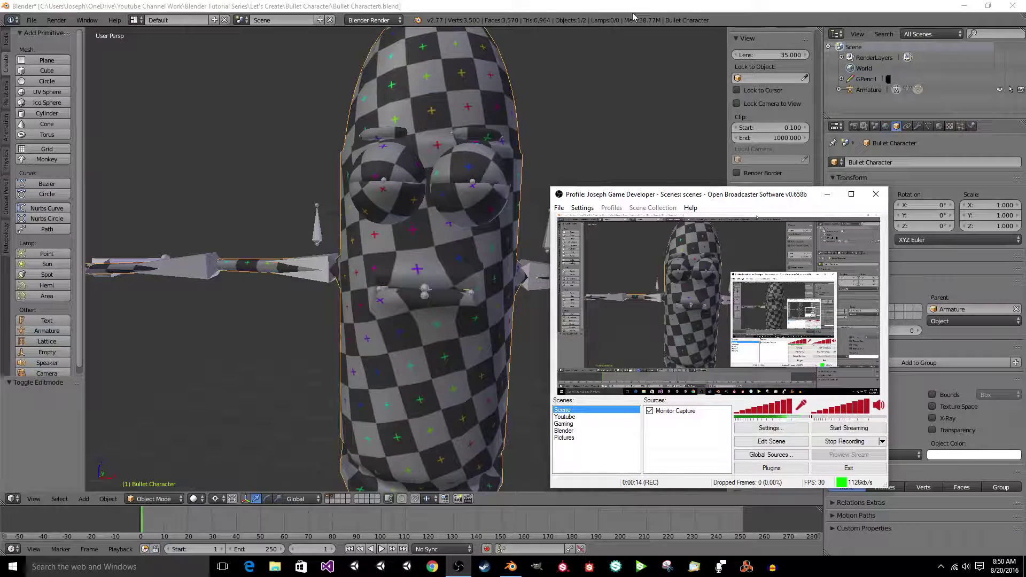
Switch to Blender and save the character scene over Bullet Character6.blend.
left_click(611, 5)
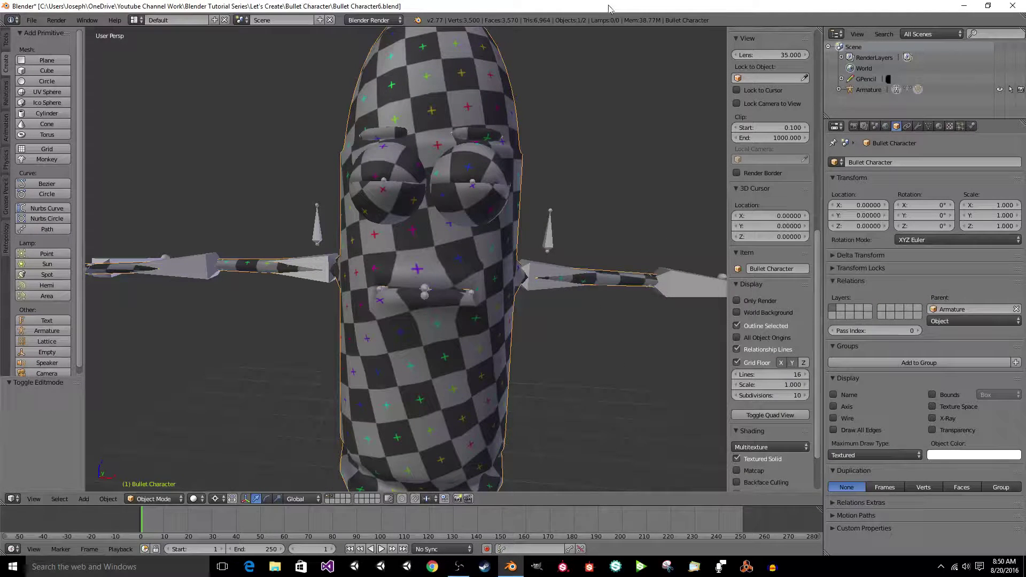
key("ctrl+s")
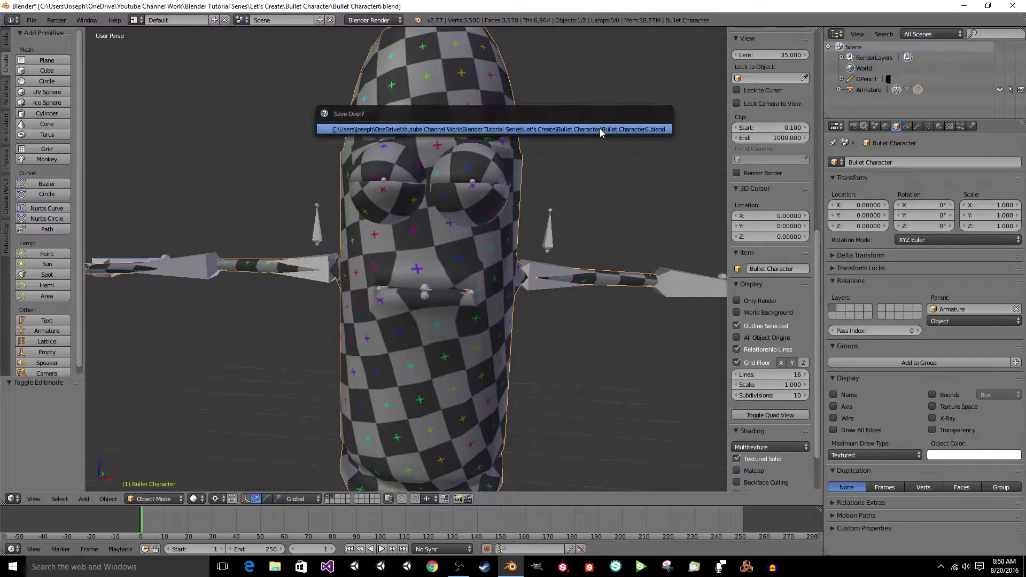
left_click(599, 130)
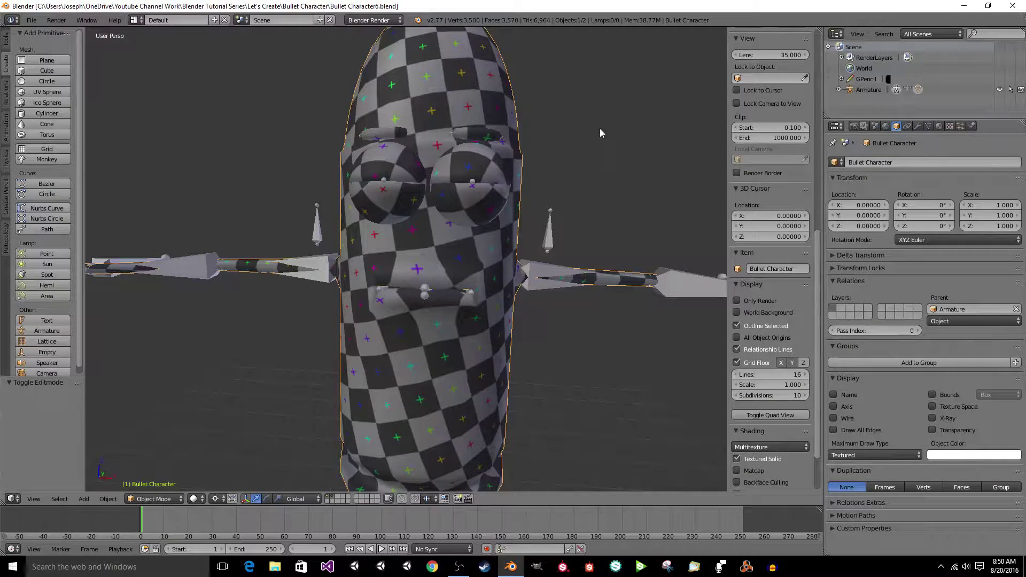
Enable Matcap shading for the checker-textured bullet character in the 3D view.
scroll(600, 129, "up", 3)
scroll(600, 128, "down", 4)
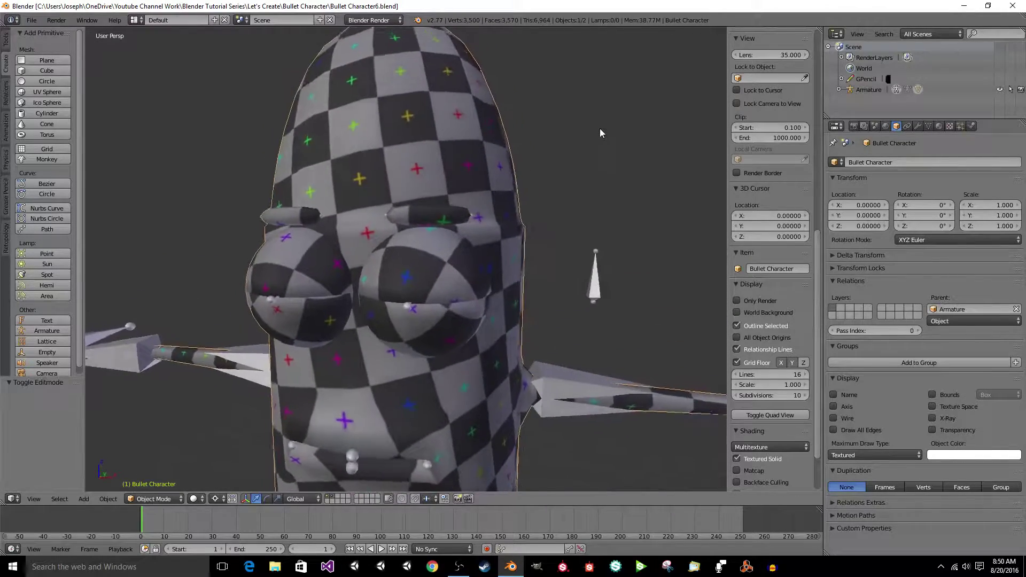
scroll(600, 128, "down", 3)
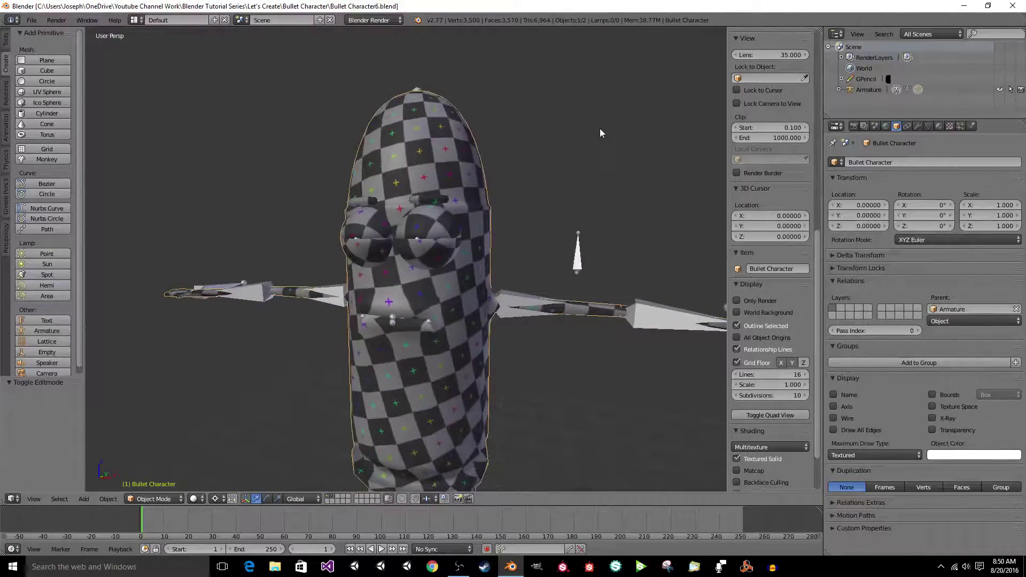
scroll(599, 129, "up", 4)
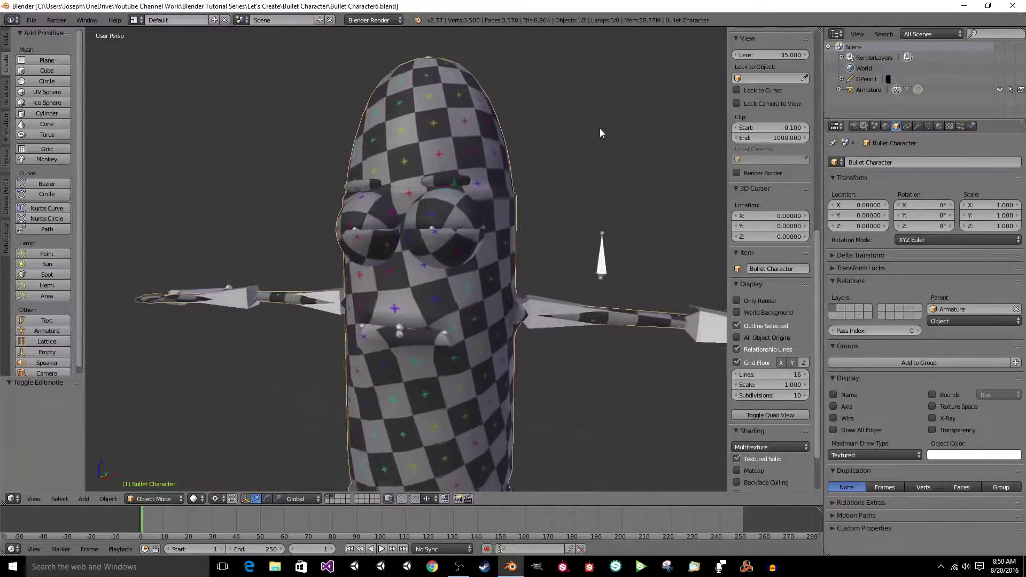
scroll(599, 129, "up", 3)
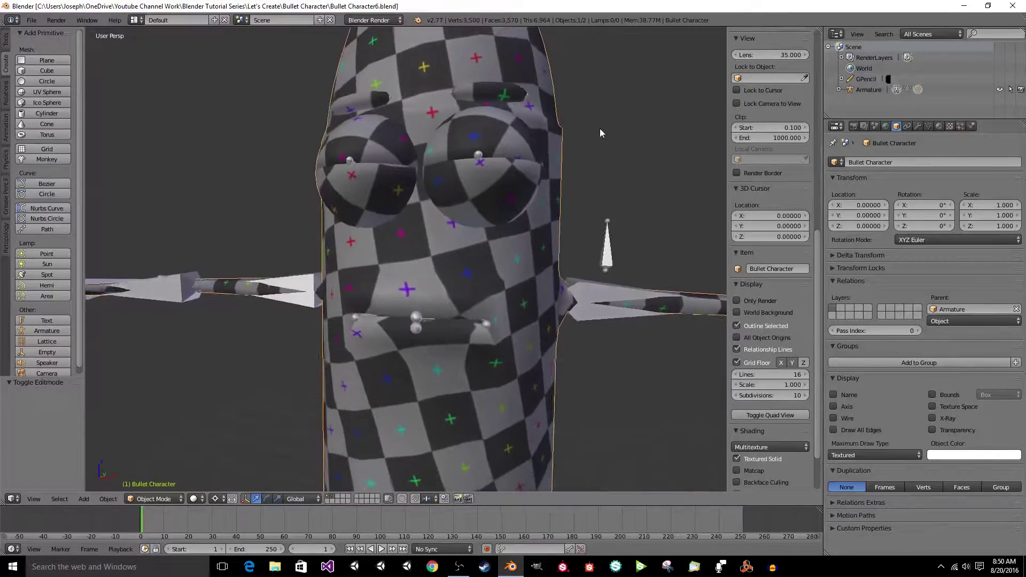
scroll(600, 128, "up", 3)
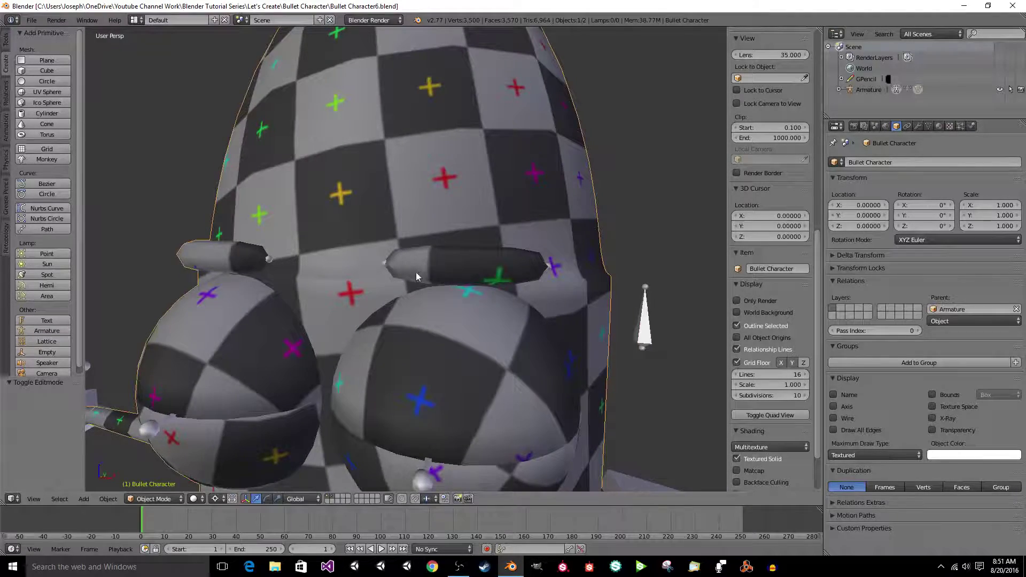
middle_click_drag(476, 268, 606, 376)
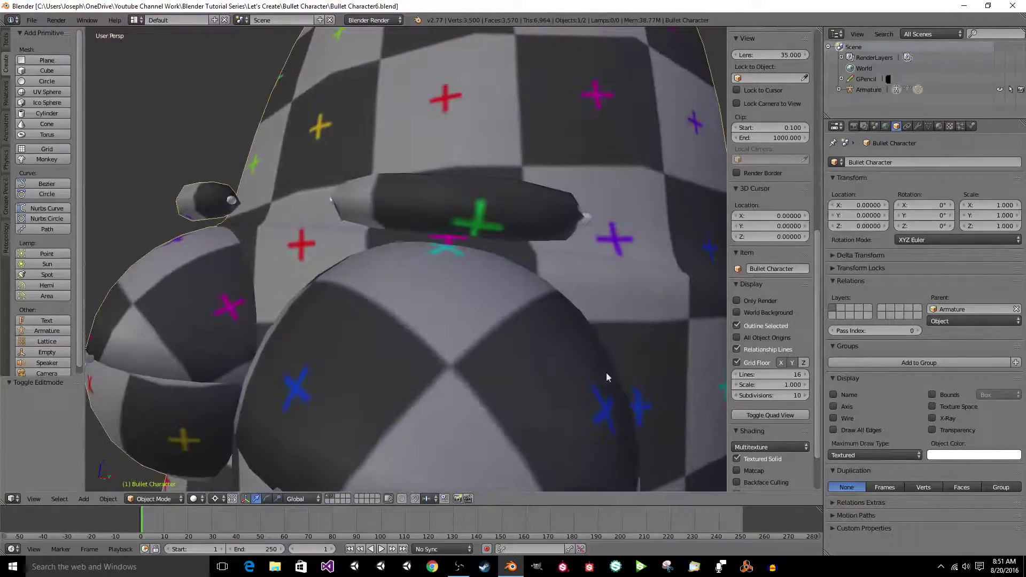
left_click(753, 471)
Show the model in wireframe and select the EyeBrow 1 L bone in Pose Mode.
mouse_move(534, 321)
middle_mouse_down()
mouse_move(434, 233)
mouse_move(480, 280)
mouse_move(438, 332)
mouse_move(374, 214)
mouse_move(348, 223)
mouse_move(411, 206)
mouse_move(425, 219)
middle_mouse_up()
key("Home")
scroll(480, 280, "up", 6)
key("z")
right_click(374, 215)
key("ctrl+Tab")
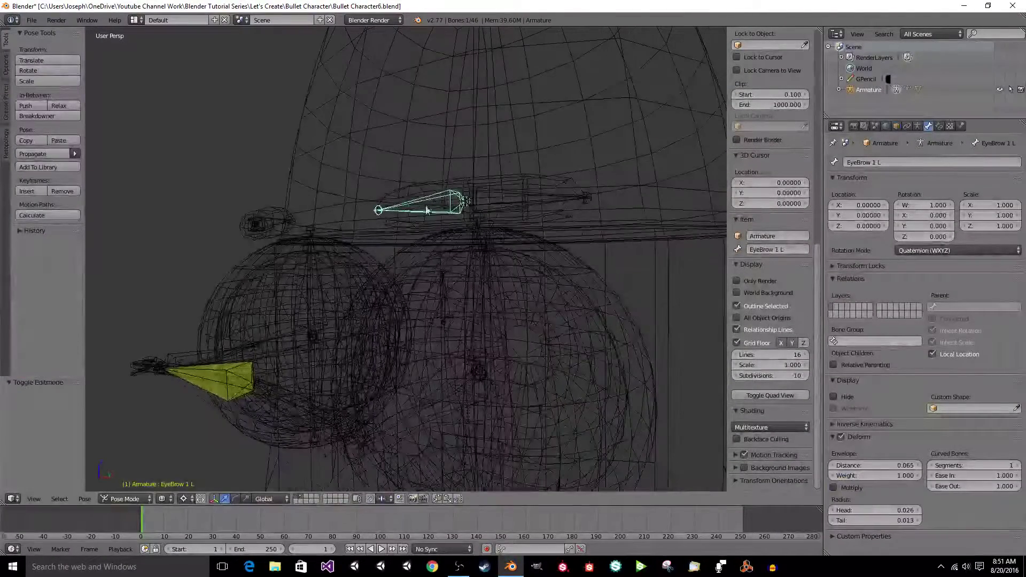
Set the pivot point to Median Point and return the 3D view to solid shading.
key("r")
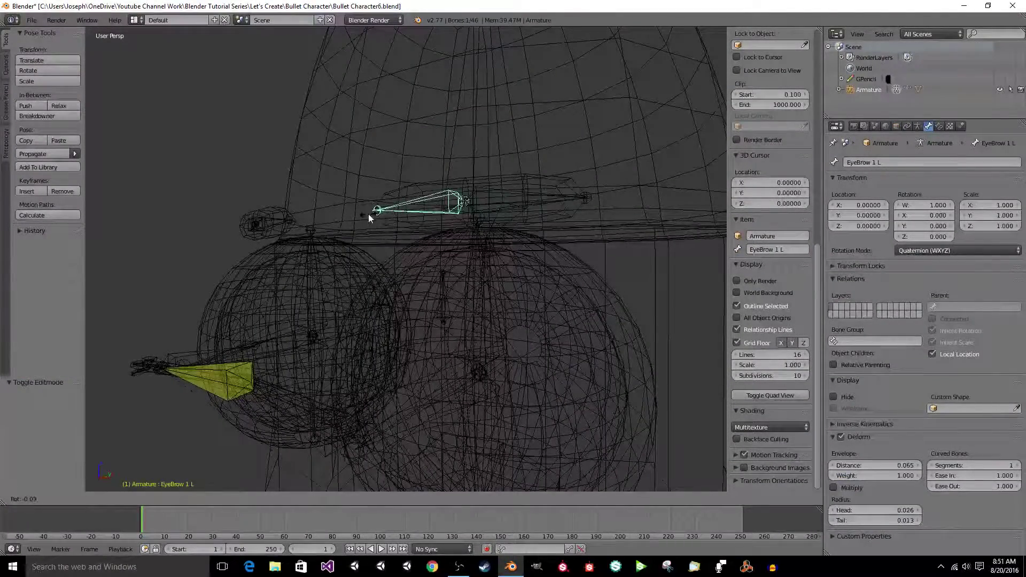
left_click(181, 502)
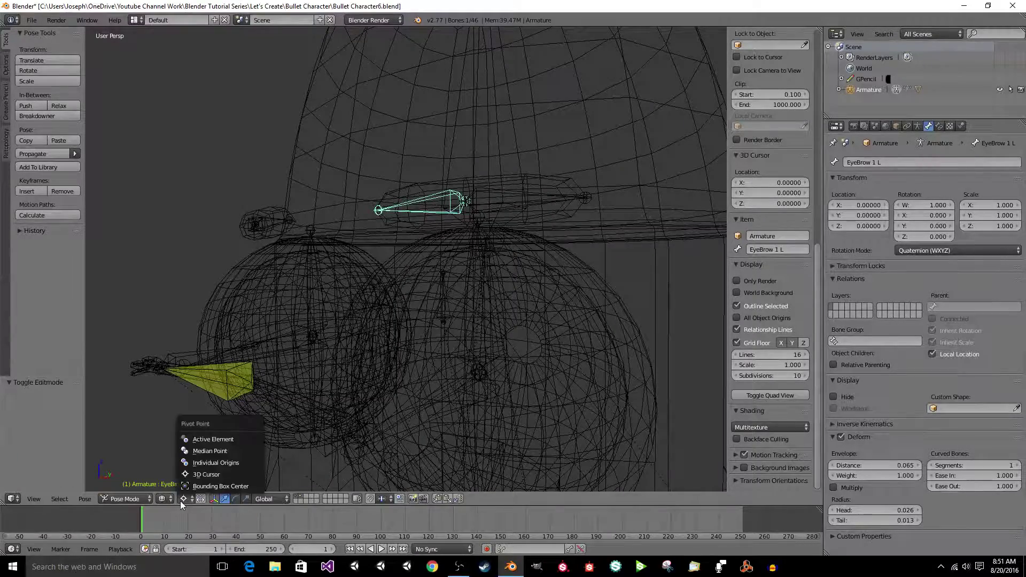
left_click(194, 454)
key("r")
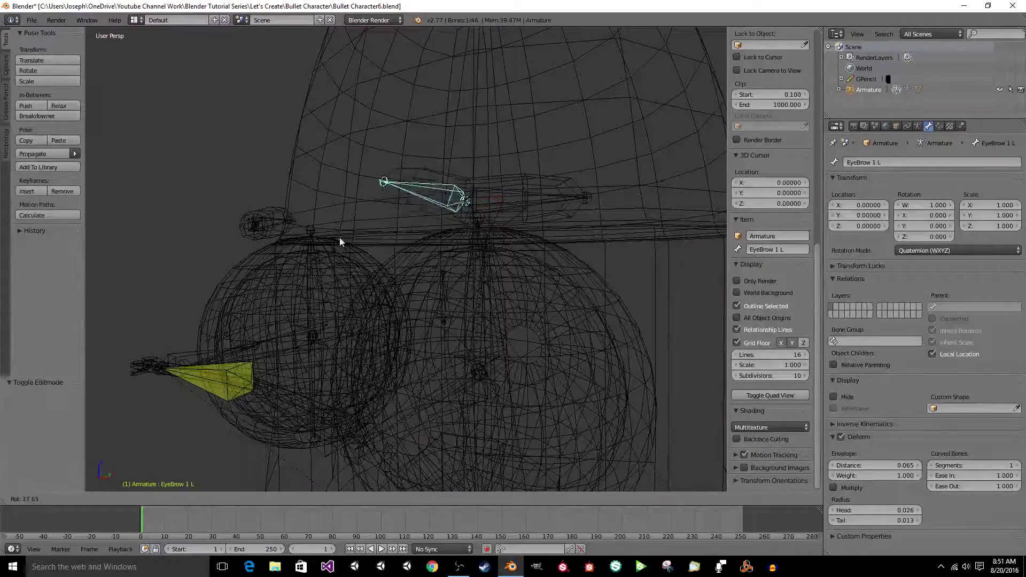
key("z")
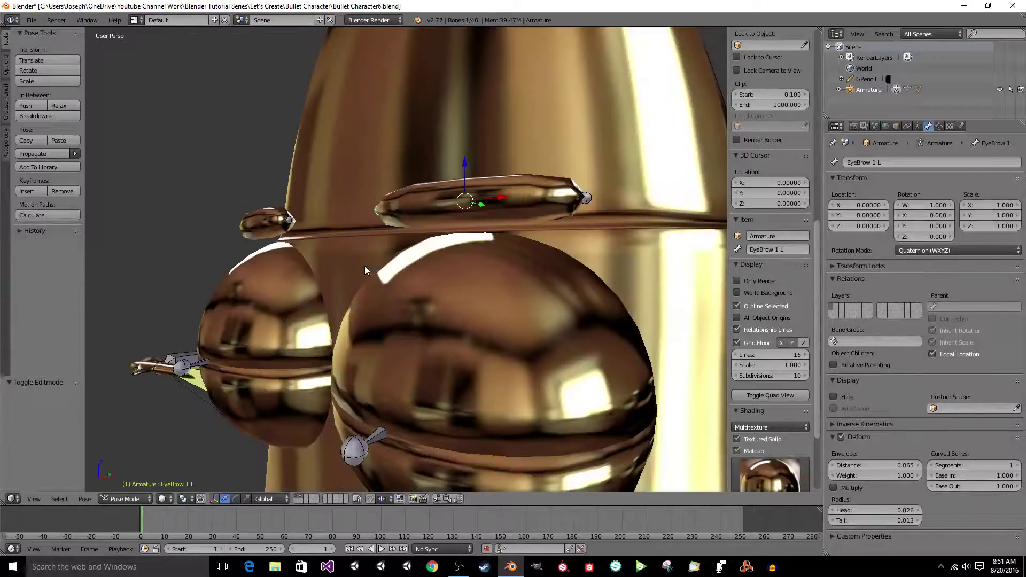
Move the EyeBrow 1 L bone about 0.25 inward and rotate it about -46°.
key("r")
right_click(308, 357)
middle_click_drag(419, 363, 466, 292)
scroll(470, 312, "down", 2)
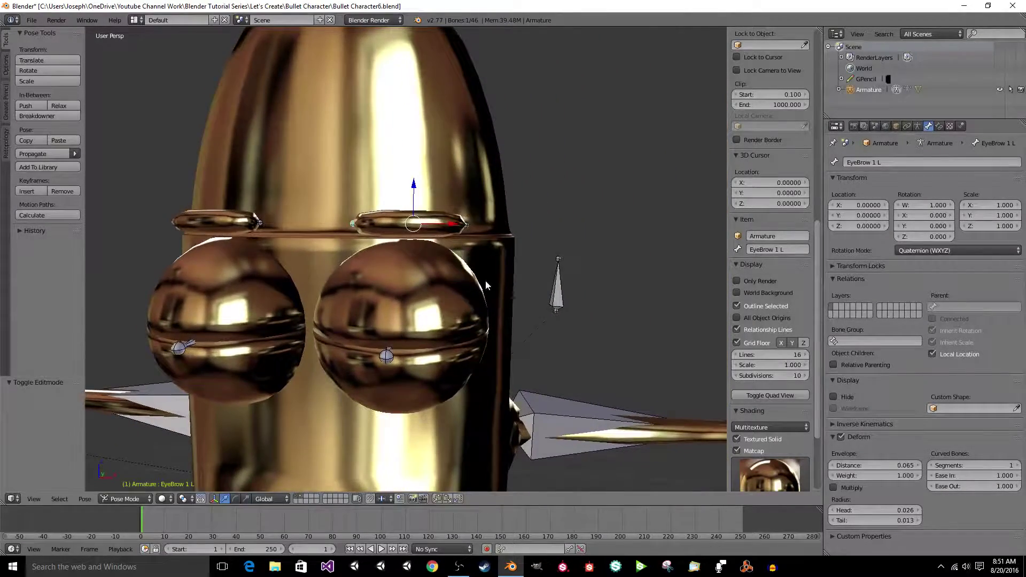
key("g")
left_click(472, 281)
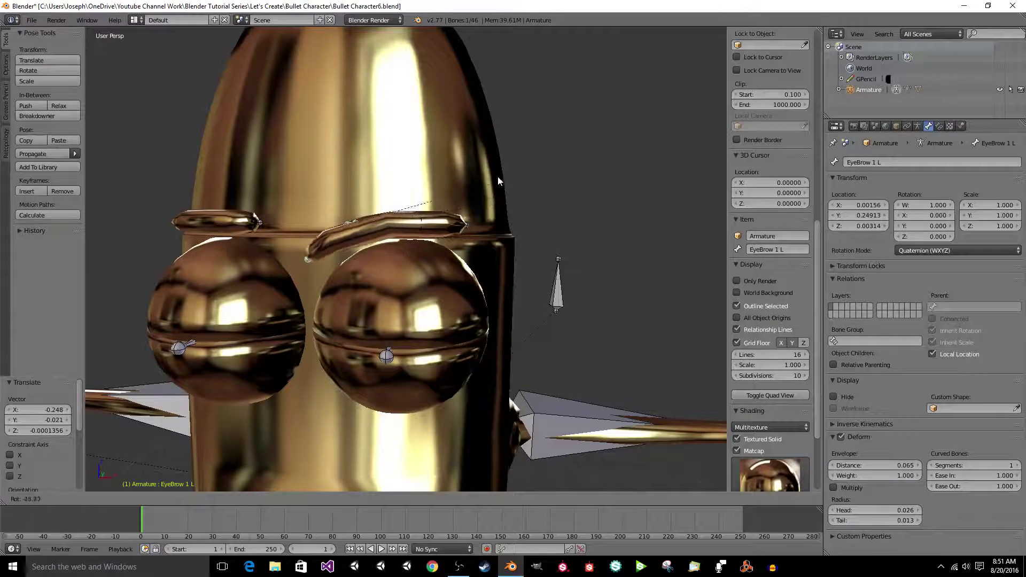
left_click(500, 156)
Pose the EyeBrow 2 L bone by moving it, rotating it about 28° and placing it over the left eye as an arched brow.
right_click(448, 233)
key("g")
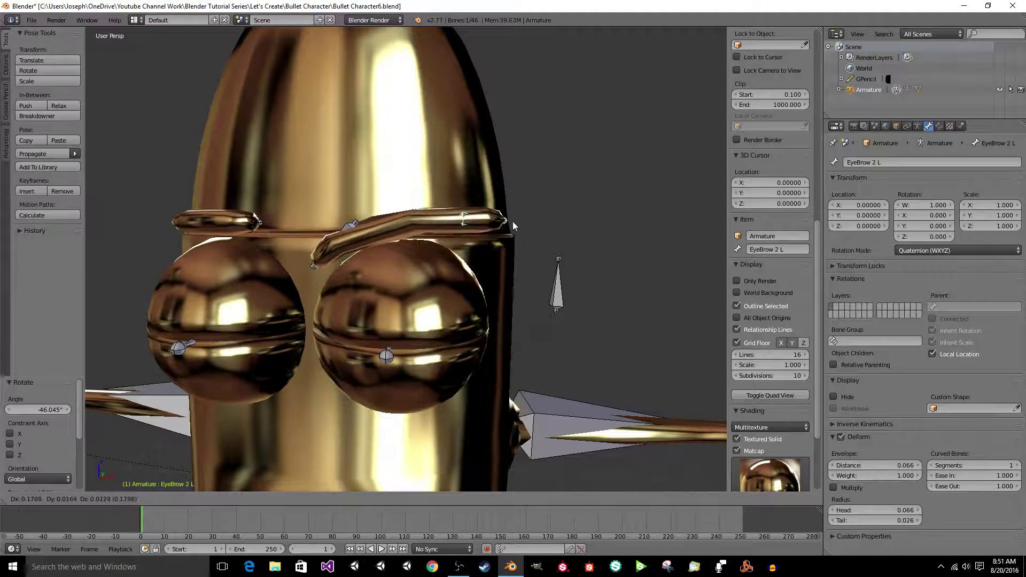
left_click(513, 221)
key("r")
left_click(479, 194)
key("g")
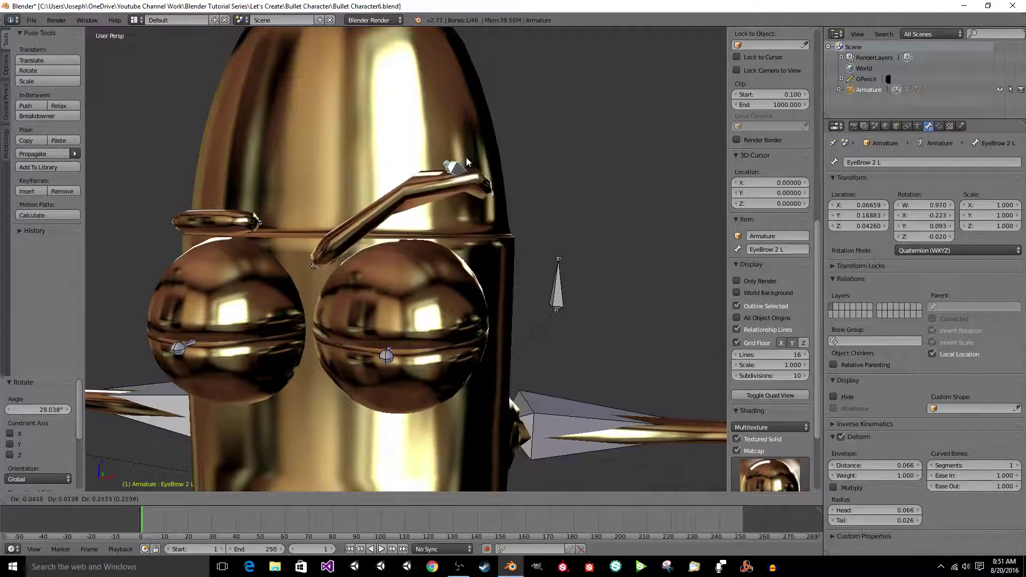
left_click(450, 199)
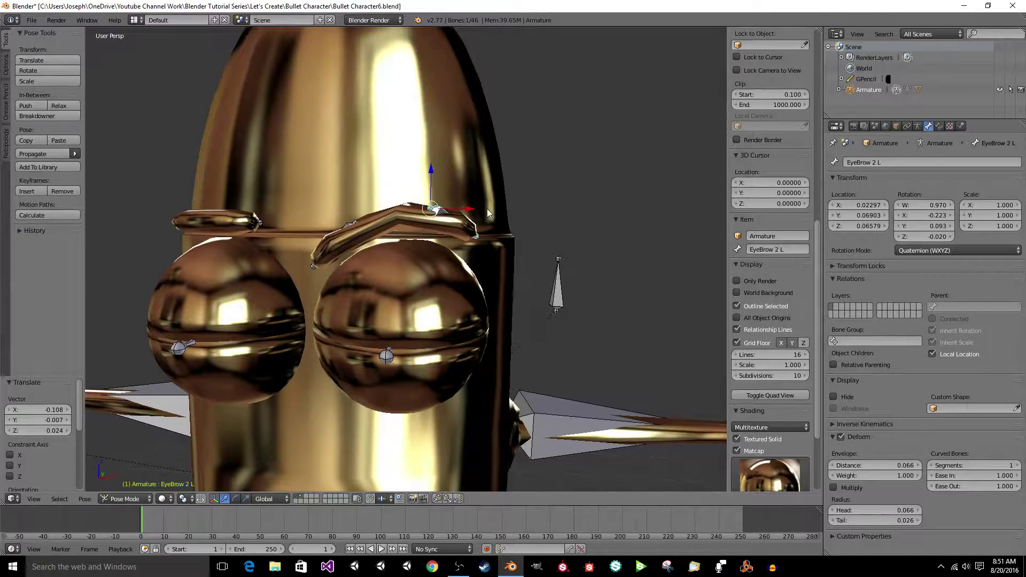
Rotate both left eyebrow bones together about 35° and move them about 0.26 up the forehead.
middle_click_drag(487, 209, 486, 213)
scroll(487, 213, "down", 3)
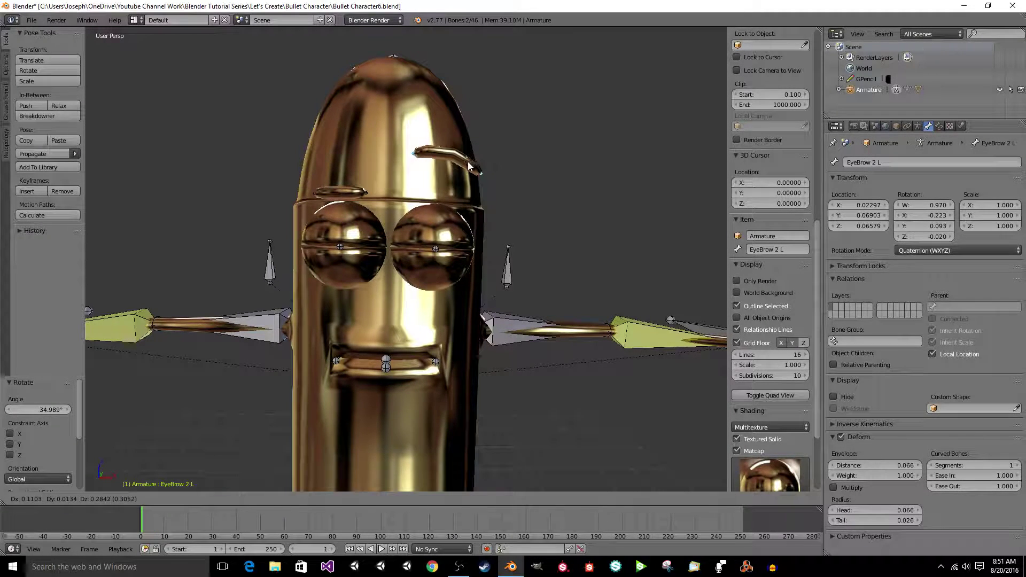
left_click(468, 166)
Clear the location and rotation of both left eyebrow bones and save the file.
middle_click_drag(468, 166, 422, 220)
scroll(390, 170, "up", 2)
scroll(472, 248, "down", 4)
scroll(422, 221, "up", 5)
scroll(422, 216, "up", 3)
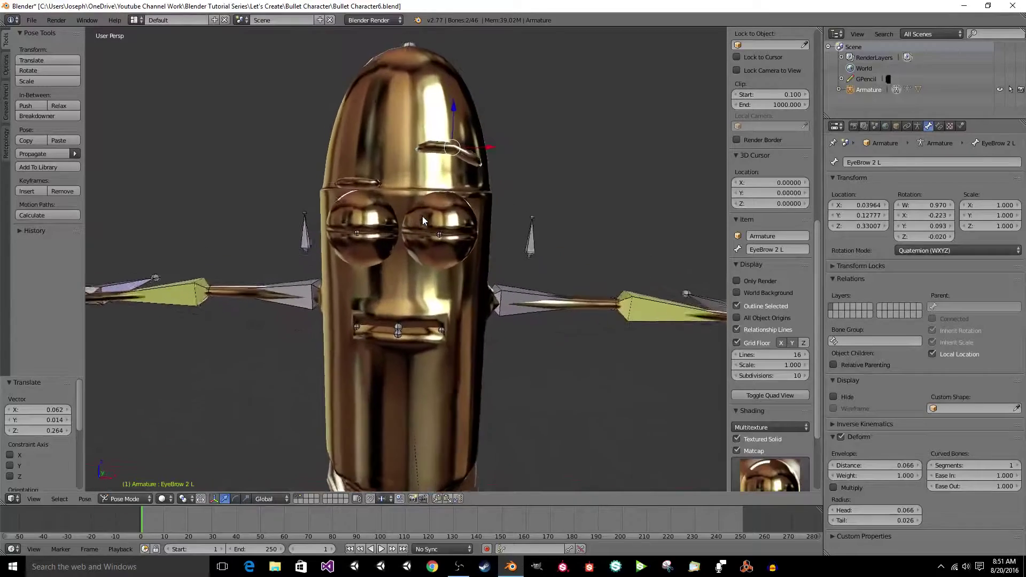
scroll(423, 216, "up", 2)
key("alt+g")
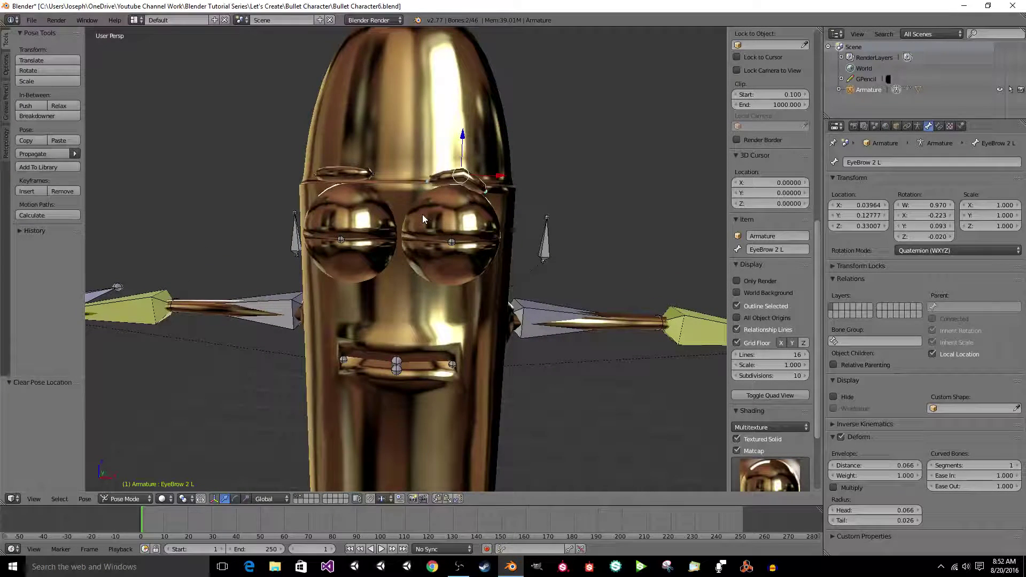
key("ctrl+s")
left_click(457, 213)
Tilt both left eyebrow bones about -19° and another -12°, moving them inward above the eye.
middle_click_drag(452, 206, 497, 166)
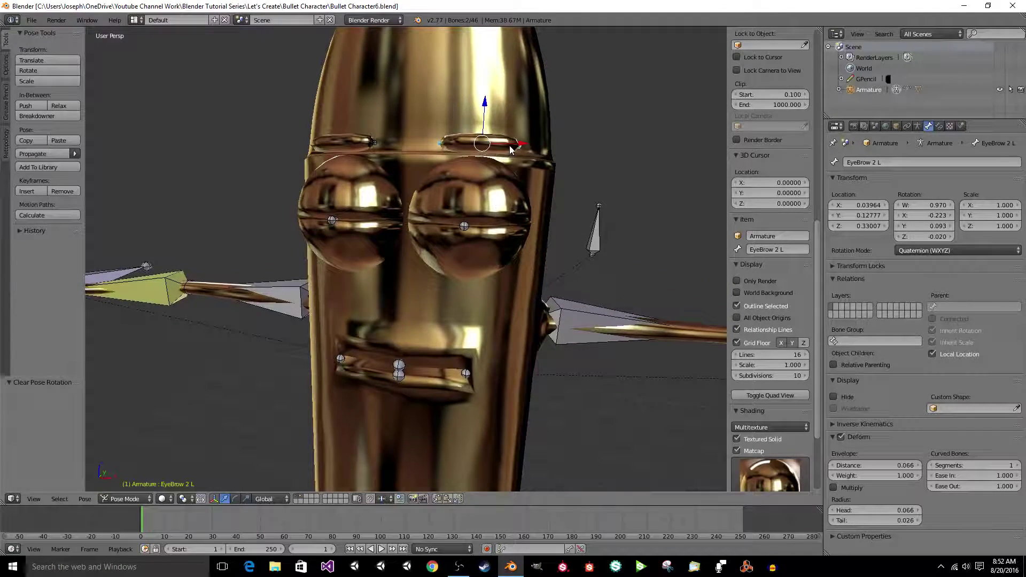
left_click(523, 110)
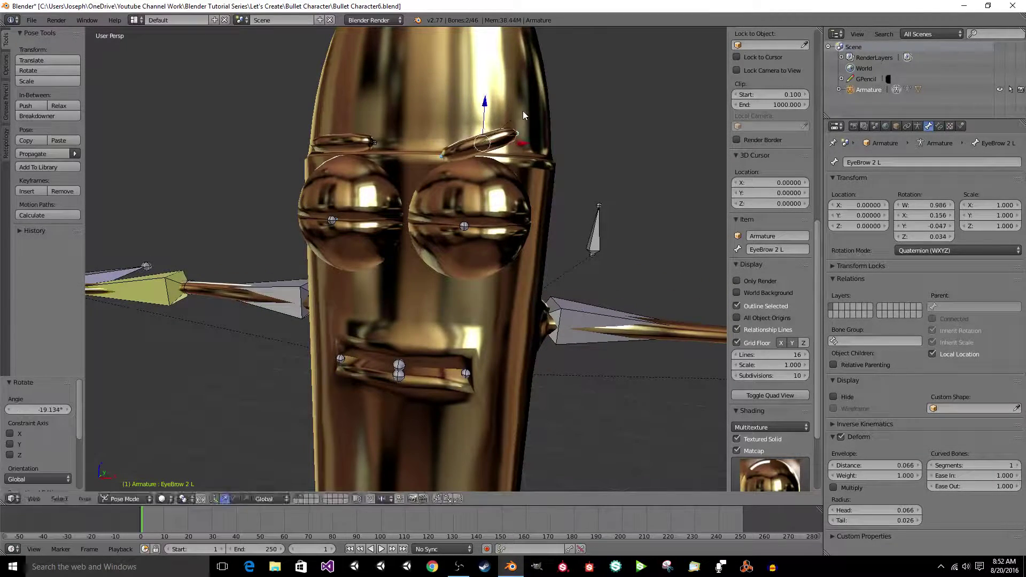
key("g")
left_click(494, 102)
key("r")
left_click(497, 86)
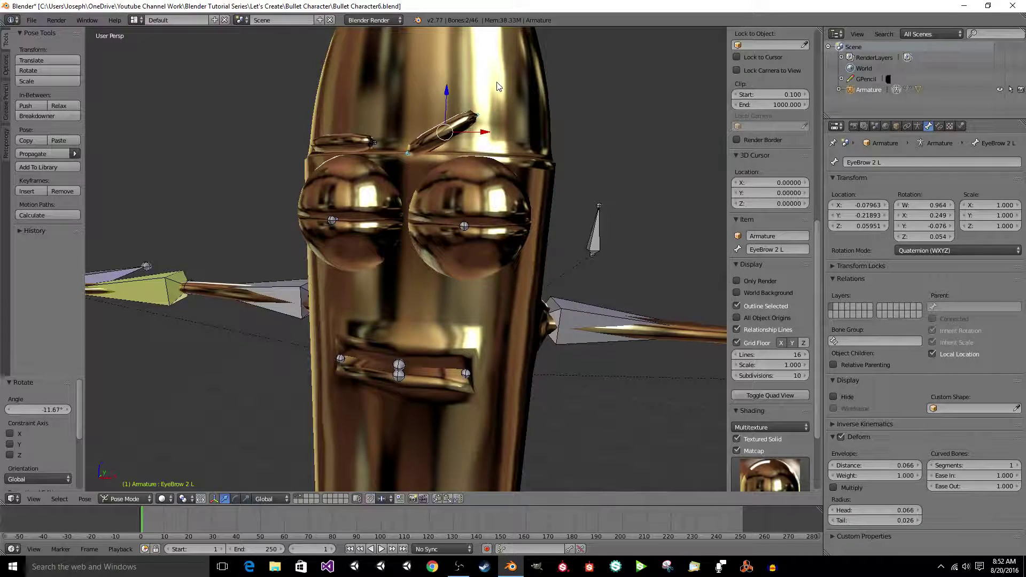
key("g")
left_click(499, 88)
Bend the left eyebrow by rotating EyeBrow 2 L about 20°, and refine the curve with a rotation of about 6°.
middle_click_drag(499, 89, 497, 86)
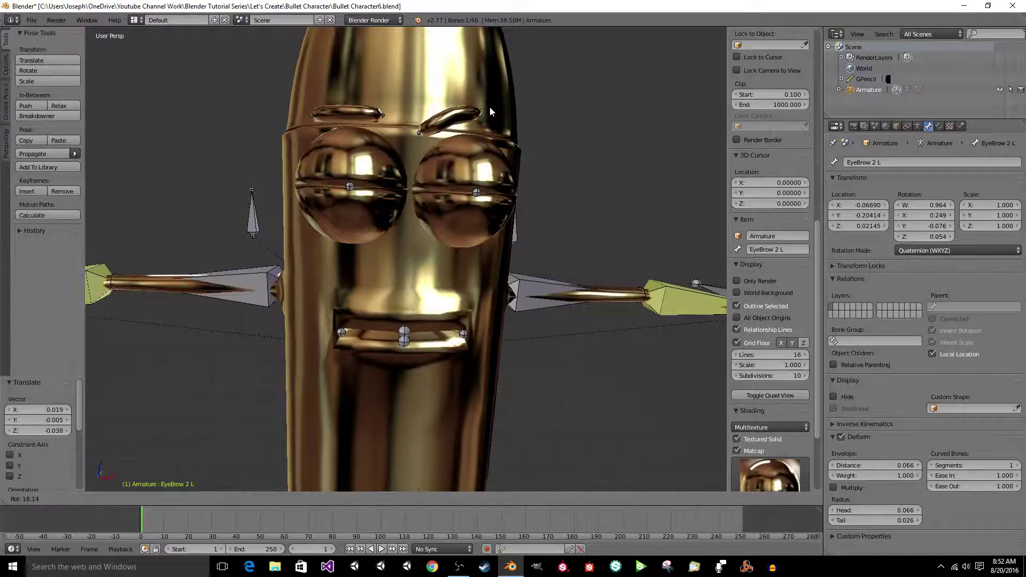
left_click(489, 107)
middle_click_drag(489, 108, 524, 130)
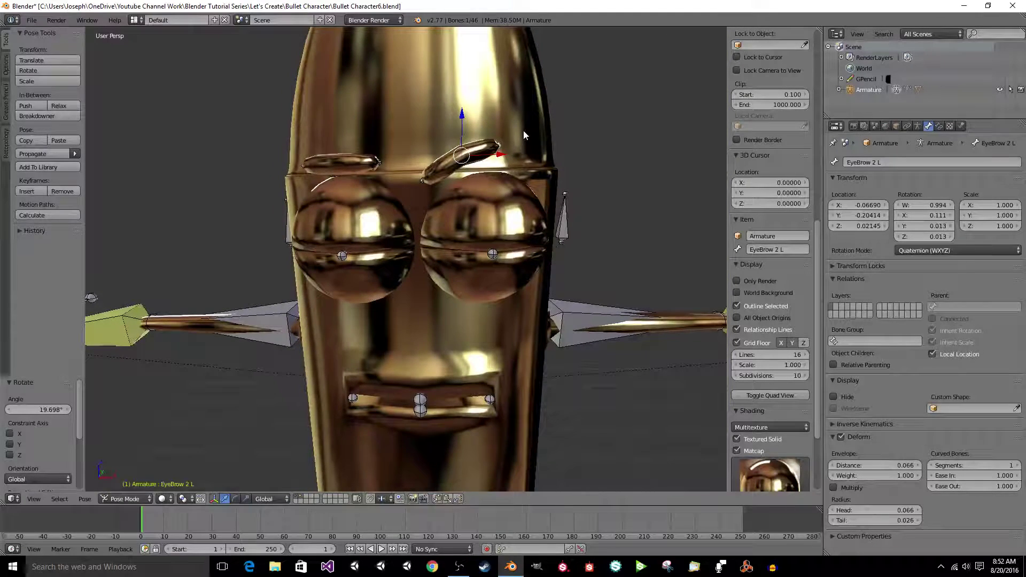
key("r")
left_click(522, 138)
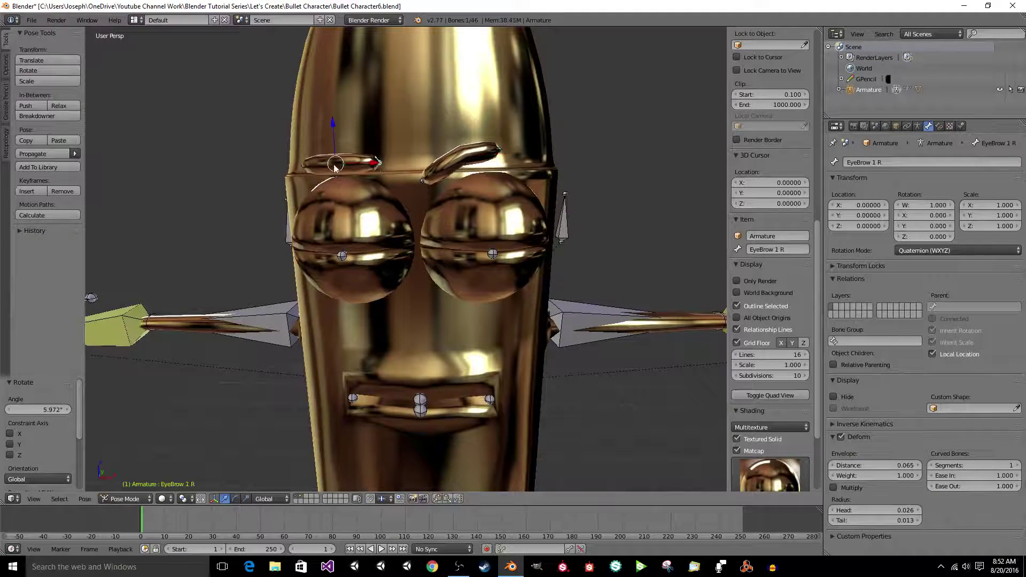
Raise both right eyebrow bones about 0.28, rotate them about -45° and lower them about 0.12.
key("r")
left_click(406, 188)
key("g")
left_click(399, 129)
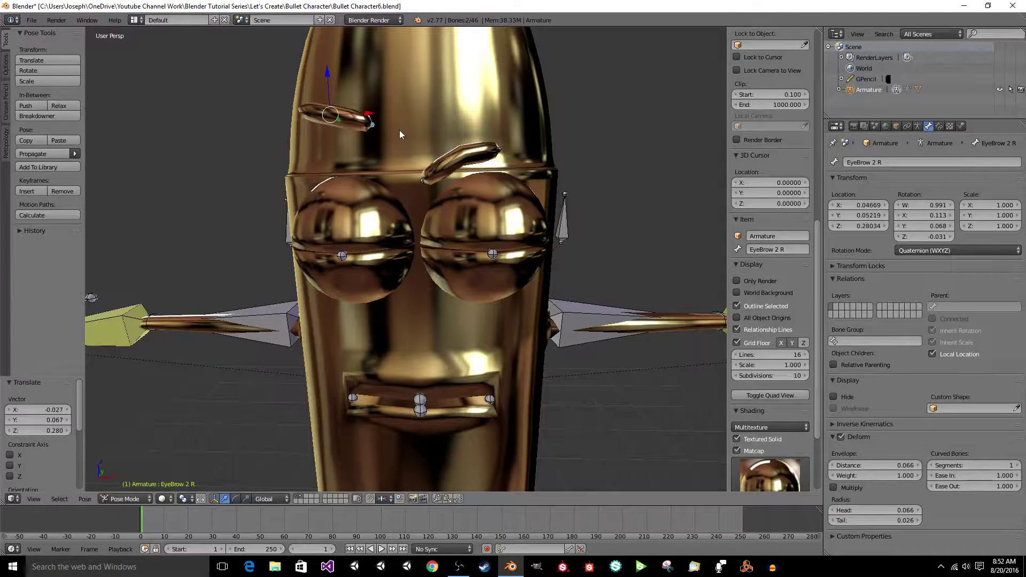
key("r")
left_click(402, 471)
key("g")
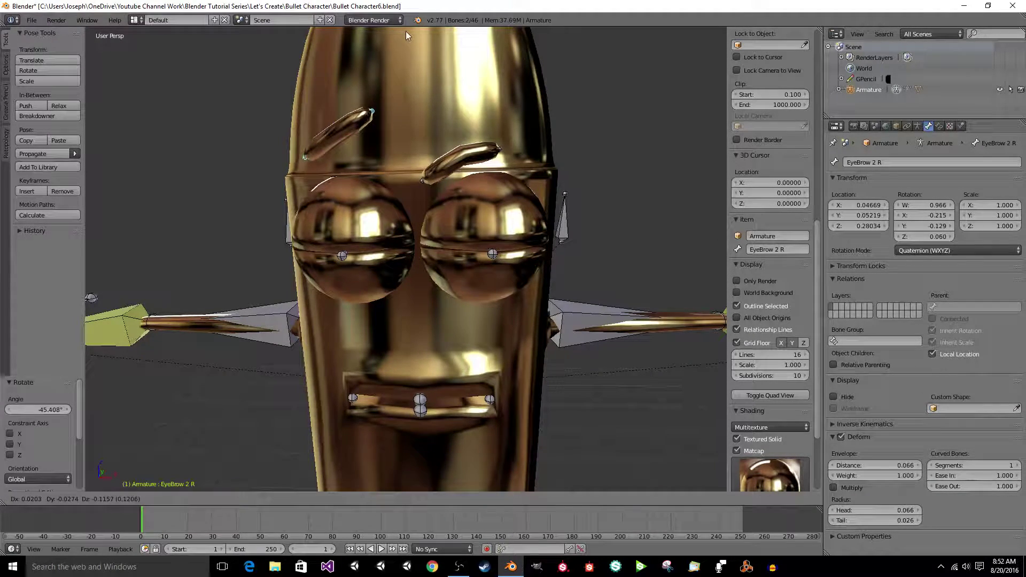
left_click(406, 31)
Angle the right eyebrow down toward the nose, move it about 0.2 inward, and bend it by rotating EyeBrow 2 R.
middle_click_drag(405, 31, 408, 105)
key("r")
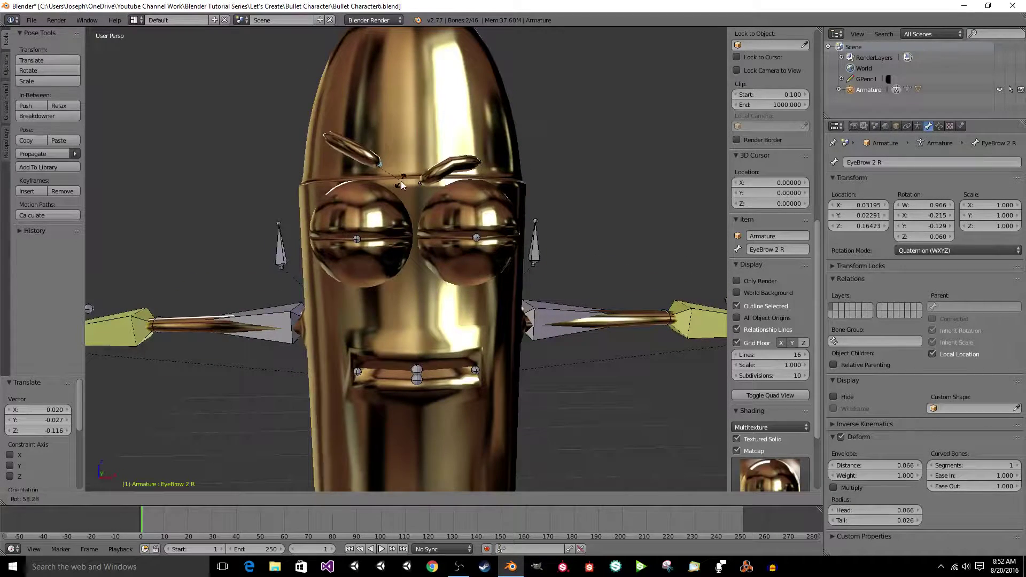
left_click(403, 181)
key("g")
left_click(431, 198)
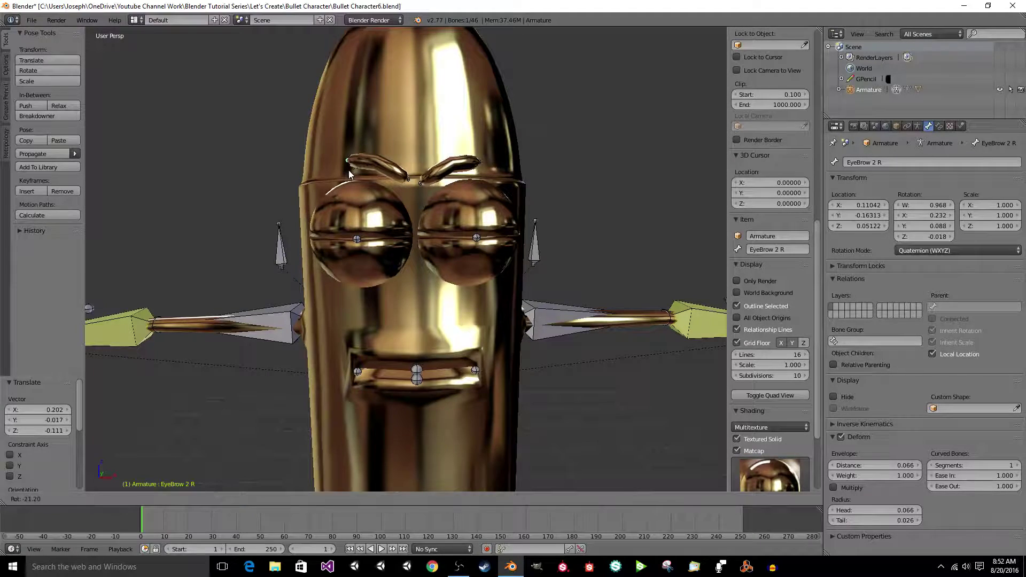
left_click(348, 170)
Clear the location, rotation and scale of all armature bones and save the file.
scroll(407, 185, "down", 5)
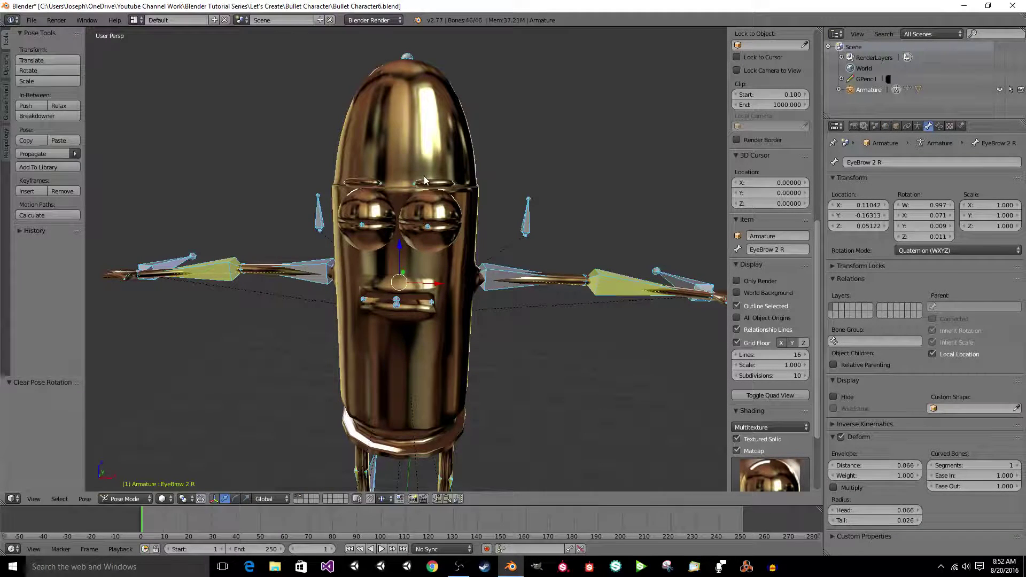
key("ctrl+s")
scroll(424, 180, "down", 4)
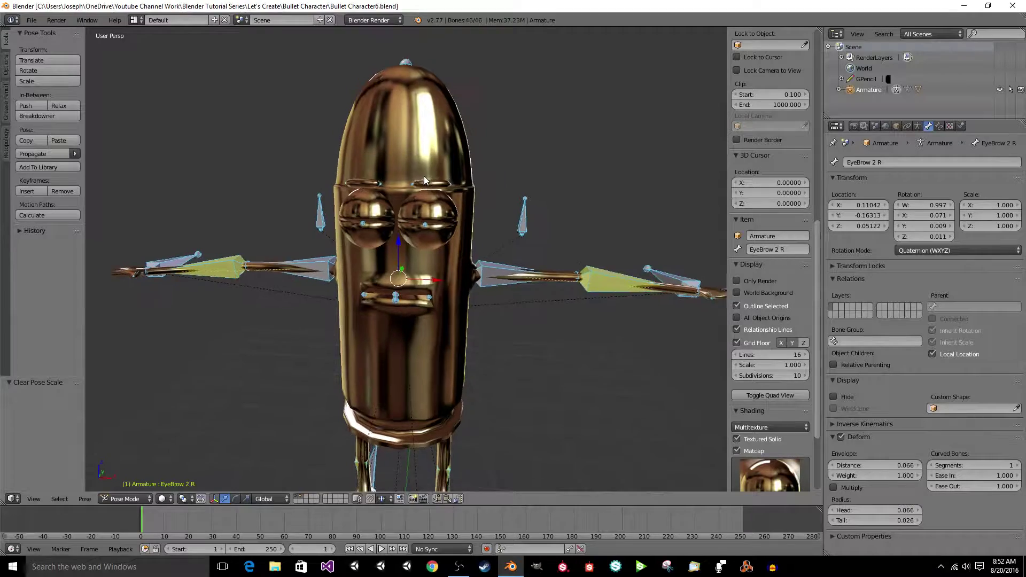
scroll(408, 180, "up", 2)
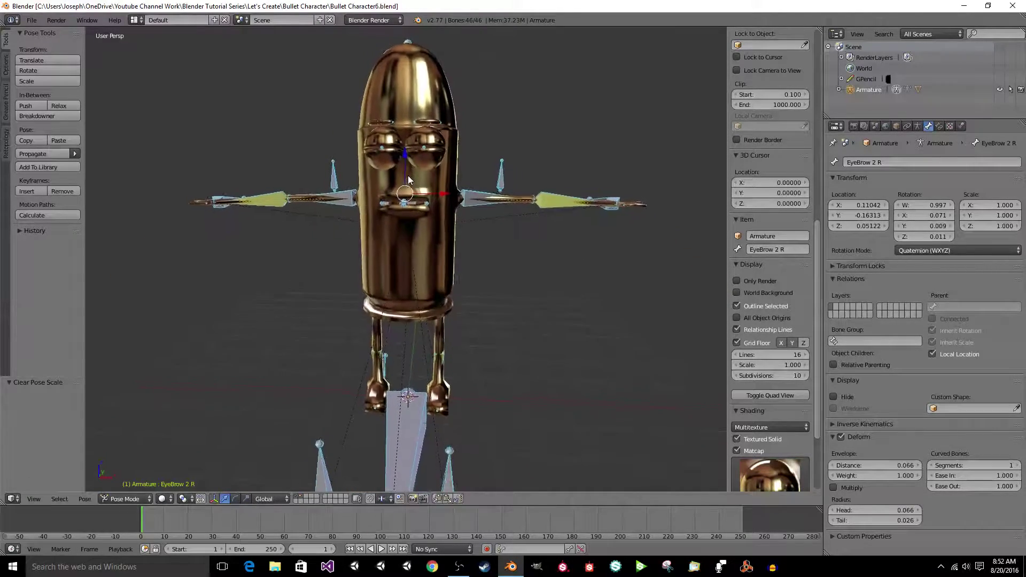
Select the Bullet Character mesh in Object Mode and turn off its matcap shading.
scroll(409, 175, "up", 4, "shift")
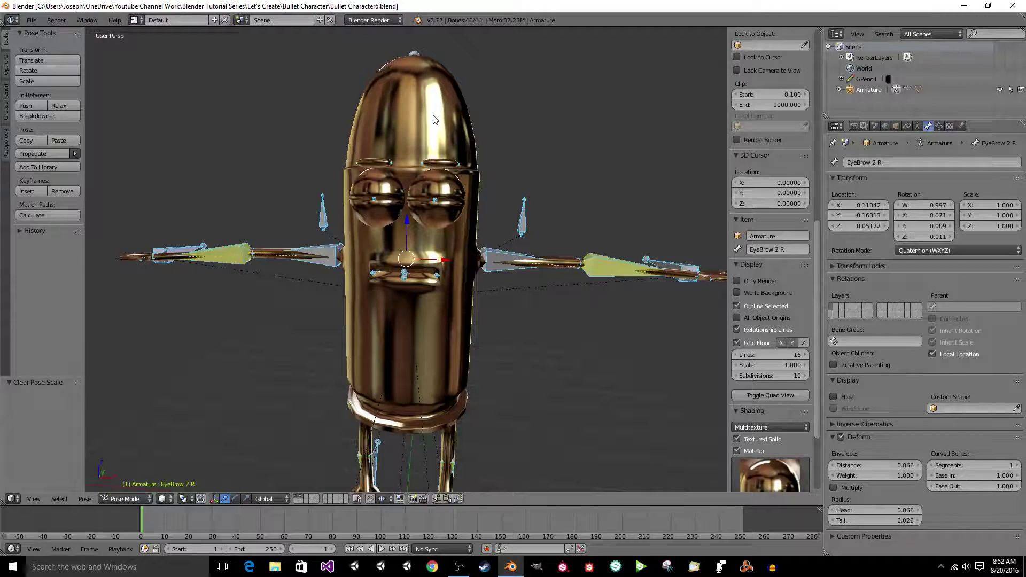
right_click(457, 86)
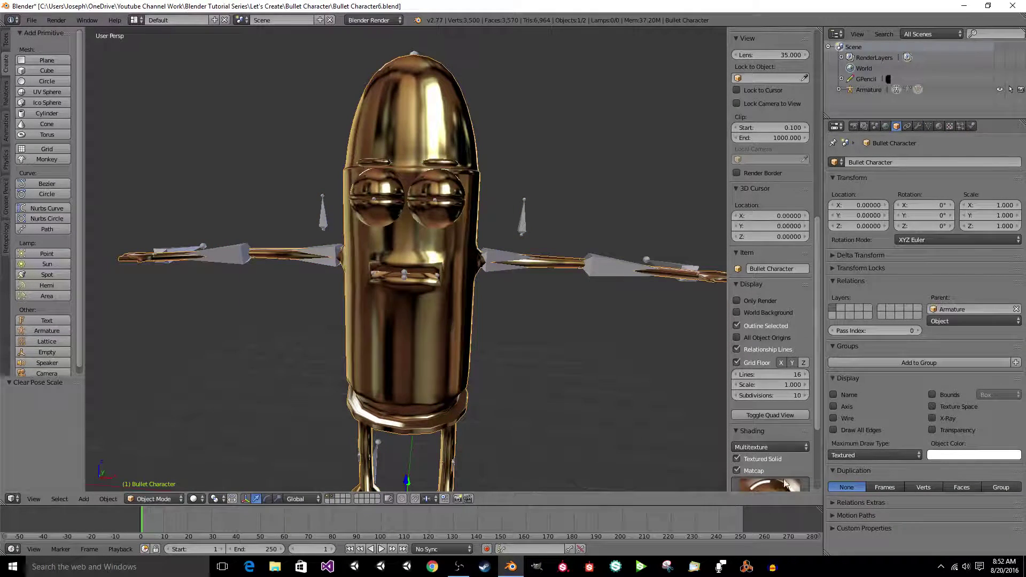
left_click(738, 471)
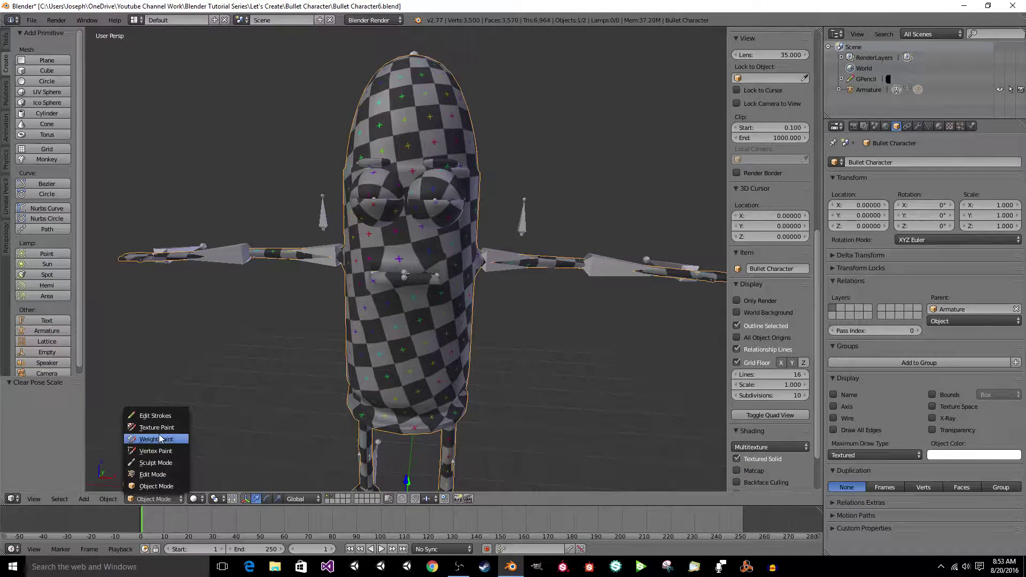
Inspect the EyeBrow 2 R bone's influence on the head in Weight Paint mode, and return to Object Mode.
left_click(159, 439)
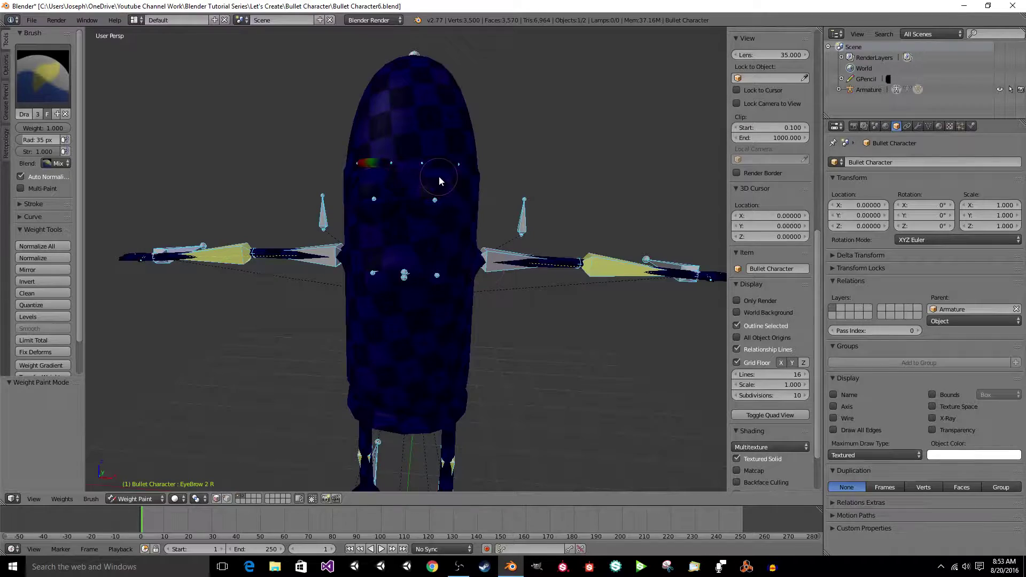
middle_click_drag(439, 178, 546, 288)
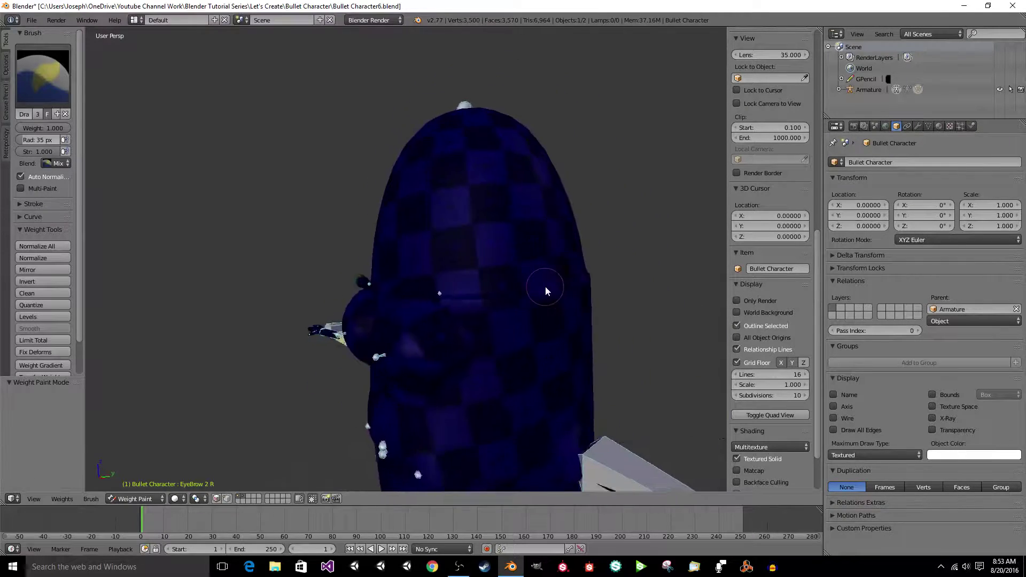
key("KP_1")
scroll(545, 286, "up", 4)
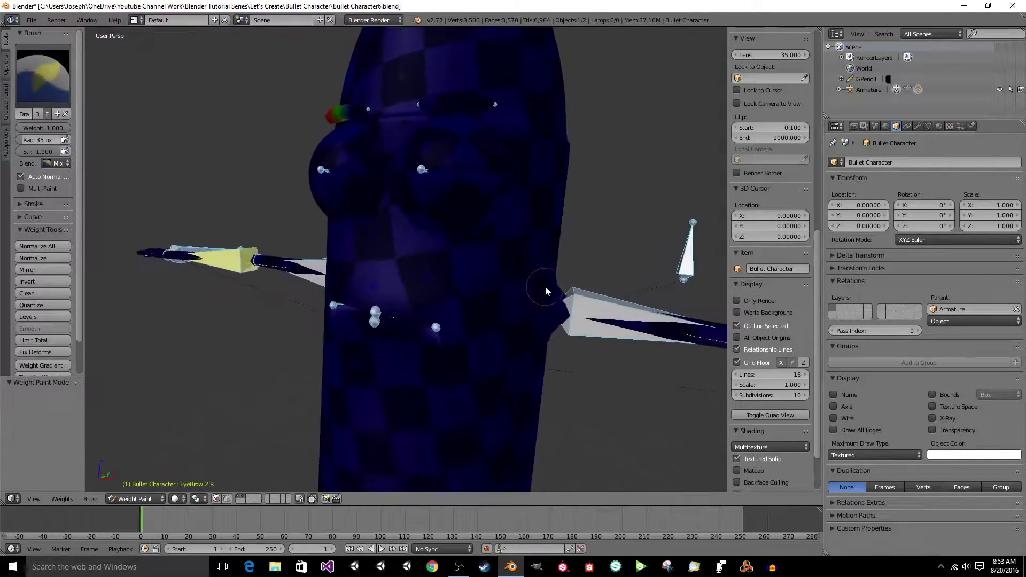
scroll(545, 287, "down", 6)
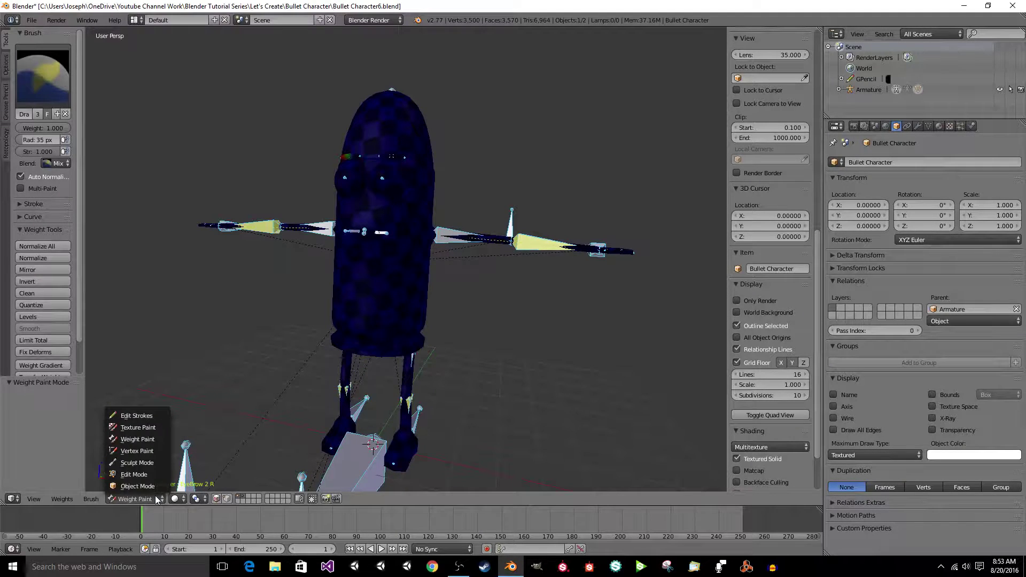
left_click(138, 486)
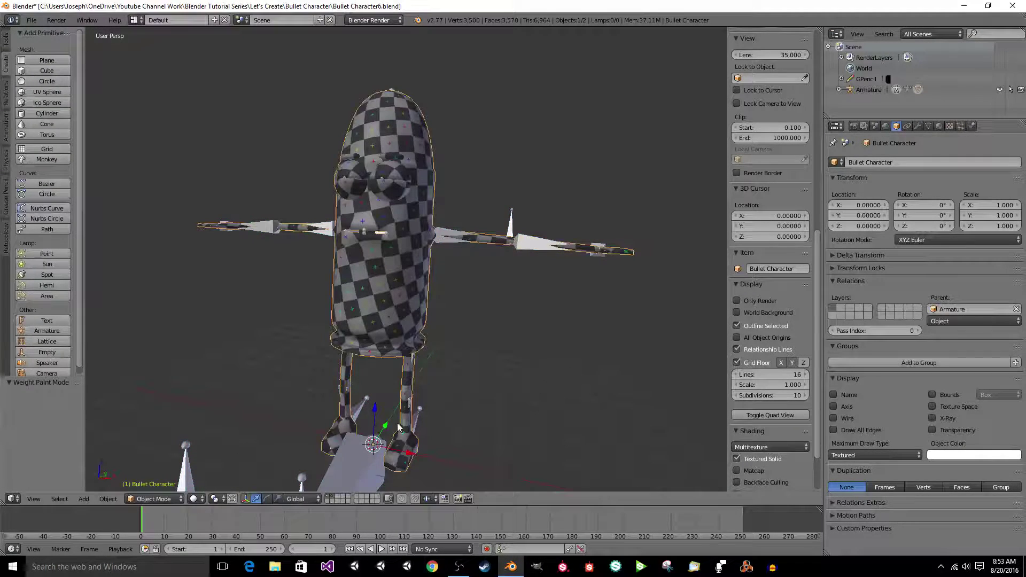
In Pose Mode, move the IK Leg L bone about -0.34 in X, -1.33 in Y and 1.23 in Z to raise the left leg.
middle_click_drag(398, 427, 453, 371)
scroll(428, 385, "up", 3)
right_click(451, 383)
key("ctrl+Tab")
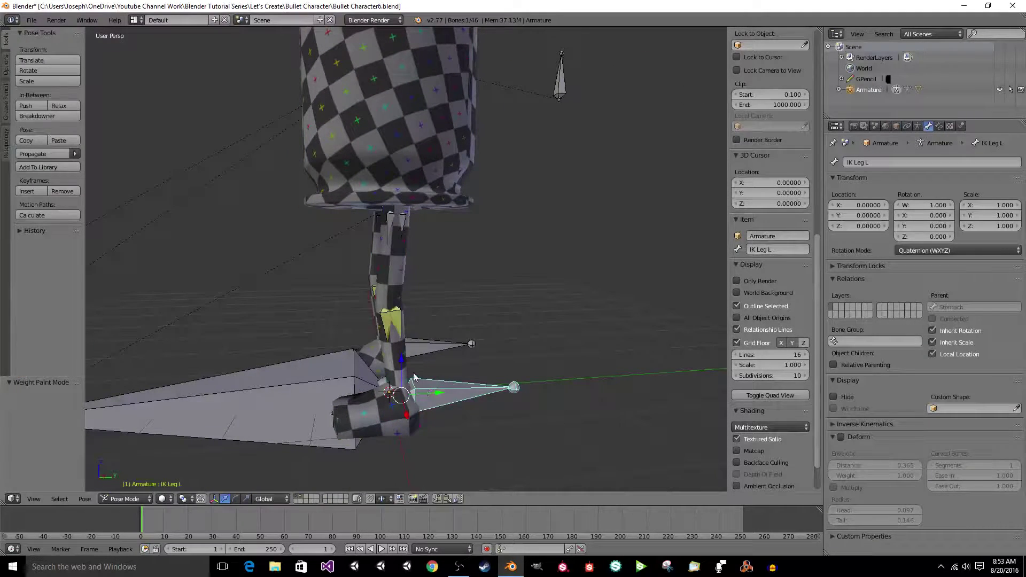
key("g")
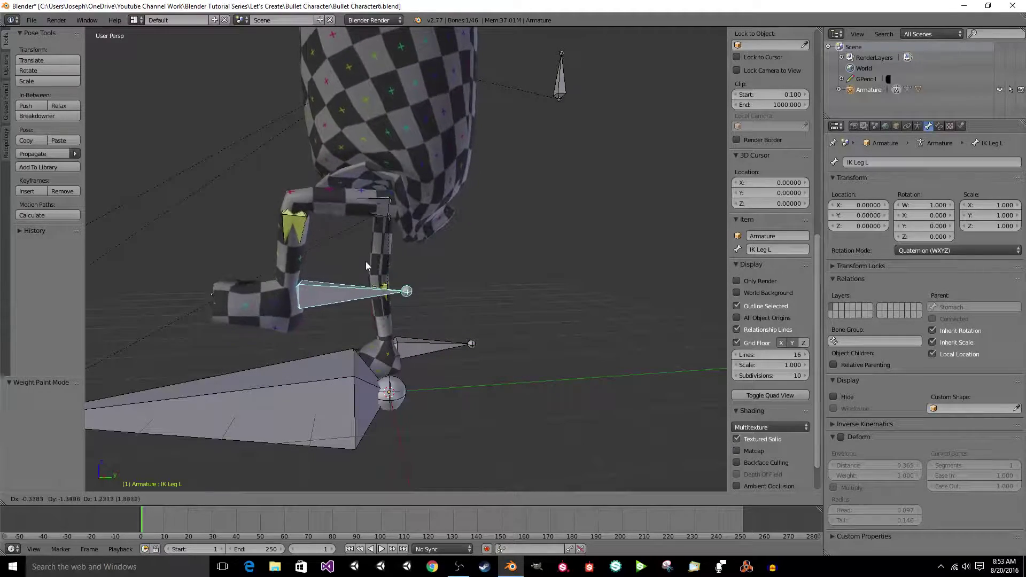
left_click(367, 266)
Switch the viewport to wireframe and show the vertex groups of the Bullet Character mesh.
mouse_move(366, 261)
middle_mouse_down()
mouse_move(403, 271)
mouse_move(371, 291)
mouse_move(404, 303)
mouse_move(390, 298)
mouse_move(374, 378)
mouse_move(412, 358)
mouse_move(449, 363)
mouse_move(414, 355)
mouse_move(360, 255)
mouse_move(336, 177)
mouse_move(280, 226)
mouse_move(290, 207)
mouse_move(279, 235)
mouse_move(450, 166)
middle_mouse_up()
key("z")
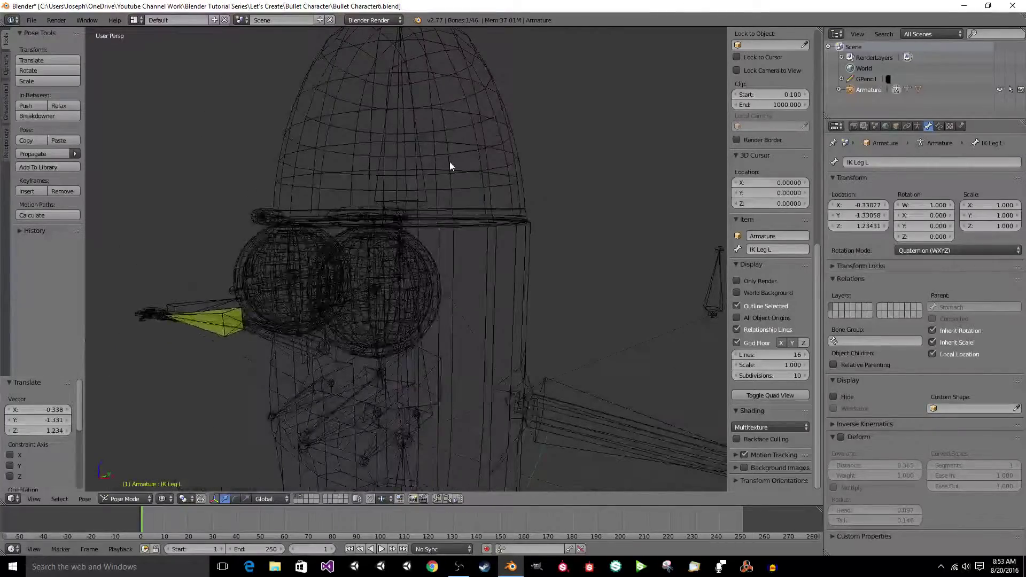
right_click(450, 166)
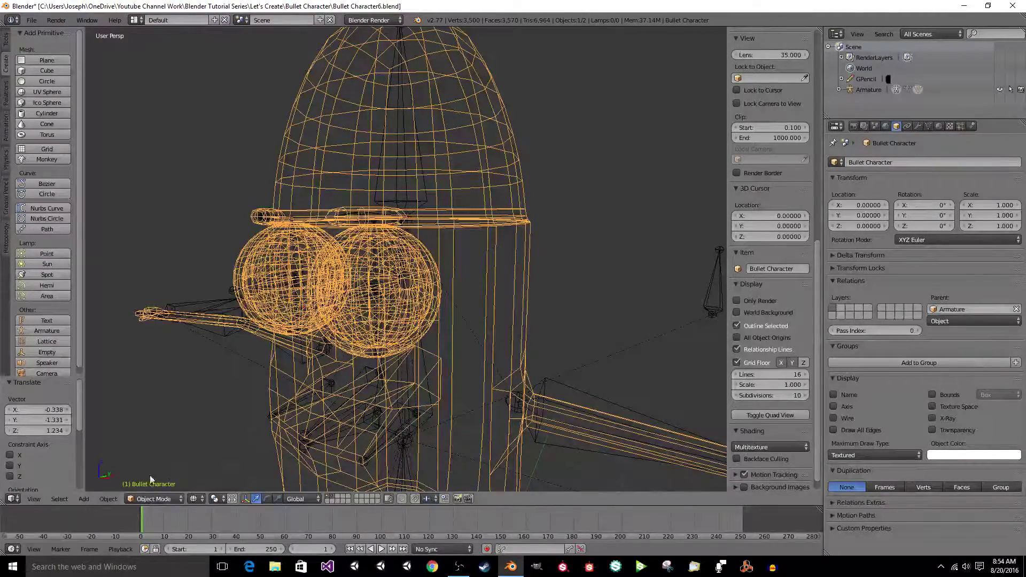
left_click(147, 498)
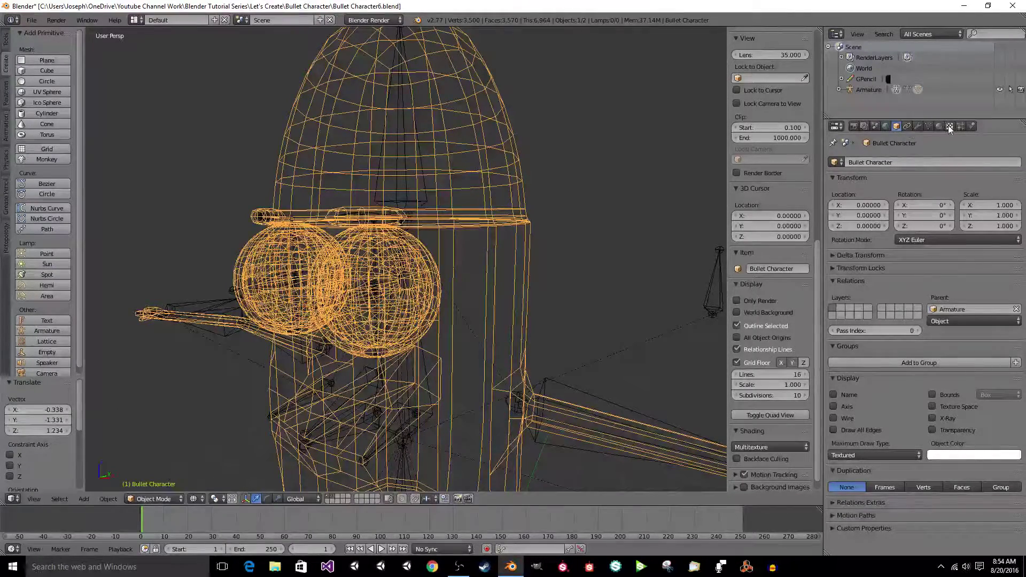
left_click(929, 126)
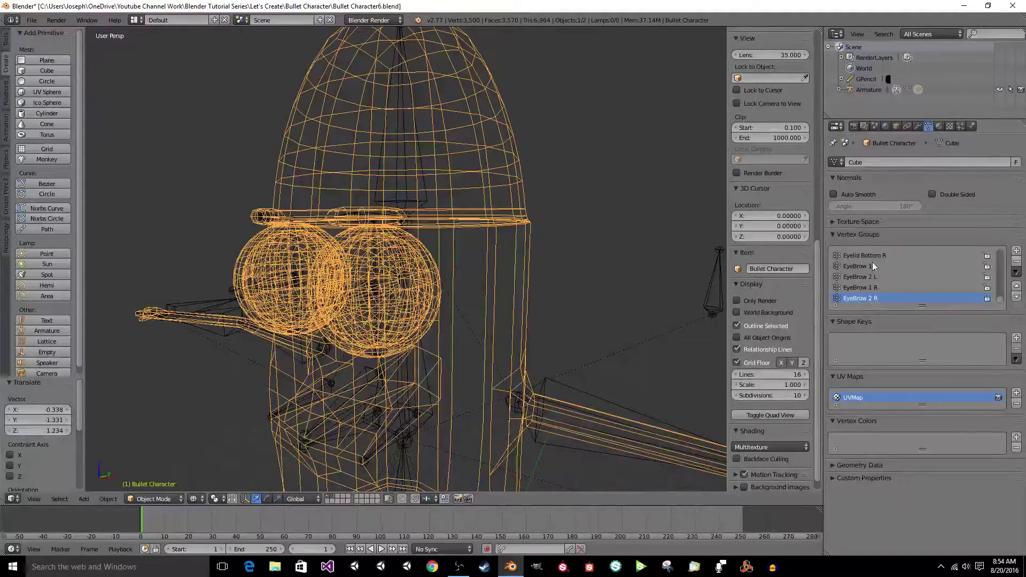
scroll(869, 261, "up", 4)
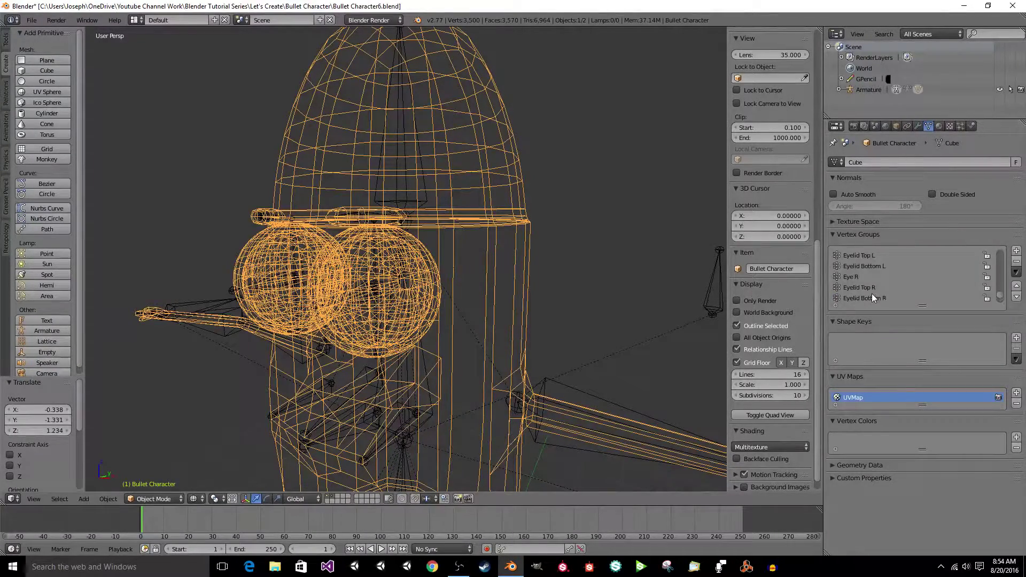
scroll(871, 293, "up", 3)
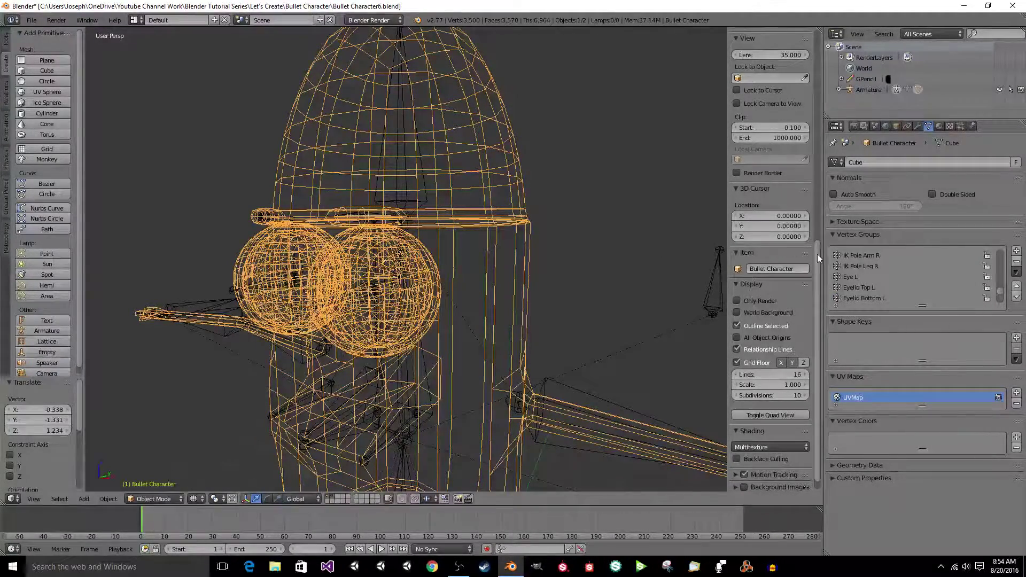
scroll(901, 262, "down", 7)
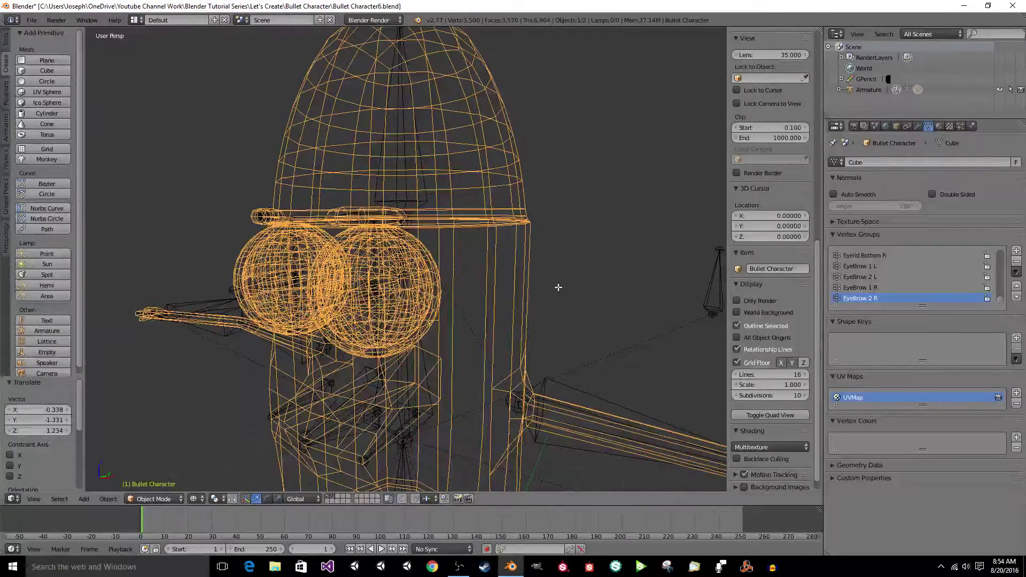
Enter Edit Mode on the Bullet Character mesh and deselect all of its vertices.
key("Tab")
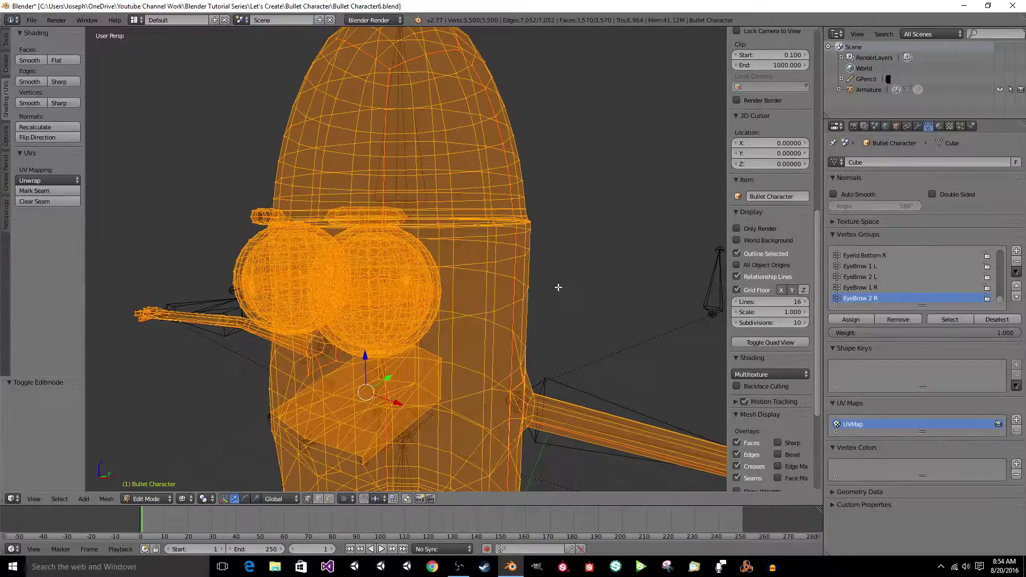
key("a")
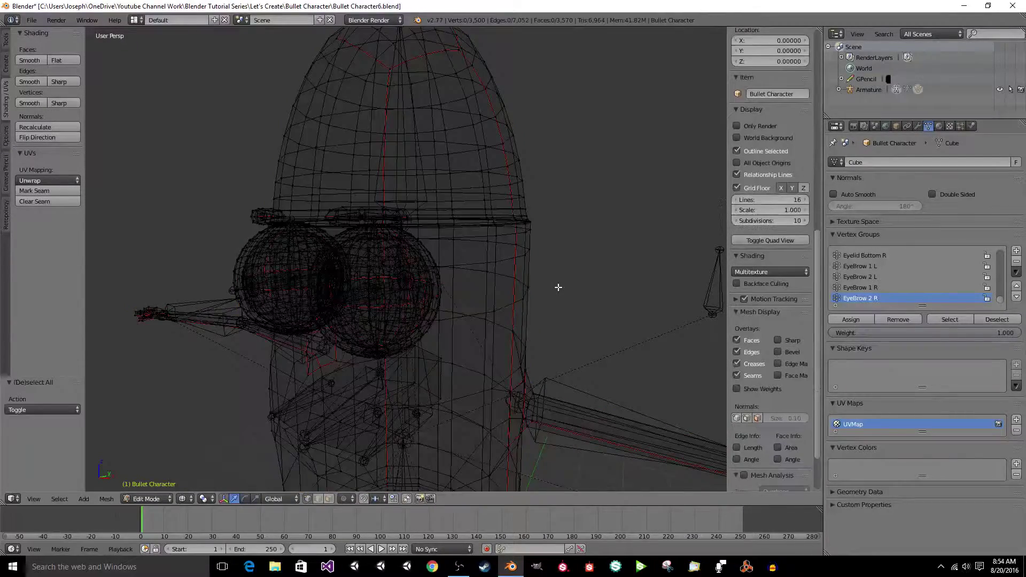
scroll(559, 287, "down", 5)
scroll(558, 287, "up", 4)
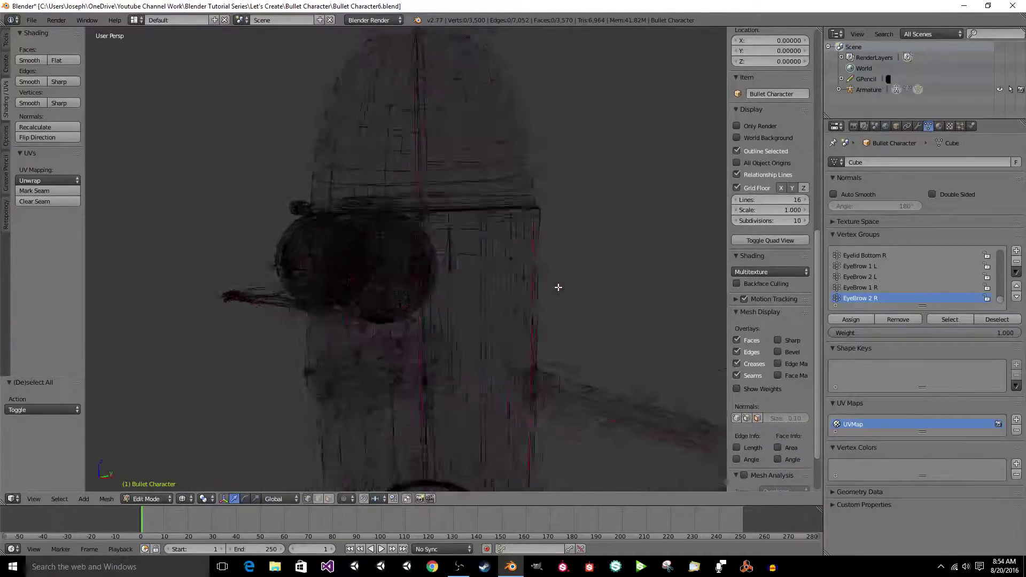
scroll(558, 287, "up", 5)
scroll(559, 287, "down", 3)
scroll(558, 287, "up", 2)
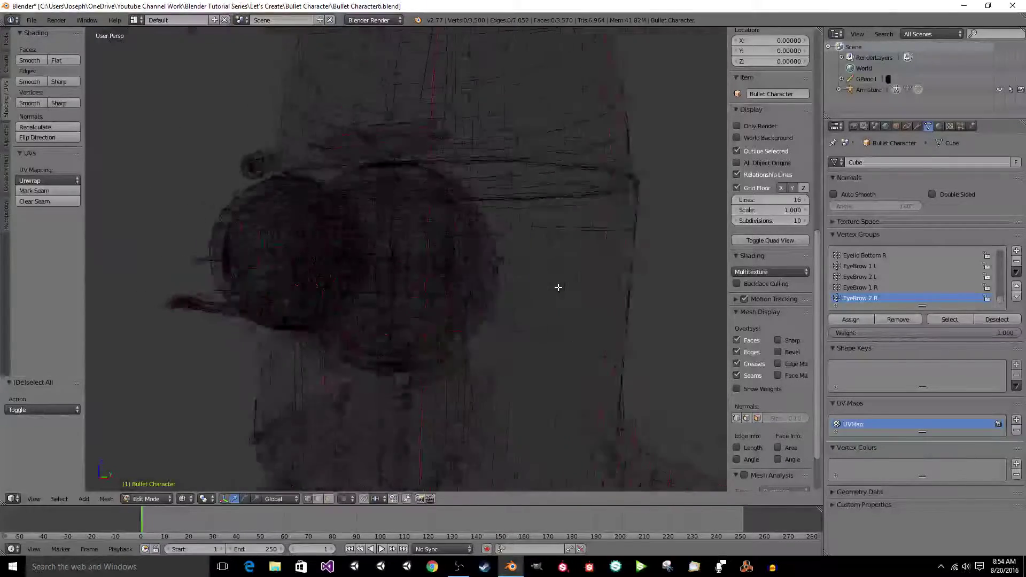
scroll(558, 287, "down", 2)
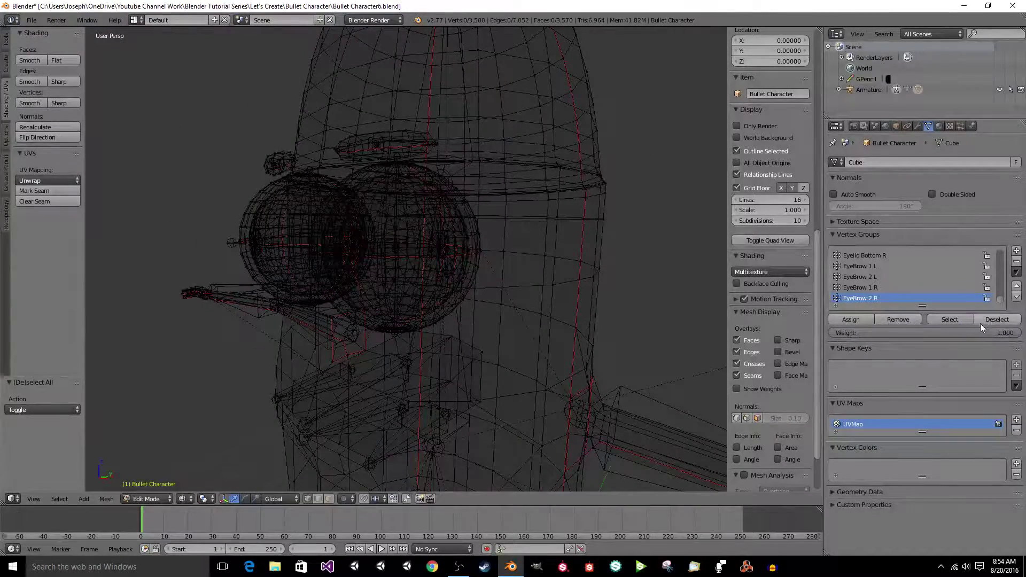
Select the vertices assigned to the Eyelid Top L vertex group.
left_click(857, 267)
left_click(856, 278)
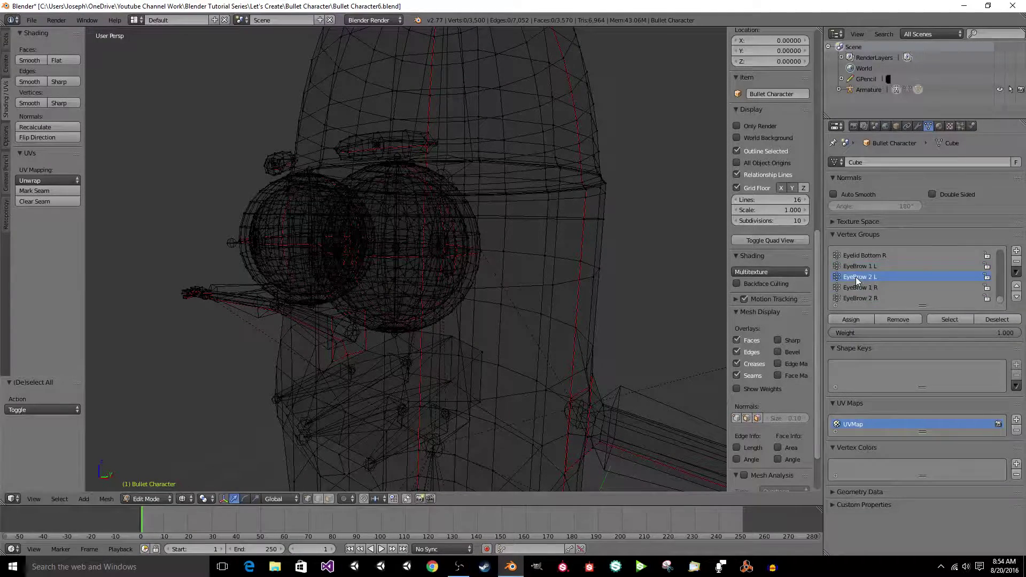
left_click(862, 287)
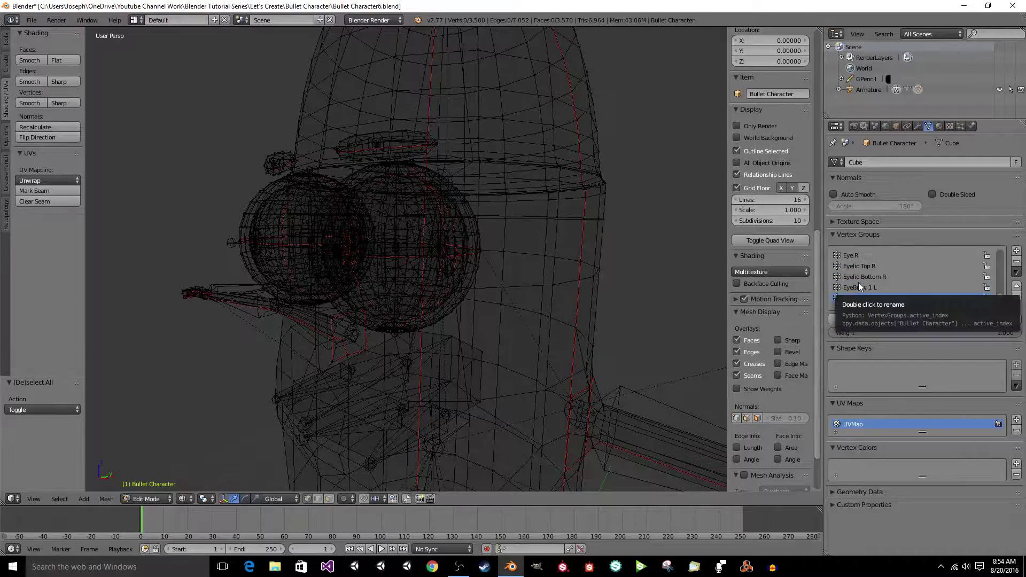
scroll(893, 268, "up", 3)
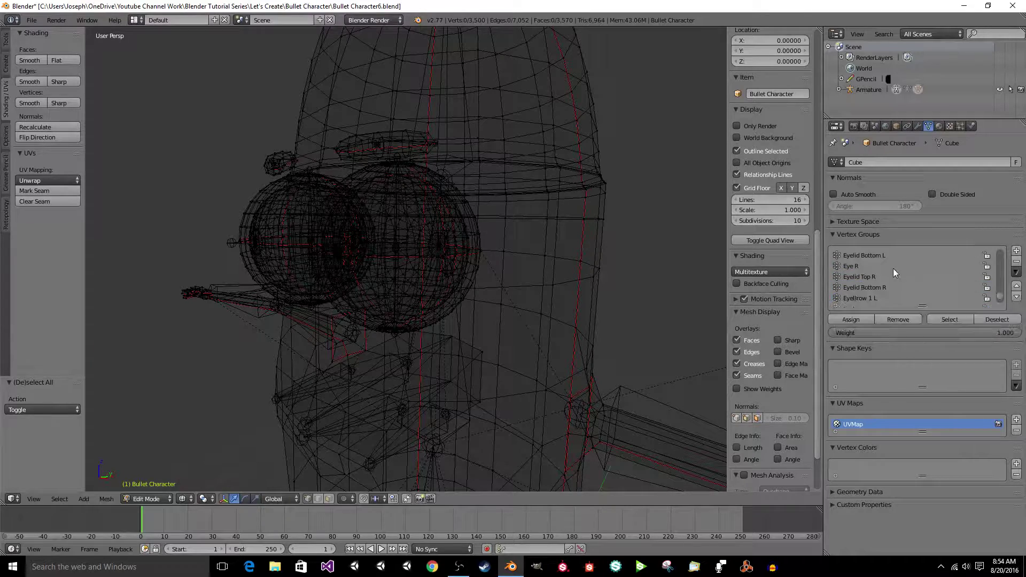
scroll(862, 268, "up", 2)
left_click(861, 268)
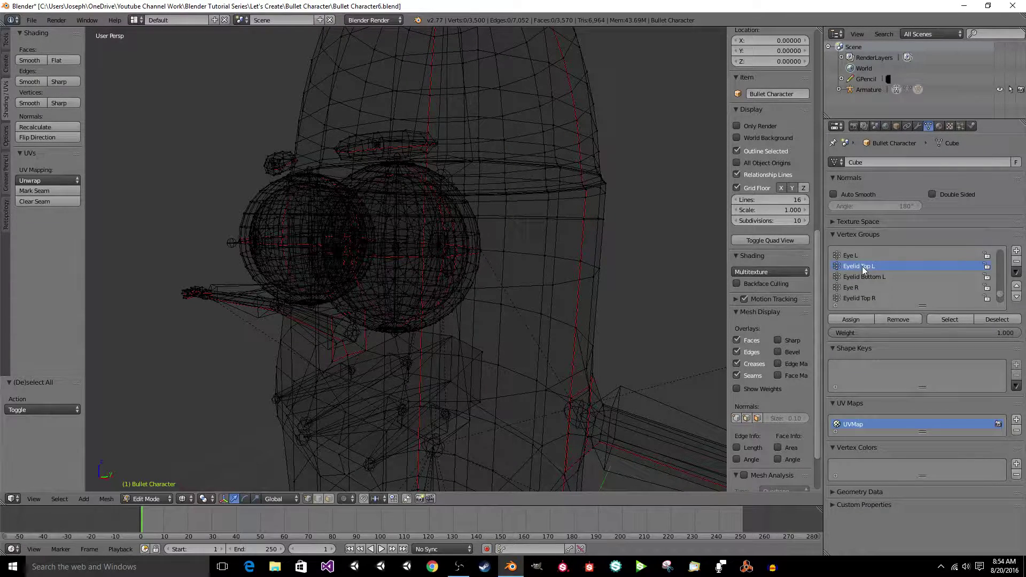
left_click(949, 319)
Examine which parts of the head and left eye are included in the Eyelid Top L vertex group.
middle_click_drag(481, 203, 444, 117)
middle_click_drag(532, 210, 622, 294)
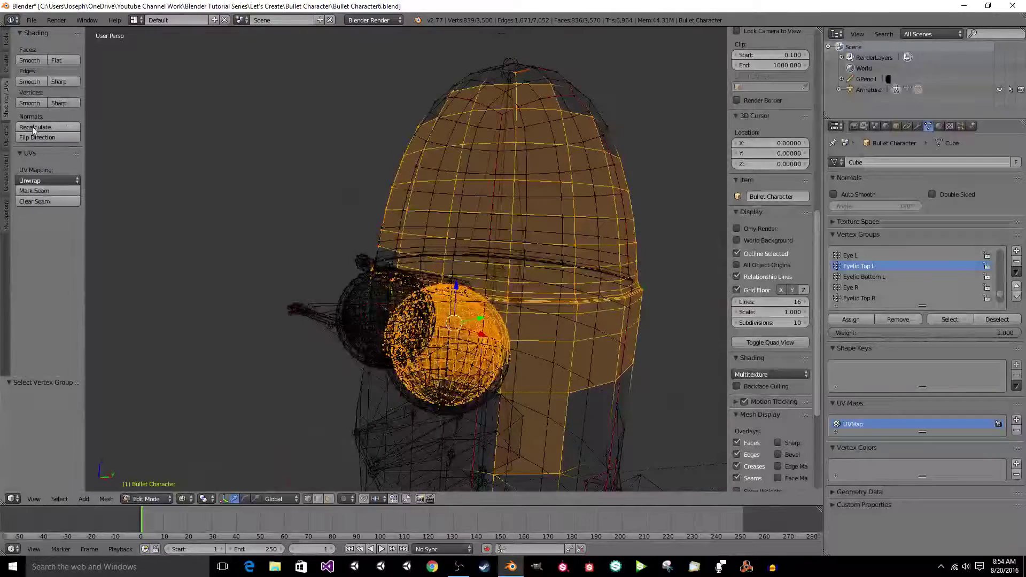
left_click(5, 150)
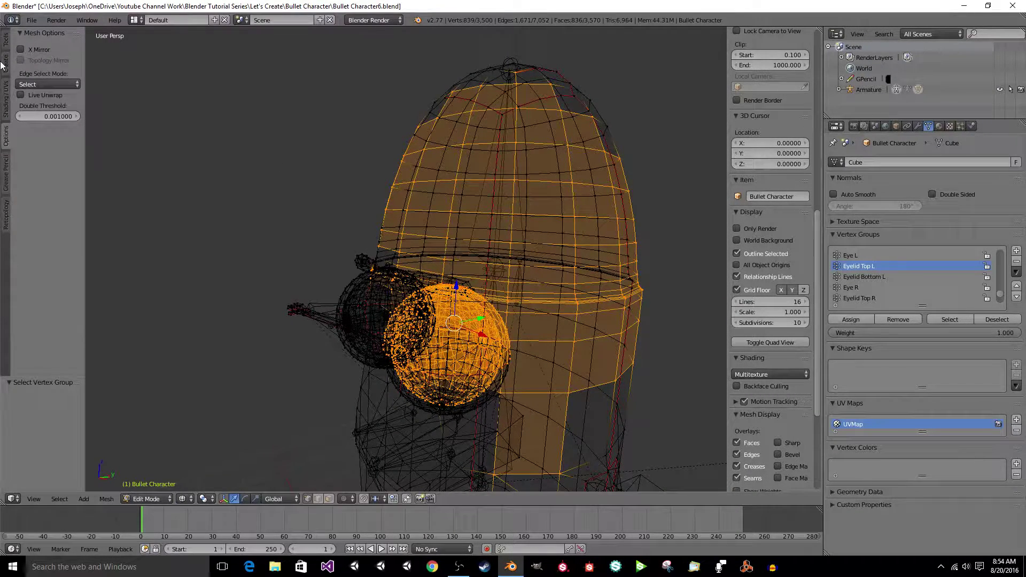
scroll(3, 96, "down", 1)
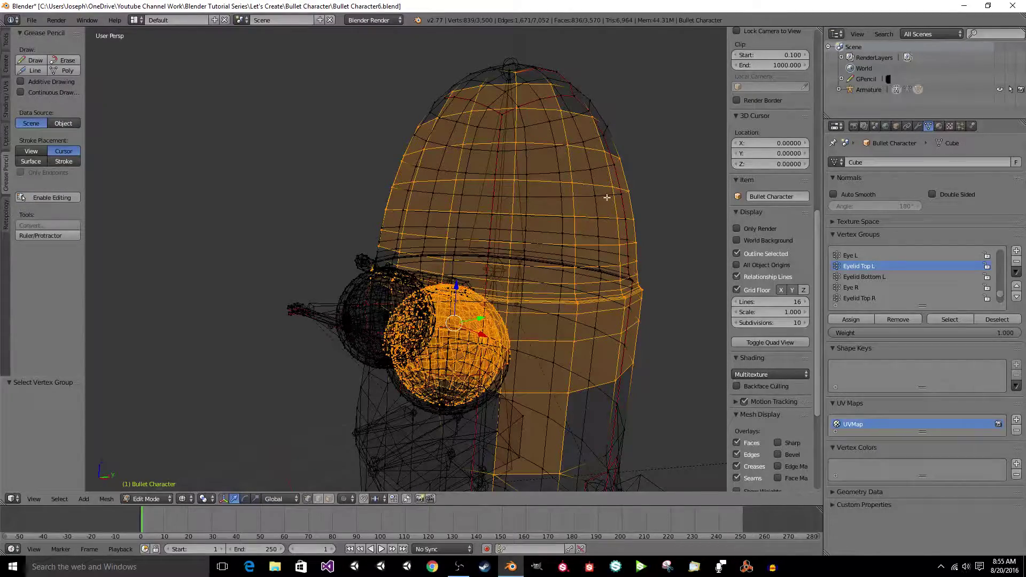
middle_click_drag(511, 346, 578, 260)
scroll(462, 332, "up", 1)
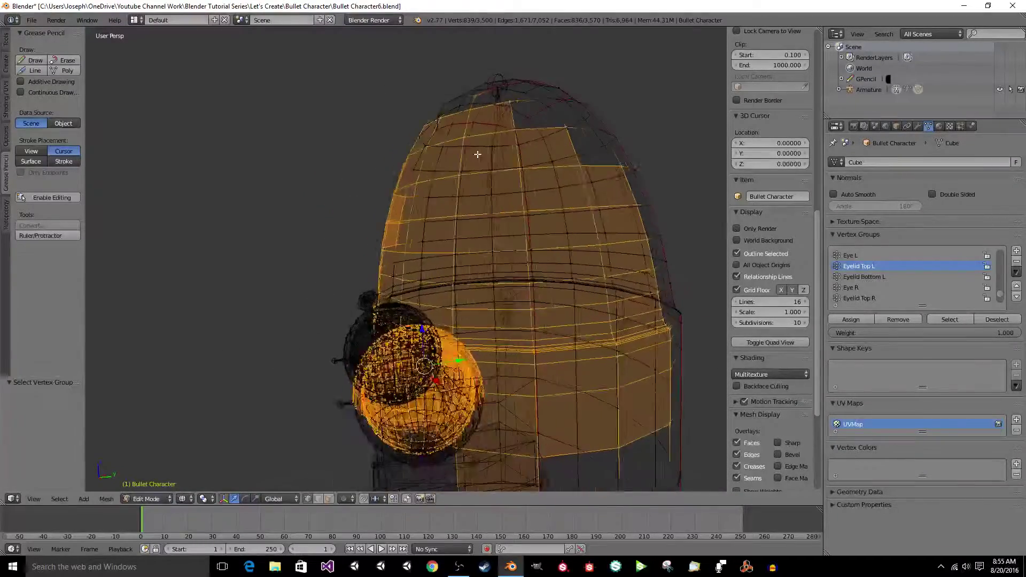
scroll(474, 155, "up", 5)
middle_click_drag(472, 155, 368, 225)
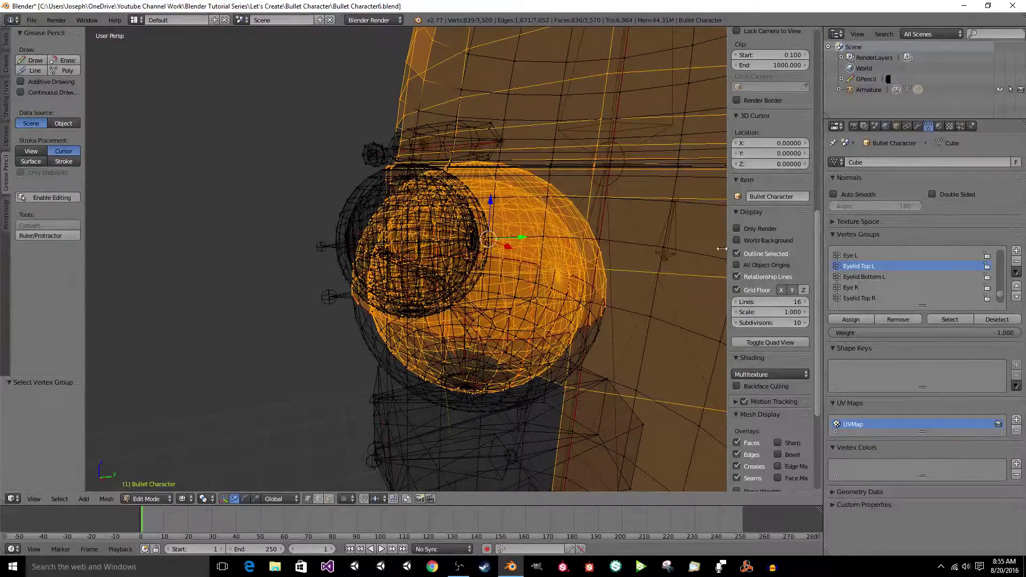
Remove the selected vertices from the Eyelid Top L vertex group and save over the file with nothing selected.
left_click(900, 318)
middle_click_drag(620, 230, 609, 242)
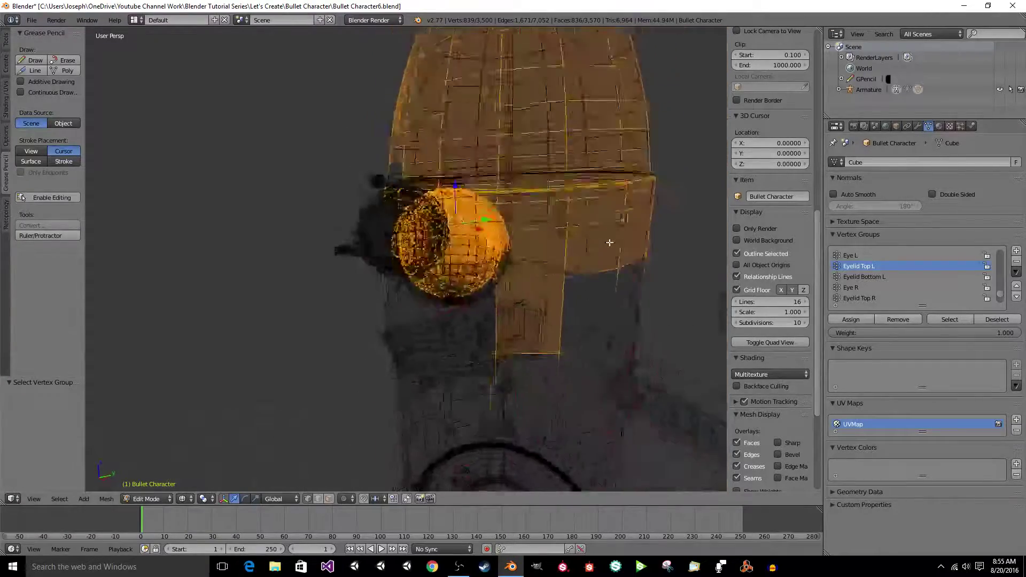
key("a")
key("ctrl+s")
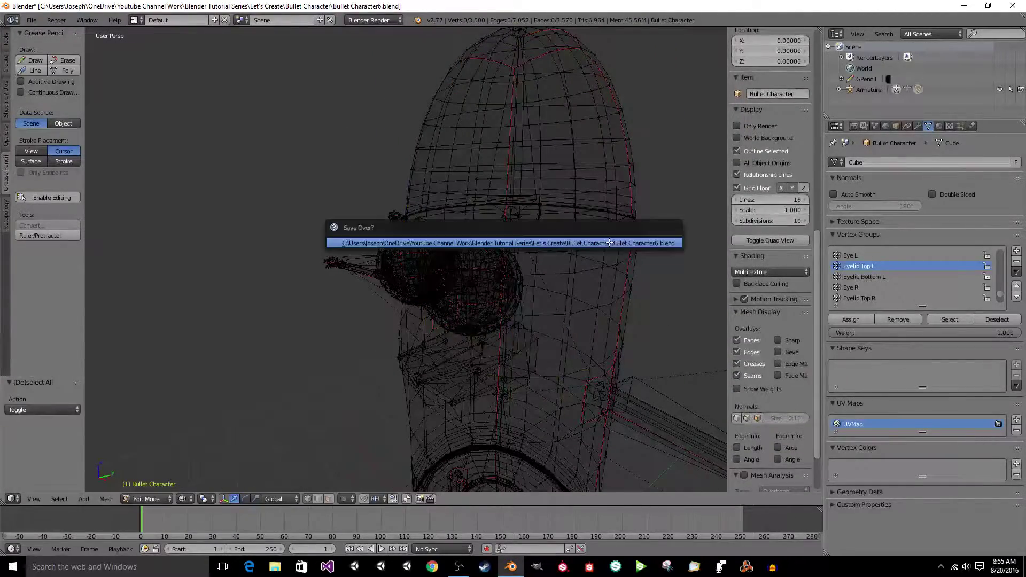
left_click(610, 243)
Check the Eyelid Top L vertex group for any vertices still assigned to it.
left_click(941, 319)
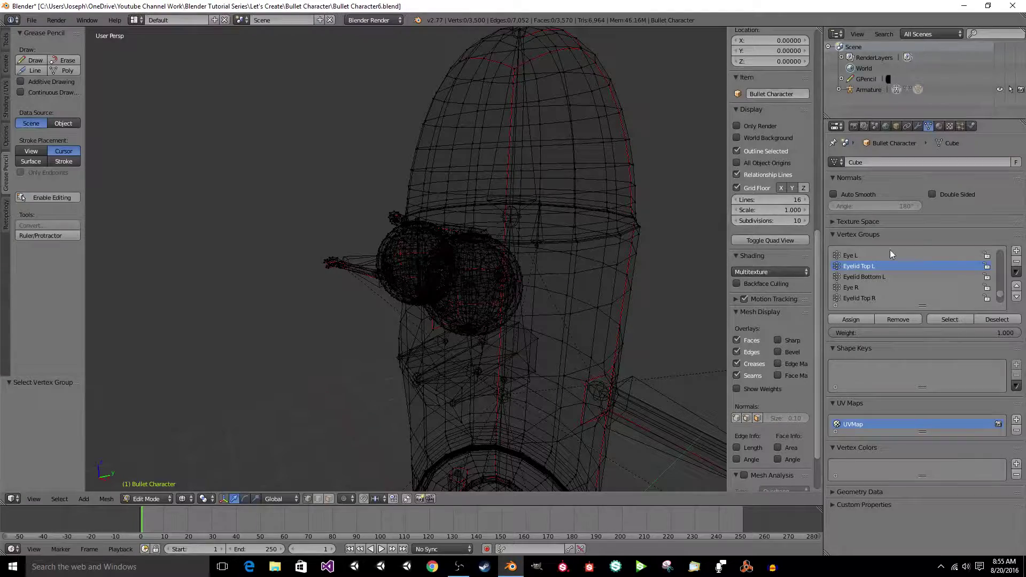
scroll(479, 279, "up", 4)
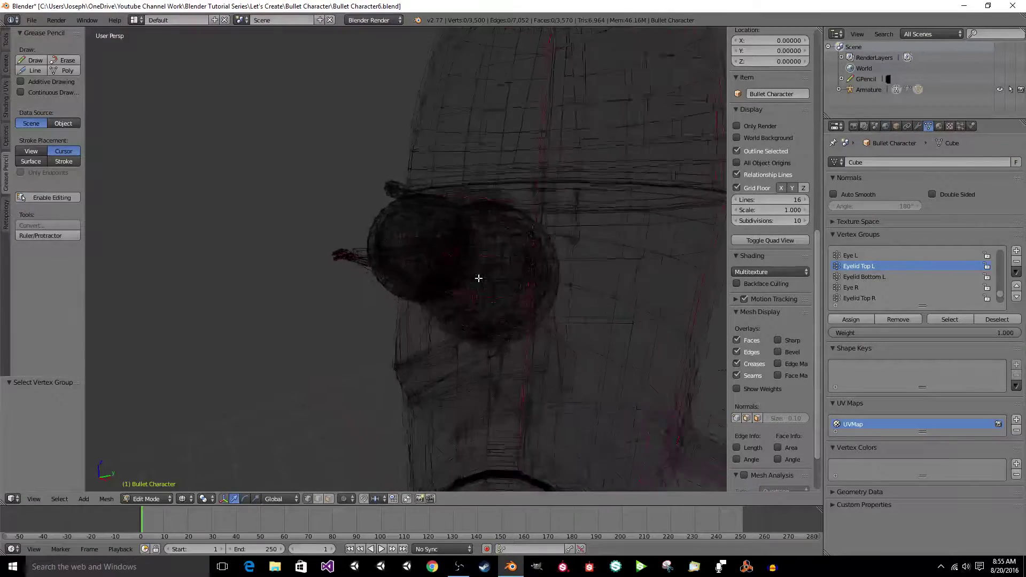
scroll(479, 278, "up", 1)
left_click(5, 140)
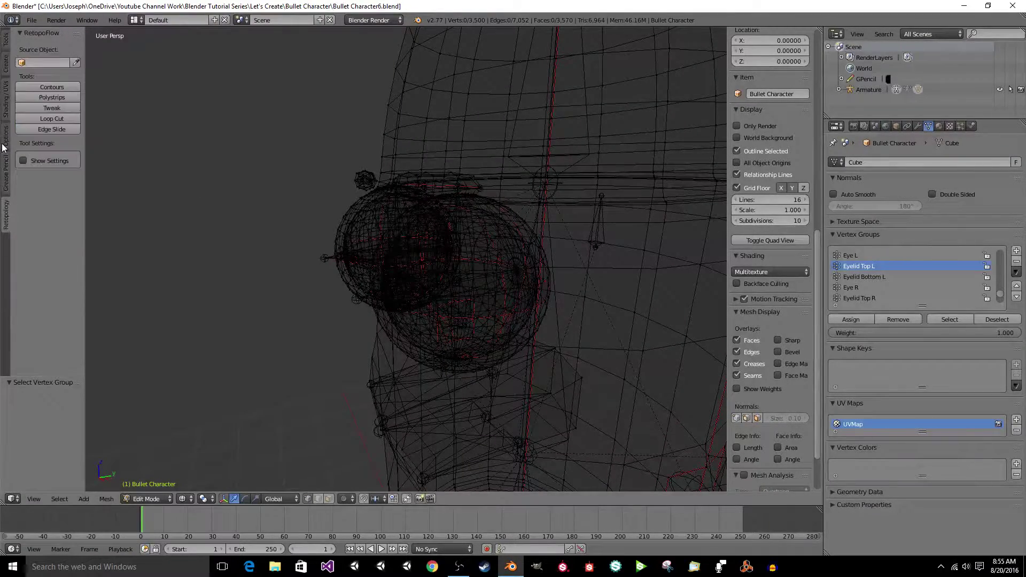
scroll(4, 147, "up", 3, "ctrl")
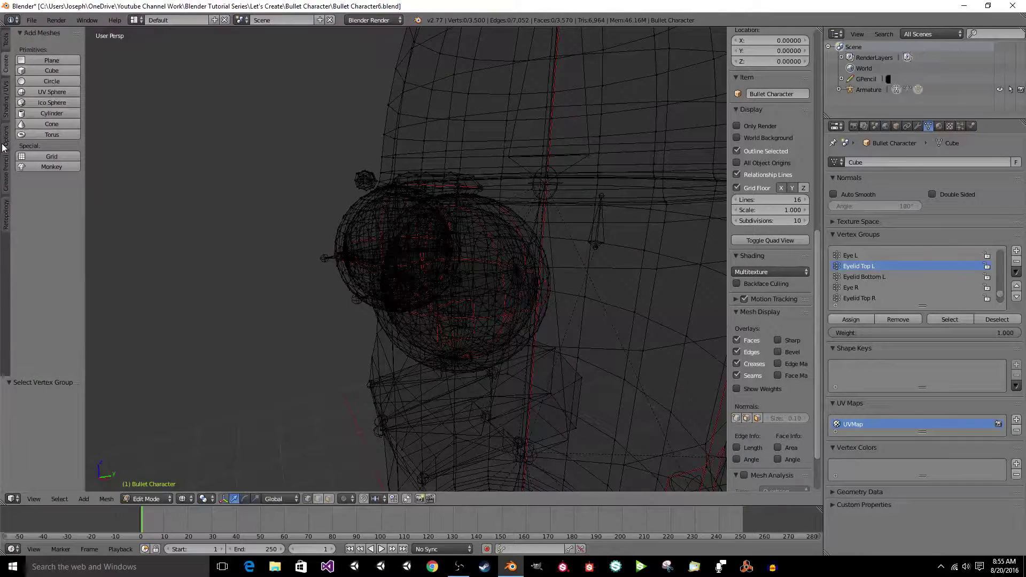
scroll(4, 147, "down", 1, "ctrl")
scroll(4, 147, "down", 1, "ctrl")
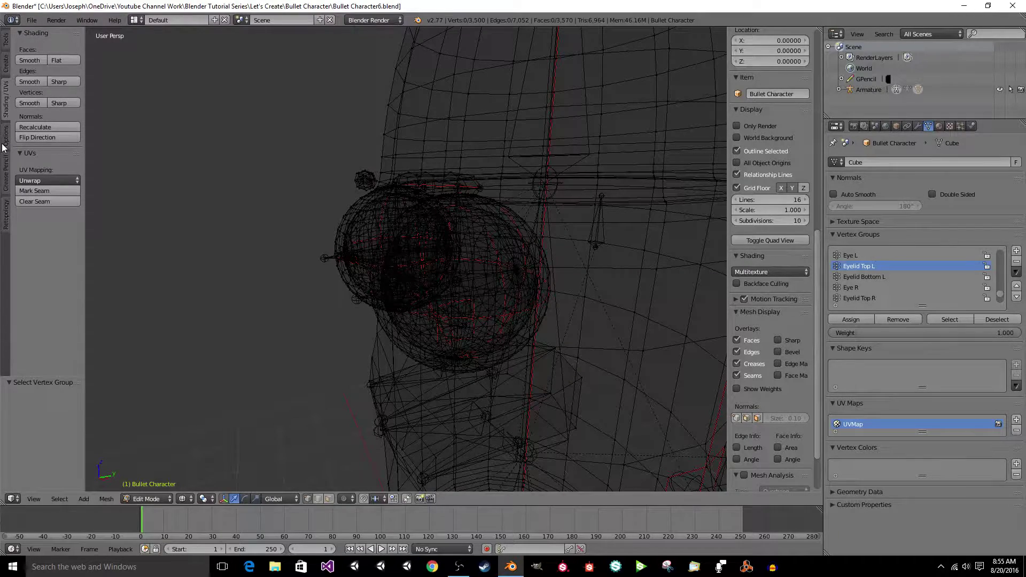
scroll(3, 147, "up", 2, "ctrl")
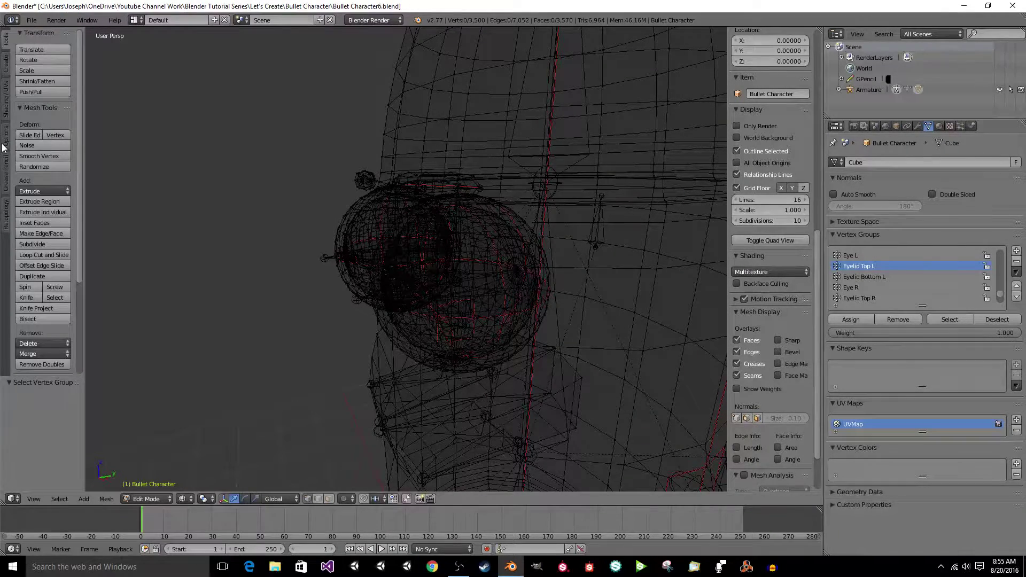
Select the linked left upper eyelid mesh and test whether it moves separately from the eye, cancelling the move.
scroll(451, 208, "up", 4)
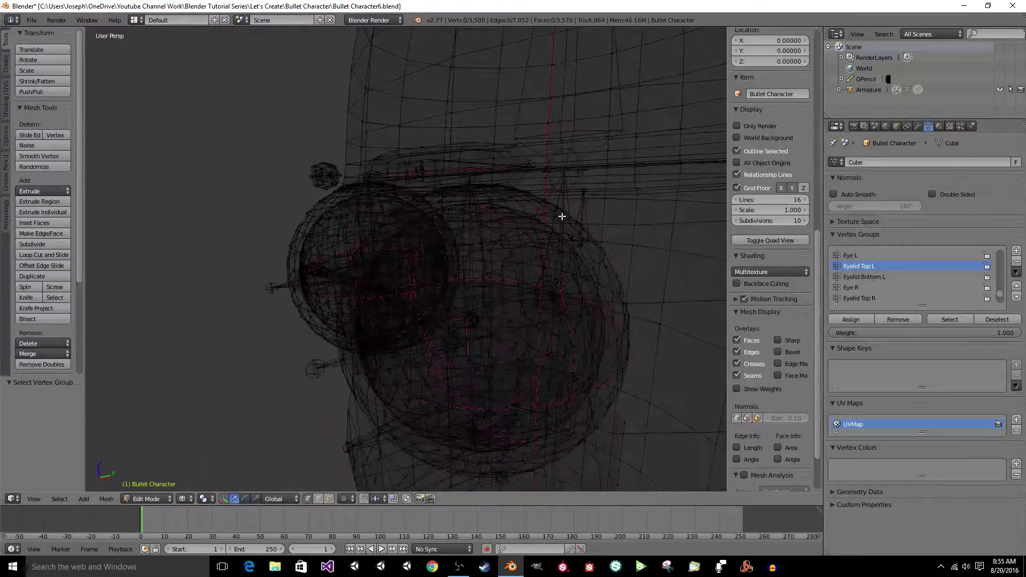
scroll(562, 216, "up", 1)
middle_click_drag(561, 210, 492, 200)
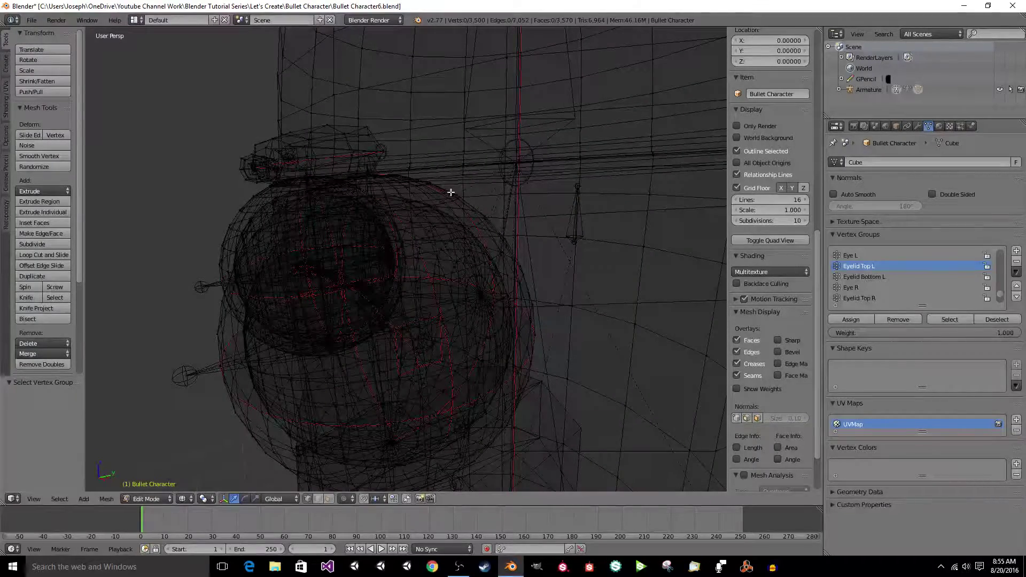
key("l")
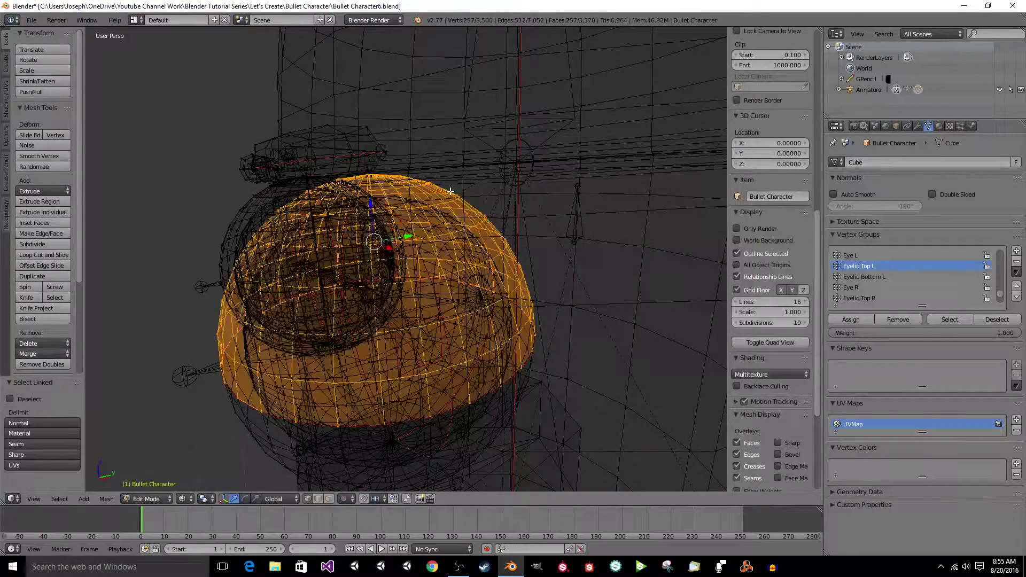
middle_click_drag(451, 191, 457, 191)
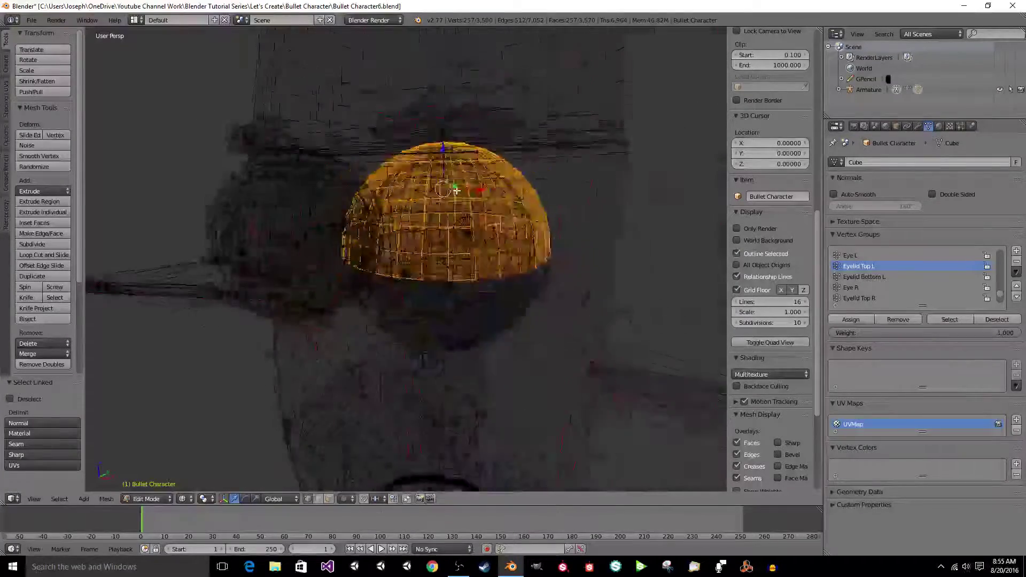
key("z")
key("g")
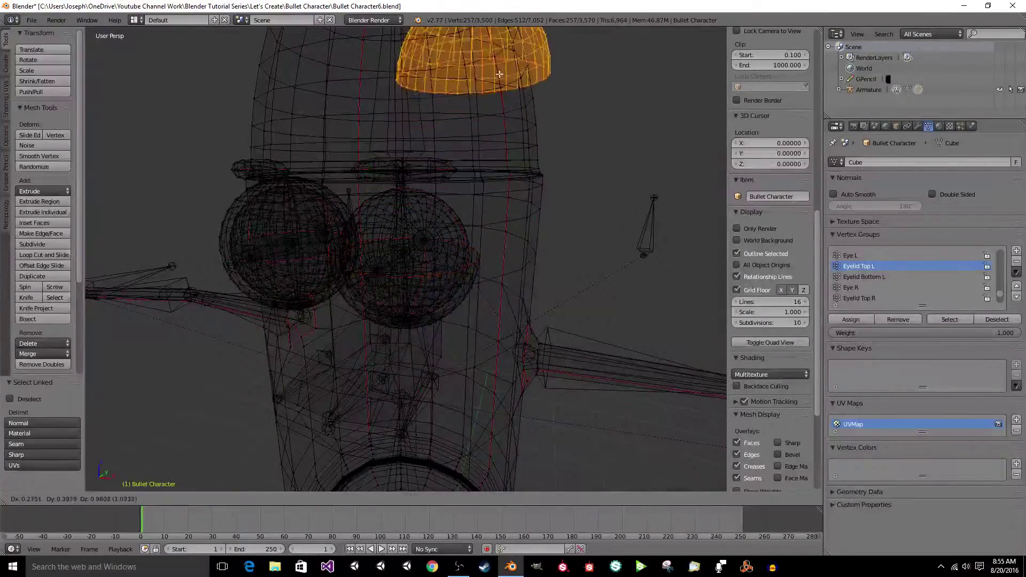
key("Escape")
Switch the viewport to solid shading, test-move the left upper eyelid without keeping the move, and deselect everything.
key("z")
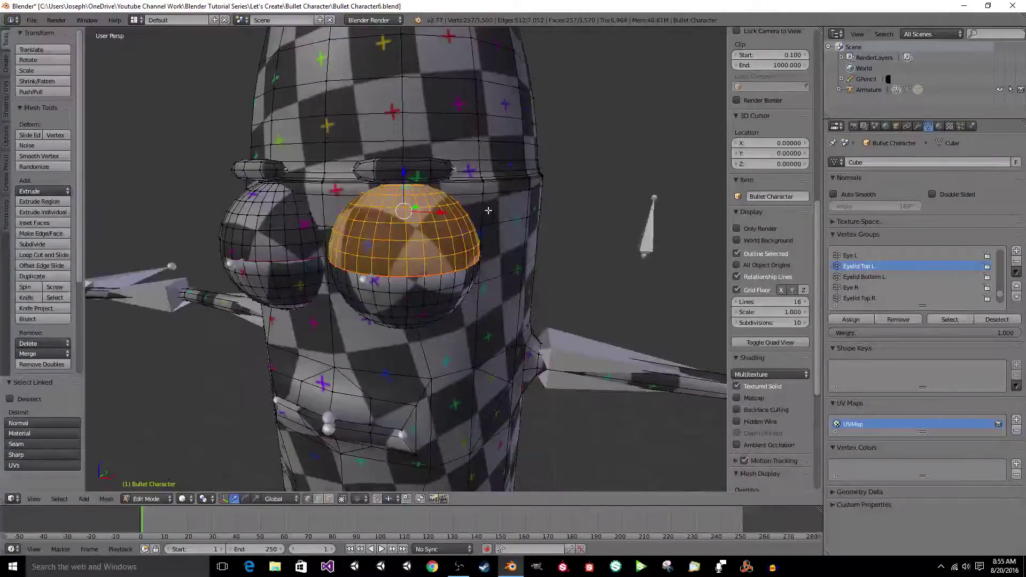
key("g")
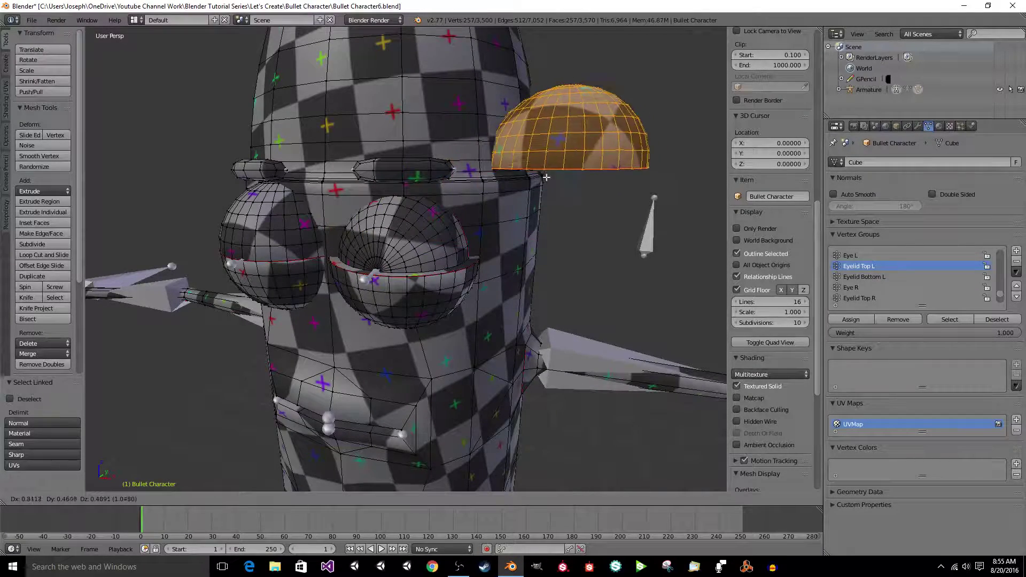
key("Escape")
key("a")
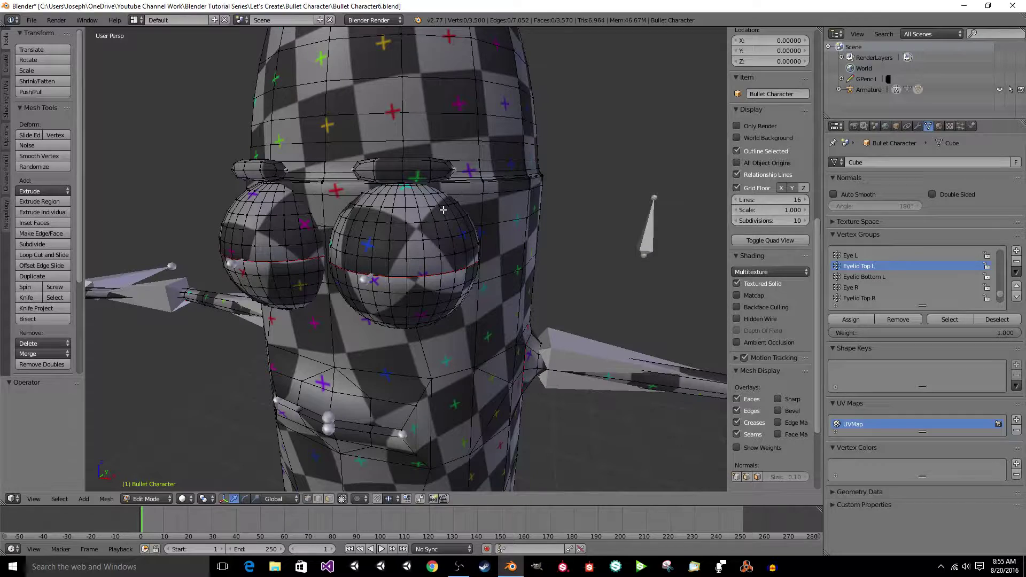
Check the Eyelid Top L vertex group for remaining assigned vertices and leave nothing selected.
left_click(944, 320)
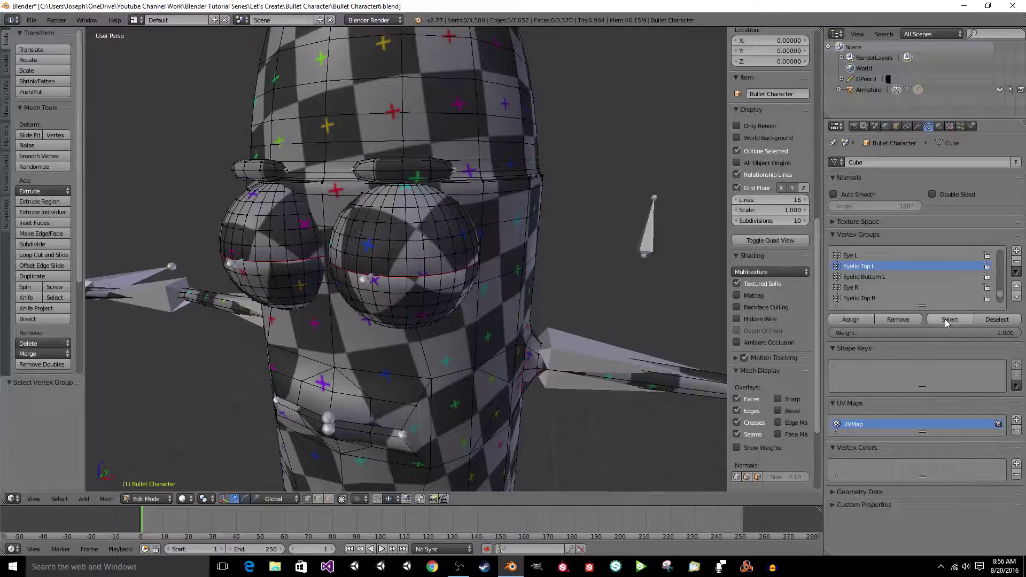
key("a")
key("a")
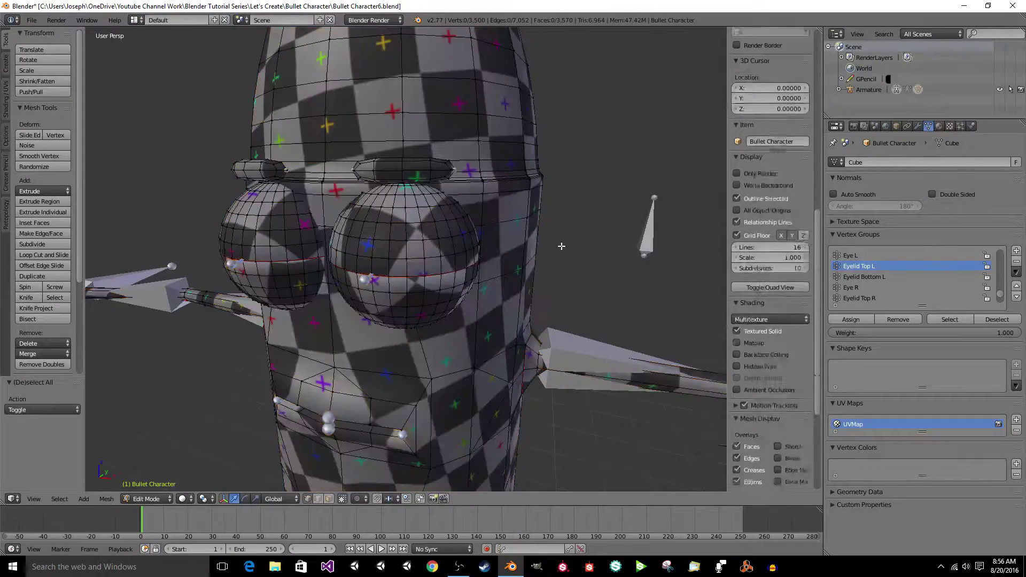
Select the whole left upper eyelid mesh, leaving it in place, and save over the file.
key("l")
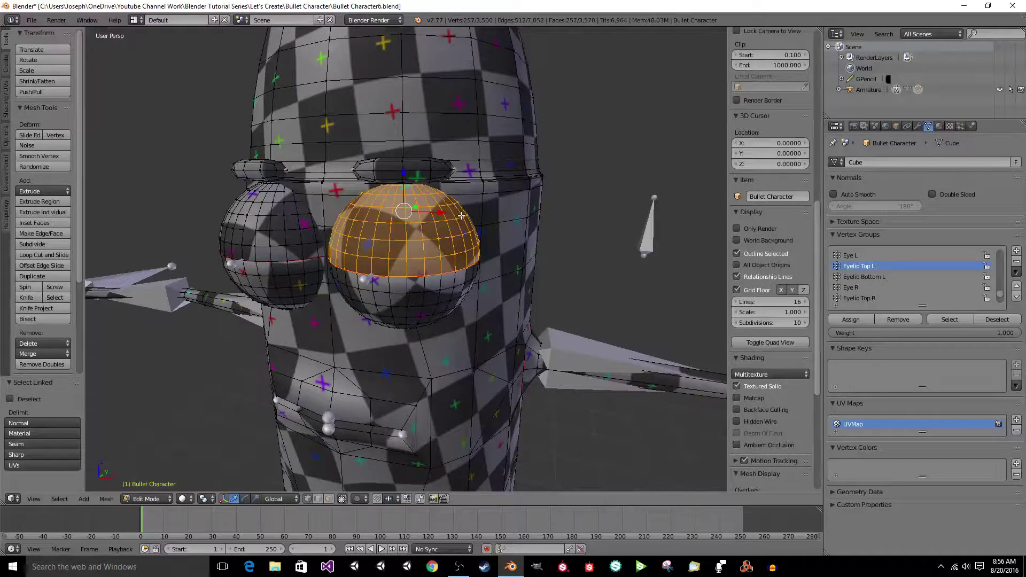
key("g")
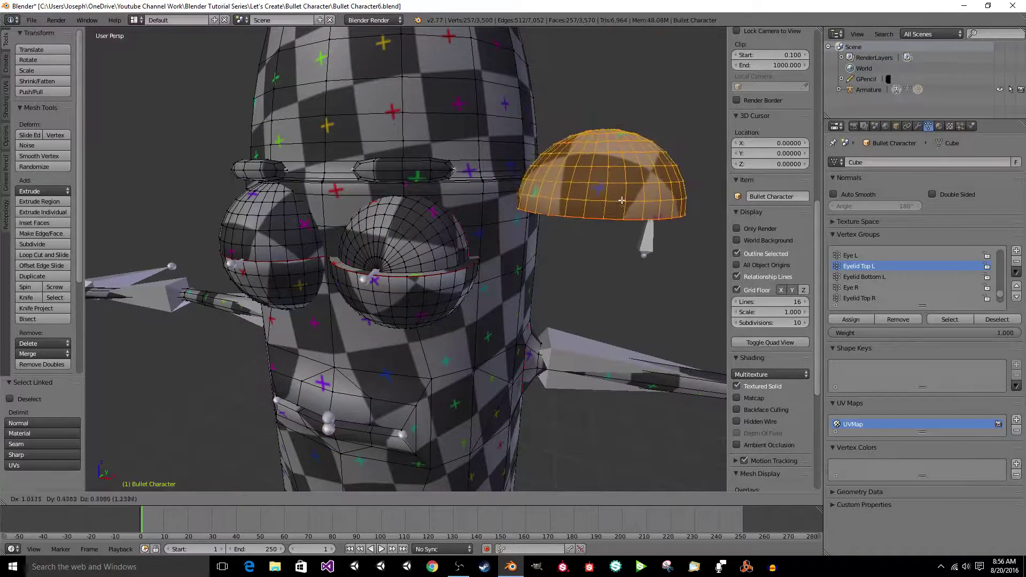
right_click(529, 207)
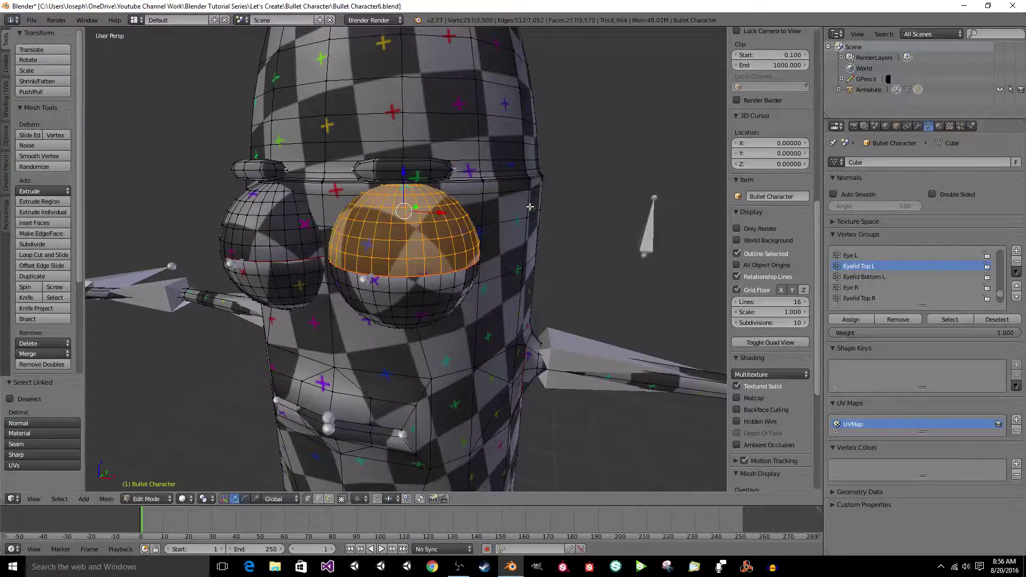
key("ctrl+s")
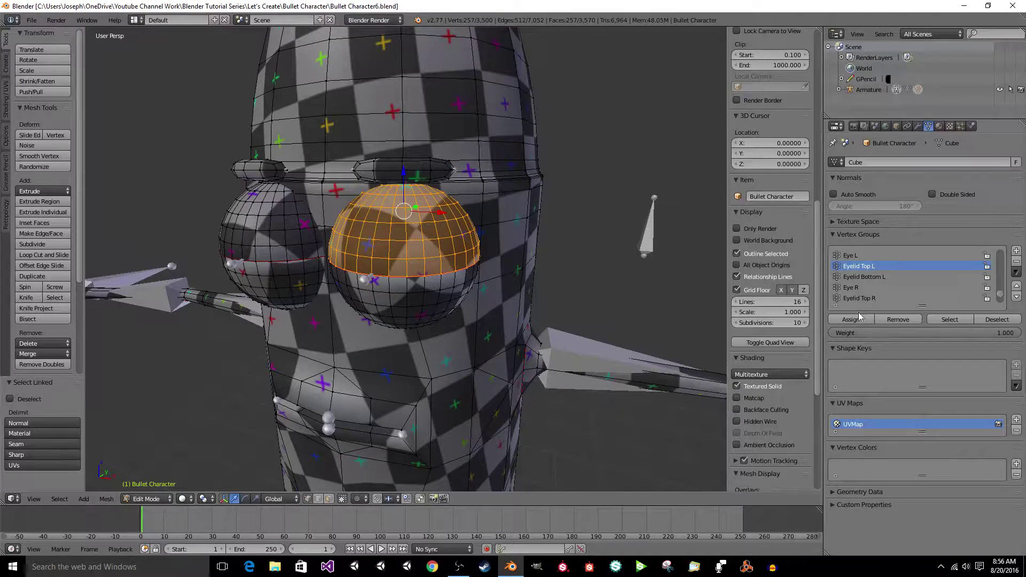
Assign the selected left upper eyelid to the Eyelid Top L vertex group and check the assignment by reselecting the group.
left_click(852, 319)
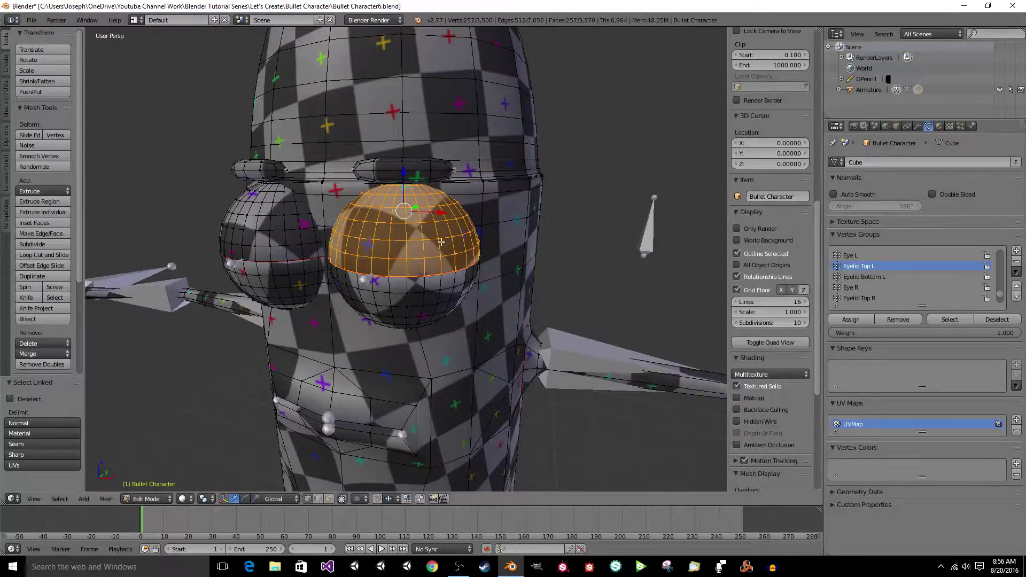
scroll(441, 242, "up", 5)
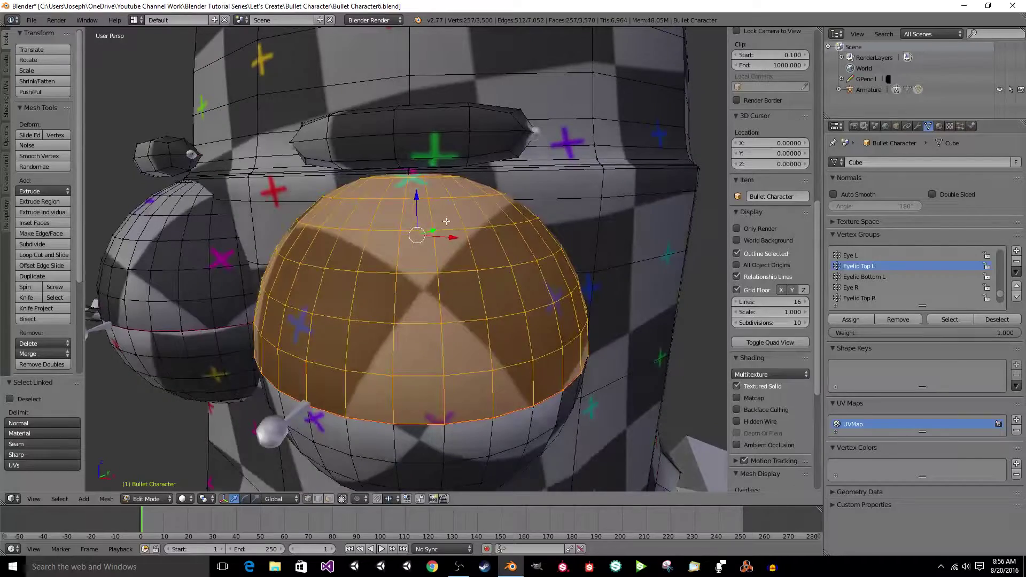
key("a")
left_click(950, 319)
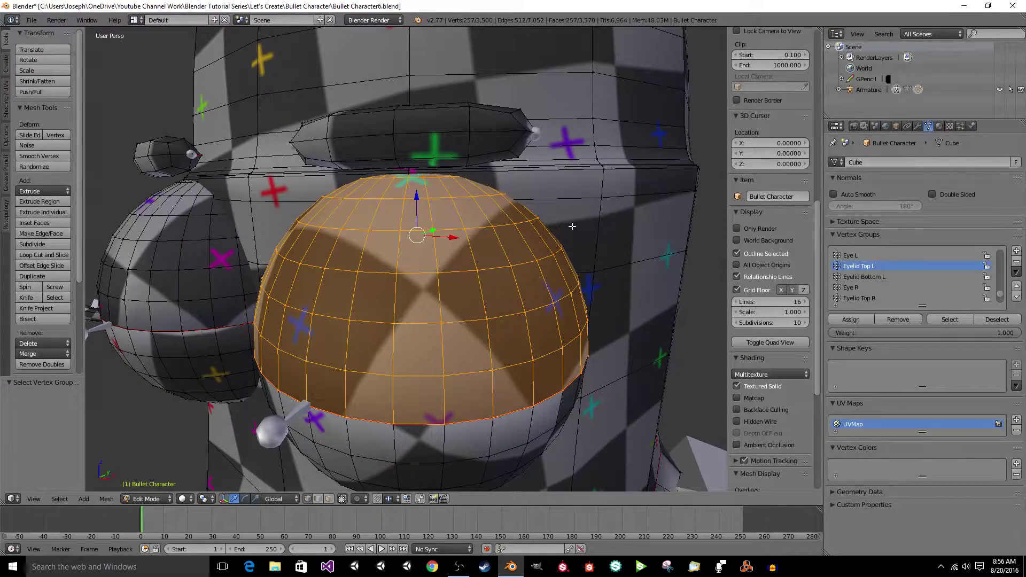
scroll(455, 312, "down", 6)
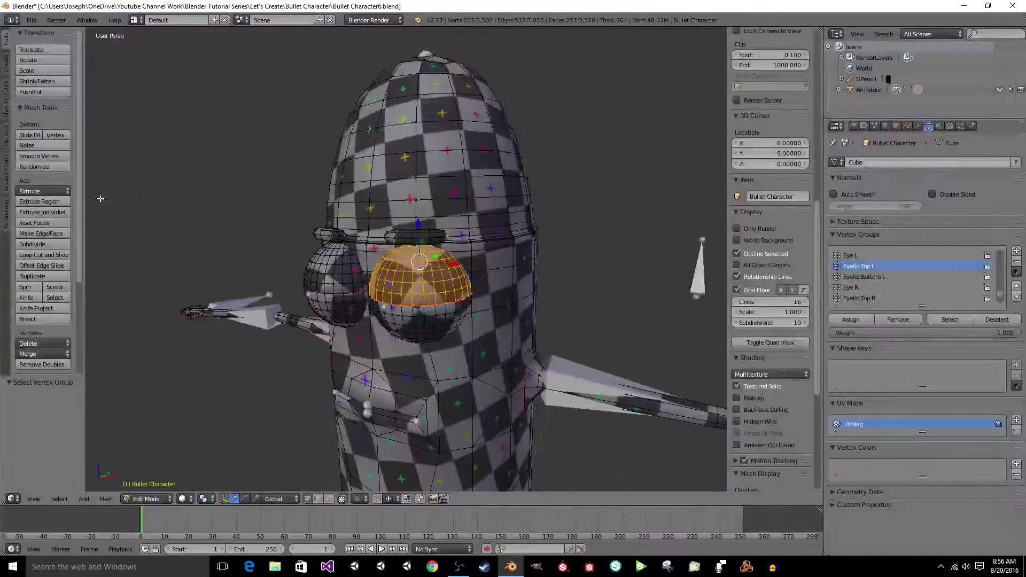
Look at the character's vertex weights in Weight Paint mode and return to Edit Mode.
left_click(163, 498)
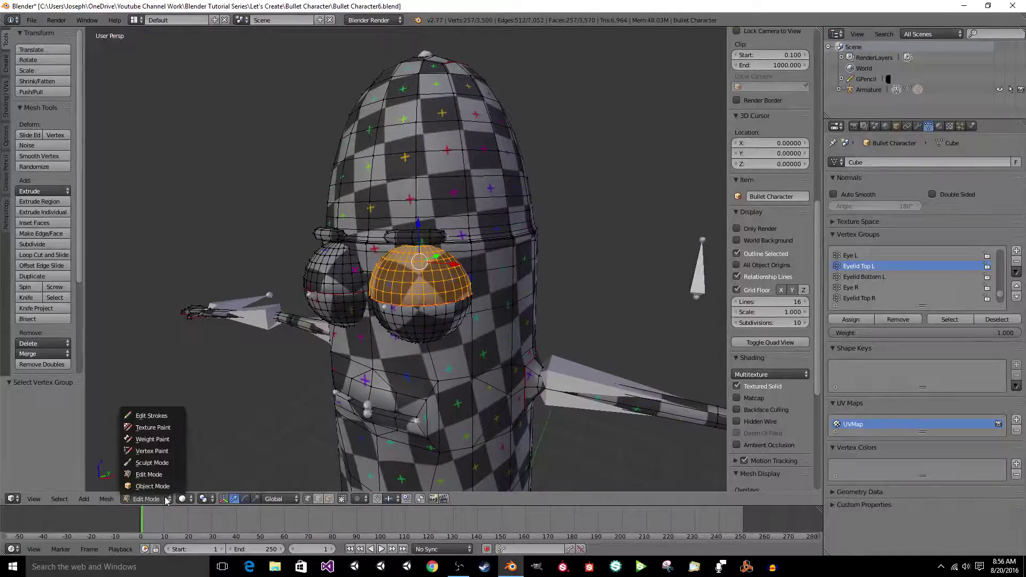
left_click(159, 437)
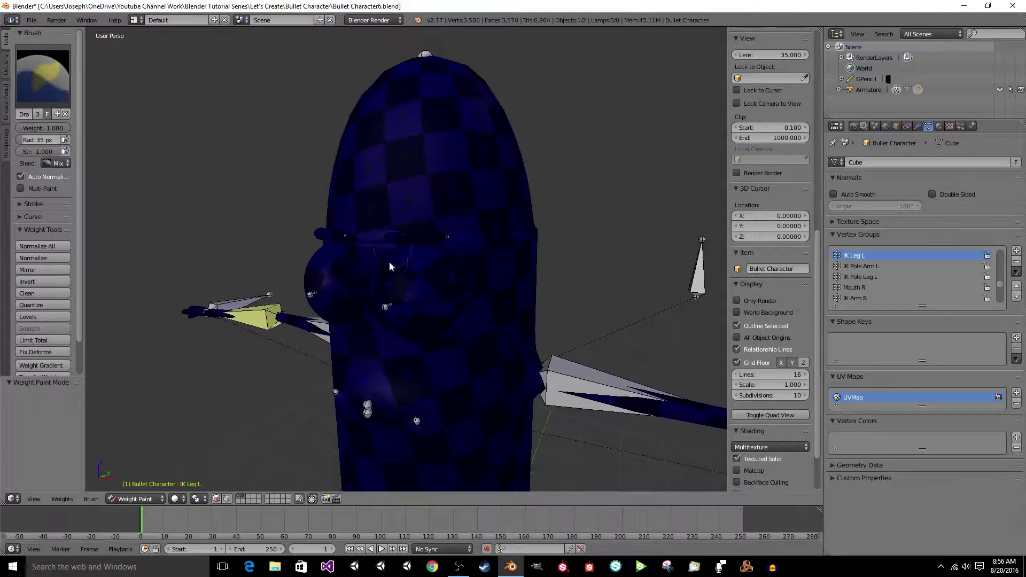
left_click(136, 498)
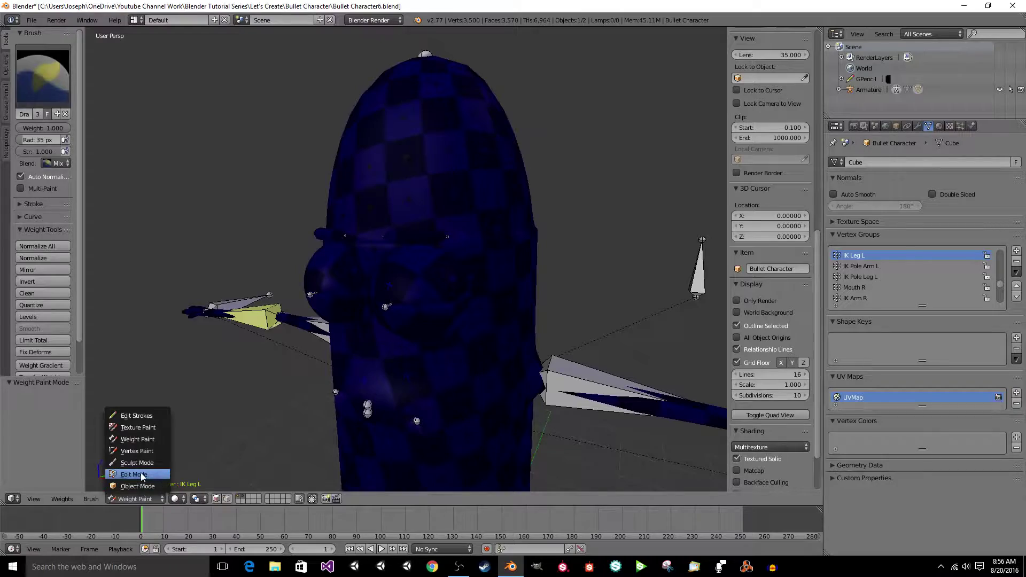
left_click(133, 474)
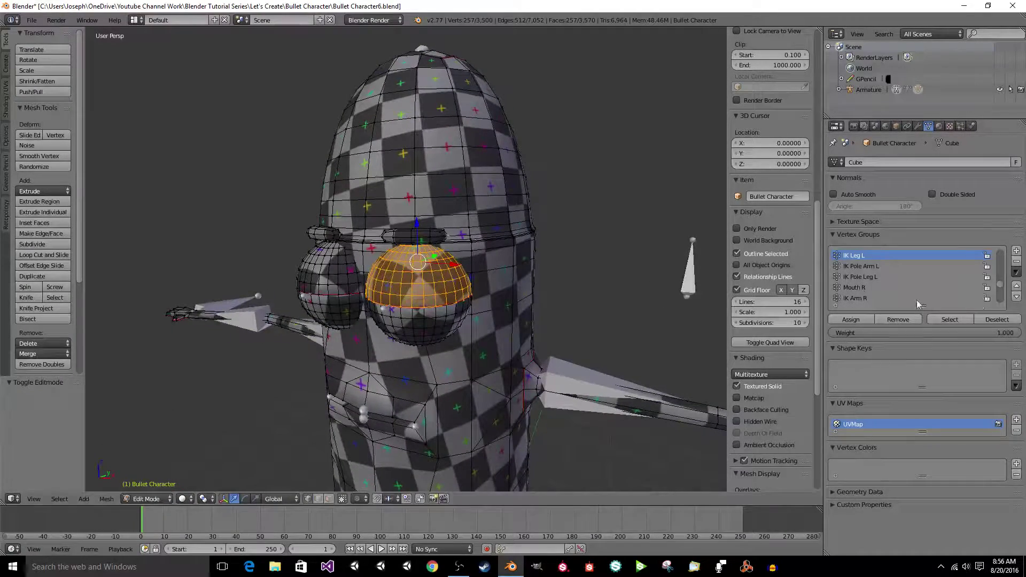
Clear the selection and select the vertices assigned to the Eyelid Bottom L vertex group.
scroll(464, 261, "up", 1)
scroll(464, 261, "up", 3)
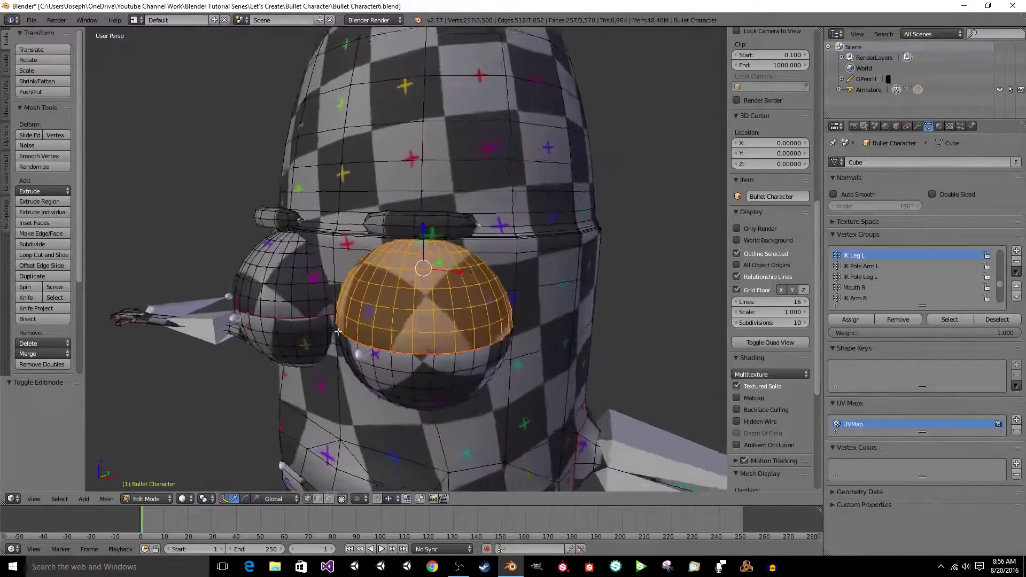
middle_click_drag(467, 309, 538, 272)
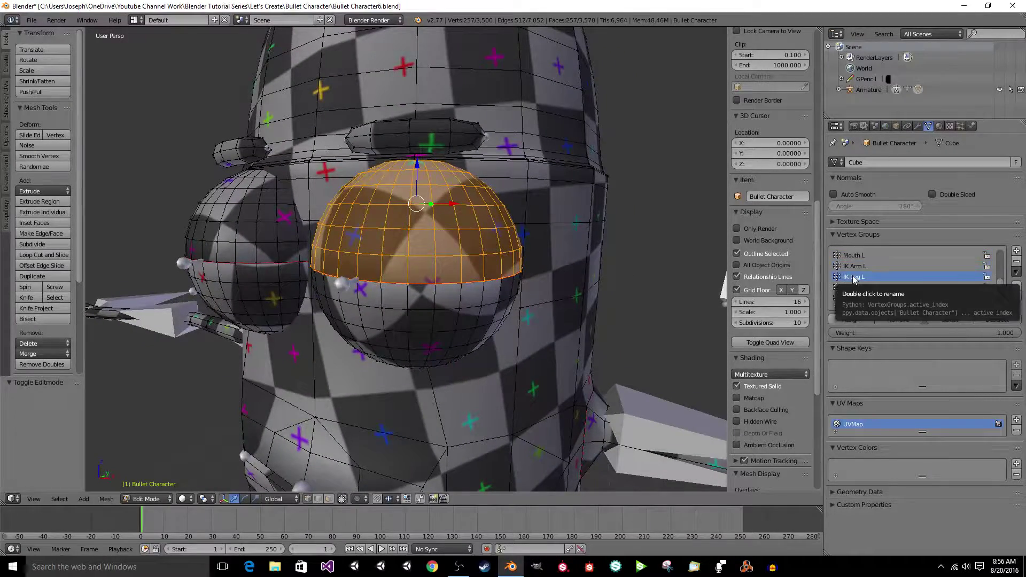
key("a")
scroll(903, 285, "down", 3)
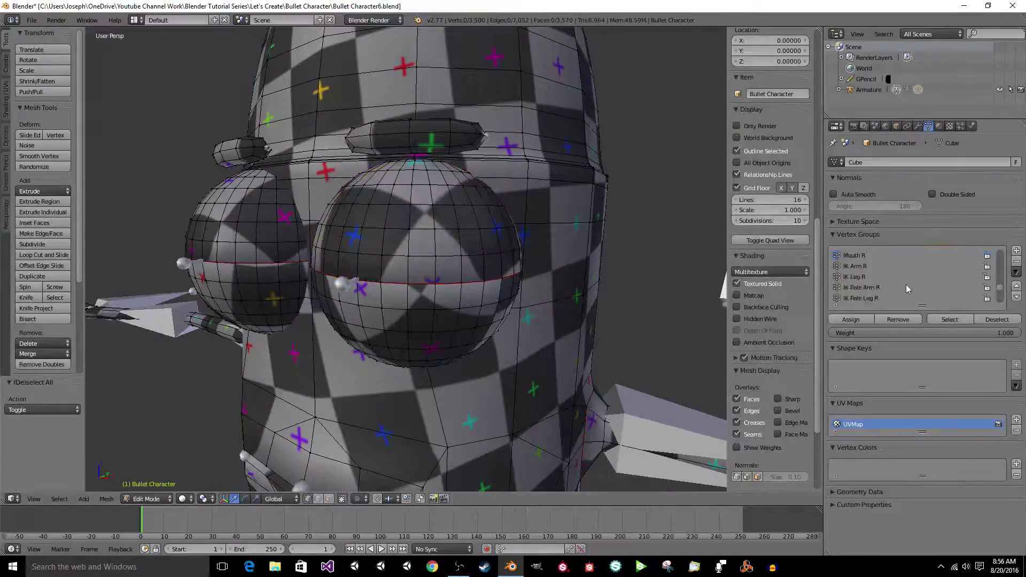
scroll(873, 275, "up", 1)
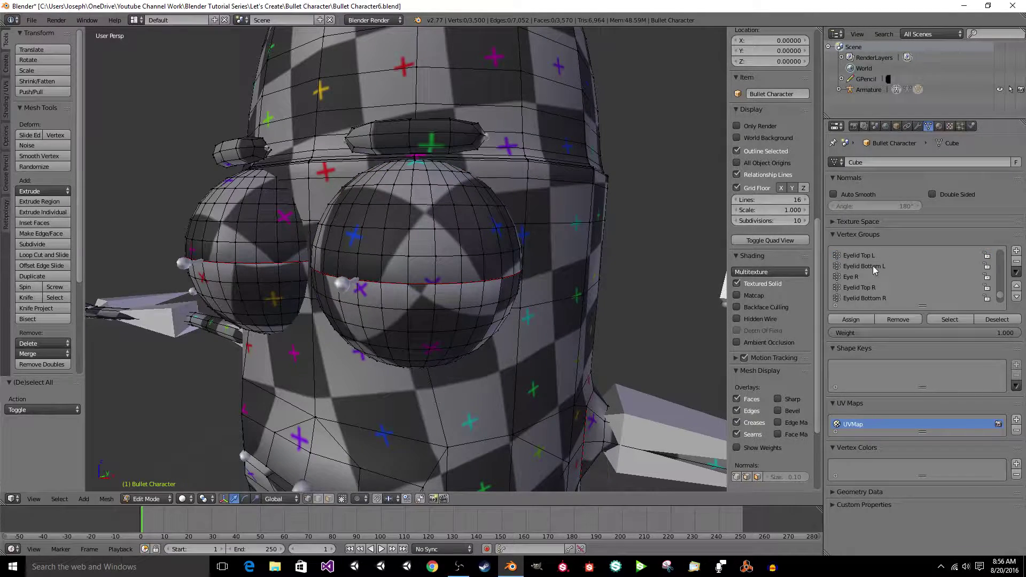
left_click(873, 267)
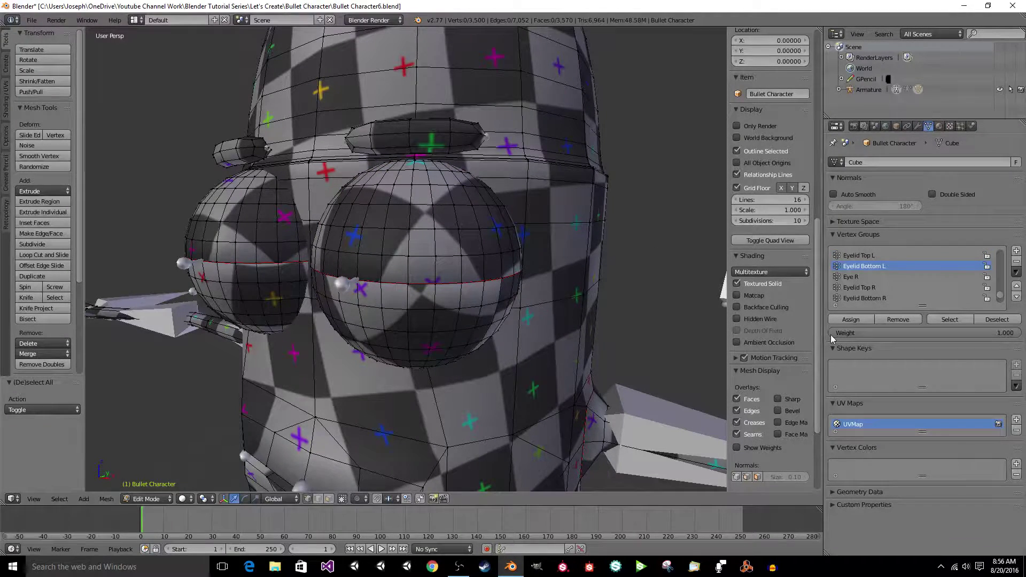
left_click(935, 321)
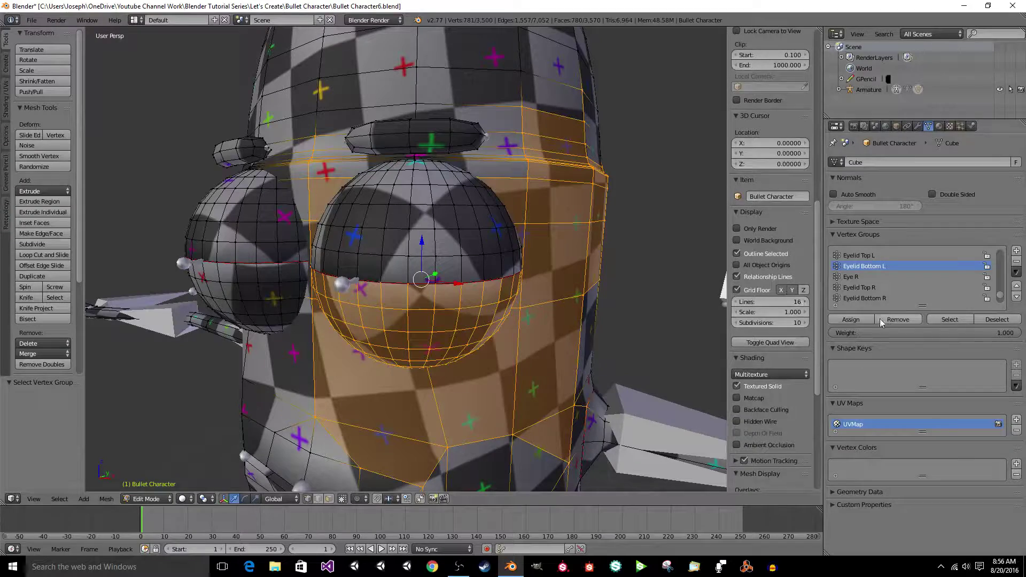
Remove the selected vertices from the Eyelid Bottom L vertex group and check the group for remaining assignments.
key("a")
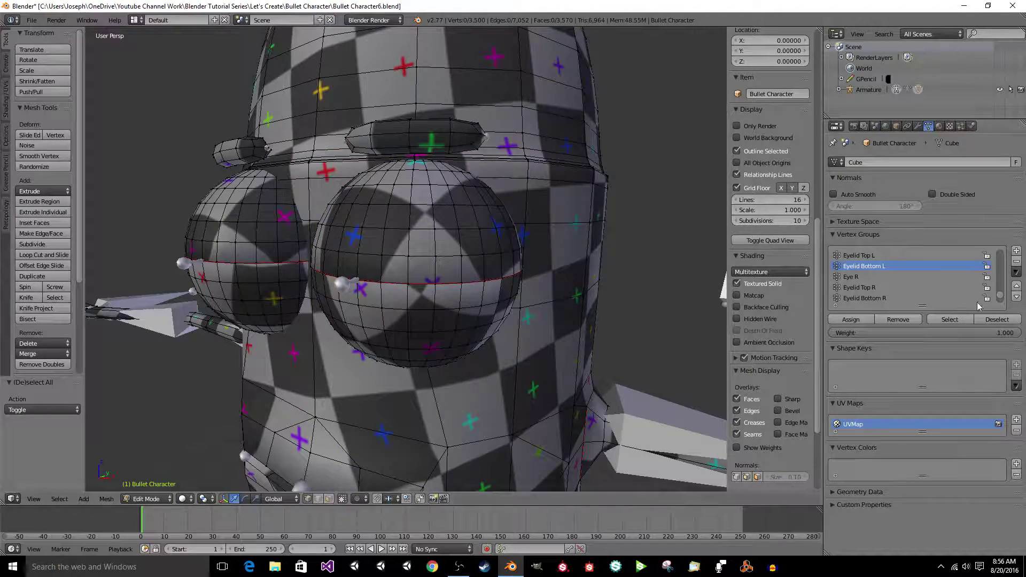
left_click(950, 320)
key("a")
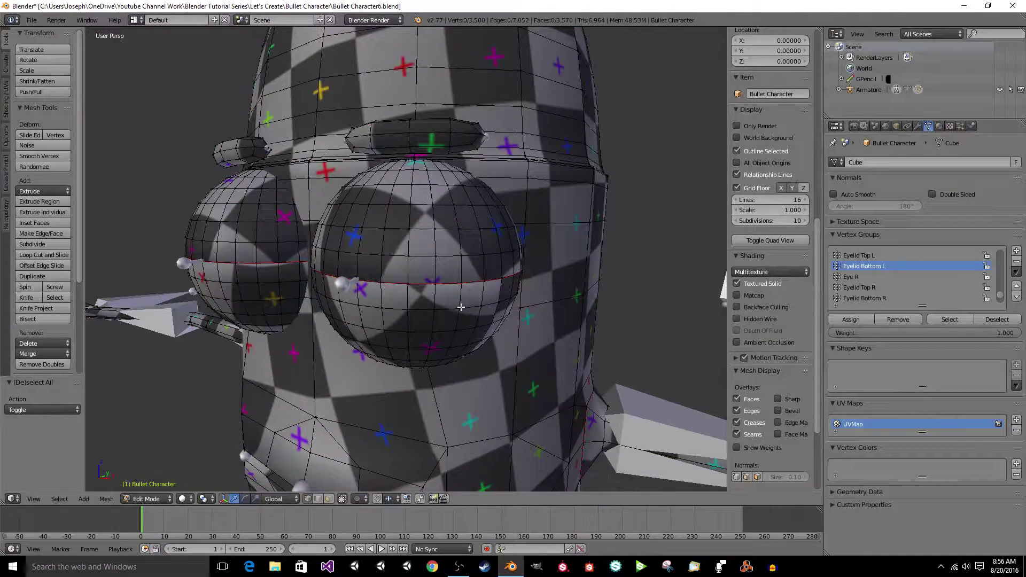
Assign the left lower eyelid mesh to the Eyelid Bottom L vertex group, clear the selection, and switch to wireframe display.
key("l")
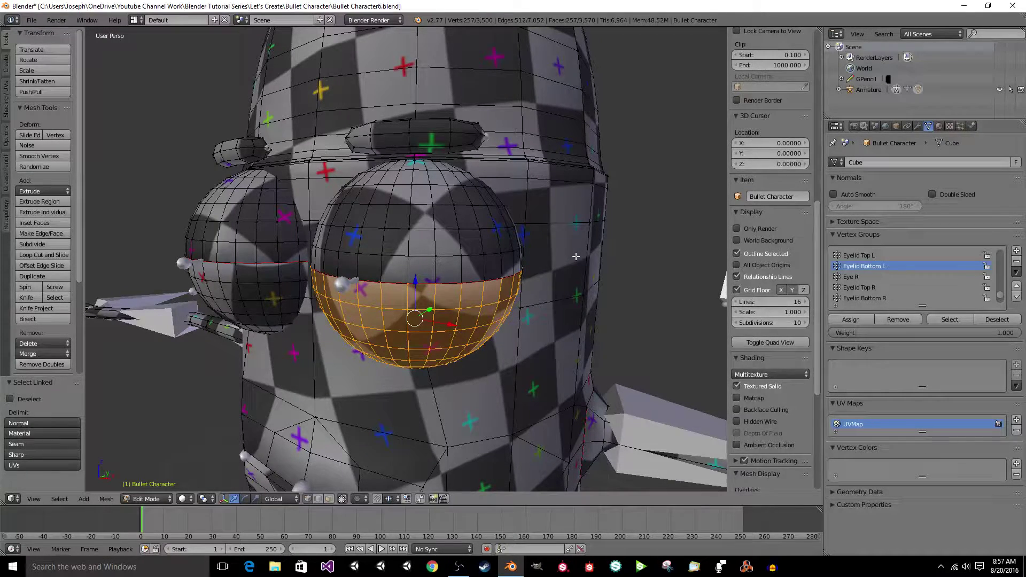
key("a")
key("z")
scroll(550, 245, "up", 2)
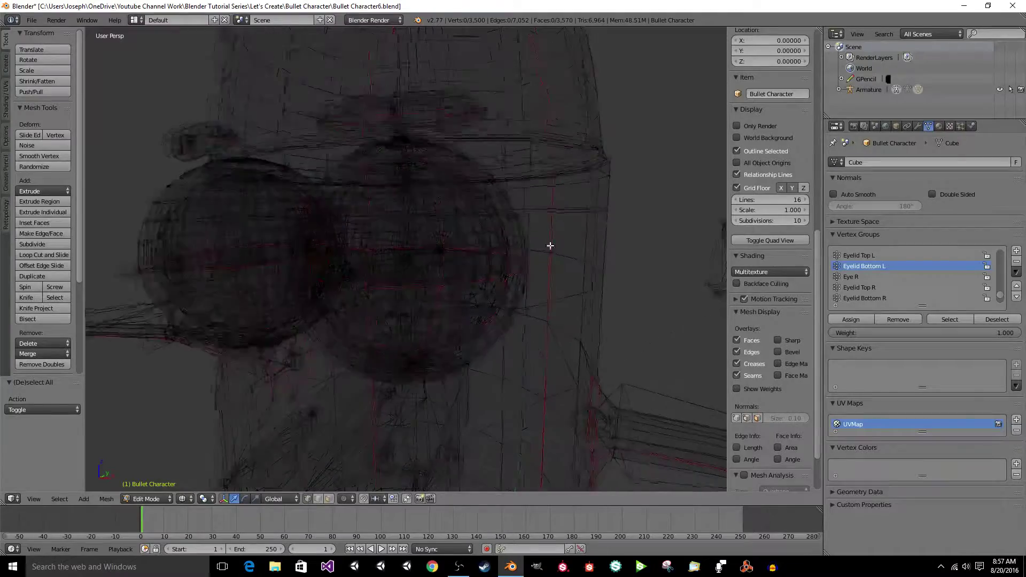
Check which vertices are assigned to the Eye R vertex group by selecting them.
left_click(855, 277)
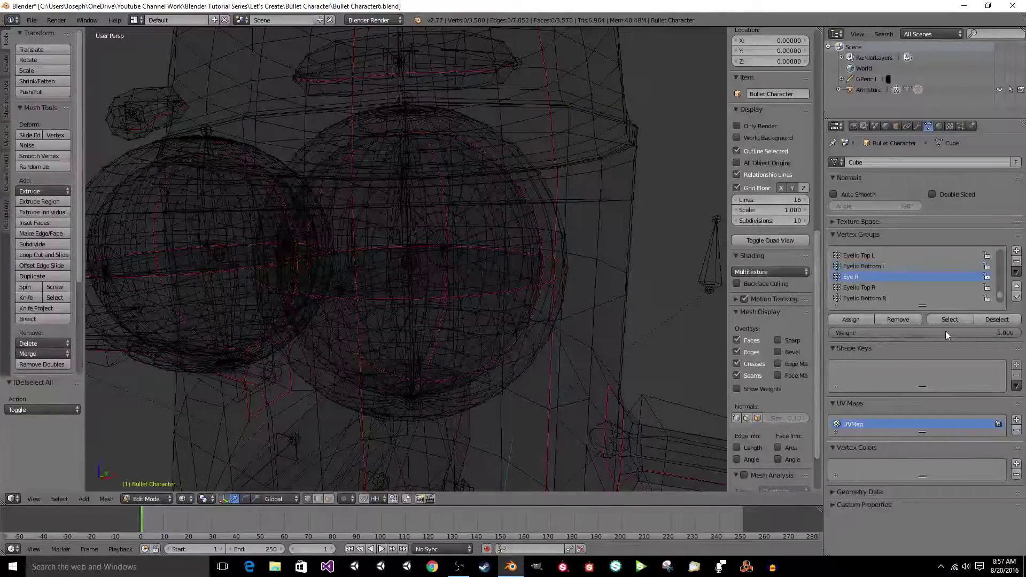
left_click(945, 320)
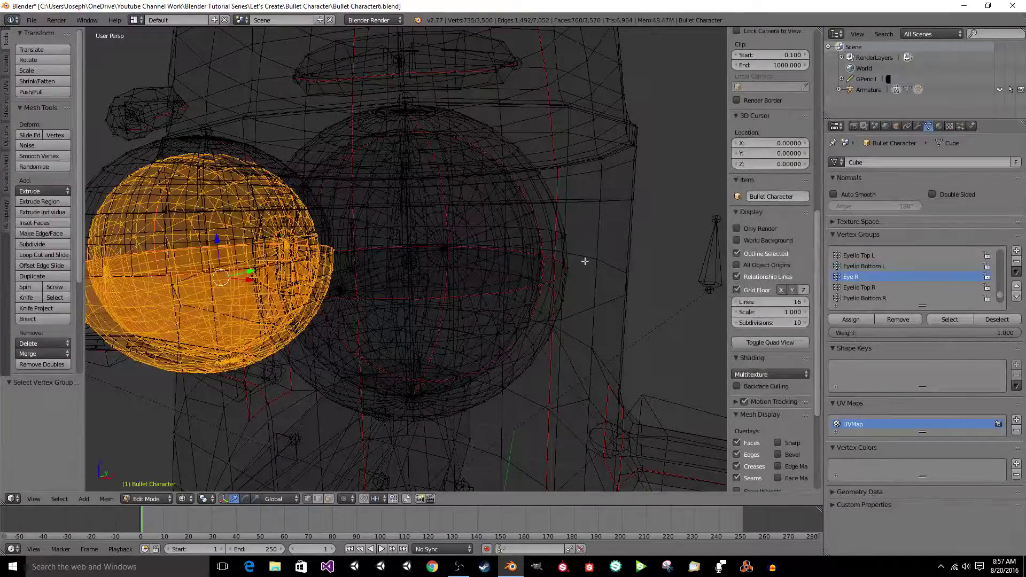
scroll(913, 282, "up", 2)
Remove all vertices assigned to the Eye L vertex group and clear the selection.
left_click(865, 265)
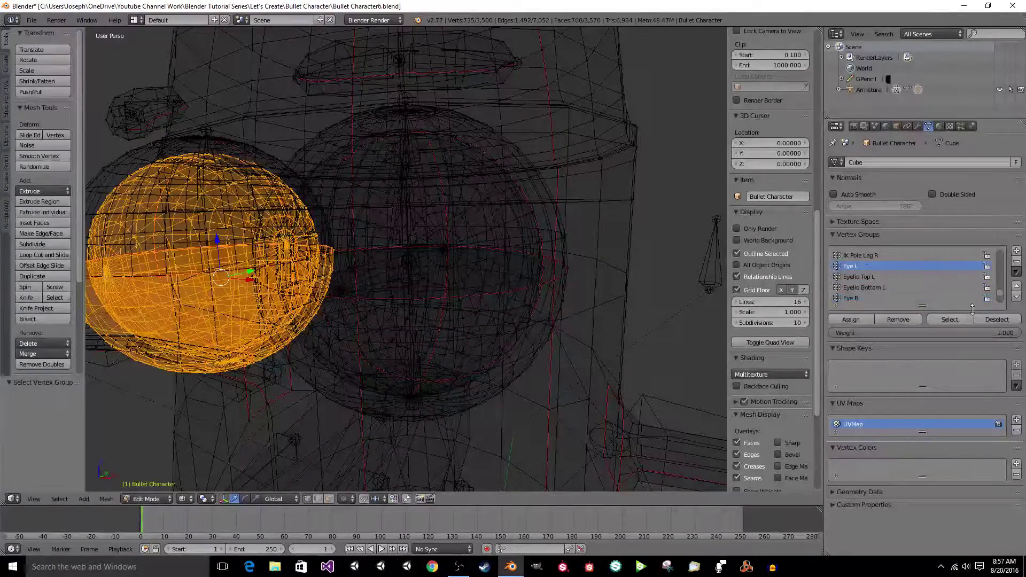
key("a")
left_click(947, 319)
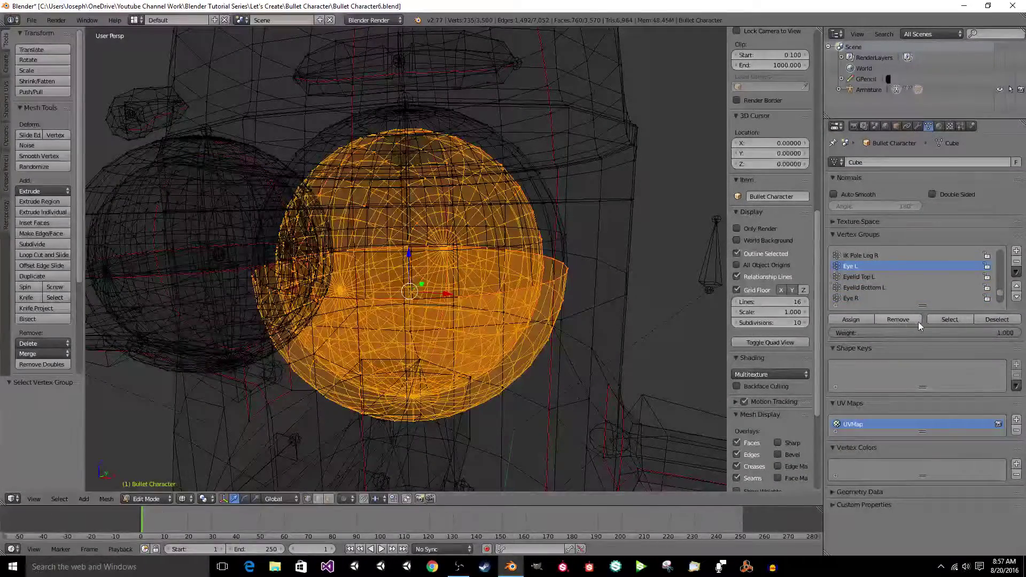
left_click(918, 321)
key("a")
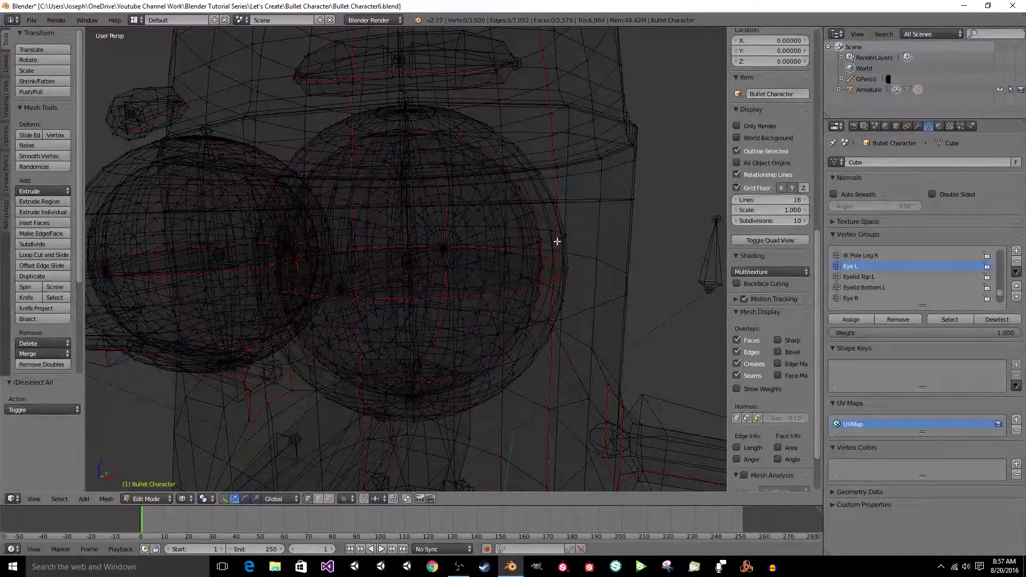
Assign only the linked left eyeball mesh to the Eye L vertex group and clear the selection.
key("l")
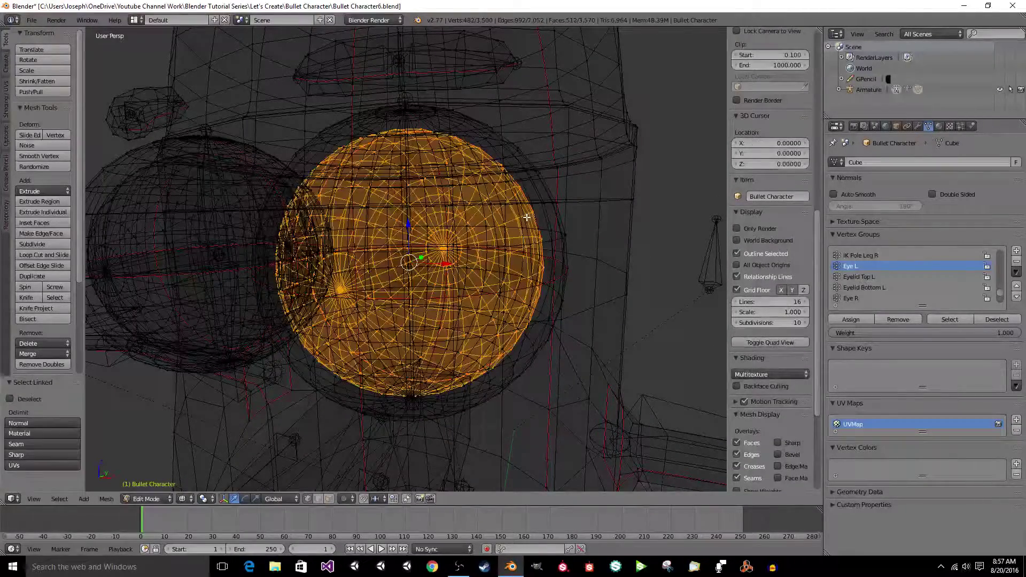
scroll(526, 217, "down", 1)
middle_click_drag(528, 233, 619, 272)
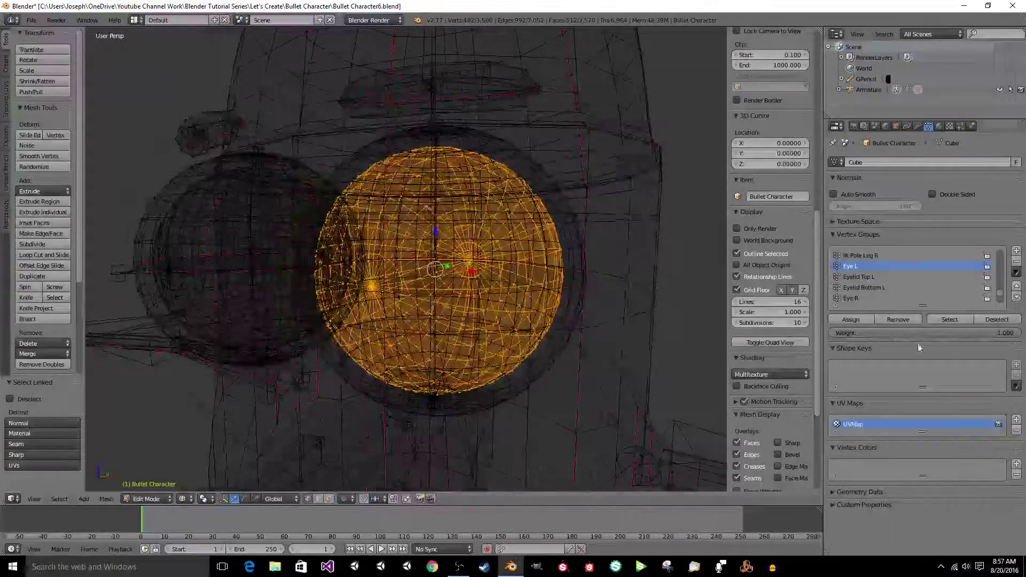
left_click(848, 320)
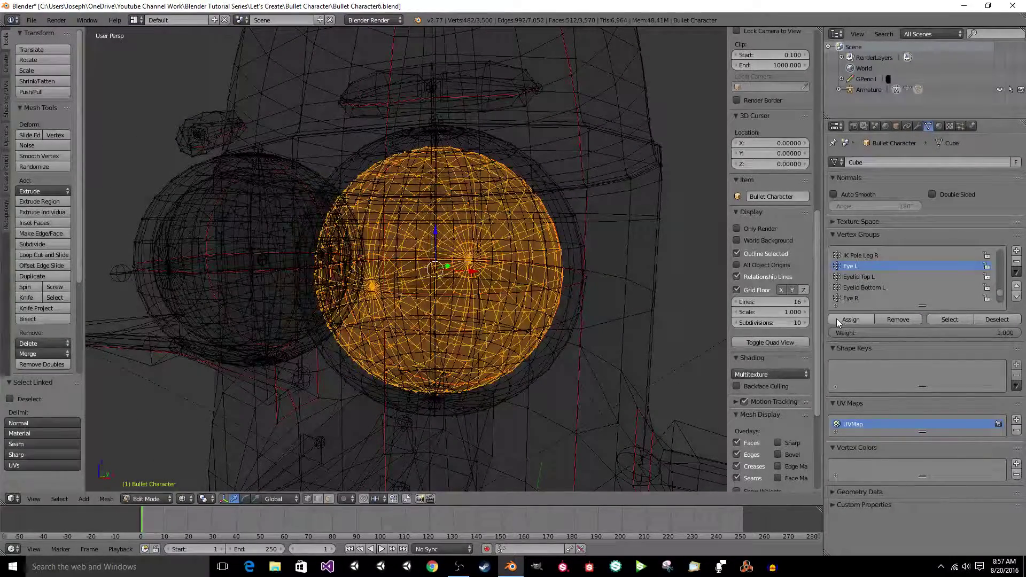
key("a")
middle_click_drag(618, 275, 619, 276)
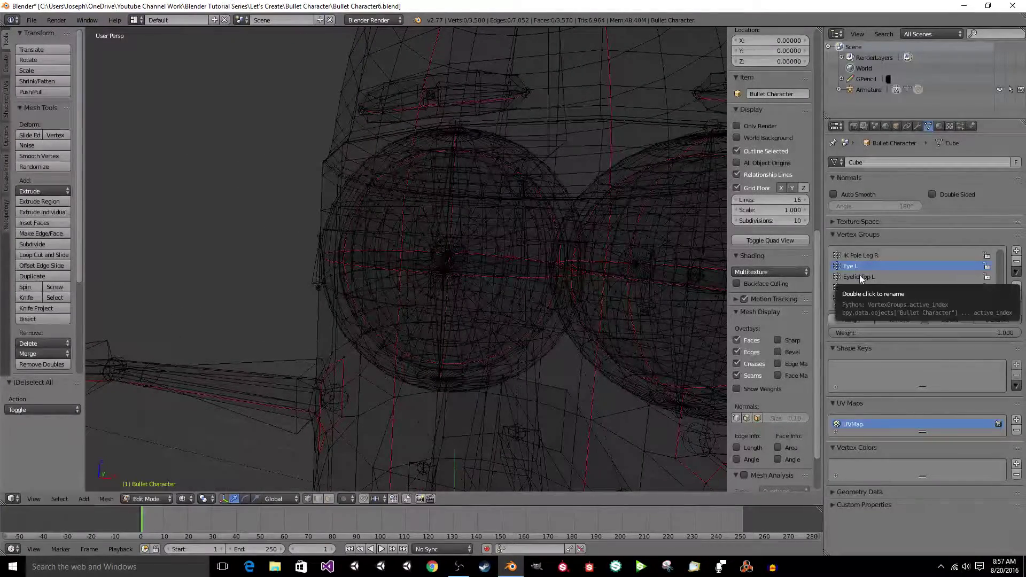
Remove all vertices assigned to the Eye R vertex group and clear the selection.
scroll(859, 280, "down", 1)
left_click(855, 287)
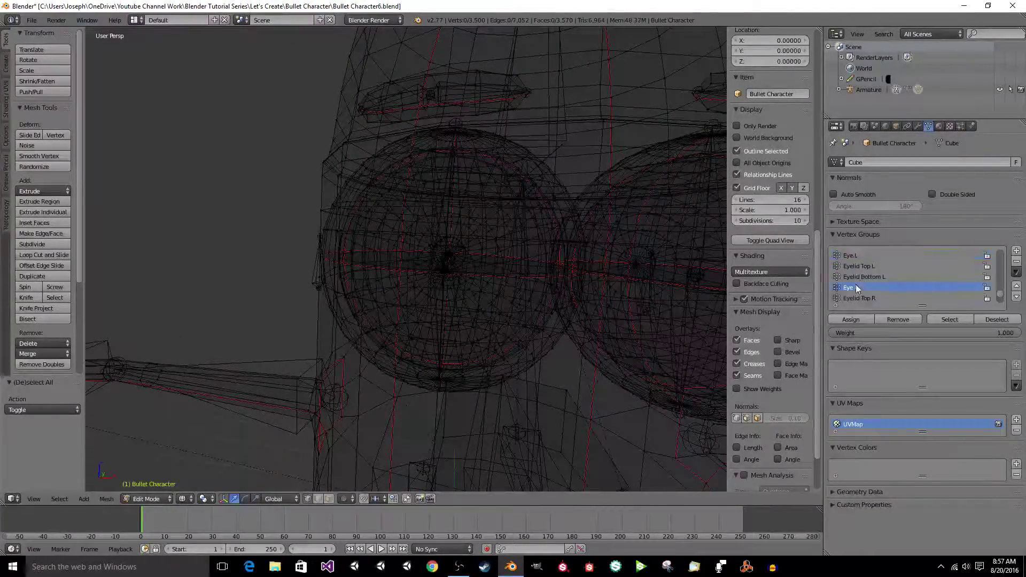
left_click(934, 321)
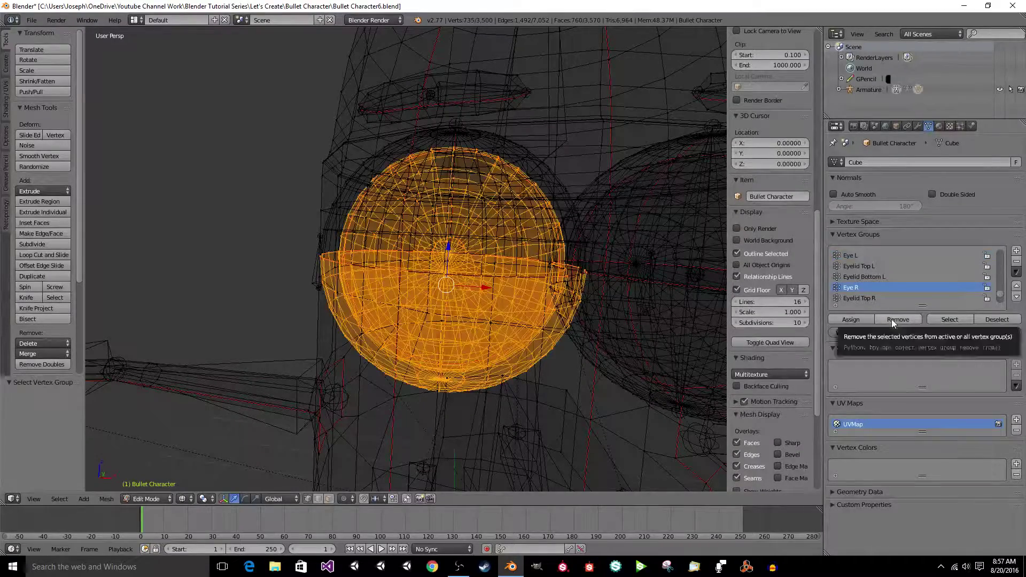
key("a")
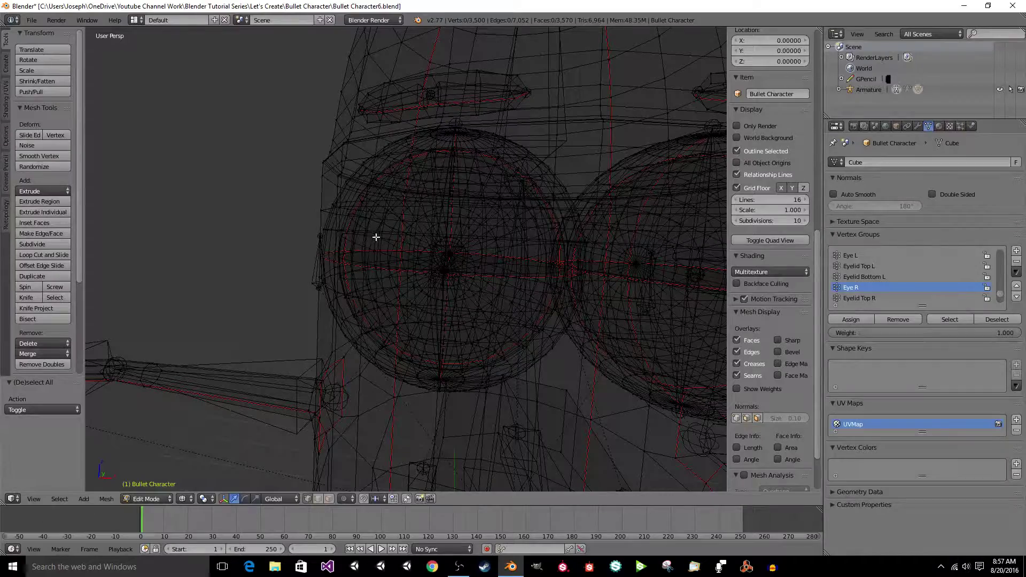
Assign only the linked right eyeball mesh to the Eye R vertex group and clear the selection.
key("l")
key("KP_Decimal")
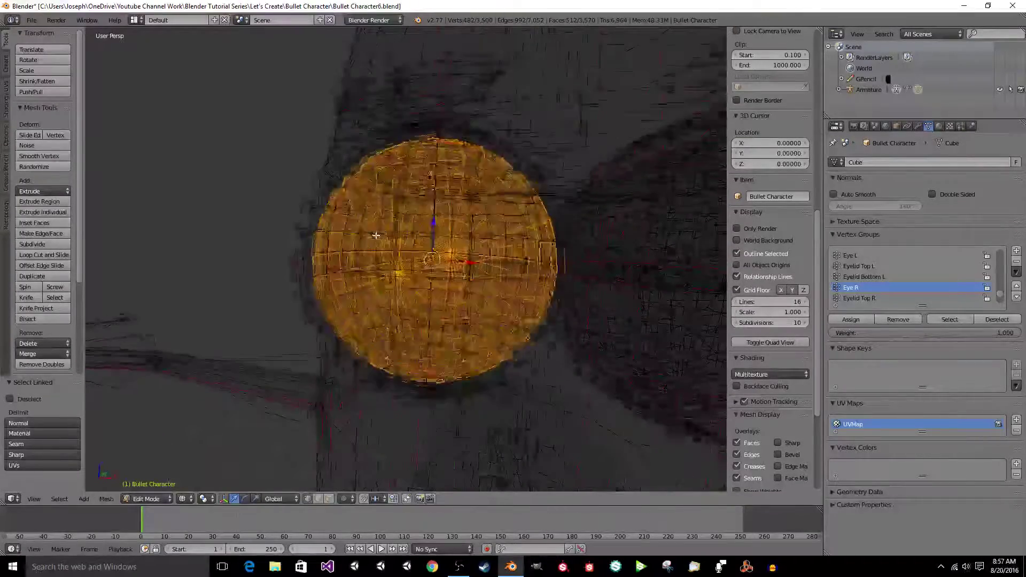
left_click(851, 319)
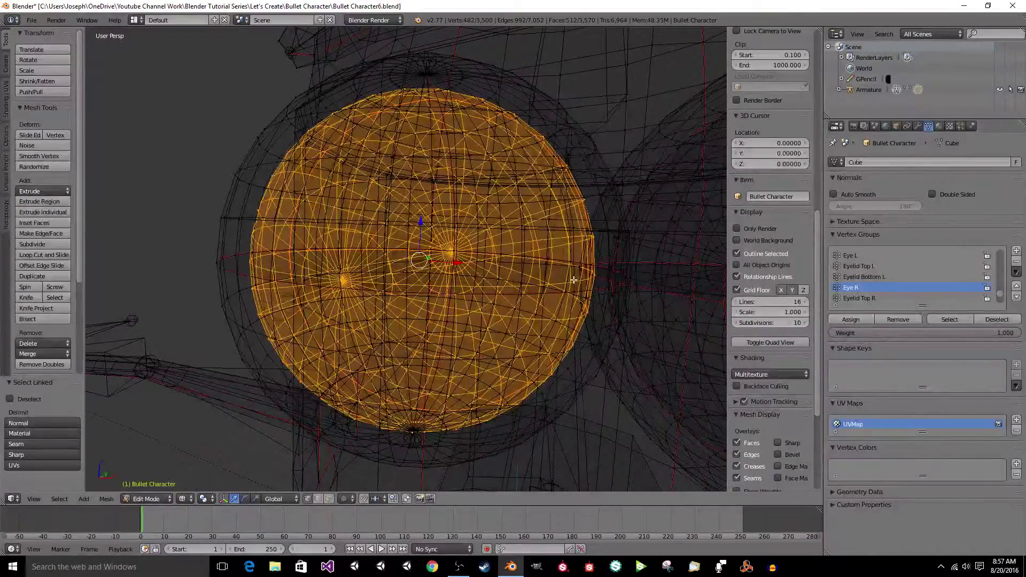
scroll(769, 214, "down", 4)
key("a")
Remove all vertices assigned to the Eyelid Top R vertex group and clear the selection.
left_click(874, 299)
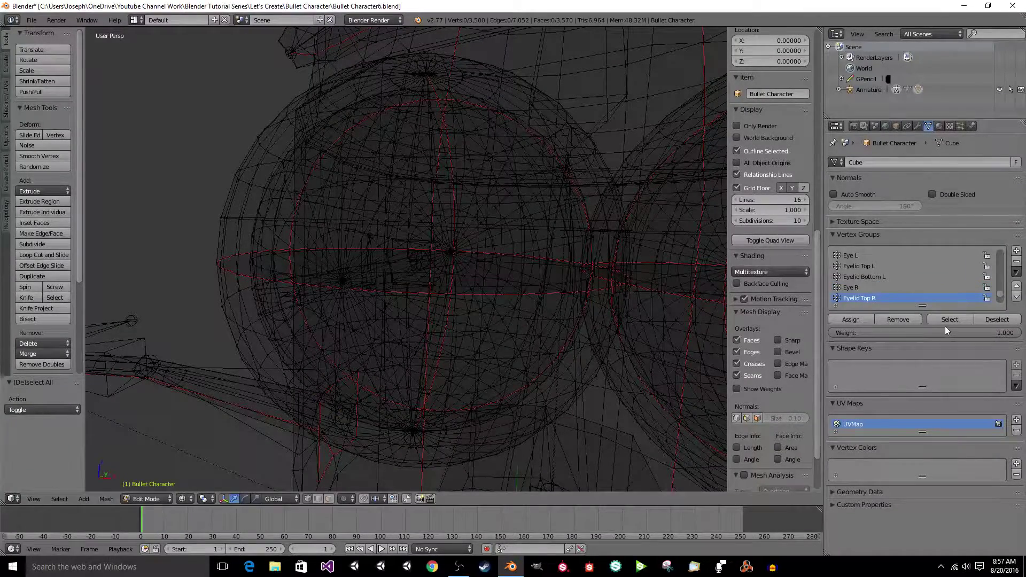
left_click(945, 319)
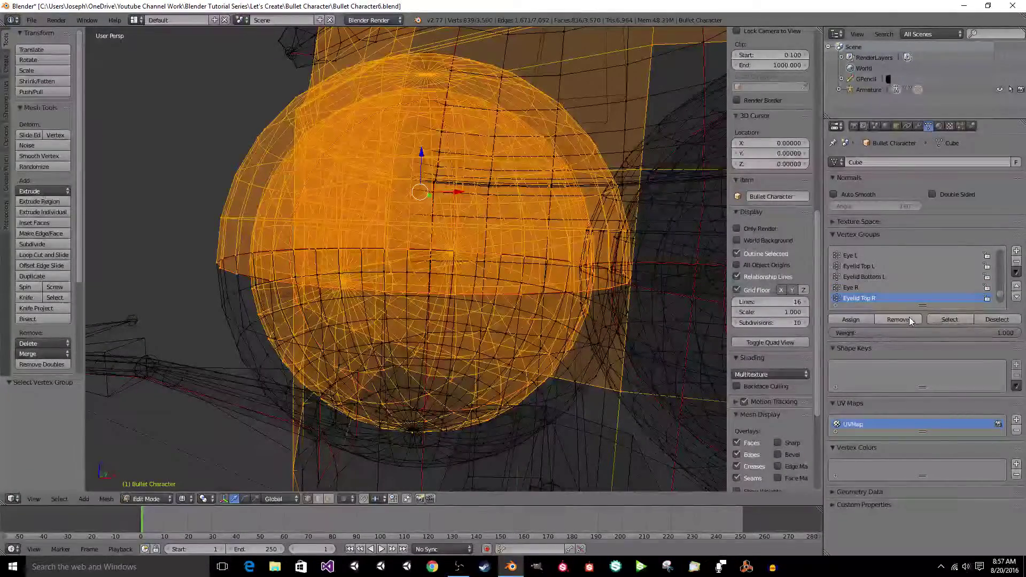
key("a")
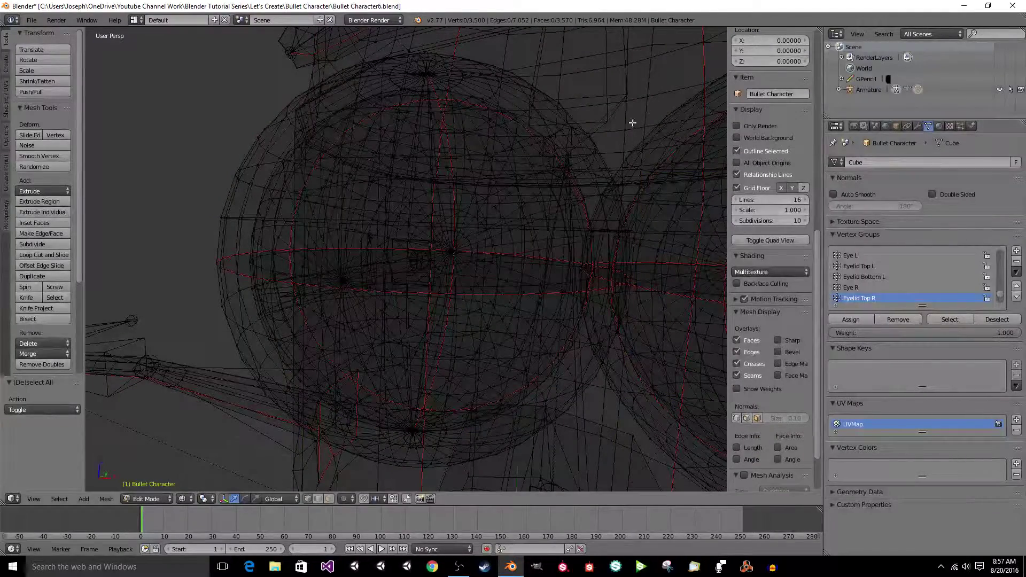
Assign only the right upper eyelid mesh to the Eyelid Top R vertex group and clear the selection.
key("l")
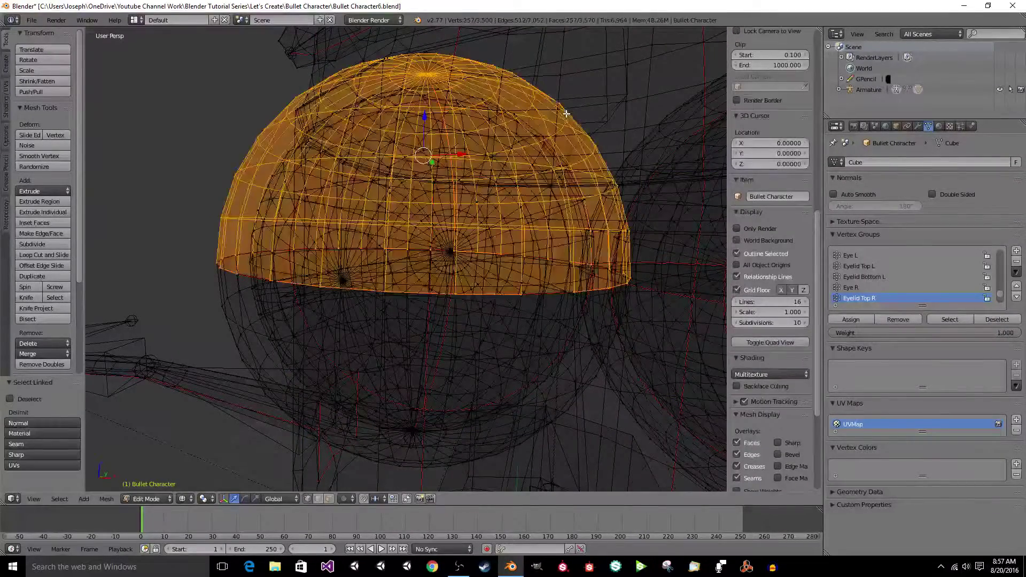
scroll(566, 114, "down", 4)
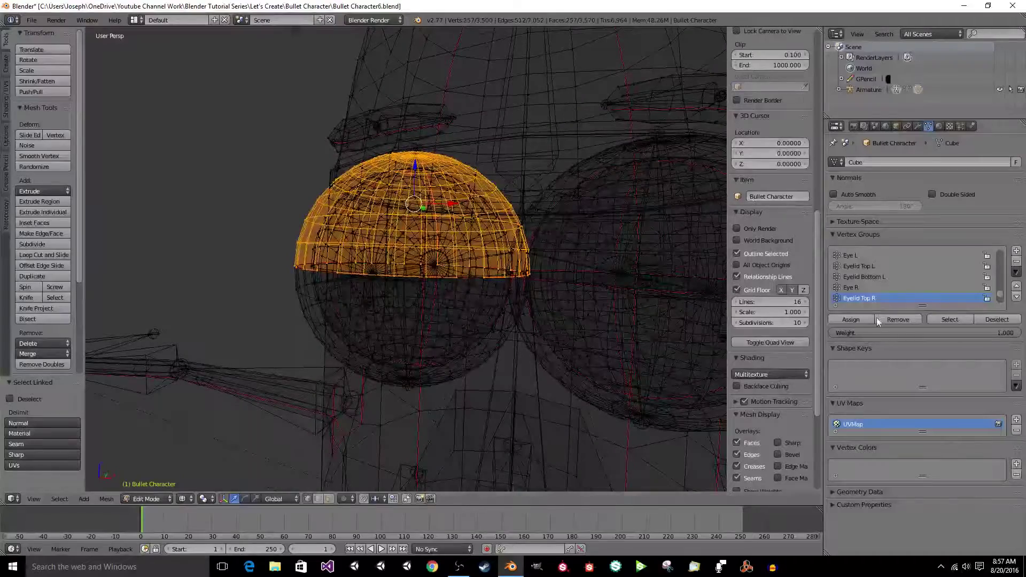
scroll(879, 286, "down", 1)
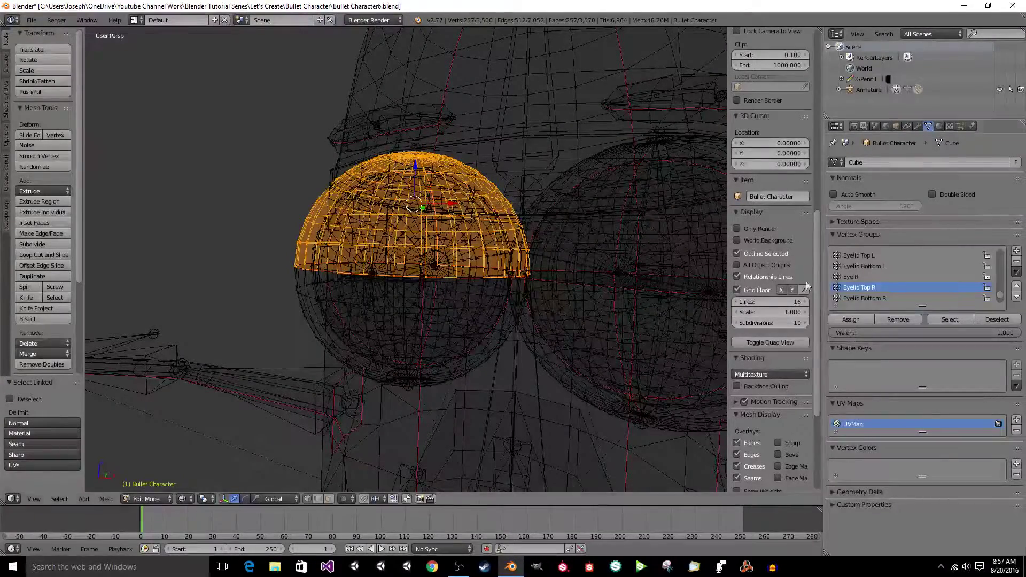
key("a")
Remove all vertices assigned to the Eyelid Bottom R vertex group and clear the selection.
left_click(912, 298)
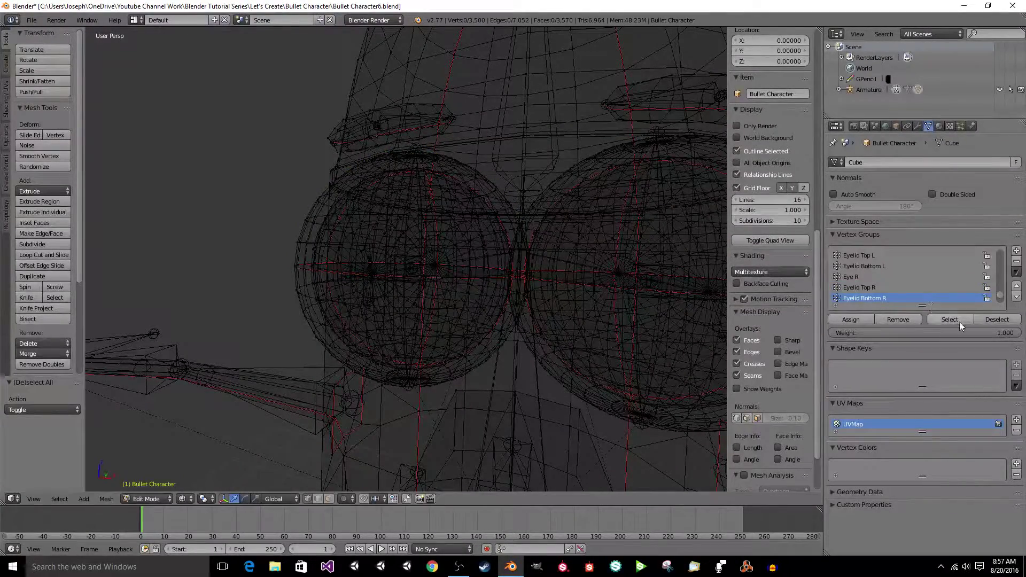
left_click(956, 320)
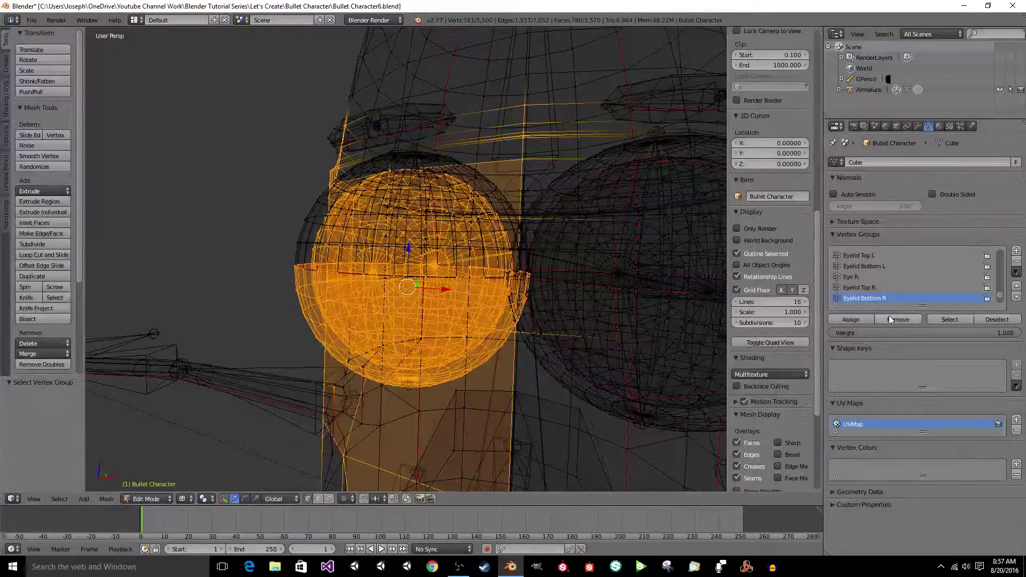
key("a")
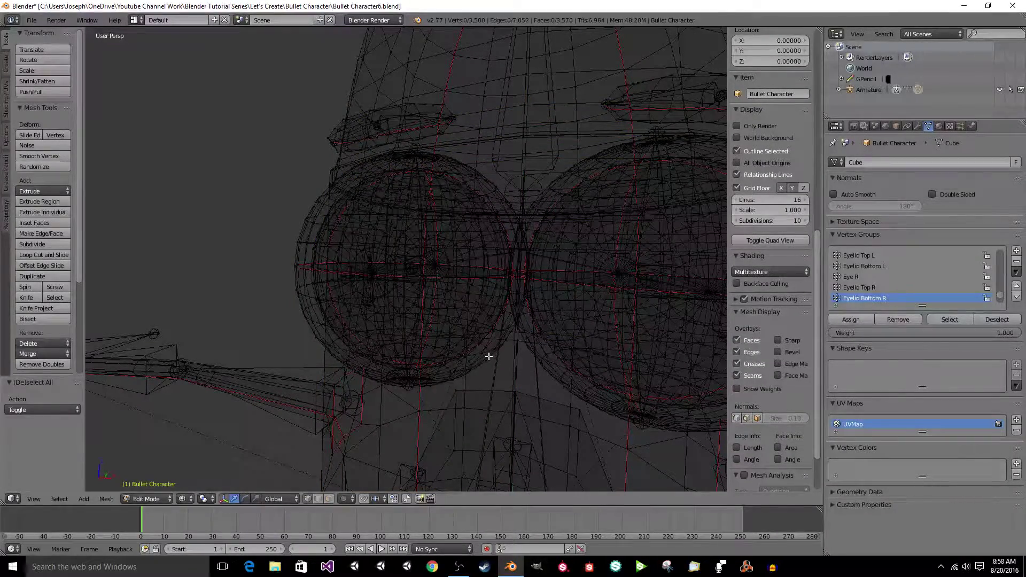
Assign only the right lower eyelid mesh to the Eyelid Bottom R vertex group and save the file over the existing one.
key("l")
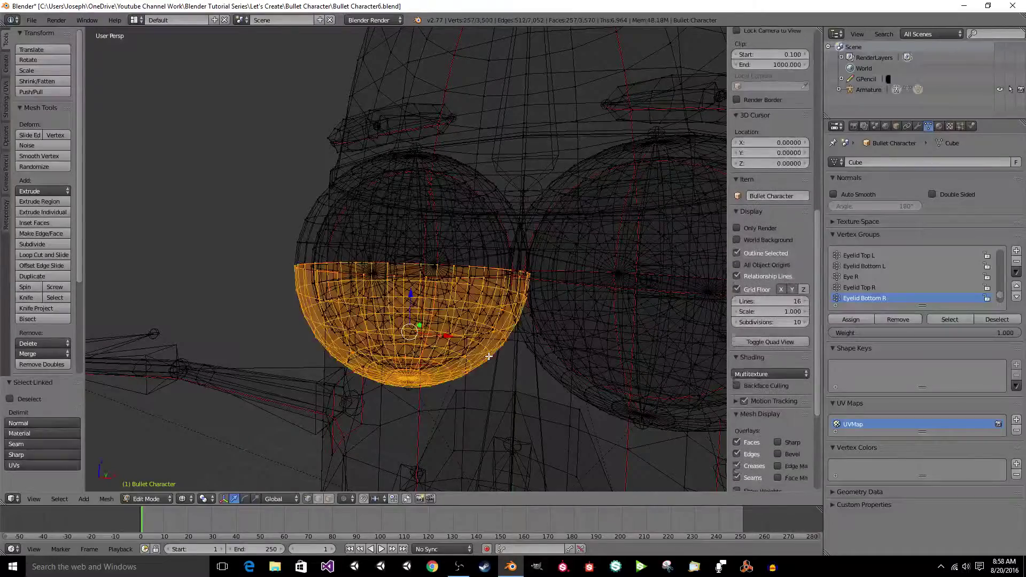
left_click(860, 320)
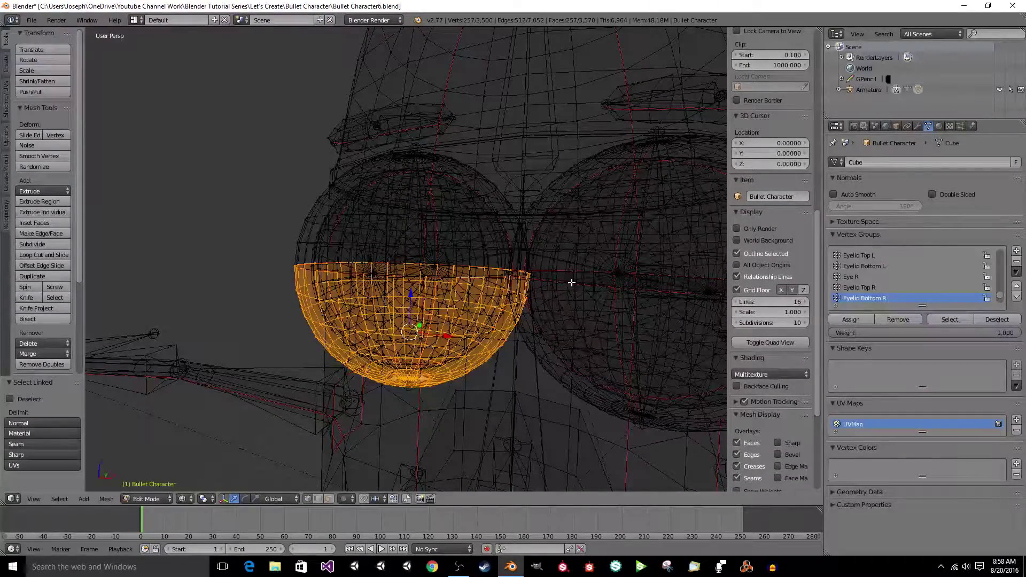
key("a")
key("ctrl+s")
left_click(571, 283)
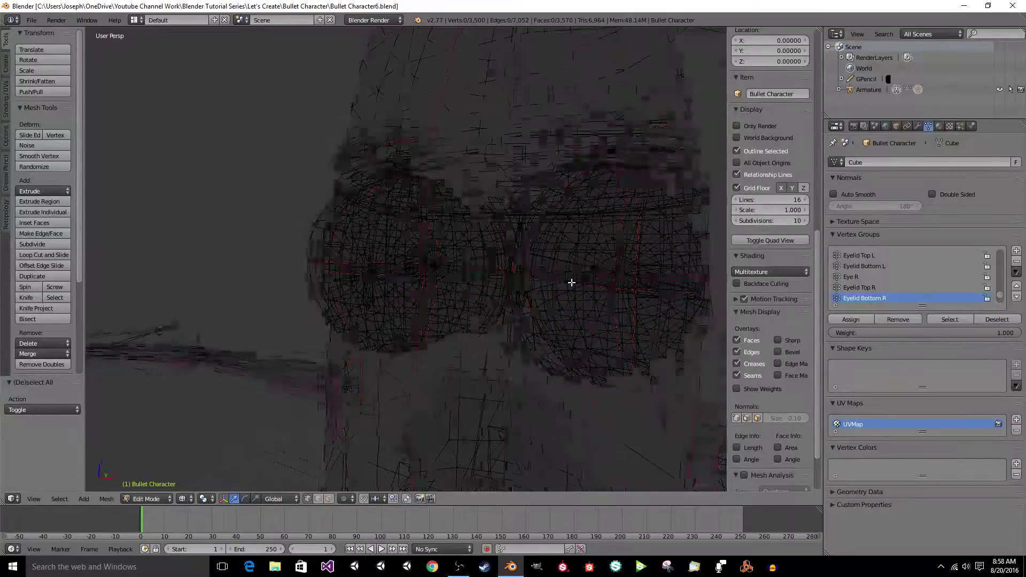
Leave mesh editing for Object Mode, put the armature into Pose Mode, and return to solid display.
middle_click_drag(571, 283, 571, 282)
scroll(571, 282, "down", 1)
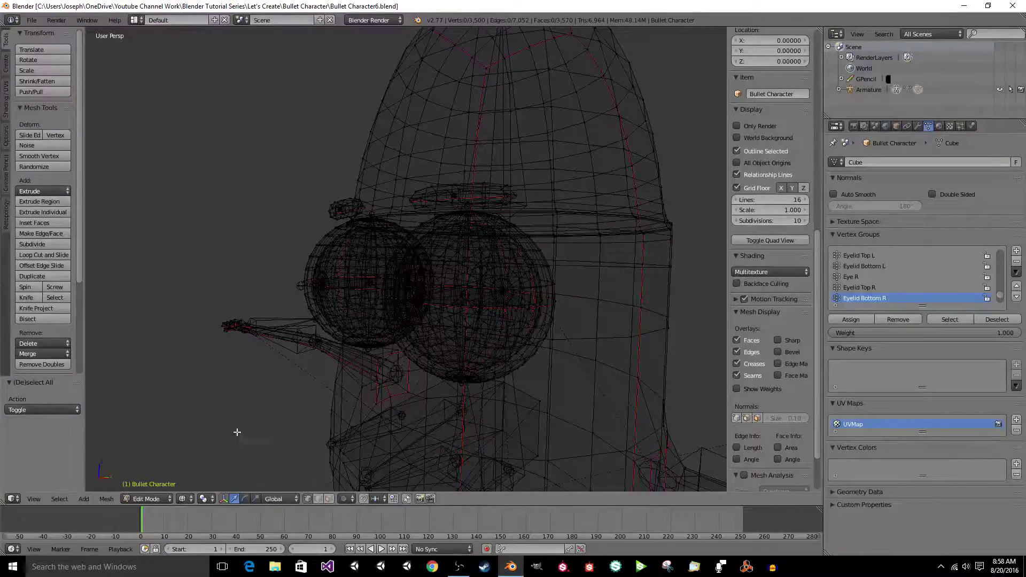
left_click(149, 499)
left_click(150, 487)
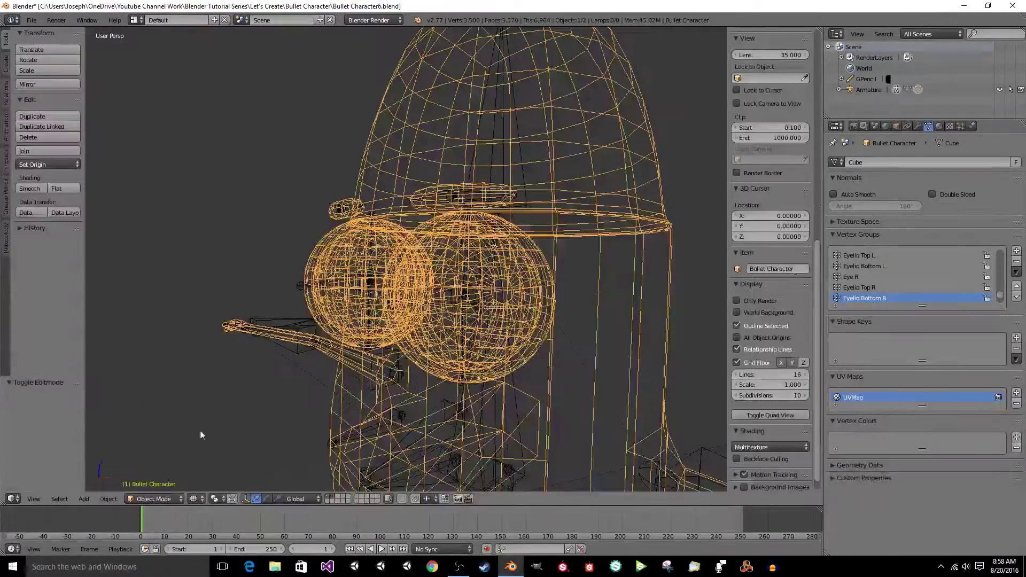
right_click(293, 329)
key("ctrl+Tab")
key("z")
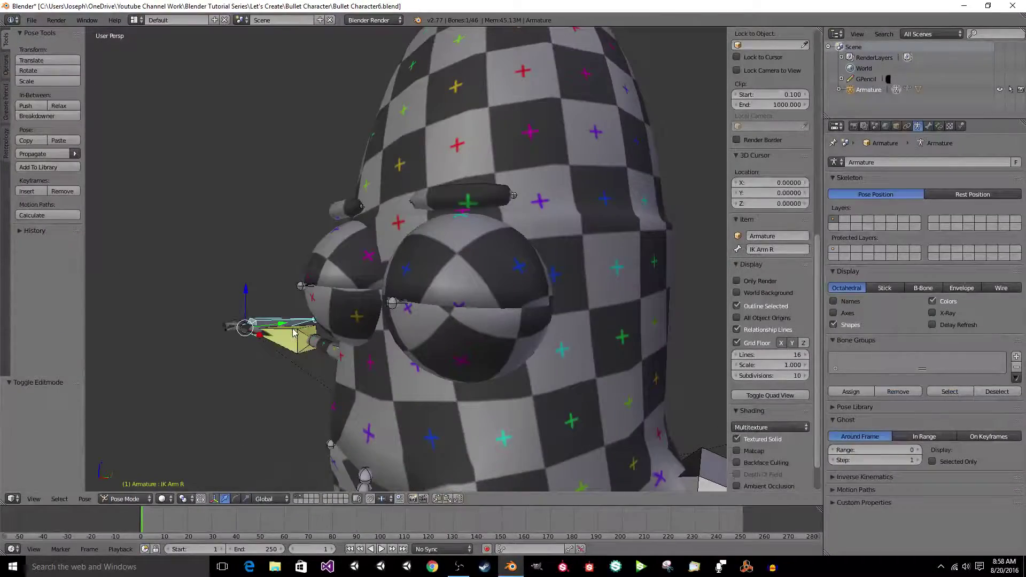
Rotate the Eyelid Top L bone about -41 degrees around the global X axis.
right_click(391, 302)
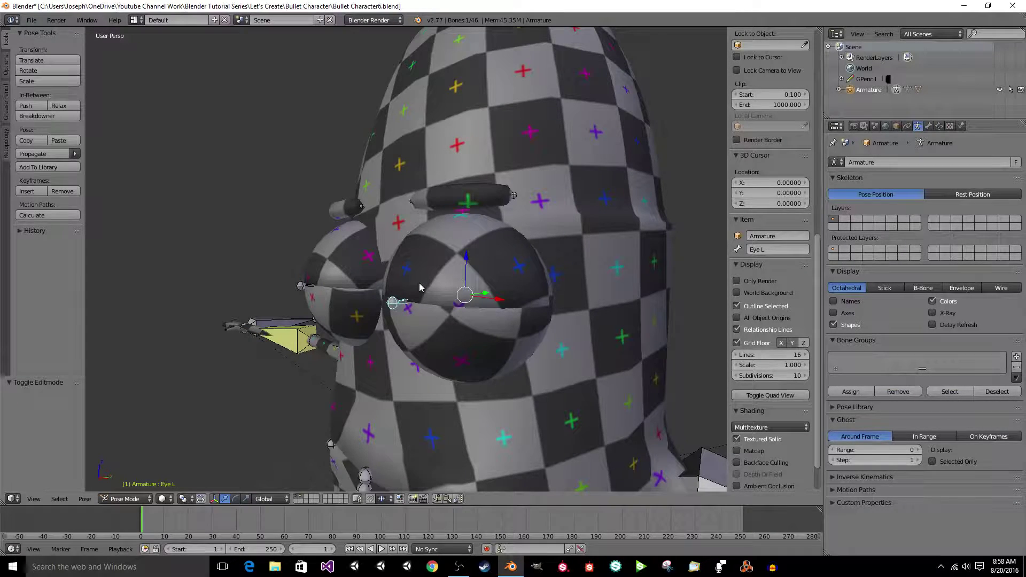
key("z")
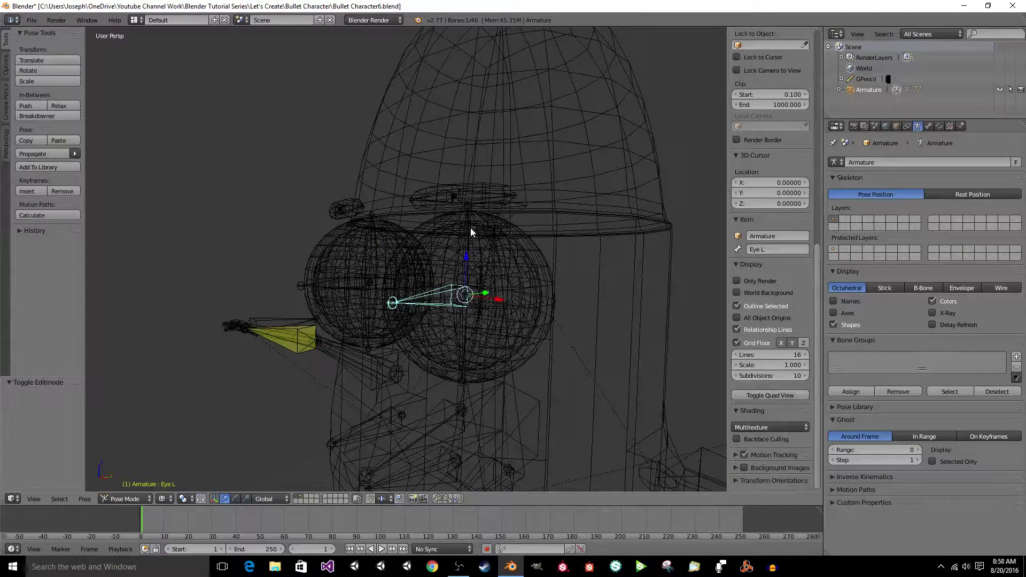
right_click(470, 228)
key("z")
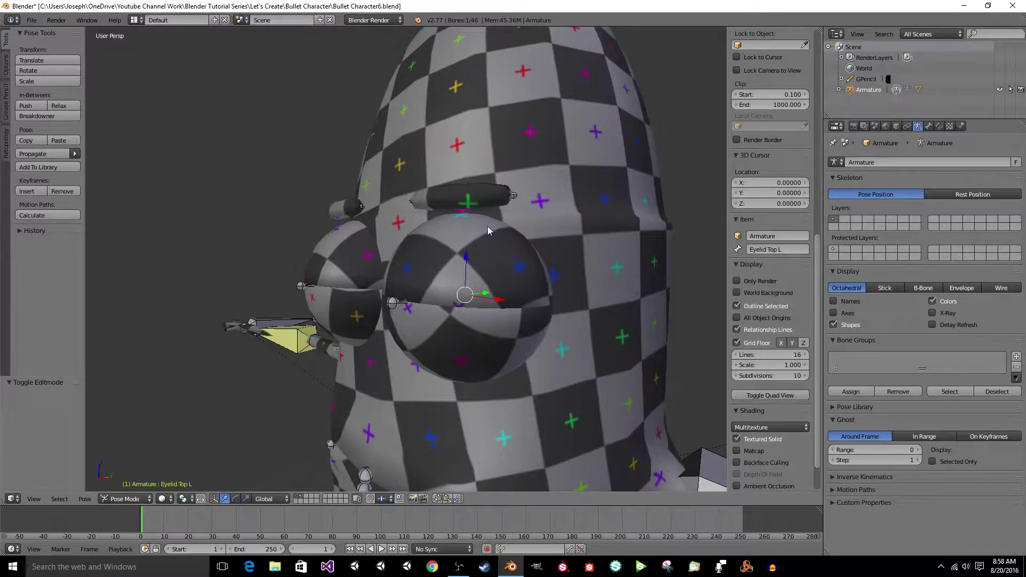
key("KP_4")
key("KP_4")
key("KP_4")
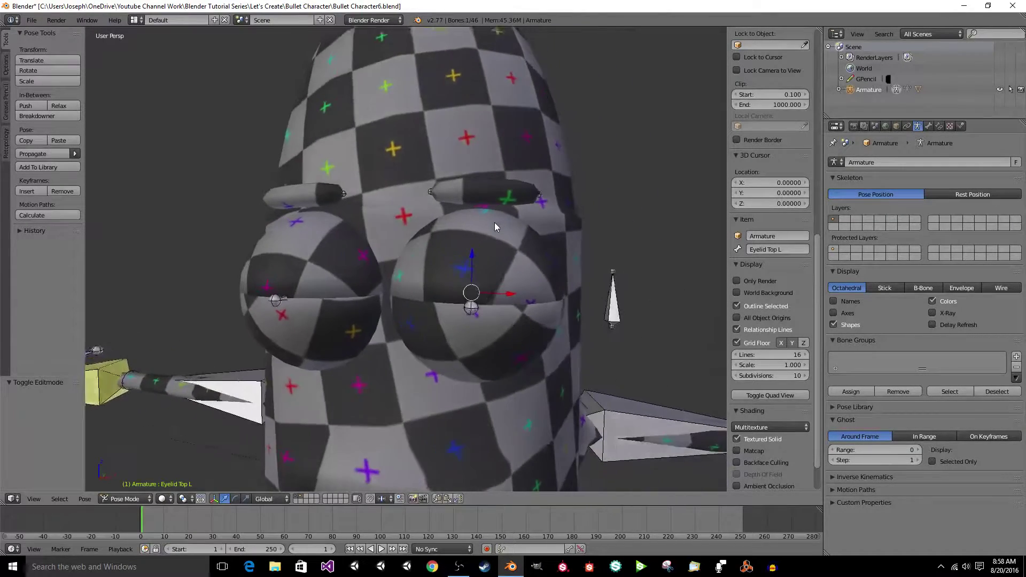
key("KP_4")
key("KP_4")
key("r")
key("y")
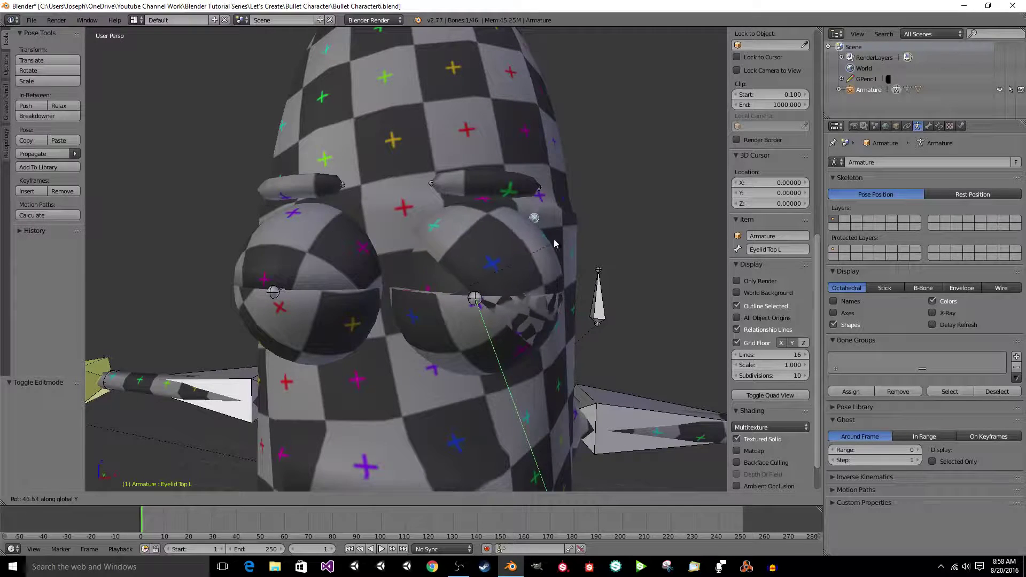
key("x")
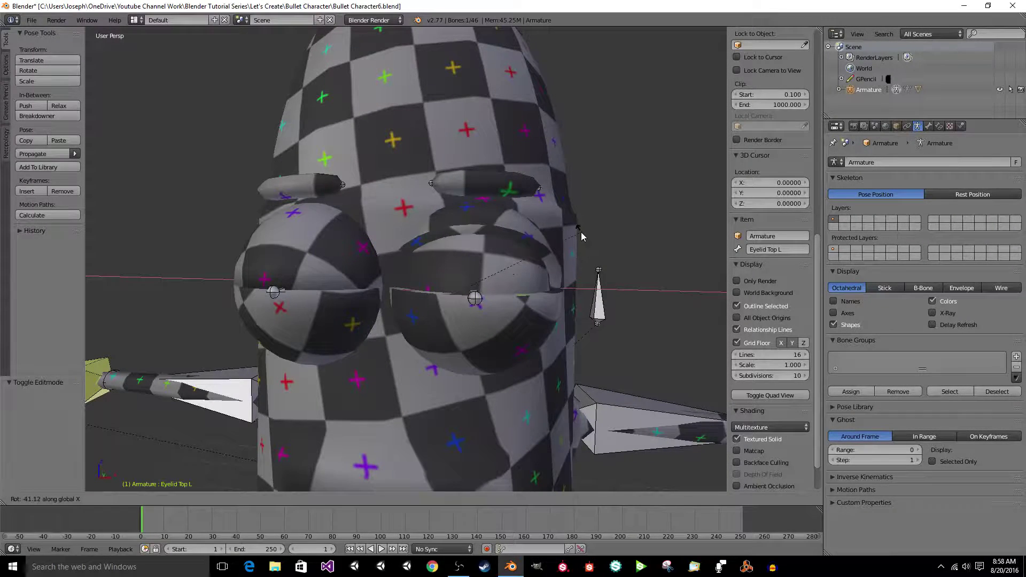
left_click(582, 232)
Rotate the Eyelid Bottom L bone about 33.5 degrees around the global X axis.
key("z")
right_click(471, 337)
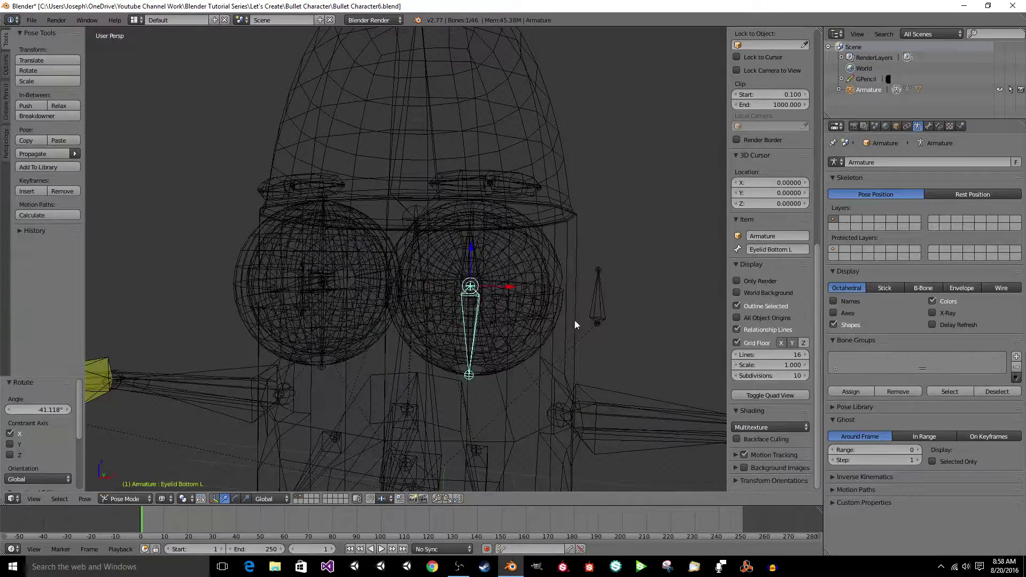
key("z")
key("r")
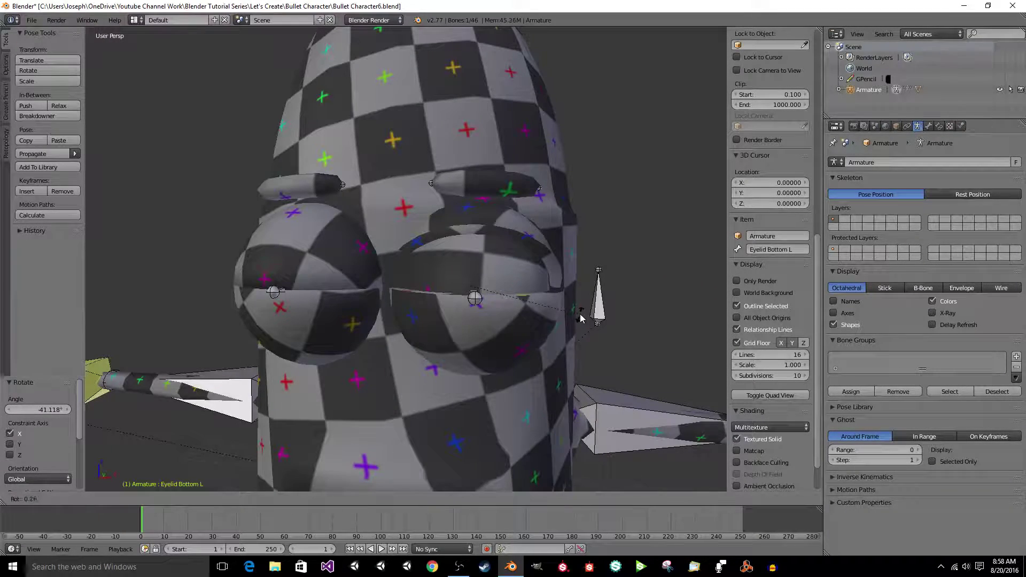
key("x")
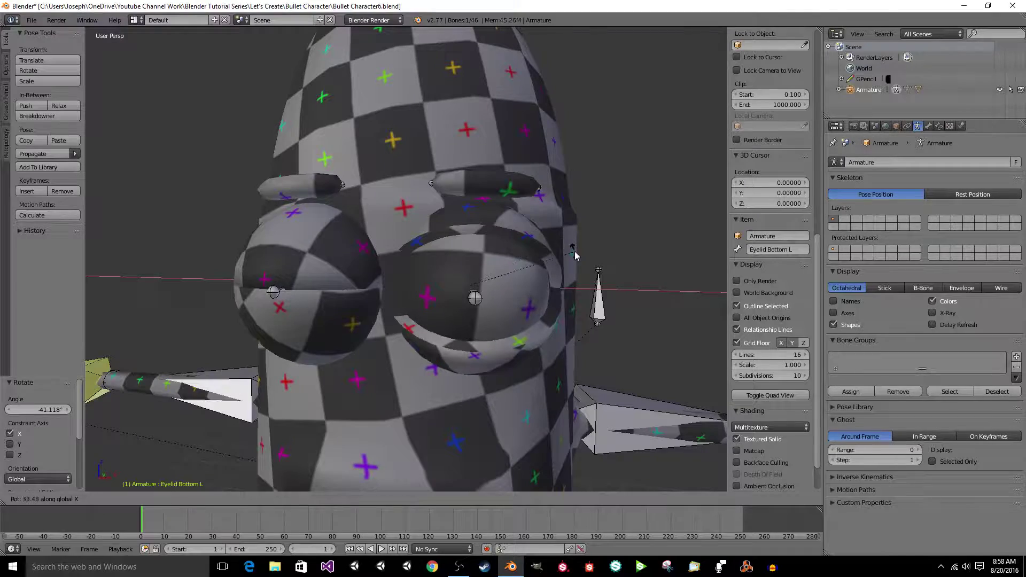
left_click(574, 255)
Rotate the Eyelid Top R bone about -47 degrees around the global X axis.
key("z")
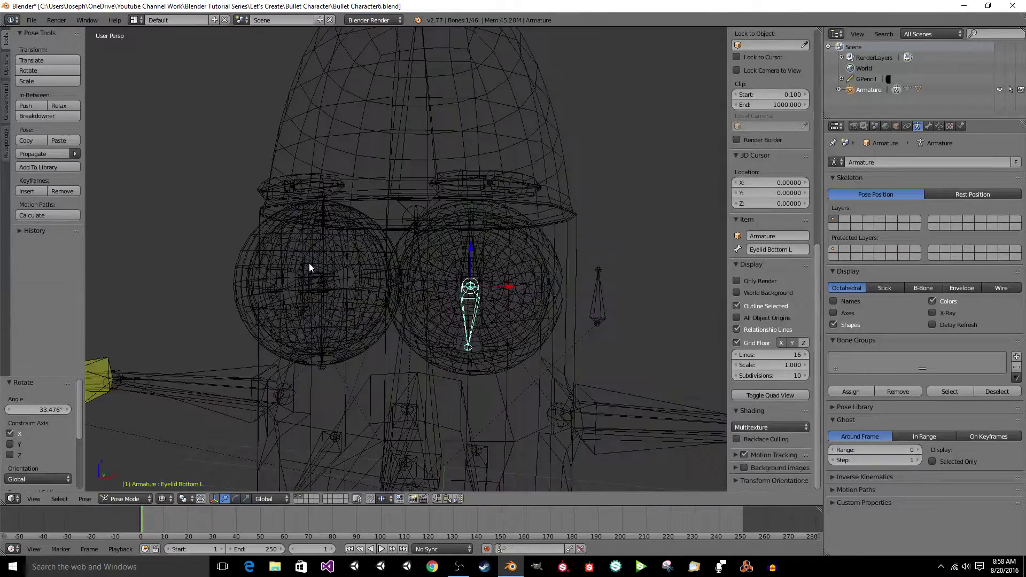
right_click(323, 232)
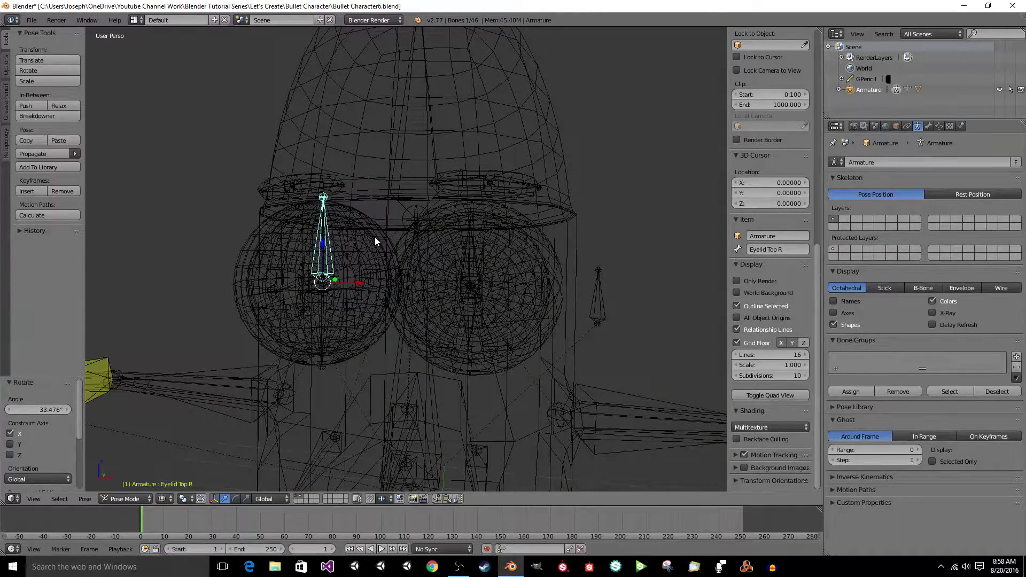
key("r")
key("x")
left_click(375, 292)
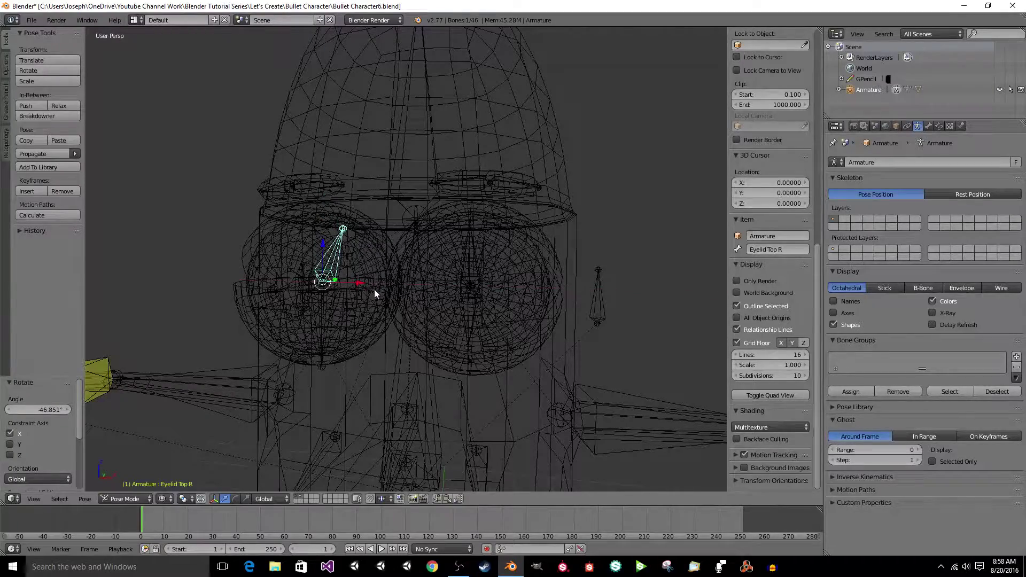
Rotate the Eyelid Bottom R bone about 37.5 degrees around the global X axis and return to solid display.
right_click(319, 332)
key("r")
key("x")
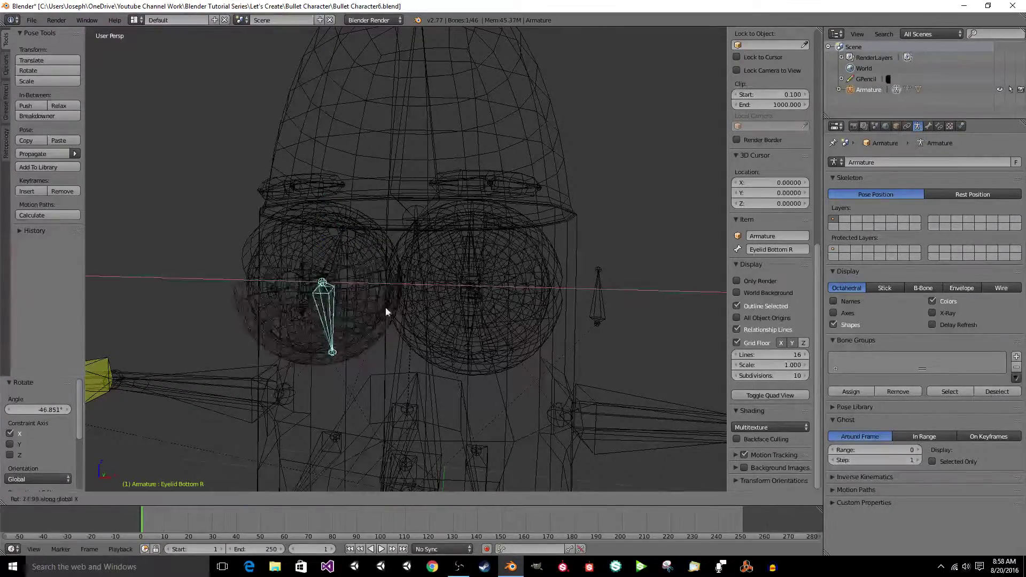
left_click(387, 290)
key("z")
scroll(387, 290, "down", 6)
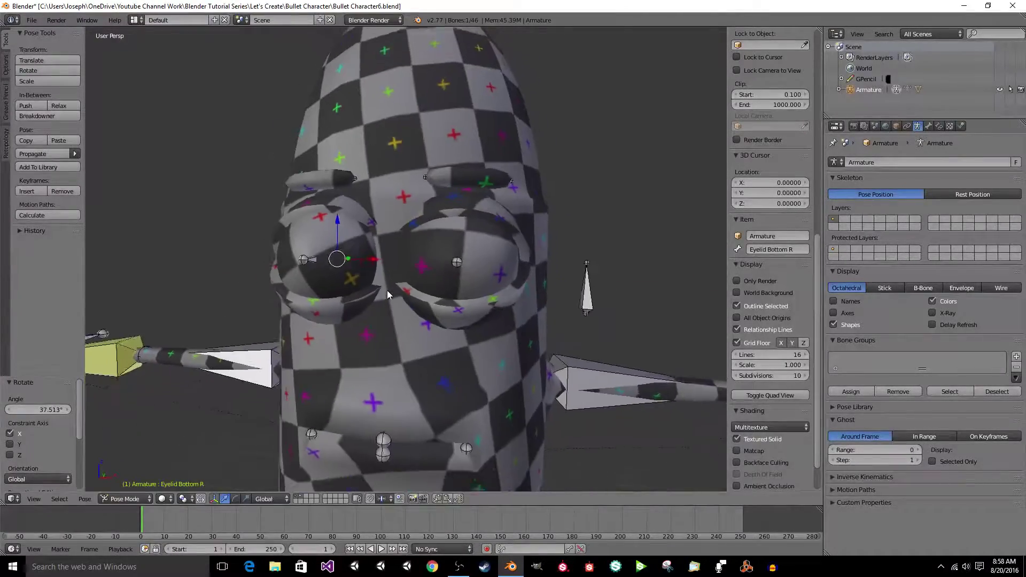
scroll(481, 304, "up", 4)
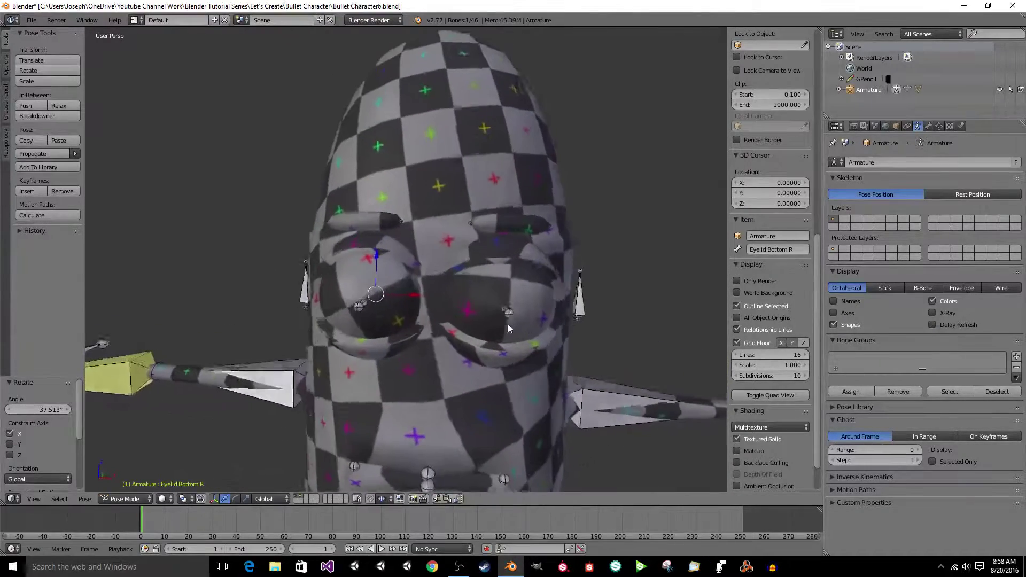
Try to rotate both eye bones together with a trackball rotation.
right_click(477, 313)
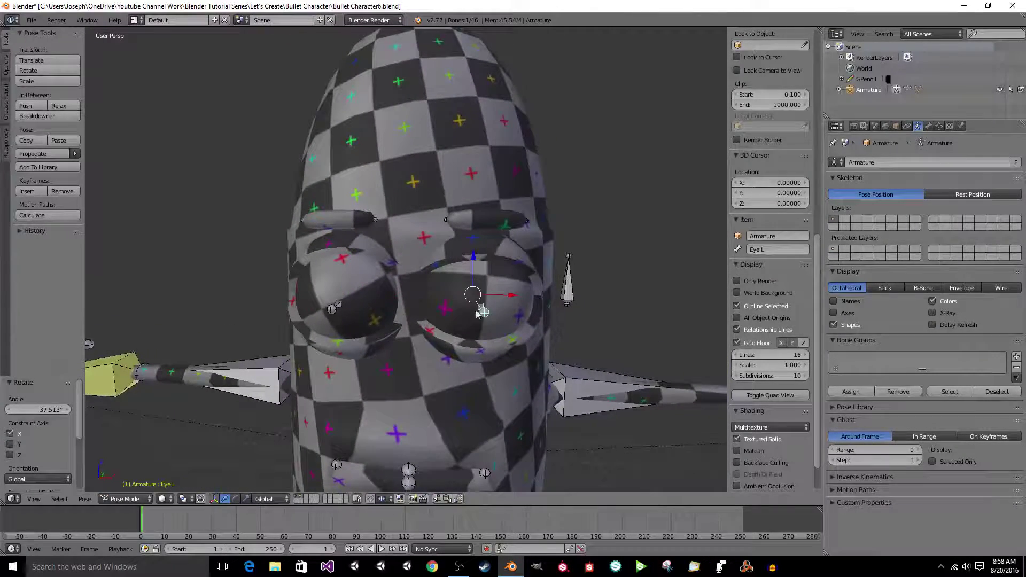
right_click(332, 309)
key("r")
key("r")
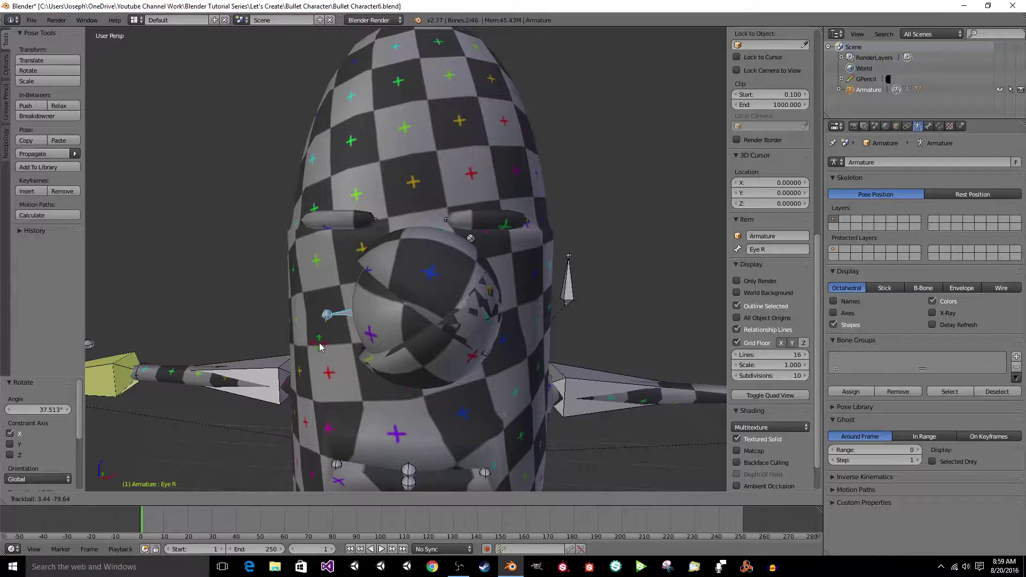
key("Escape")
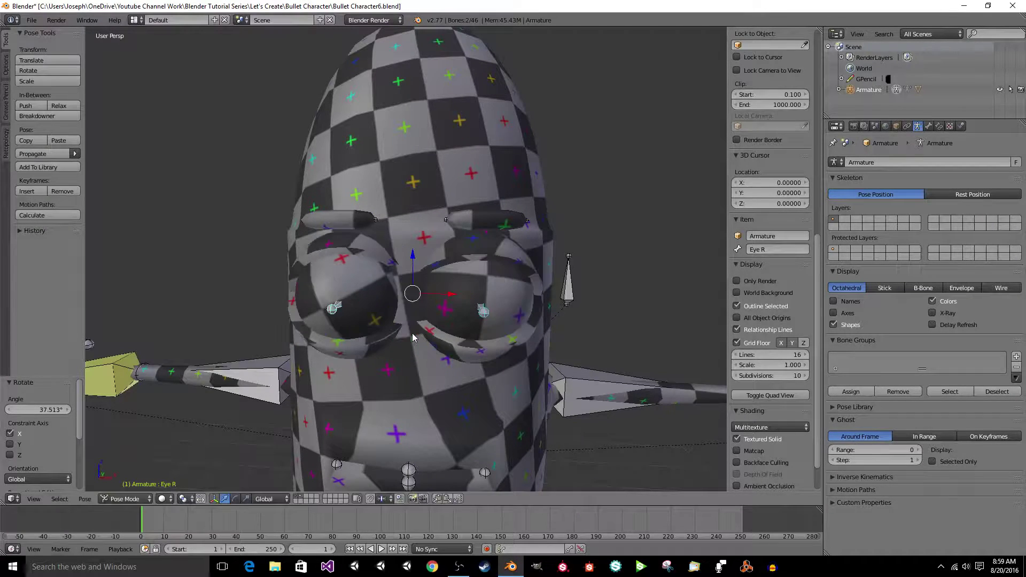
In the armature's Edit Mode, parent all four eyelid bones to the Chest bone with Keep Offset.
key("Tab")
mouse_move(411, 337)
middle_mouse_down()
mouse_move(401, 334)
mouse_move(412, 332)
mouse_move(403, 292)
middle_mouse_up()
key("z")
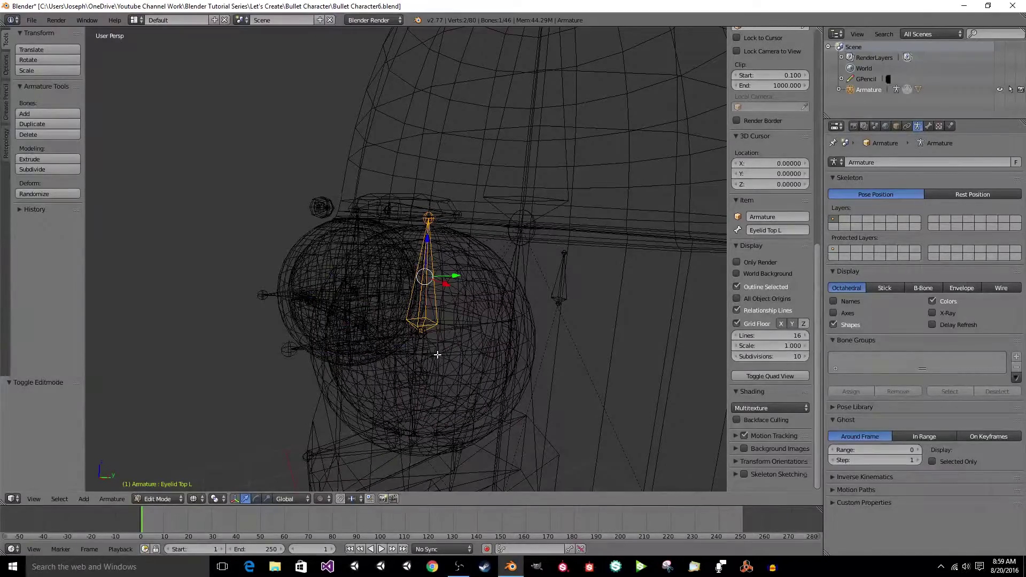
key("ctrl+z")
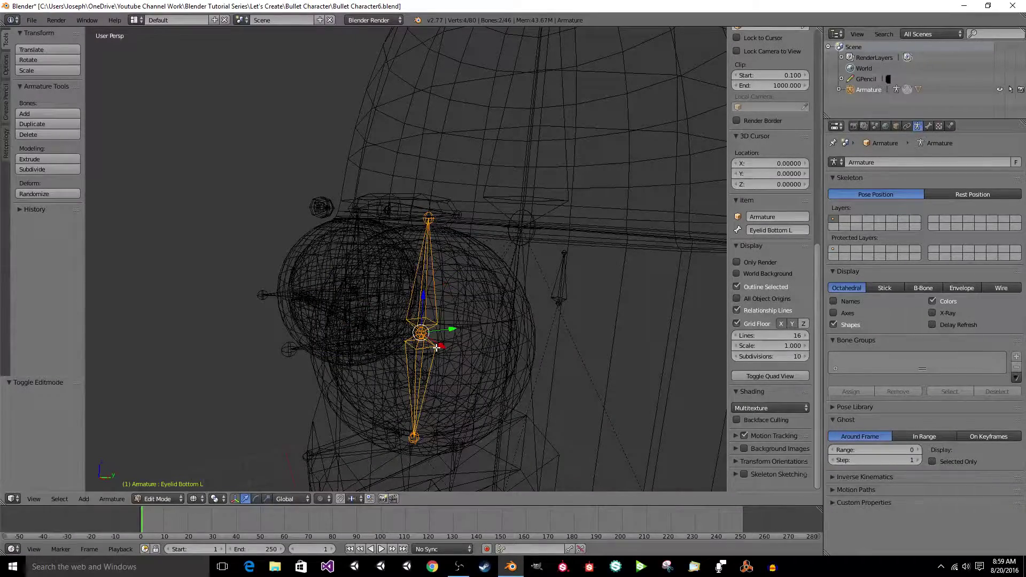
middle_click_drag(437, 348, 458, 295)
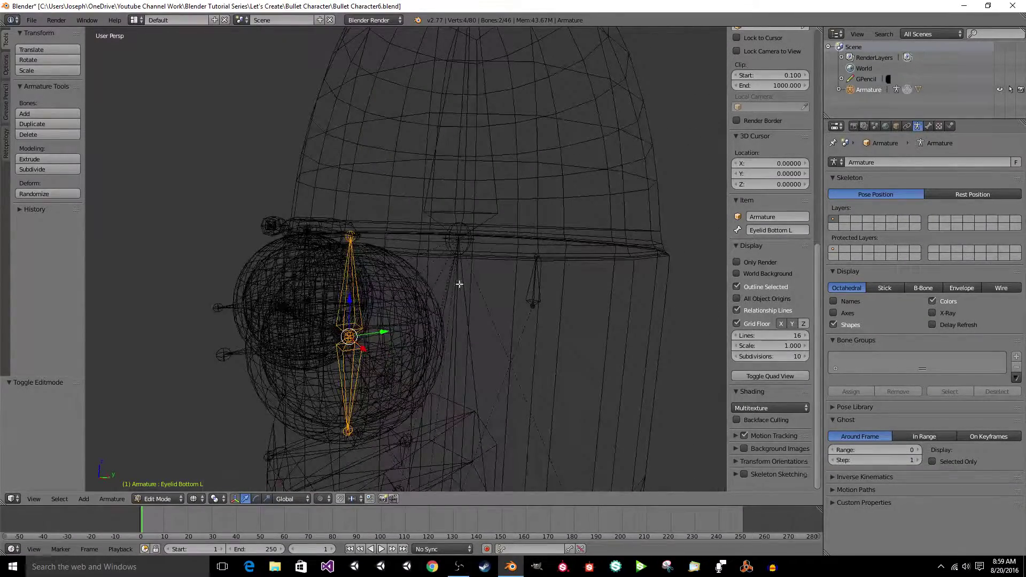
middle_click_drag(395, 278, 370, 248)
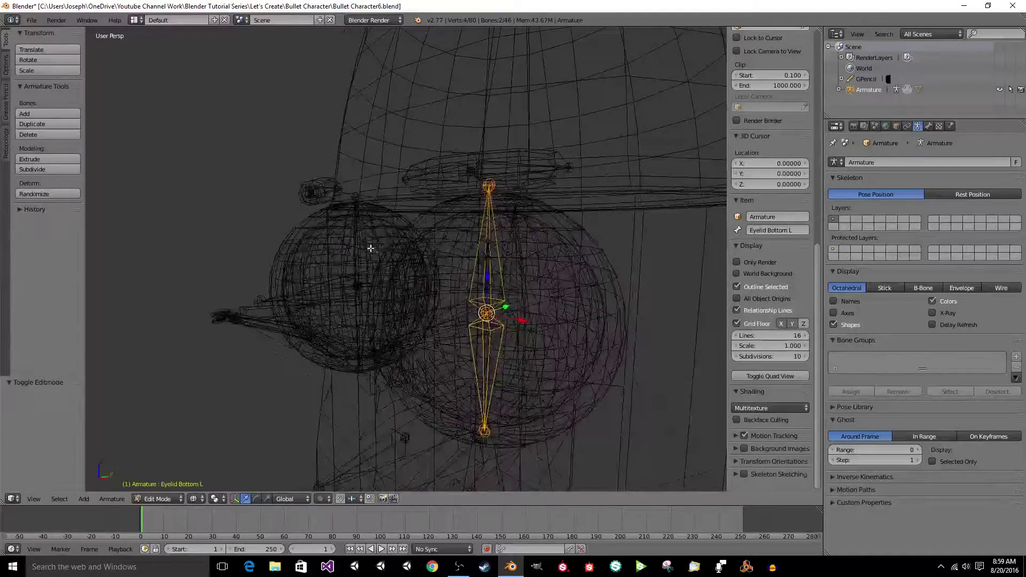
right_click(355, 243)
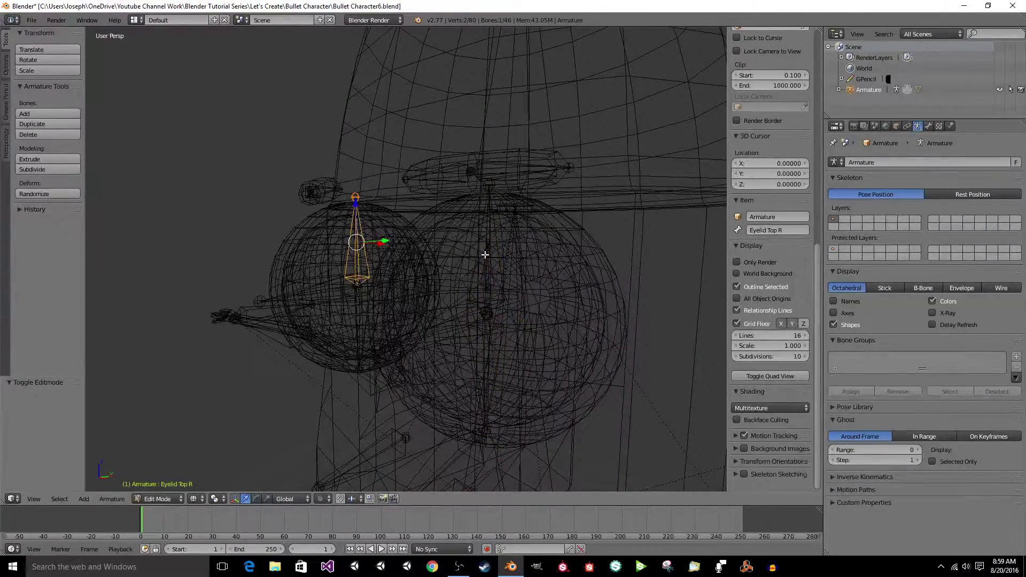
key("ctrl+z")
right_click(357, 321, "shift")
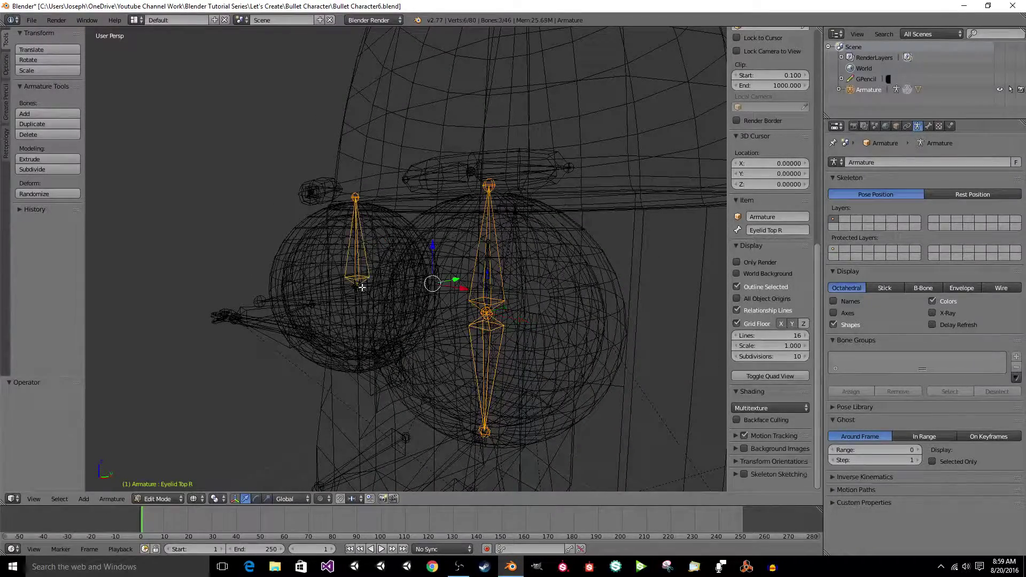
right_click(516, 258, "shift")
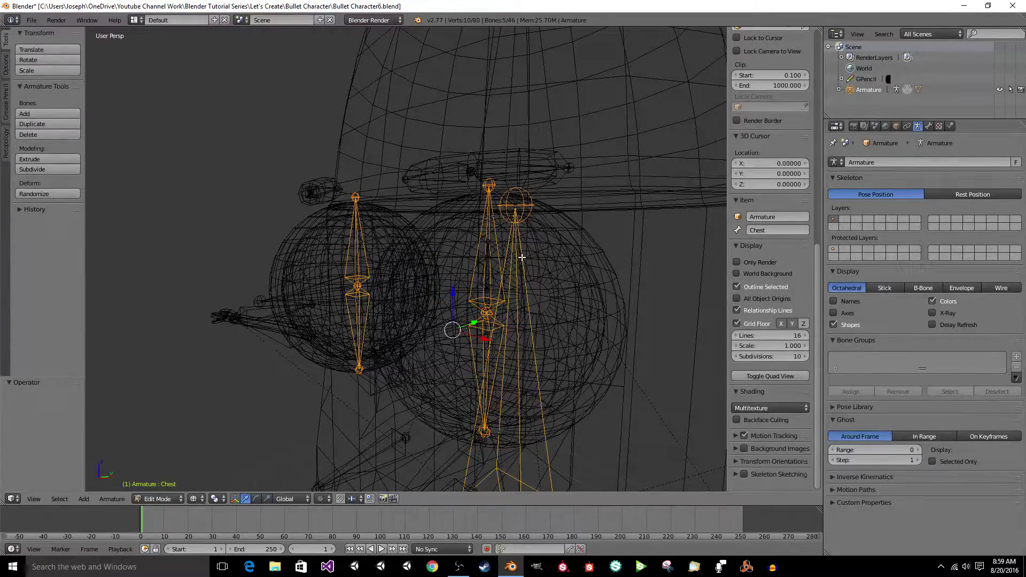
key("ctrl+p")
left_click(512, 267)
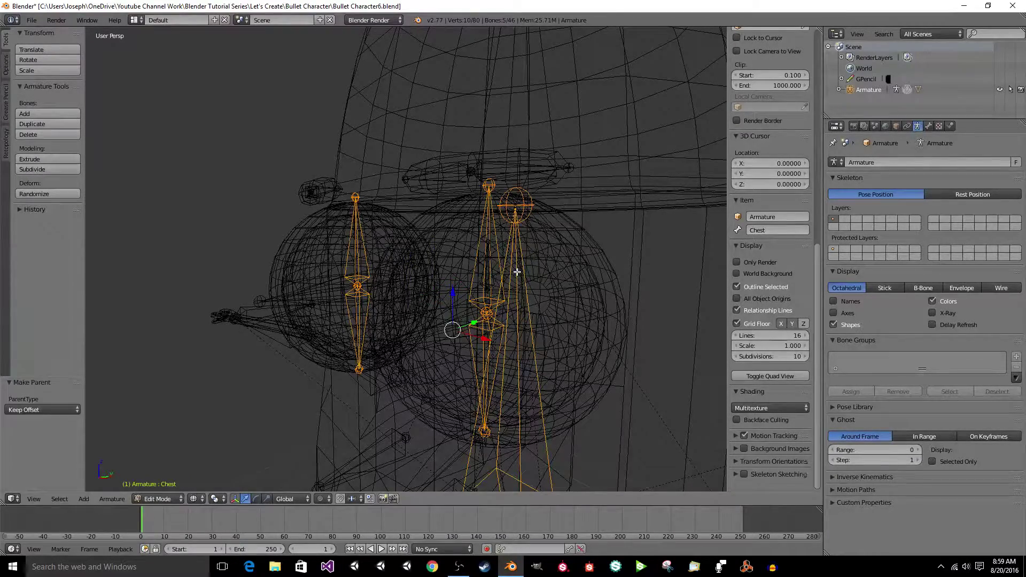
Return the armature to Pose Mode with solid display.
middle_click_drag(472, 320, 489, 265)
key("ctrl+Tab")
key("z")
Select the Eye L and Eye R bones and try a trackball rotation around their shared pivot.
right_click(479, 264)
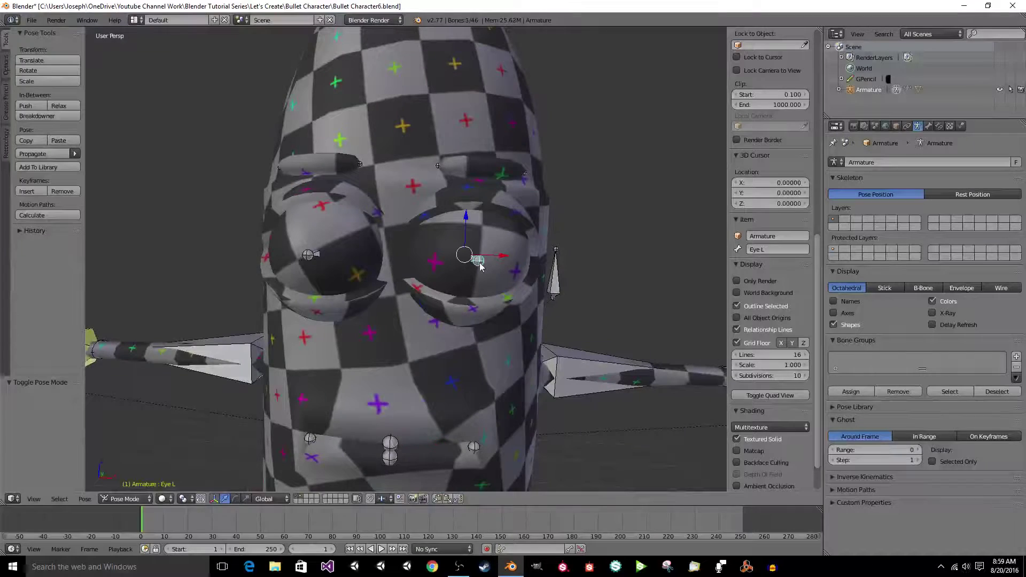
right_click(308, 255, "shift")
key("r")
key("r")
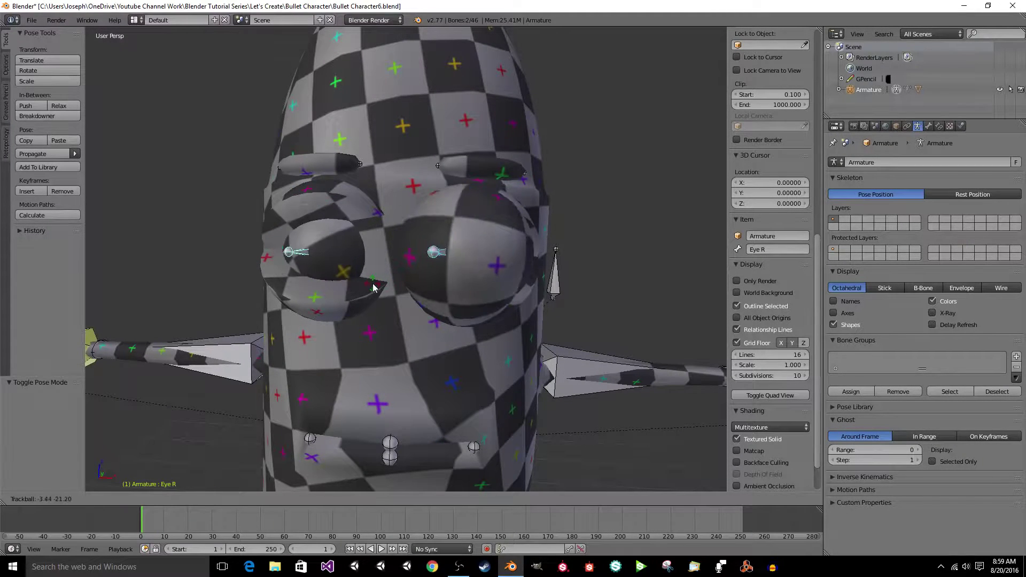
right_click(401, 295)
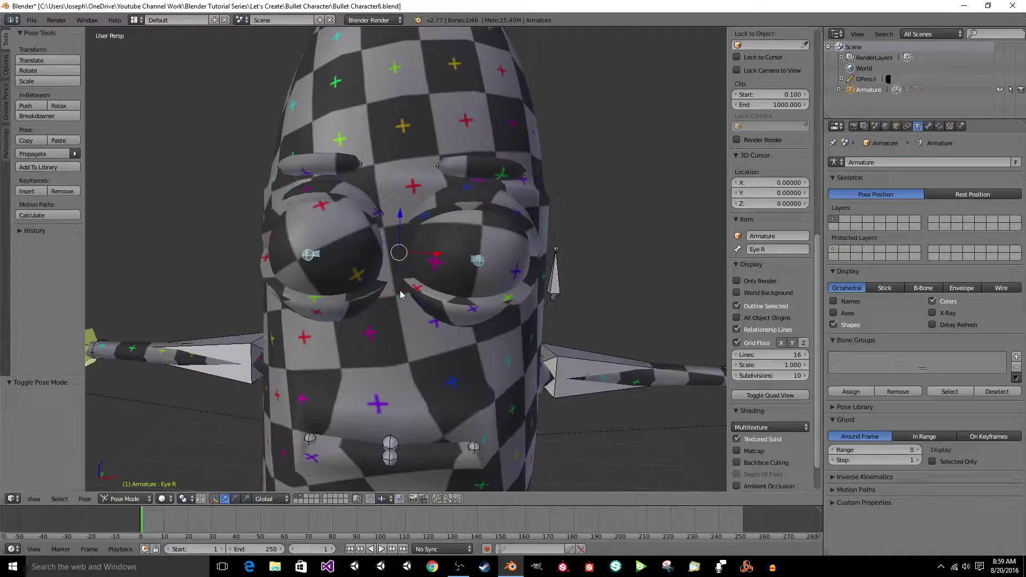
Set the pivot point to Individual Origins and trackball-rotate both eye bones by about -5 and -27 degrees.
left_click(182, 499)
left_click(198, 466)
key("r")
key("r")
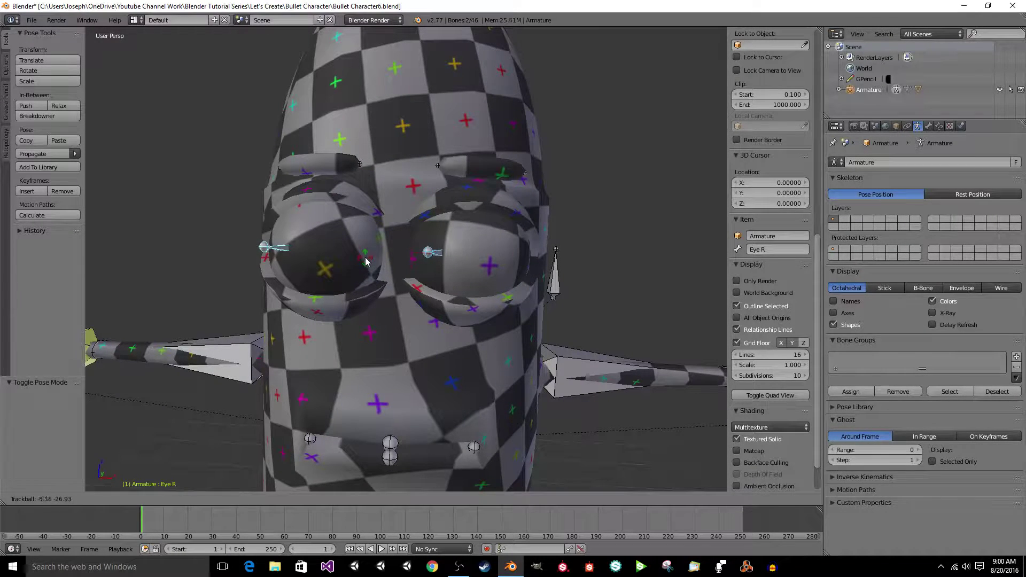
left_click(398, 171)
Rotate the Chest bone about -29 degrees to test how the face follows the body.
scroll(397, 171, "down", 5)
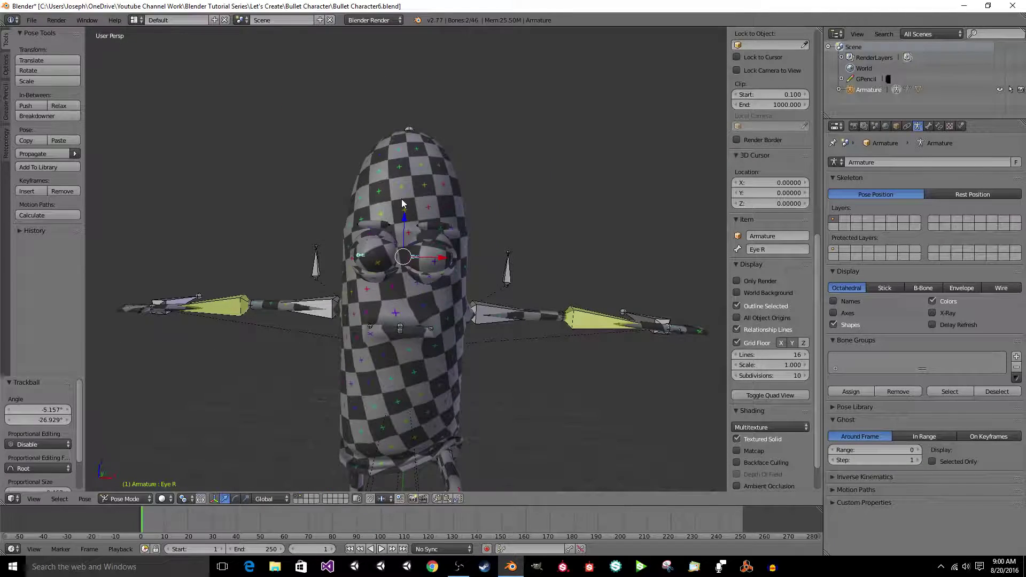
mouse_move(402, 203)
middle_mouse_down()
mouse_move(403, 184)
mouse_move(400, 253)
mouse_move(396, 246)
middle_mouse_up()
key("z")
right_click(396, 246)
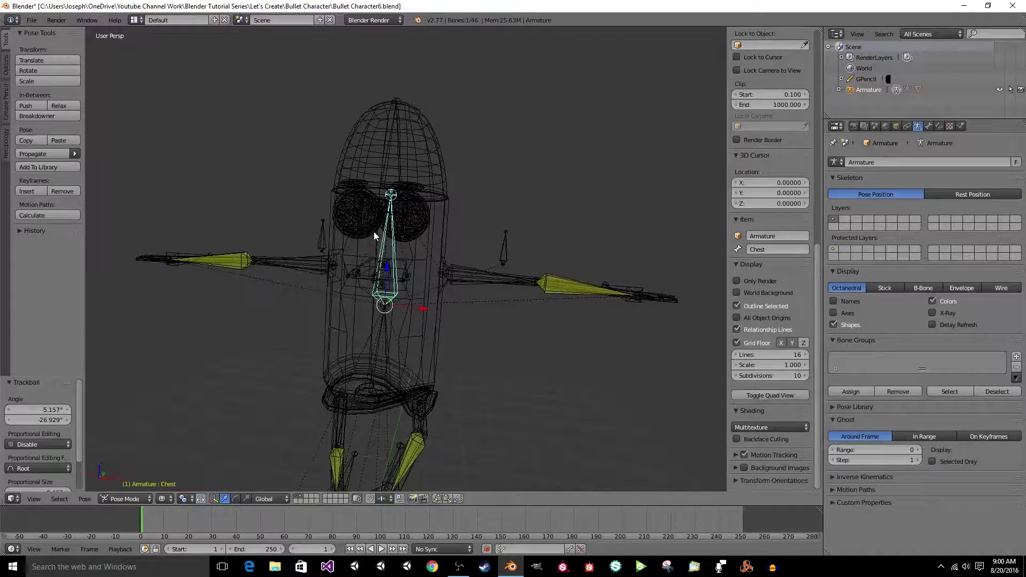
key("z")
key("r")
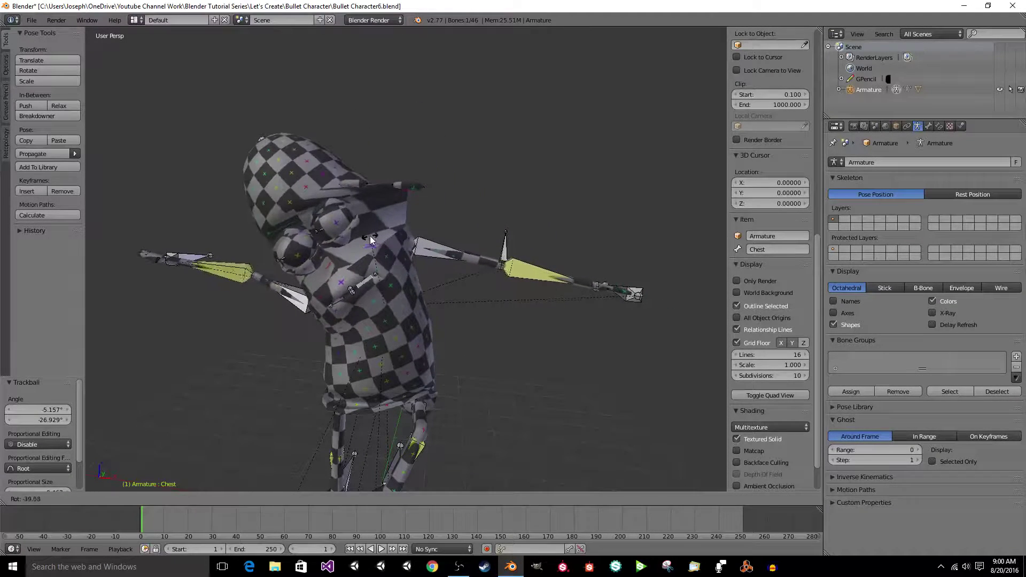
left_click(382, 235)
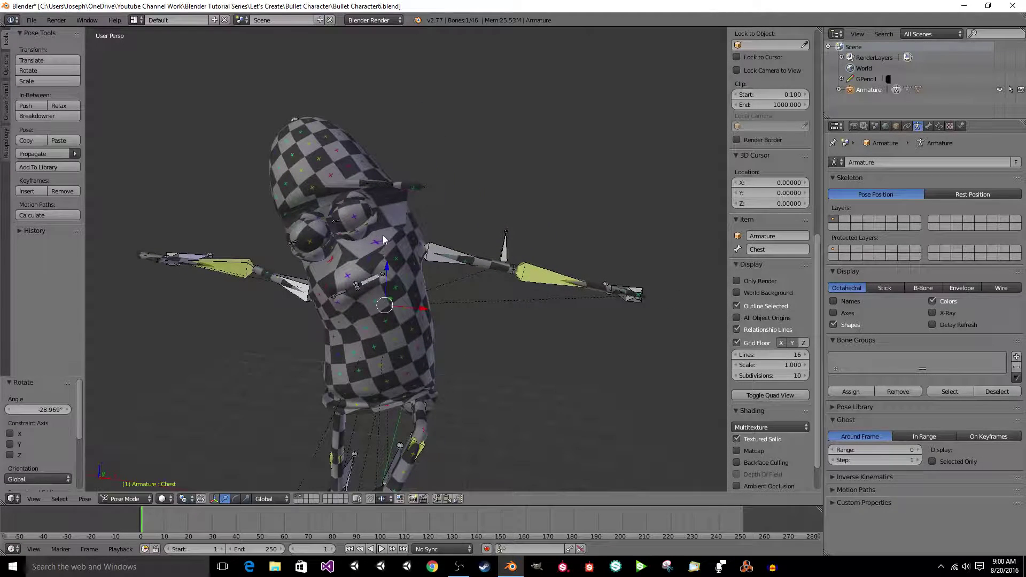
Leave Pose Mode for Object Mode and select the bullet character mesh.
left_click(138, 500)
left_click(122, 487)
right_click(326, 353)
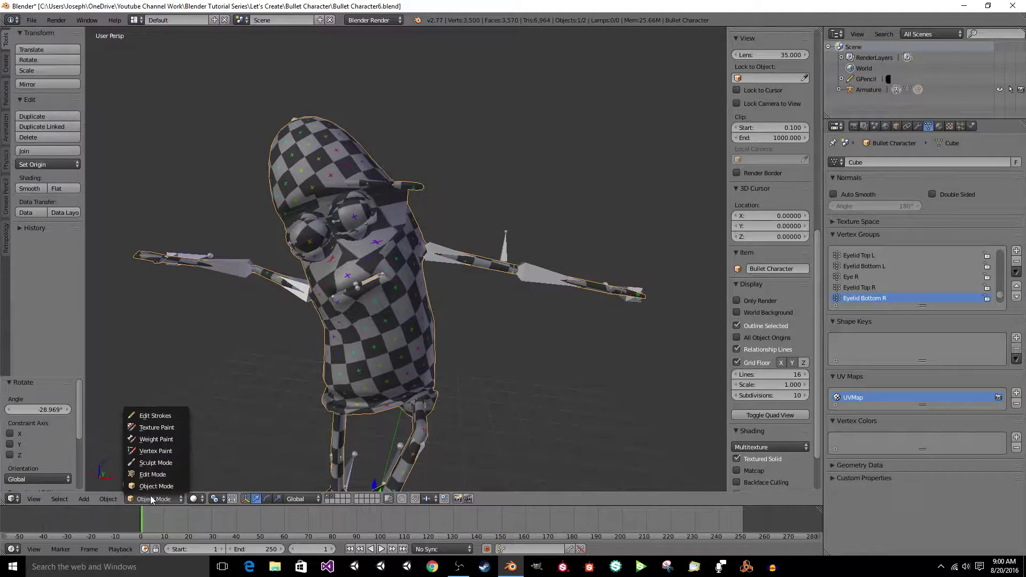
Enter Weight Paint mode on the bullet character and examine the weights of the Head and Chest vertex groups.
left_click(156, 440)
scroll(372, 242, "up", 4)
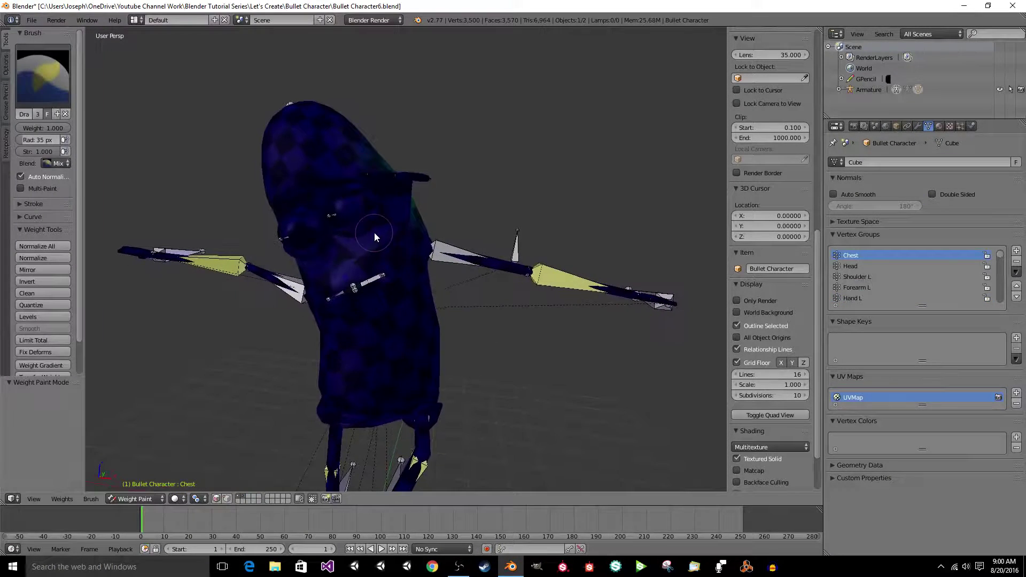
left_click(881, 265)
scroll(877, 278, "down", 1)
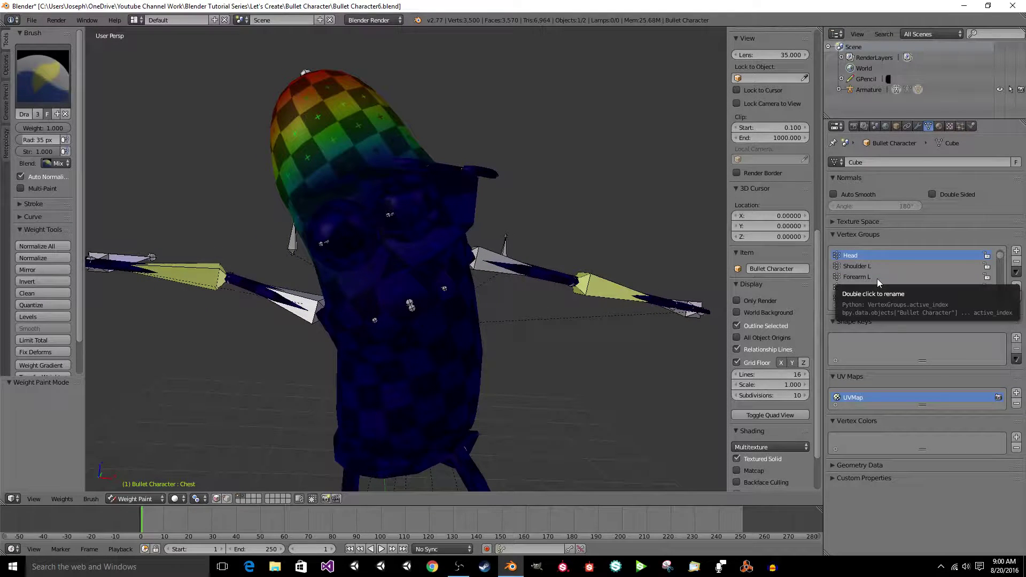
scroll(886, 267, "up", 2)
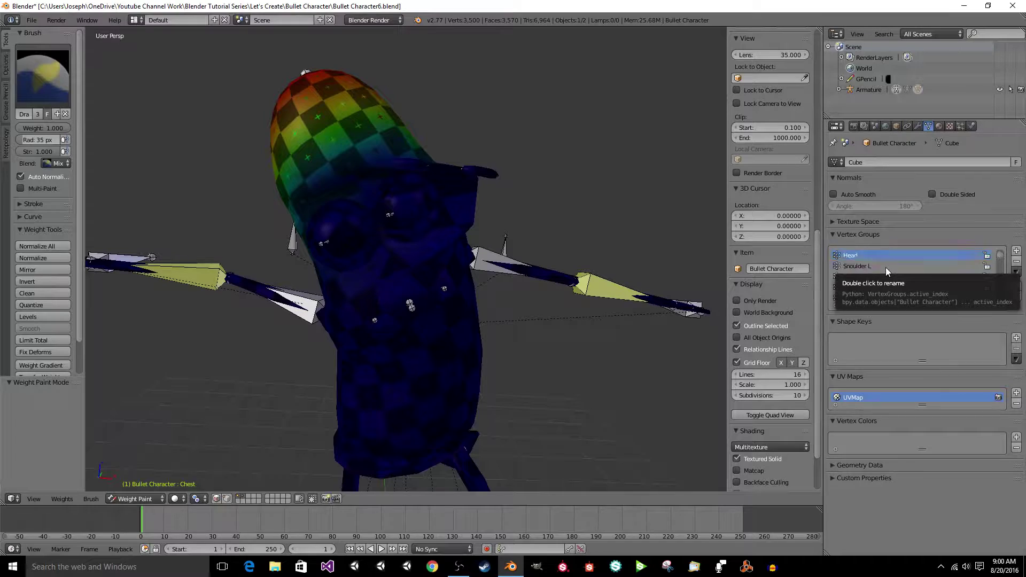
left_click(878, 266)
middle_click_drag(519, 186, 486, 291)
scroll(519, 186, "up", 2)
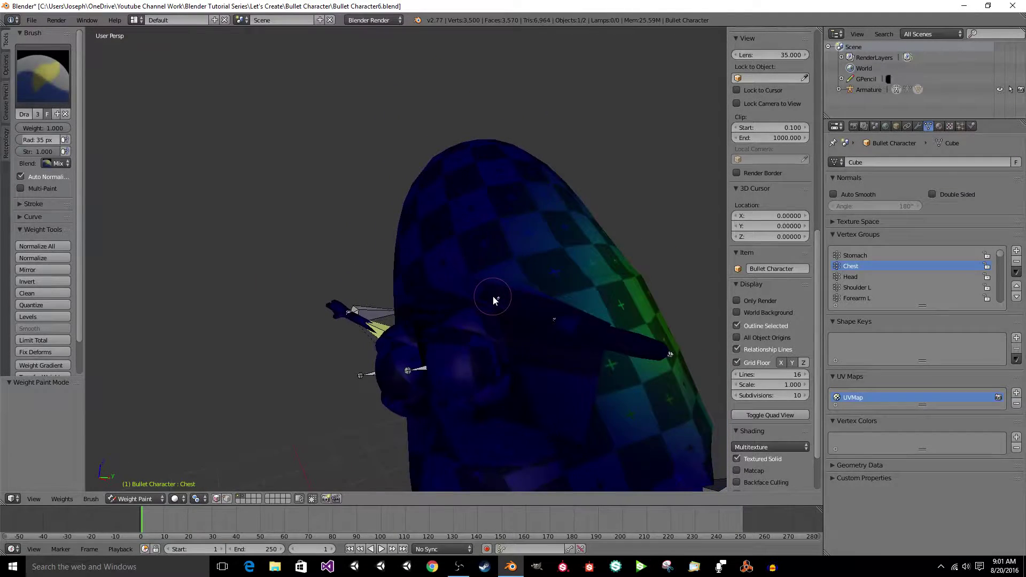
Leave Weight Paint for Object Mode, select the armature and enter Pose Mode.
key("Tab")
key("Tab")
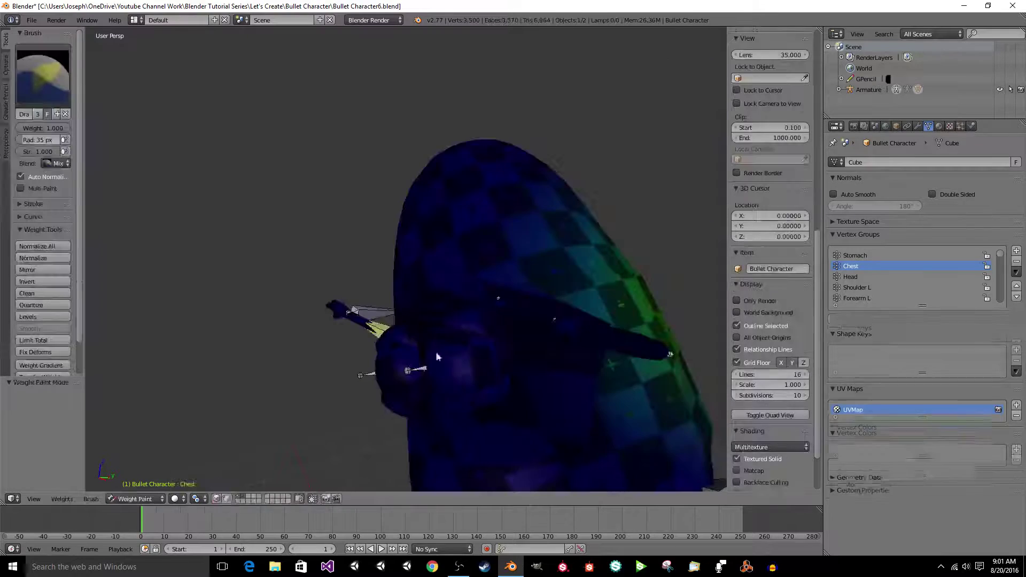
left_click(128, 499)
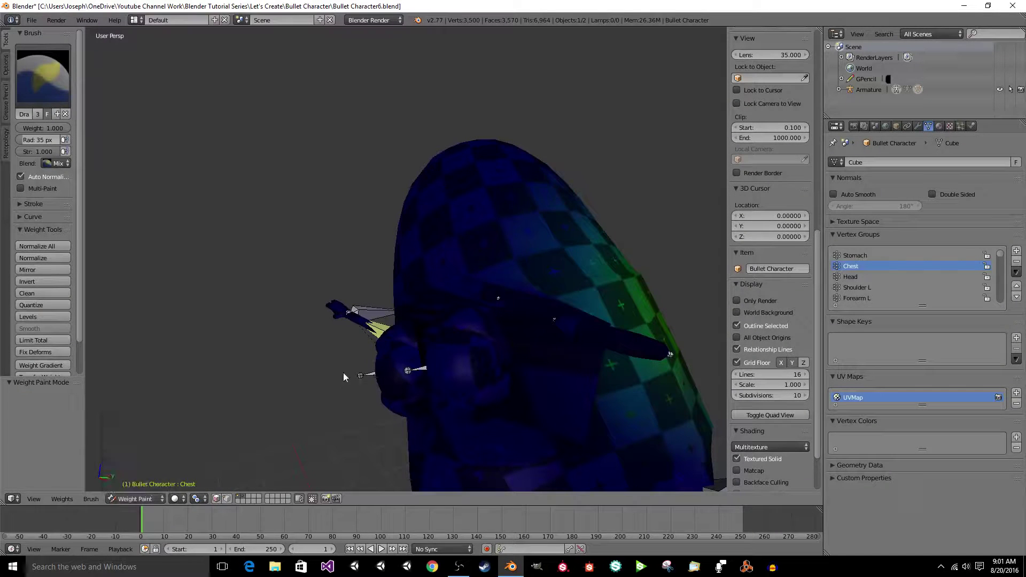
left_click(134, 499)
left_click(122, 488)
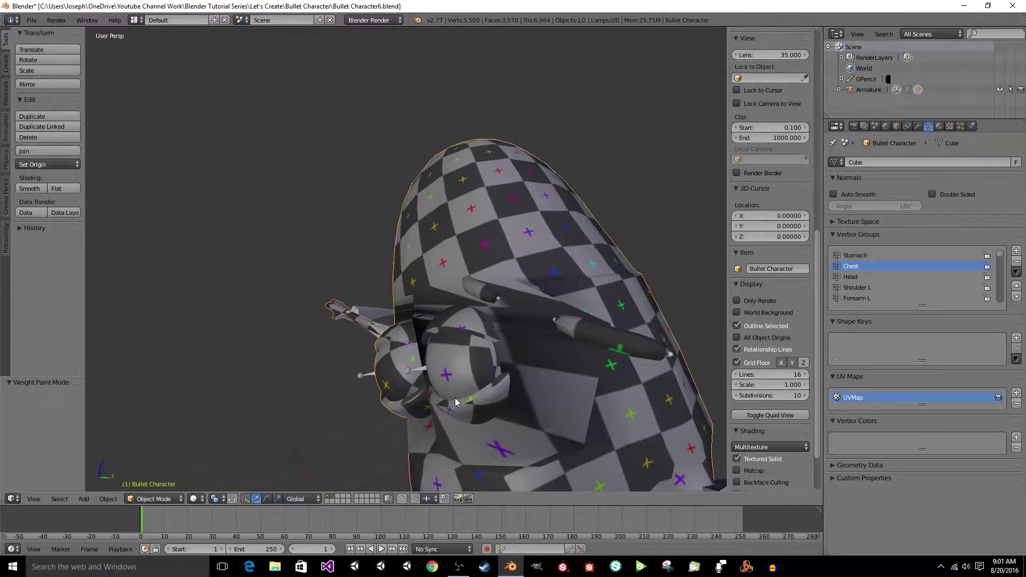
right_click(373, 315)
key("ctrl+Tab")
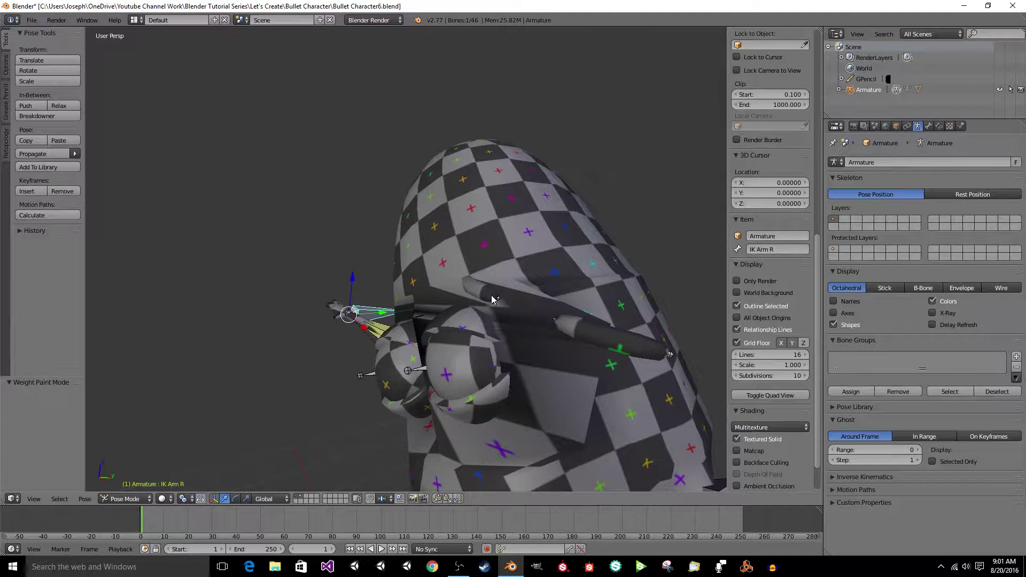
Select the EyeBrow 1 R bone, switch to wireframe display and enter the armature's Edit Mode.
right_click(477, 297)
key("z")
mouse_move(471, 294)
middle_mouse_down()
mouse_move(548, 299)
mouse_move(436, 283)
mouse_move(403, 260)
middle_mouse_up()
scroll(436, 283, "up", 3)
key("Tab")
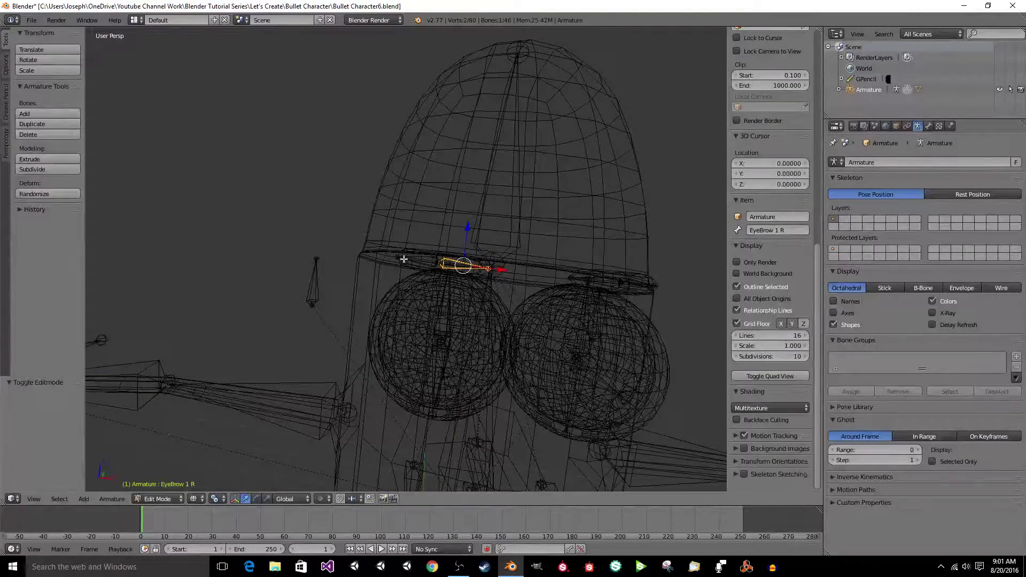
Parent the four eyebrow bones to the Chest bone with Keep Offset, save over the file and deselect everything.
right_click(601, 280)
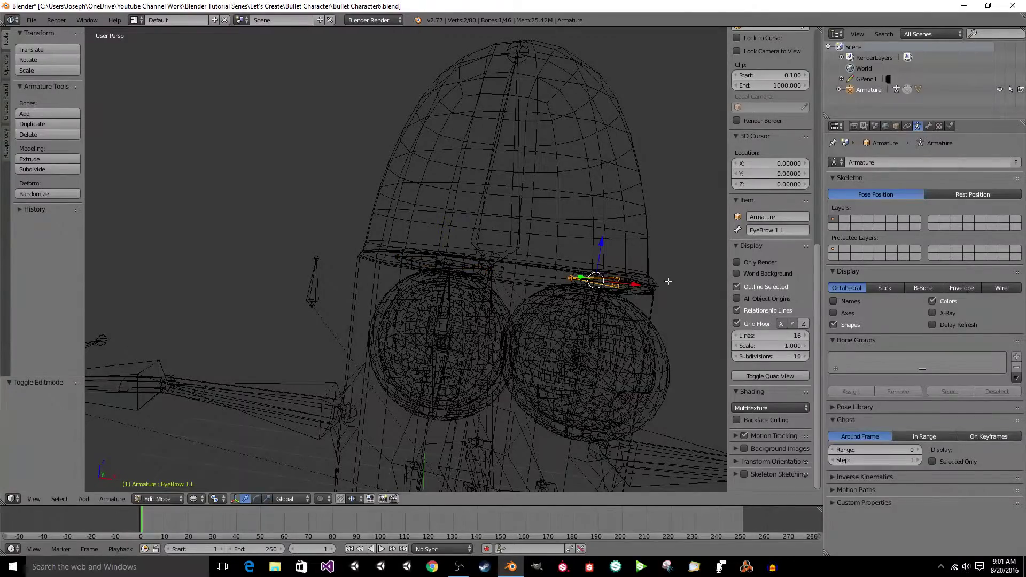
scroll(662, 284, "up", 2)
middle_click_drag(662, 283, 338, 255)
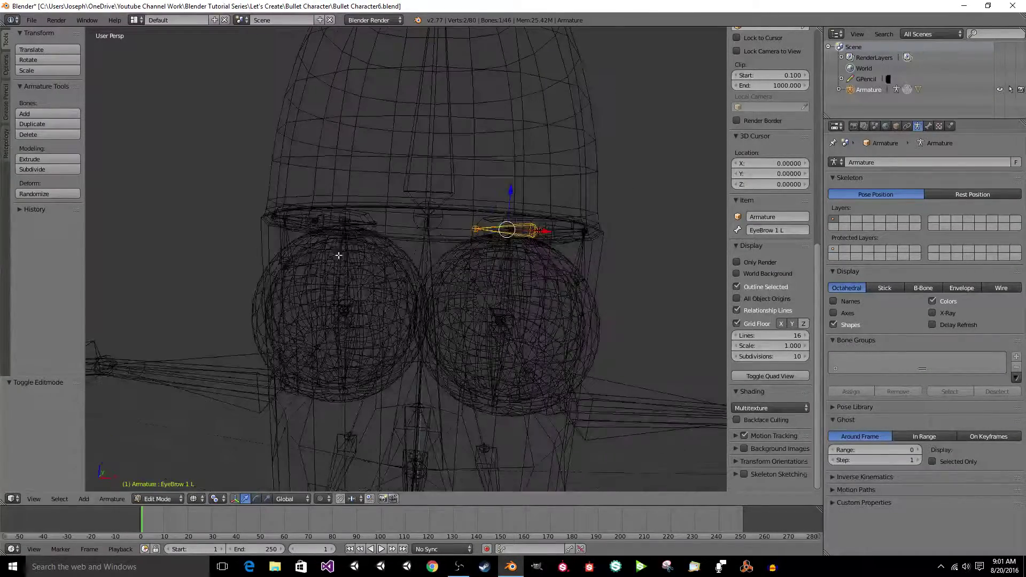
right_click(345, 228, "shift")
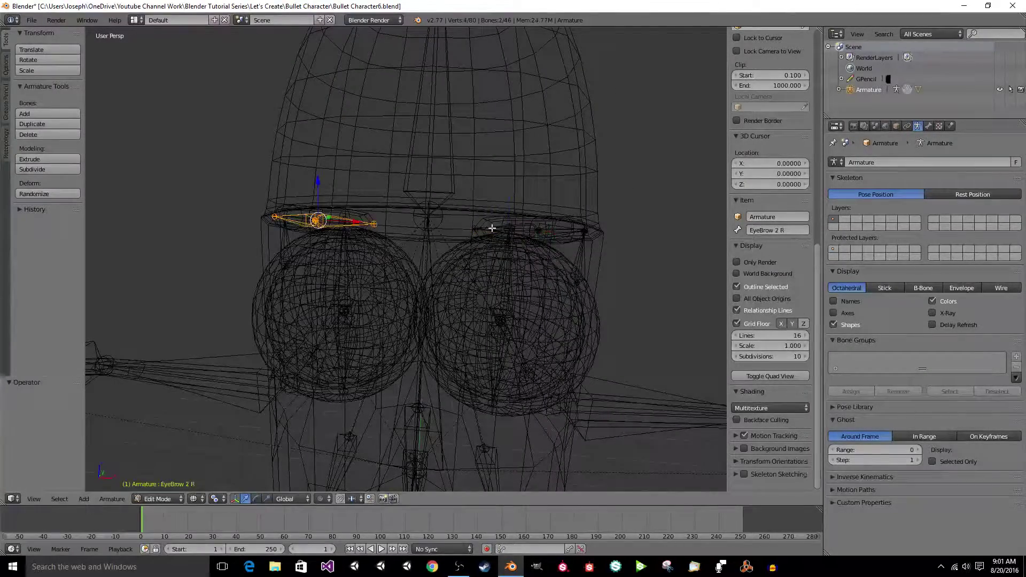
key("w")
left_click(532, 225)
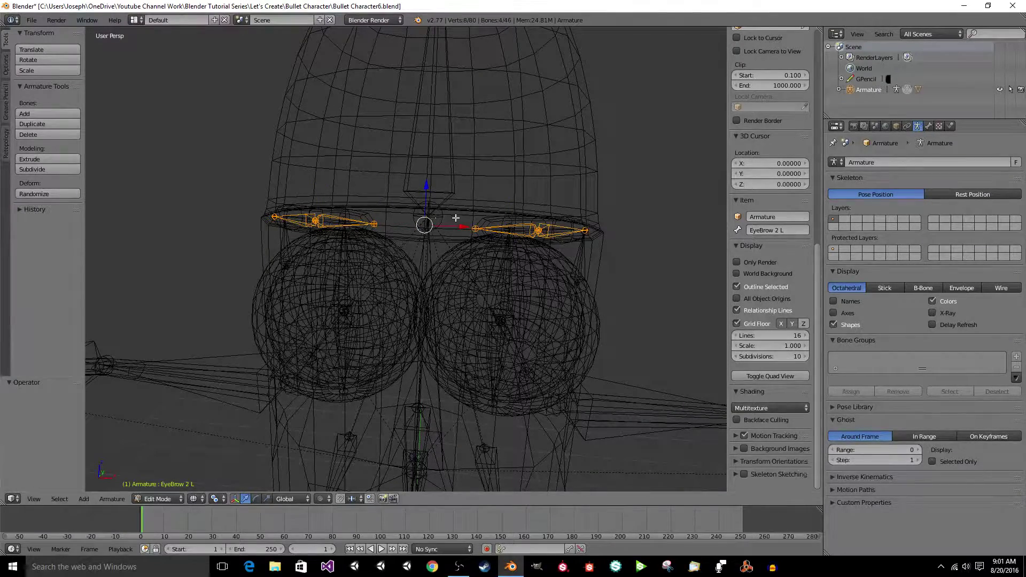
right_click(444, 216, "shift")
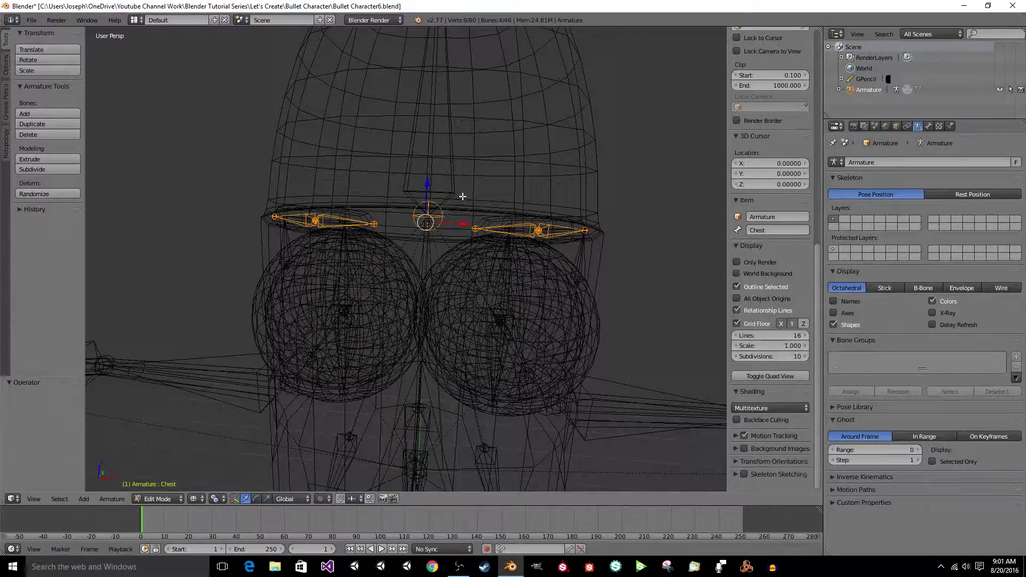
right_click(431, 248, "shift")
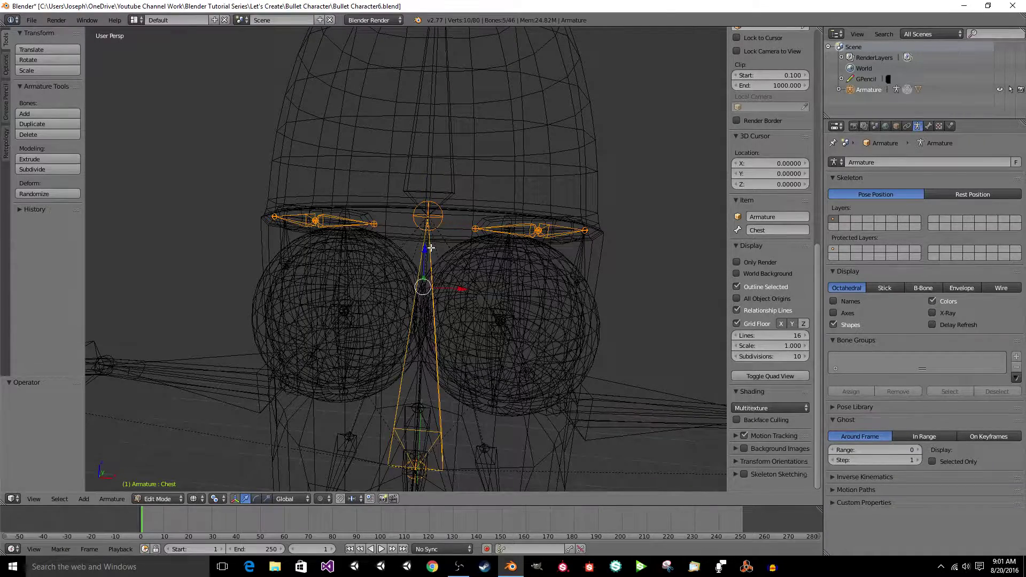
key("ctrl+p")
left_click(463, 233)
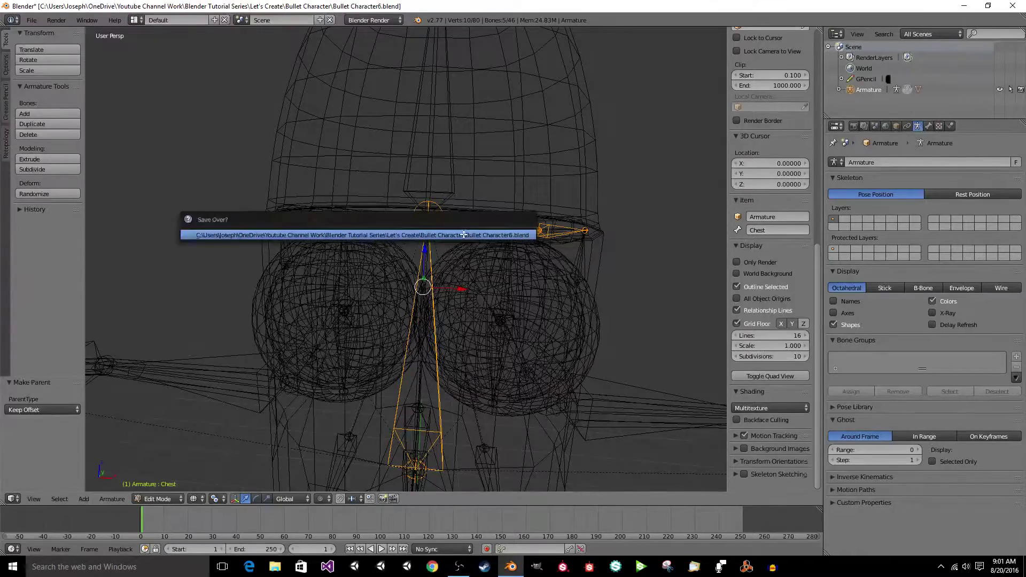
key("a")
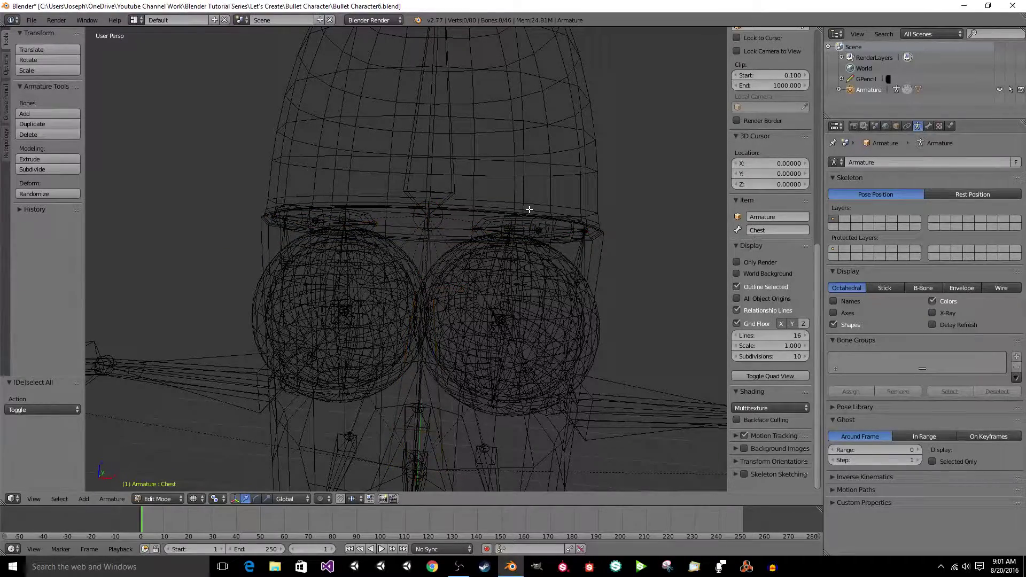
Return the armature to Pose Mode with solid display and view the deformed face.
key("ctrl+Tab")
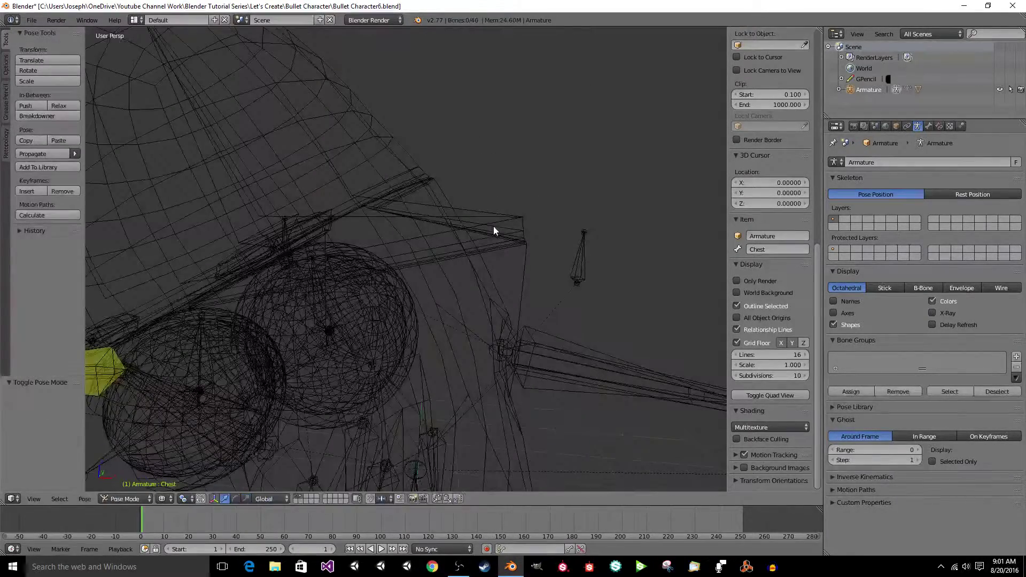
mouse_move(492, 226)
middle_mouse_down()
mouse_move(405, 219)
mouse_move(414, 215)
mouse_move(410, 235)
mouse_move(527, 145)
mouse_move(468, 157)
middle_mouse_up()
key("z")
scroll(461, 161, "up", 3)
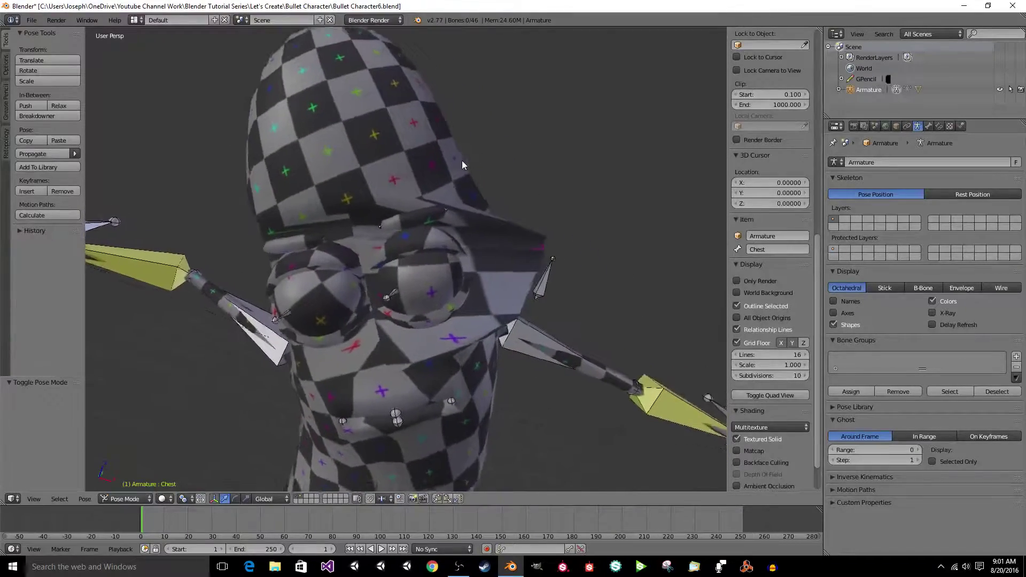
Select the bullet character mesh and hide the upper and lower eyelids of both eyes in Edit Mode.
right_click(468, 158)
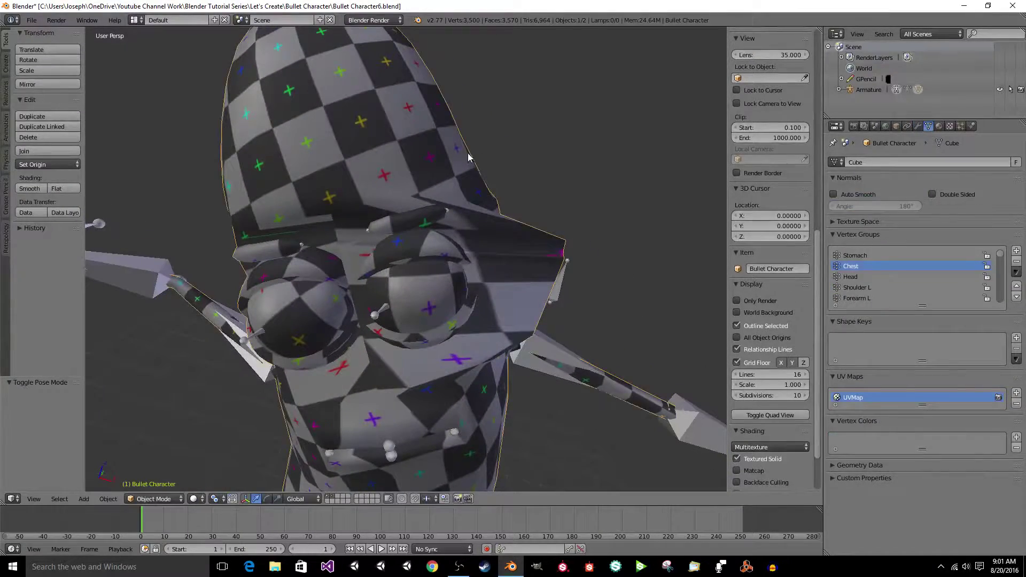
key("Tab")
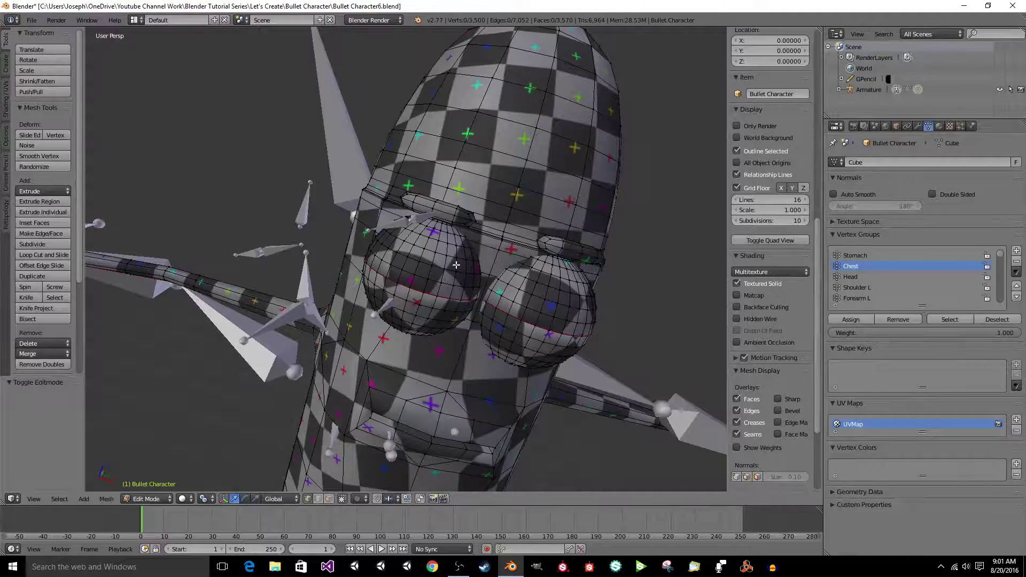
key("l")
key("l")
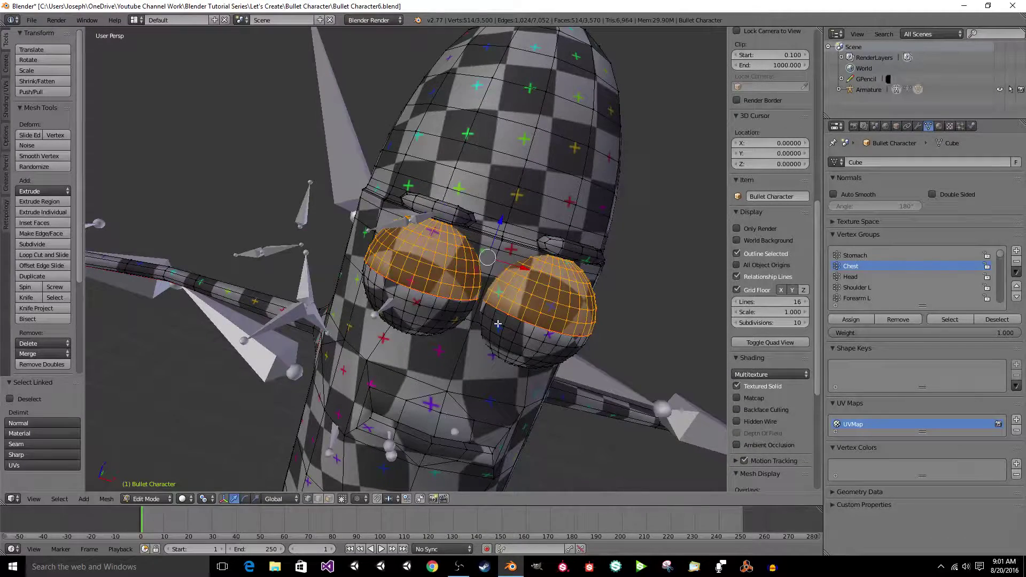
key("l")
key("l")
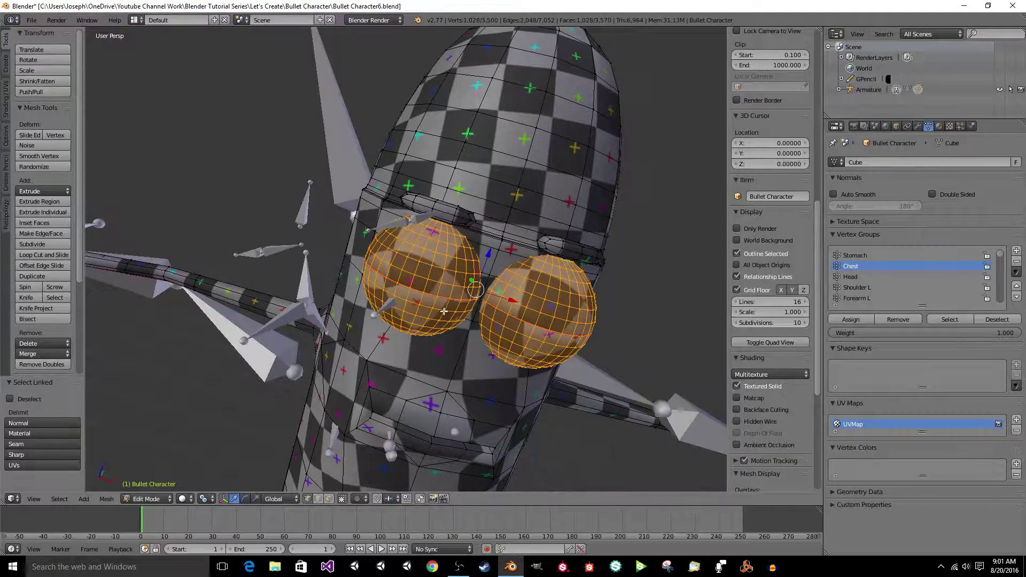
key("h")
Select both linked eyeballs and hide them.
key("l")
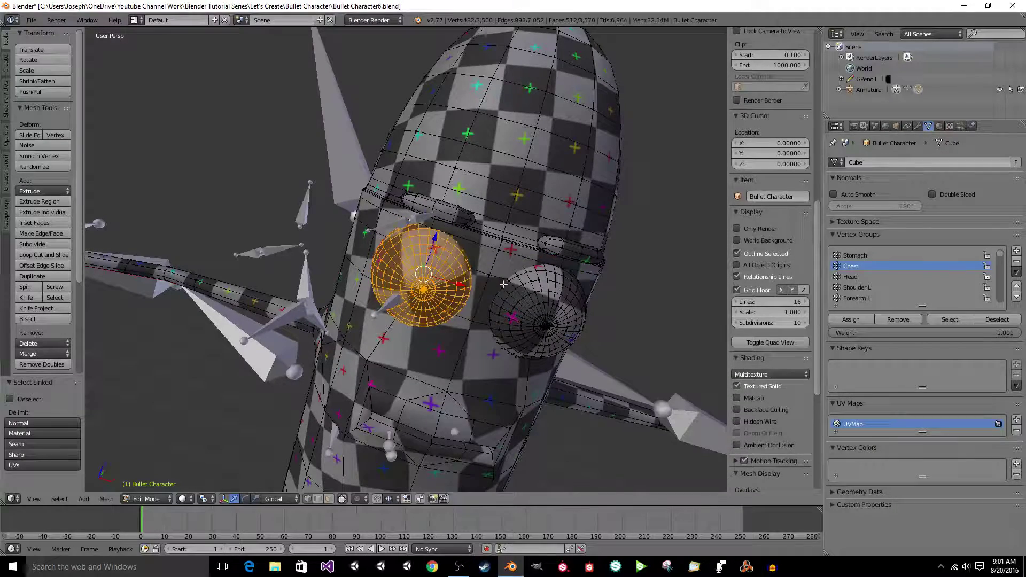
key("l")
key("h")
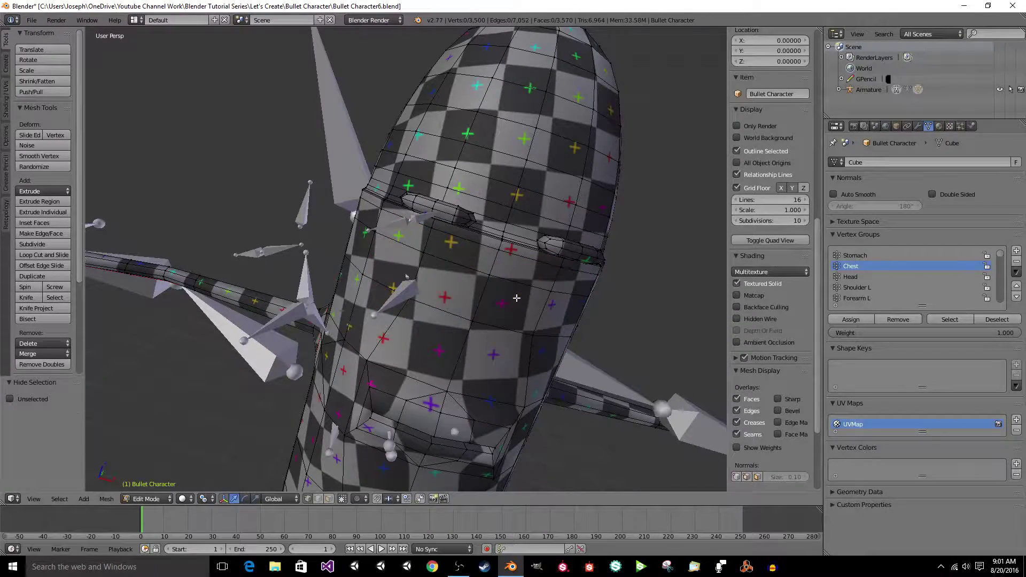
Switch the bullet character to Weight Paint mode and enlarge the brush radius to 46 px.
key("Tab")
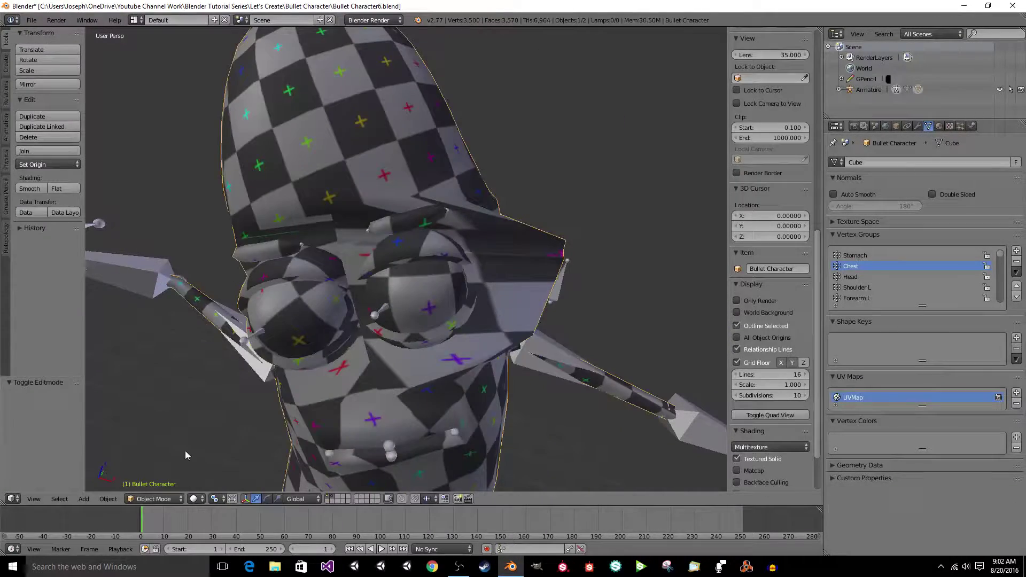
left_click(154, 498)
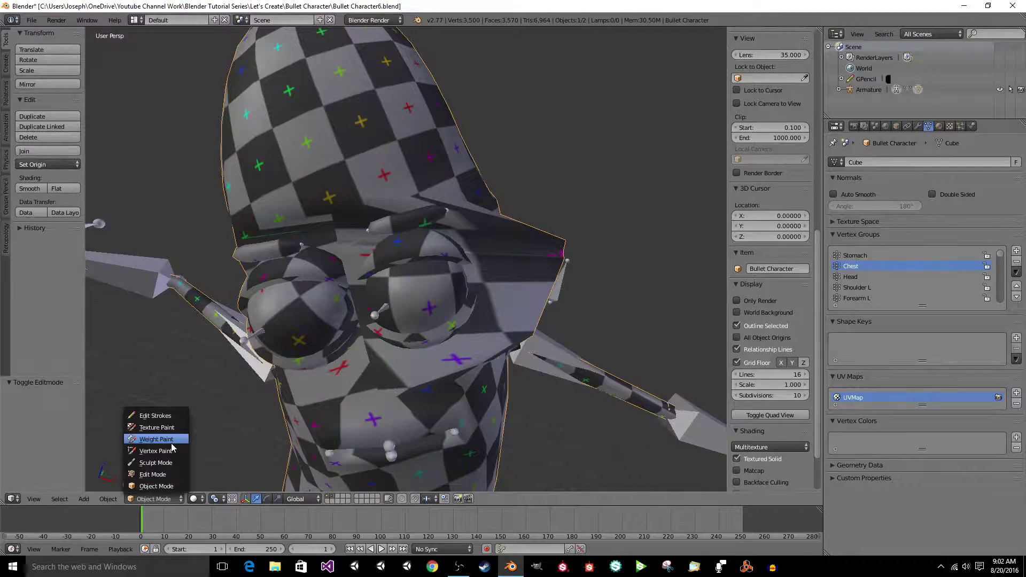
left_click(155, 435)
mouse_move(363, 367)
middle_mouse_down()
mouse_move(336, 280)
mouse_move(331, 311)
mouse_move(472, 312)
mouse_move(352, 324)
middle_mouse_up()
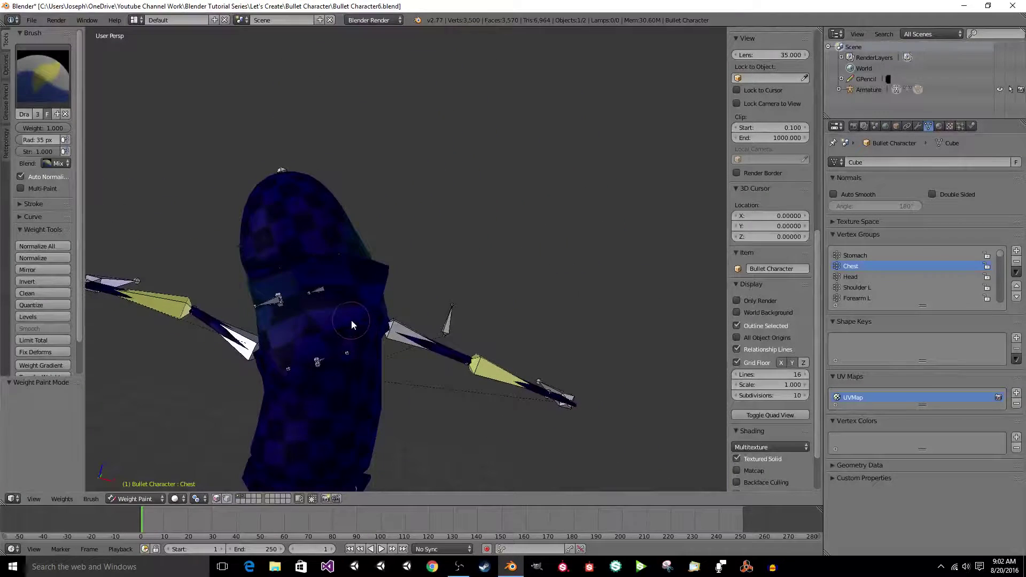
mouse_move(355, 320)
left_mouse_down()
mouse_move(392, 316)
mouse_move(373, 315)
left_mouse_up()
left_click(365, 310)
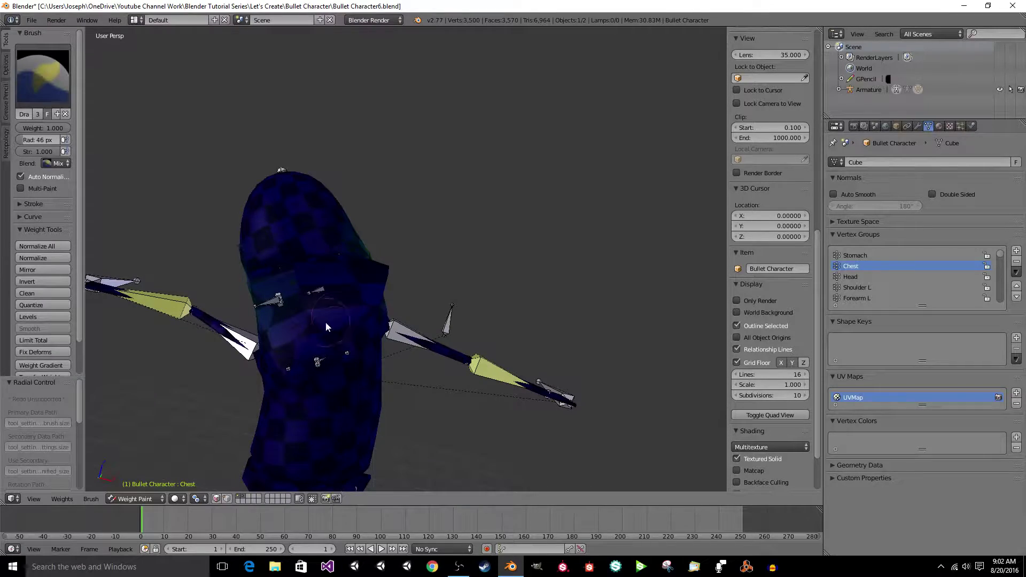
Hide both eyebrow meshes in Edit Mode and return to Weight Paint mode.
mouse_move(326, 322)
middle_mouse_down()
mouse_move(334, 308)
mouse_move(308, 282)
mouse_move(351, 276)
mouse_move(412, 327)
mouse_move(522, 286)
middle_mouse_up()
scroll(342, 308, "up", 4)
key("Tab")
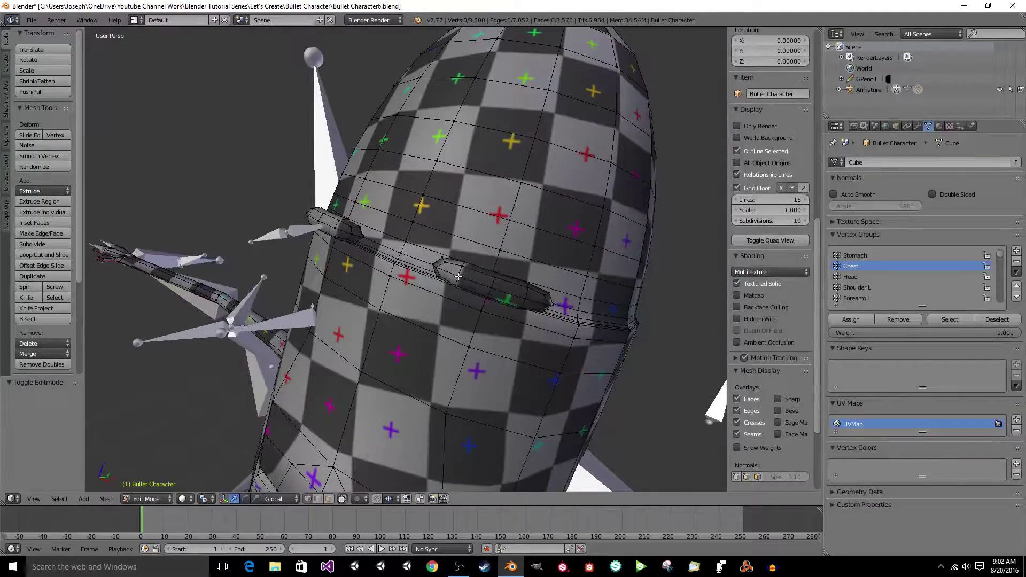
key("l")
key("l")
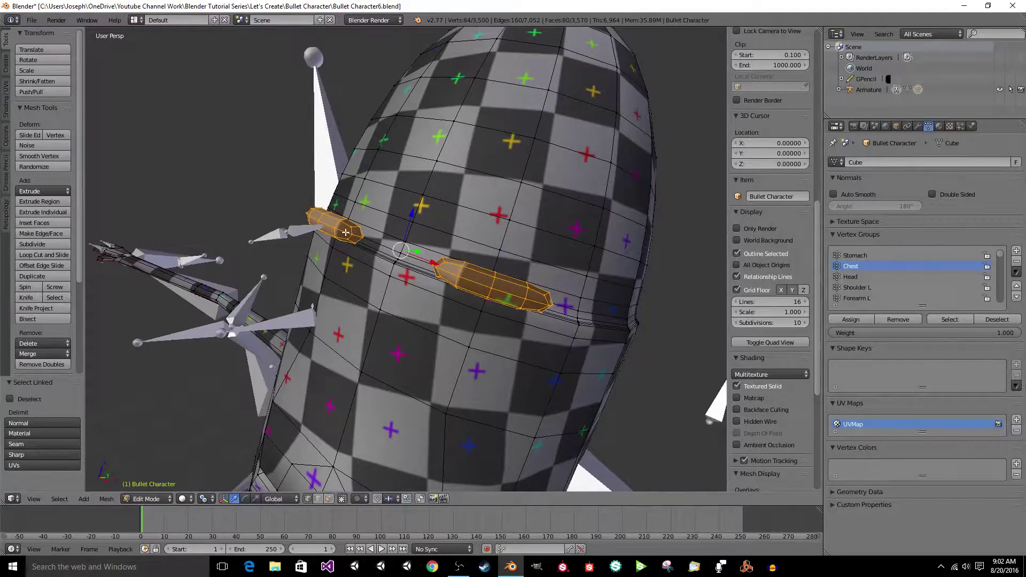
key("h")
mouse_move(386, 259)
middle_mouse_down()
mouse_move(396, 247)
mouse_move(393, 268)
middle_mouse_up()
key("Tab")
key("ctrl+Tab")
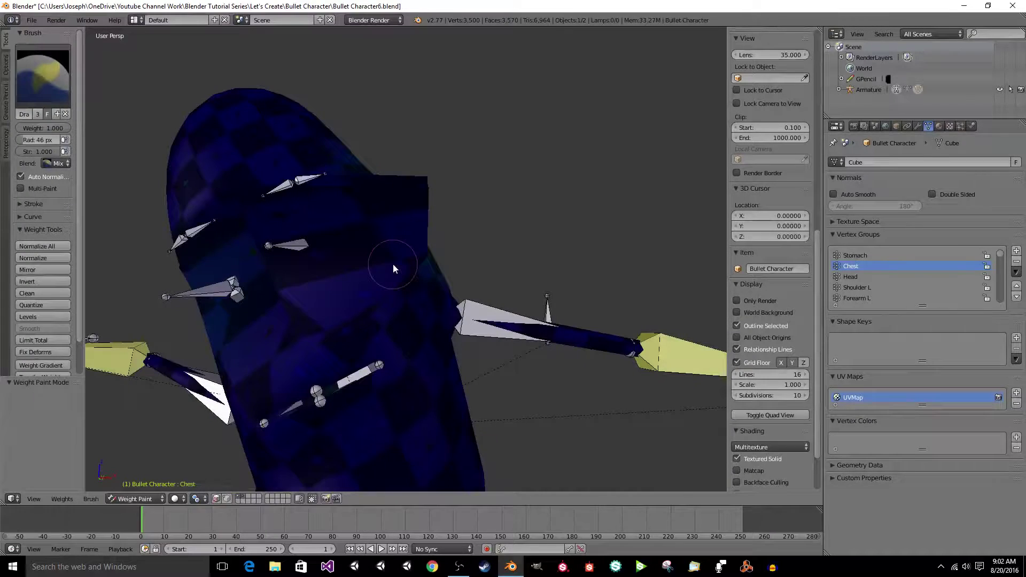
Save the file over the existing version and enable X Mirror and Topology Mirror for weight painting.
key("ctrl+s")
left_click(393, 262)
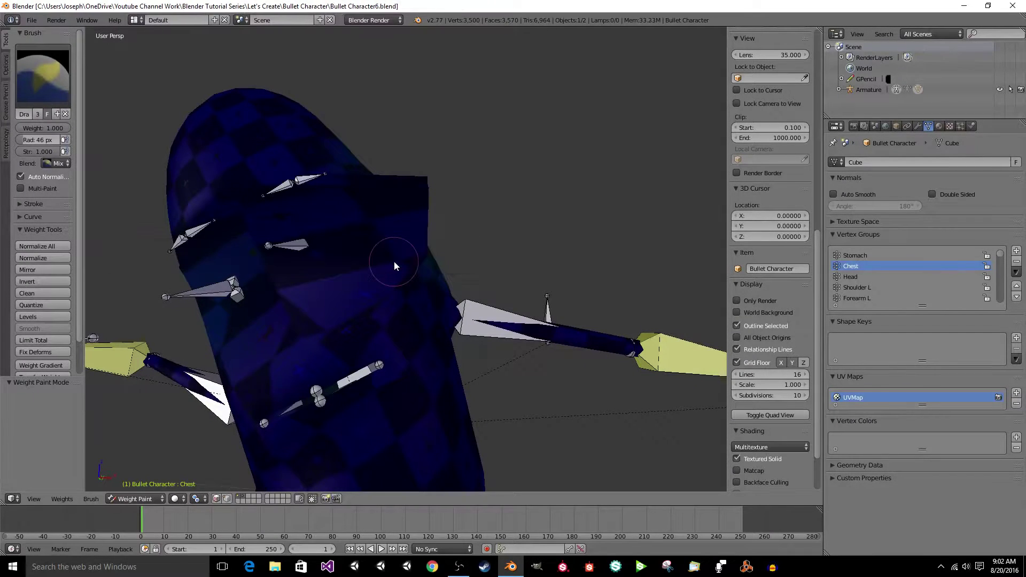
middle_click_drag(392, 261, 148, 246)
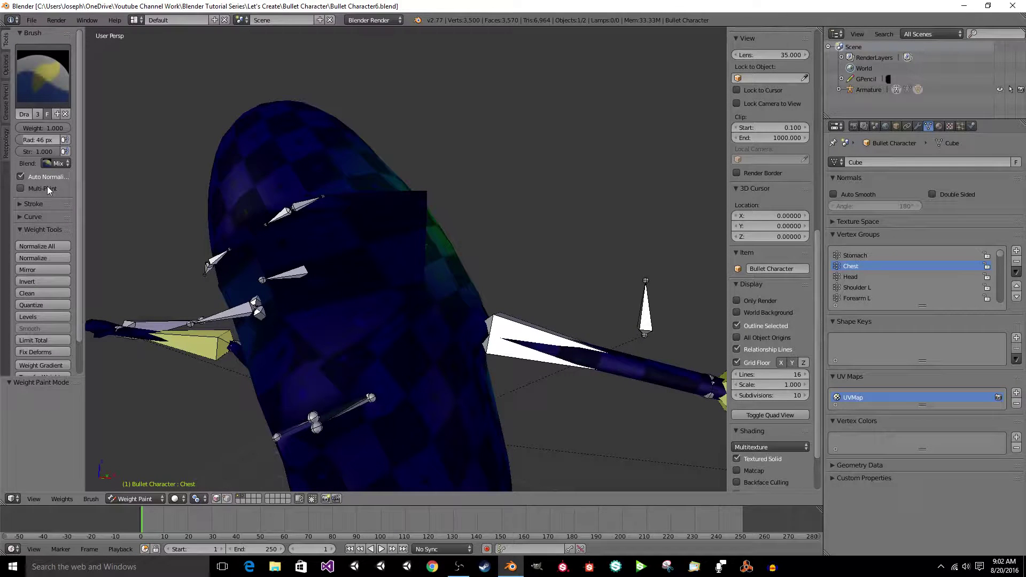
left_click(6, 155)
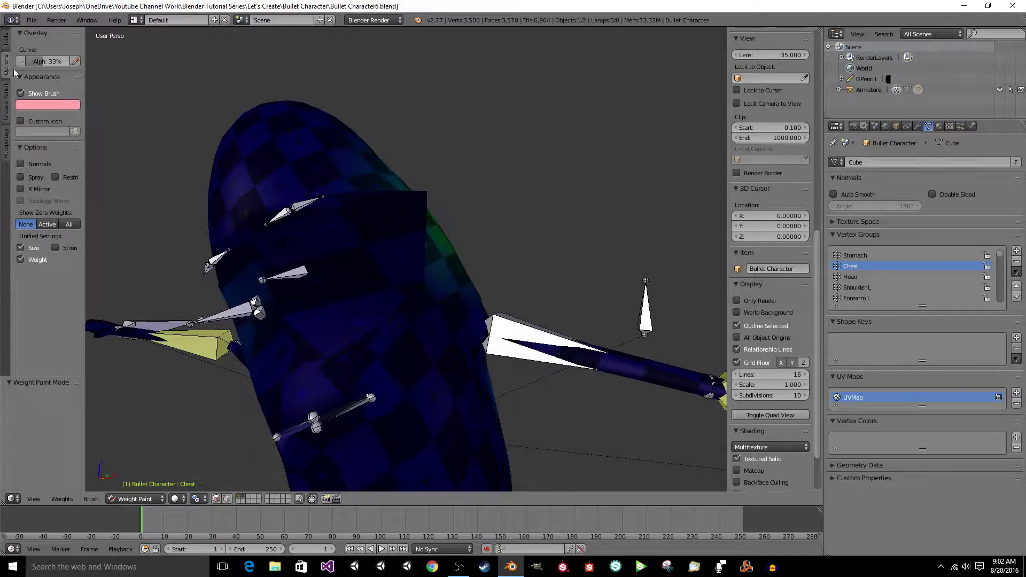
left_click(21, 189)
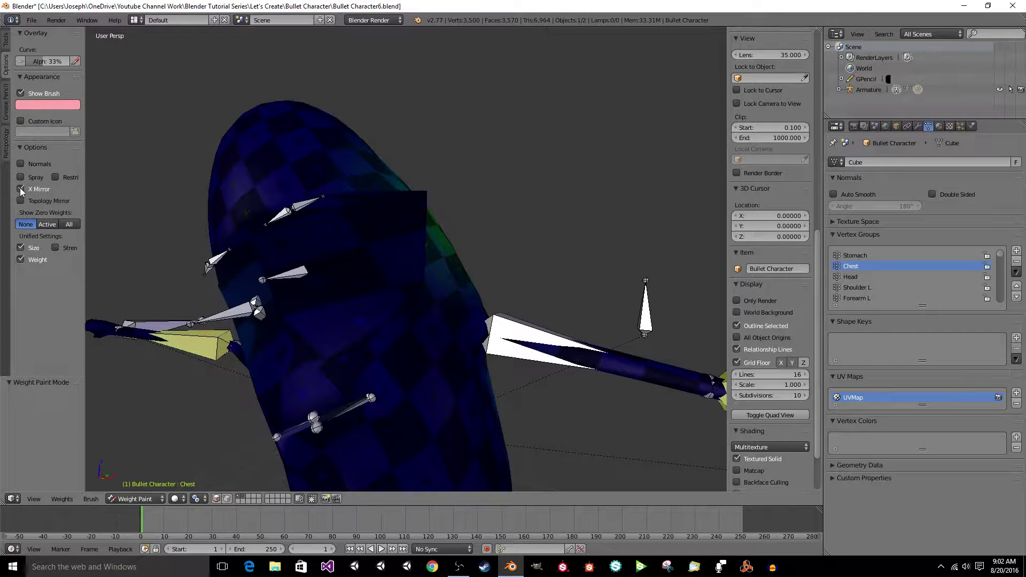
left_click(45, 200)
Paint the Chest bone's weight at 1.000 over the upper face around the eyes and along the side of the head.
mouse_move(106, 214)
middle_mouse_down()
mouse_move(295, 233)
mouse_move(322, 272)
mouse_move(418, 321)
mouse_move(344, 282)
mouse_move(358, 231)
mouse_move(366, 270)
mouse_move(352, 288)
mouse_move(372, 285)
middle_mouse_up()
left_click(365, 268)
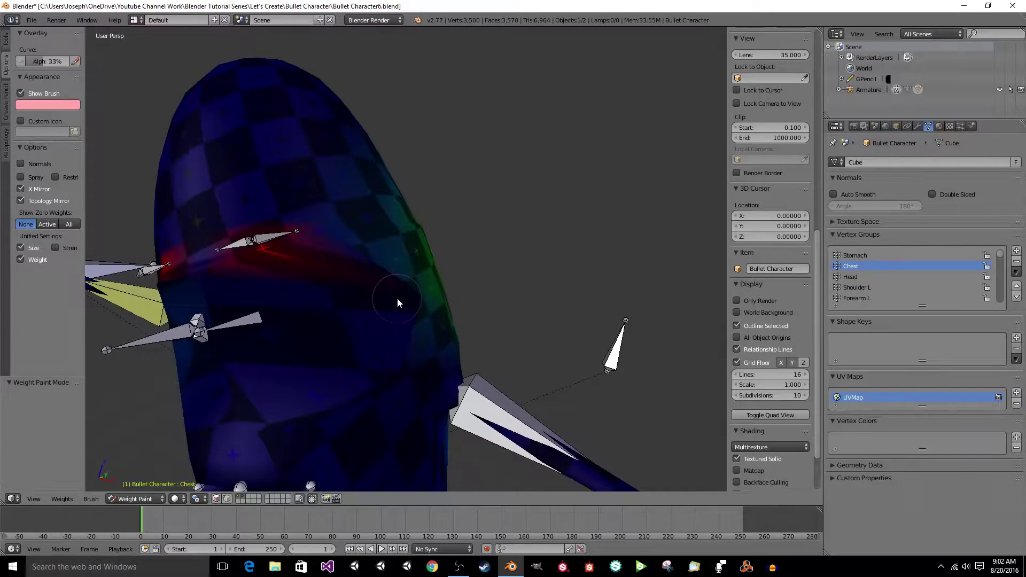
left_click_drag(397, 303, 418, 307)
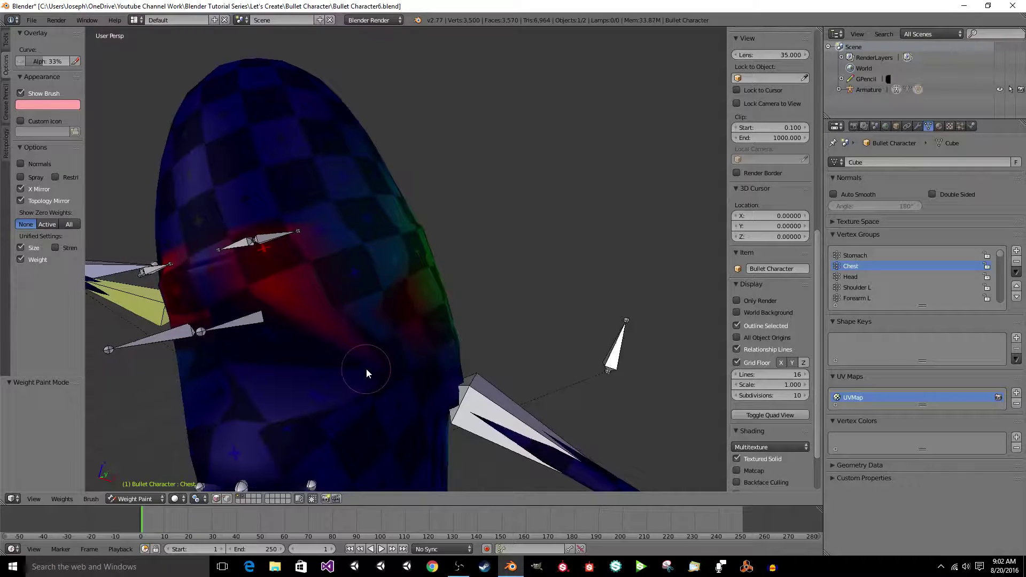
middle_click_drag(367, 368, 86, 158)
Lower the brush strength to 0.553 and save the file over the existing version.
left_click(6, 40)
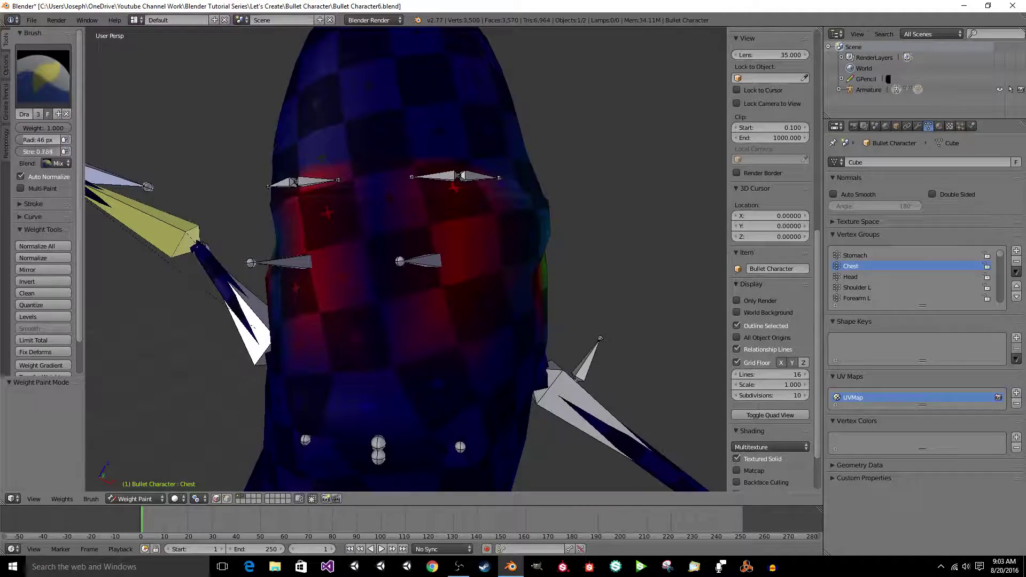
left_click_drag(39, 152, 63, 151)
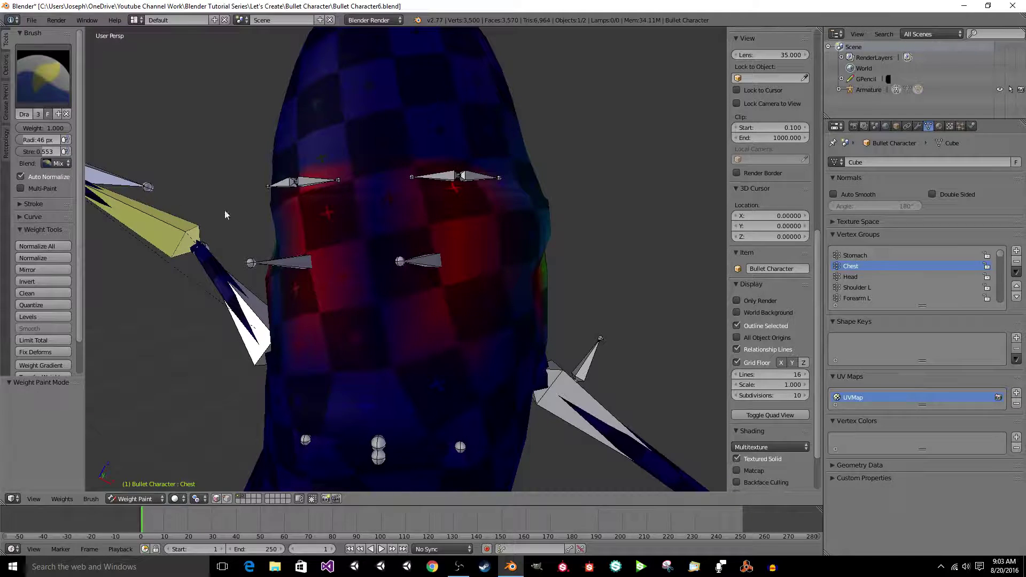
left_click(336, 245)
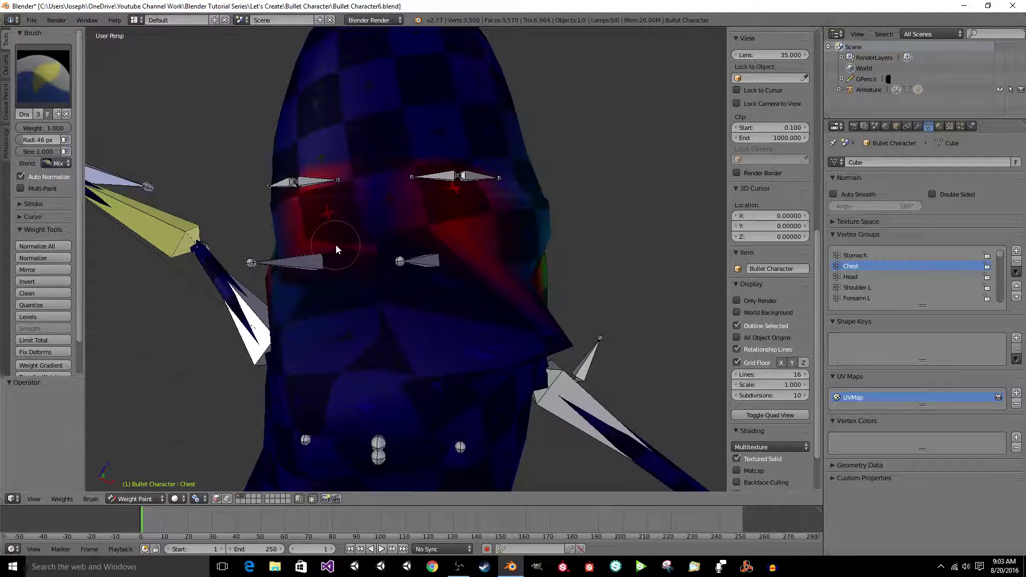
key("ctrl+z")
key("ctrl+z")
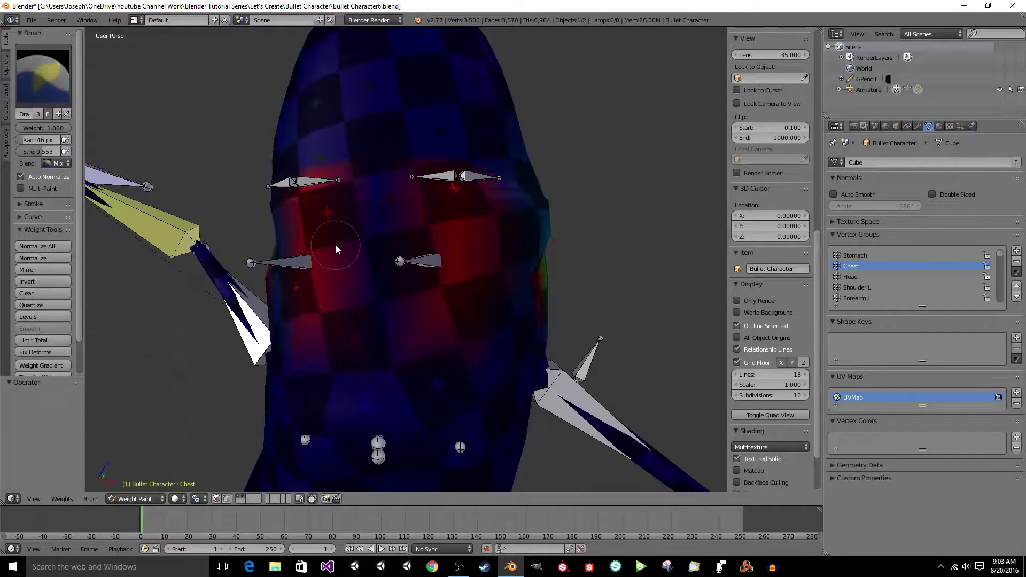
key("ctrl+s")
left_click(336, 245)
Pick the Chest bone again, try a dab of weight between the eyes, and undo it.
mouse_move(335, 244)
middle_mouse_down()
mouse_move(366, 246)
mouse_move(354, 246)
mouse_move(362, 257)
mouse_move(297, 311)
mouse_move(348, 284)
mouse_move(366, 258)
middle_mouse_up()
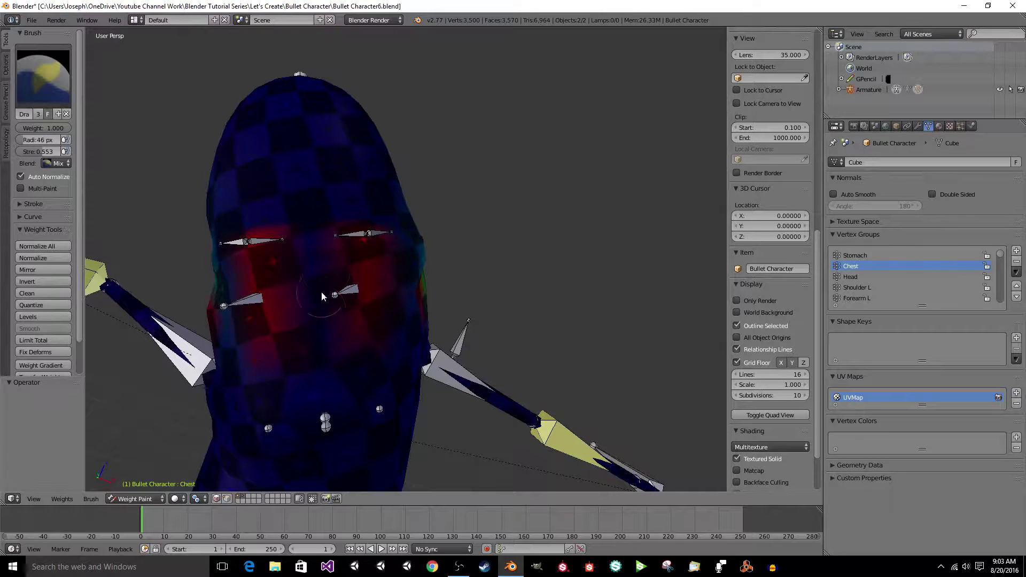
right_click(355, 292)
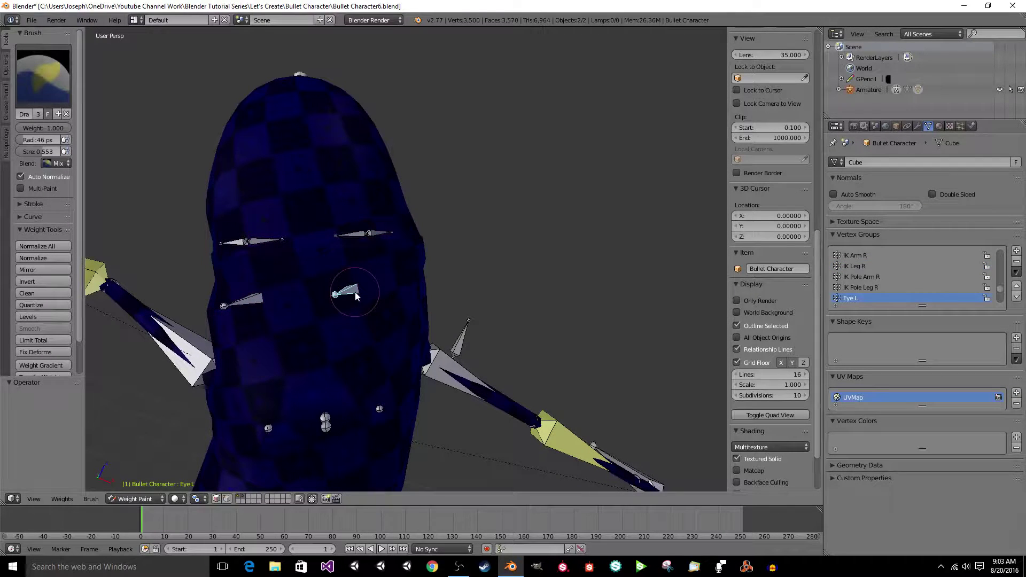
right_click(319, 273)
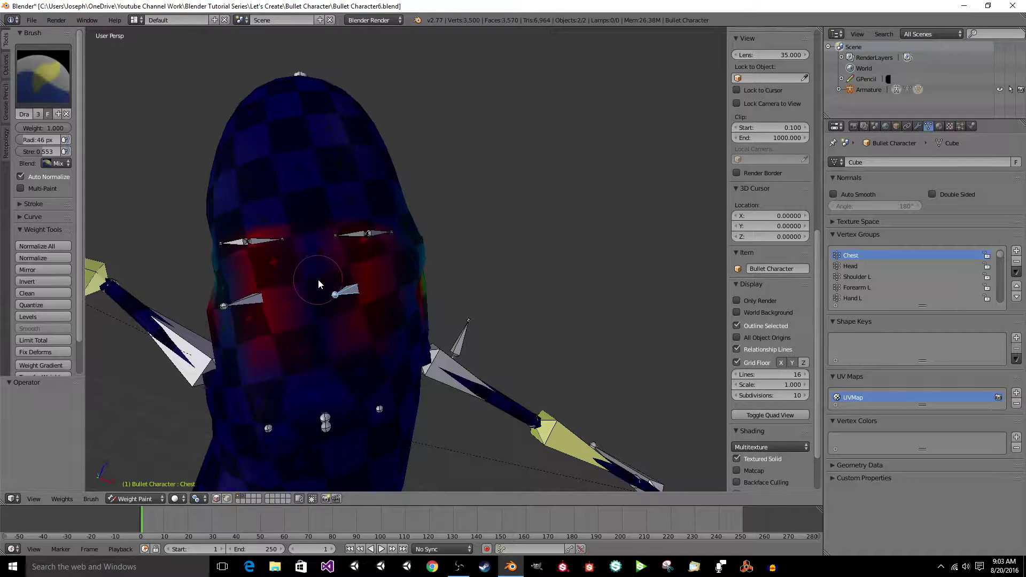
left_click(319, 282)
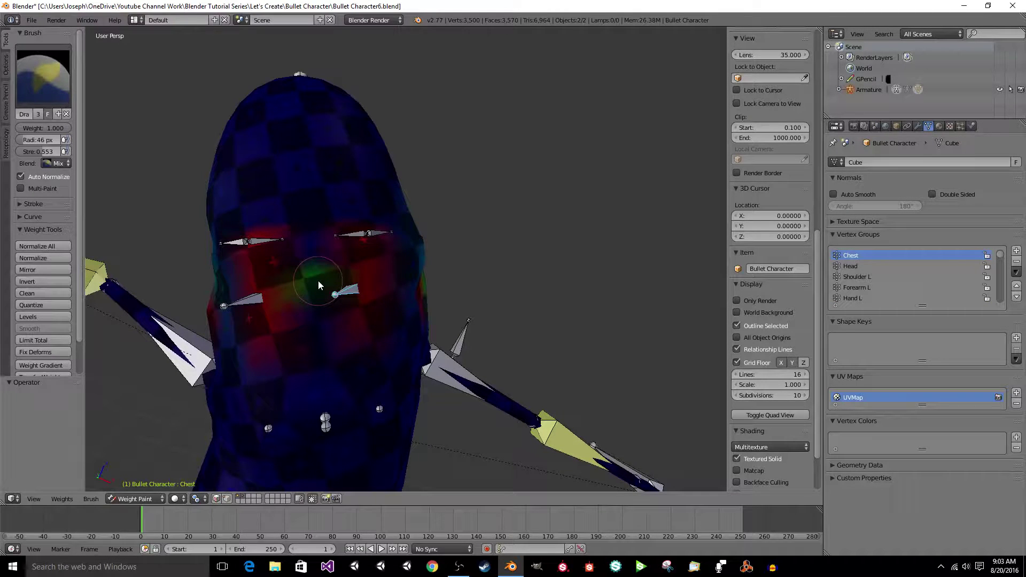
key("ctrl+z")
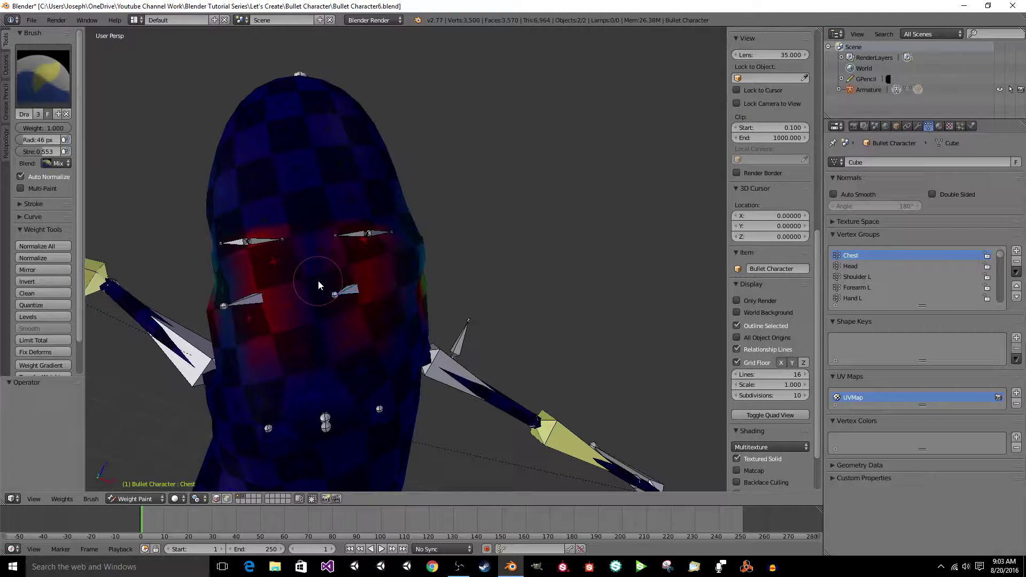
Test-rotate the Chest bone by about 37.5°, and examine the Eye R bone's weights in wireframe display.
middle_click_drag(406, 248, 461, 325)
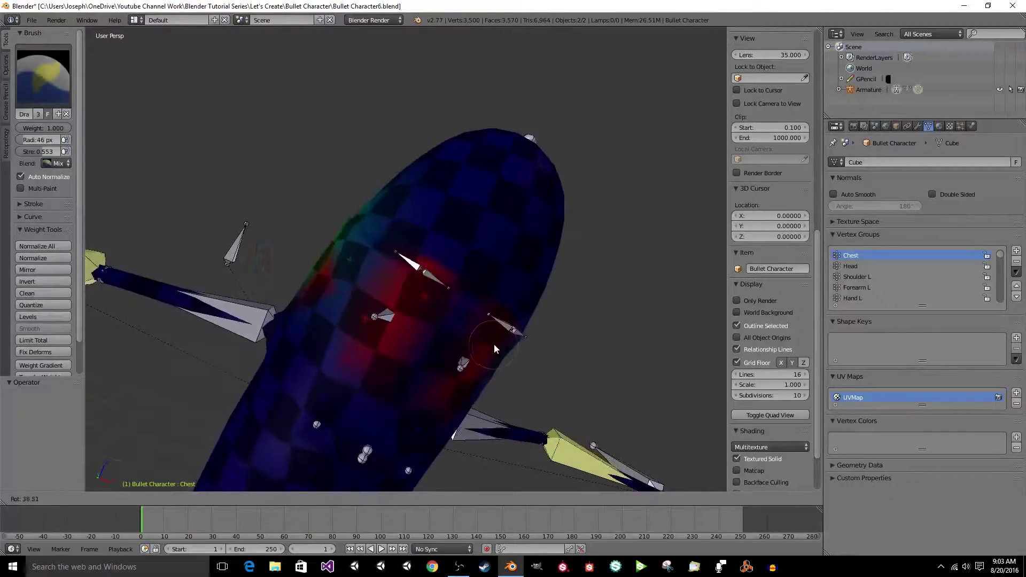
left_click(483, 345)
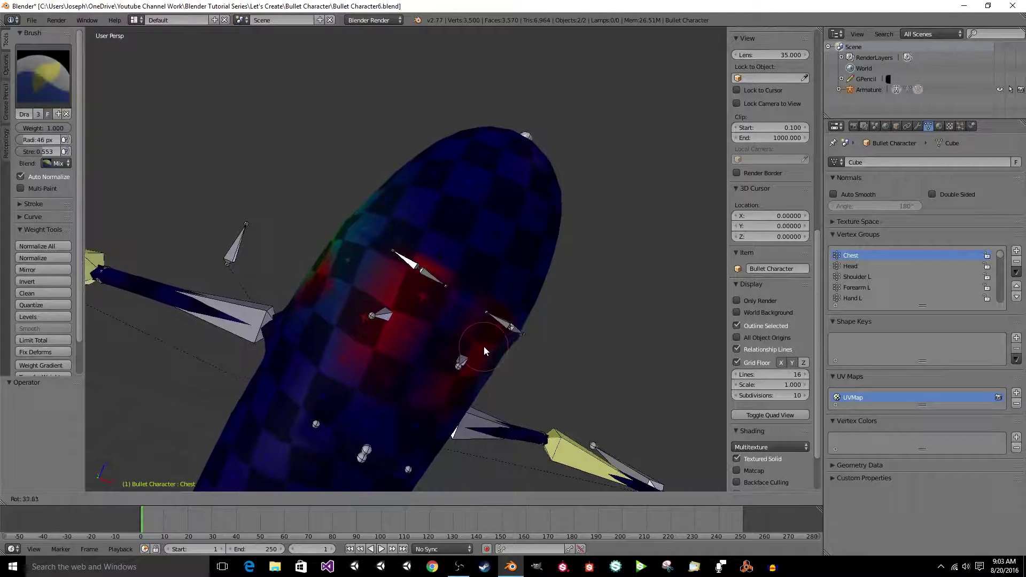
right_click(381, 315)
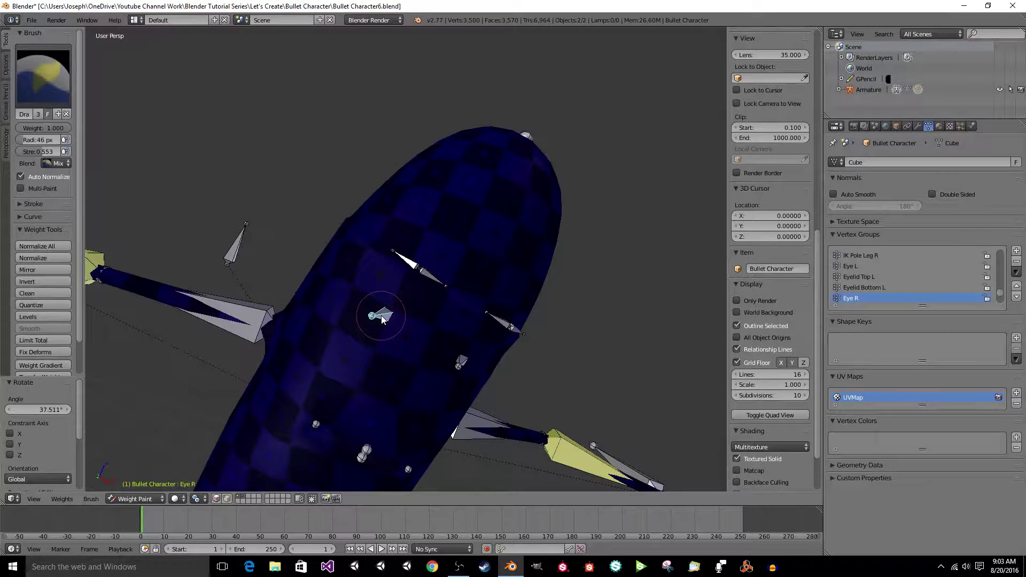
mouse_move(470, 326)
middle_mouse_down()
mouse_move(448, 305)
mouse_move(466, 239)
mouse_move(316, 184)
mouse_move(412, 217)
mouse_move(400, 216)
middle_mouse_up()
key("z")
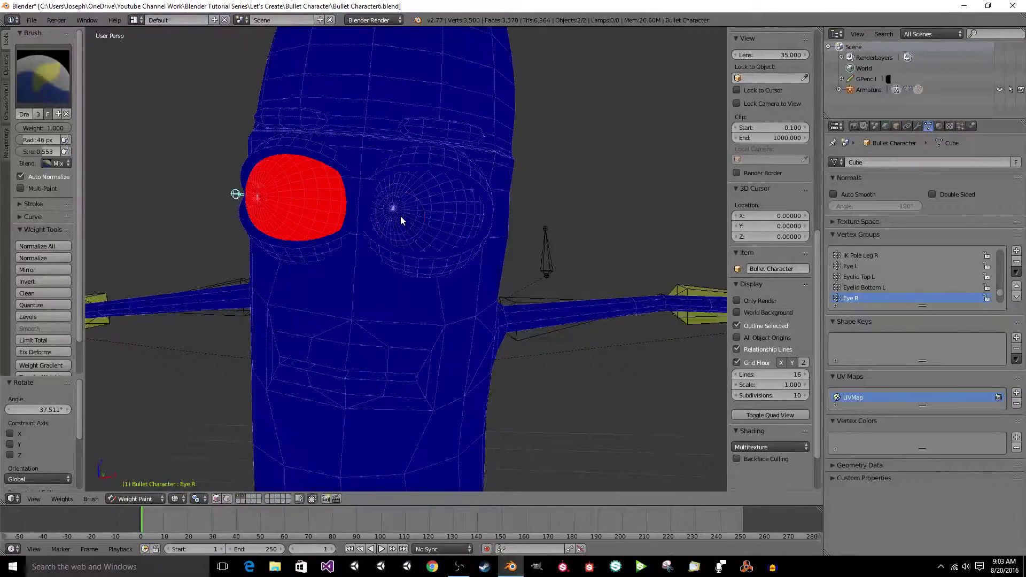
key("z")
key("z")
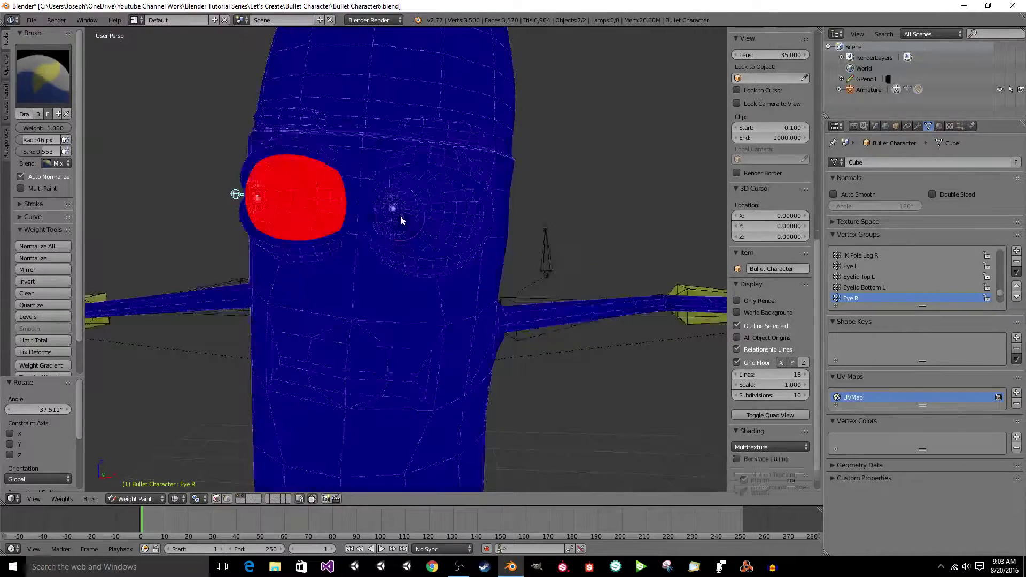
key("z")
middle_click_drag(399, 216, 364, 209)
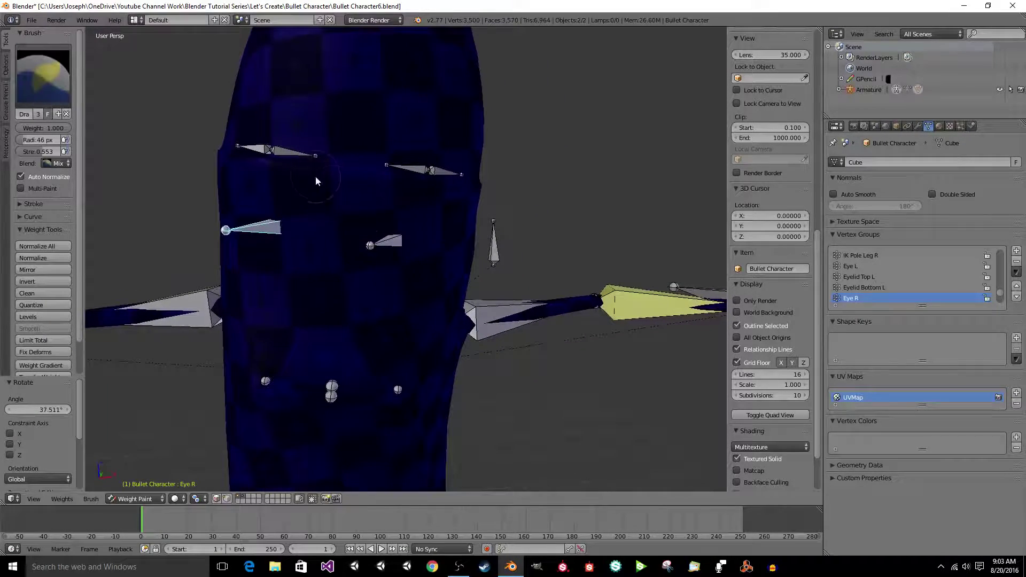
Try moving the two right eyebrow bones together, cancel the move, and make the Chest bone active again.
right_click(290, 155)
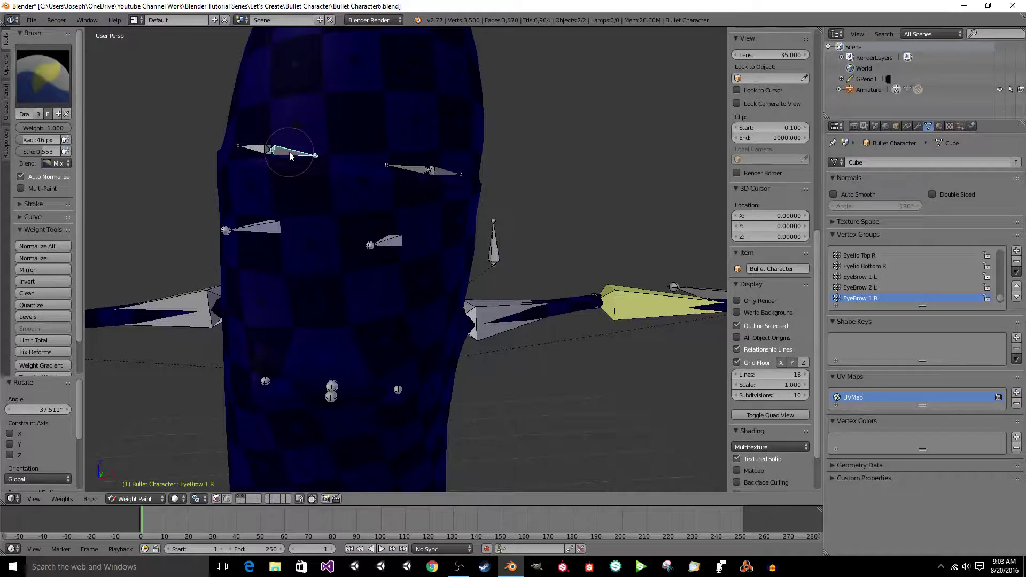
right_click(255, 146, "shift")
key("g")
right_click(328, 180)
right_click(348, 233)
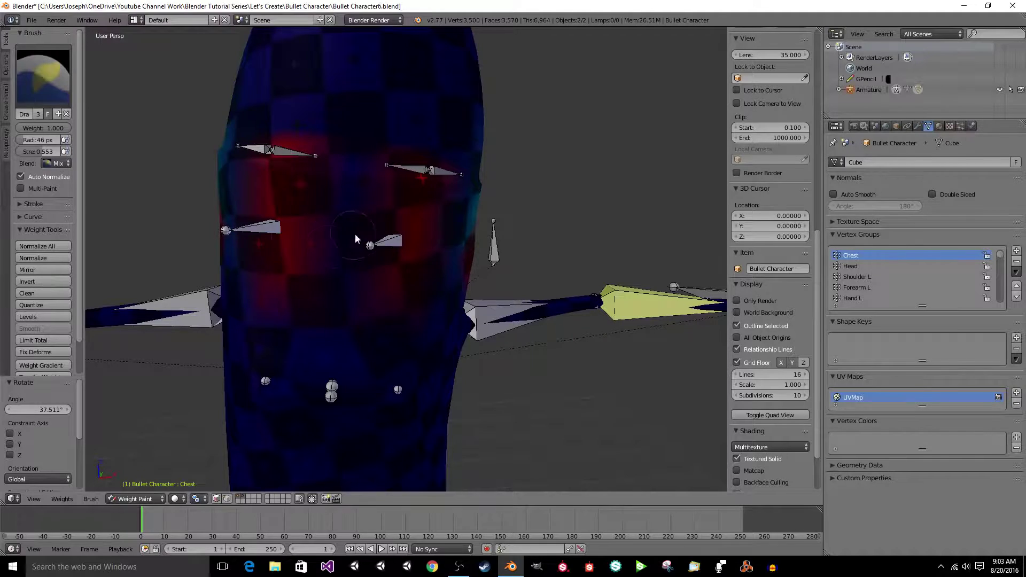
middle_click_drag(383, 236, 626, 275)
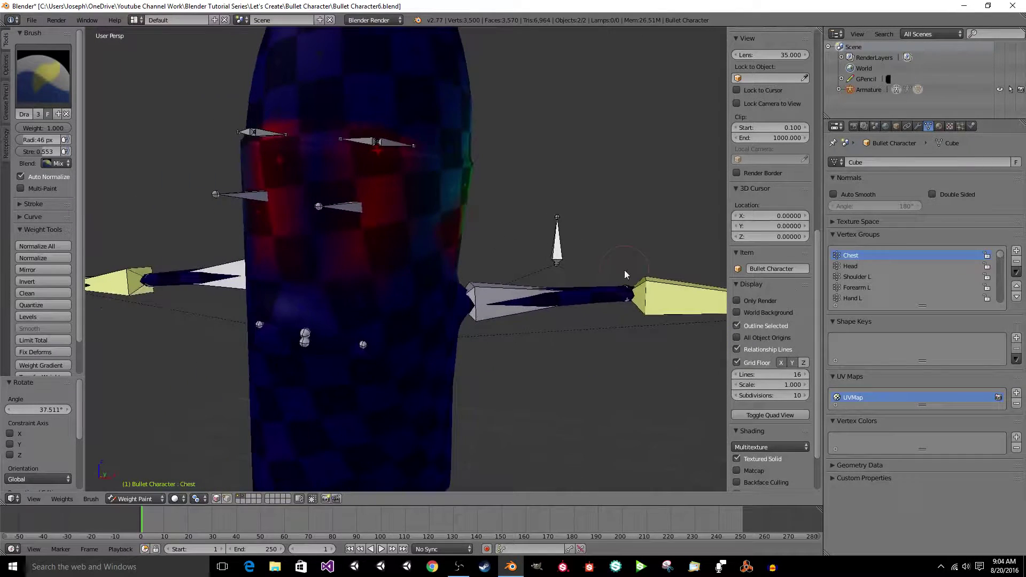
Leave Weight Paint mode, select the armature's left shoulder bone, and turn the armature's X-Ray display on and off again.
left_click(917, 127)
left_click(928, 126)
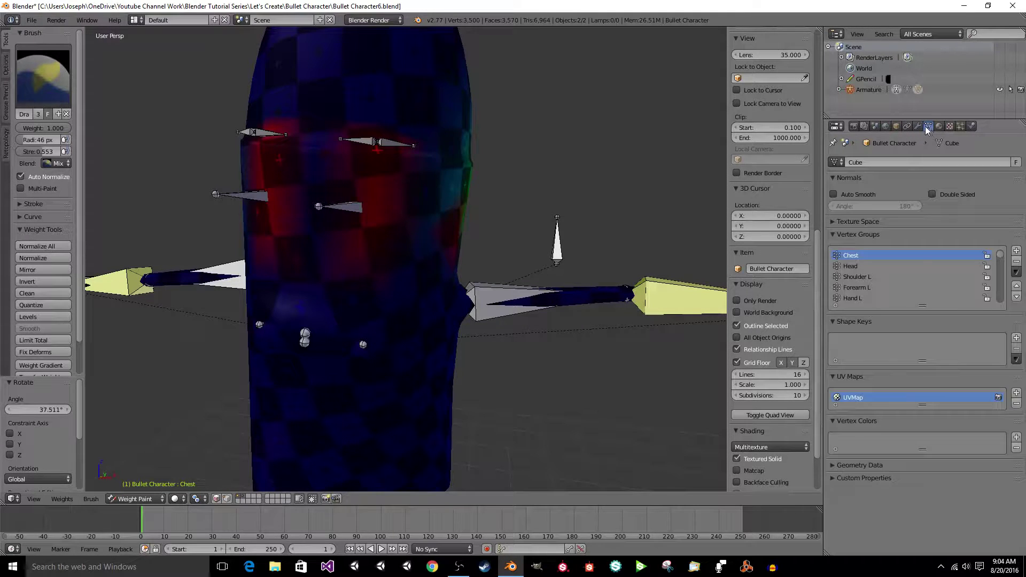
left_click(918, 126)
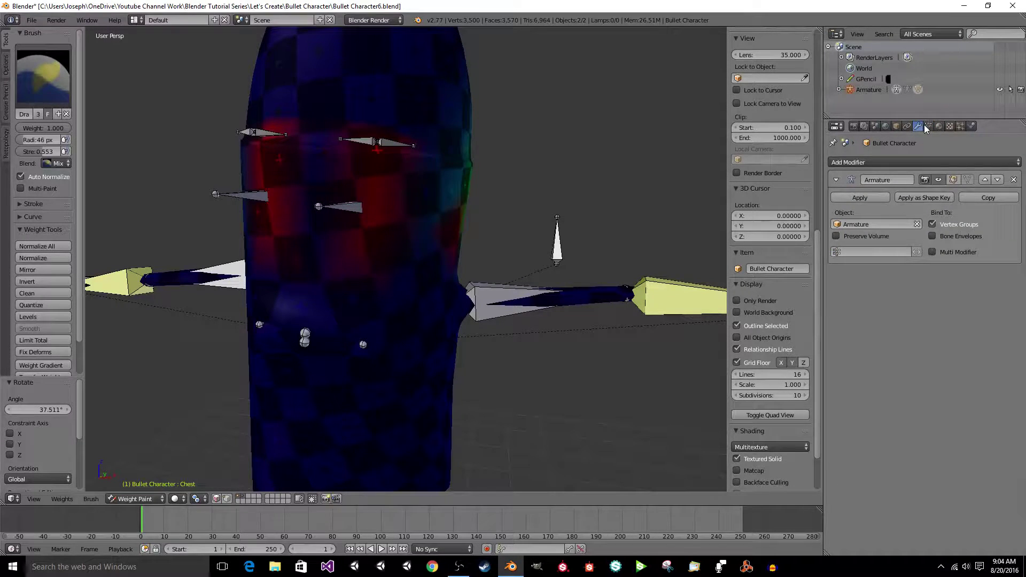
left_click(928, 127)
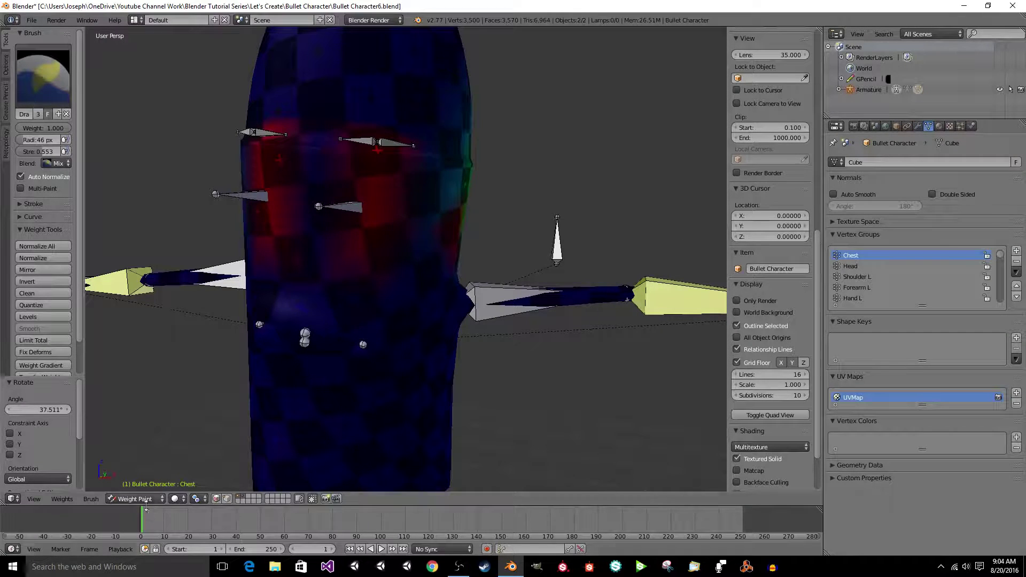
left_click(137, 486)
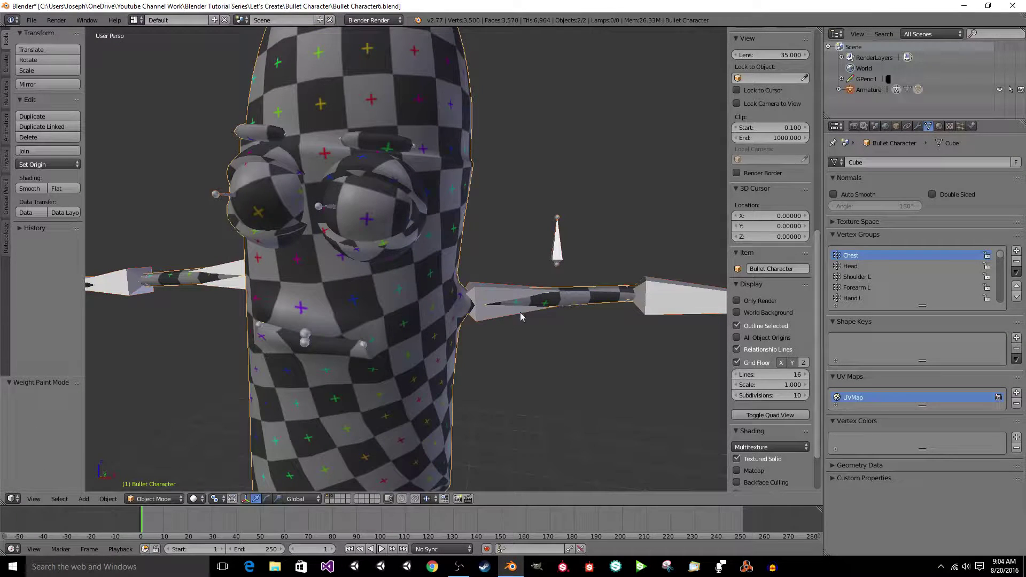
right_click(497, 292)
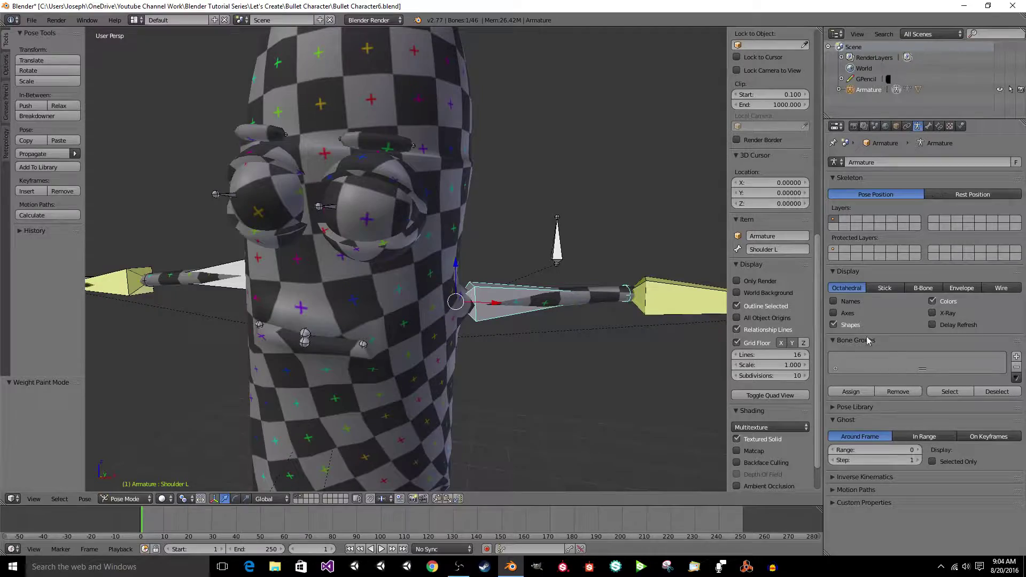
left_click(932, 313)
middle_click_drag(454, 267, 500, 297)
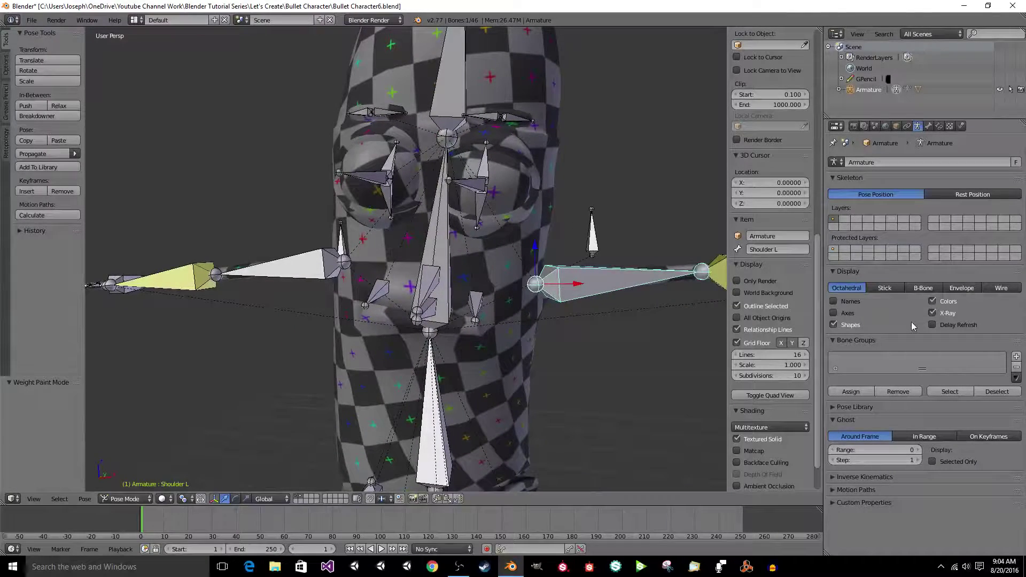
left_click(933, 313)
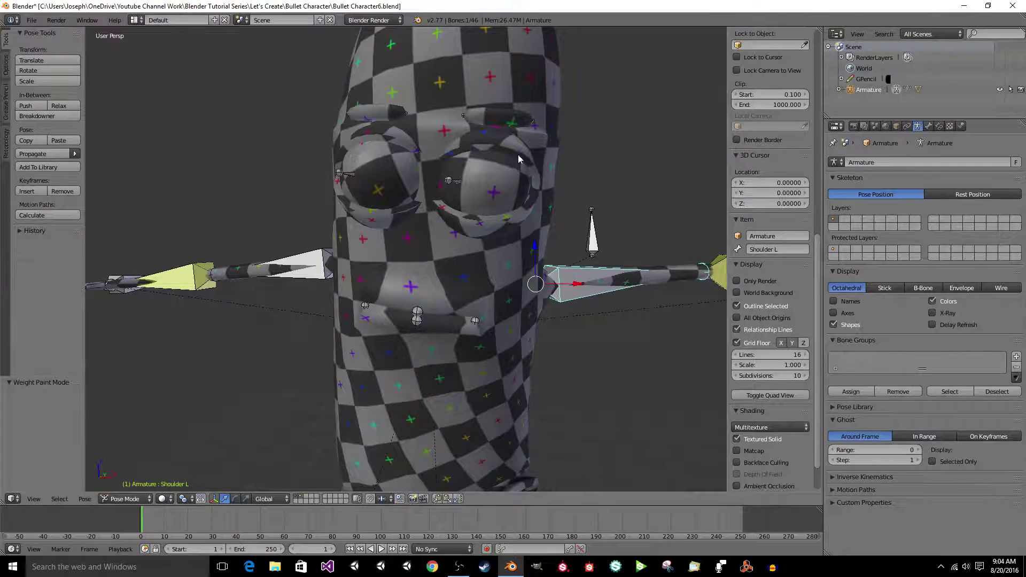
Select the bullet character mesh, return it to Weight Paint mode, and save the file over the existing version.
key("ctrl+Tab")
right_click(547, 155)
key("Tab")
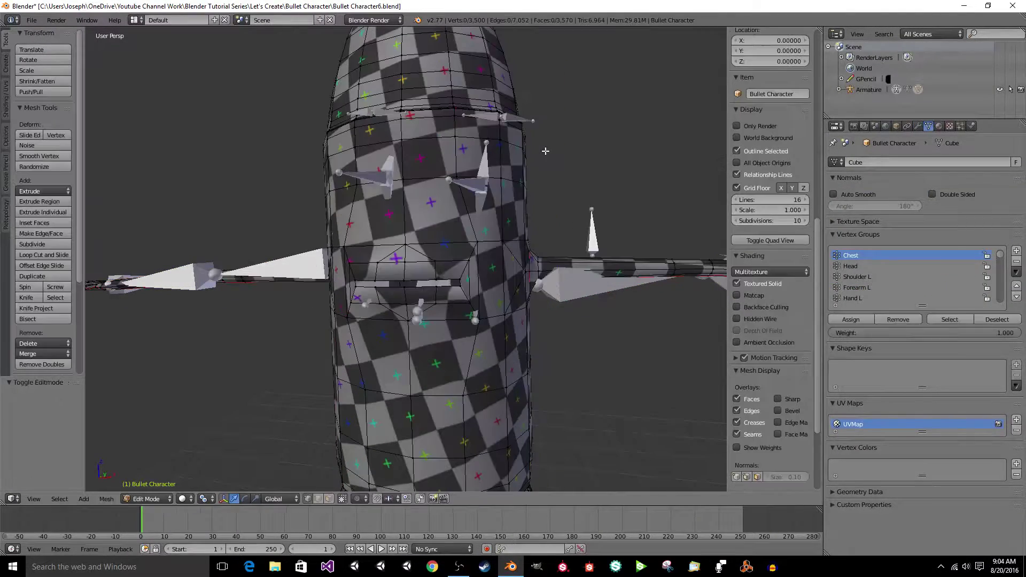
key("Tab")
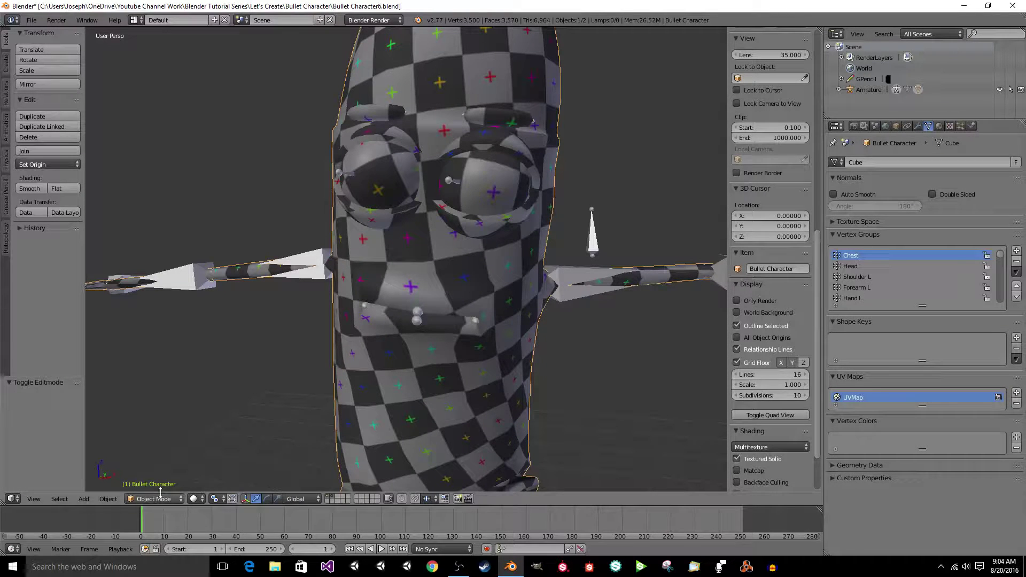
left_click(155, 439)
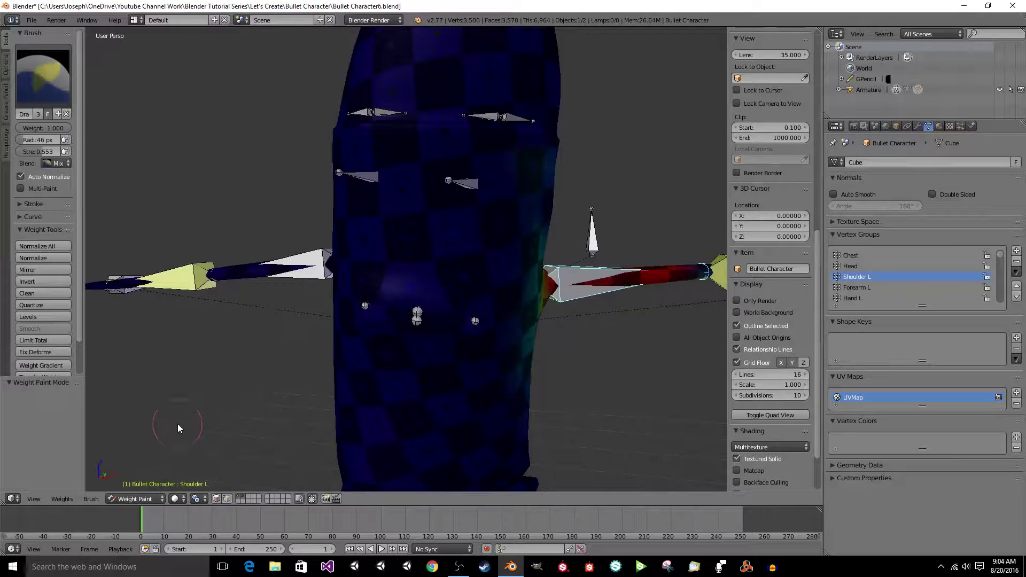
key("ctrl+s")
left_click(214, 392)
middle_click_drag(214, 393, 341, 243)
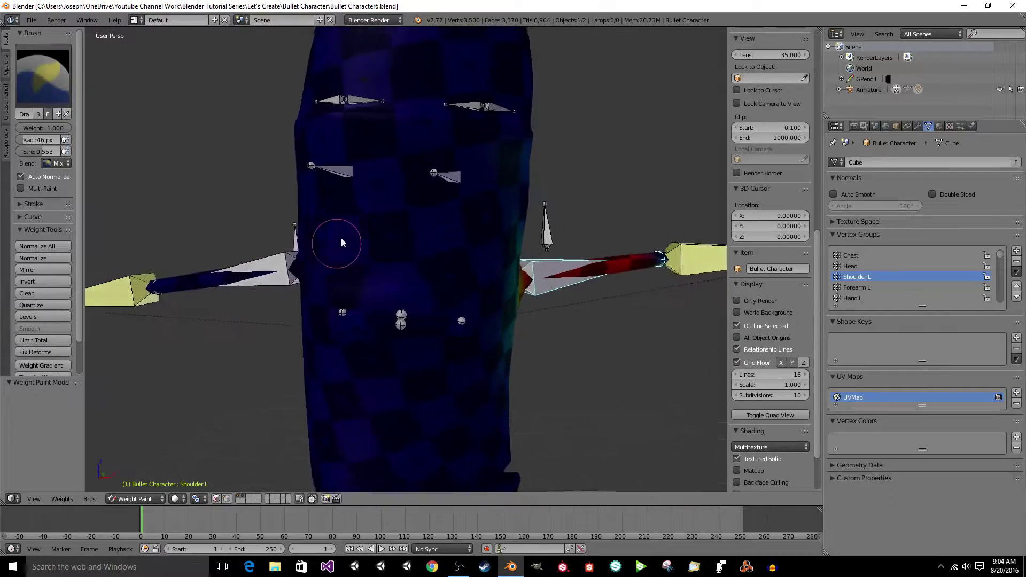
Make the Chest bone active and test-rotate it by about 36.5°, followed by about -7° around global Y.
right_click(415, 199, "ctrl")
key("r")
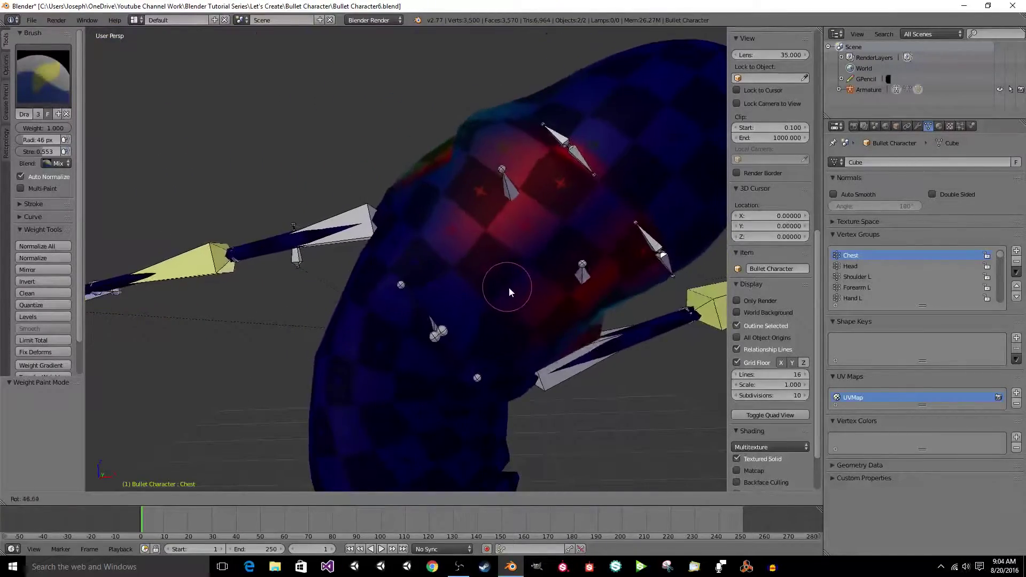
mouse_move(504, 265)
middle_mouse_down()
mouse_move(502, 284)
mouse_move(440, 337)
mouse_move(432, 328)
mouse_move(426, 281)
mouse_move(472, 273)
mouse_move(456, 231)
mouse_move(458, 286)
mouse_move(505, 297)
mouse_move(520, 268)
mouse_move(486, 258)
mouse_move(522, 263)
middle_mouse_up()
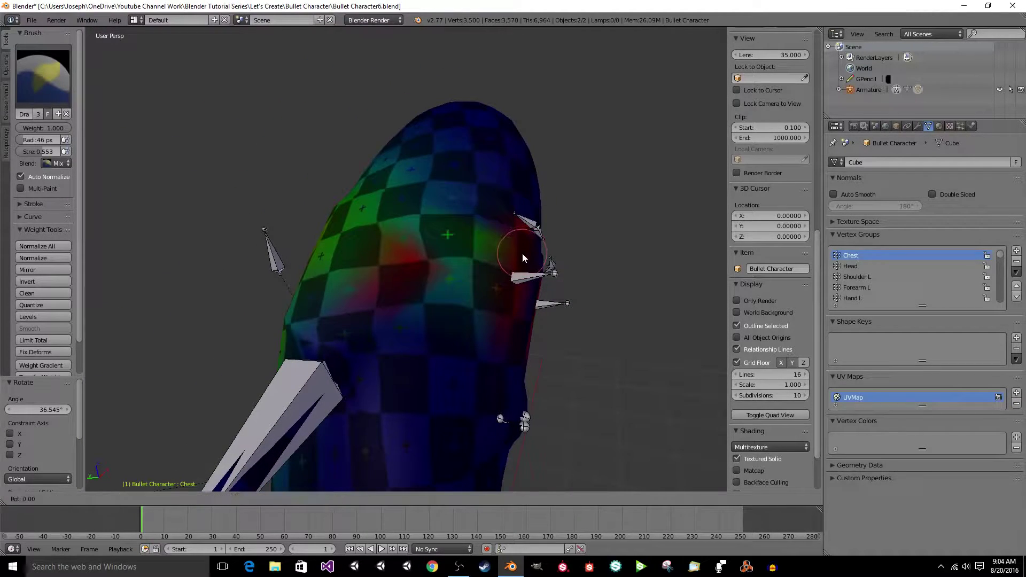
key("y")
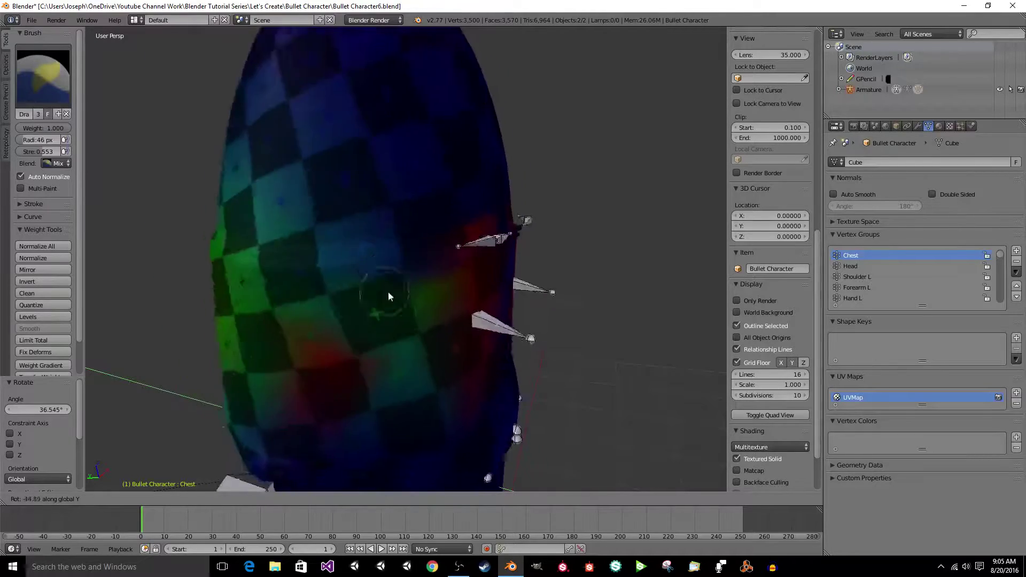
left_click(457, 305)
Rotate the Chest bone further to bend the upper body far over and expose the weights on its side.
scroll(458, 306, "up", 4)
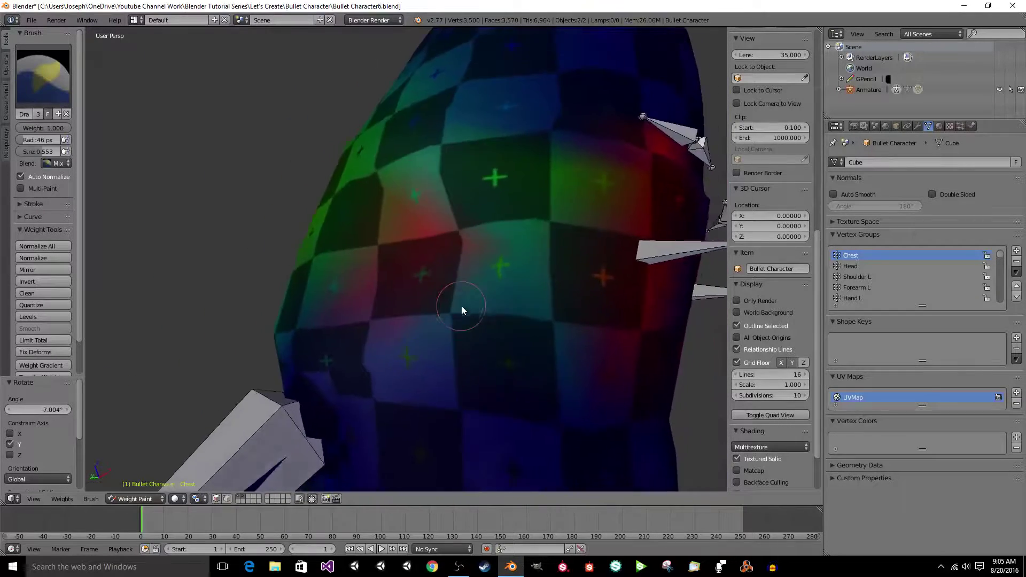
scroll(461, 305, "down", 6)
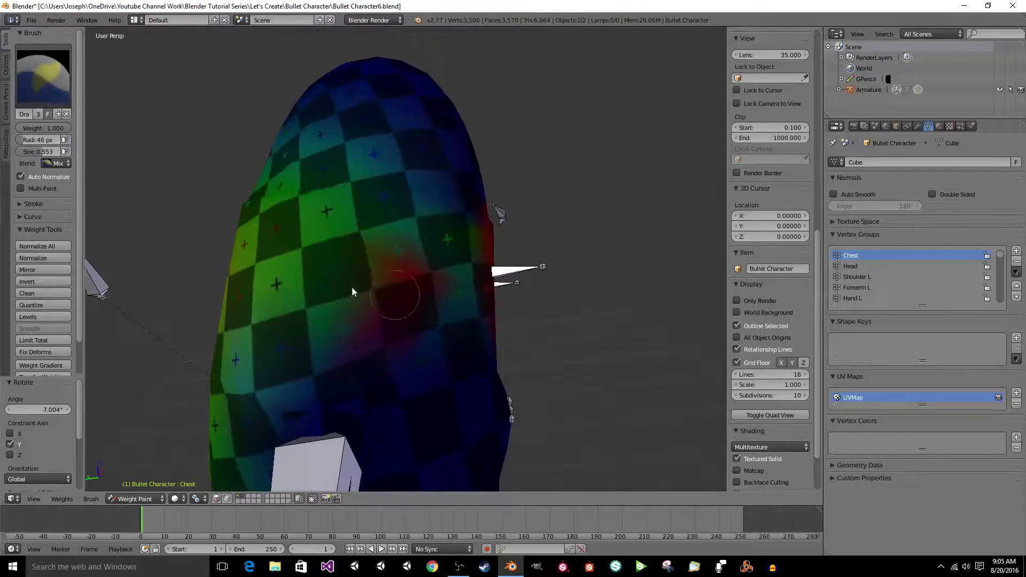
key("r")
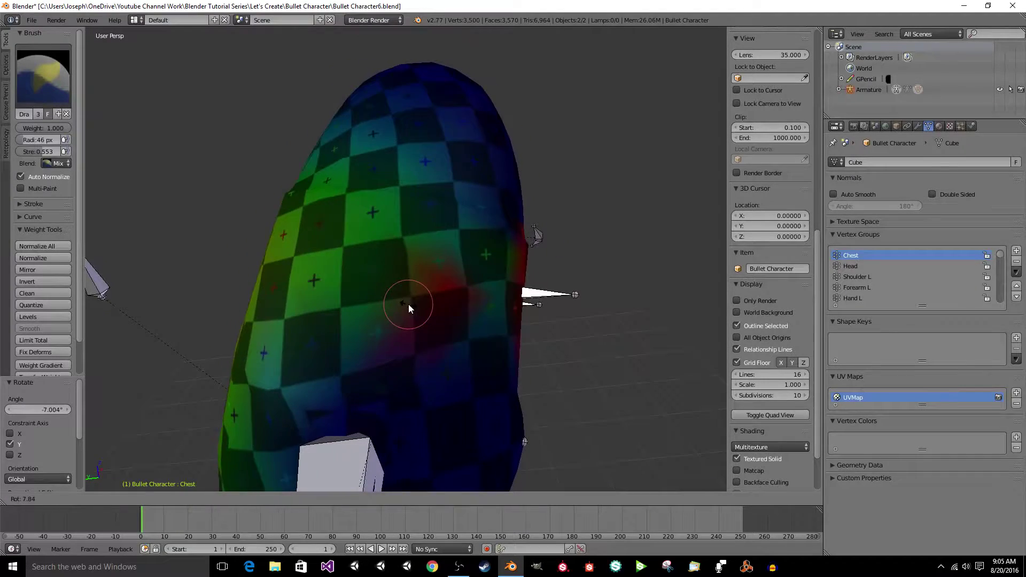
key("g")
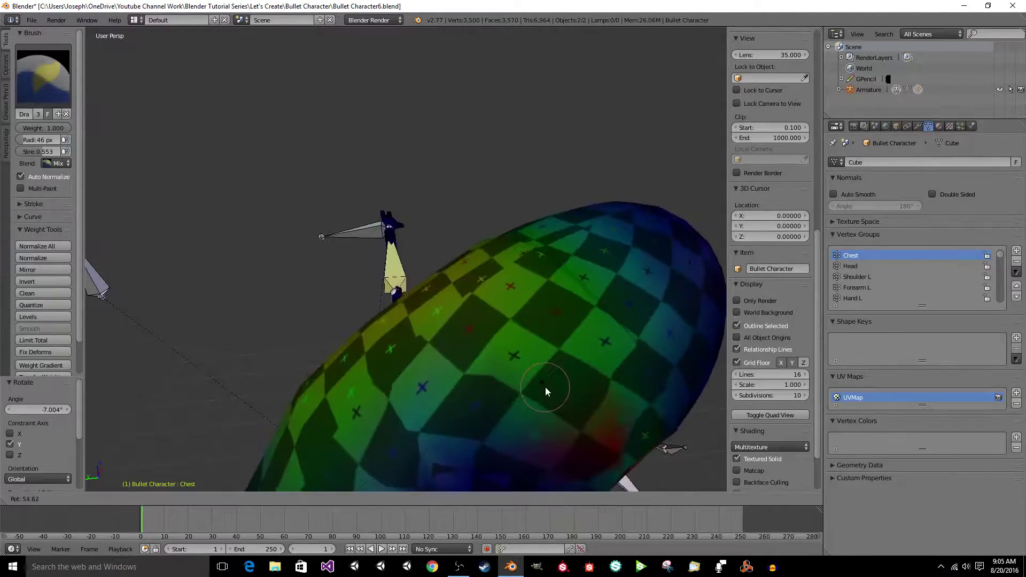
left_click(566, 400)
key("KP_6")
key("KP_6")
key("KP_6")
key("KP_6")
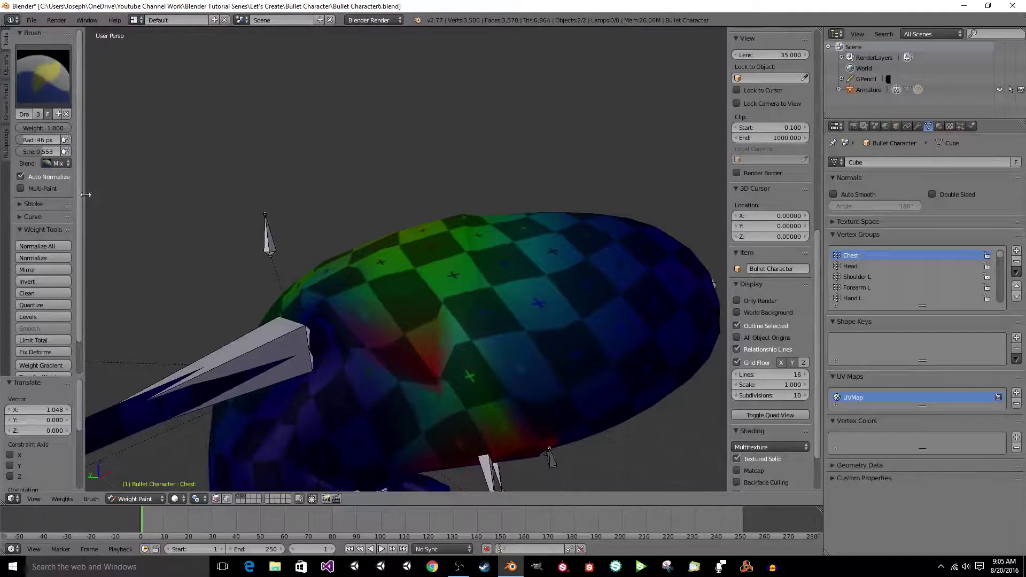
Set the brush radius to 97 px and use the Subtract brush to lower the Chest weight on the red side patch.
left_click(32, 82)
left_click(174, 149)
key("f")
left_click(477, 350)
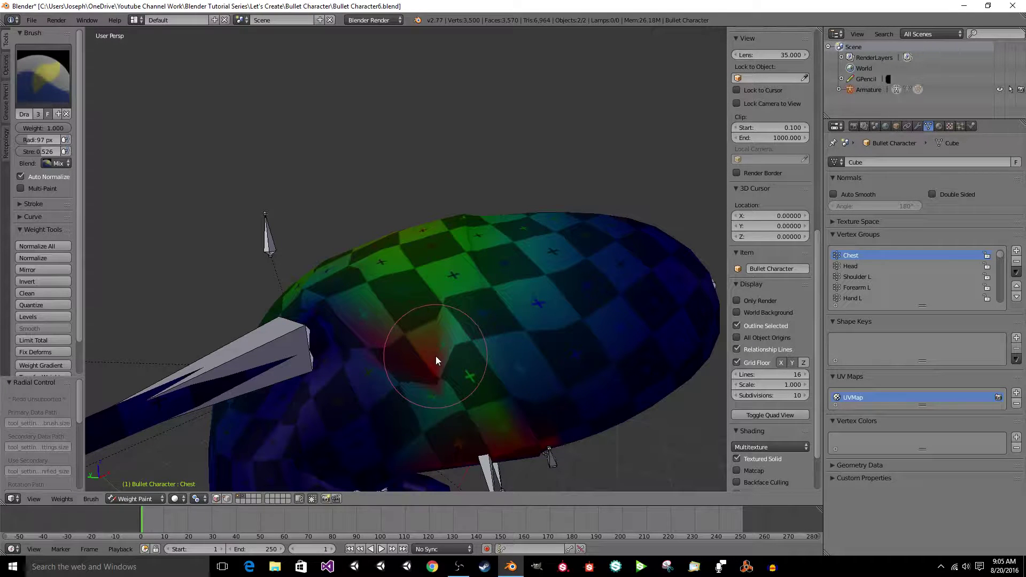
left_click(47, 75)
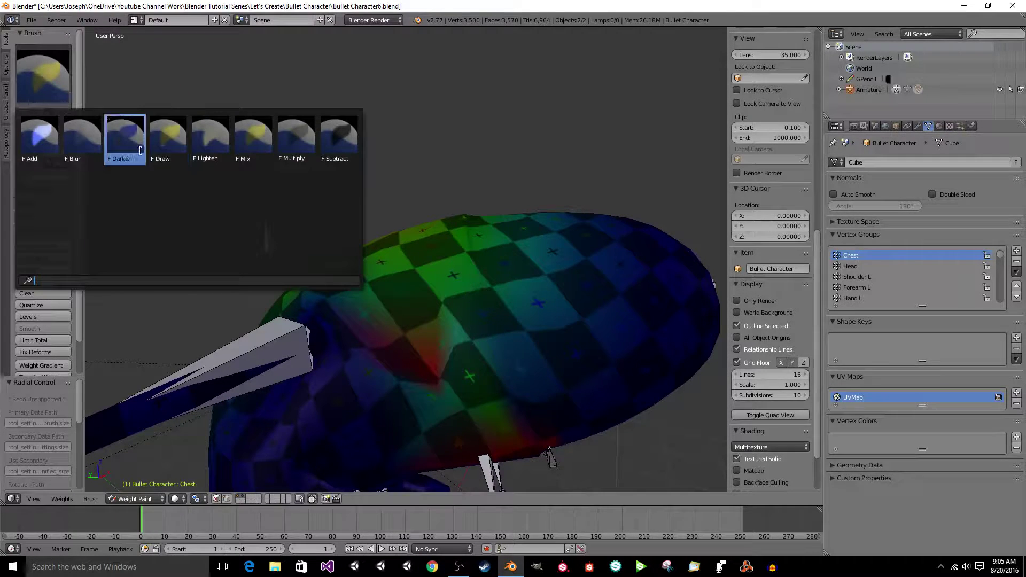
left_click(339, 137)
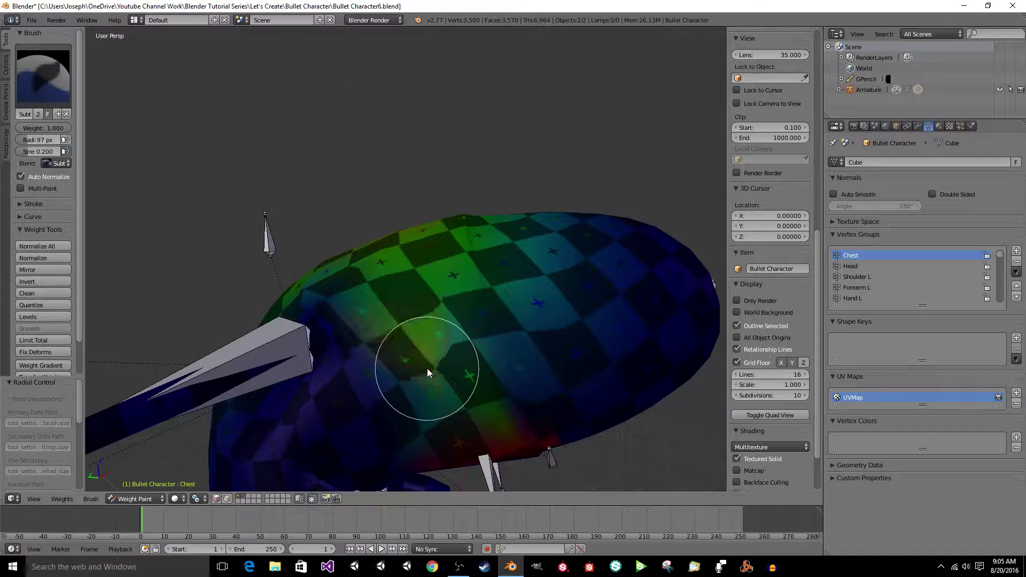
Check the Chest weights around the face and straighten the upper body by rotating the Chest bone about -36.8°.
mouse_move(417, 218)
middle_mouse_down()
mouse_move(263, 206)
mouse_move(305, 235)
mouse_move(323, 196)
mouse_move(312, 210)
middle_mouse_up()
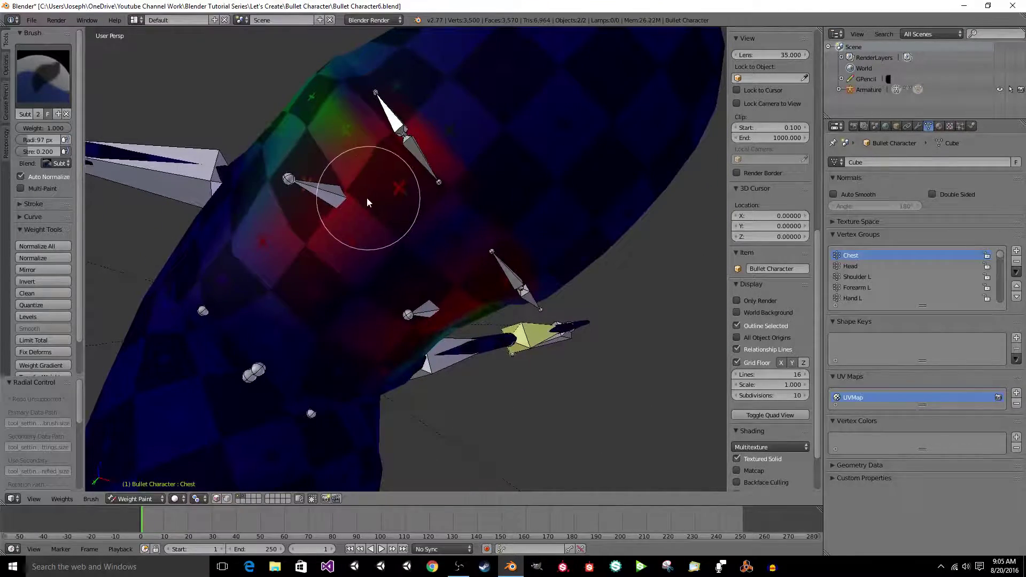
mouse_move(329, 248)
middle_mouse_down()
mouse_move(367, 182)
mouse_move(381, 203)
mouse_move(321, 189)
mouse_move(284, 194)
mouse_move(339, 214)
mouse_move(273, 209)
mouse_move(275, 196)
mouse_move(261, 213)
mouse_move(419, 201)
mouse_move(513, 256)
mouse_move(438, 275)
mouse_move(455, 275)
middle_mouse_up()
scroll(463, 275, "down", 8)
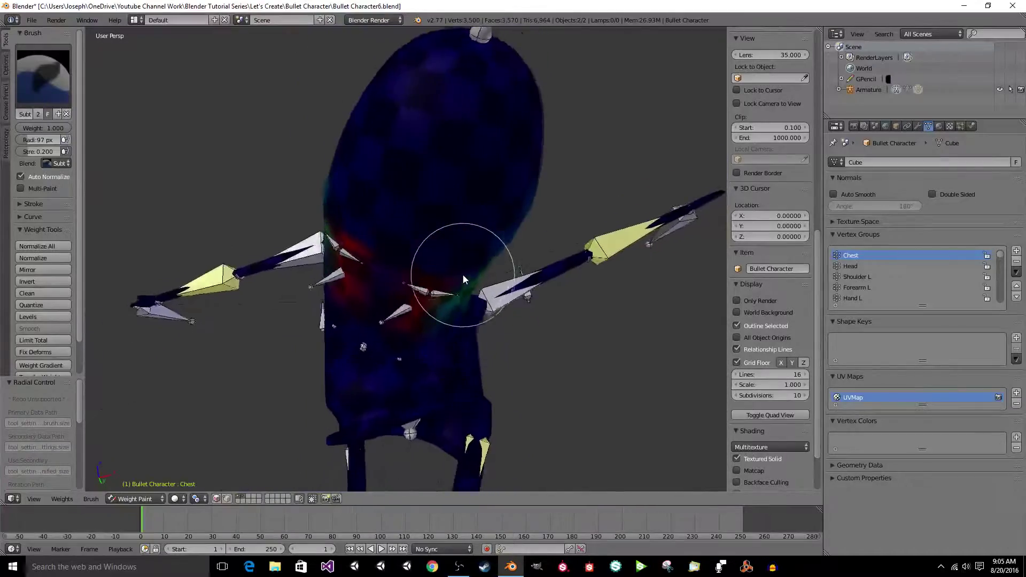
scroll(463, 275, "up", 7)
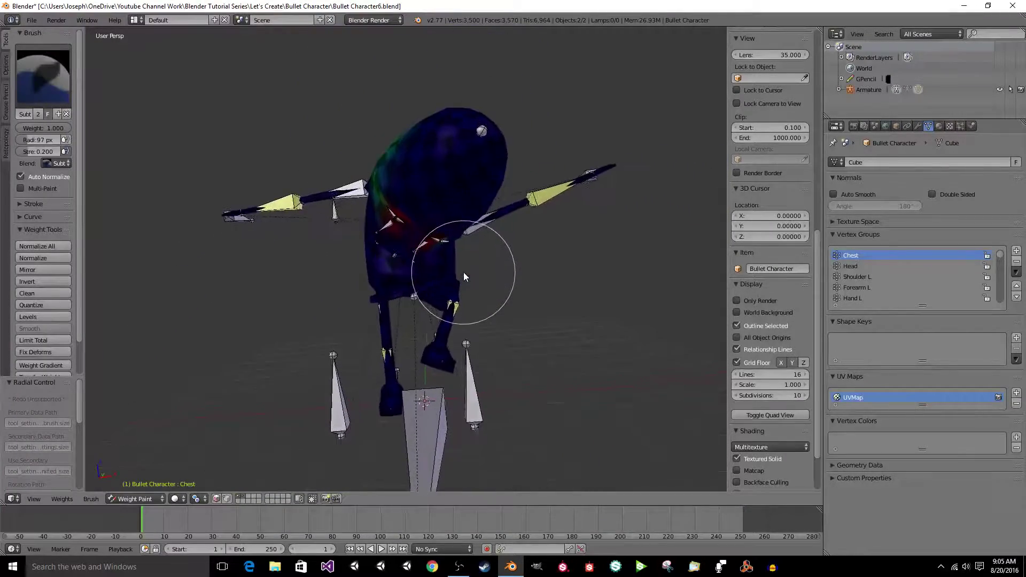
scroll(560, 294, "down", 4)
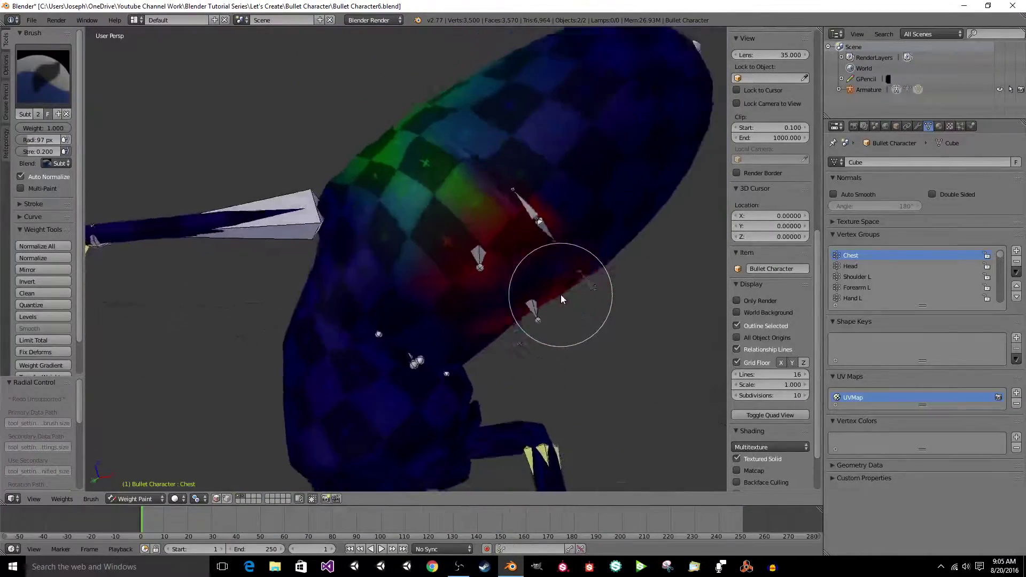
key("r")
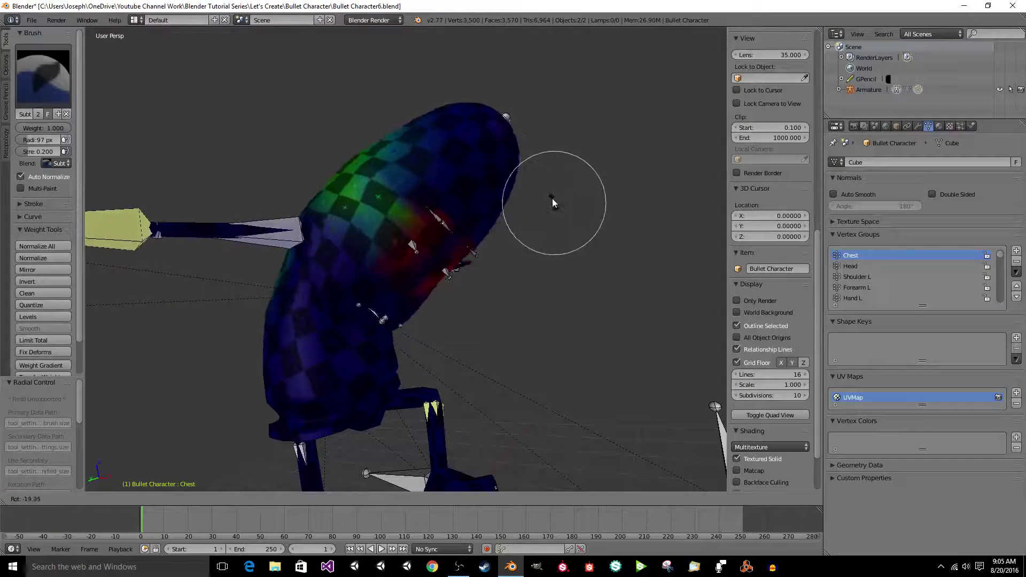
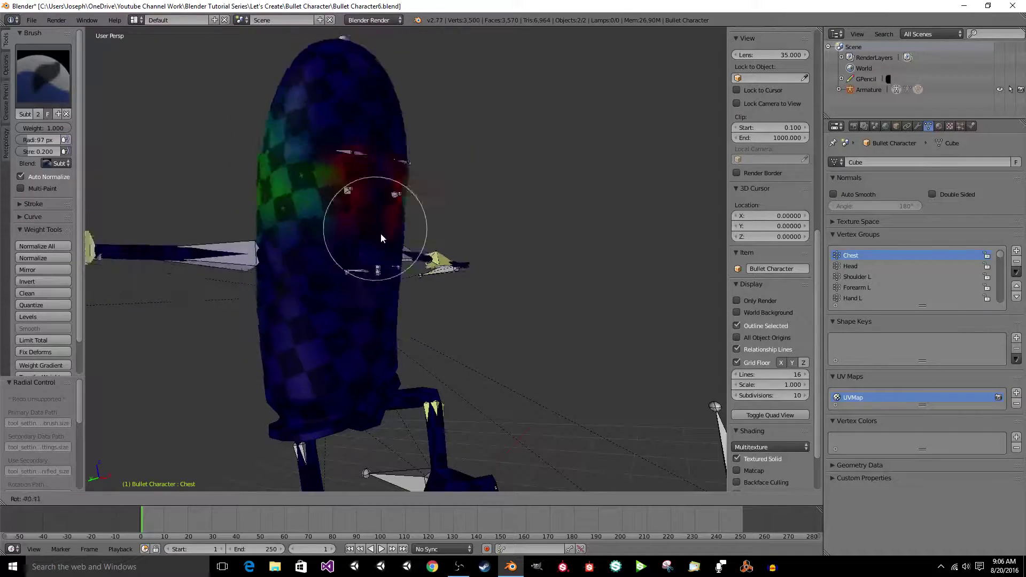
left_click(403, 239)
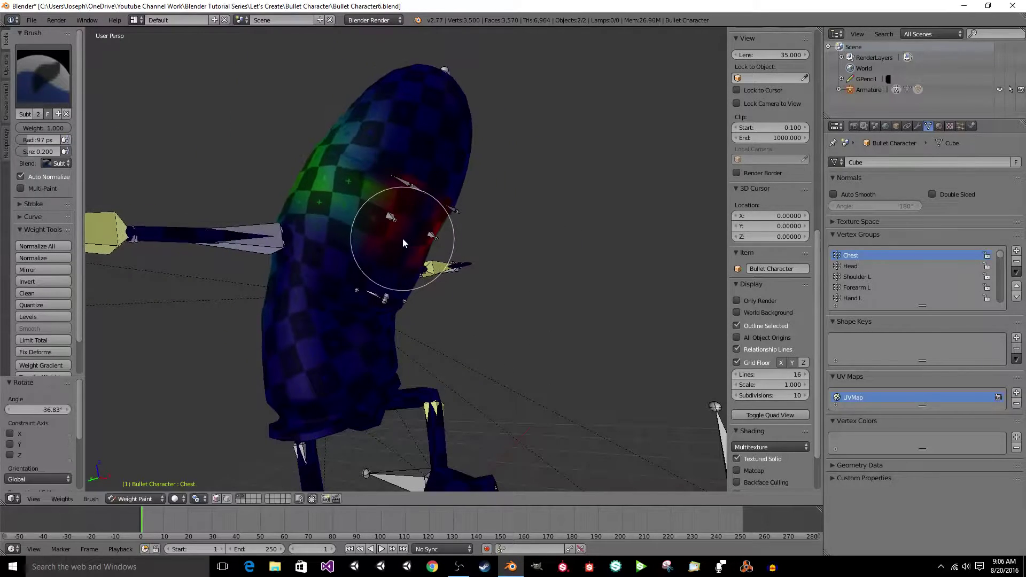
Switch to the Draw brush and paint more Chest weight onto the area between and around the eyes.
scroll(402, 239, "up", 4)
middle_click_drag(401, 239, 398, 247)
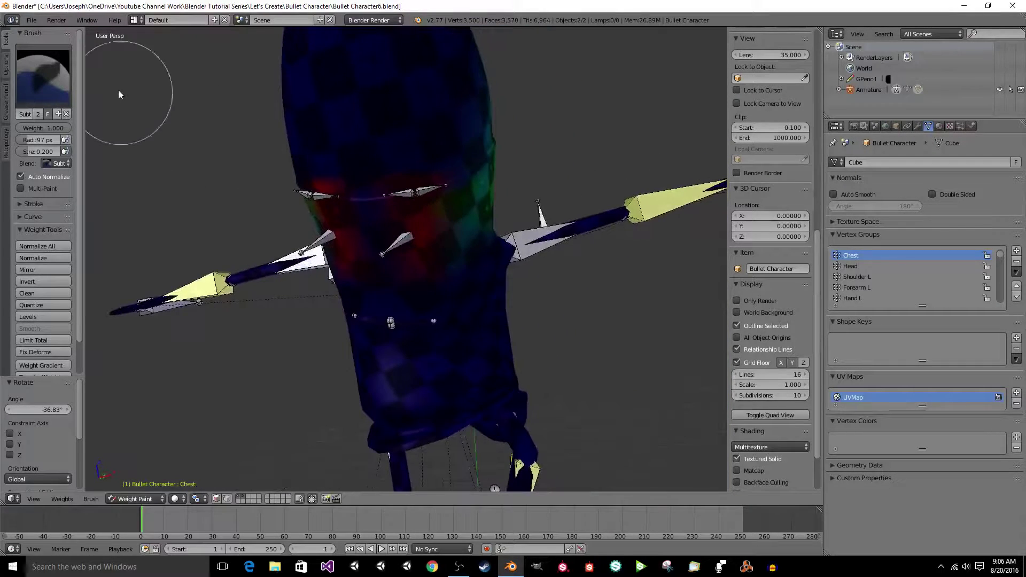
left_click(69, 80)
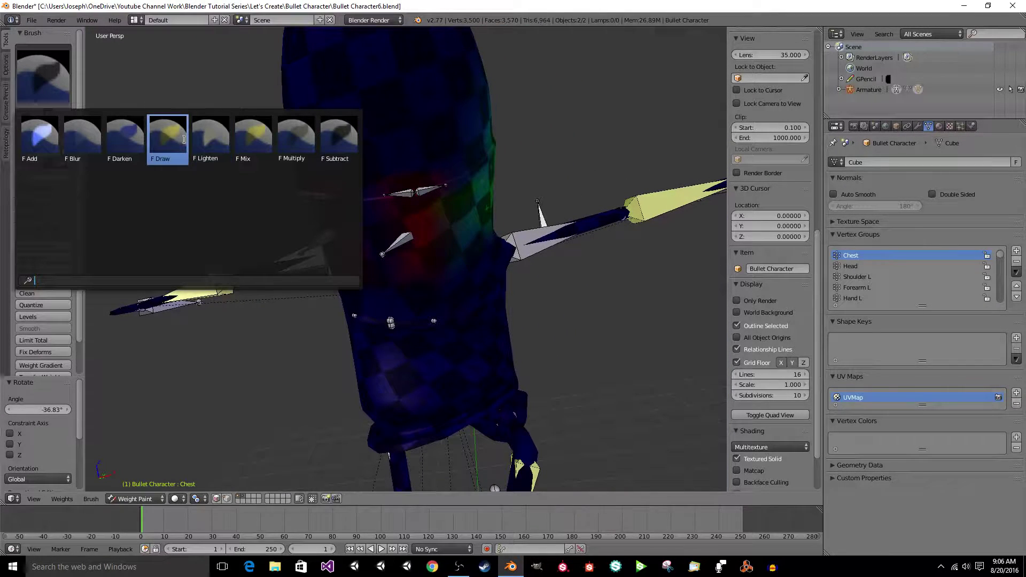
left_click(162, 135)
mouse_move(165, 138)
middle_mouse_down()
mouse_move(378, 339)
mouse_move(394, 202)
mouse_move(361, 206)
middle_mouse_up()
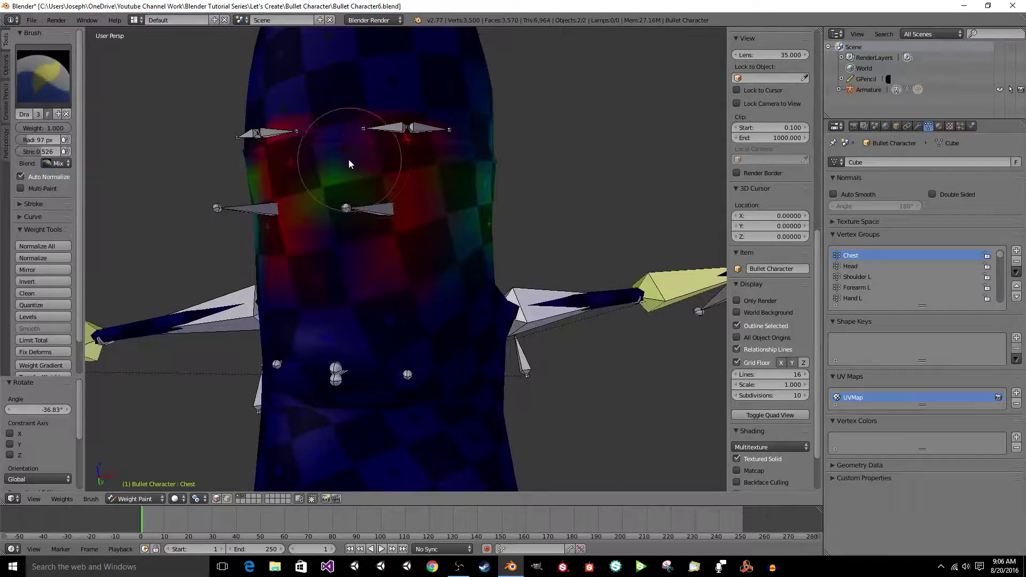
mouse_move(349, 162)
left_mouse_down()
mouse_move(353, 219)
mouse_move(332, 283)
mouse_move(435, 252)
left_mouse_up()
Test the painted face weights by rotating the Chest bone about 15.7°.
mouse_move(434, 251)
middle_mouse_down()
mouse_move(405, 259)
mouse_move(443, 206)
mouse_move(397, 269)
middle_mouse_up()
mouse_move(418, 302)
middle_mouse_down()
mouse_move(435, 299)
mouse_move(430, 278)
mouse_move(452, 264)
middle_mouse_up()
key("r")
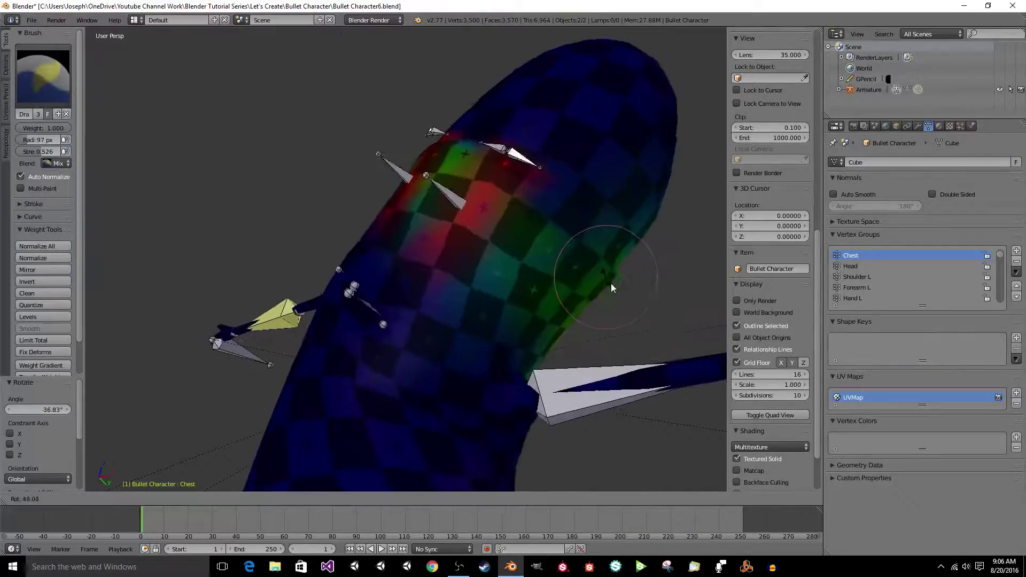
left_click(524, 208)
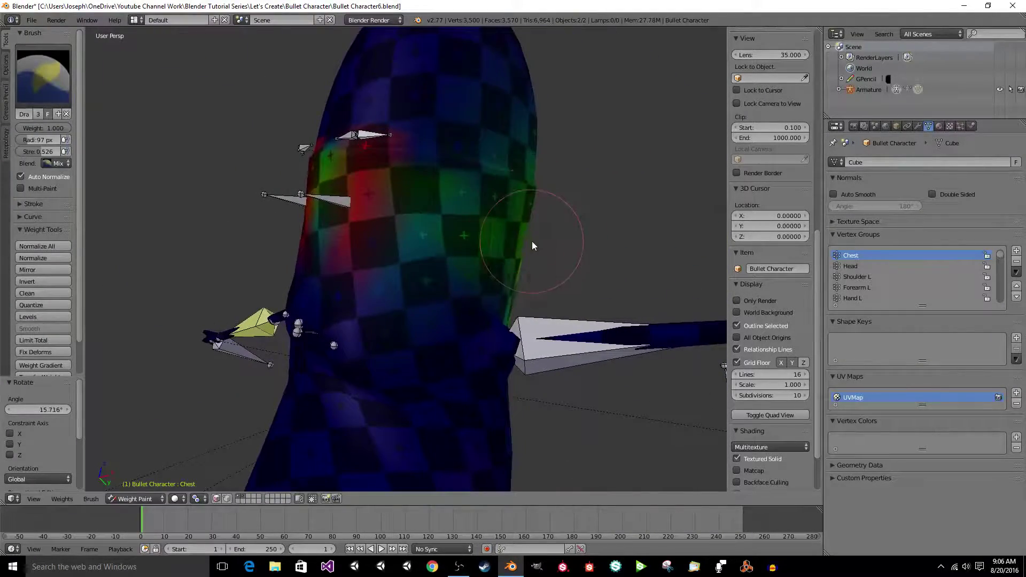
Rotate the Chest bone about 11.9° around global Z, and tilt it freely in the view by about -21°.
middle_click_drag(531, 241, 499, 301)
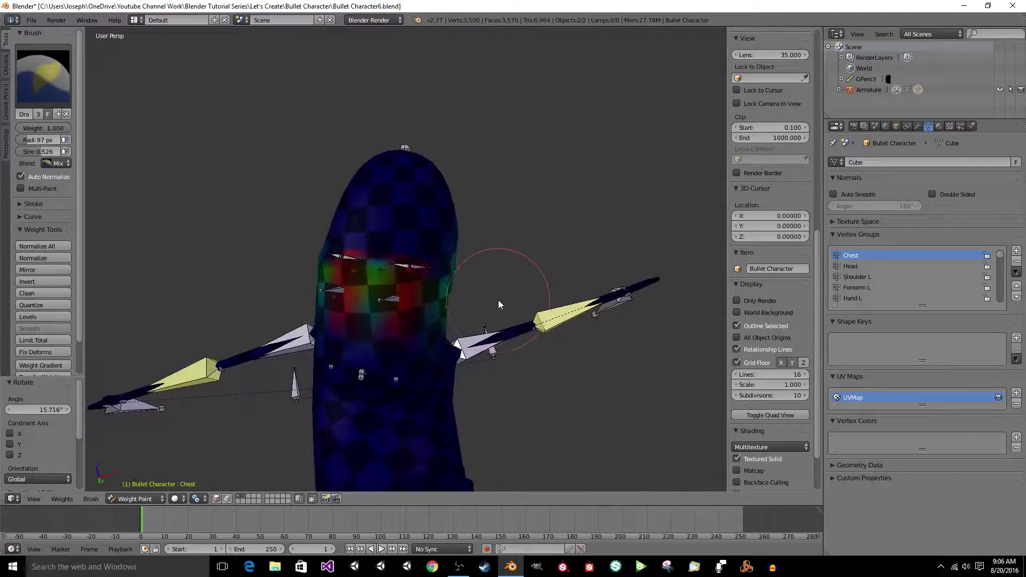
key("r")
key("z")
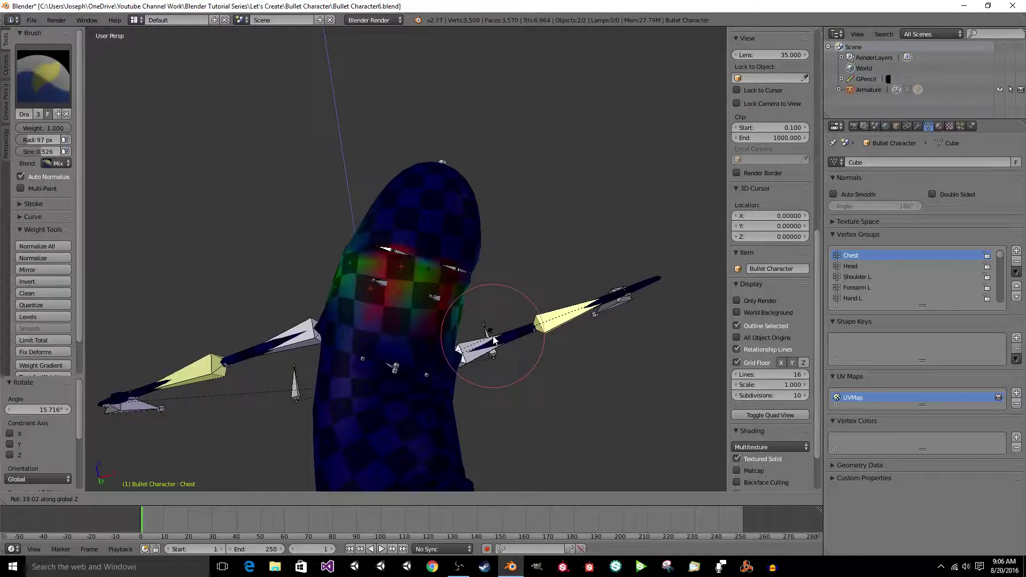
left_click(490, 312)
key("r")
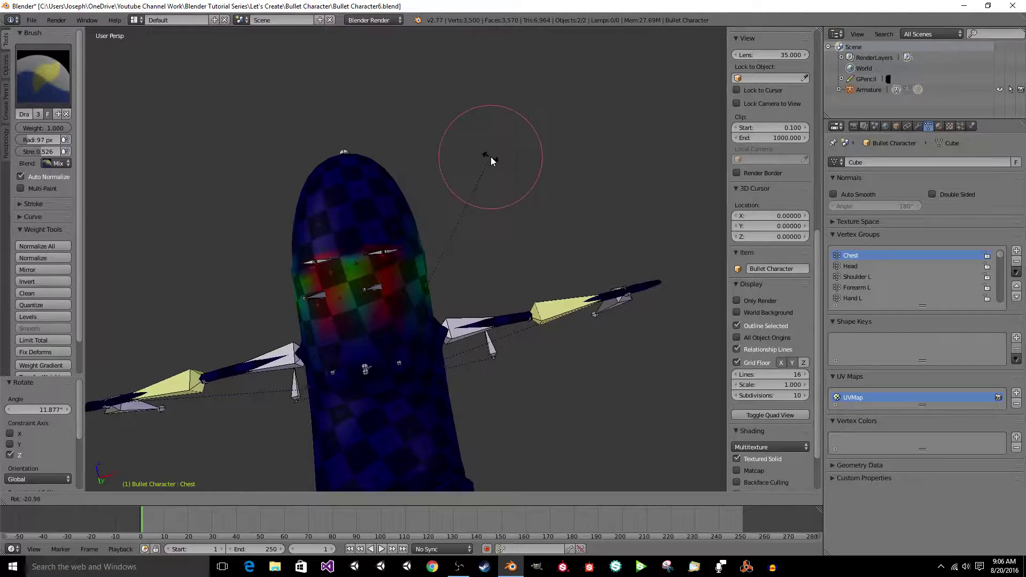
middle_click_drag(488, 192, 483, 277)
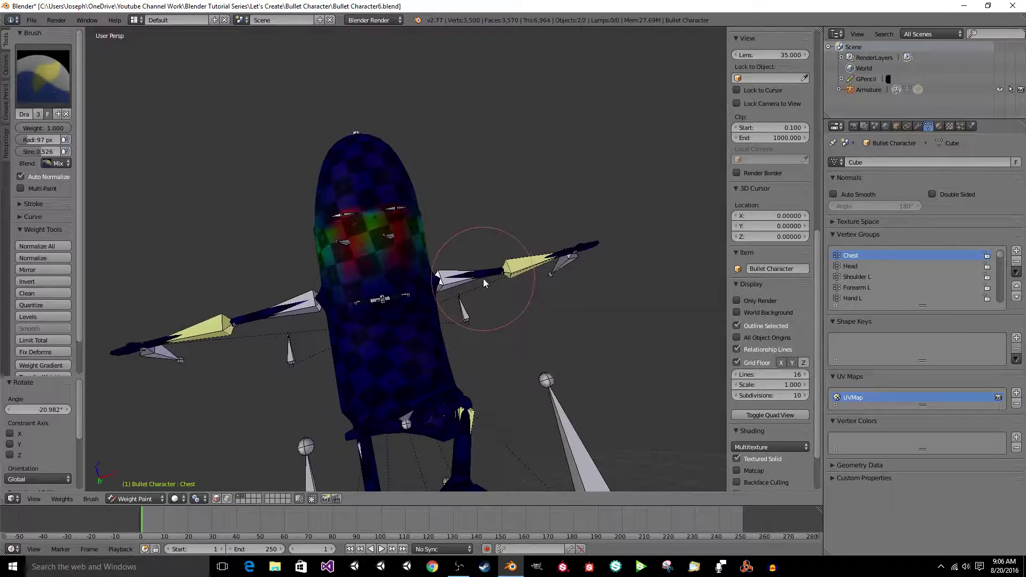
Rotate the Chest bone about 70.1° around global X.
key("r")
key("x")
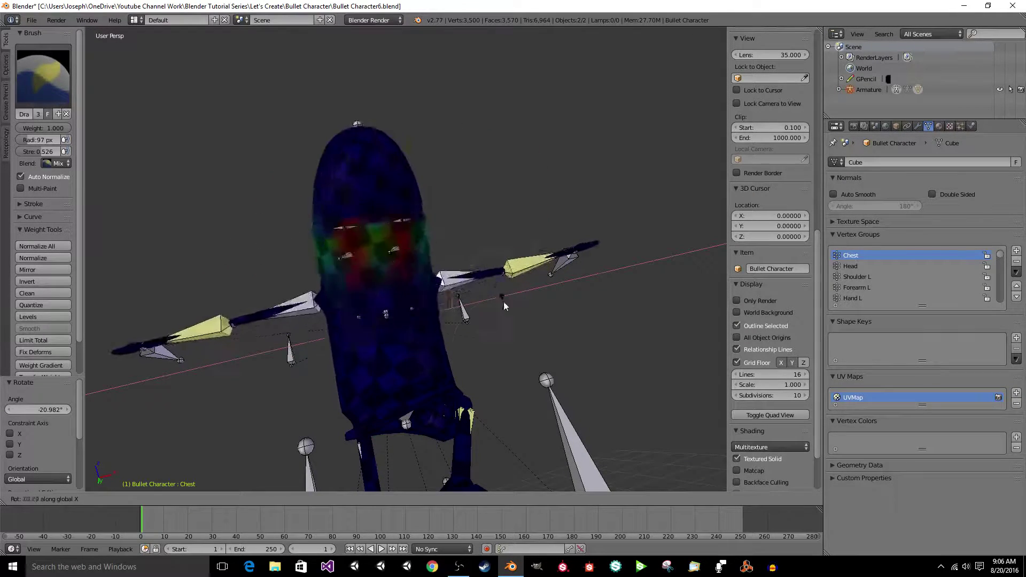
left_click(502, 441)
Rotate the Chest bone about -128.6° around global X, and save the file over the existing version.
middle_click_drag(502, 440, 395, 377)
key("r")
key("x")
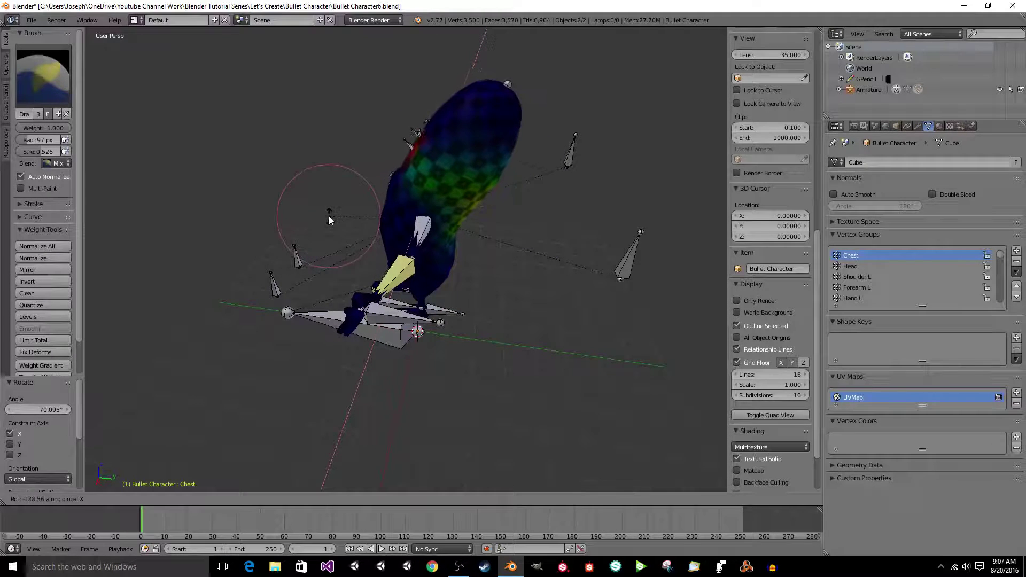
left_click(328, 219)
key("ctrl+s")
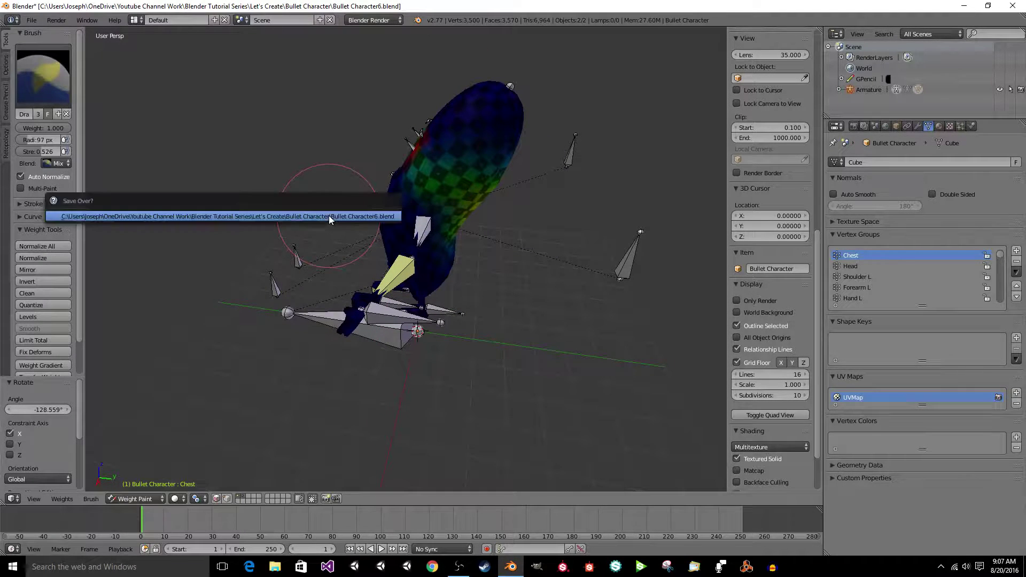
left_click(329, 215)
Make the Stomach bone at the base of the torso active to display its weights around the hips.
scroll(428, 216, "up", 6)
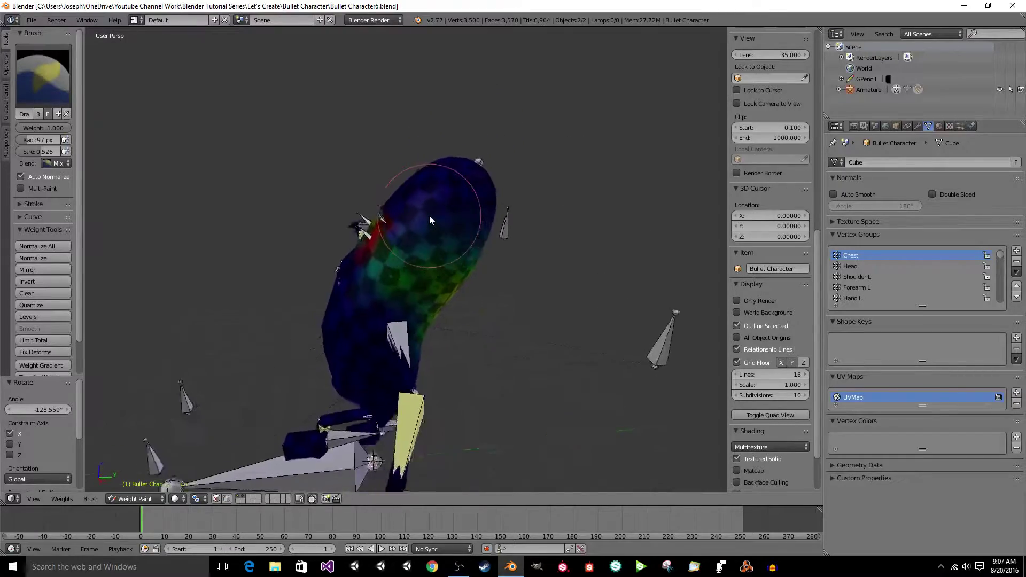
scroll(429, 219, "up", 4)
mouse_move(430, 219)
middle_mouse_down()
mouse_move(474, 280)
mouse_move(449, 265)
mouse_move(472, 224)
mouse_move(446, 283)
mouse_move(459, 254)
mouse_move(383, 241)
mouse_move(364, 300)
mouse_move(377, 307)
mouse_move(442, 259)
mouse_move(465, 297)
mouse_move(457, 291)
mouse_move(469, 284)
mouse_move(509, 296)
mouse_move(539, 289)
mouse_move(507, 257)
mouse_move(605, 298)
mouse_move(614, 314)
mouse_move(584, 313)
mouse_move(587, 367)
mouse_move(486, 331)
middle_mouse_up()
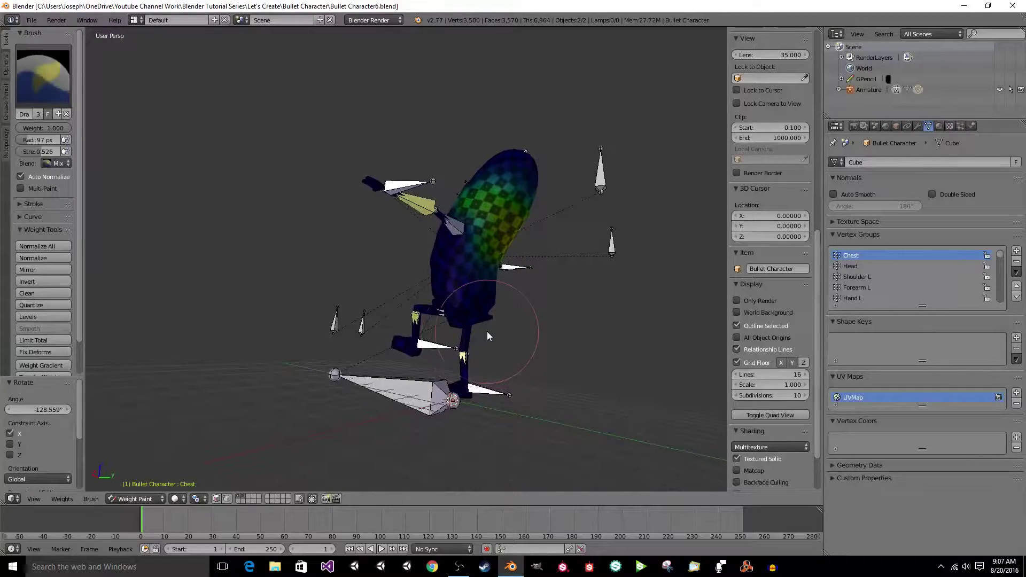
scroll(487, 331, "up", 4)
middle_click_drag(594, 362, 371, 289)
scroll(538, 293, "down", 4)
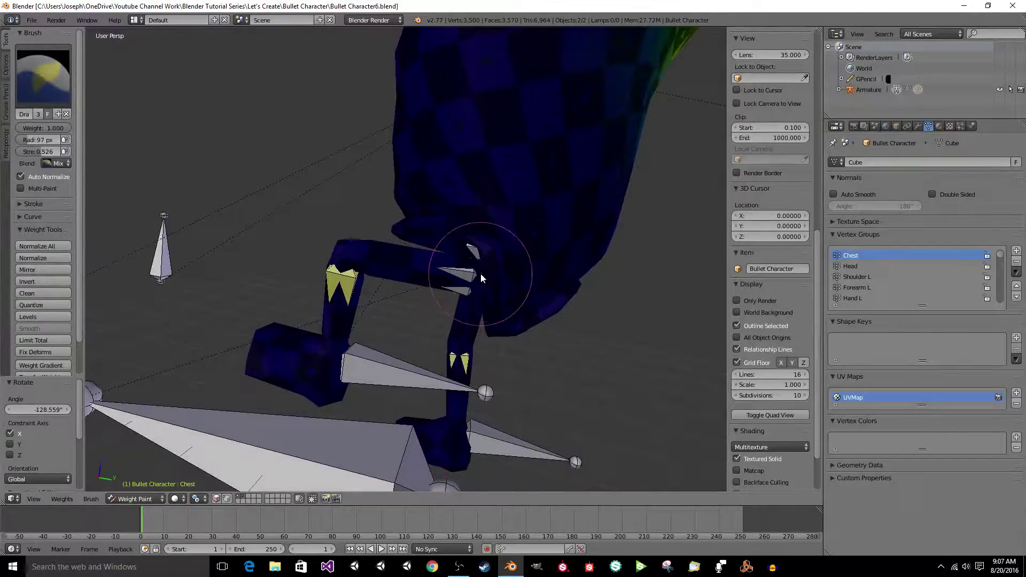
middle_click_drag(479, 268, 492, 292)
right_click(496, 293)
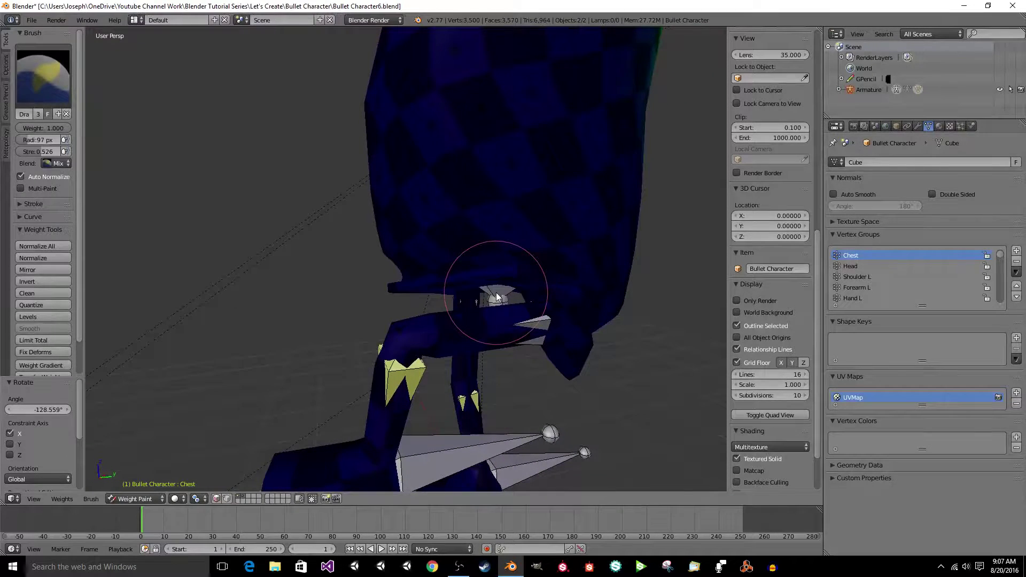
middle_click_drag(579, 286, 582, 279)
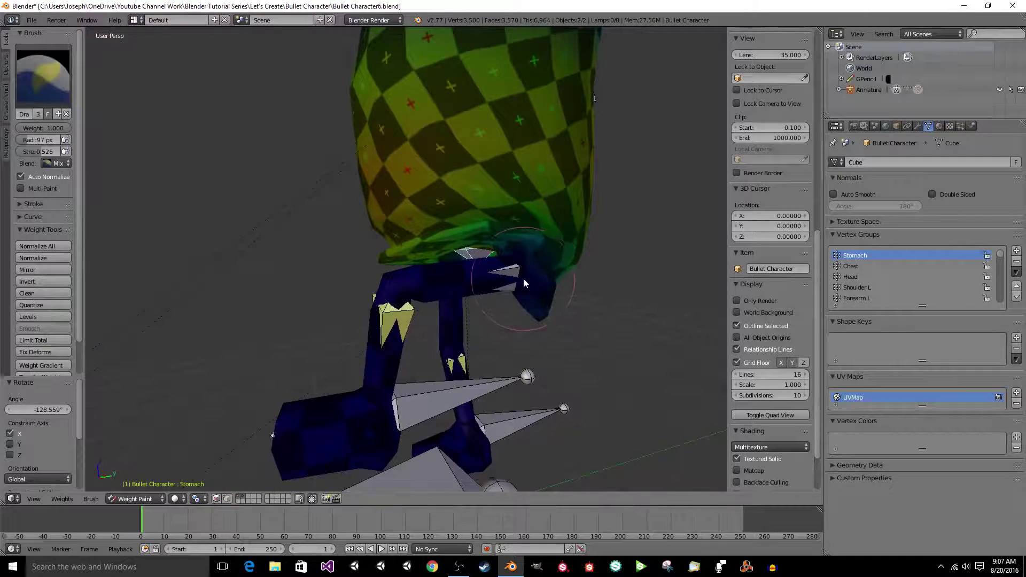
Make the Thigh L bone active and switch to the Subtract brush with its strength set to 0.555.
right_click(507, 274)
middle_click_drag(507, 275, 486, 235)
scroll(417, 232, "up", 3)
scroll(418, 232, "down", 4)
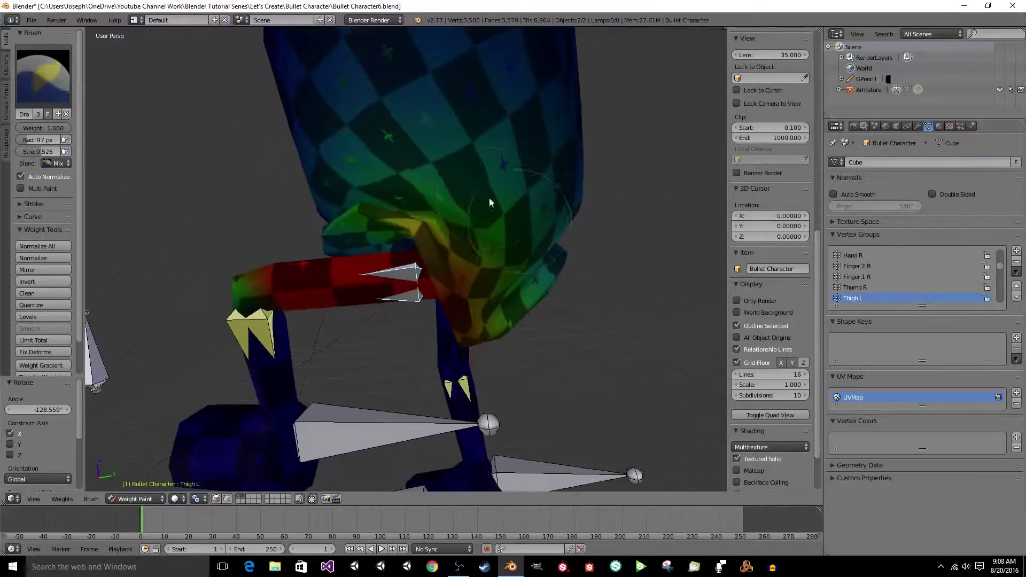
left_click(34, 74)
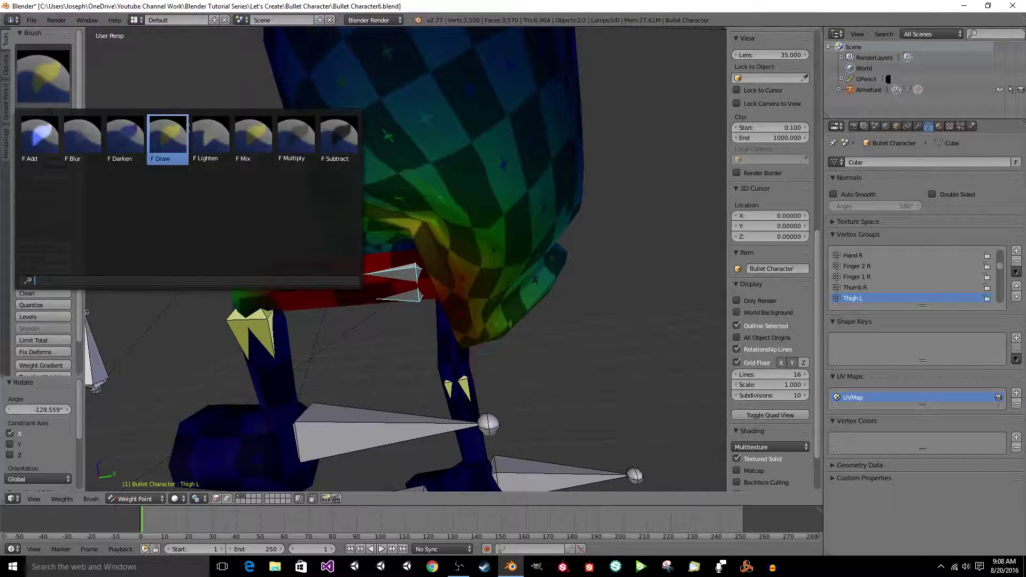
left_click(352, 136)
scroll(451, 213, "up", 1)
mouse_move(451, 213)
middle_mouse_down()
mouse_move(458, 206)
mouse_move(225, 147)
mouse_move(86, 153)
middle_mouse_up()
left_click(41, 153)
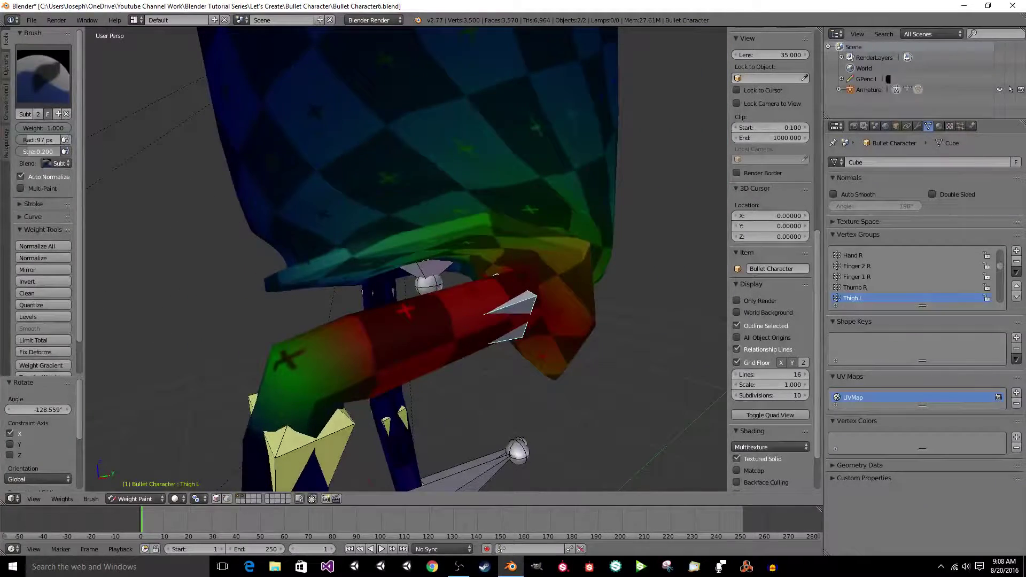
type("0.555")
key("Return")
Subtract excess Thigh L weight from the lower torso and its underside around the hip.
mouse_move(414, 195)
left_mouse_down()
mouse_move(474, 210)
mouse_move(354, 219)
mouse_move(383, 219)
left_mouse_up()
mouse_move(382, 220)
middle_mouse_down()
mouse_move(408, 245)
mouse_move(378, 265)
middle_mouse_up()
mouse_move(316, 277)
left_mouse_down()
mouse_move(284, 279)
mouse_move(343, 306)
mouse_move(355, 339)
mouse_move(448, 244)
left_mouse_up()
mouse_move(449, 245)
middle_mouse_down()
mouse_move(316, 211)
mouse_move(339, 289)
mouse_move(361, 299)
mouse_move(347, 249)
mouse_move(339, 261)
mouse_move(355, 304)
mouse_move(382, 312)
mouse_move(380, 336)
mouse_move(416, 319)
mouse_move(422, 275)
mouse_move(403, 236)
mouse_move(407, 296)
middle_mouse_up()
mouse_move(421, 293)
left_mouse_down()
mouse_move(402, 322)
mouse_move(397, 275)
left_mouse_up()
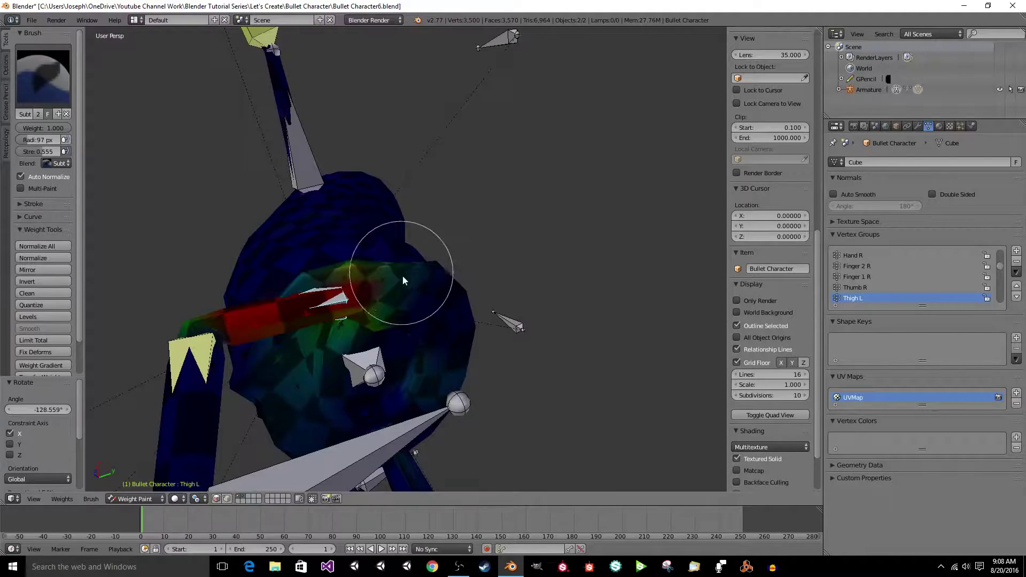
Move the IK Leg L bone by about 1.026, 1.861, -0.355 to swing the leg backward.
middle_click_drag(401, 278, 408, 360)
scroll(385, 339, "up", 2)
mouse_move(383, 319)
middle_mouse_down()
mouse_move(362, 355)
mouse_move(405, 347)
mouse_move(409, 308)
mouse_move(447, 306)
mouse_move(387, 318)
middle_mouse_up()
right_click(387, 318)
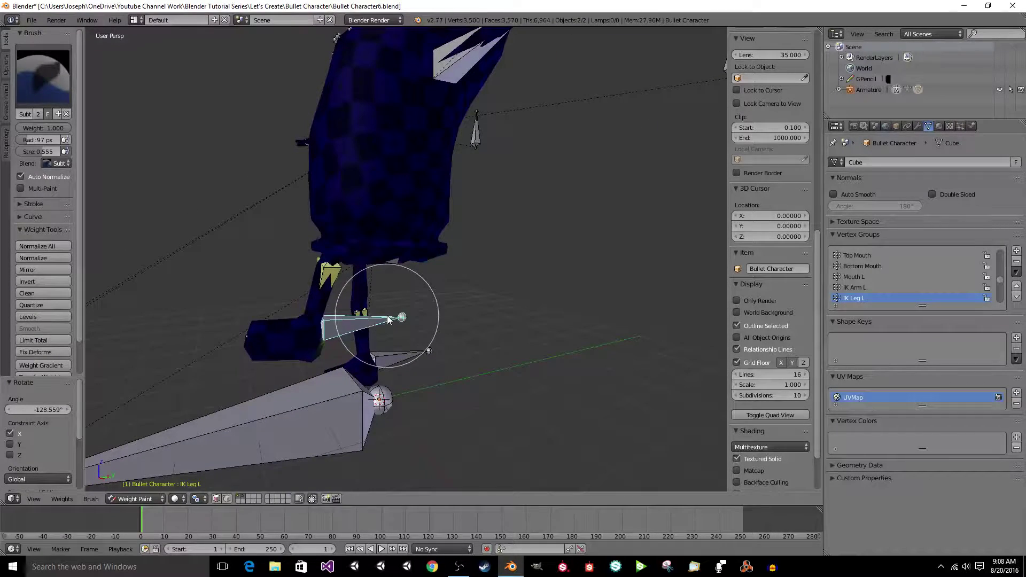
key("g")
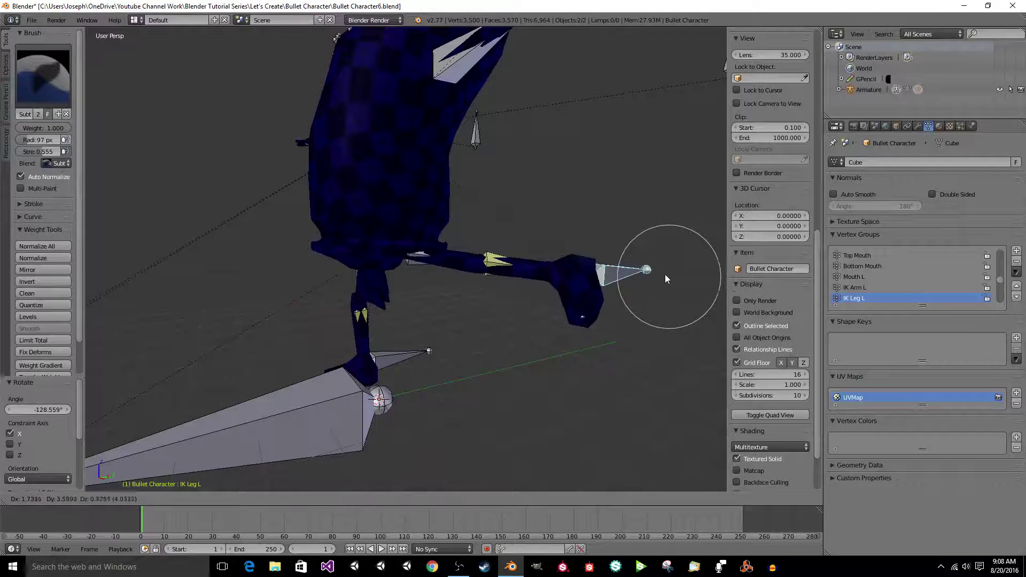
left_click(542, 359)
Make the Thigh L bone active again and subtract its weight from the opposite leg and the underside of the torso.
mouse_move(442, 356)
middle_mouse_down()
mouse_move(341, 213)
mouse_move(272, 177)
mouse_move(320, 172)
mouse_move(388, 136)
mouse_move(364, 190)
mouse_move(309, 111)
mouse_move(268, 107)
mouse_move(291, 130)
middle_mouse_up()
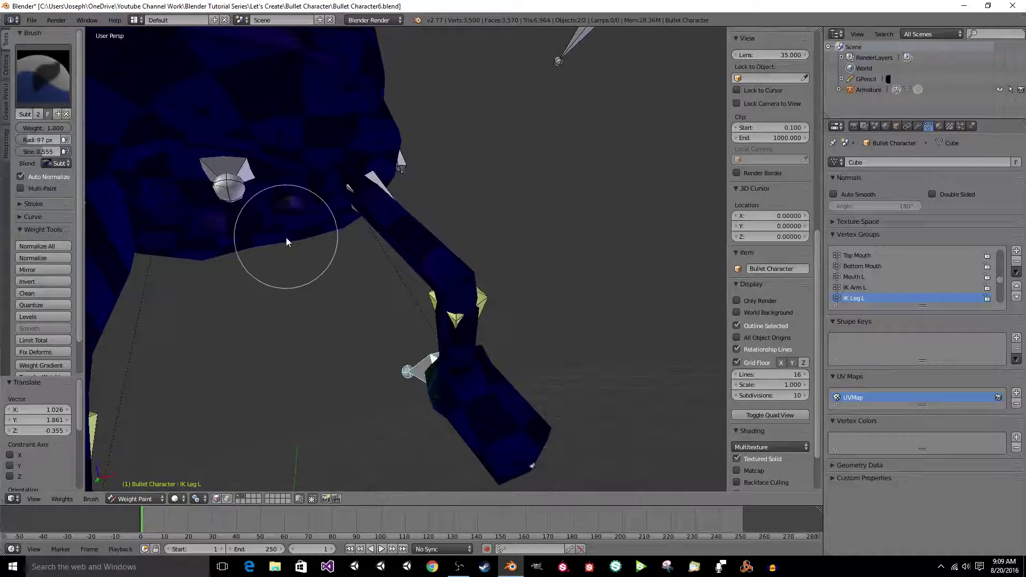
mouse_move(284, 201)
middle_mouse_down()
mouse_move(199, 241)
mouse_move(242, 215)
mouse_move(374, 201)
middle_mouse_up()
right_click(387, 208)
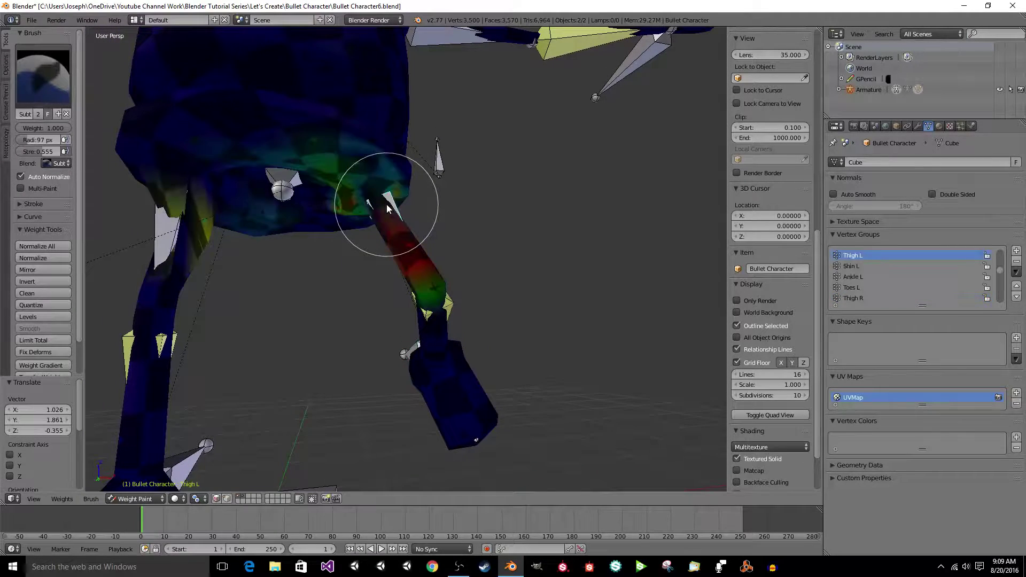
mouse_move(210, 200)
left_mouse_down()
mouse_move(195, 181)
mouse_move(257, 186)
left_mouse_up()
mouse_move(327, 198)
left_mouse_down()
mouse_move(264, 207)
mouse_move(169, 189)
left_mouse_up()
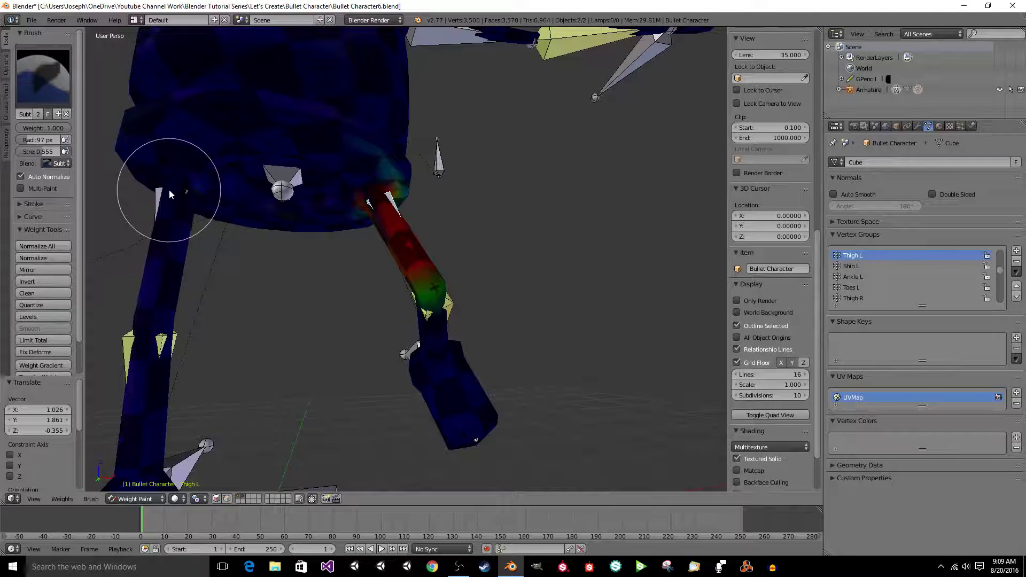
middle_click_drag(381, 158, 408, 192)
mouse_move(402, 215)
left_mouse_down()
mouse_move(446, 268)
mouse_move(321, 187)
left_mouse_up()
mouse_move(321, 188)
middle_mouse_down()
mouse_move(364, 199)
mouse_move(403, 177)
mouse_move(351, 200)
mouse_move(358, 207)
middle_mouse_up()
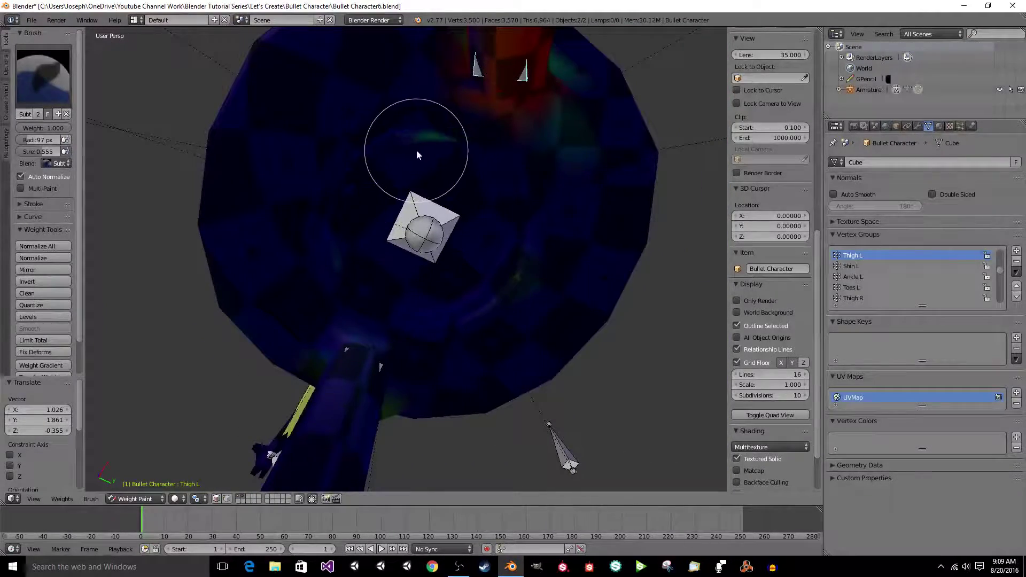
left_click_drag(416, 149, 408, 137)
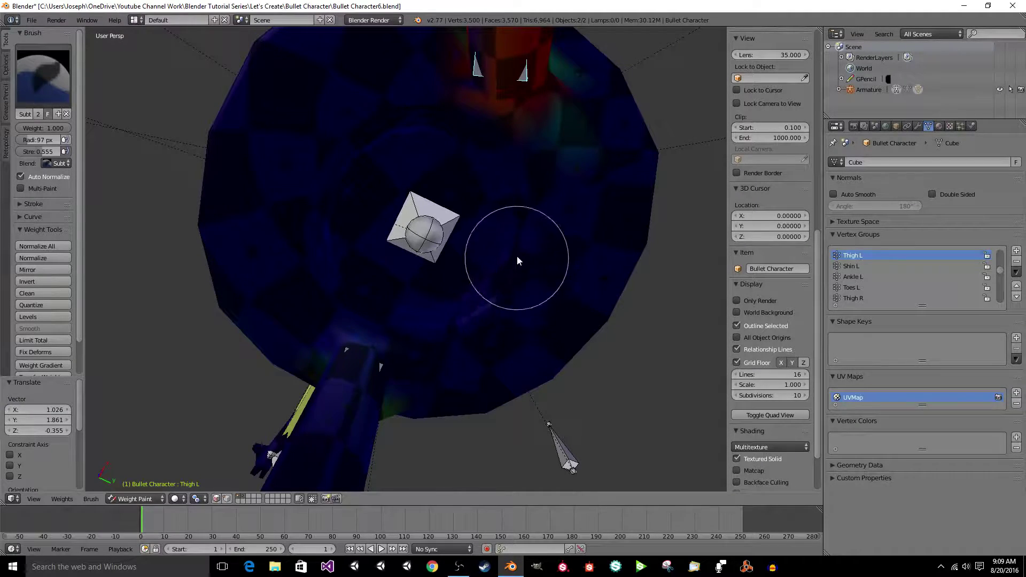
Move the IK Leg L bone forward by about -0.510, -2.183, 0.143 to test the thigh.
mouse_move(348, 307)
middle_mouse_down()
mouse_move(377, 328)
mouse_move(346, 265)
middle_mouse_up()
middle_click_drag(357, 322, 362, 287)
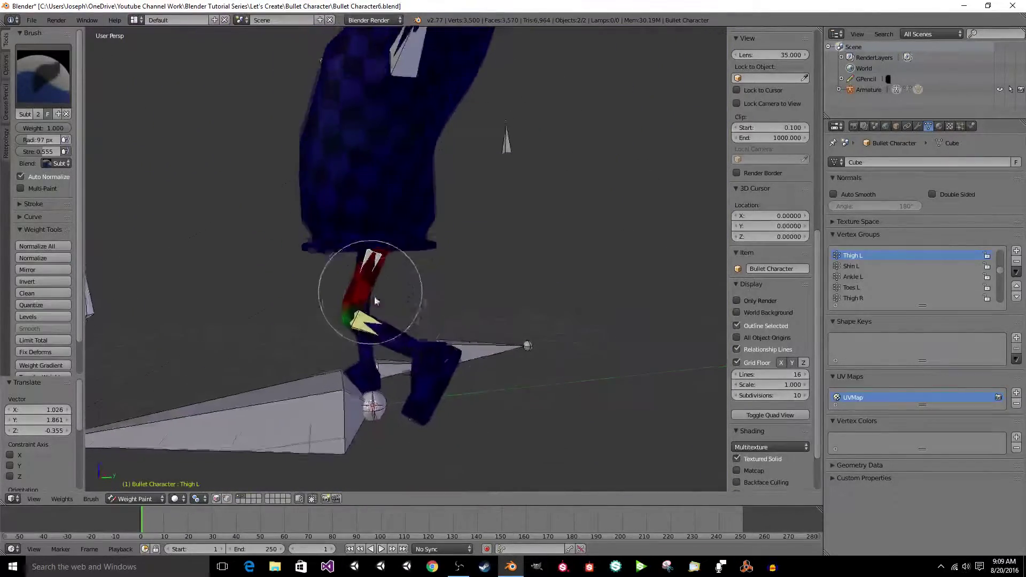
right_click(489, 350)
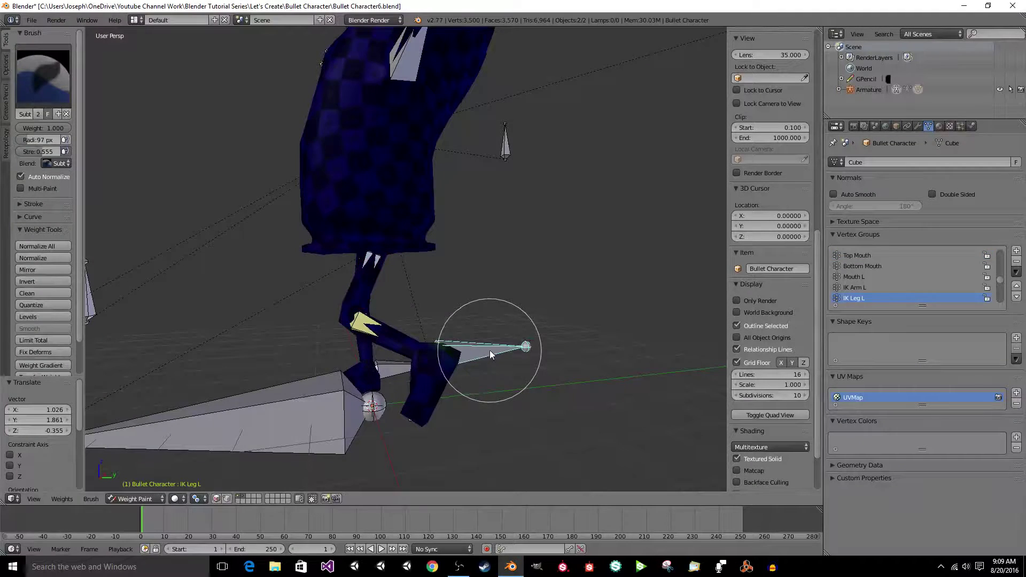
key("g")
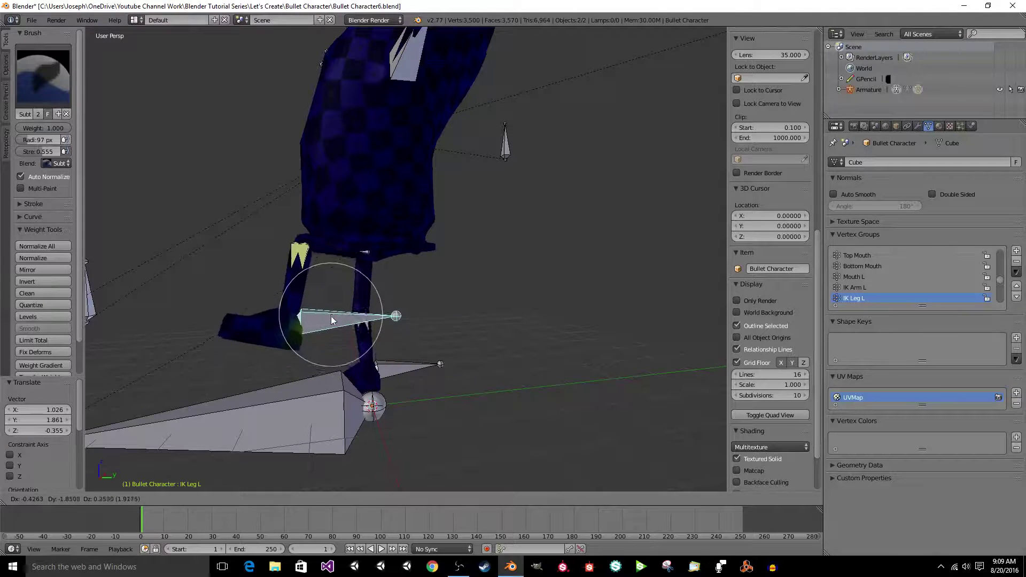
left_click(303, 339)
Move the IK Leg L bone back toward the standing leg by about 0.174, 1.008, 0.080.
mouse_move(342, 344)
middle_mouse_down()
mouse_move(469, 429)
mouse_move(492, 424)
mouse_move(416, 305)
mouse_move(476, 339)
mouse_move(470, 328)
mouse_move(434, 377)
mouse_move(425, 369)
middle_mouse_up()
key("g")
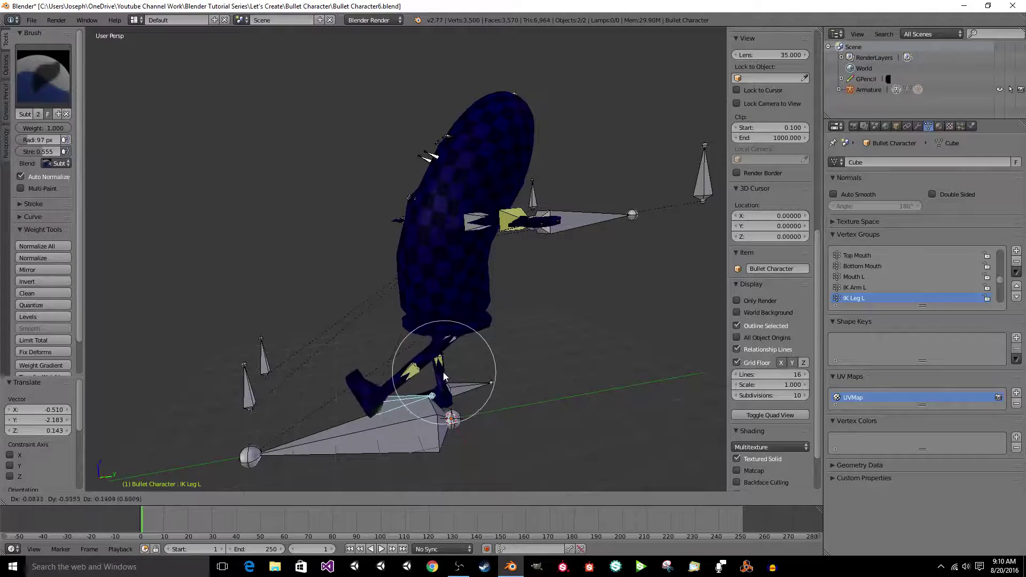
left_click(514, 356)
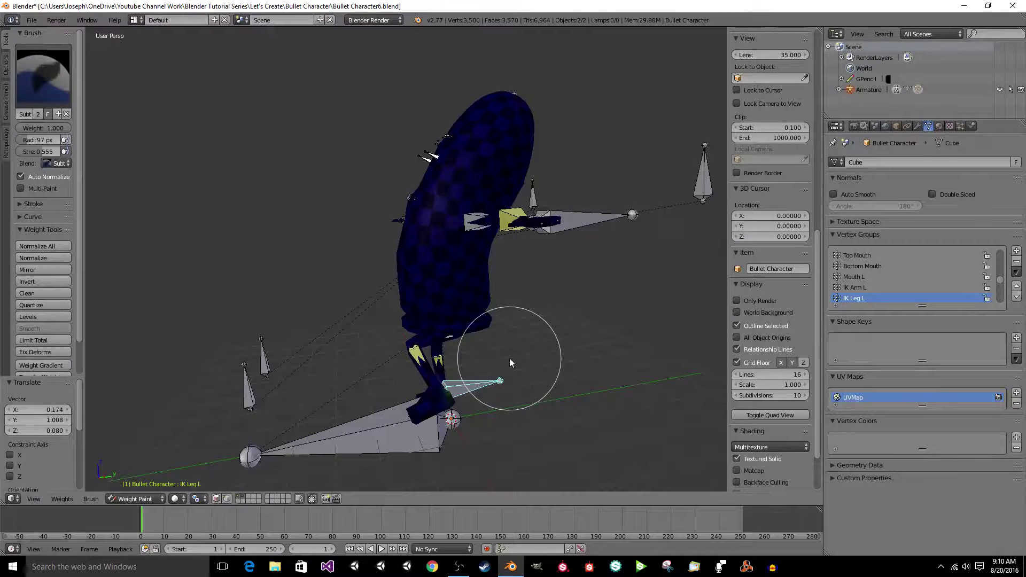
Switch the mesh to Edit Mode and remove all vertices assigned to the IK Leg L vertex group, leaving nothing selected.
left_click(114, 497)
left_click(128, 486)
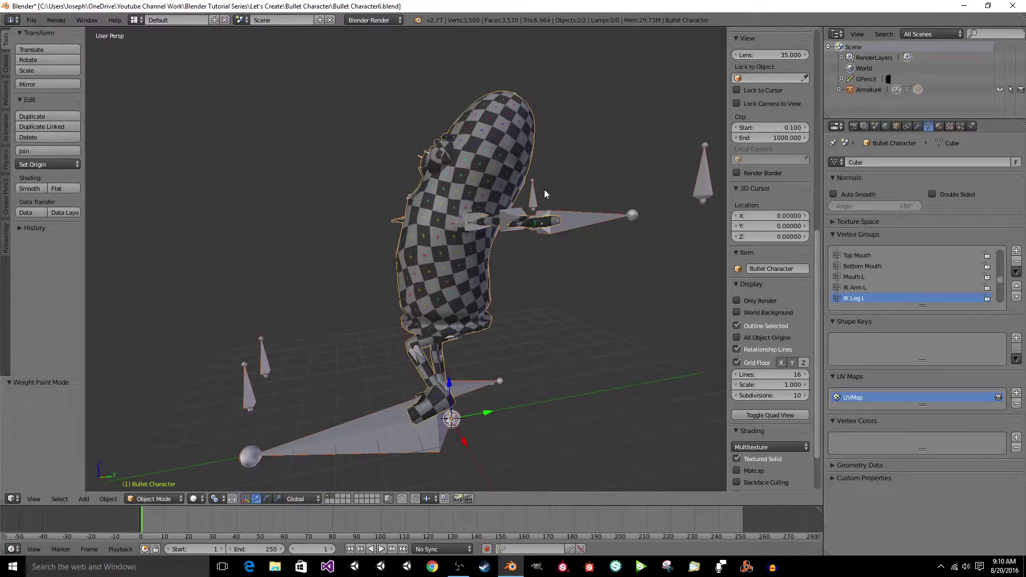
key("Tab")
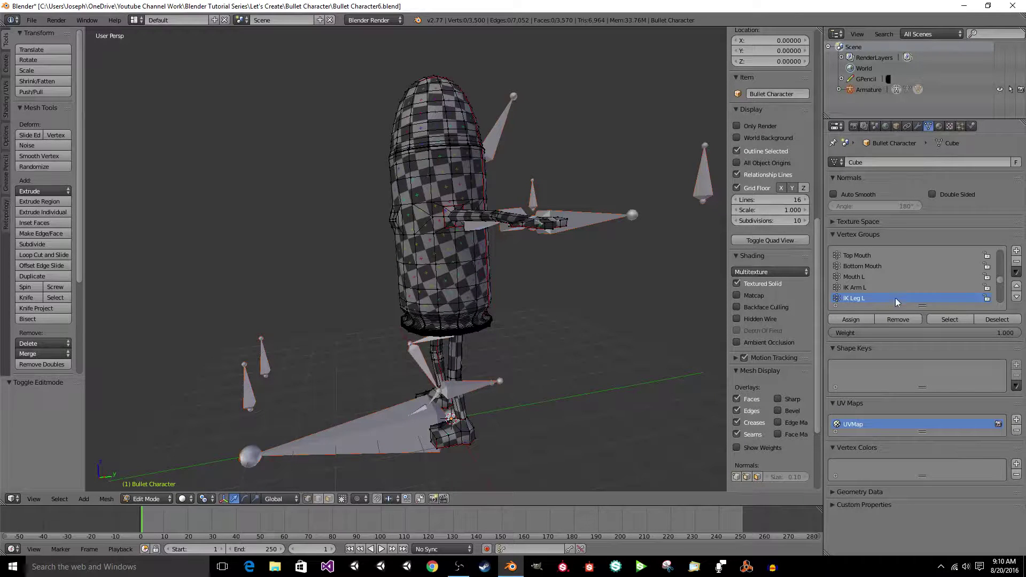
left_click(950, 320)
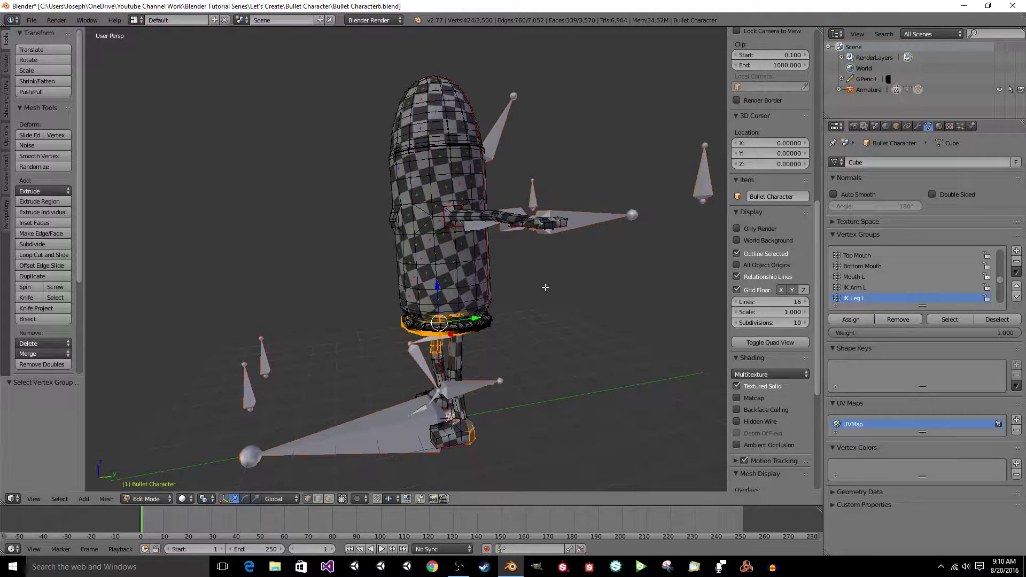
middle_click_drag(545, 287, 713, 287)
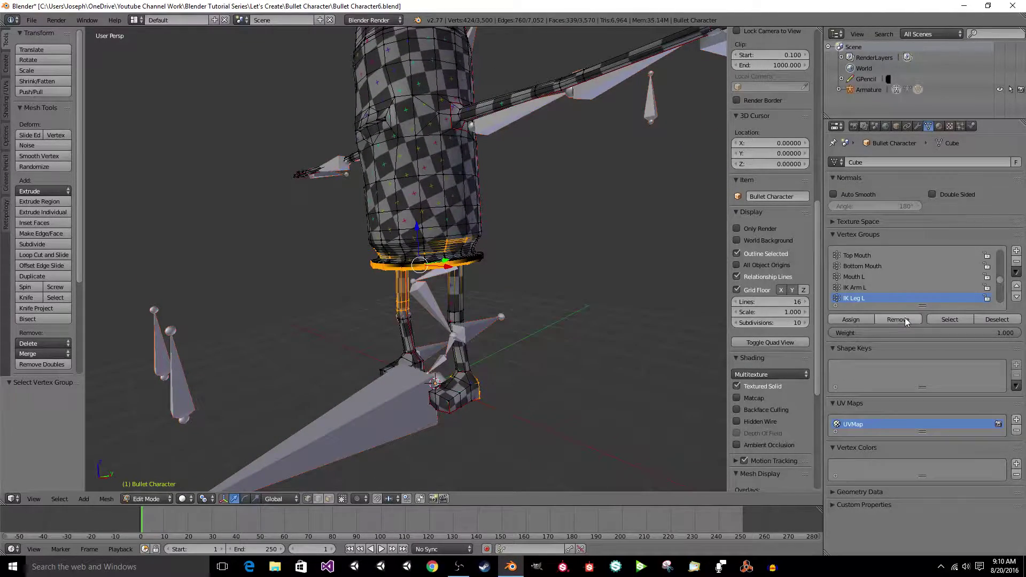
scroll(770, 213, "down", 4)
key("a")
Select the IK Arm L group's vertices and remove them from the group, then save over the existing file.
left_click(845, 289)
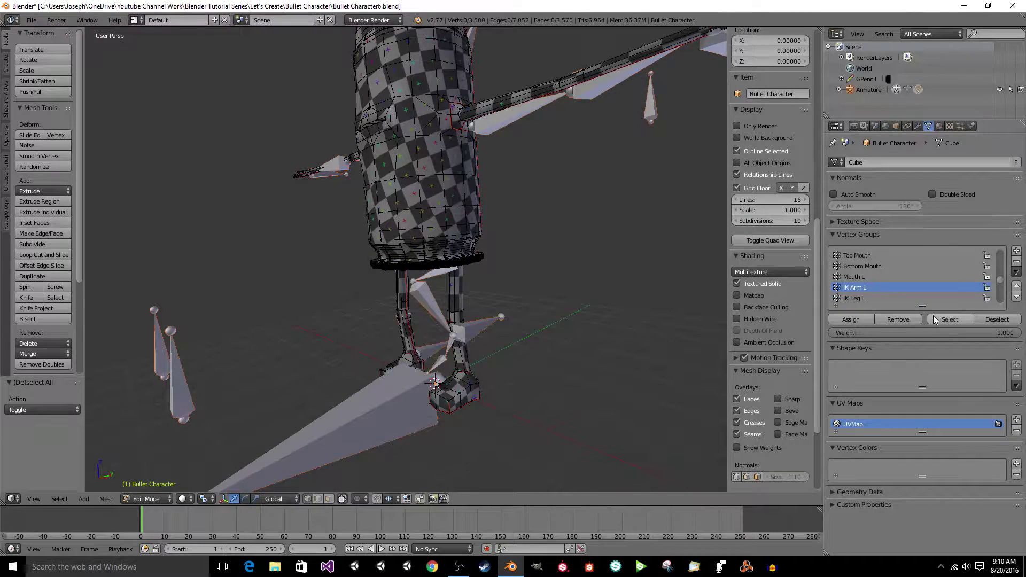
left_click(950, 319)
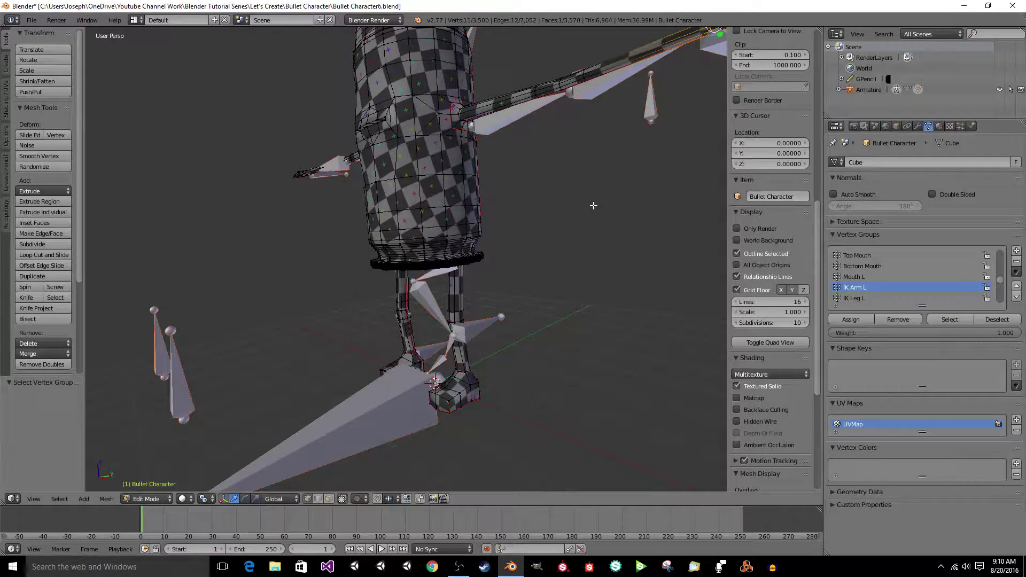
key("KP_Decimal")
middle_click_drag(594, 205, 592, 218)
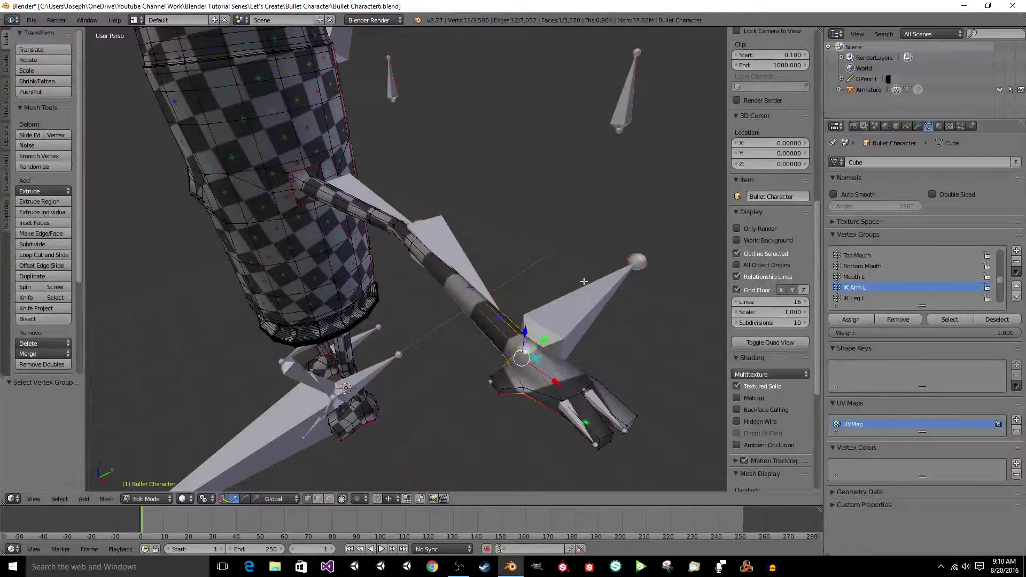
key("a")
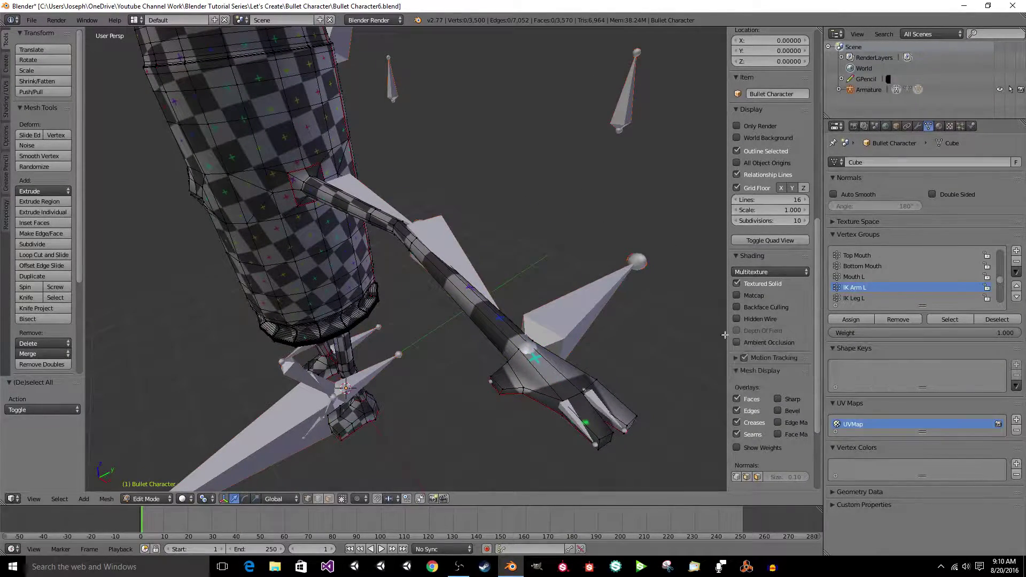
key("ctrl+s")
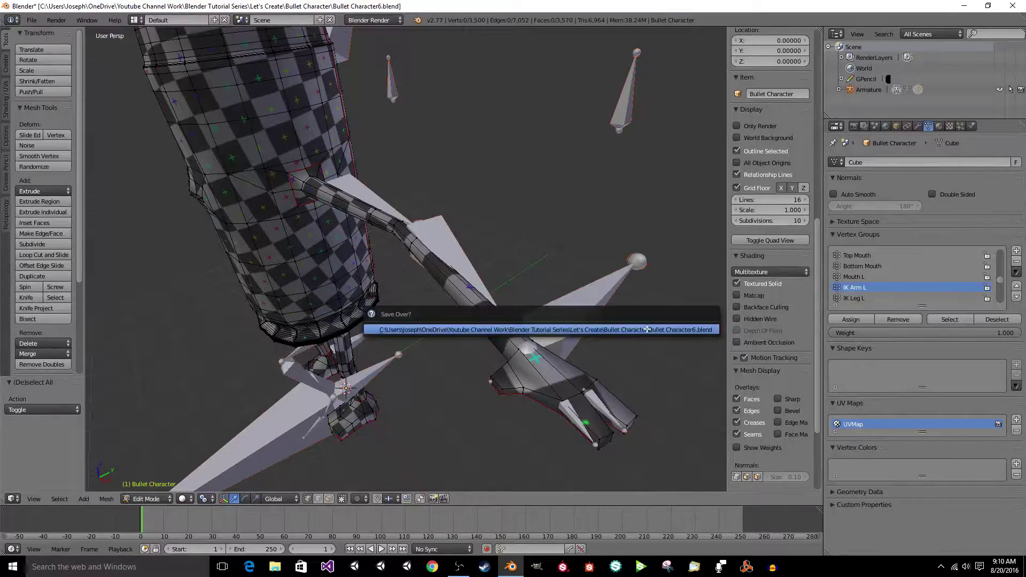
left_click(647, 329)
Select the vertices of the IK Arm R vertex group, remove them from it and clear the selection.
middle_click_drag(528, 291, 263, 208)
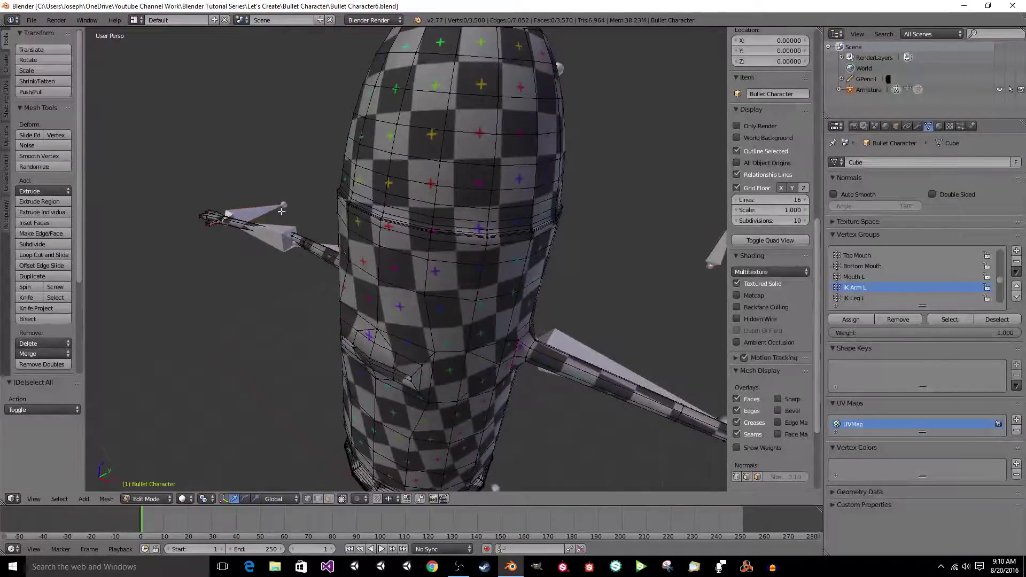
scroll(859, 301, "down", 1)
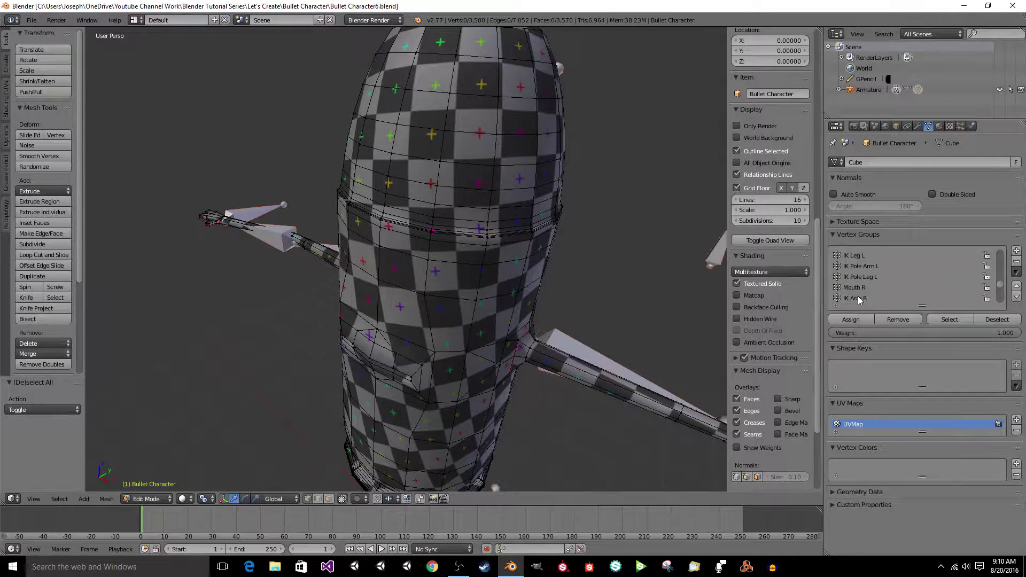
left_click(858, 287)
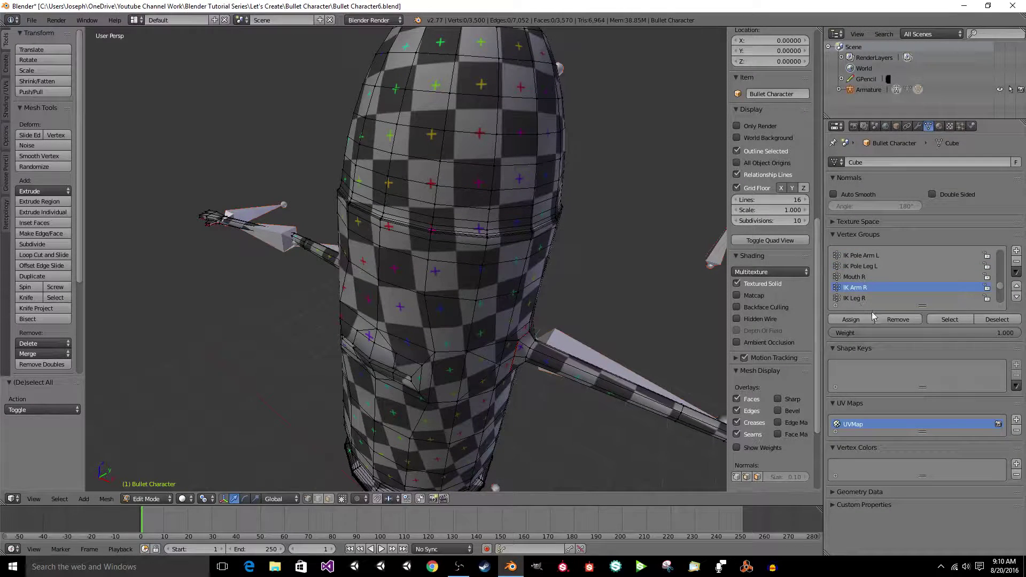
left_click(950, 319)
key("a")
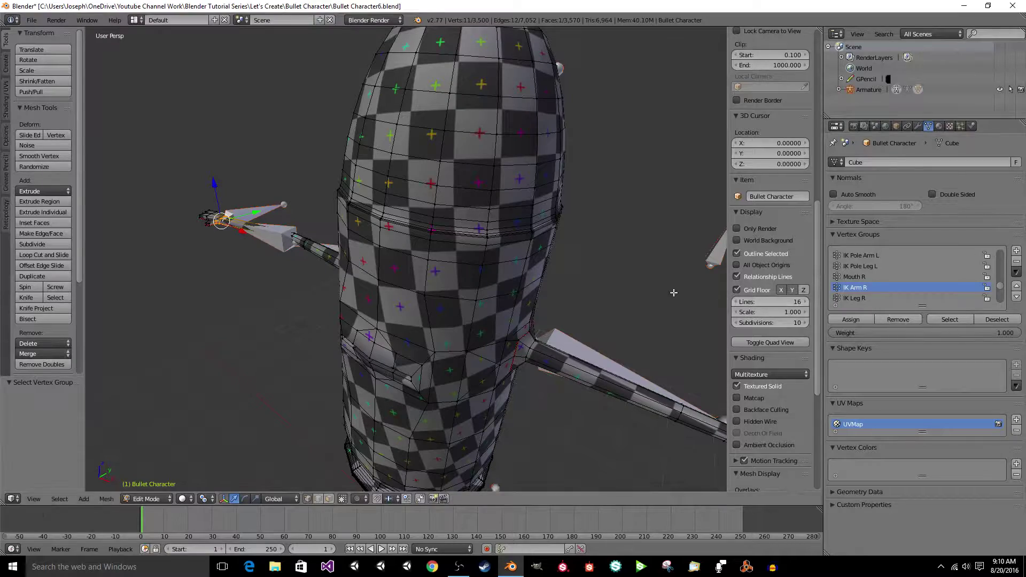
Select the vertices of the IK Leg R vertex group, remove them from it and clear the selection.
scroll(770, 297, "down", 4)
left_click(963, 319)
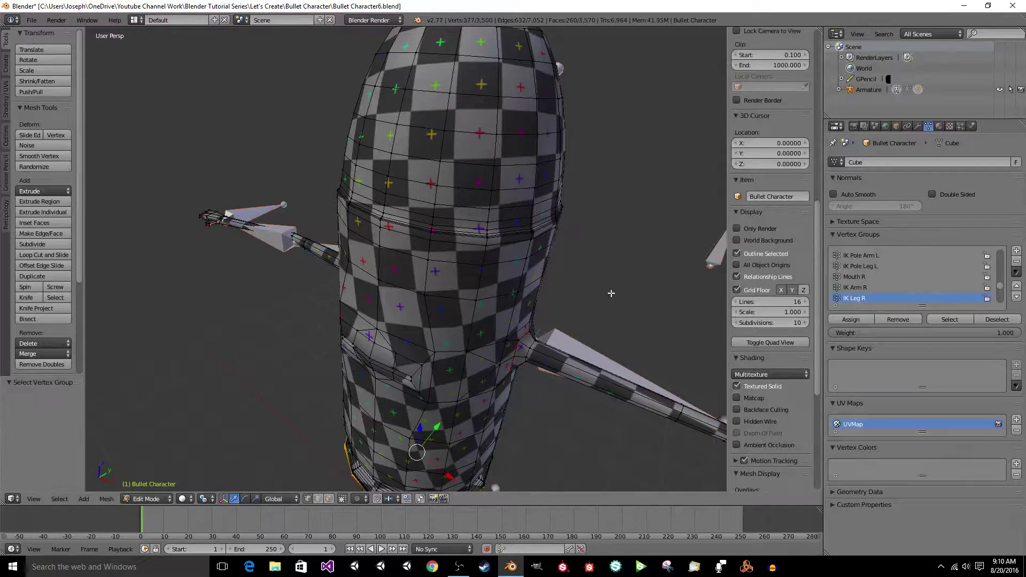
scroll(602, 296, "down", 4)
middle_click_drag(602, 296, 603, 294)
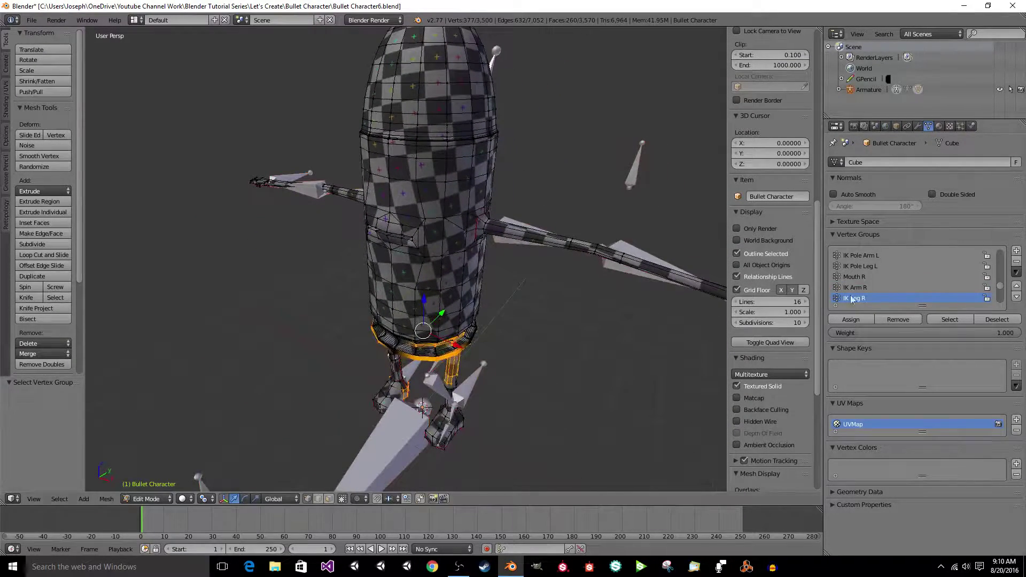
scroll(769, 267, "down", 4)
key("a")
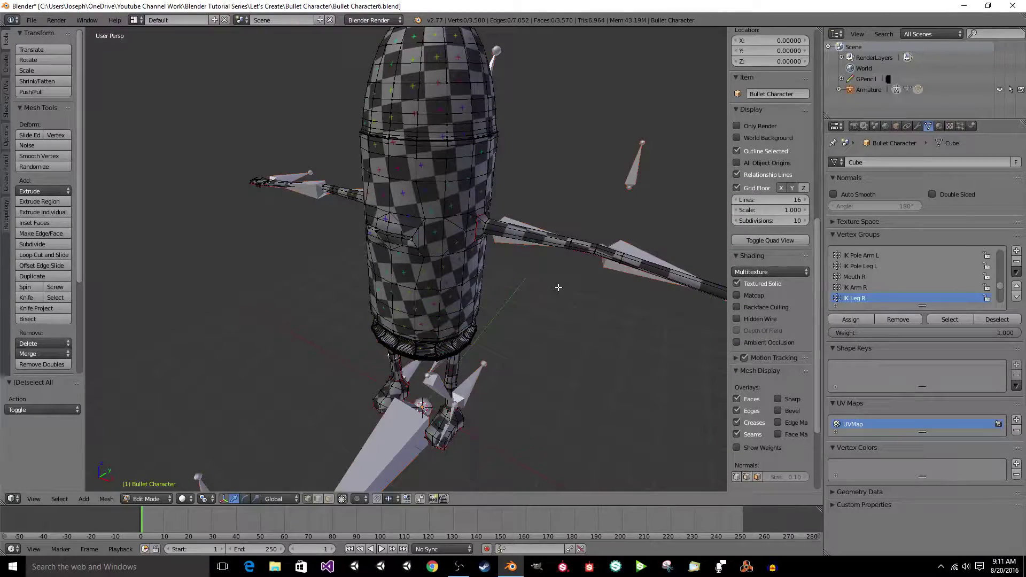
Return from mesh editing to posing the armature and move the IK Leg L bone by about -0.413, -0.707, 0.196.
scroll(558, 288, "up", 8)
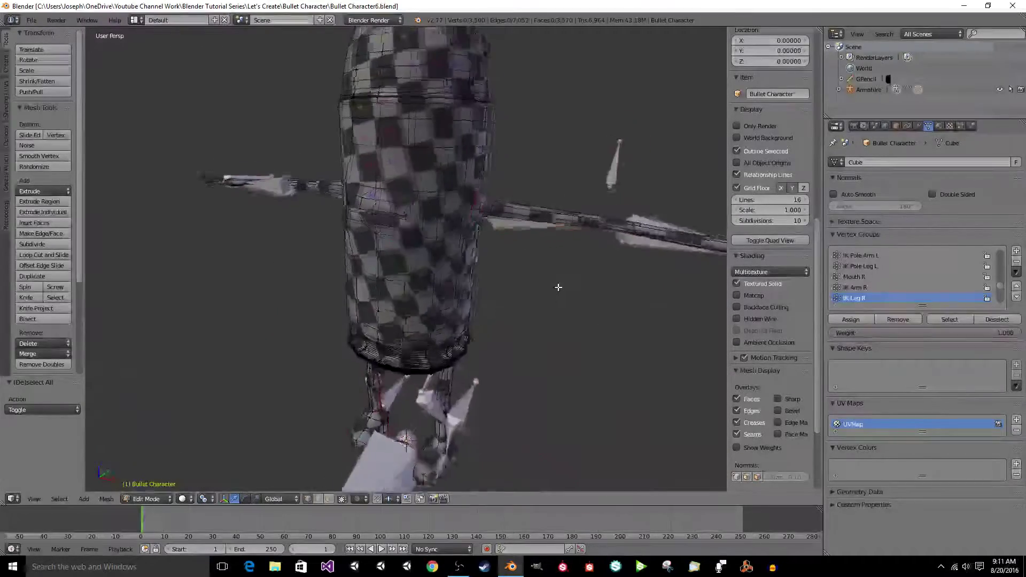
middle_click_drag(557, 288, 432, 308)
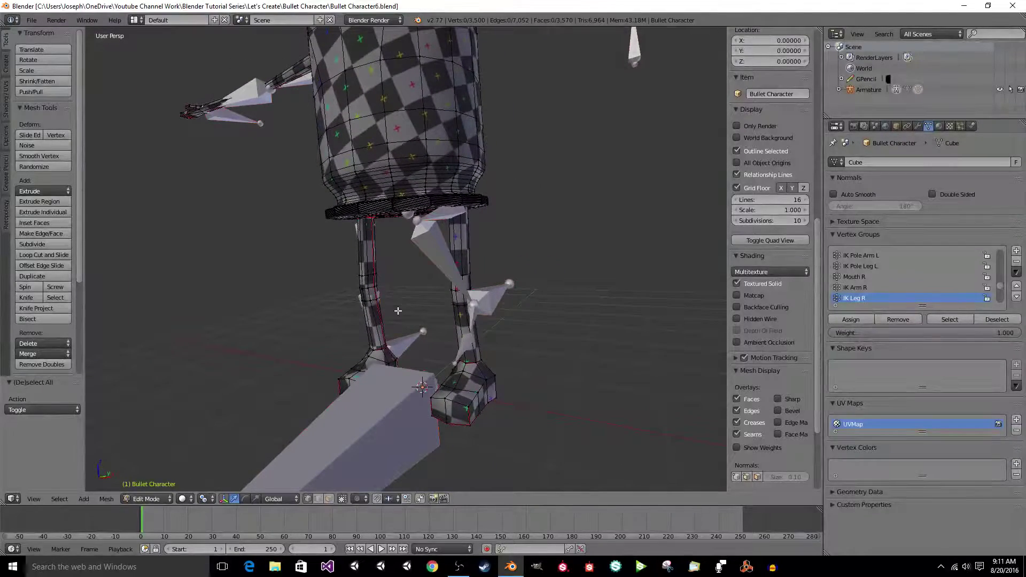
key("Tab")
middle_click_drag(492, 298, 448, 325)
right_click(447, 336)
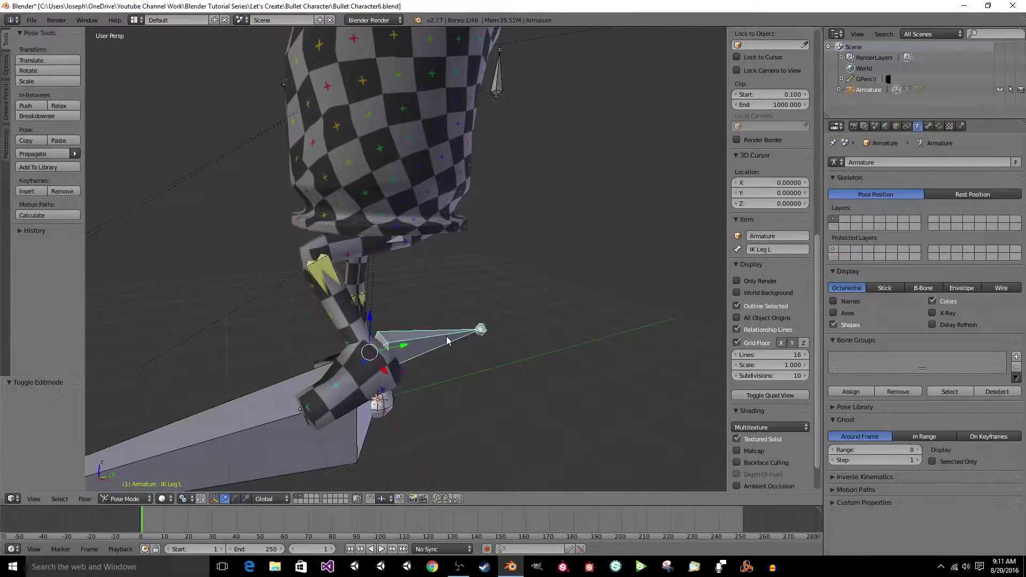
key("g")
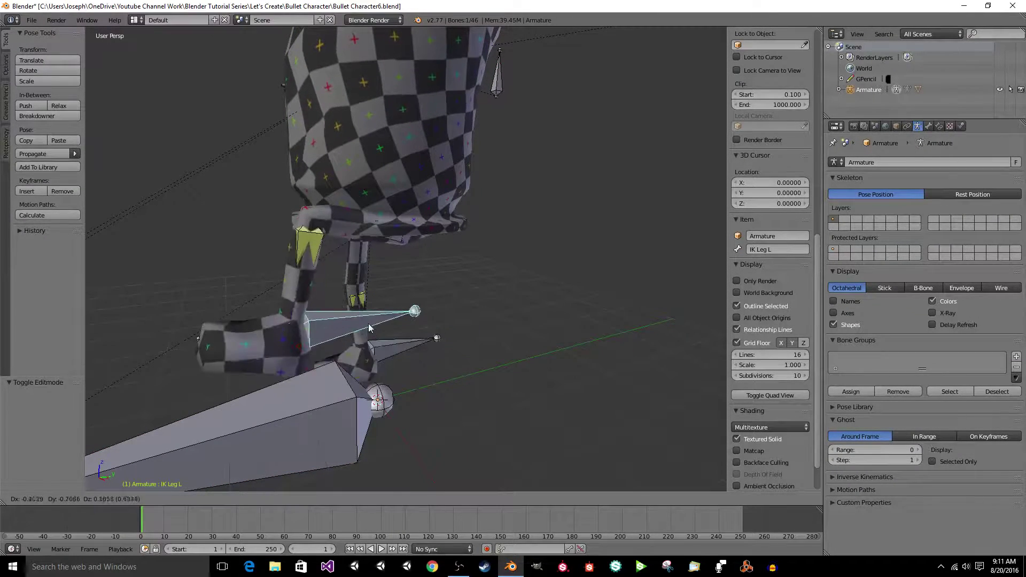
left_click(369, 325)
Reposition the IK Leg L bone twice more, by about 0.370, 0.371, -0.443 and about -0.263, 0.044, 0.132.
middle_click_drag(409, 65, 448, 150)
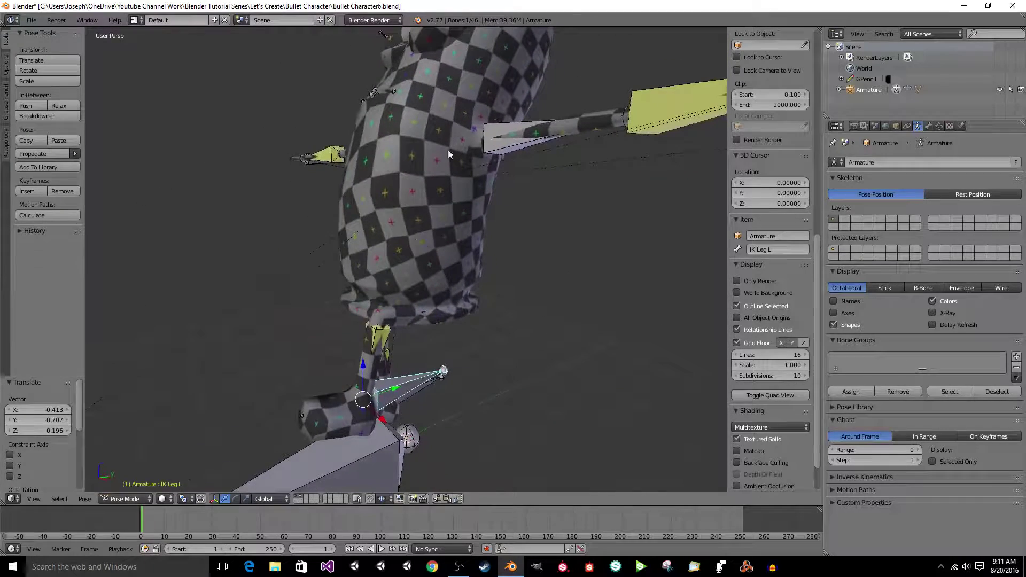
key("g")
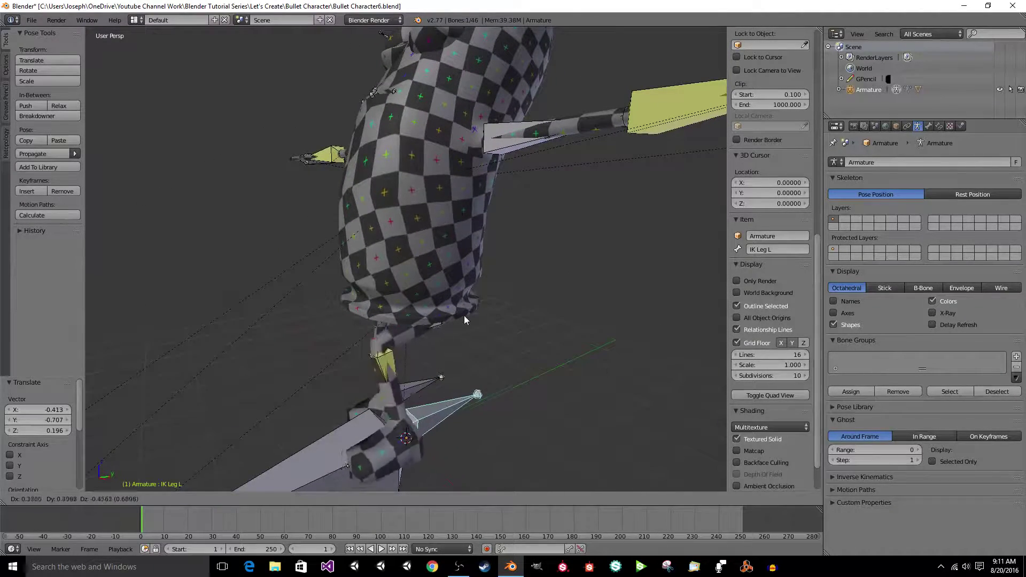
left_click(460, 321)
middle_click_drag(461, 322, 346, 255)
key("g")
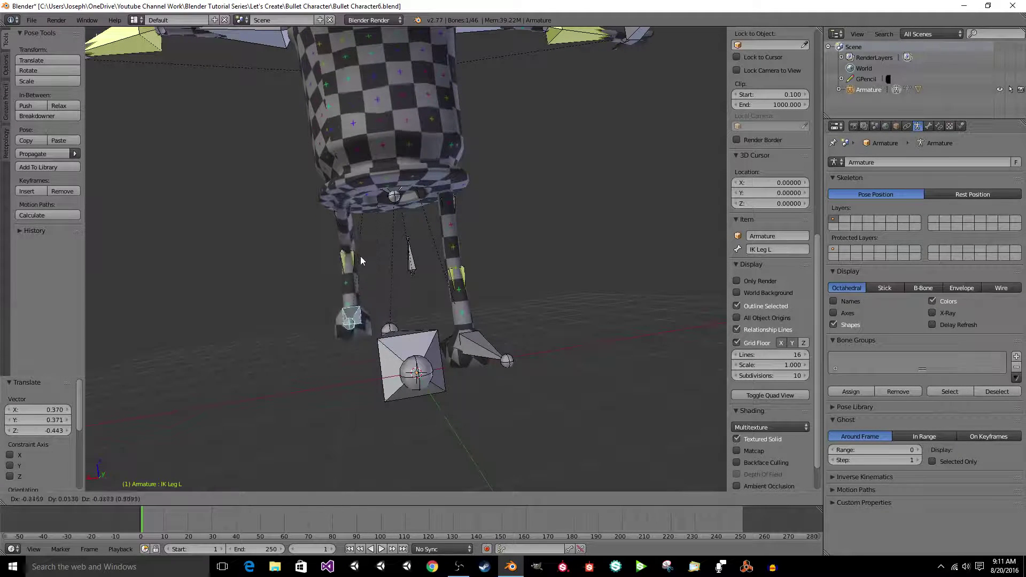
left_click(360, 242)
Try rotating the Head bone, and rotate the Chest bone by about -19.5° to test the upper body's deformation.
middle_click_drag(360, 242, 465, 185)
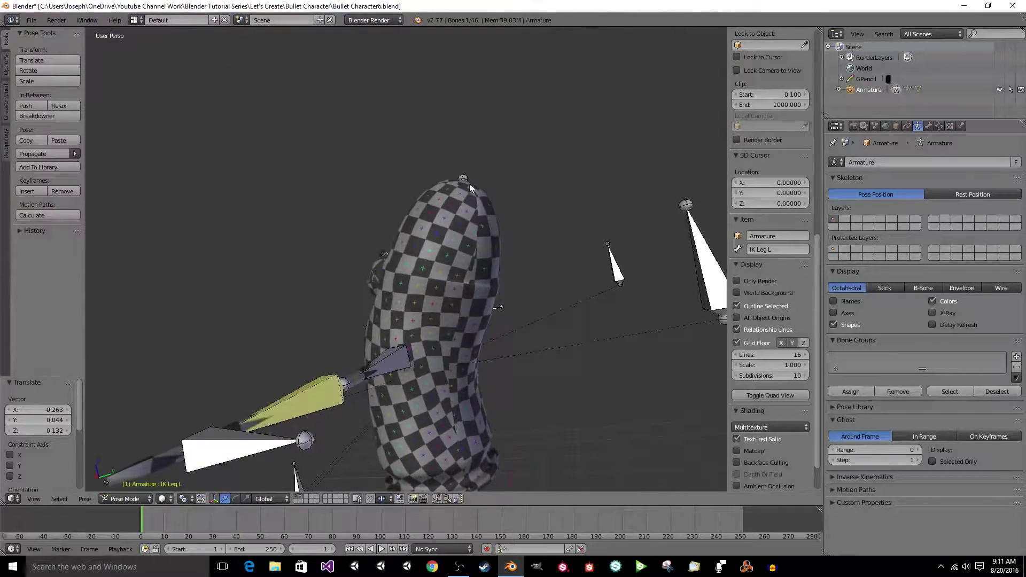
right_click(467, 180)
key("r")
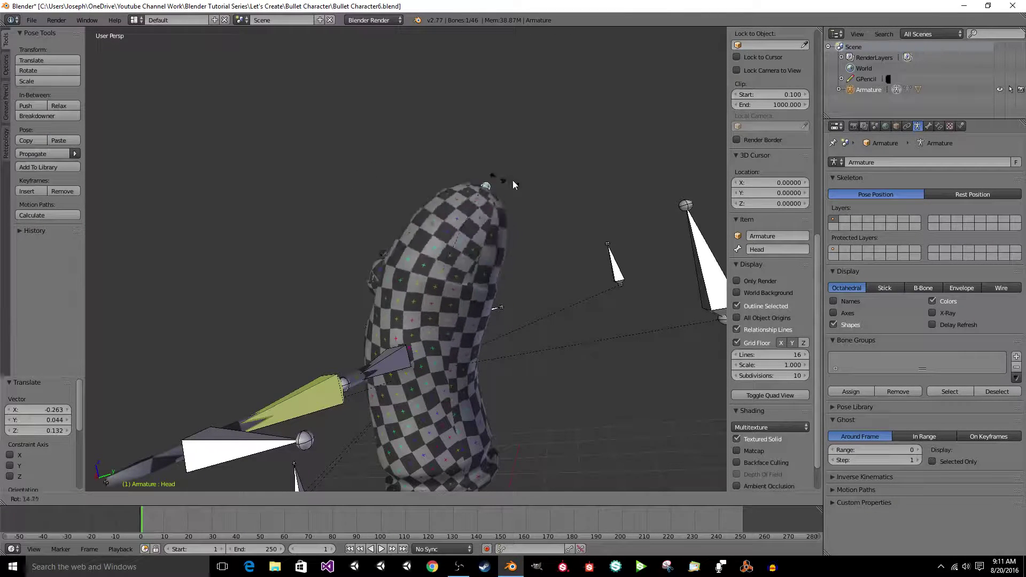
right_click(469, 294)
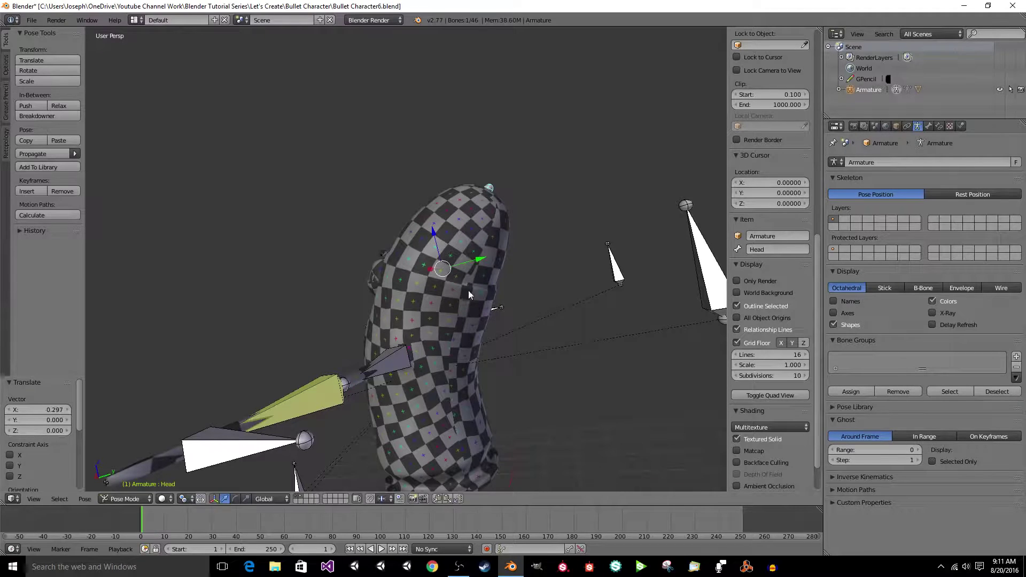
right_click(434, 290)
key("r")
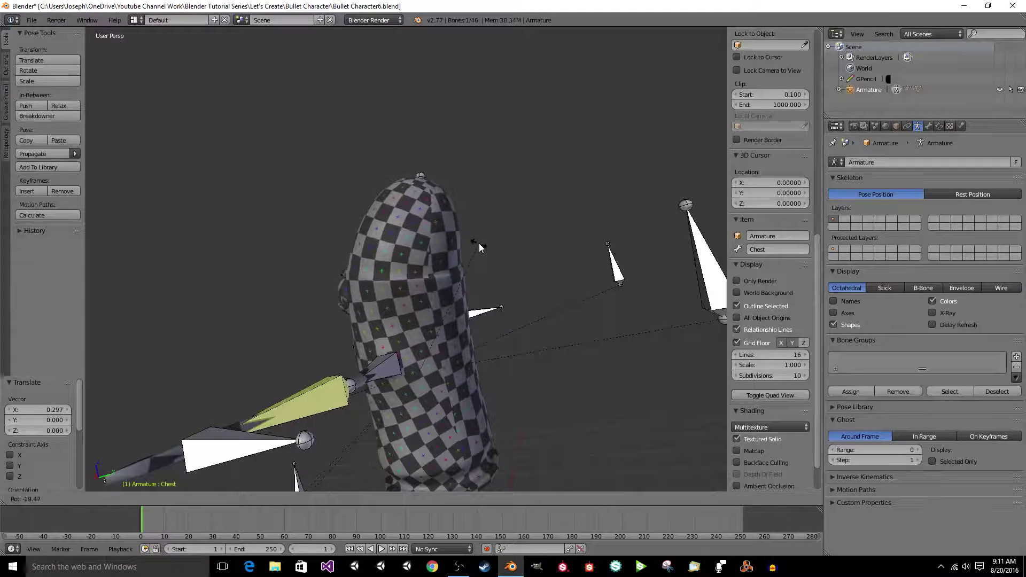
left_click(479, 243)
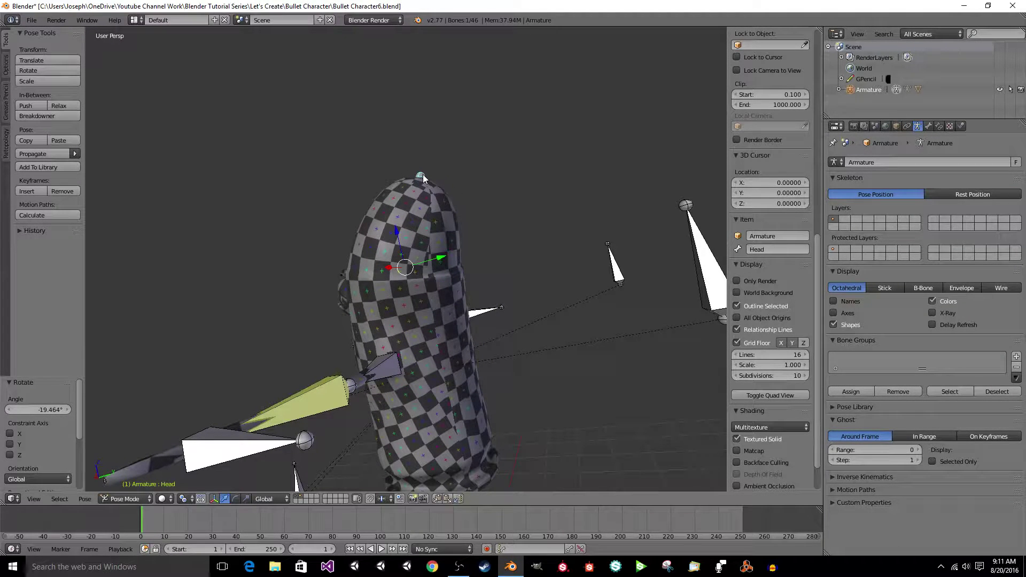
Clear the Head bone's rotation and the Chest bone's rotation and location, and save over the existing file.
key("alt+r")
scroll(475, 254, "up", 3)
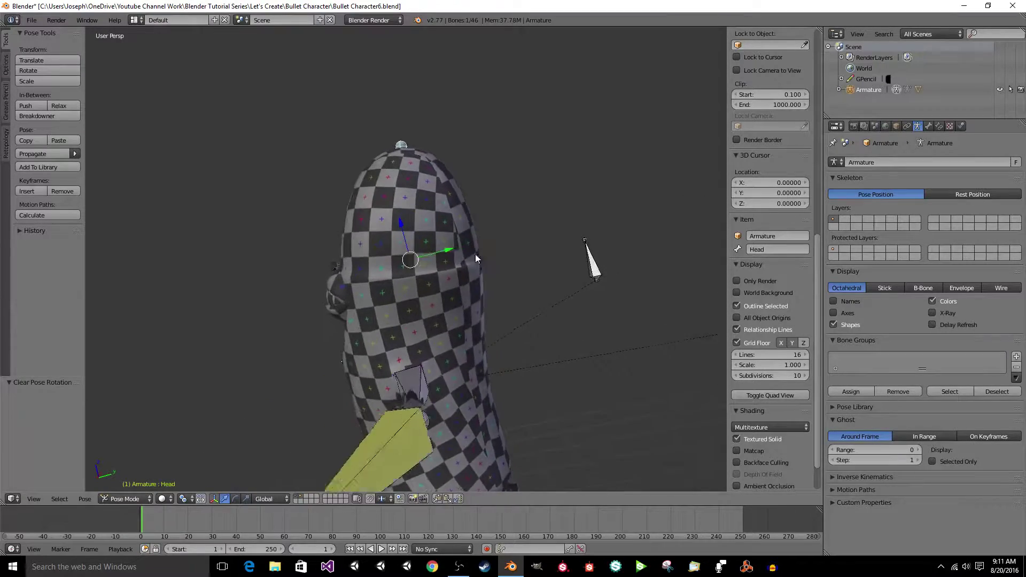
middle_click_drag(522, 302, 464, 247)
right_click(443, 247)
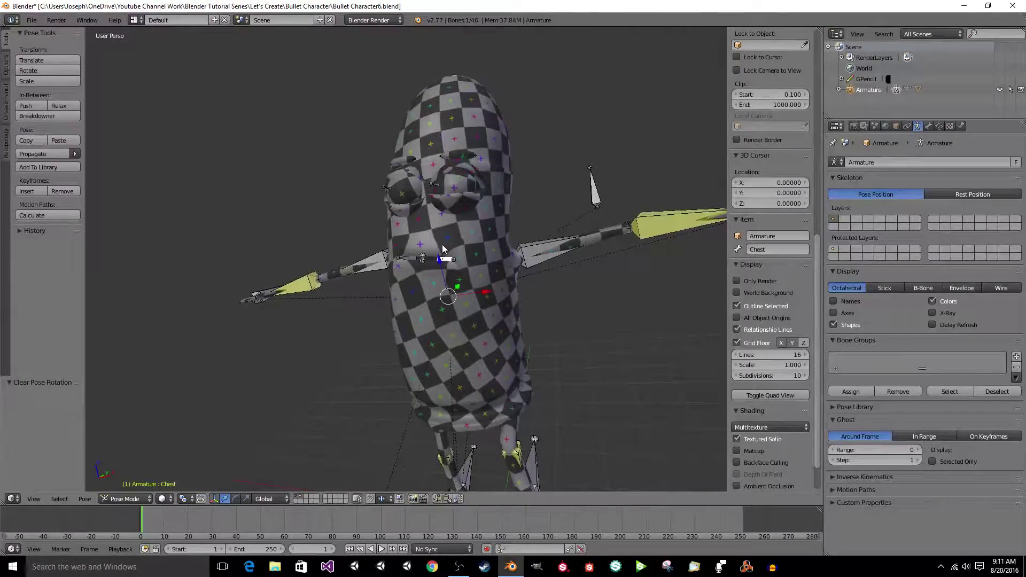
key("alt+r")
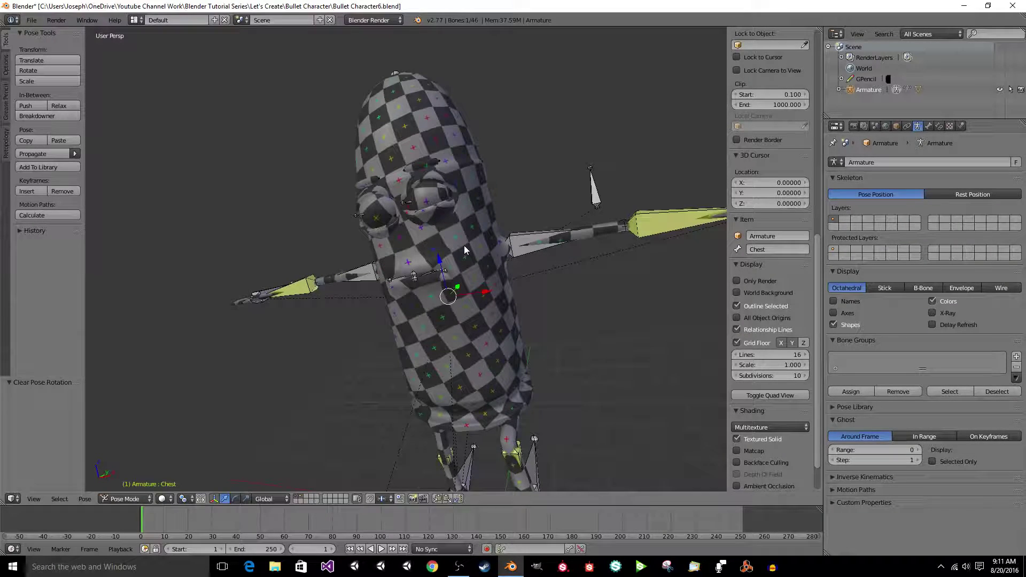
key("ctrl+s")
left_click(464, 245)
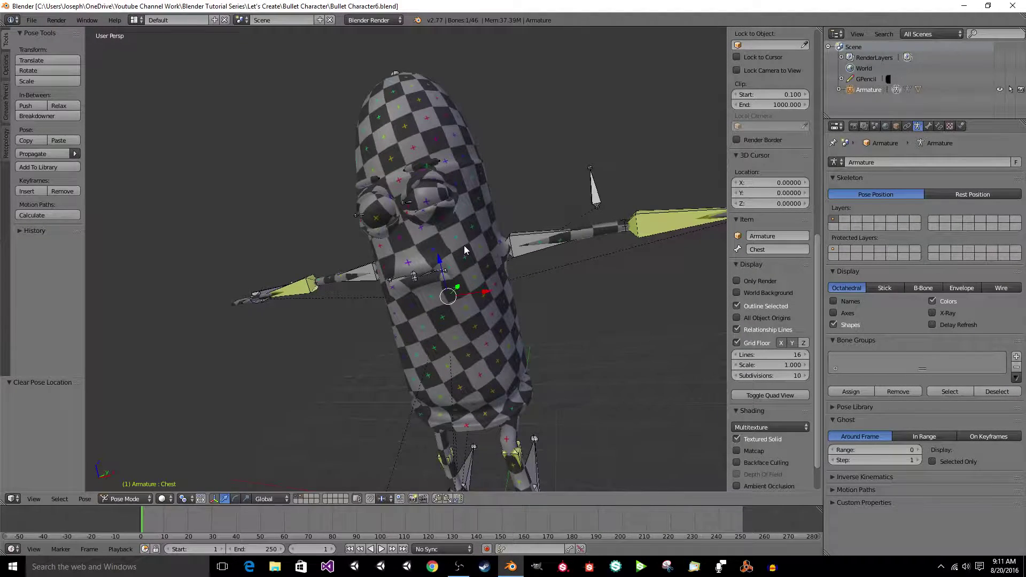
Switch the bullet character mesh to Edit Mode and reveal its hidden eye and eyebrow geometry.
middle_click_drag(464, 246, 425, 254)
scroll(478, 245, "up", 8)
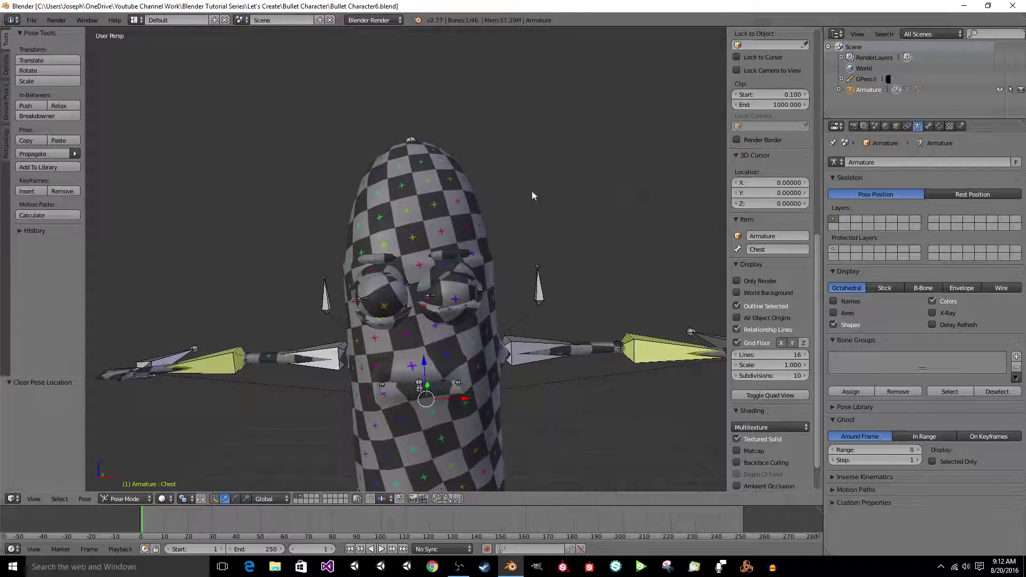
right_click(491, 256)
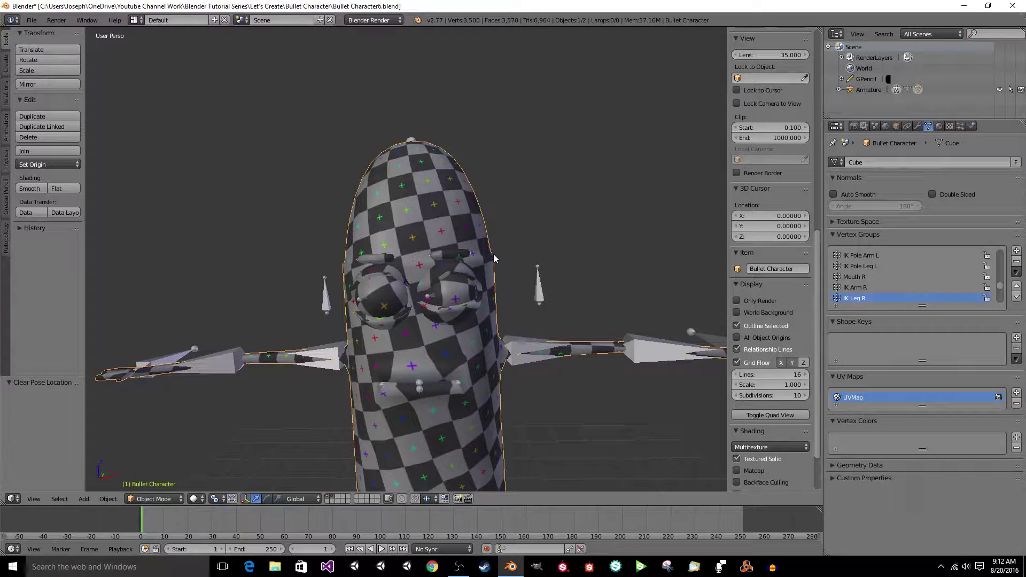
key("Tab")
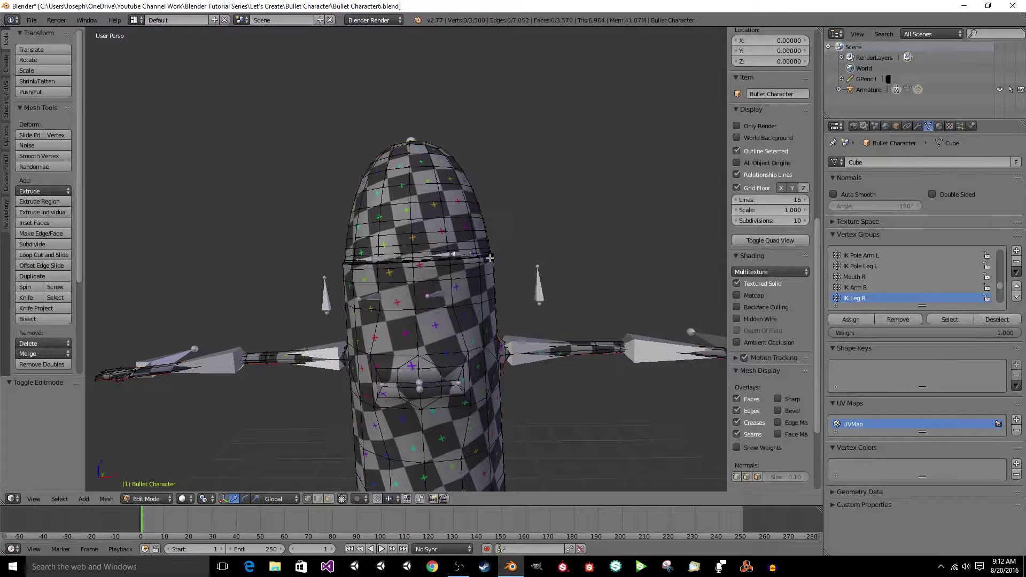
key("Tab")
key("Tab")
key("alt+h")
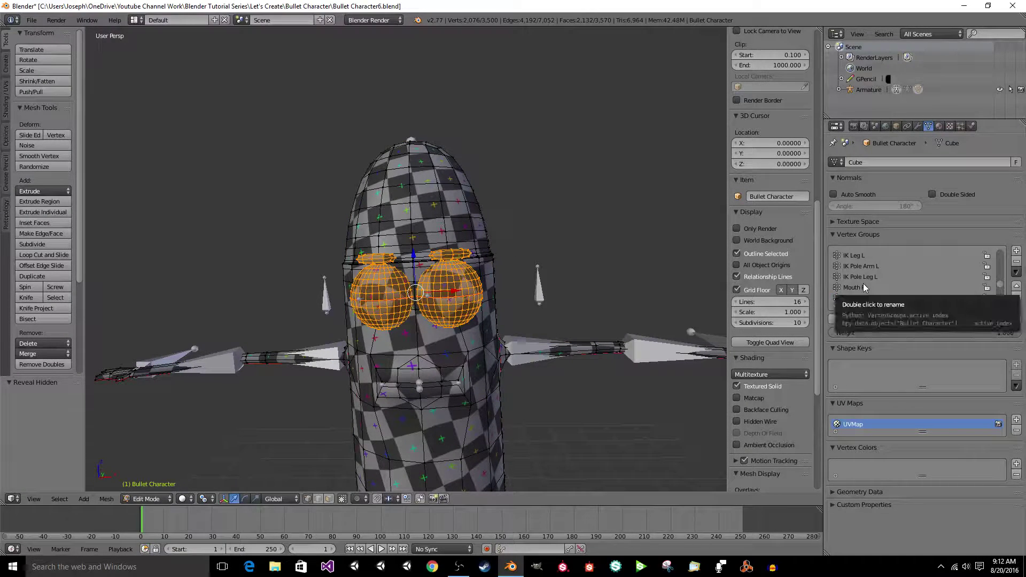
Make Chest the active vertex group and select only its vertices to check which eye geometry it influences.
scroll(899, 282, "up", 3)
scroll(899, 280, "up", 3)
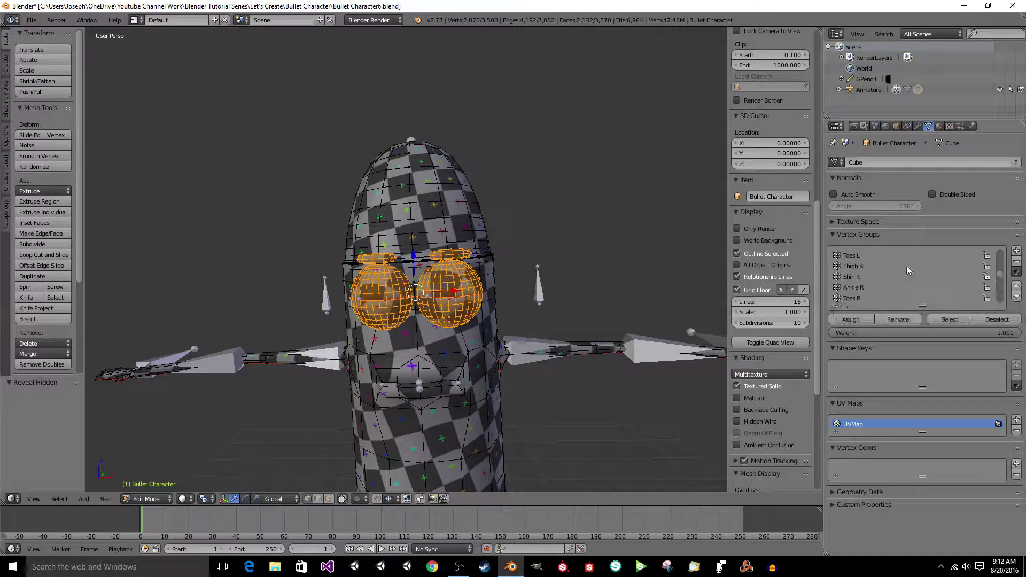
scroll(874, 287, "up", 5)
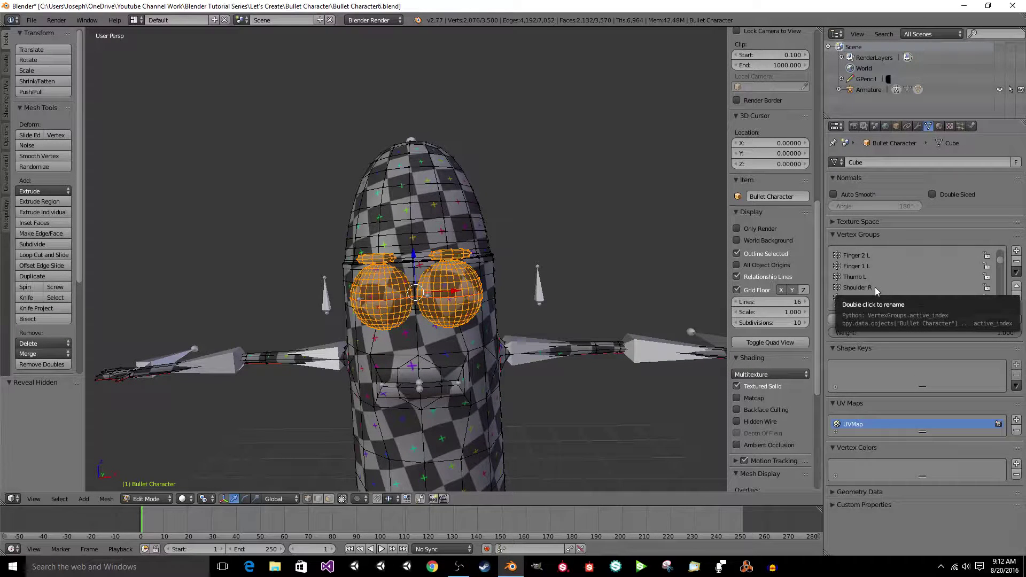
left_click(867, 277)
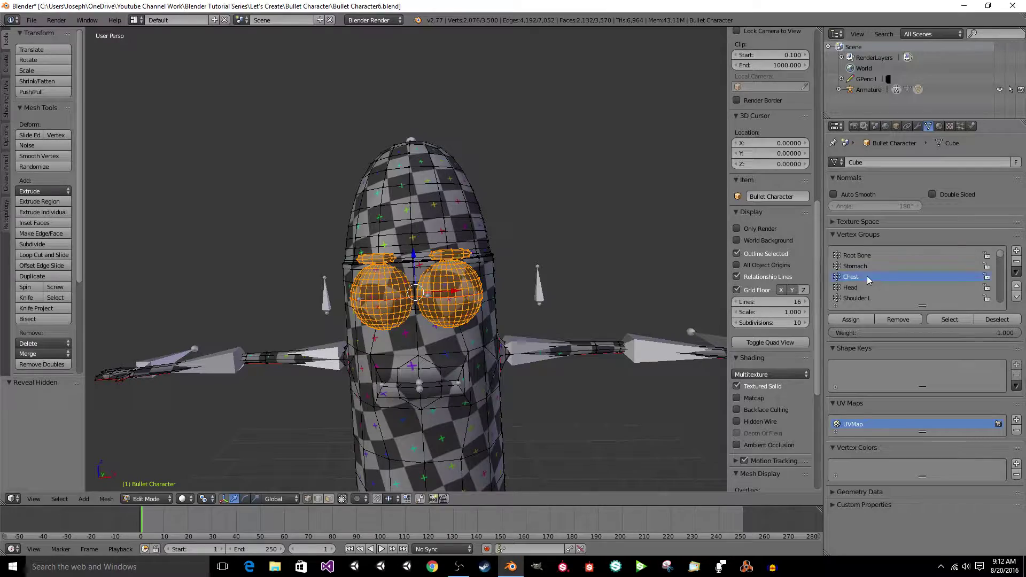
key("a")
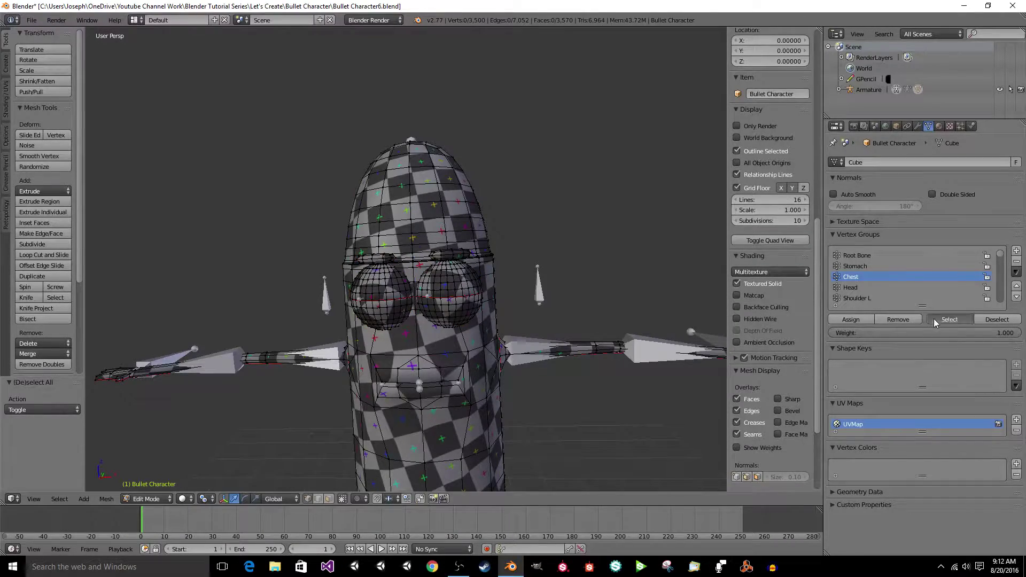
left_click(935, 319)
scroll(472, 275, "up", 5)
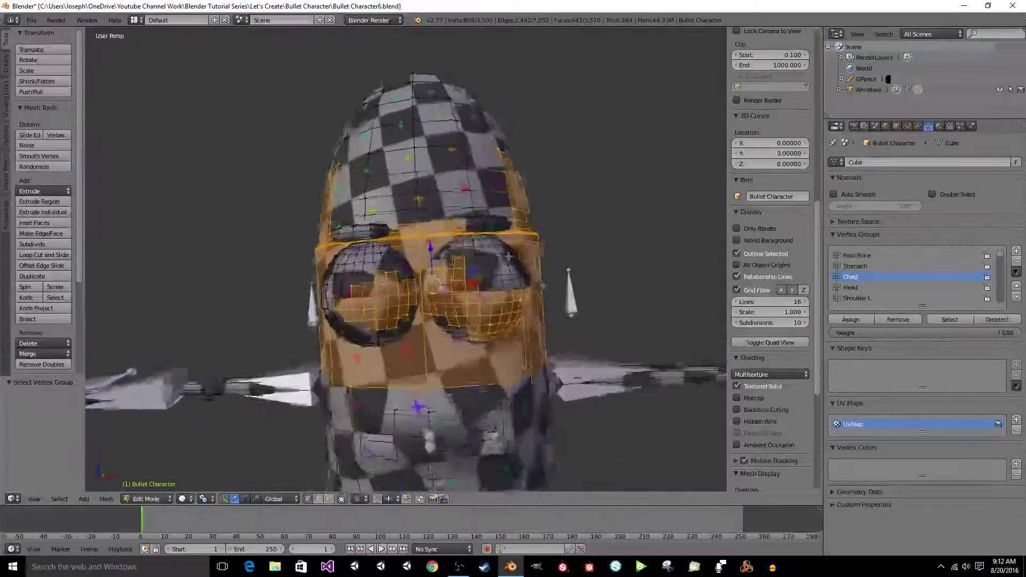
scroll(509, 266, "up", 3)
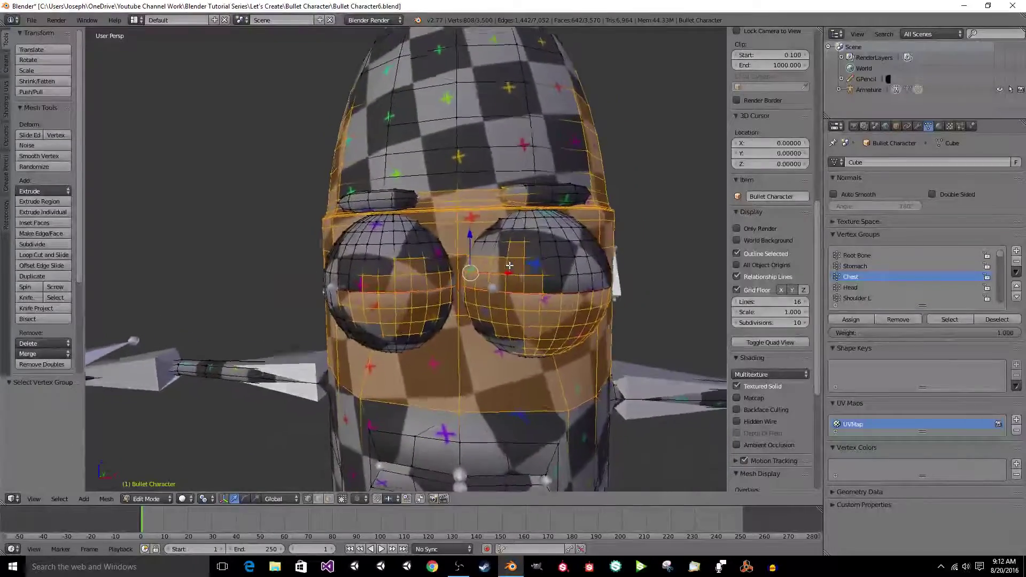
Clear the selection and, in wireframe display, select all linked geometry of both eyes, including the outer and inner spheres.
key("a")
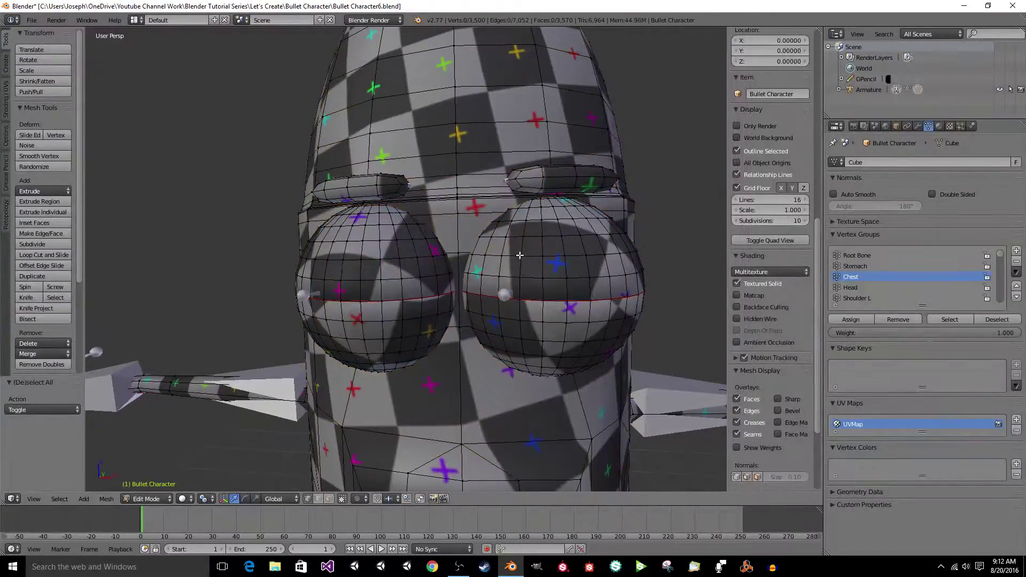
key("l")
key("l")
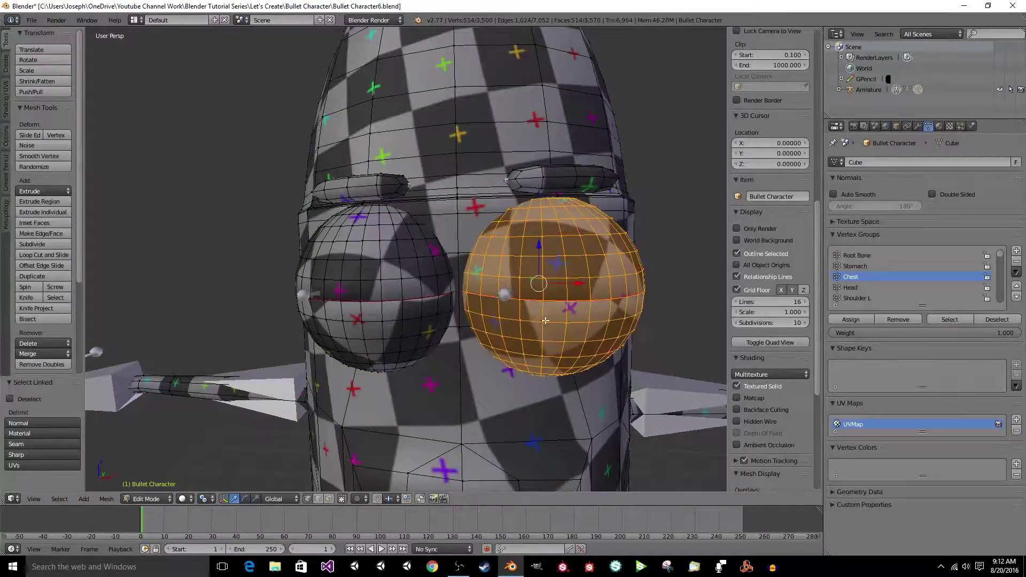
key("l")
key("l")
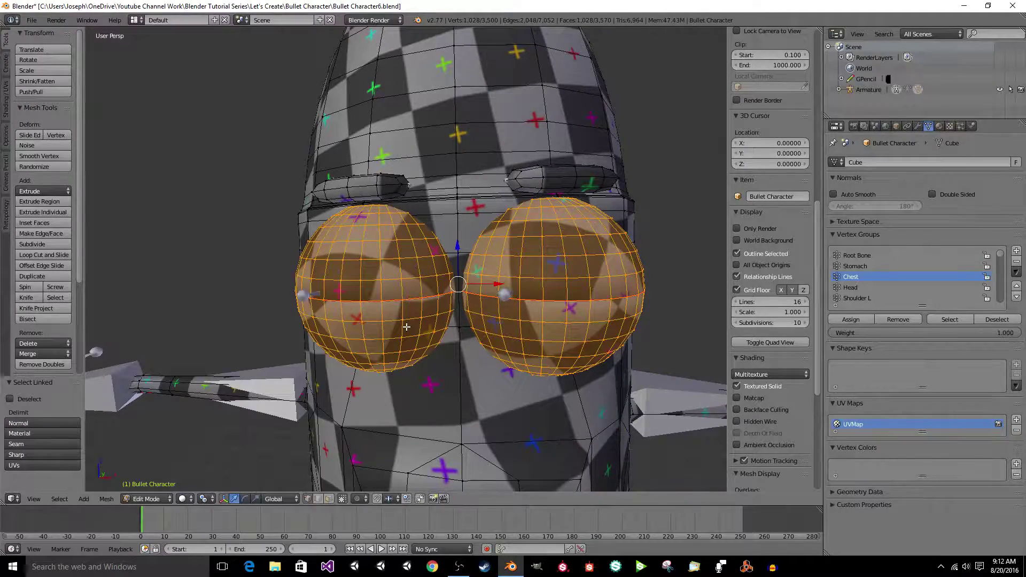
key("z")
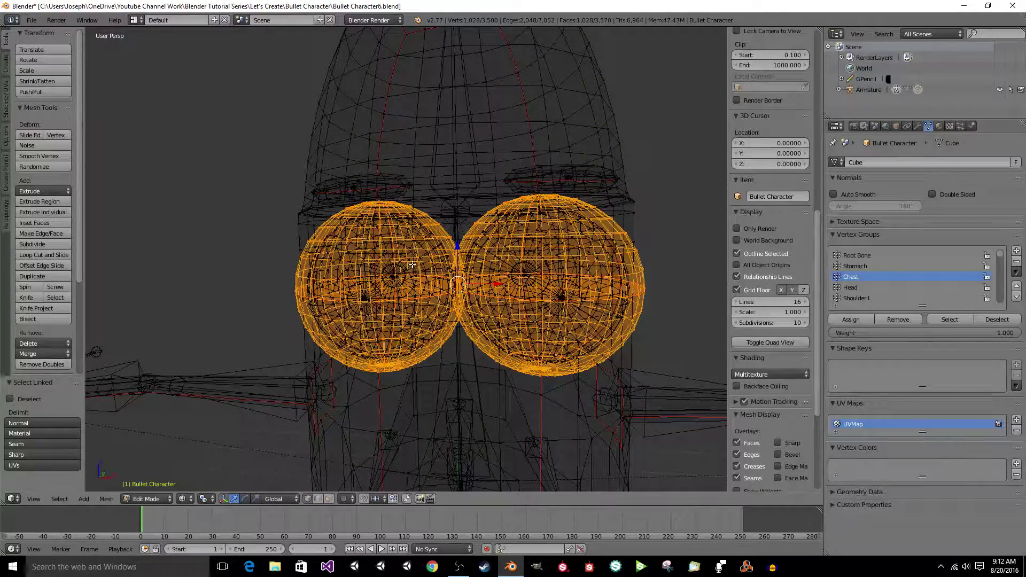
key("l")
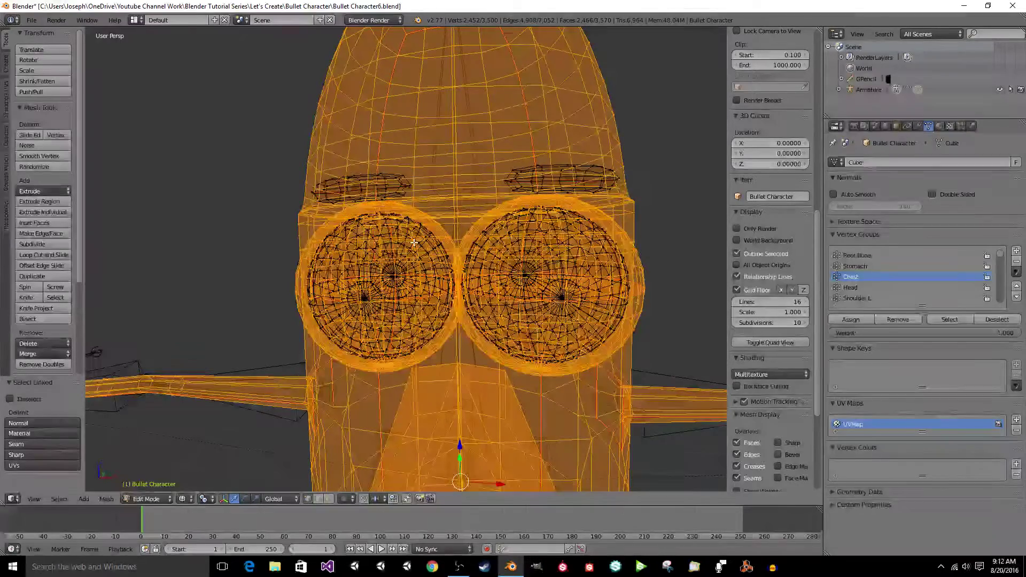
key("ctrl+z")
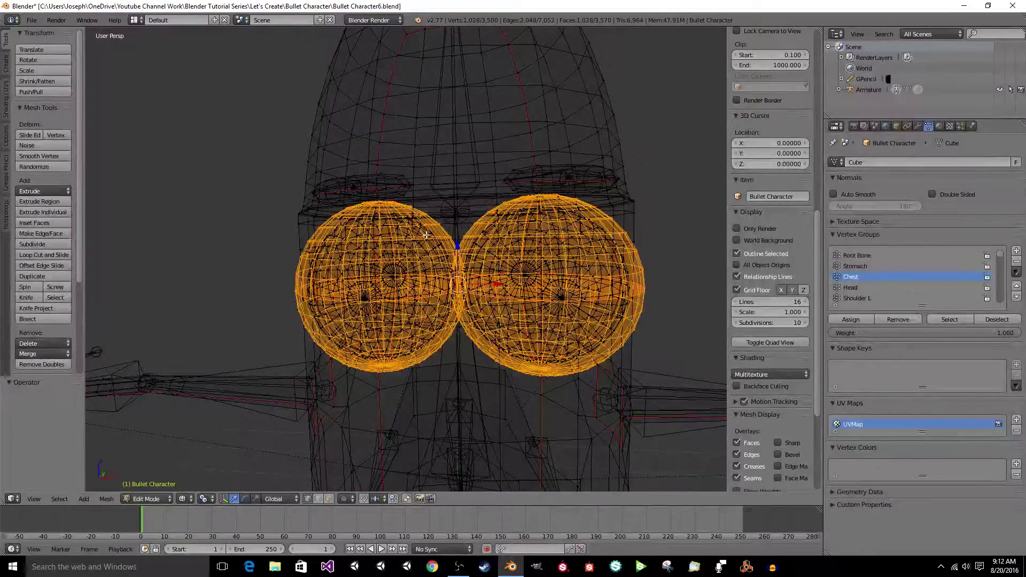
key("l")
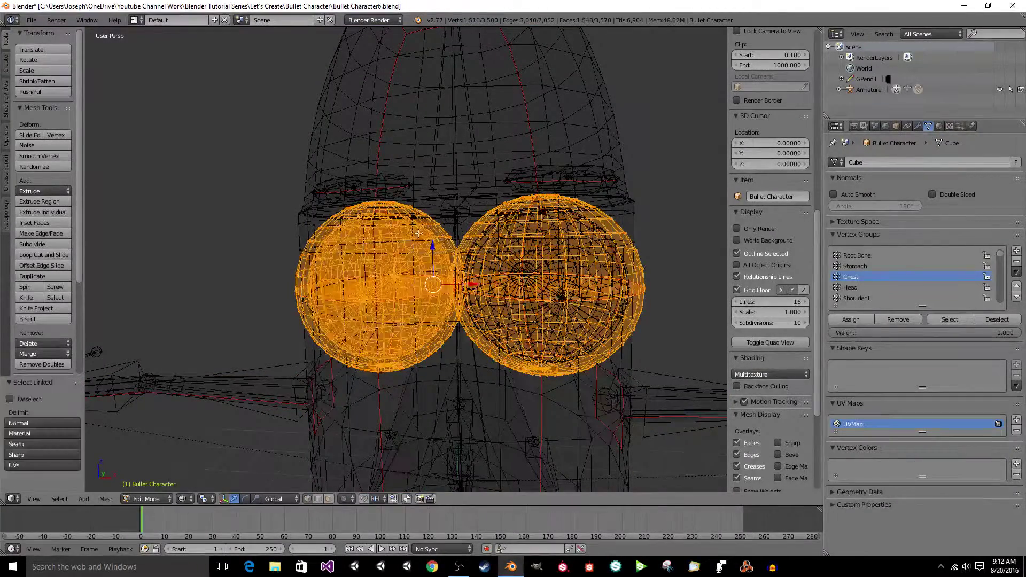
key("l")
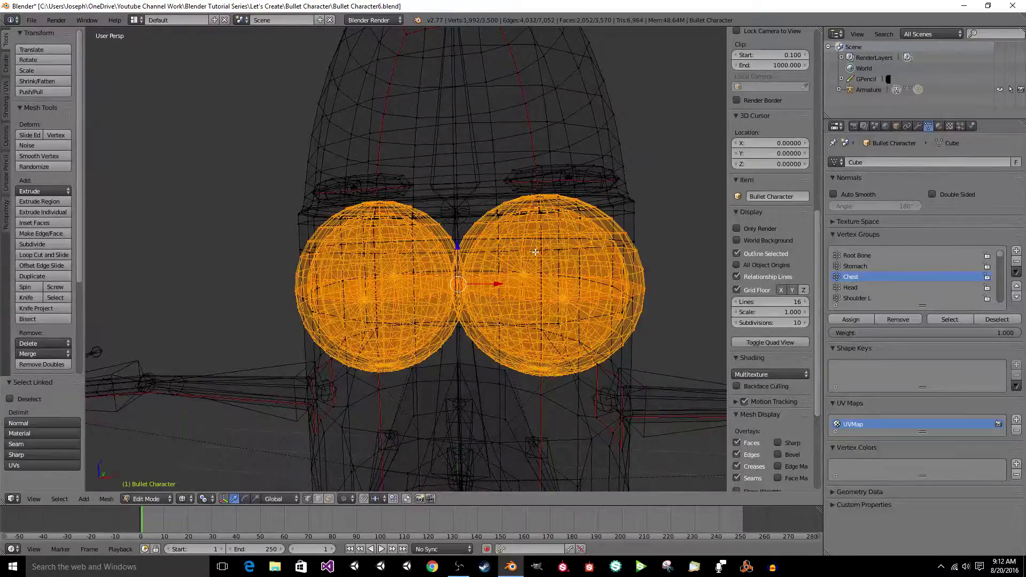
scroll(535, 252, "down", 2)
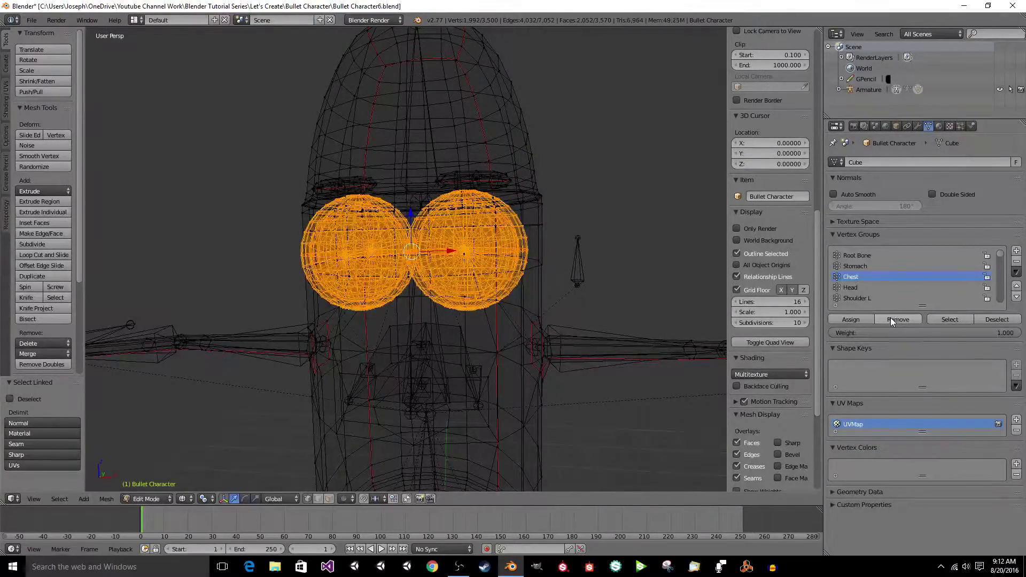
Remove the selected eye geometry from the Chest vertex group and make Head the active vertex group.
left_click(862, 287)
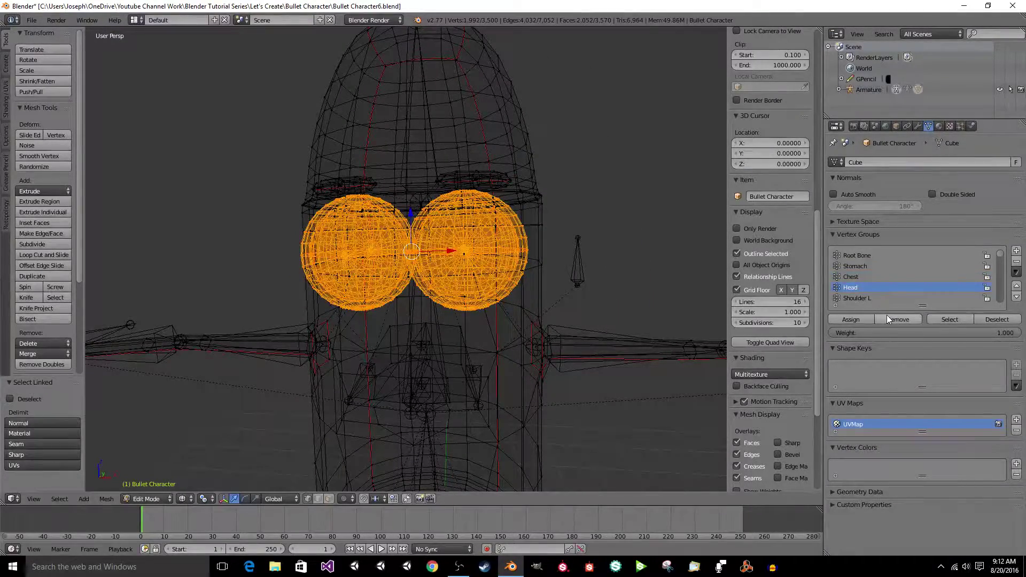
scroll(643, 265, "up", 3)
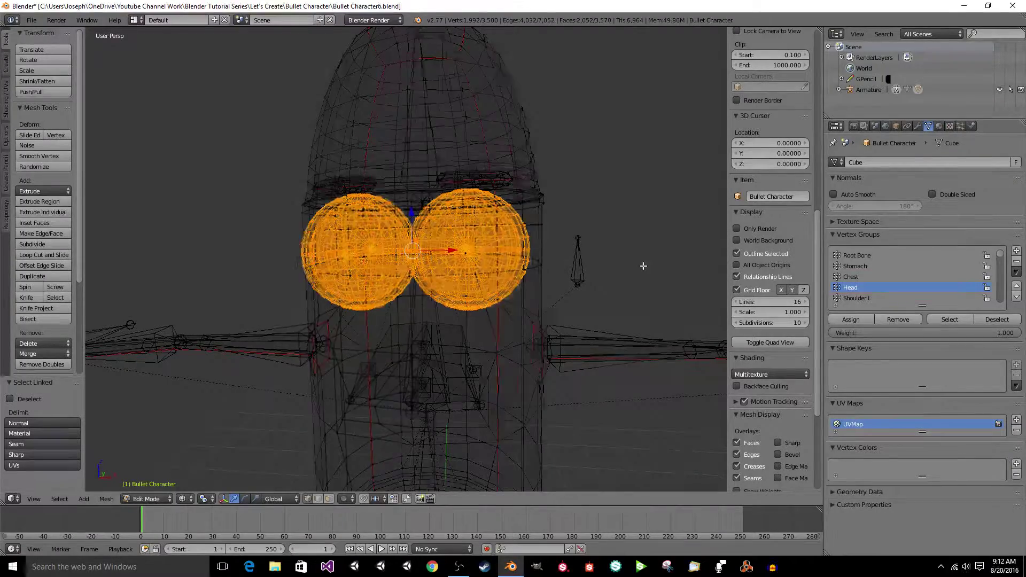
scroll(643, 266, "down", 4)
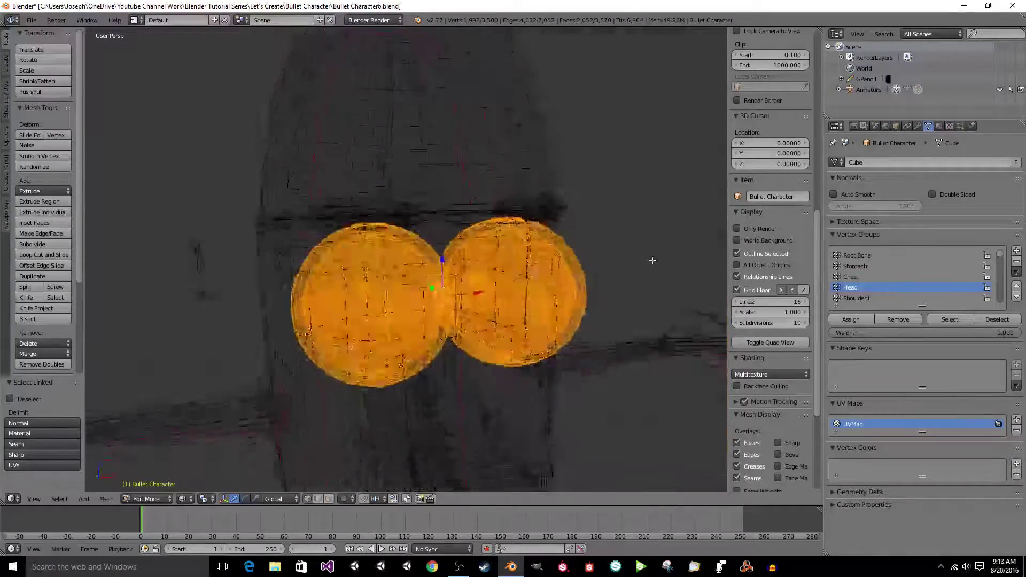
Clear the selection, select all linked geometry of both eyebrows, and remove it from the Chest vertex group.
key("a")
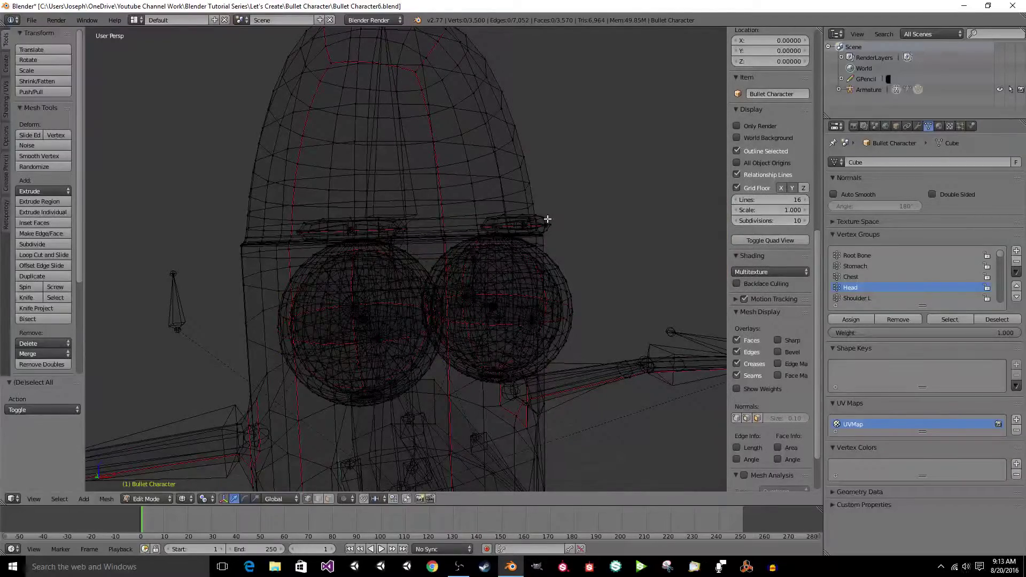
key("l")
key("l")
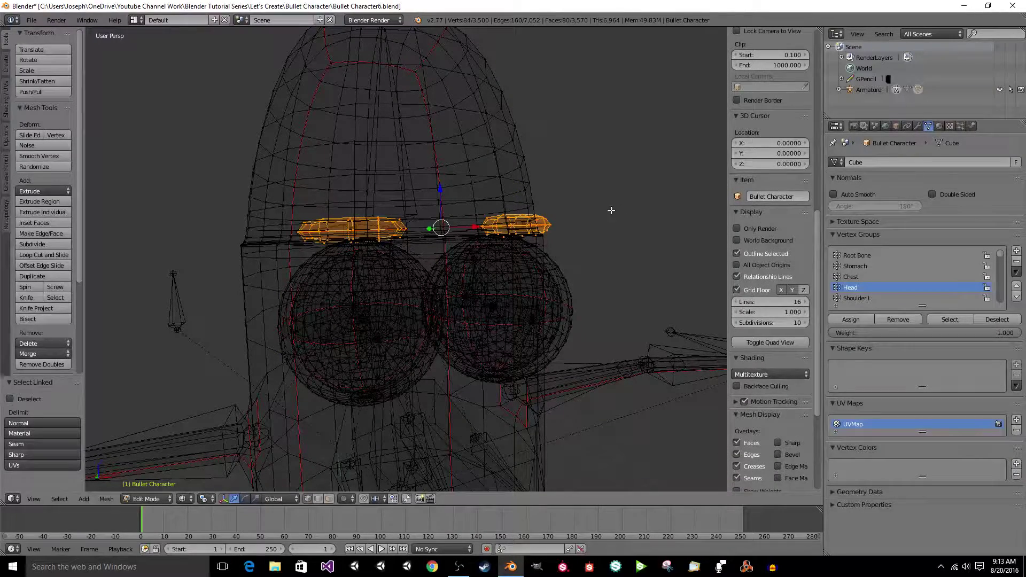
left_click(887, 321)
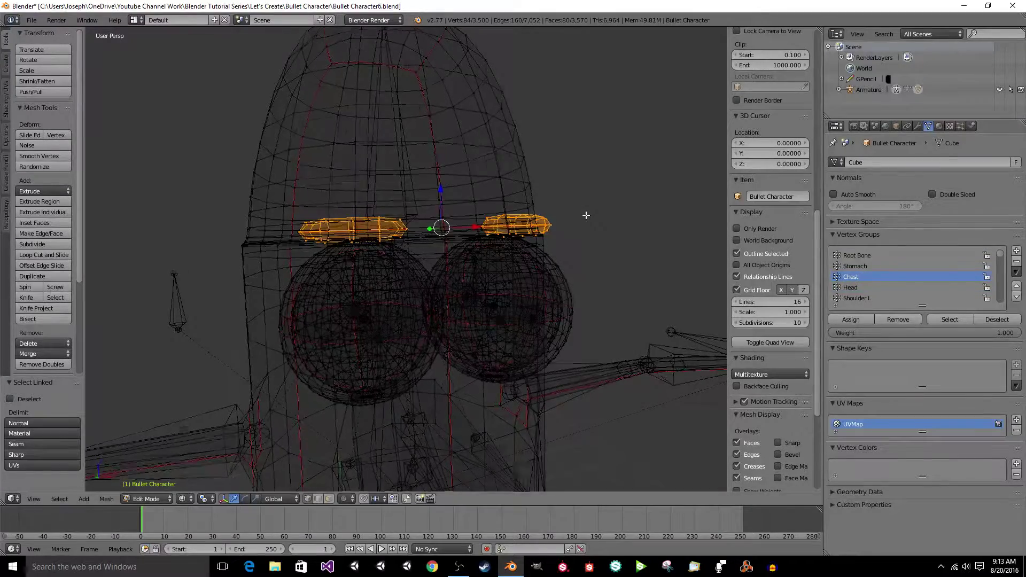
Return the mesh to Object Mode, save over the existing file, and switch the viewport back to solid display.
scroll(586, 215, "down", 4)
key("Tab")
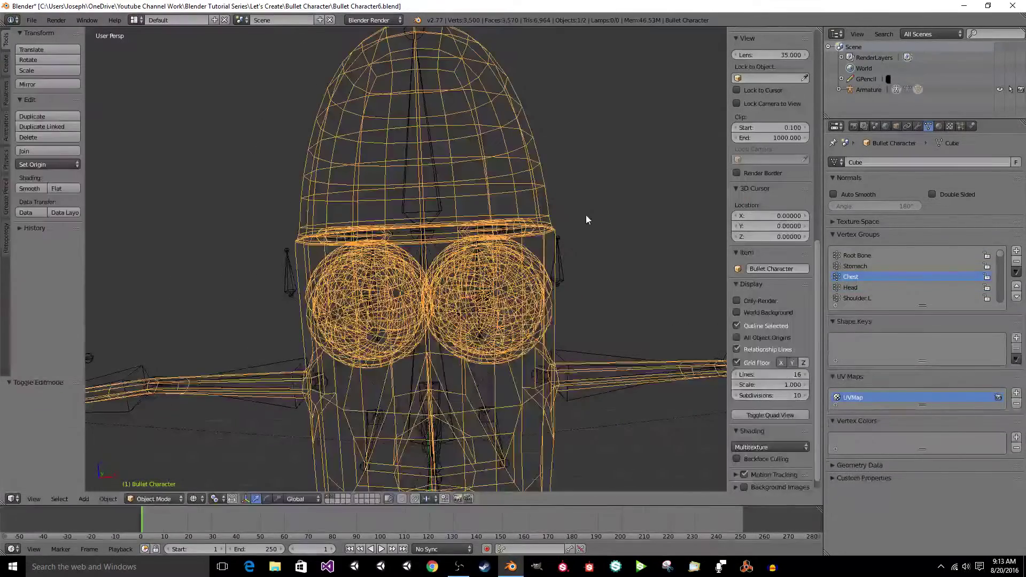
key("ctrl+s")
left_click(587, 216)
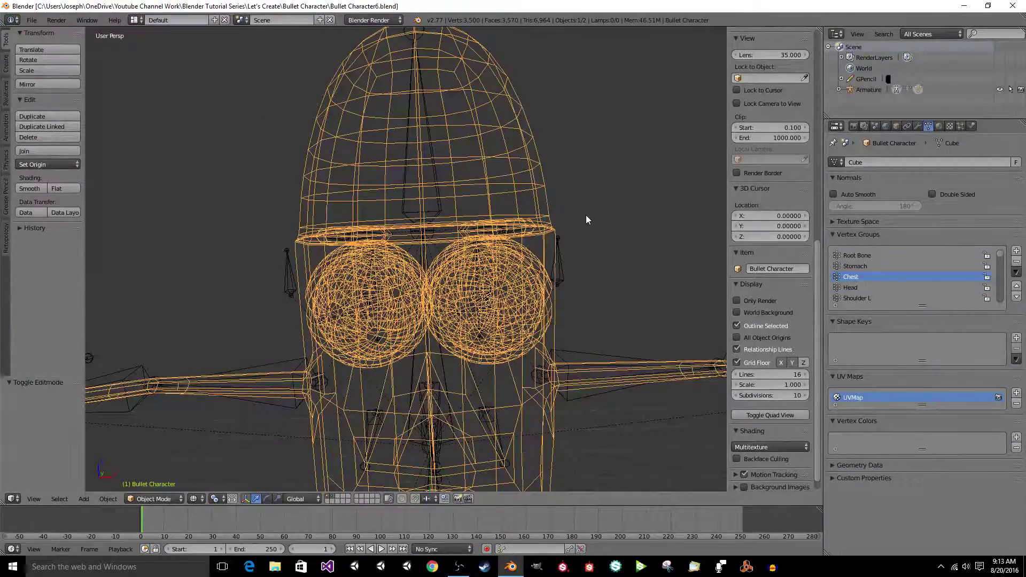
key("z")
mouse_move(585, 220)
middle_mouse_down()
mouse_move(522, 301)
mouse_move(354, 290)
mouse_move(406, 291)
middle_mouse_up()
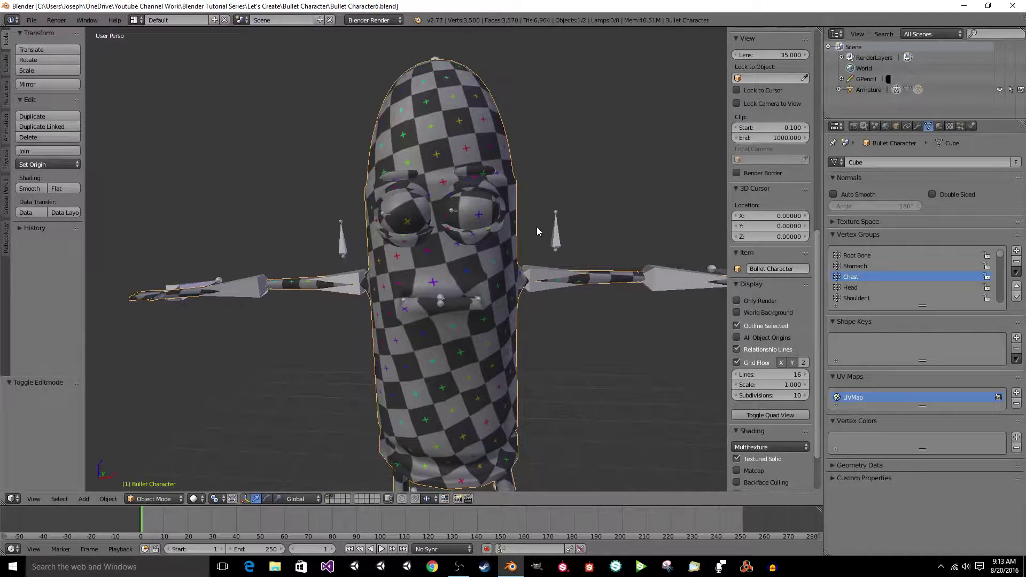
Put the armature in Pose Mode and rotate the Chest bone about -44° to test how the face deforms.
right_click(556, 239)
key("ctrl+Tab")
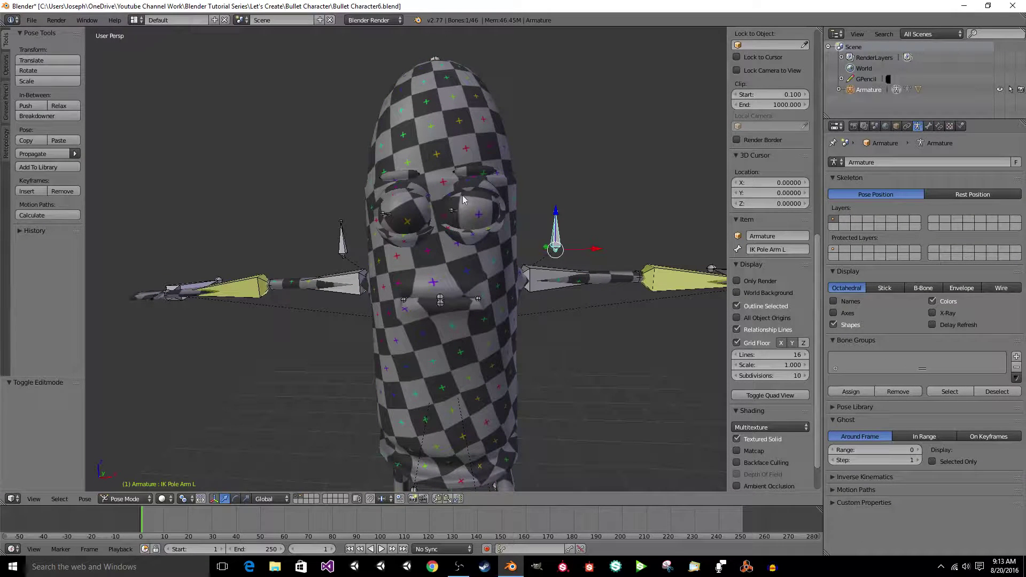
right_click(438, 198)
key("r")
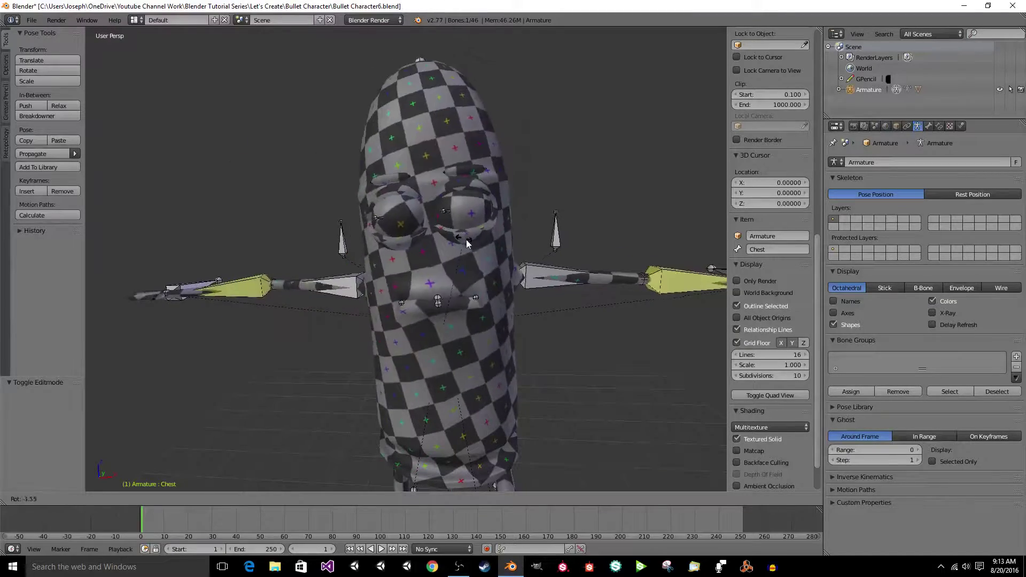
left_click(409, 255)
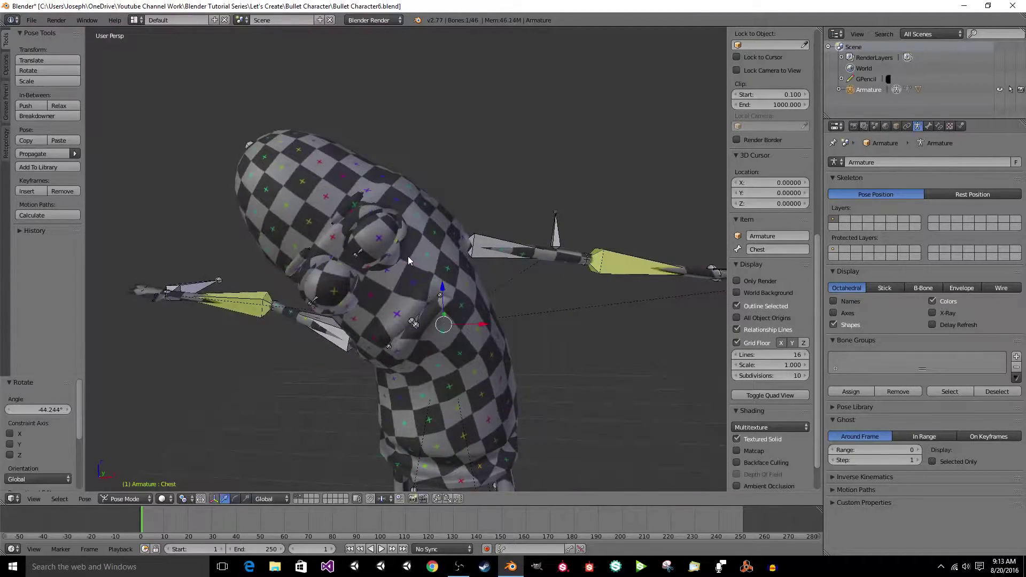
middle_click_drag(408, 255, 515, 246)
scroll(553, 289, "down", 4)
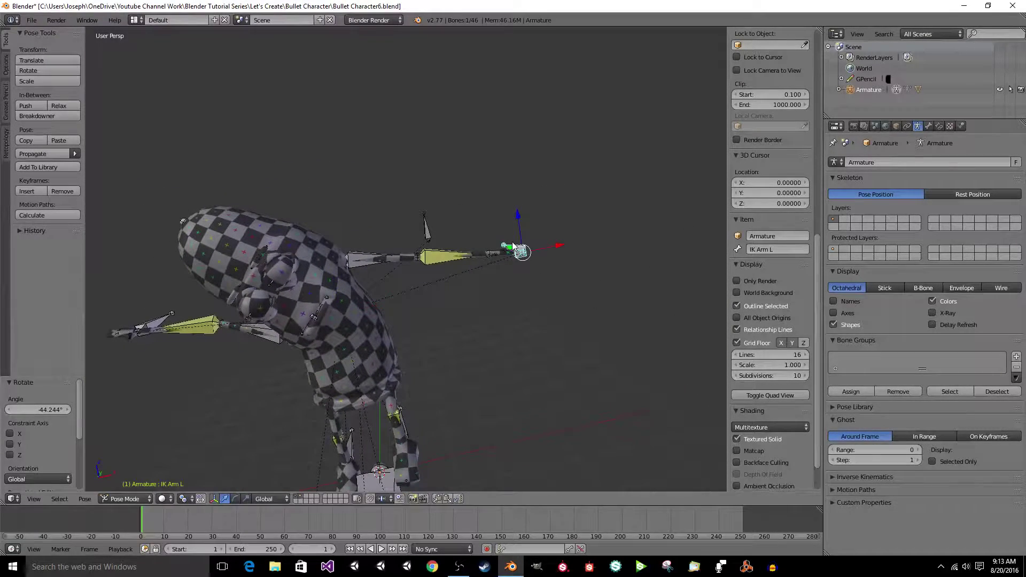
Lower both arms beside the bent body by moving the IK Arm L and IK Arm R bones, and reposition the right hand.
left_click_drag(513, 247, 389, 323)
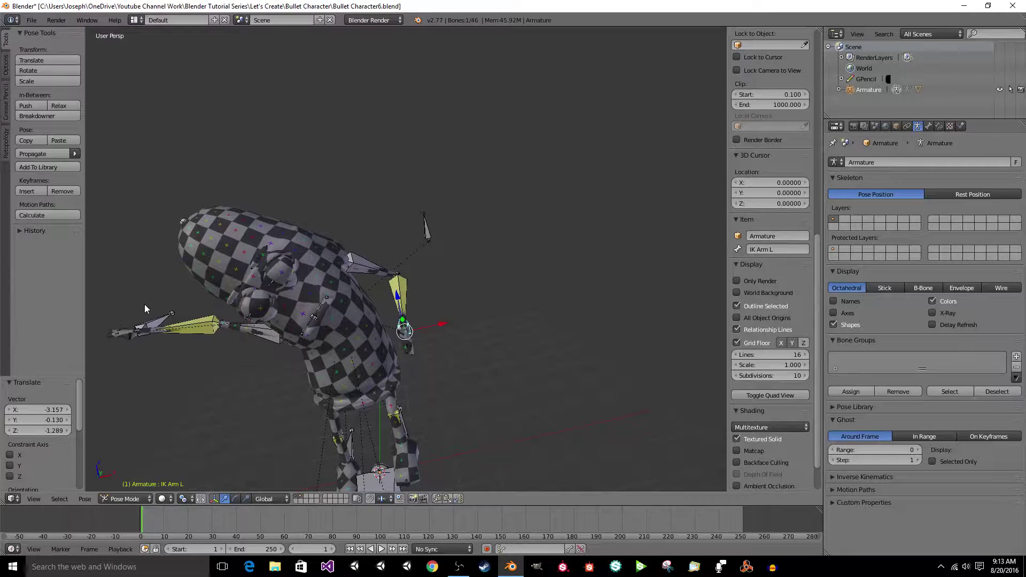
right_click(145, 326)
key("g")
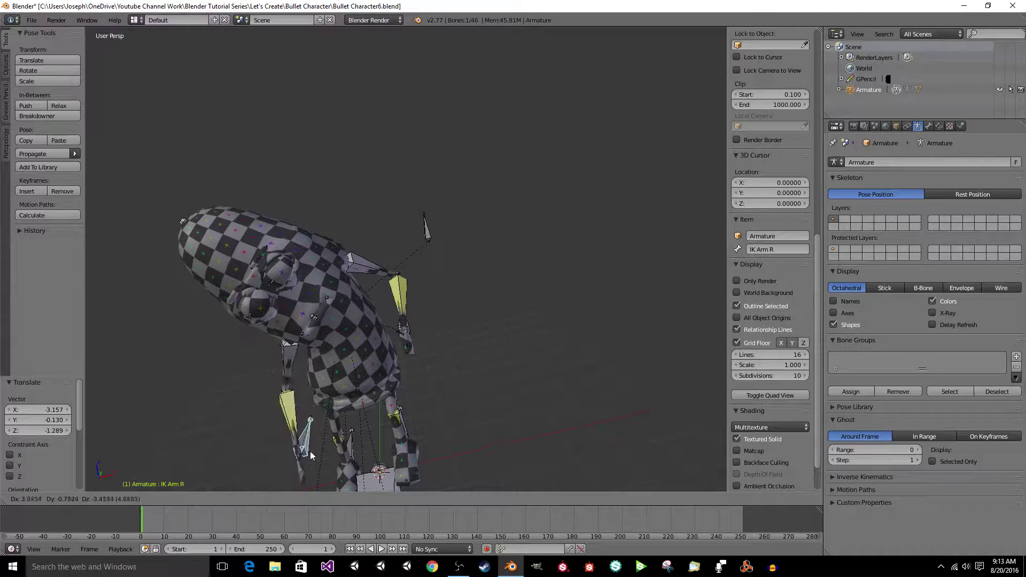
left_click(316, 413)
scroll(316, 412, "up", 3)
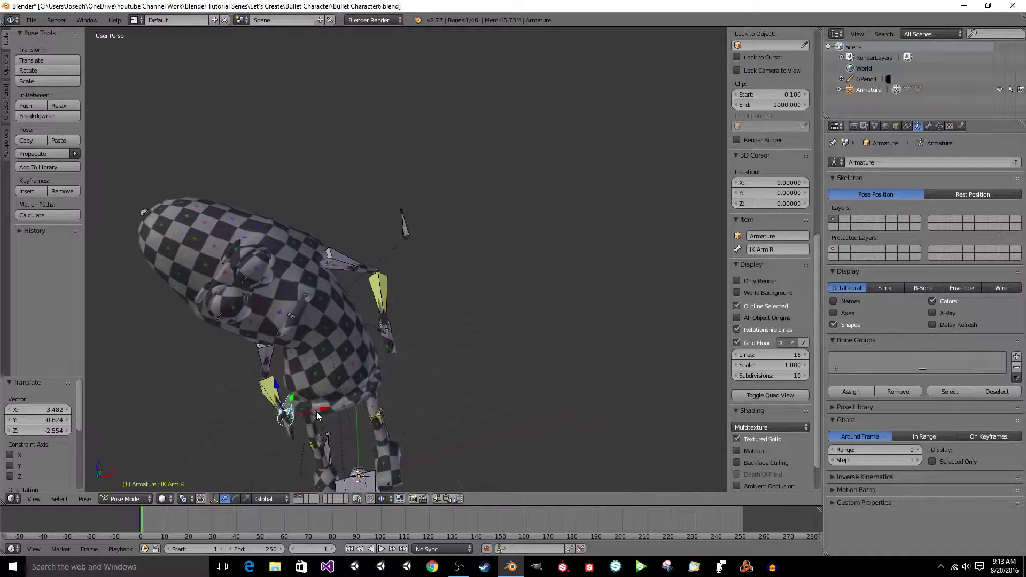
middle_click_drag(317, 416, 316, 412)
key("g")
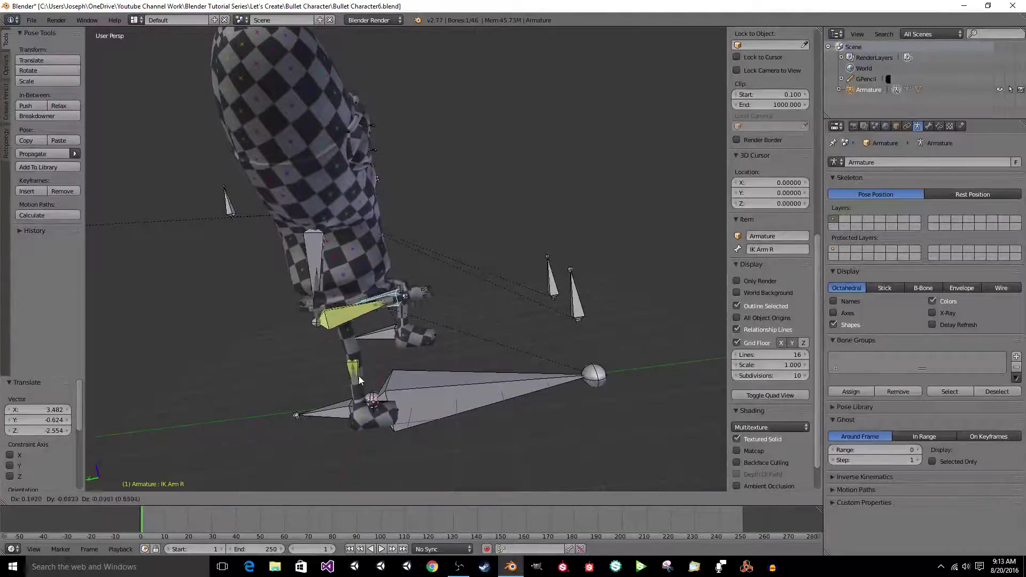
left_click(370, 362)
middle_click_drag(387, 355, 386, 355)
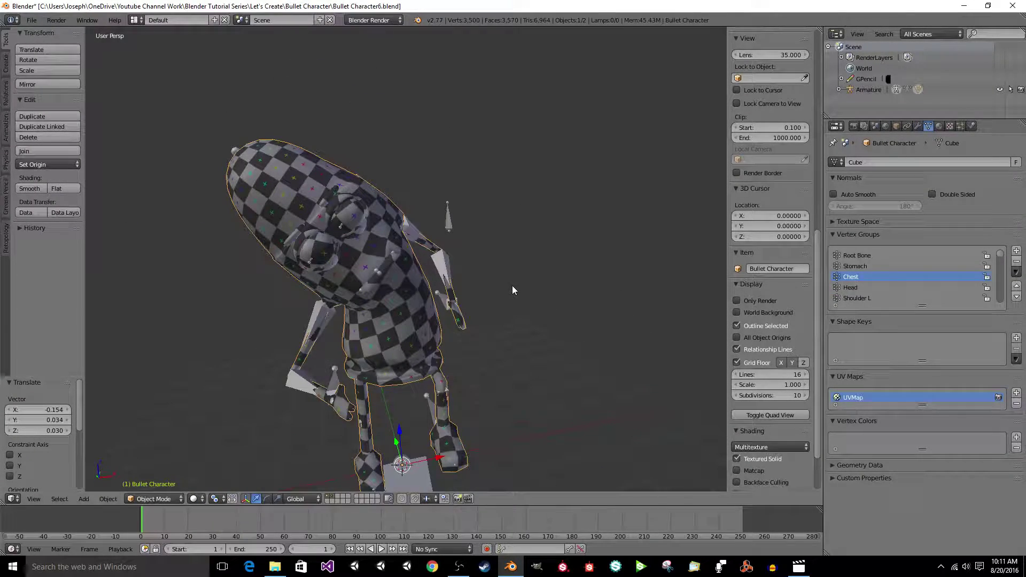
Return the armature to Pose Mode, select every bone, and clear the rotation and location of the whole pose.
scroll(512, 290, "up", 8)
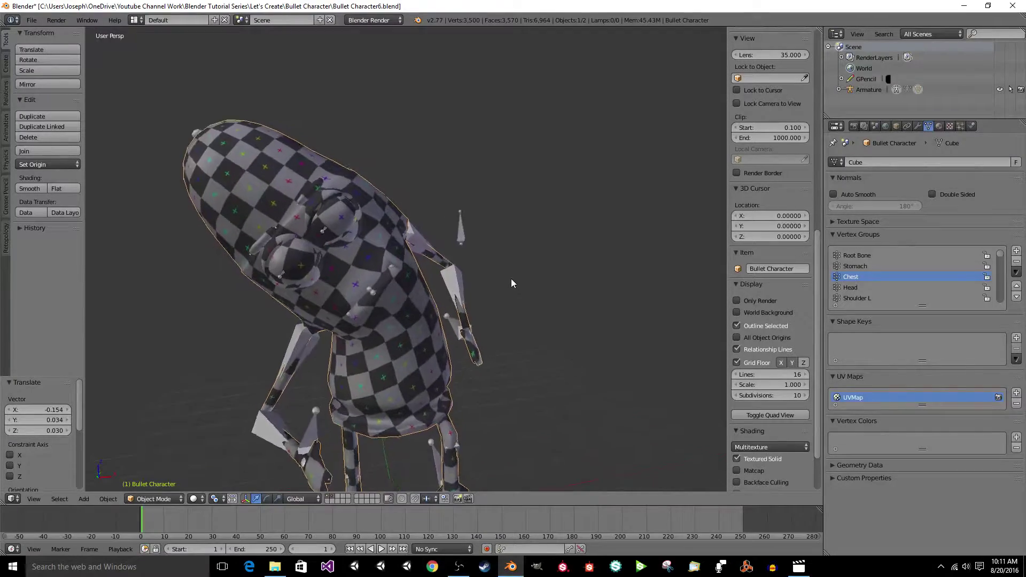
middle_click_drag(503, 329, 405, 254)
scroll(404, 254, "down", 2)
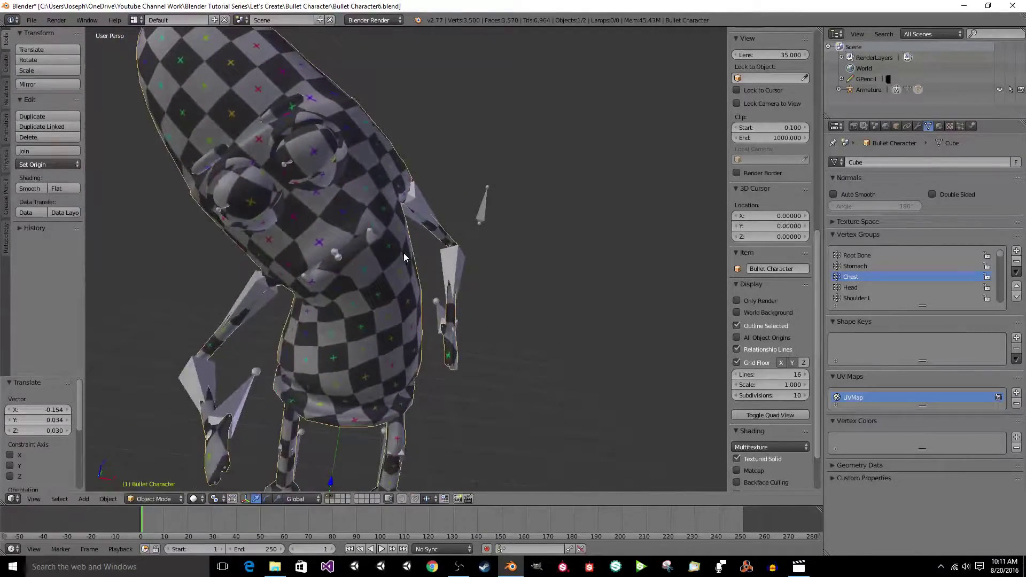
key("a")
right_click(445, 265)
key("ctrl+Tab")
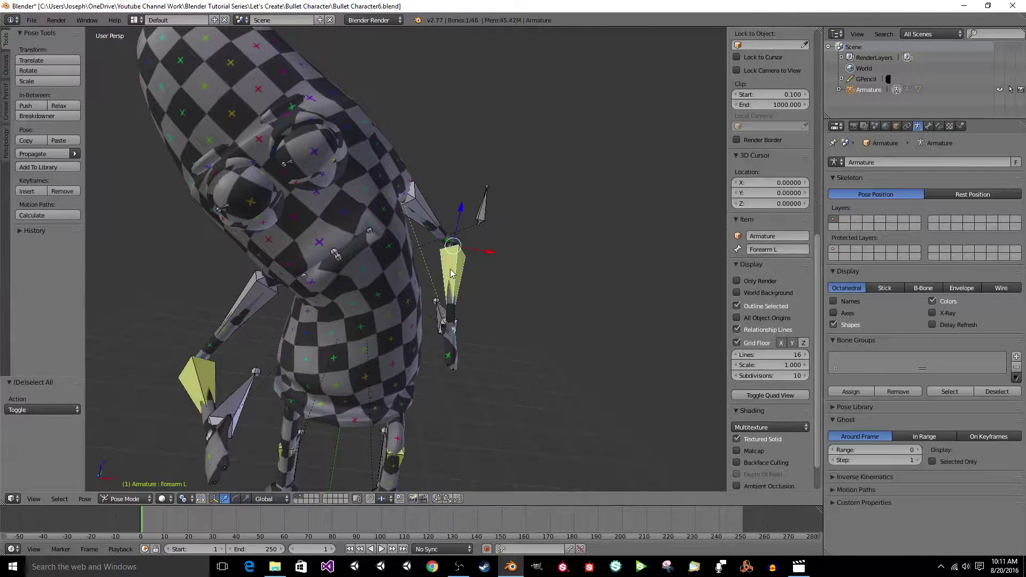
key("alt+r")
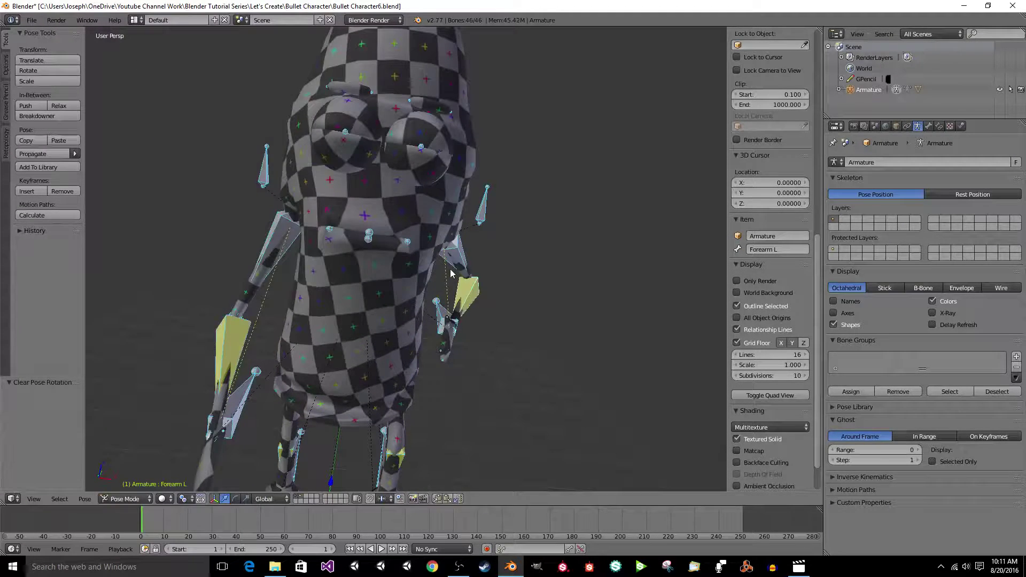
key("alt+g")
Move the IK Arm L bone down beside the body, forward about 1.7 units, and inward about 0.6 in front of the hips.
middle_click_drag(457, 260, 497, 239)
scroll(457, 260, "up", 2)
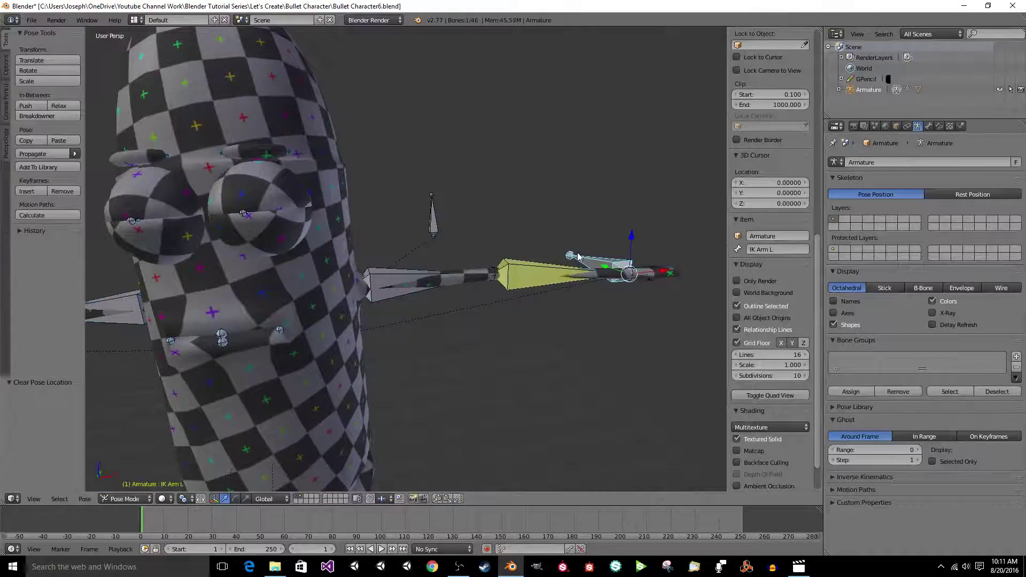
right_click_drag(581, 273, 351, 411)
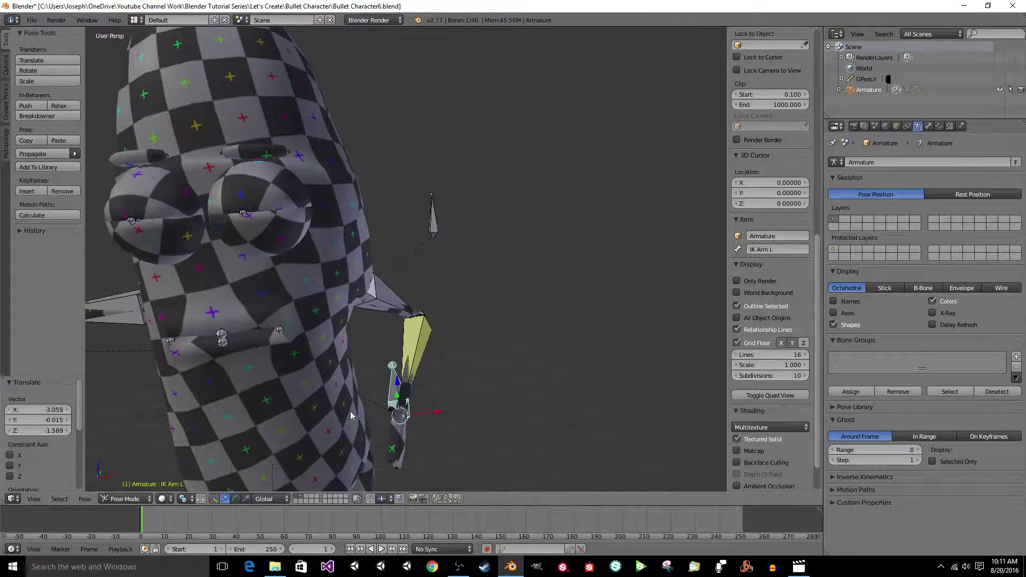
middle_click_drag(425, 352, 466, 332)
right_click_drag(468, 336, 323, 351)
middle_click_drag(324, 352, 323, 347)
scroll(322, 348, "down", 5)
scroll(322, 351, "up", 5)
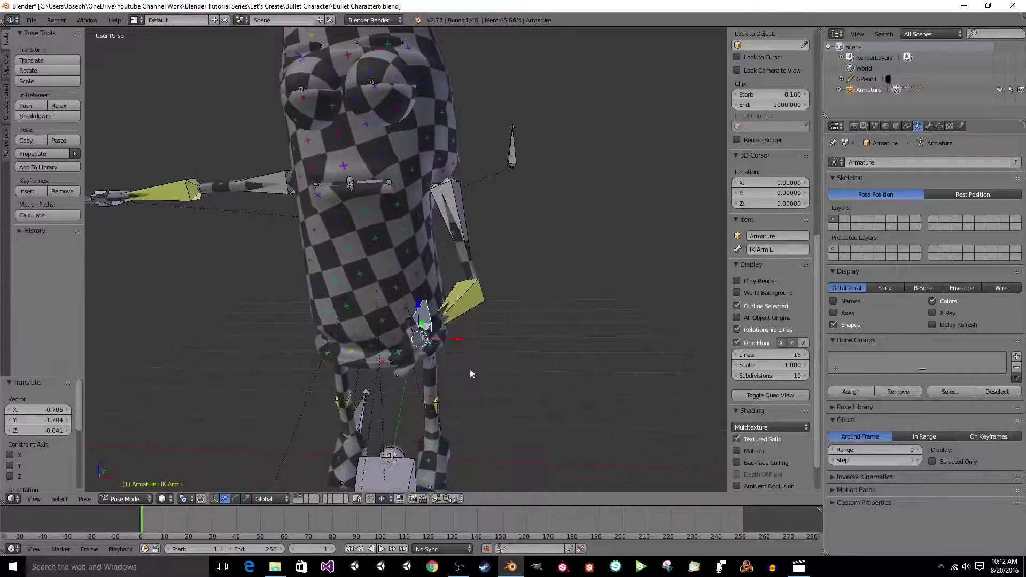
key("g")
left_click(415, 380)
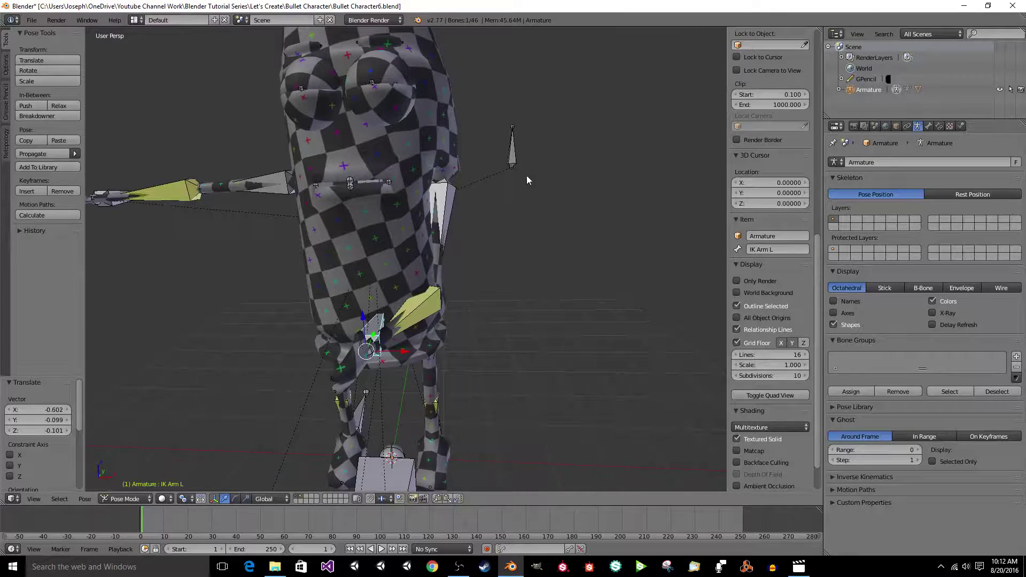
Move IK Pole Arm L outward about 4.2 units in X and -0.73 along Y, and nudge IK Arm L about 0.3 in X.
key("g")
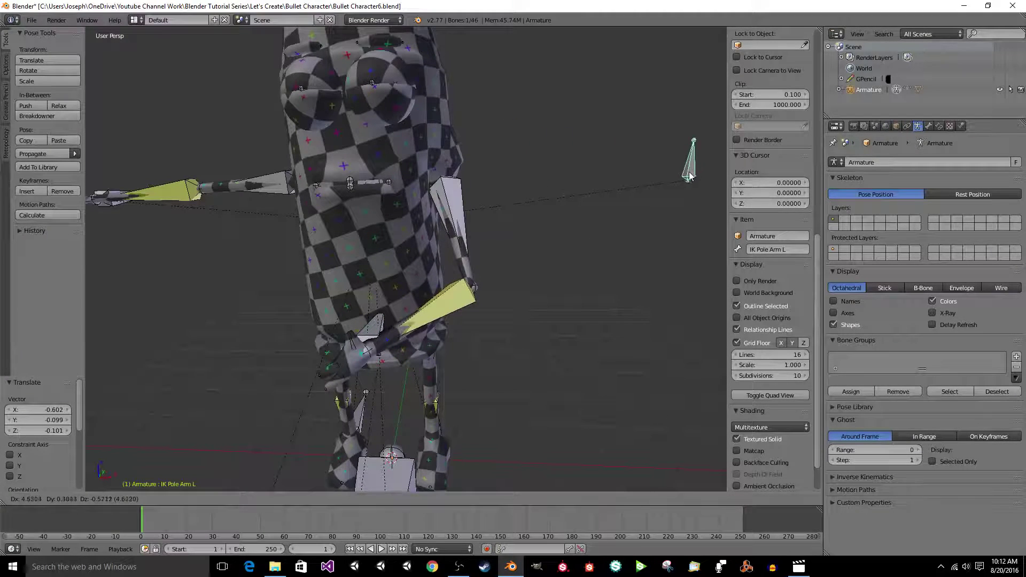
left_click(676, 179)
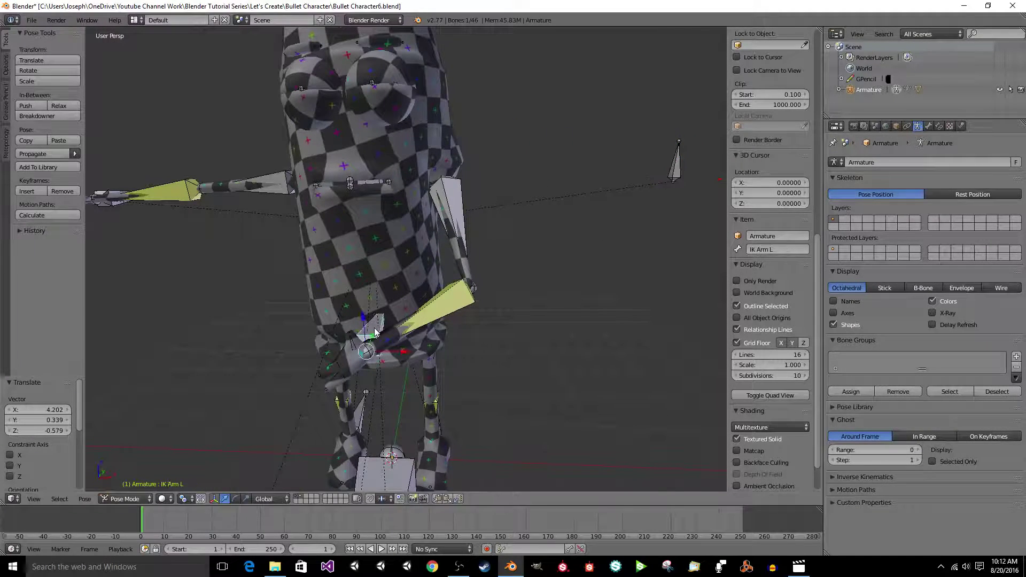
key("g")
left_click(404, 338)
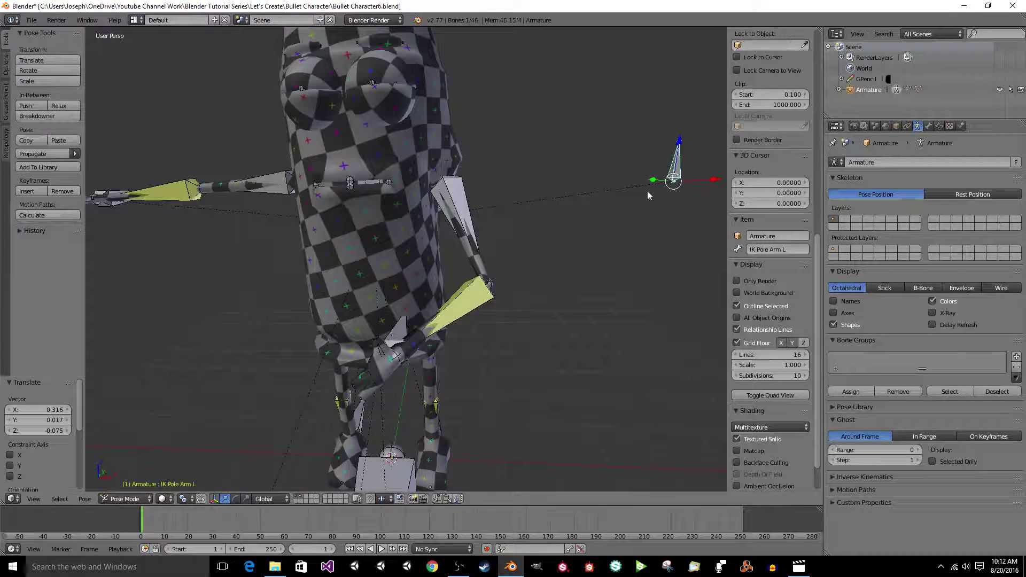
key("g")
key("y")
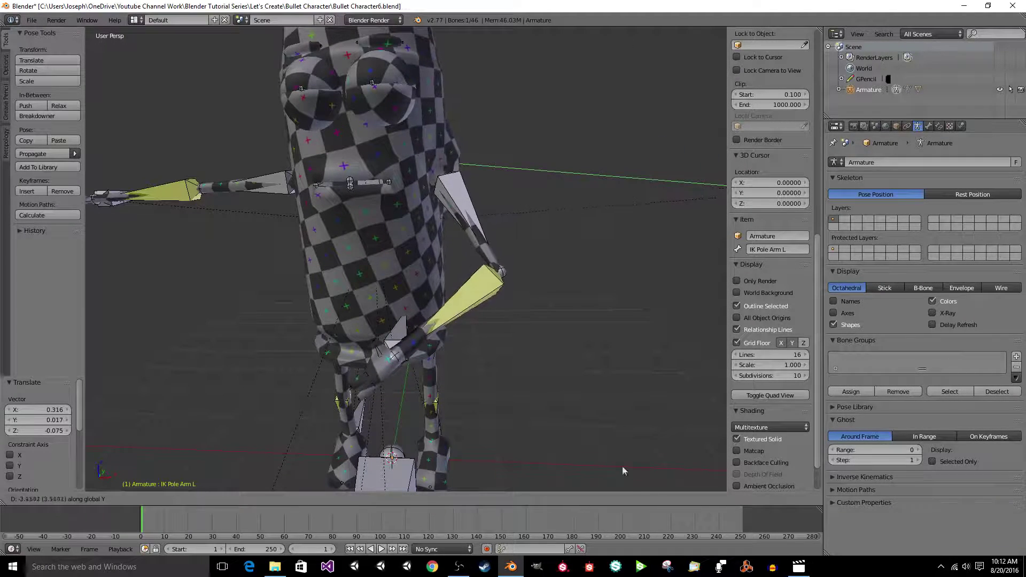
left_click(569, 365)
Move the IK Arm R bone about 3.29, -0.30, -2.22 to bring the right hand down beside the hip.
scroll(570, 366, "down", 4)
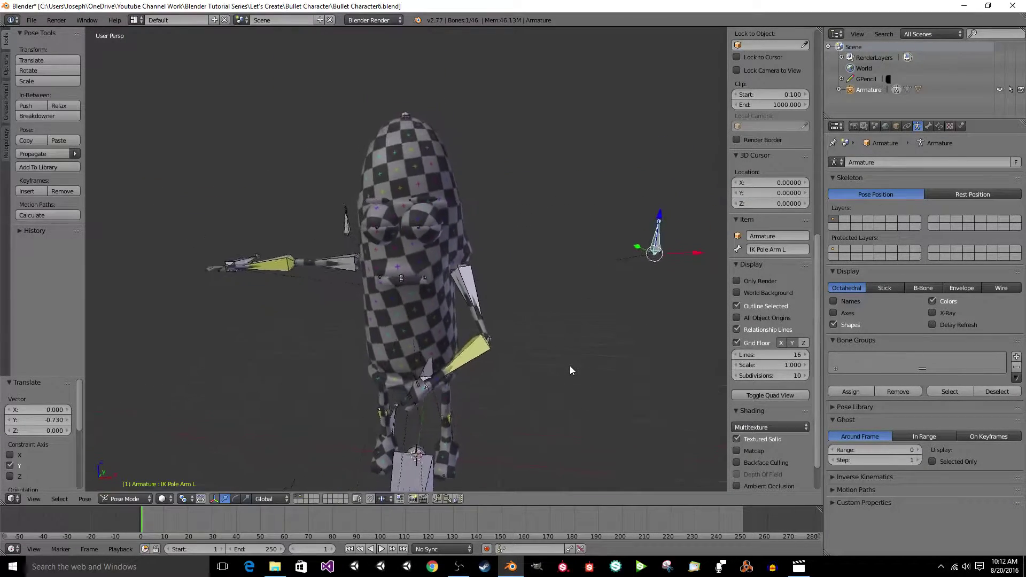
scroll(572, 364, "down", 3)
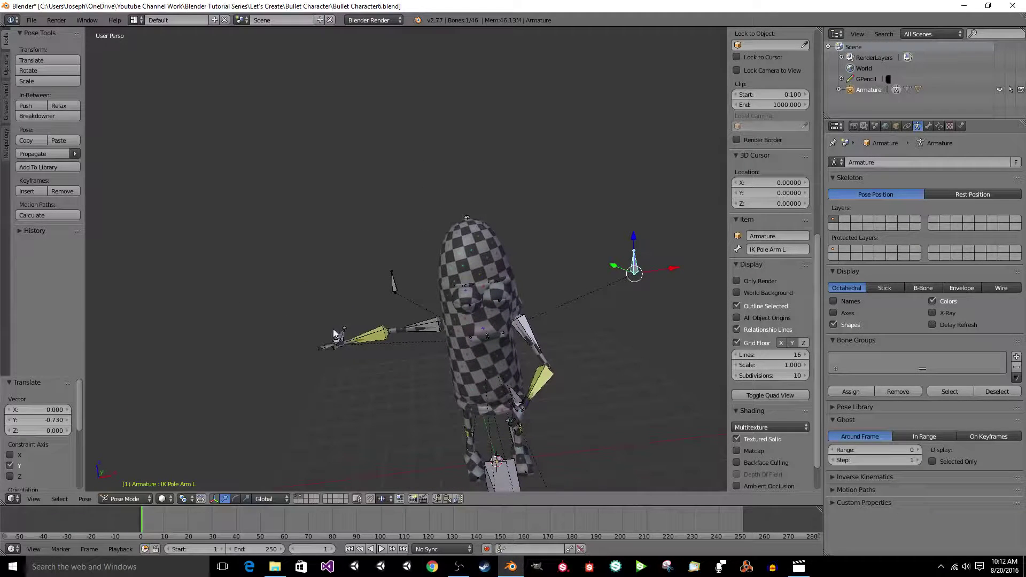
key("g")
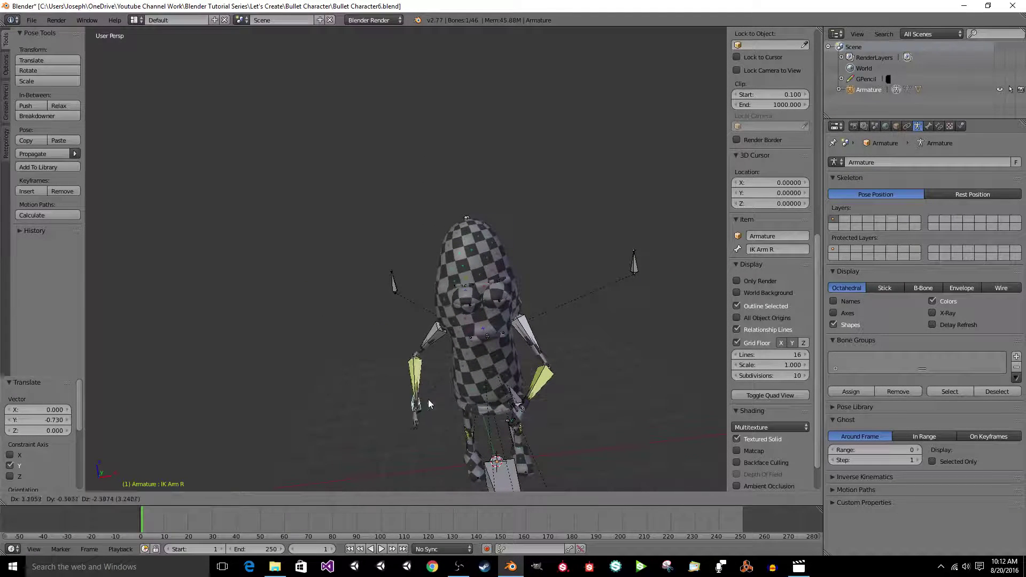
left_click(452, 394)
scroll(453, 392, "up", 4)
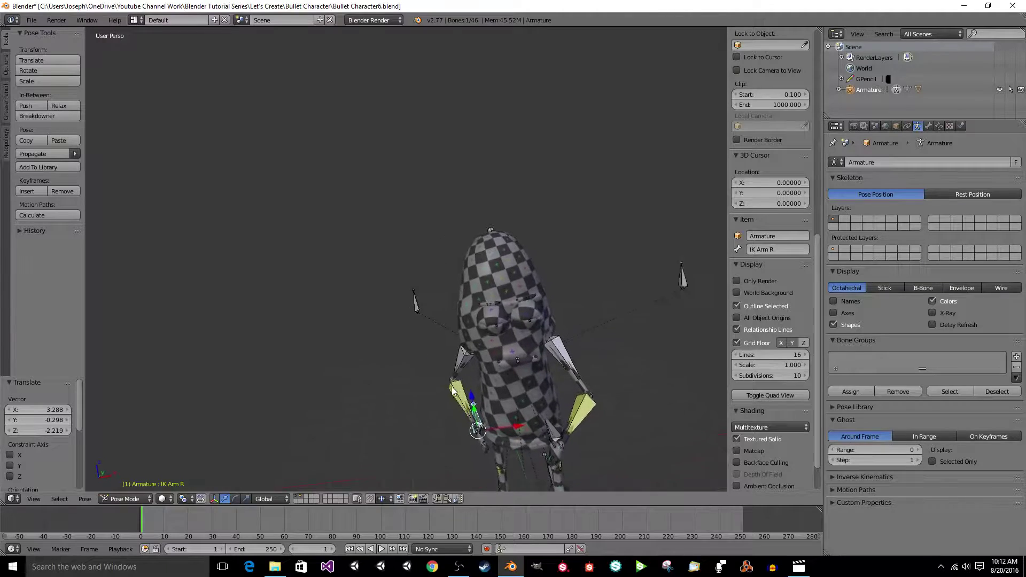
middle_click_drag(452, 391, 454, 375)
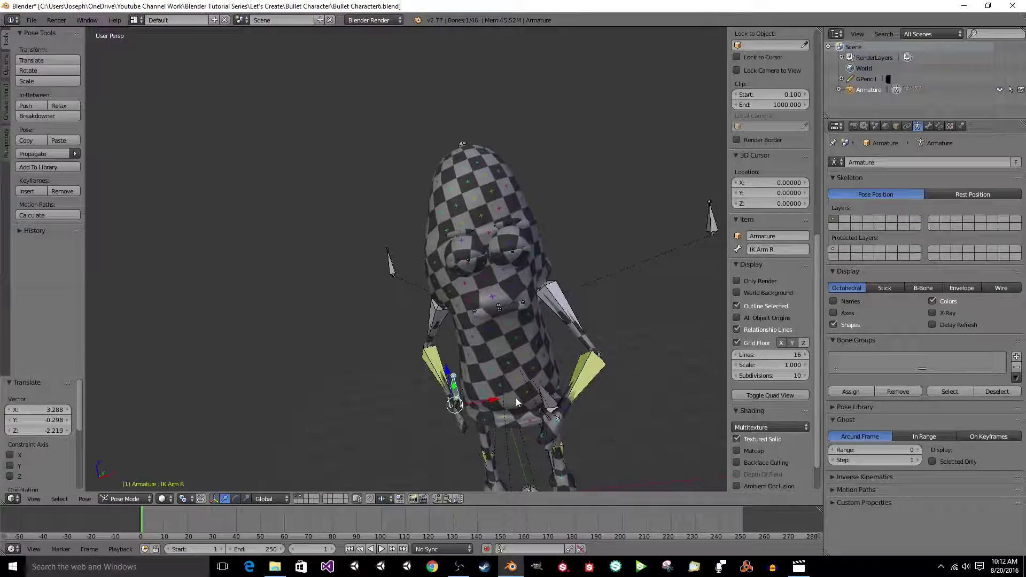
Move the IK Arm R bone about -0.955 along Y and 0.242 along X to bring the right hand forward and inward.
key("g")
key("y")
left_click(515, 425)
key("g")
key("x")
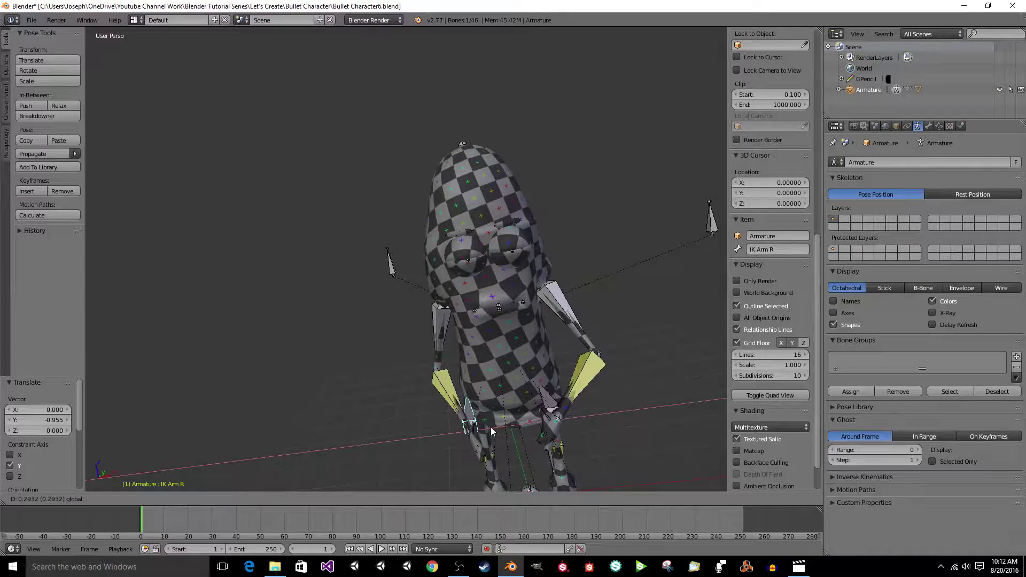
left_click(491, 428)
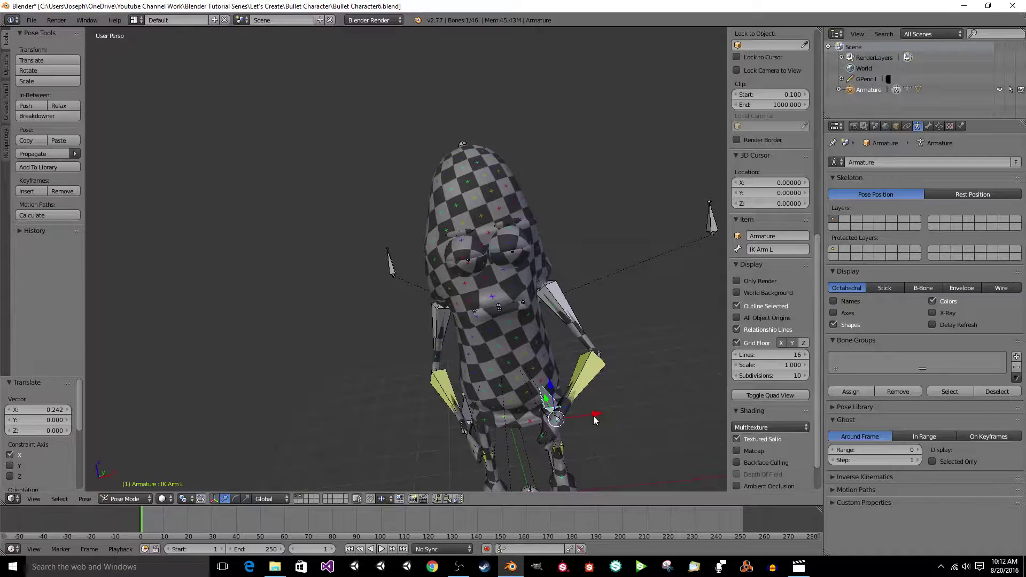
Move the IK Arm L bone about -0.759 along X so the left hand sits in front of the hips.
key("g")
key("x")
left_click(547, 412)
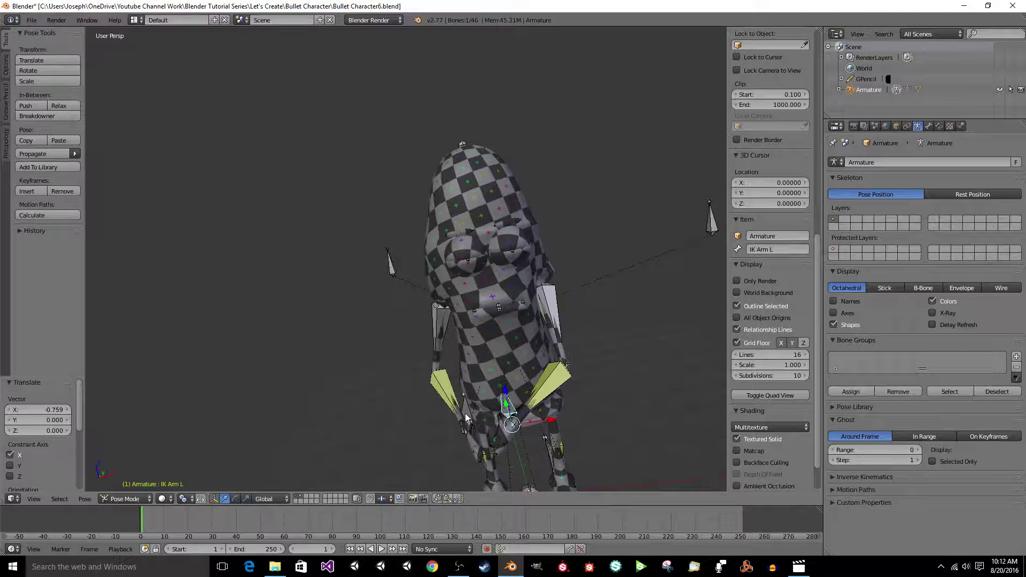
Shift IK Arm R about 0.414 along Y, and move IK Pole Arm R about 2.01, 0.10, -1.35 toward the body.
mouse_move(475, 366)
left_mouse_down()
mouse_move(464, 364)
mouse_move(473, 365)
left_mouse_up()
right_click(473, 365)
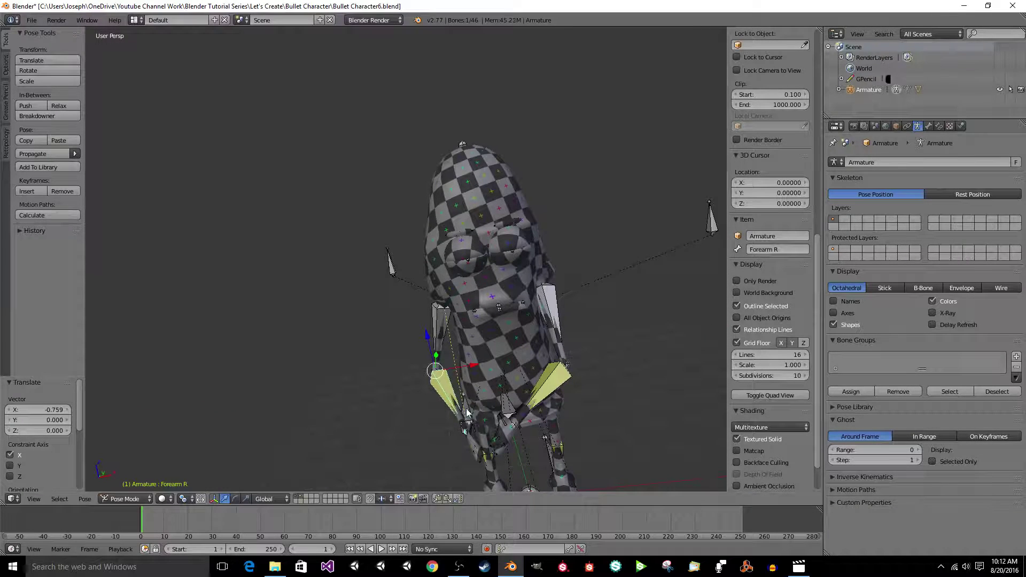
left_click_drag(495, 429, 454, 401)
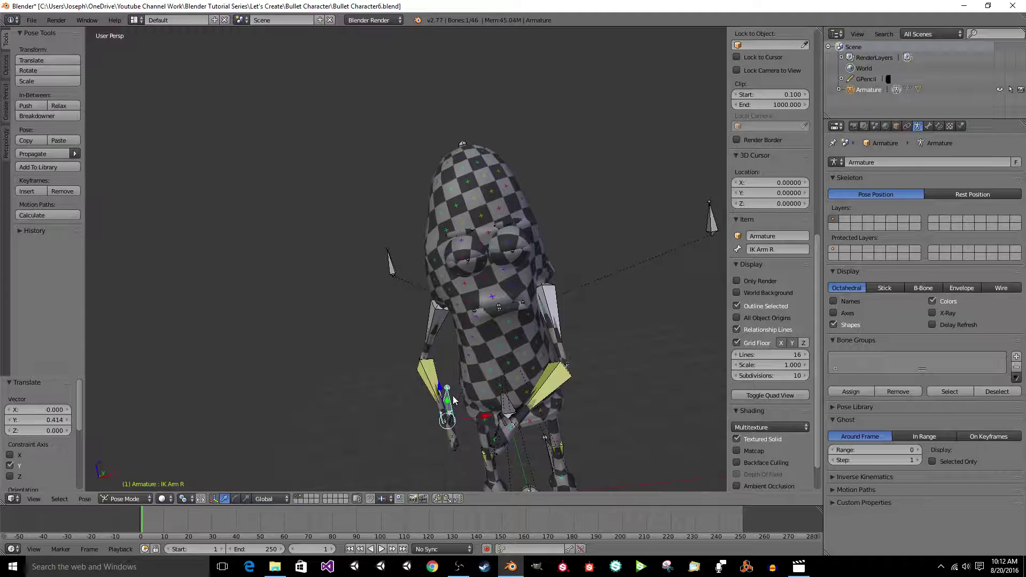
key("r")
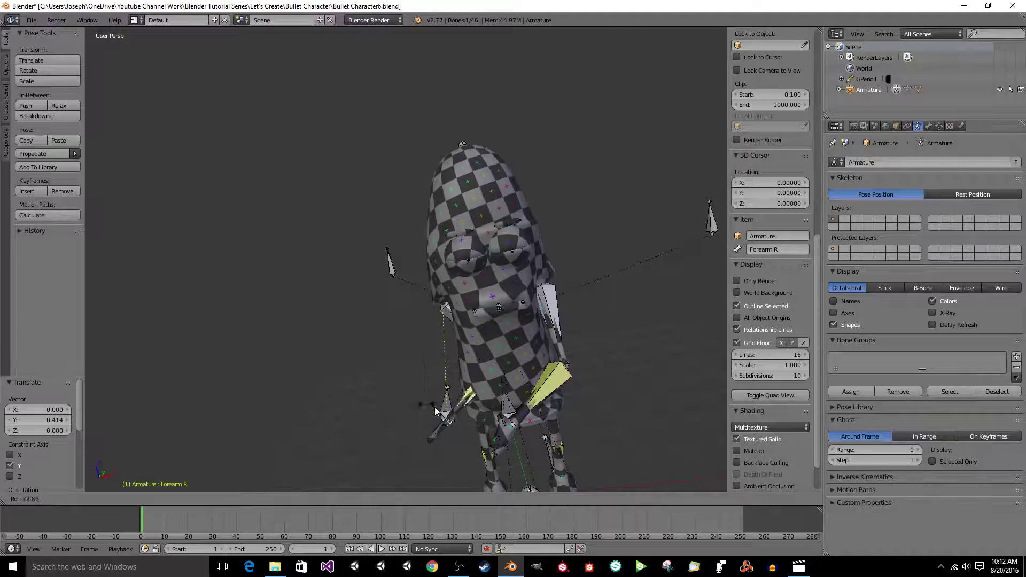
right_click(486, 384)
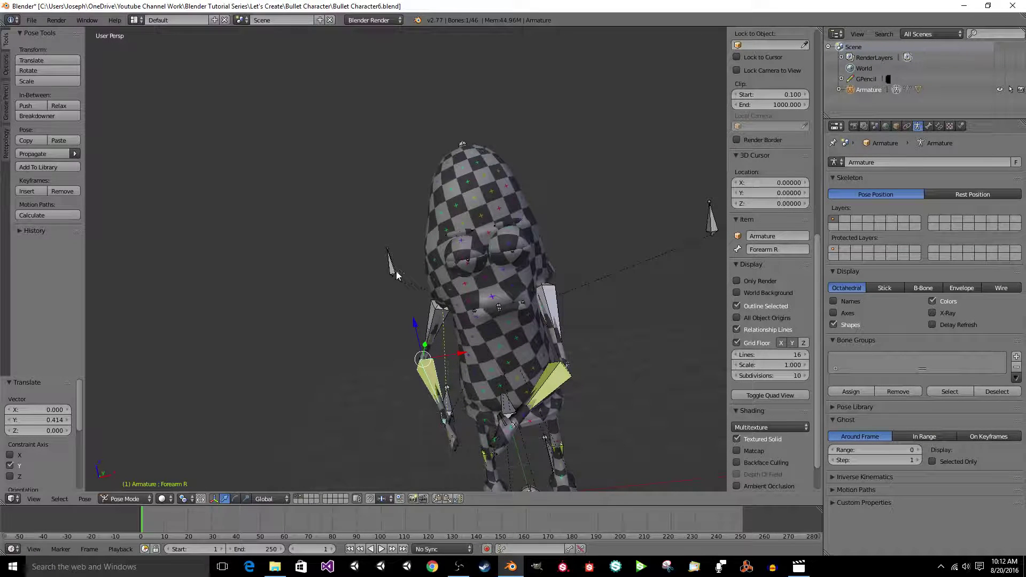
left_click_drag(396, 272, 463, 294)
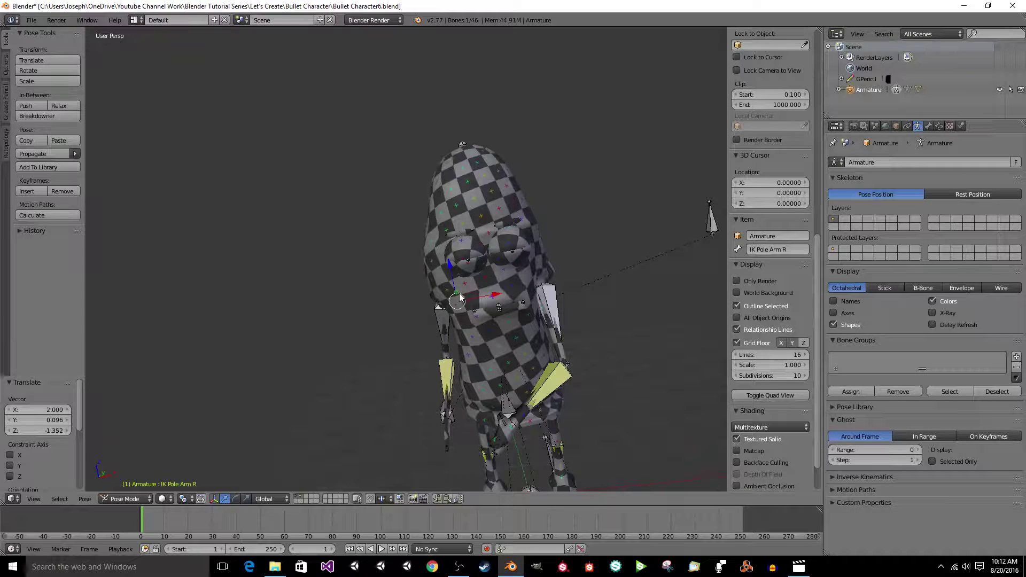
Move IK Arm L about -0.365 in X, and raise it about 0.66 in Z so the left forearm crosses the stomach.
right_click(514, 402)
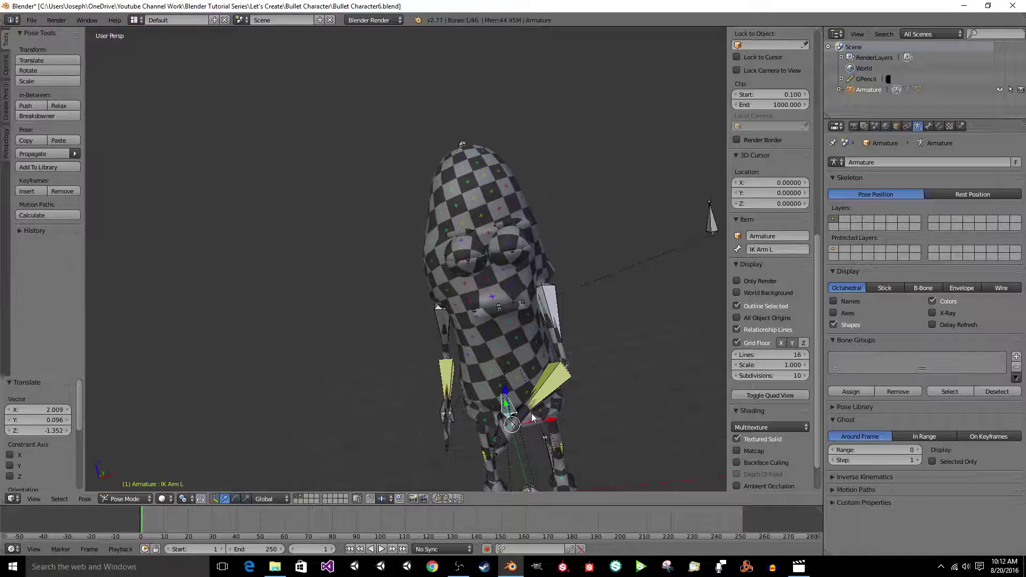
key("g")
left_click(524, 415)
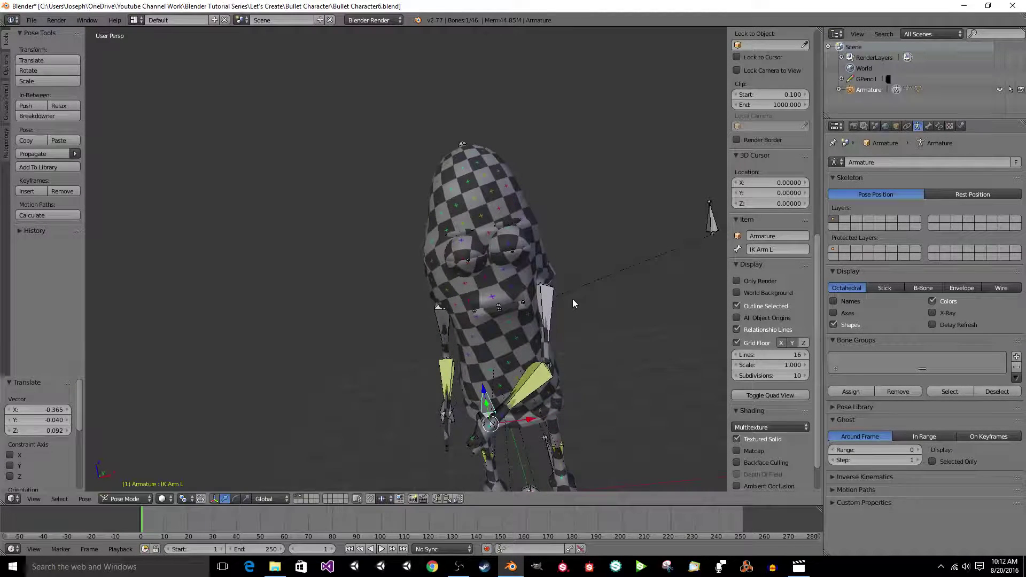
key("g")
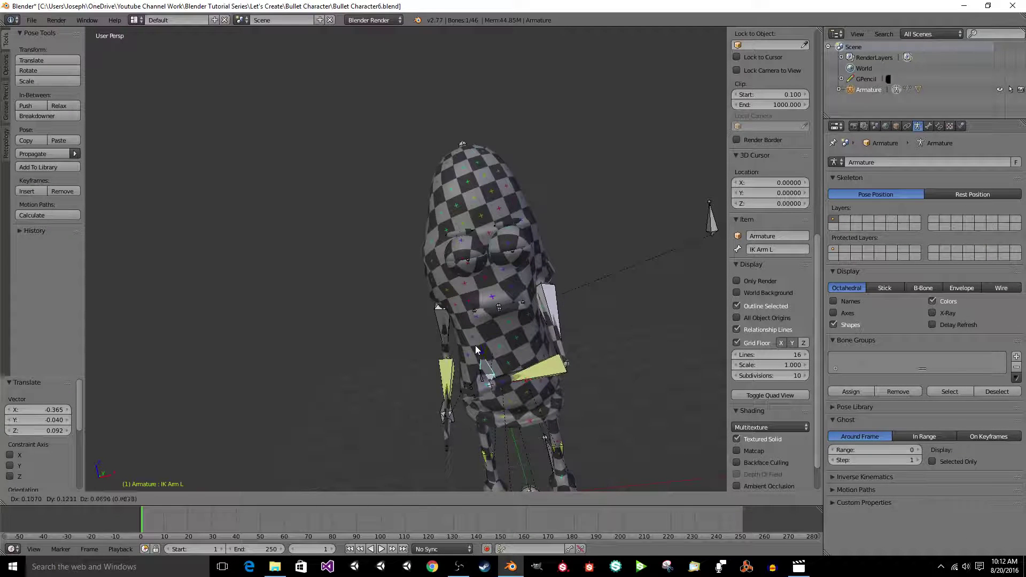
left_click(476, 346)
Raise the IK Arm R bone by about 0.244, 0.144, 0.741 to bend the right arm upward.
right_click(451, 414)
key("g")
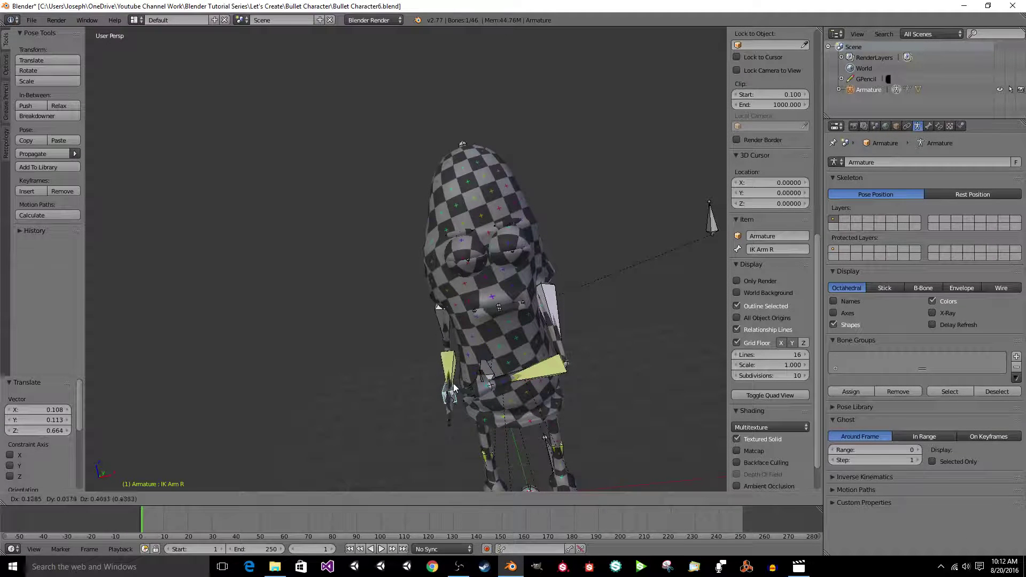
left_click(455, 376)
Move the IK Pole Arm R bone about -0.718 along X to turn the right elbow outward.
scroll(455, 374, "up", 8)
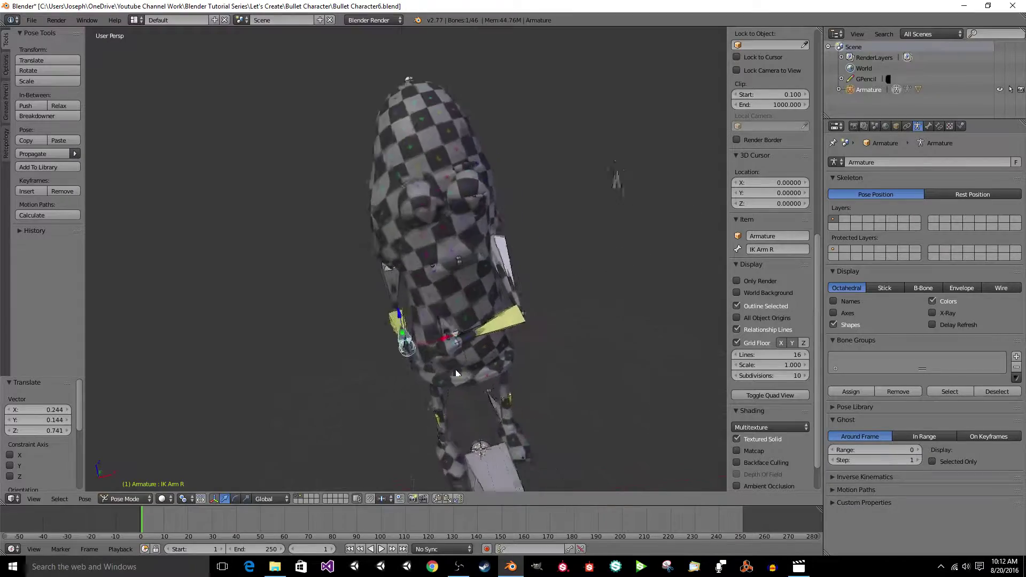
middle_click_drag(471, 250, 252, 330)
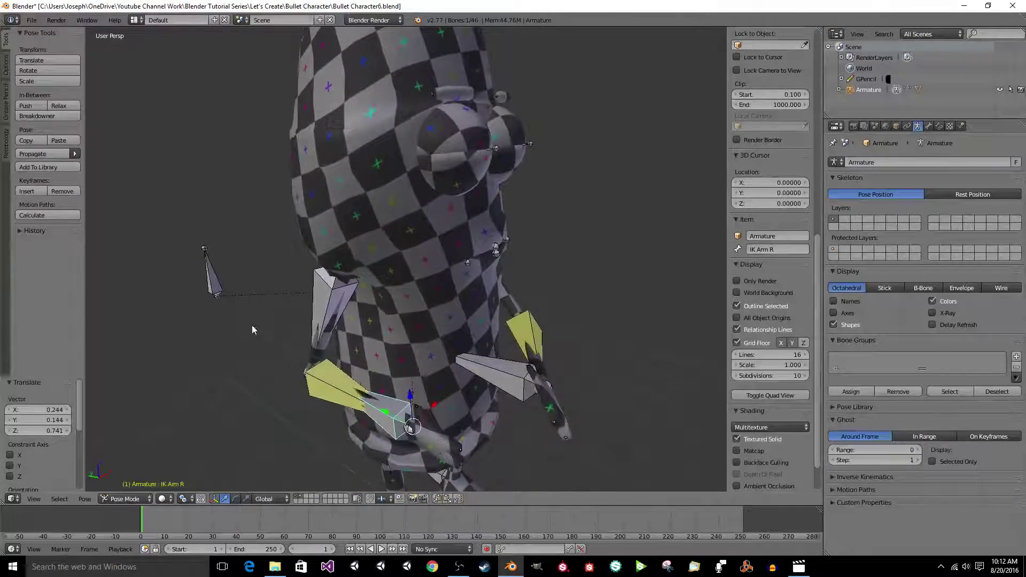
key("g")
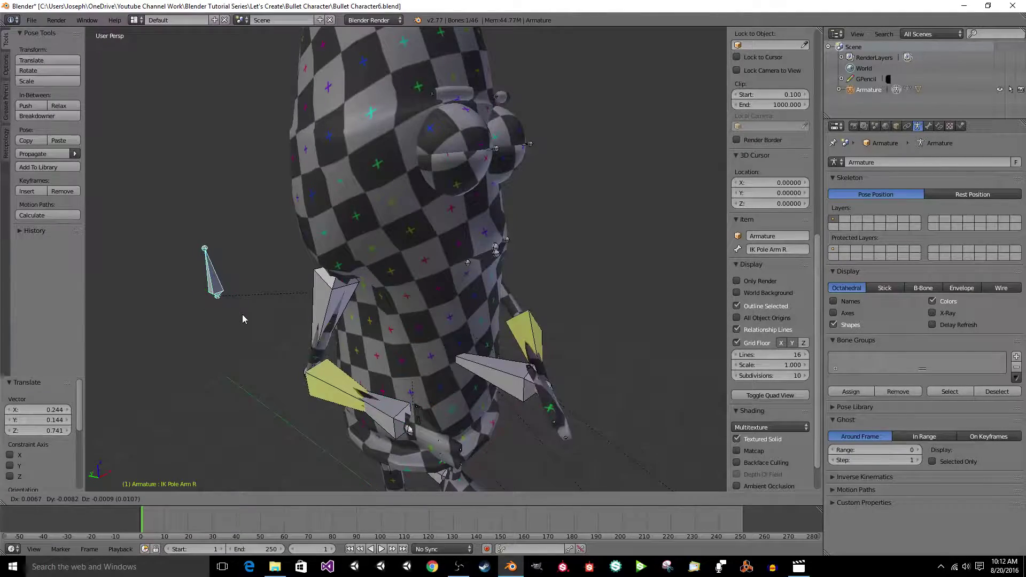
key("x")
left_click(207, 340)
Select the Bullet Character mesh and switch it to Weight Paint mode, viewing the left shoulder from the side.
middle_click_drag(207, 340, 471, 316)
scroll(368, 336, "down", 8)
key("KP_1")
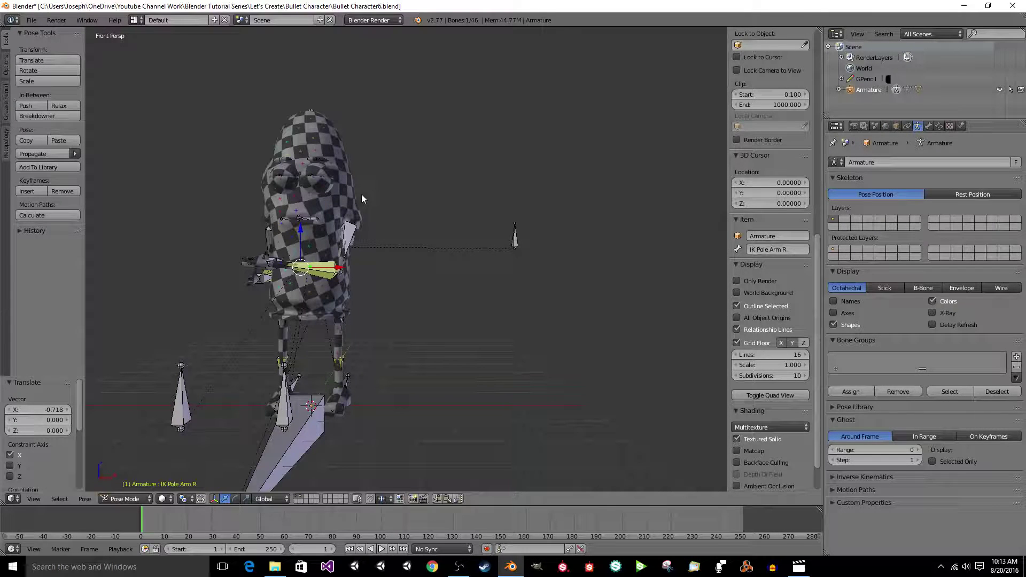
right_click(353, 182)
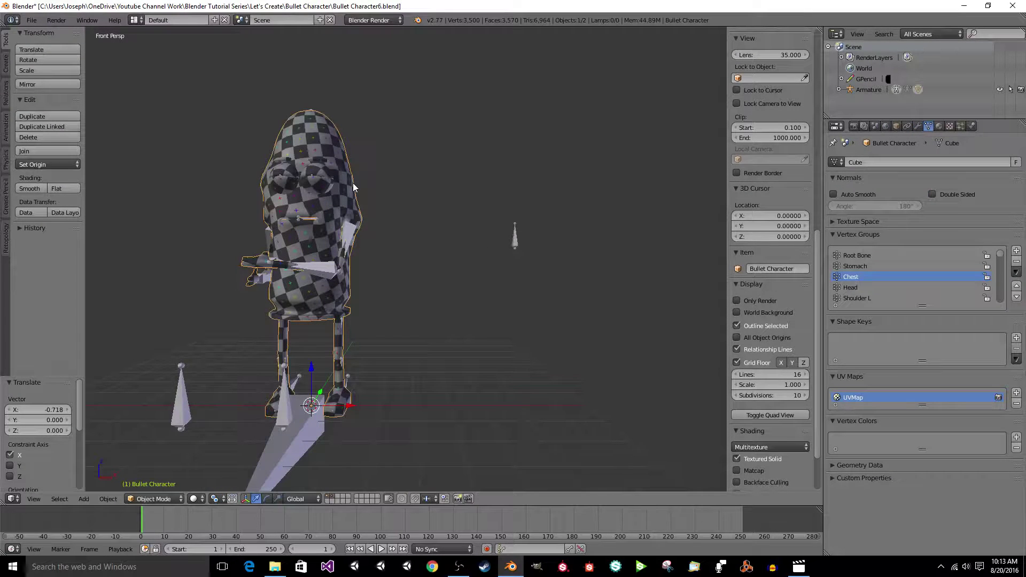
middle_click_drag(352, 183, 375, 187)
middle_click_drag(482, 196, 423, 183)
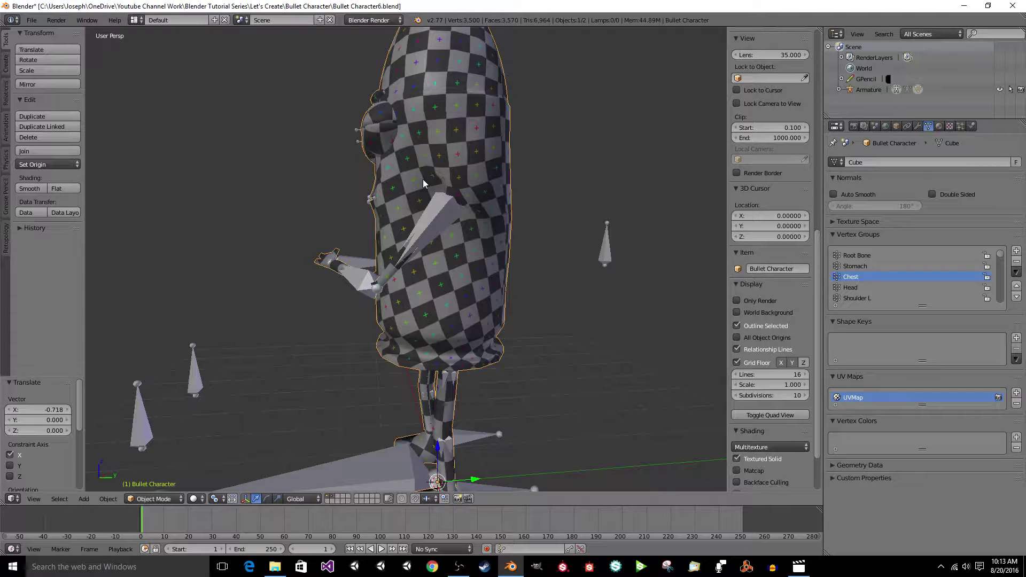
middle_click_drag(423, 179, 424, 180)
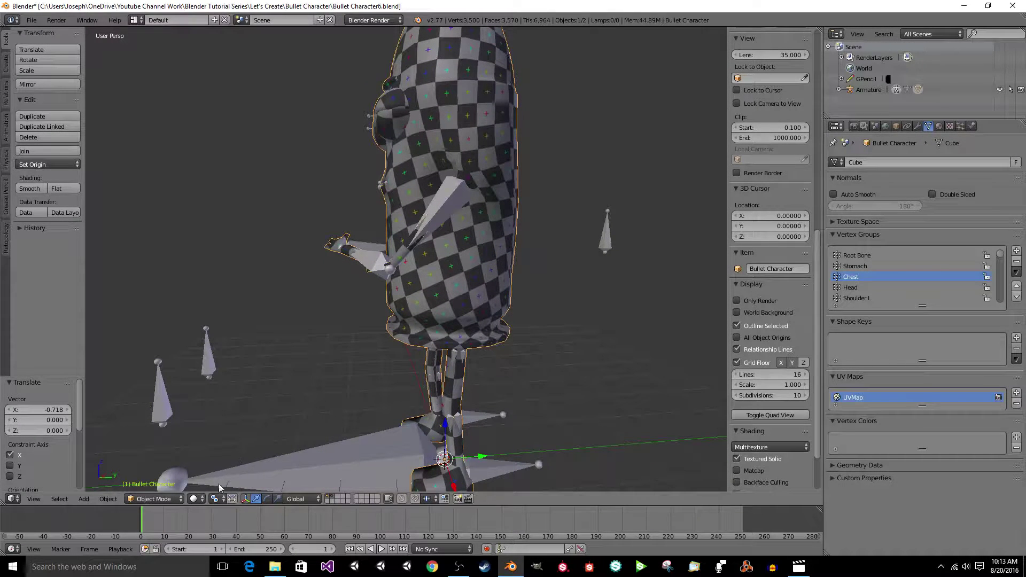
left_click(176, 499)
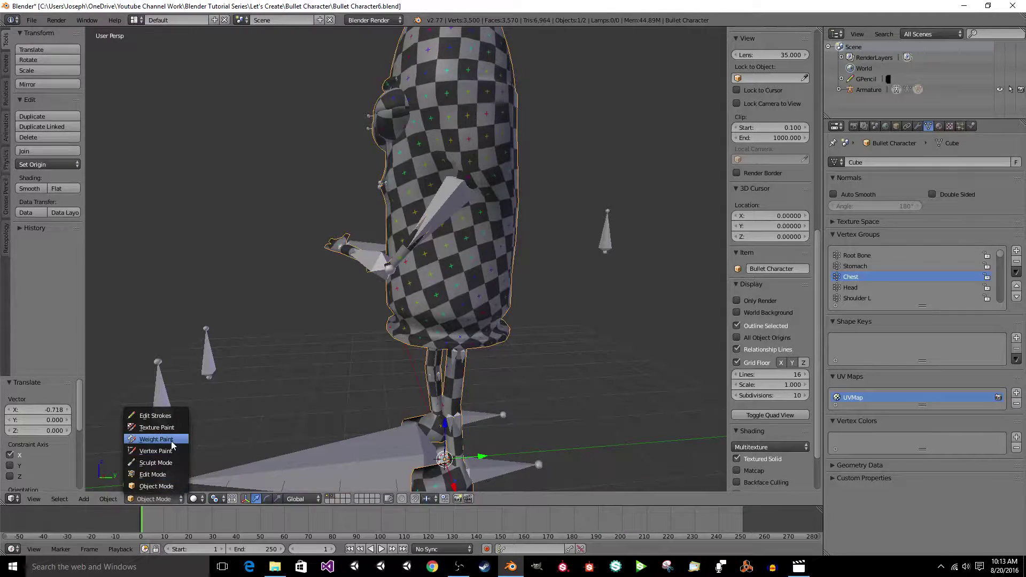
left_click(171, 441)
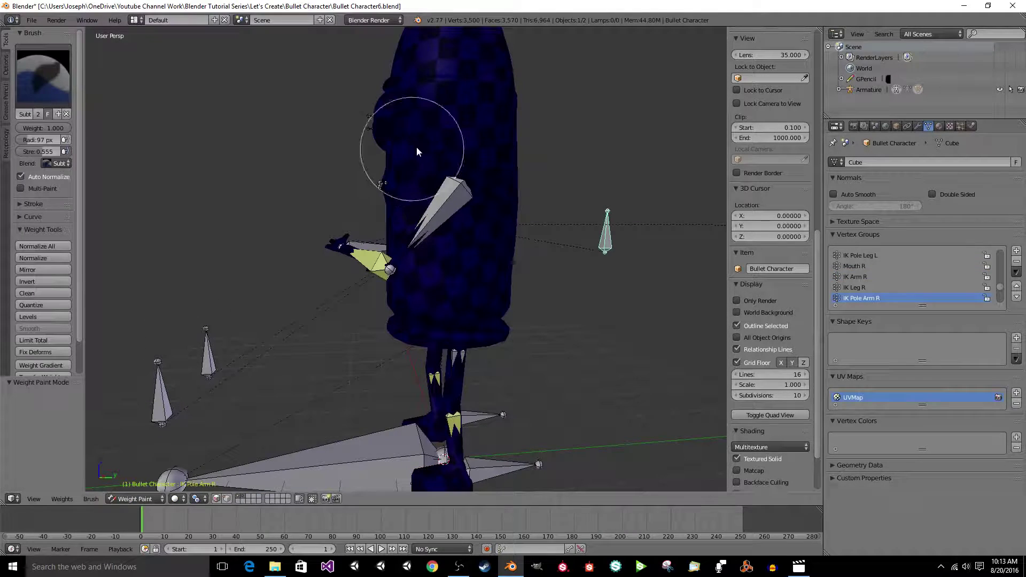
Select the Shoulder L bone to display its weights, and look through the brush options and weight tools.
right_click(455, 201)
scroll(455, 196, "up", 4)
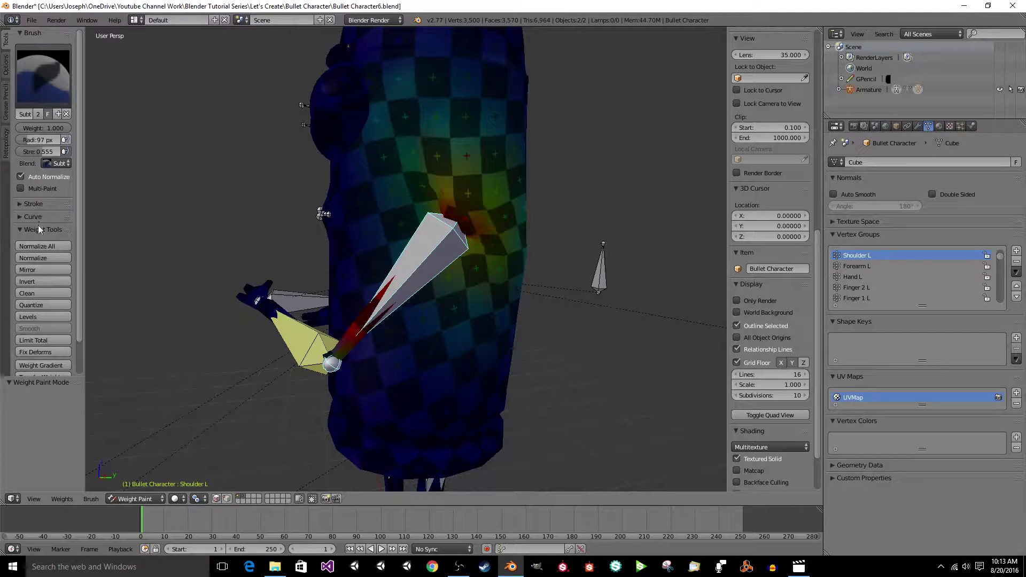
scroll(5, 120, "down", 1)
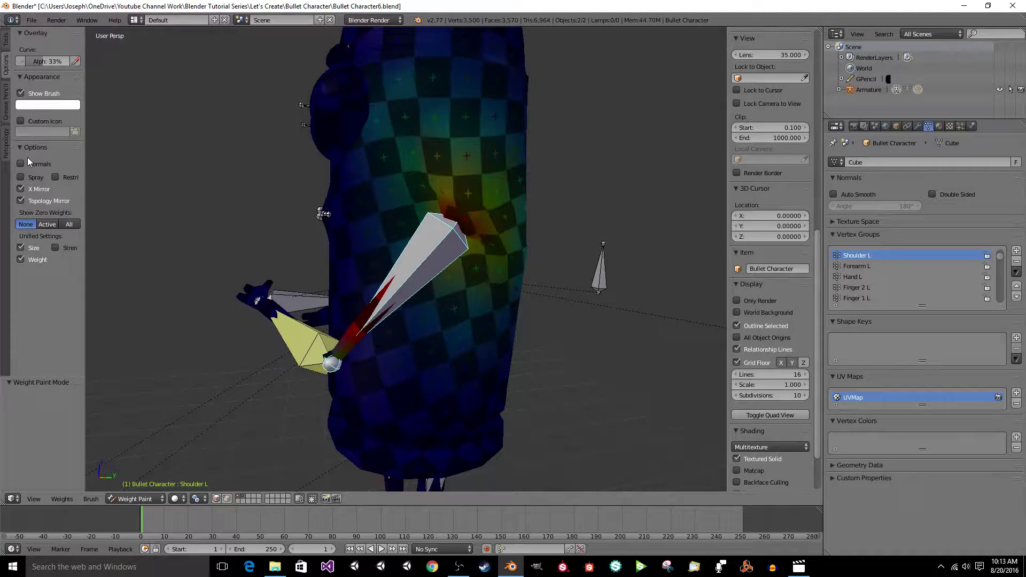
scroll(3, 165, "up", 1)
scroll(46, 232, "down", 2)
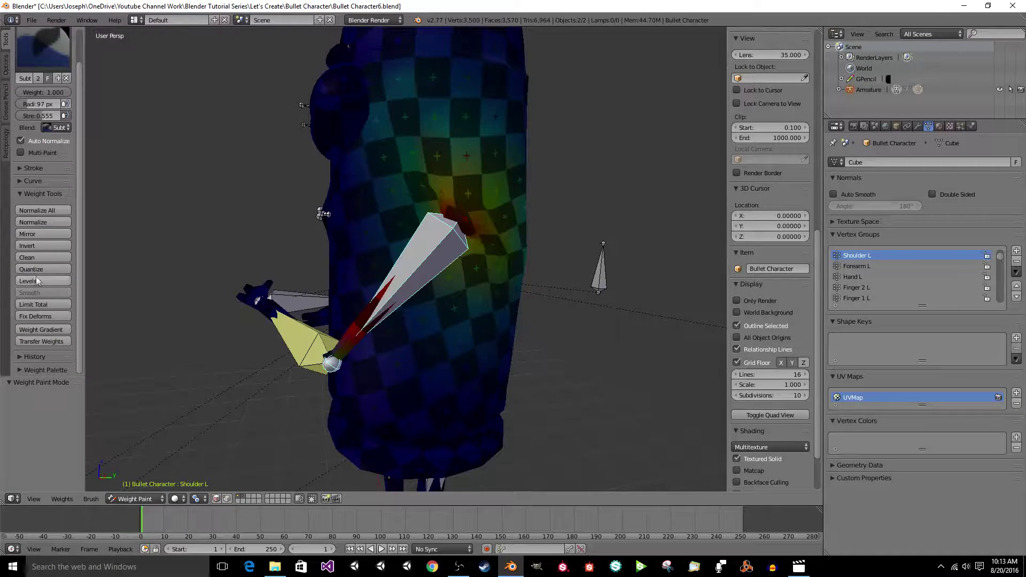
Paint with the Subtract brush over the character's body to reduce stray Shoulder L weights around the left shoulder.
scroll(43, 175, "up", 2)
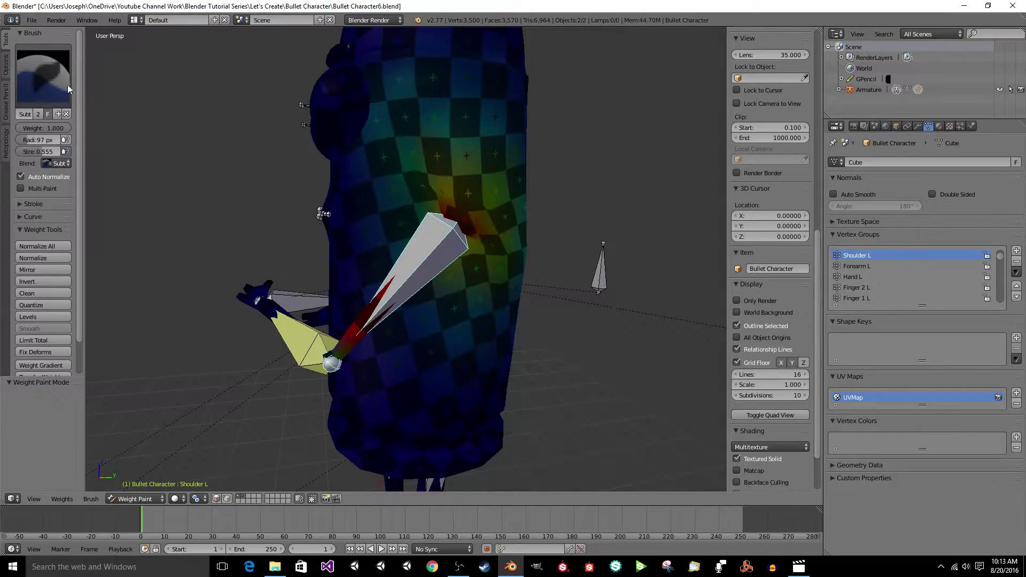
middle_click_drag(432, 185, 403, 198)
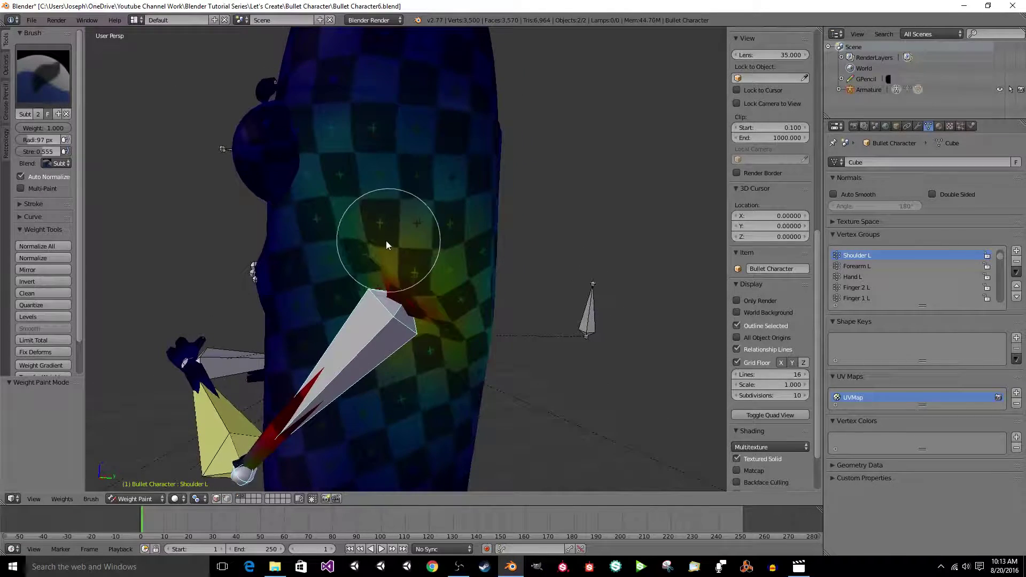
mouse_move(427, 240)
middle_mouse_down()
mouse_move(412, 238)
mouse_move(394, 262)
middle_mouse_up()
left_click_drag(394, 261, 394, 289)
mouse_move(393, 290)
middle_mouse_down()
mouse_move(345, 303)
mouse_move(389, 348)
mouse_move(380, 350)
mouse_move(410, 342)
mouse_move(420, 251)
mouse_move(393, 269)
mouse_move(426, 272)
mouse_move(383, 331)
mouse_move(411, 343)
mouse_move(360, 406)
mouse_move(385, 396)
mouse_move(380, 383)
mouse_move(366, 401)
mouse_move(409, 389)
mouse_move(424, 351)
mouse_move(412, 333)
mouse_move(406, 346)
mouse_move(428, 312)
mouse_move(426, 367)
mouse_move(428, 345)
mouse_move(414, 335)
mouse_move(399, 259)
mouse_move(412, 299)
mouse_move(409, 268)
mouse_move(371, 259)
mouse_move(368, 339)
mouse_move(369, 299)
mouse_move(346, 358)
mouse_move(355, 283)
mouse_move(360, 360)
mouse_move(439, 359)
mouse_move(445, 295)
mouse_move(463, 329)
mouse_move(419, 364)
middle_mouse_up()
scroll(366, 402, "up", 5)
mouse_move(447, 310)
middle_mouse_down()
mouse_move(431, 296)
mouse_move(458, 279)
mouse_move(447, 355)
mouse_move(428, 392)
mouse_move(392, 371)
mouse_move(406, 378)
mouse_move(367, 409)
mouse_move(374, 345)
middle_mouse_up()
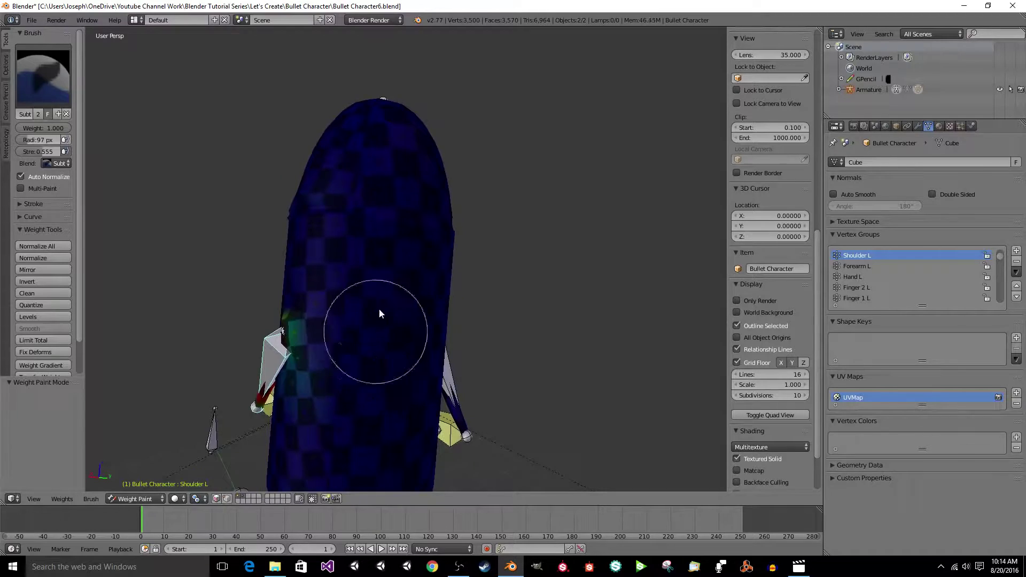
mouse_move(380, 309)
middle_mouse_down()
mouse_move(383, 260)
mouse_move(369, 194)
mouse_move(392, 220)
mouse_move(369, 264)
mouse_move(375, 243)
middle_mouse_up()
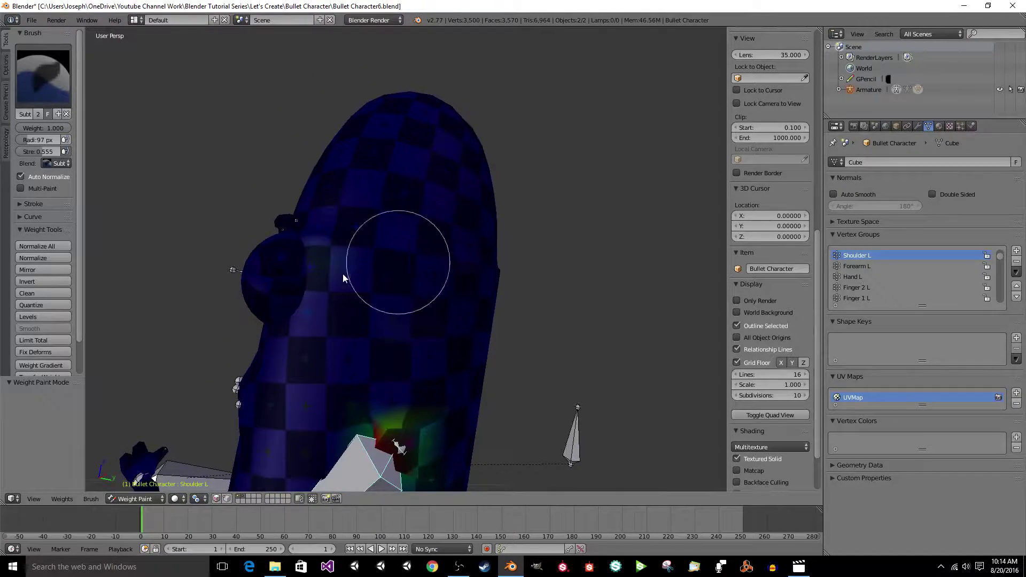
mouse_move(343, 274)
middle_mouse_down()
mouse_move(355, 259)
mouse_move(385, 293)
mouse_move(366, 343)
mouse_move(384, 248)
mouse_move(383, 264)
middle_mouse_up()
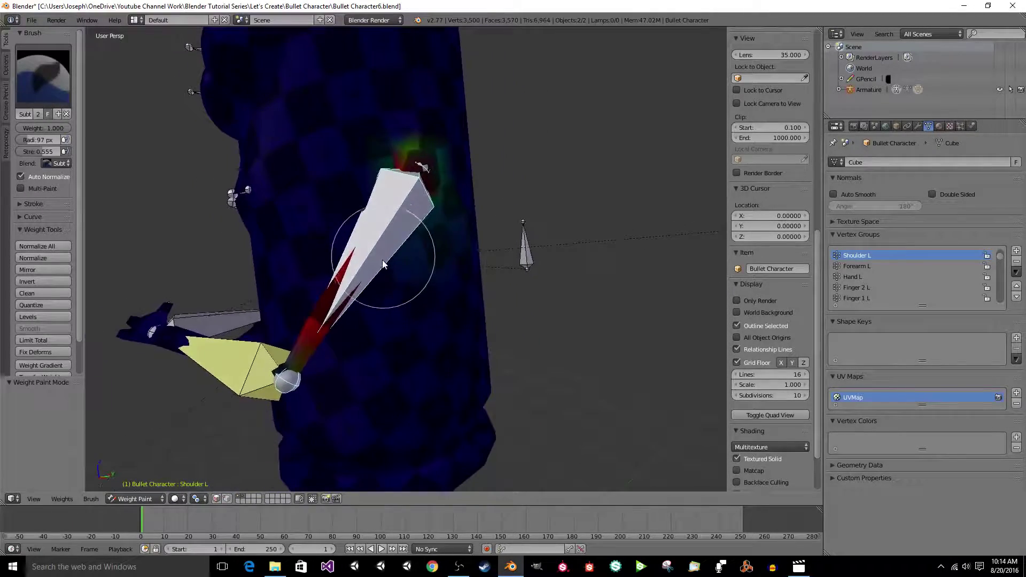
Raise the left arm by moving the IK Arm L bone about 2.842, 0.914, 2.346 in X, Y, Z, and select the Shoulder L bone.
mouse_move(351, 335)
middle_mouse_down()
mouse_move(359, 333)
mouse_move(312, 400)
mouse_move(282, 342)
mouse_move(268, 338)
middle_mouse_up()
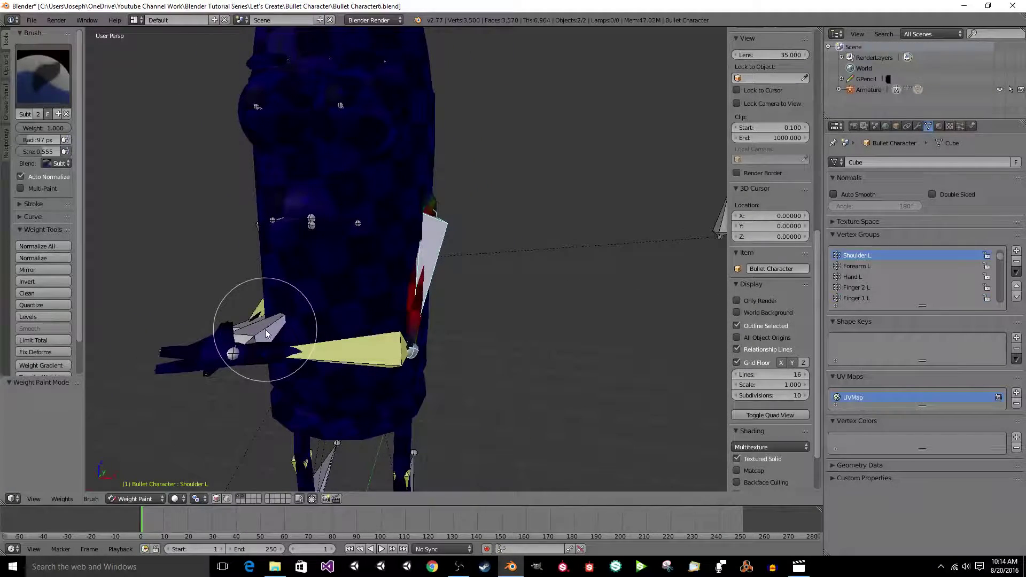
right_click(265, 330)
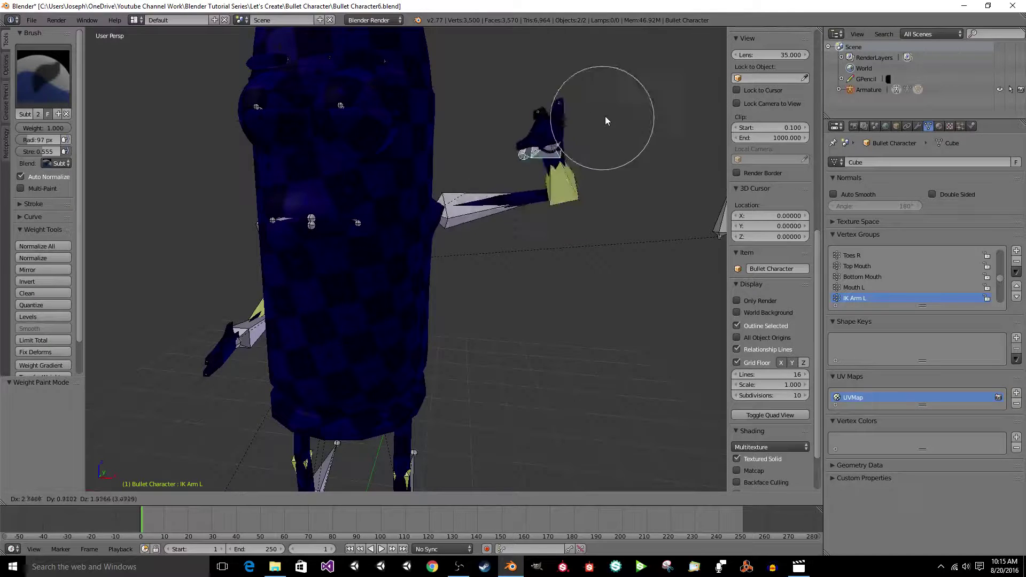
left_click(613, 74)
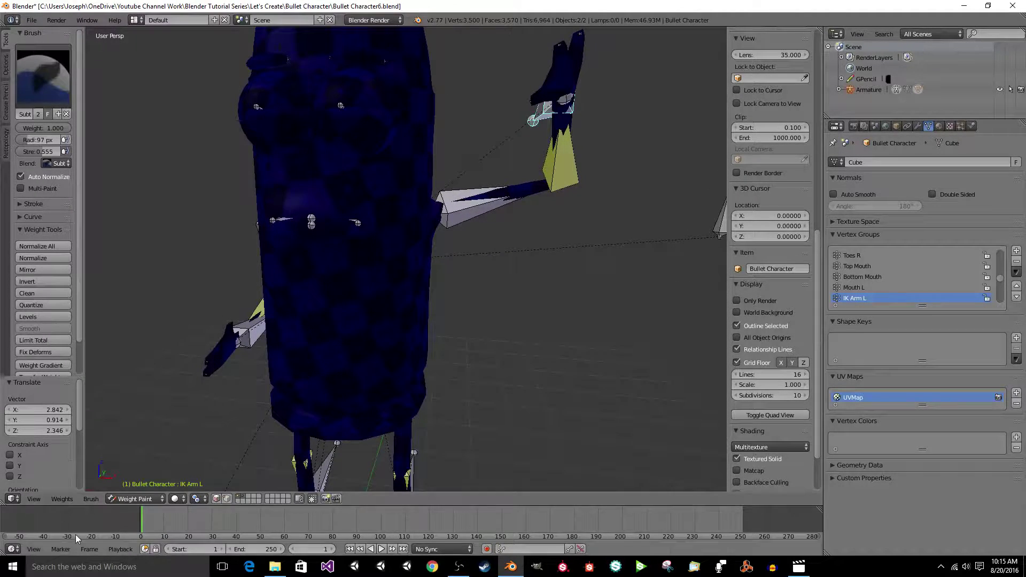
left_click(128, 500)
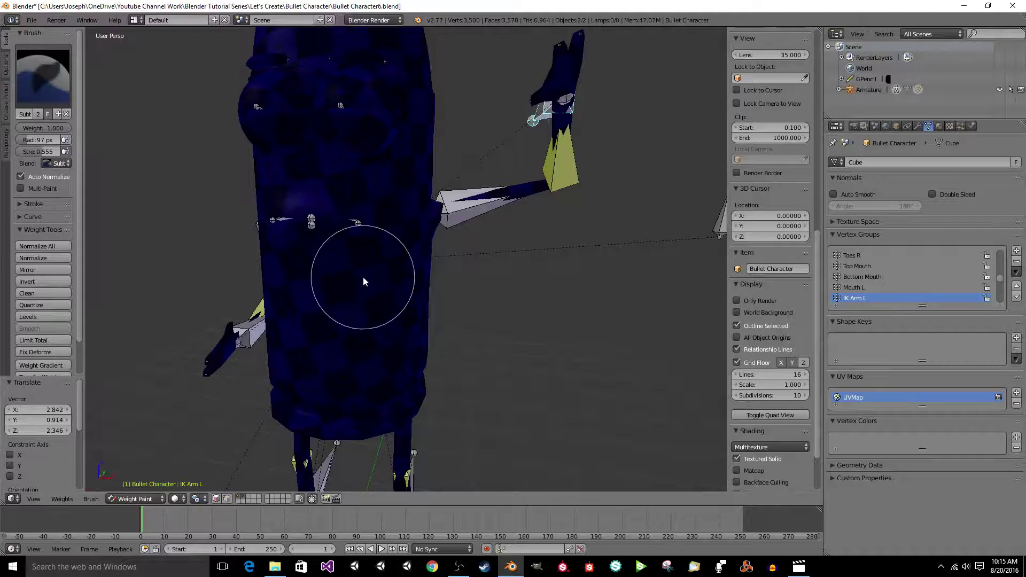
right_click(474, 212)
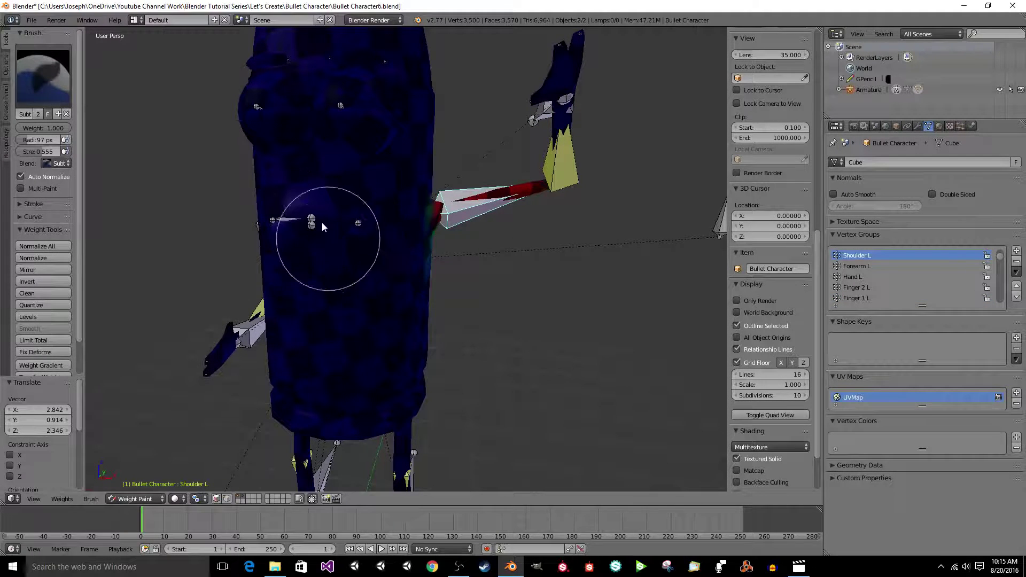
Lower the IK Arm L bone by about 0.307, -0.217, -0.865 in X, Y, Z, and show the Shoulder L weights.
mouse_move(383, 312)
middle_mouse_down()
mouse_move(445, 300)
mouse_move(406, 304)
mouse_move(309, 251)
mouse_move(362, 207)
mouse_move(347, 232)
mouse_move(394, 214)
mouse_move(501, 299)
mouse_move(410, 376)
mouse_move(293, 366)
mouse_move(299, 351)
mouse_move(390, 318)
mouse_move(409, 169)
middle_mouse_up()
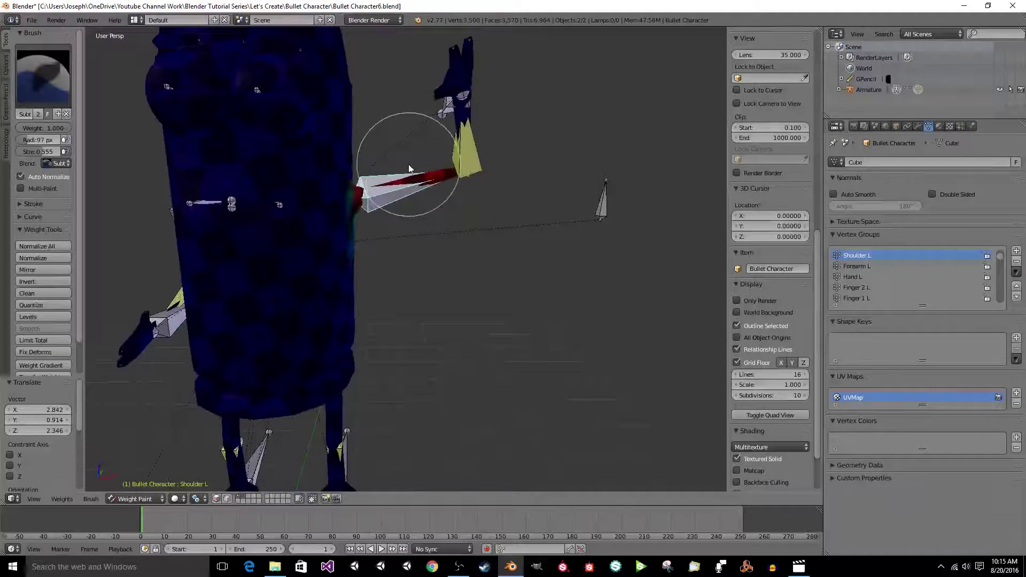
right_click(444, 113)
key("g")
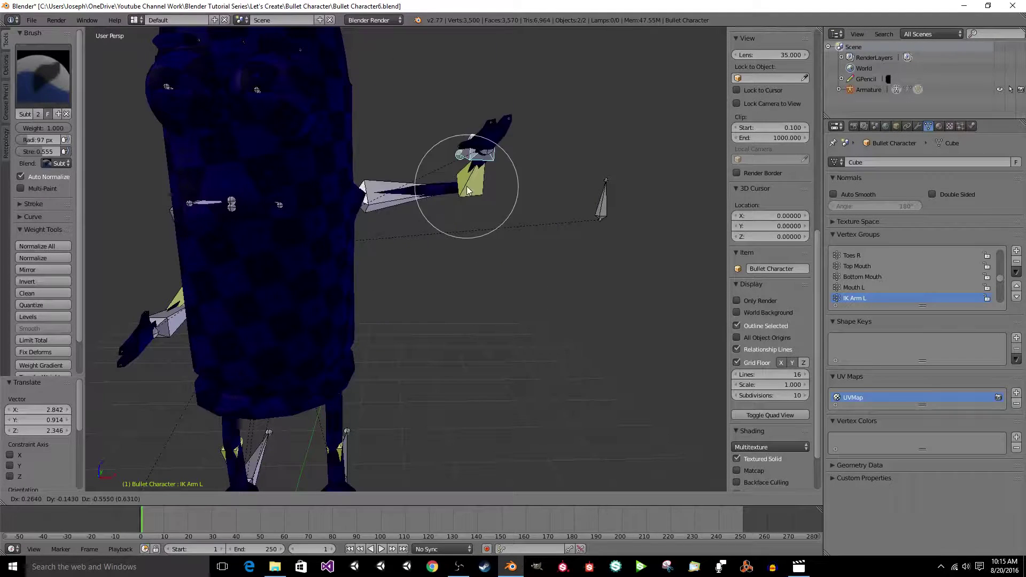
left_click(471, 216)
right_click(389, 192)
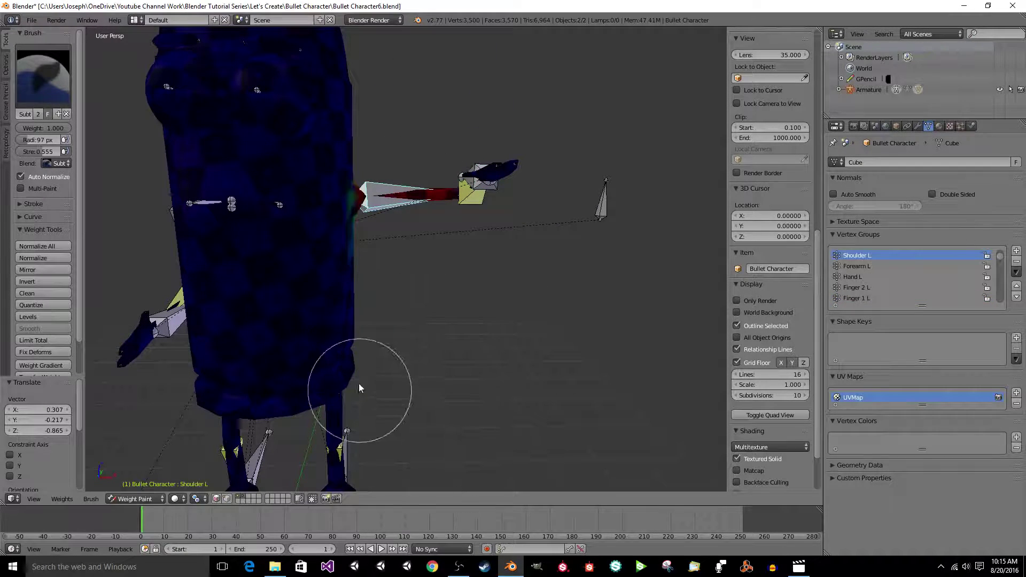
Move the IK Arm L bone about 0.908, 0.472, -1.371 in X, Y, Z, and reselect the Shoulder L bone.
middle_click_drag(357, 331, 333, 265)
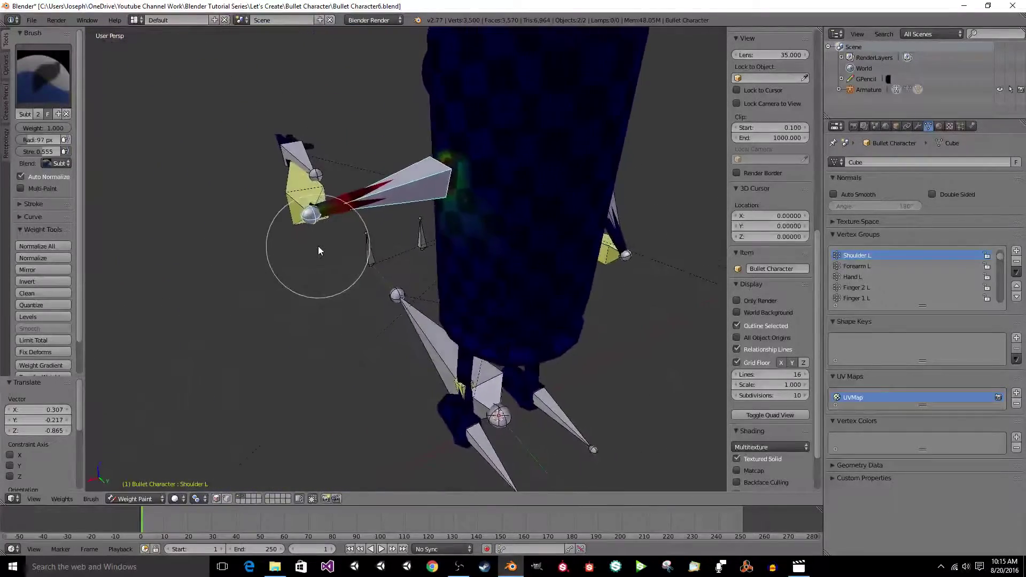
right_click(316, 176, "ctrl")
key("g")
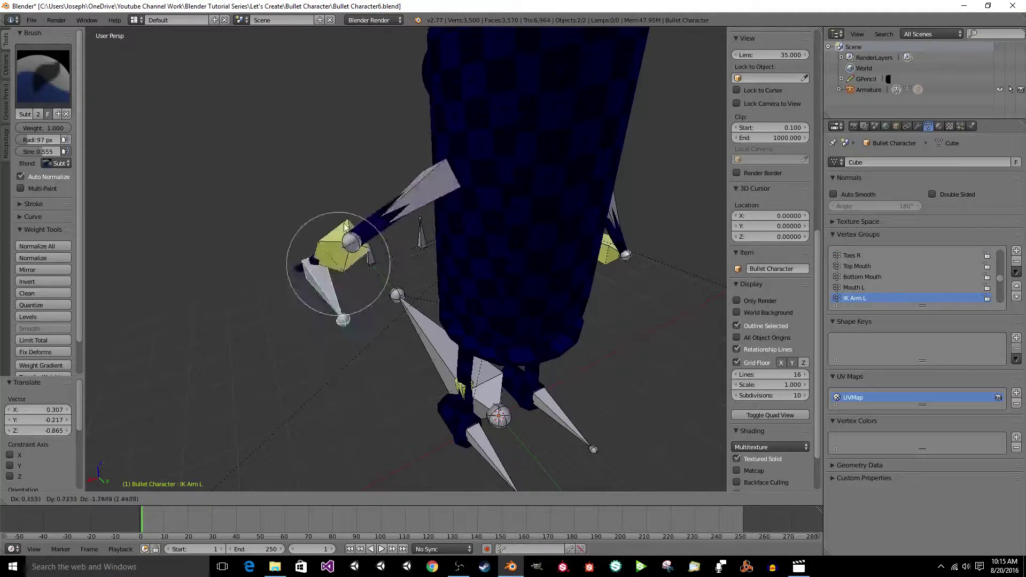
left_click(277, 293)
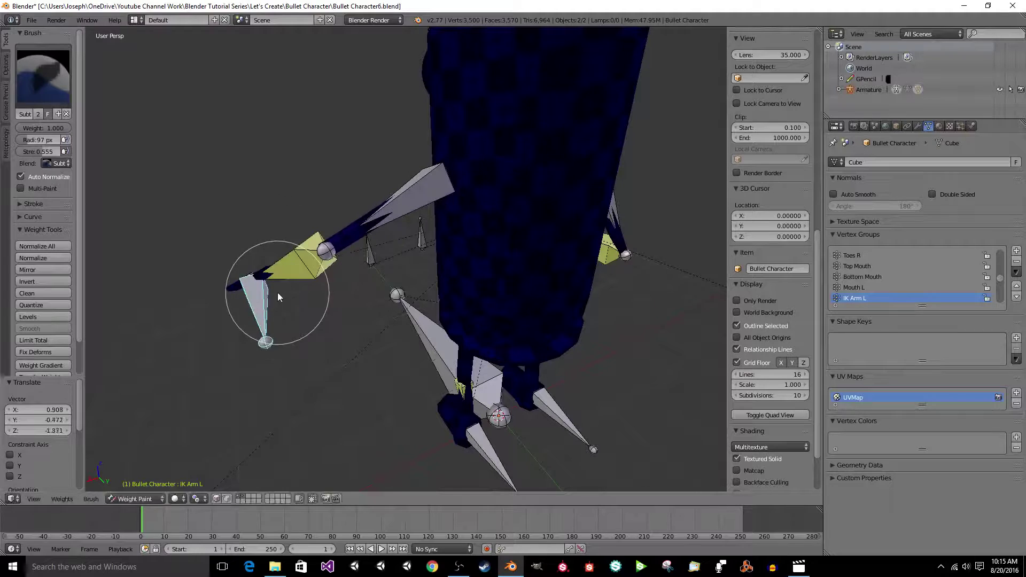
right_click(406, 196, "ctrl")
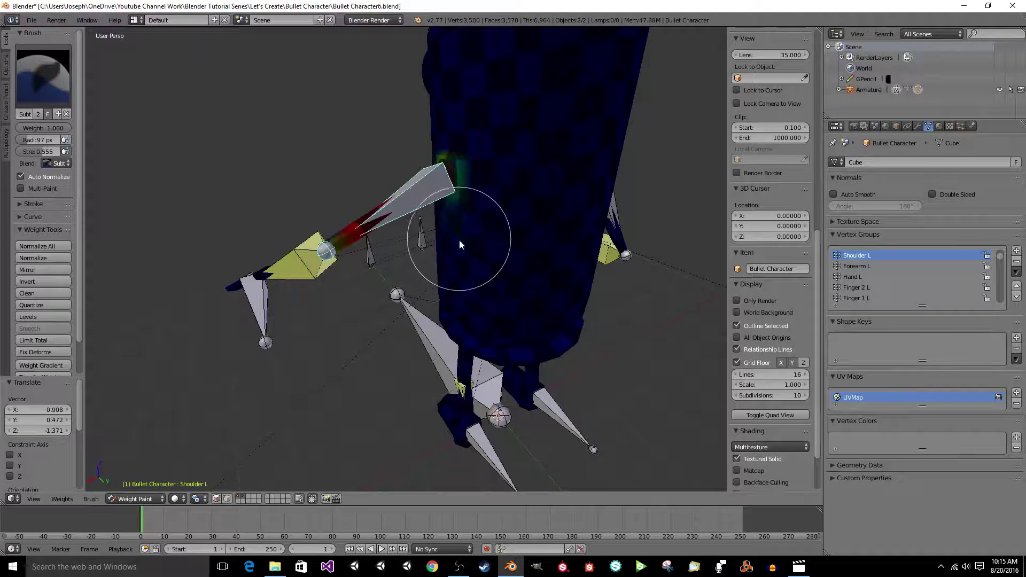
Reposition the IK Arm L bone by about -0.292, -0.056, 0.290 in X, Y, Z to test the shoulder deformation.
key("g")
right_click(256, 310)
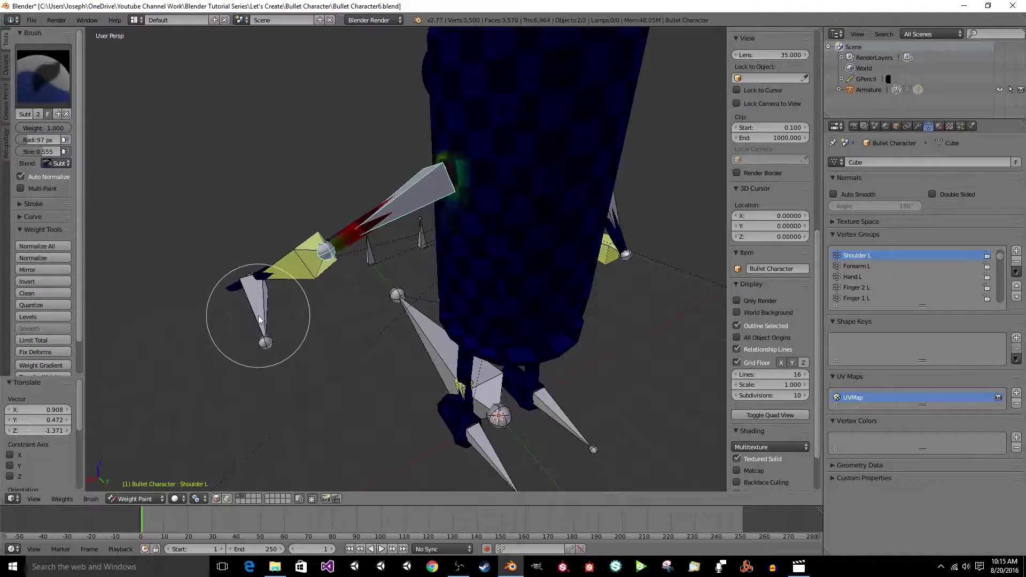
right_click(260, 319)
key("g")
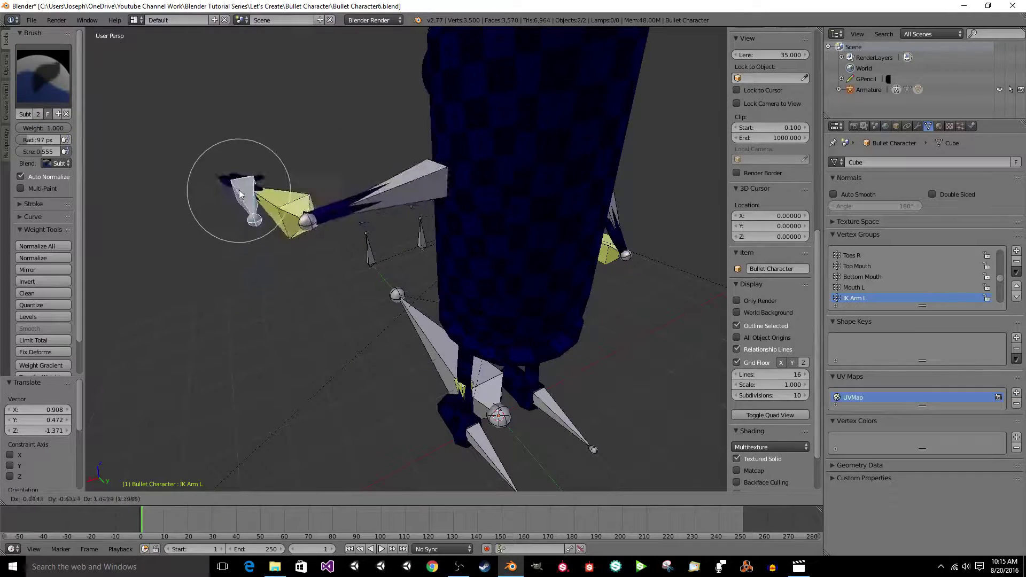
right_click(278, 312)
key("g")
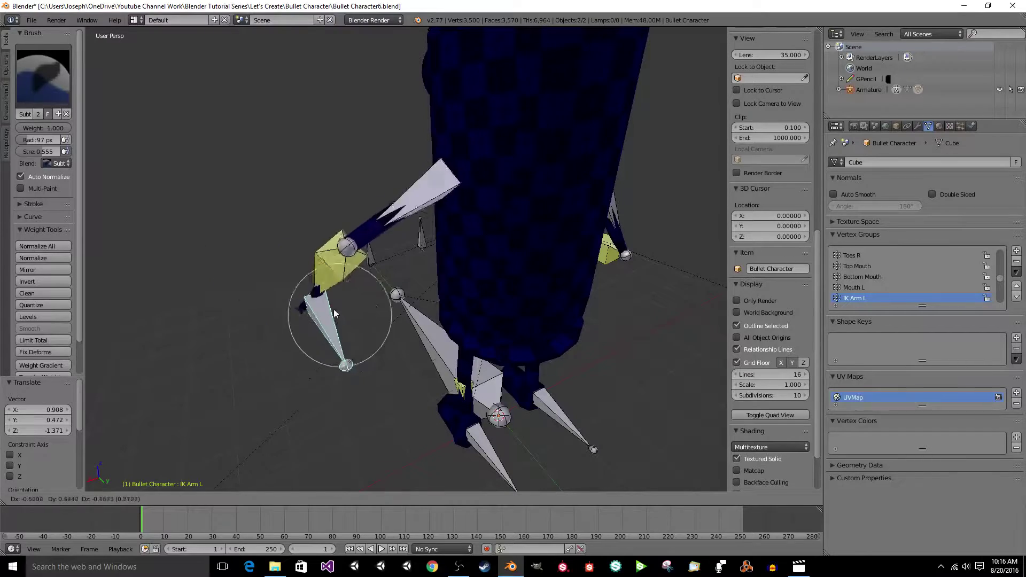
left_click(295, 275)
Raise the right arm by moving the IK Arm R bone about -1.356, -0.934, 2.171 in X, Y, Z, and select the Shoulder R bone.
middle_click_drag(295, 274, 334, 257)
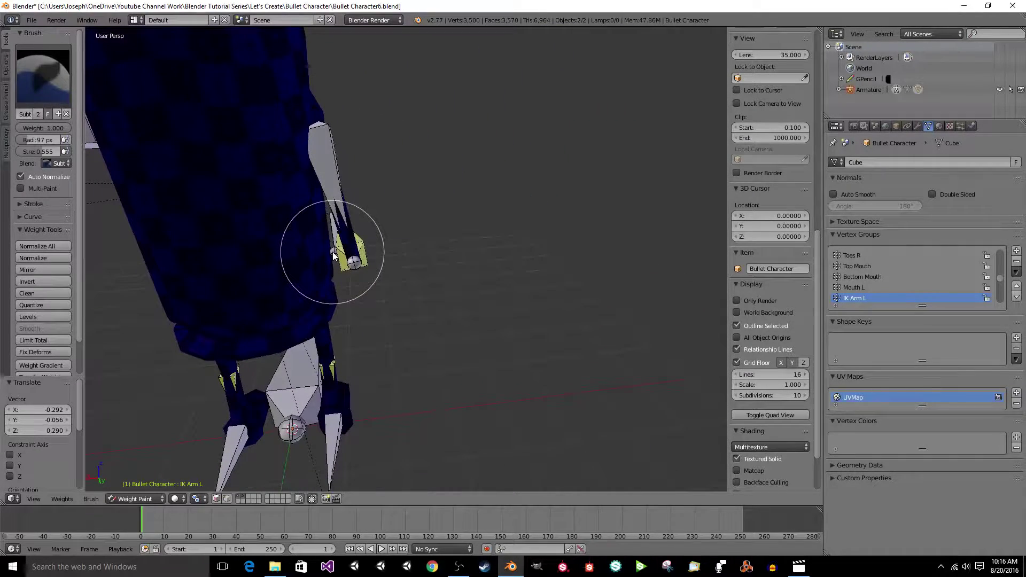
key("g")
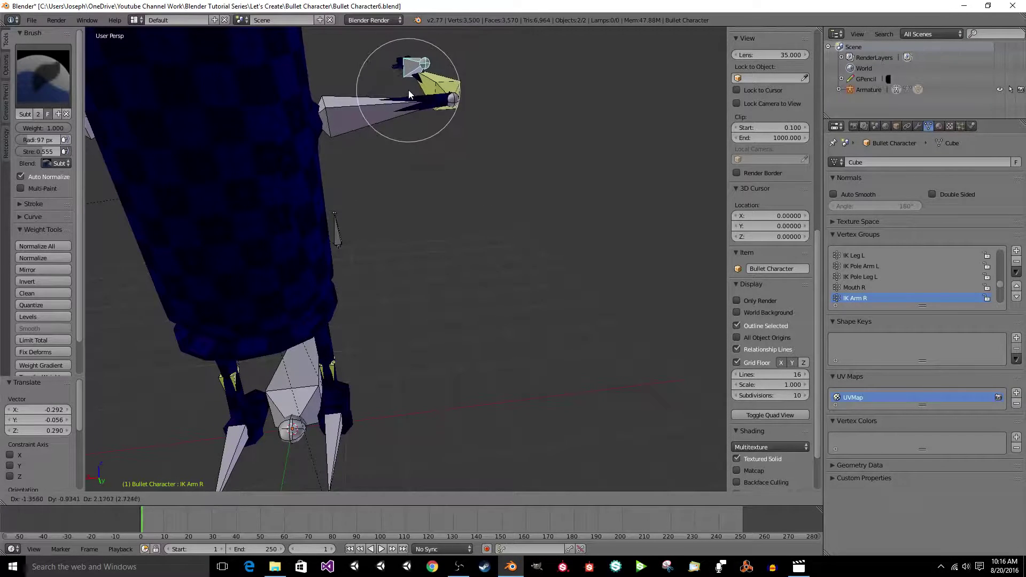
left_click(395, 98)
right_click(360, 119)
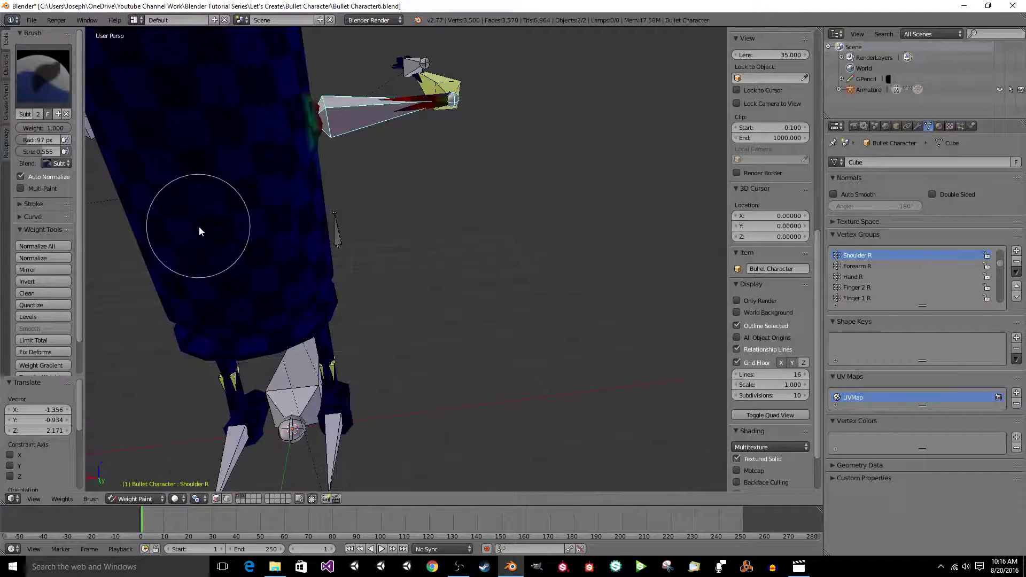
Lower the right arm by moving the IK Arm R bone about 0.092, 0.491, -3.086 in X, Y, Z.
middle_click_drag(194, 195, 268, 222)
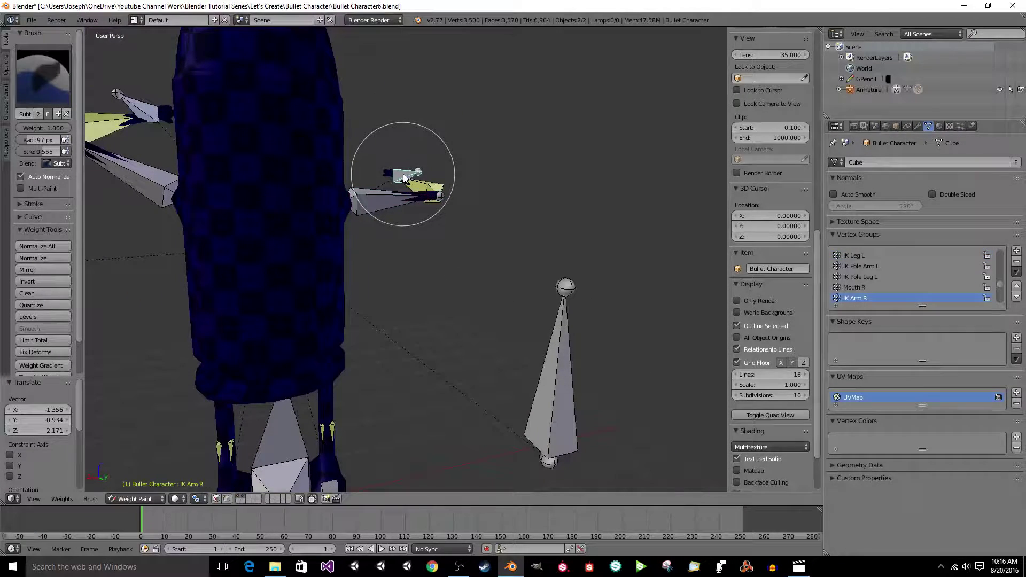
key("g")
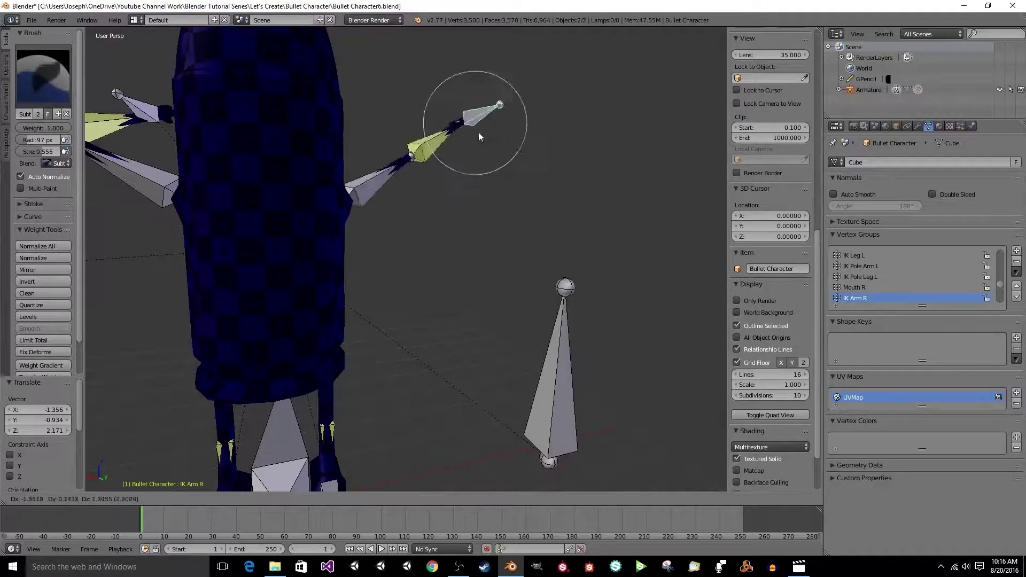
left_click(409, 310)
middle_click_drag(406, 313, 315, 179)
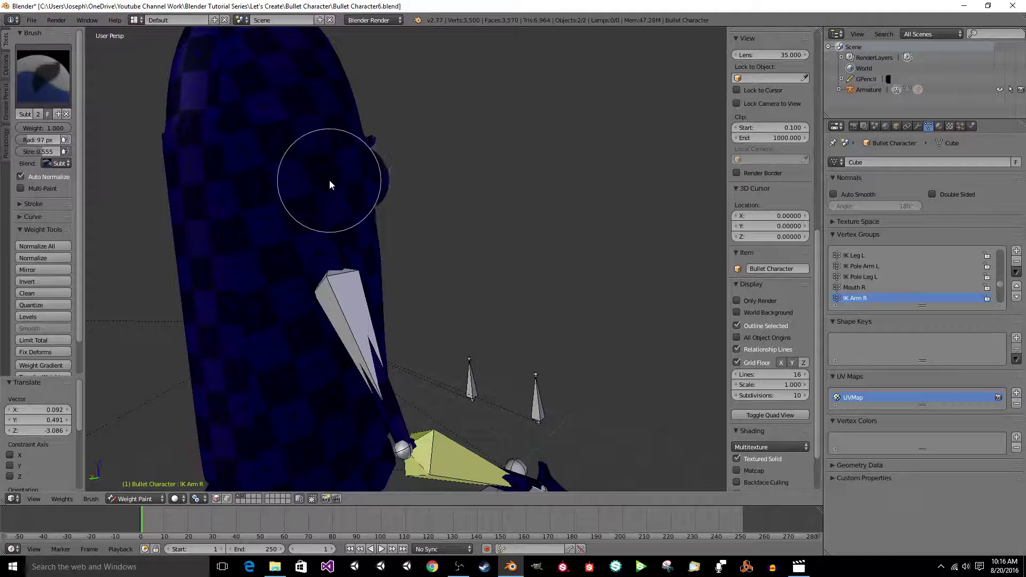
Select the Shoulder R bone for weight painting and set the Subtract brush strength to 1.000.
right_click(347, 306)
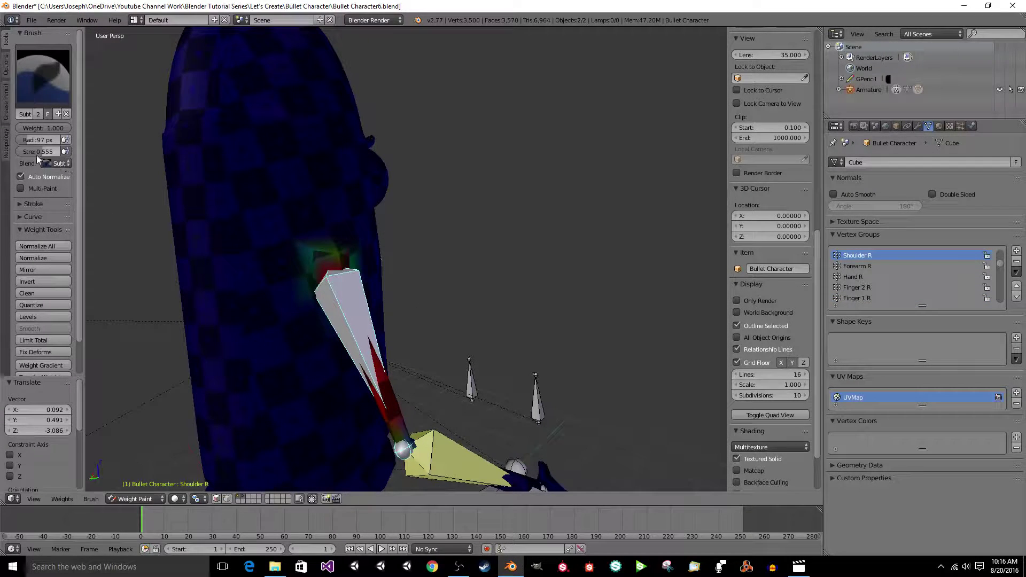
left_click_drag(36, 154, 62, 152)
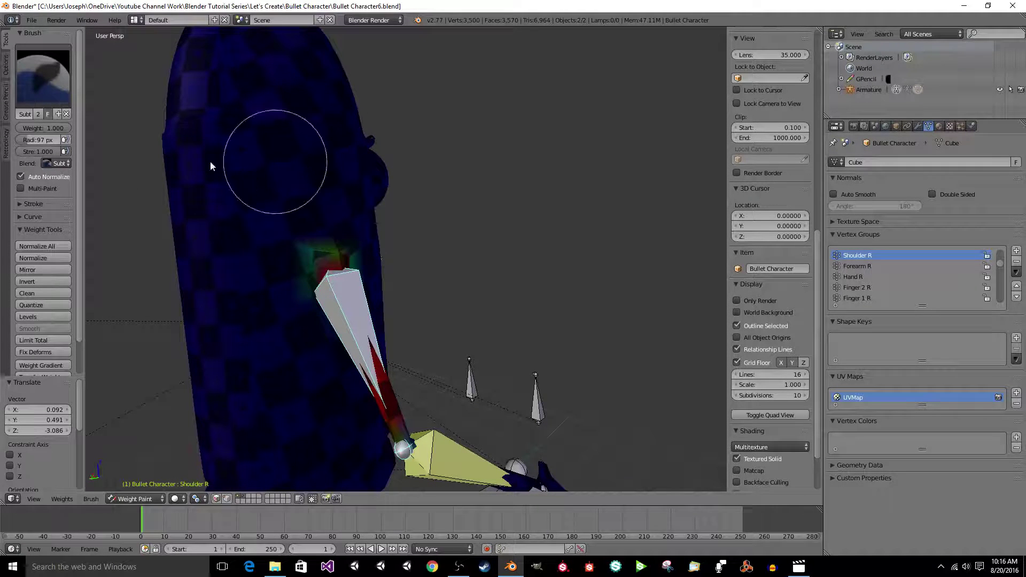
Lift the right arm by moving the IK Arm R bone about -0.449, -0.551, 2.007 in X, Y, Z.
middle_click_drag(384, 300, 472, 407)
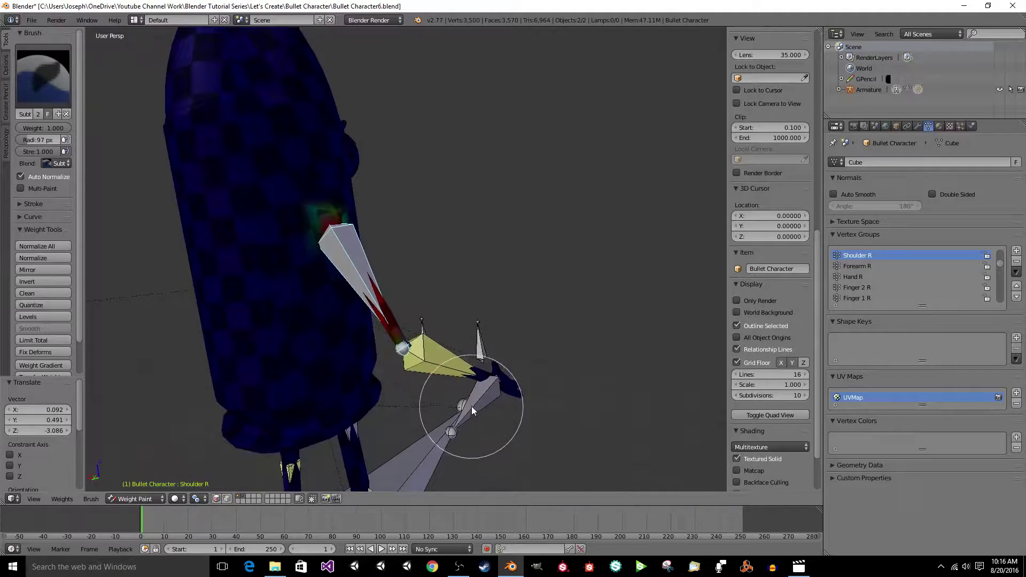
right_click(471, 406)
key("g")
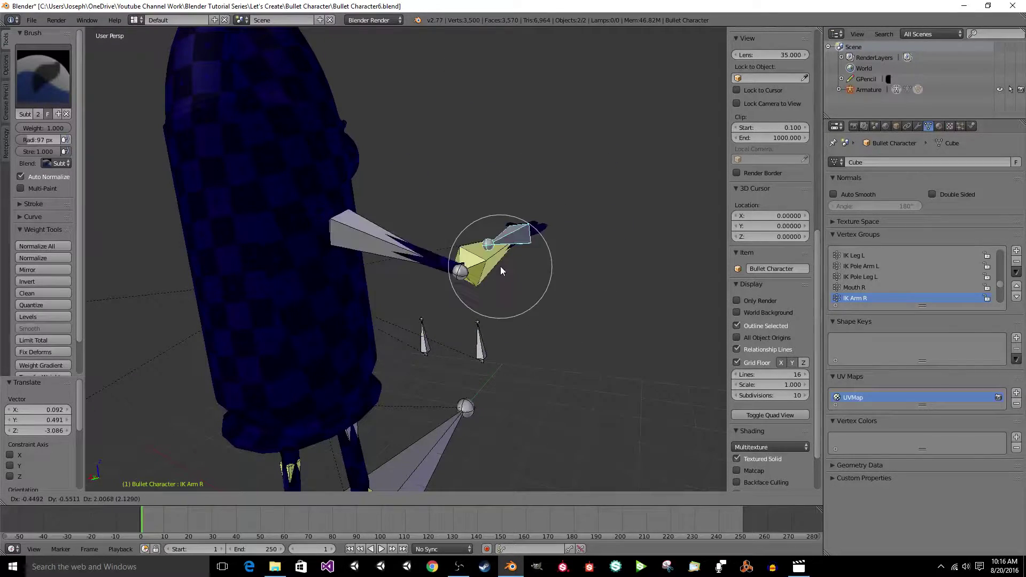
left_click(501, 266)
Raise the IK Arm R bone about 0.549, 0.301, 2.868 in X, Y, Z above the head and display the Shoulder R weights.
middle_click_drag(501, 266, 277, 319)
key("g")
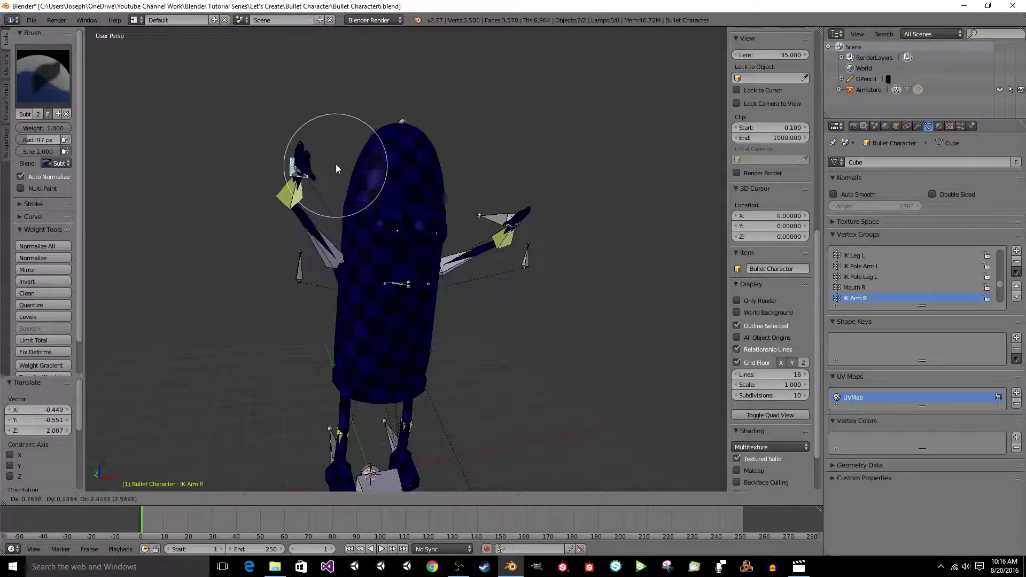
left_click(321, 135)
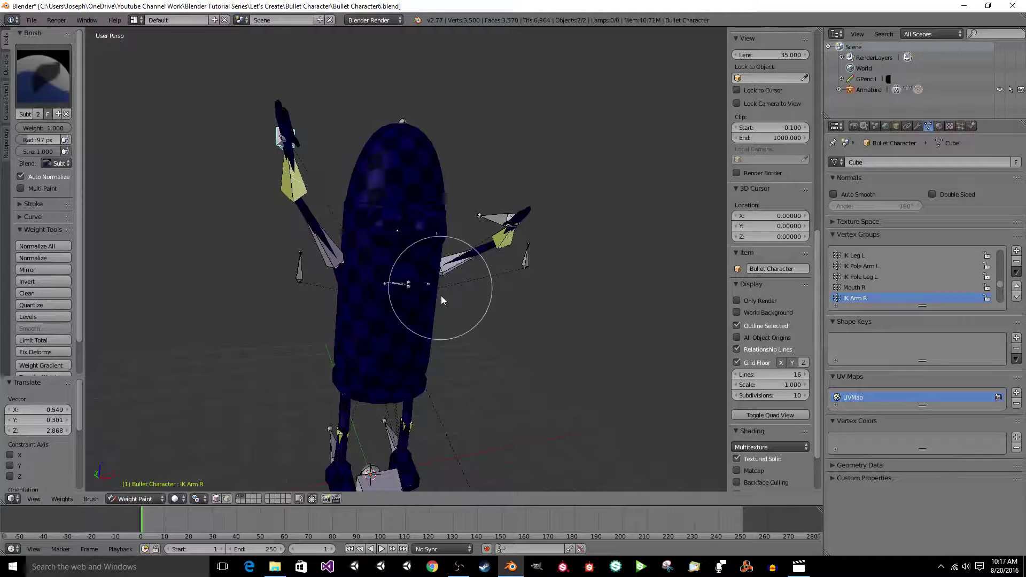
right_click(330, 259)
Switch the character mesh from Weight Paint to Edit Mode and select all vertices assigned to the Shoulder R vertex group.
scroll(393, 284, "up", 5)
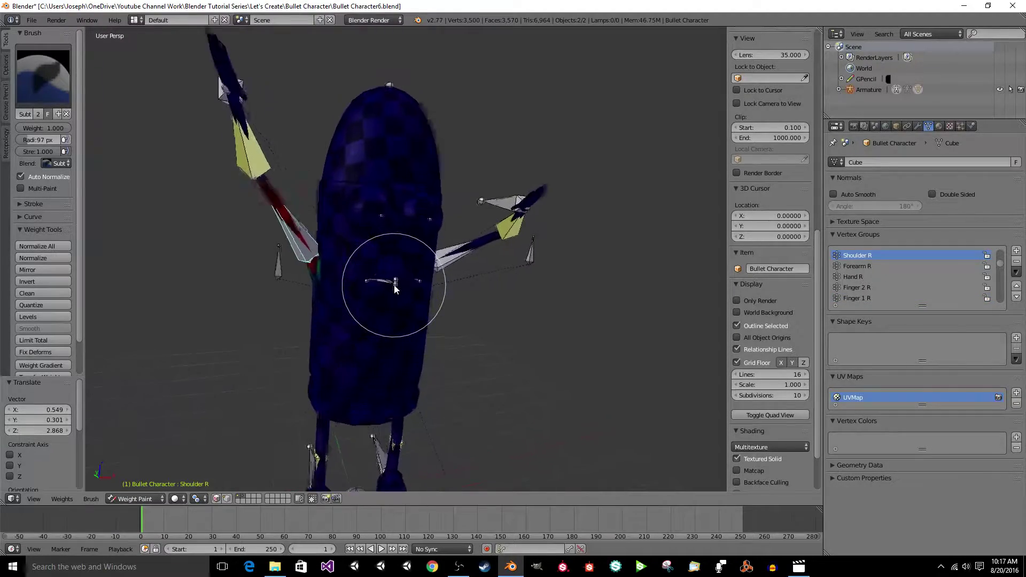
scroll(389, 286, "up", 5)
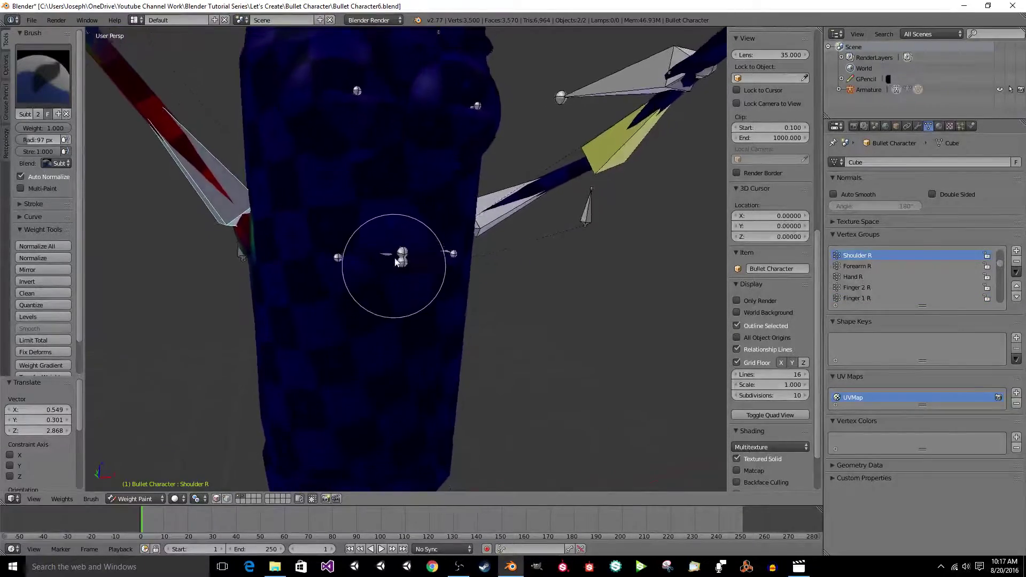
mouse_move(396, 250)
middle_mouse_down()
mouse_move(408, 245)
mouse_move(390, 238)
mouse_move(419, 281)
mouse_move(418, 303)
mouse_move(392, 249)
middle_mouse_up()
scroll(414, 223, "up", 6)
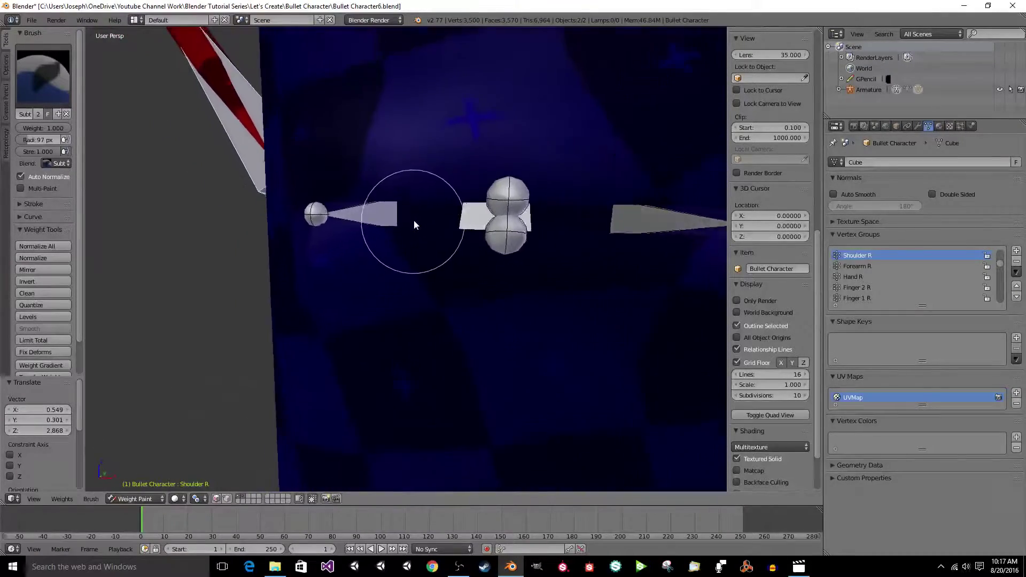
scroll(415, 214, "up", 3)
mouse_move(442, 229)
middle_mouse_down()
mouse_move(430, 307)
mouse_move(470, 331)
mouse_move(424, 195)
mouse_move(442, 201)
mouse_move(458, 267)
mouse_move(442, 304)
mouse_move(463, 347)
mouse_move(467, 302)
mouse_move(408, 358)
mouse_move(396, 393)
mouse_move(362, 325)
mouse_move(384, 235)
mouse_move(415, 230)
mouse_move(478, 119)
mouse_move(391, 267)
mouse_move(394, 210)
mouse_move(437, 236)
middle_mouse_up()
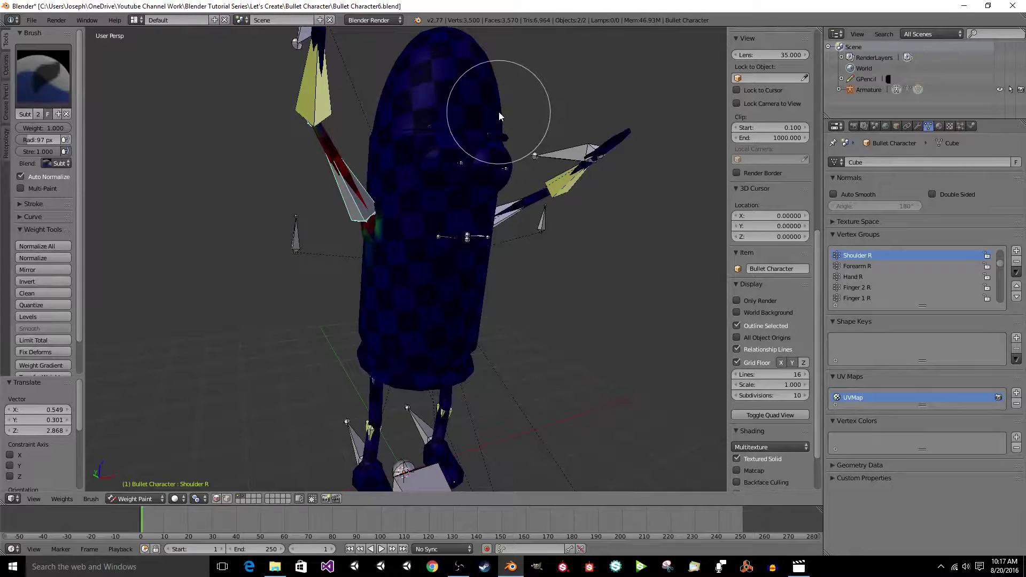
left_click(151, 500)
left_click(137, 486)
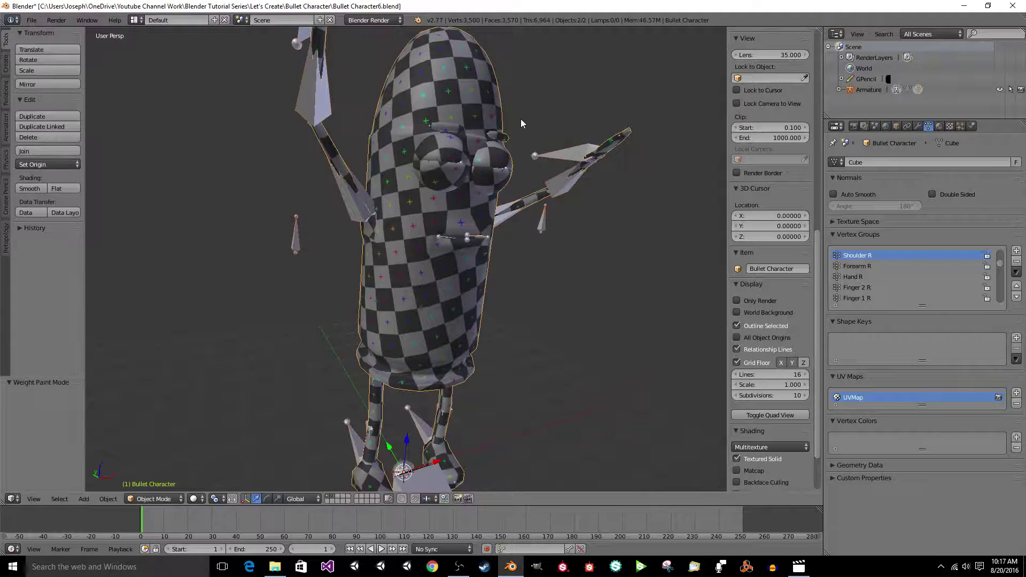
key("Tab")
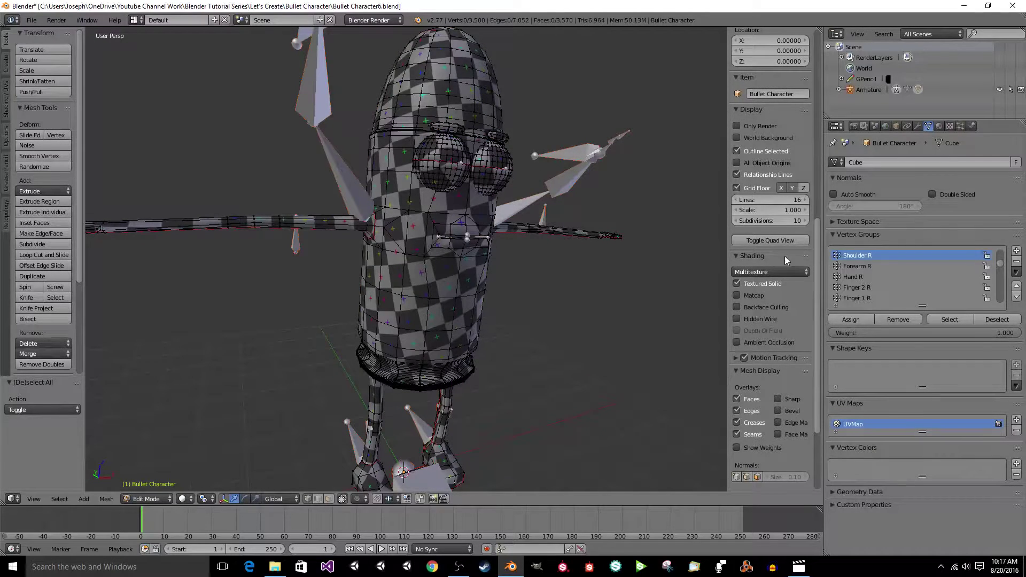
left_click(956, 320)
Try circle-deselecting the vertices across the upper body and eyes in wireframe display, and undo that deselection.
scroll(770, 299, "up", 5)
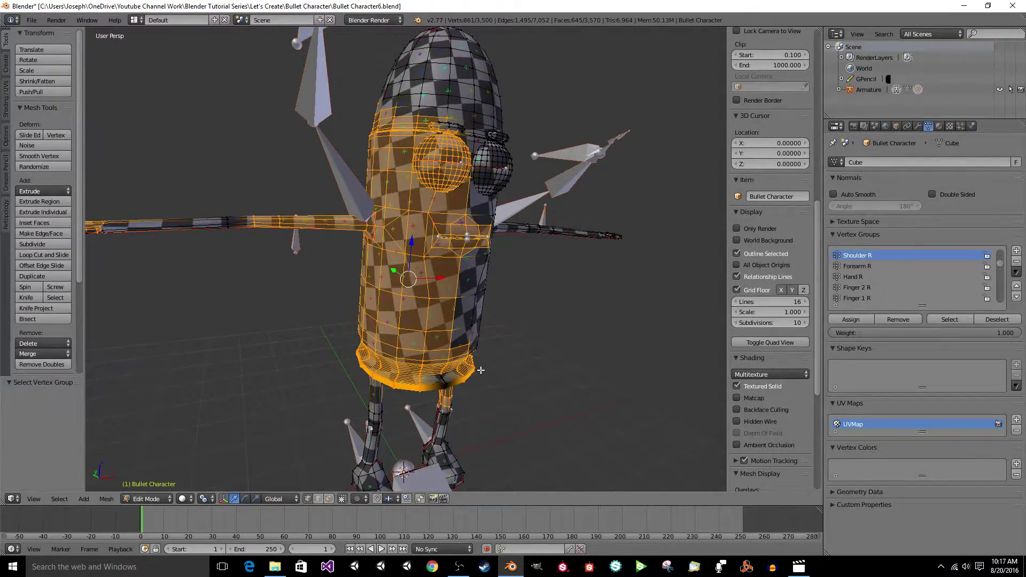
scroll(481, 370, "up", 5)
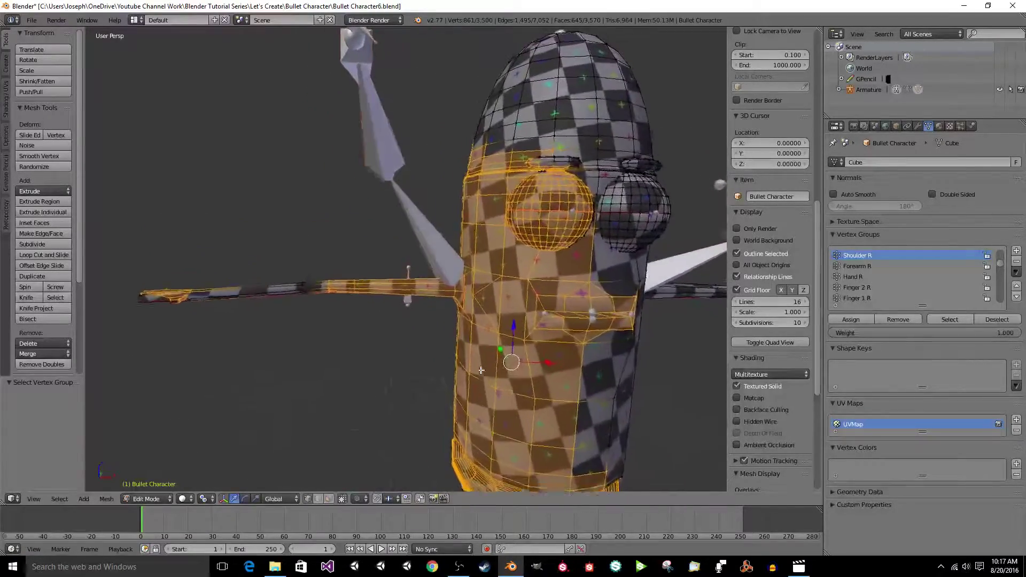
middle_click_drag(481, 370, 477, 331)
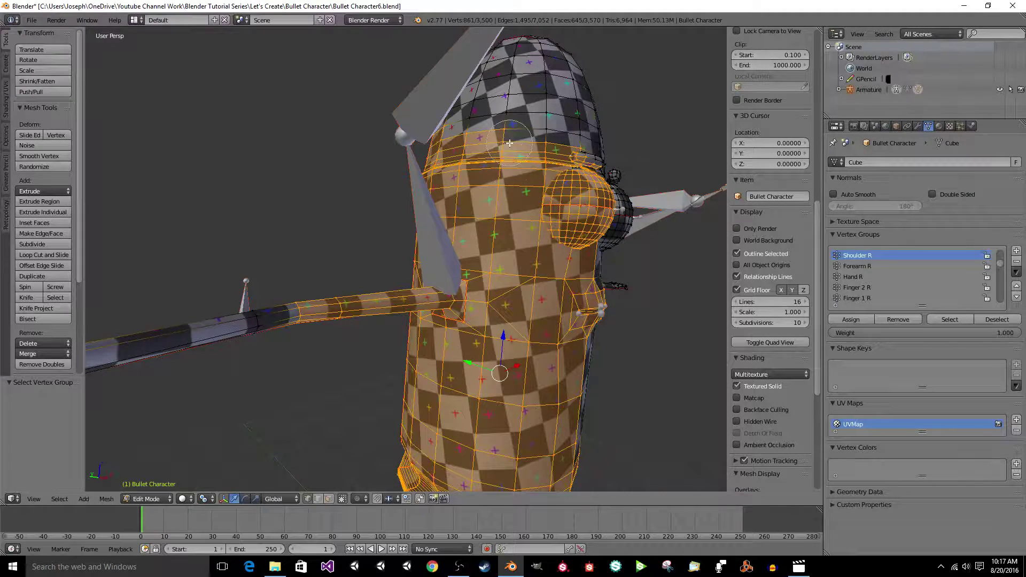
key("z")
scroll(509, 153, "down", 8)
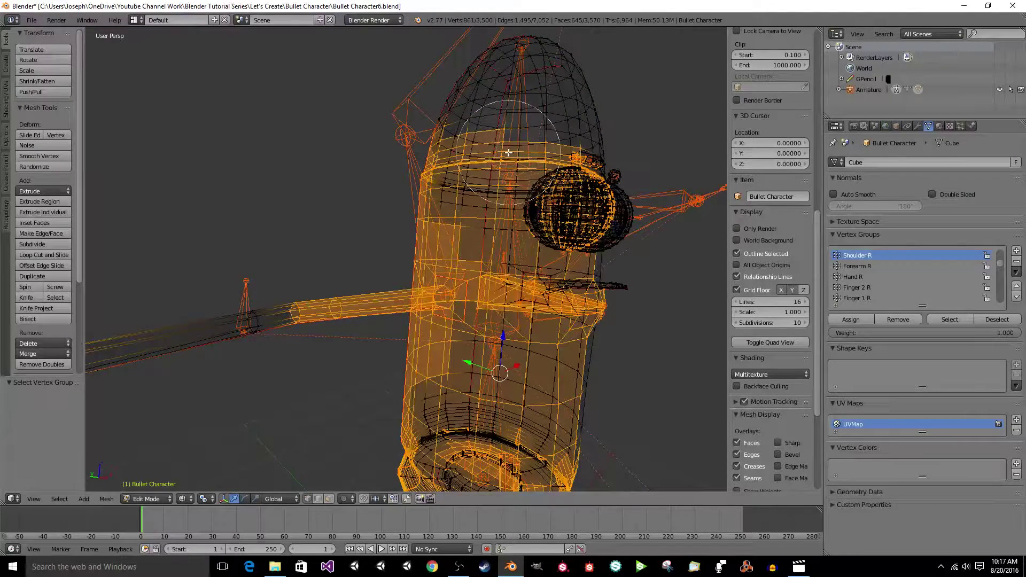
mouse_move(510, 155)
middle_mouse_down()
mouse_move(449, 155)
mouse_move(567, 170)
mouse_move(590, 341)
middle_mouse_up()
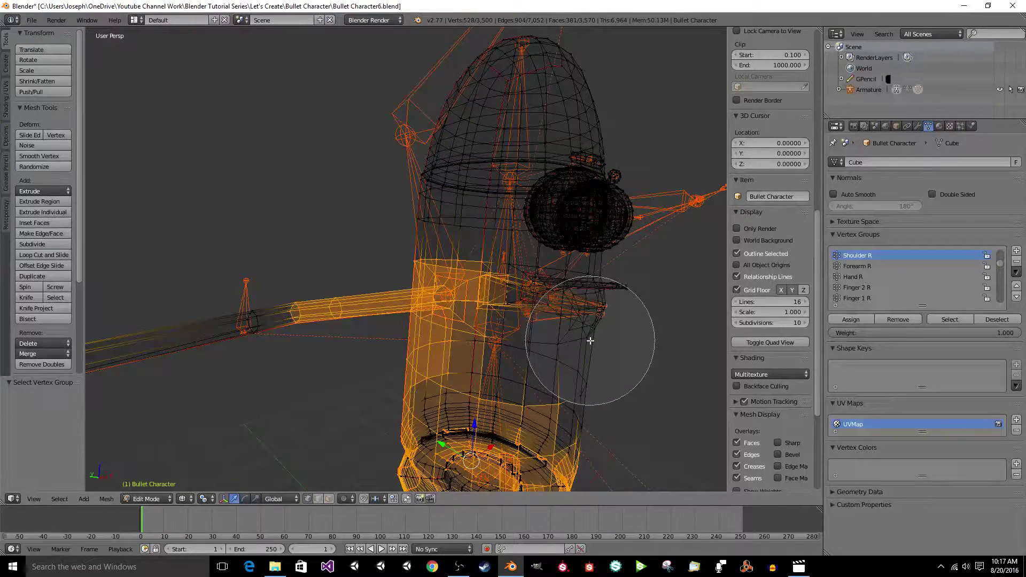
right_click(590, 340)
key("ctrl+z")
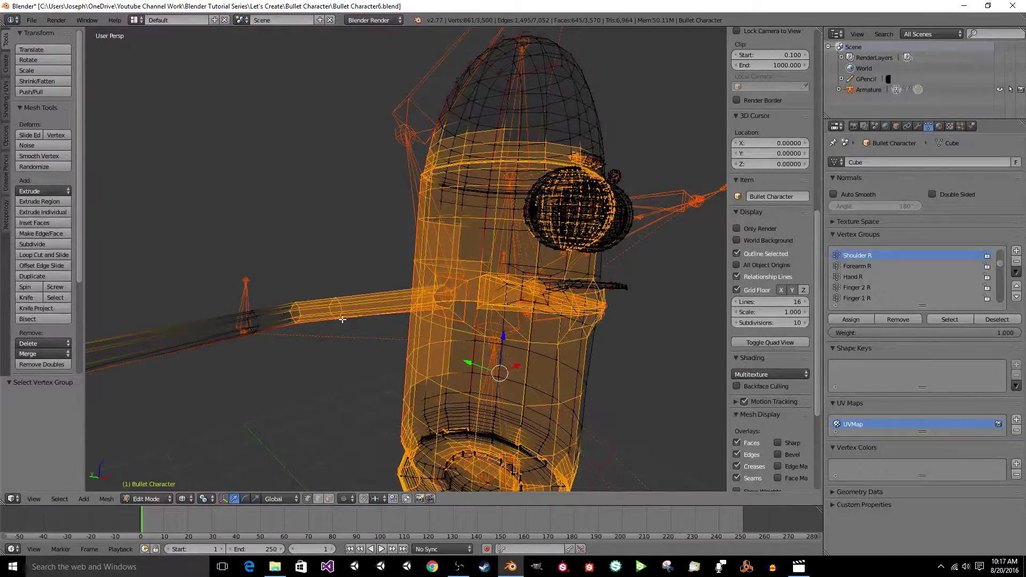
In solid display, deselect the vertices where the right arm joins the body, around both sides of the shoulder socket.
scroll(343, 319, "up", 5)
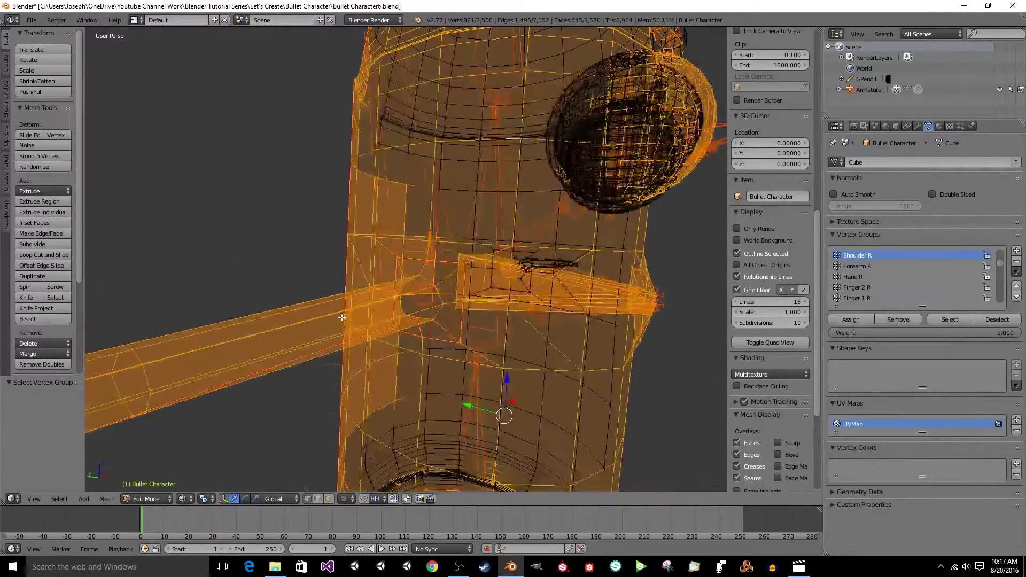
key("z")
key("c")
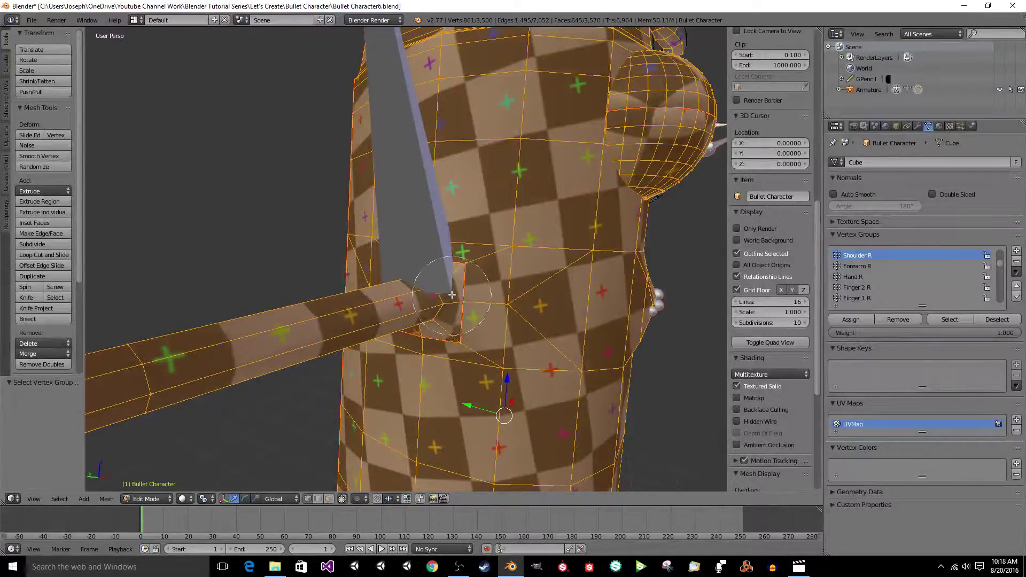
middle_click(451, 295)
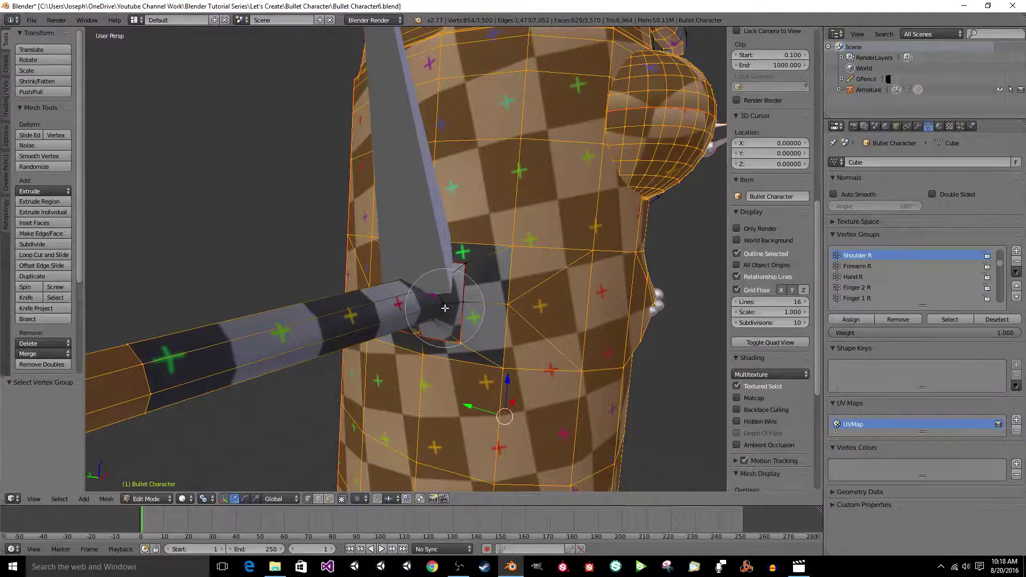
key("Escape")
mouse_move(310, 330)
middle_mouse_down()
mouse_move(420, 329)
mouse_move(422, 295)
middle_mouse_up()
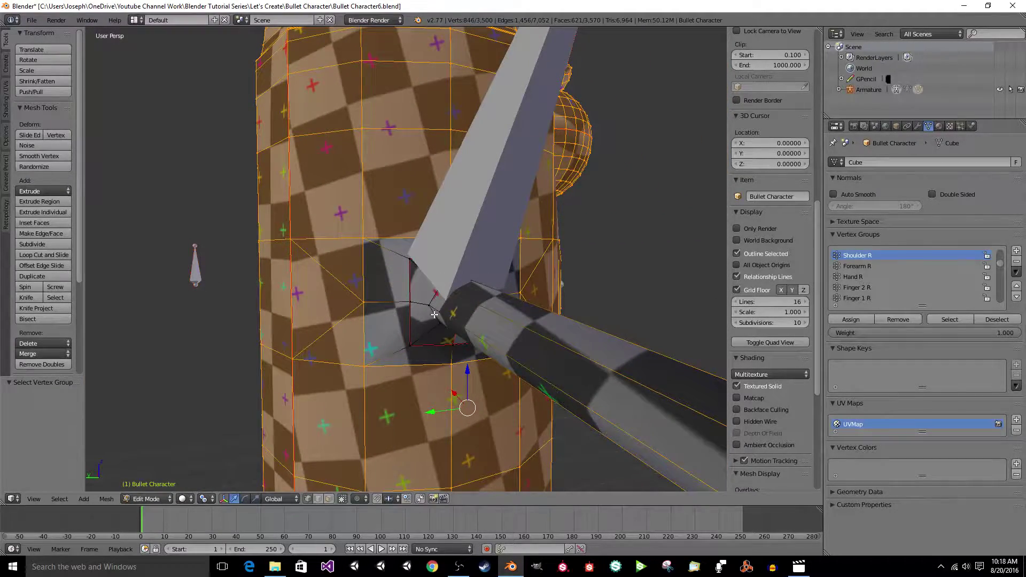
In wireframe display, deselect the remaining right shoulder and upper arm vertices, keeping the body and hand vertices selected.
key("z")
middle_click_drag(461, 313, 405, 326)
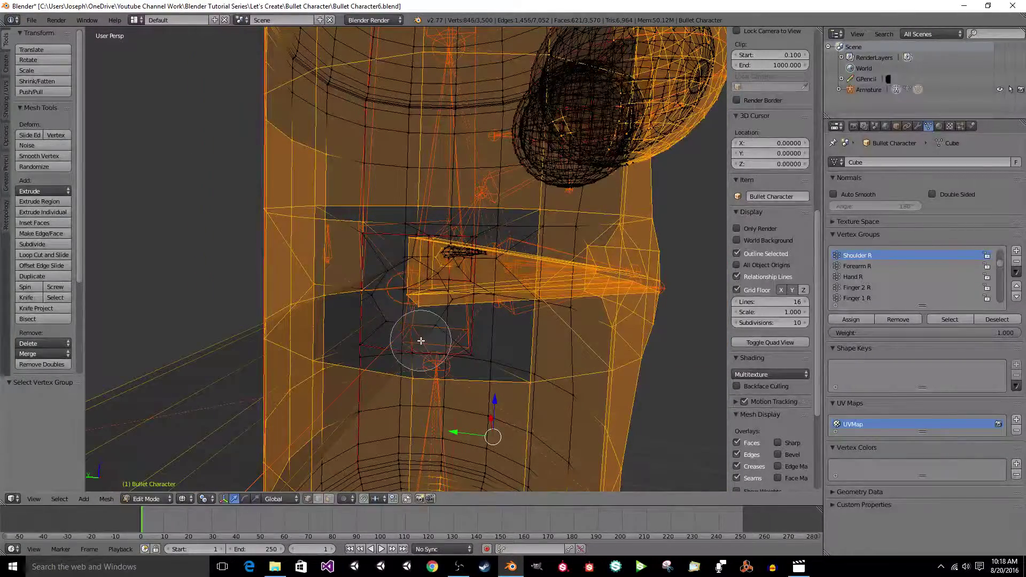
middle_click_drag(421, 340, 420, 342)
middle_click_drag(423, 328, 346, 323)
right_click(392, 321)
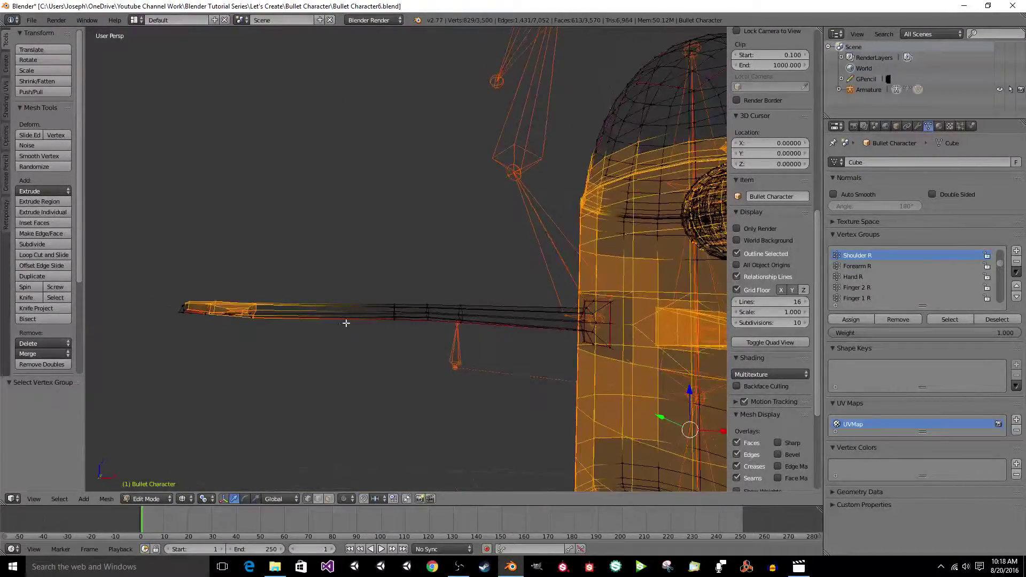
key("c")
right_click(334, 316)
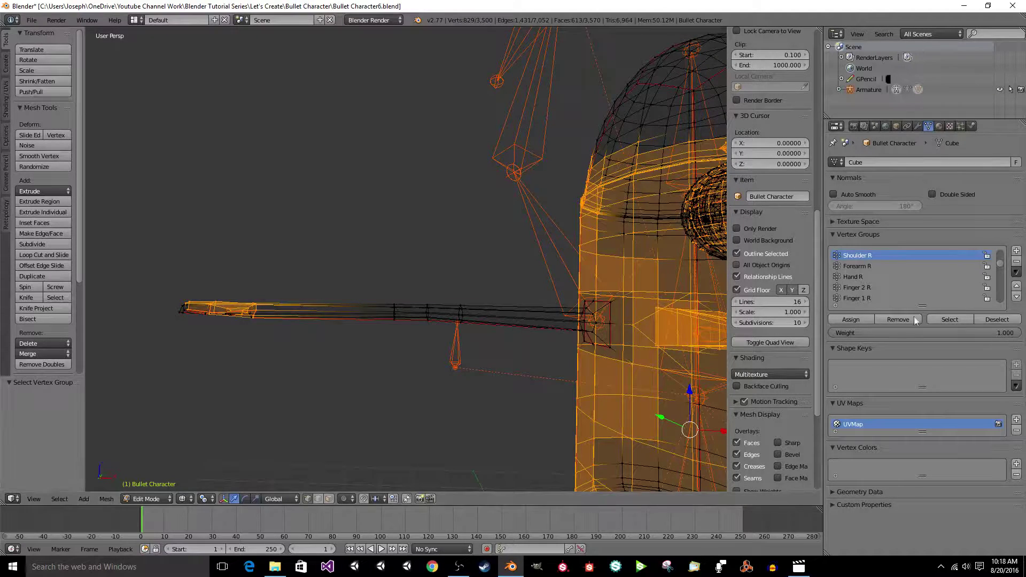
Remove the selected vertices from the Shoulder R vertex group, clear the selection and reselect the group to check it.
key("a")
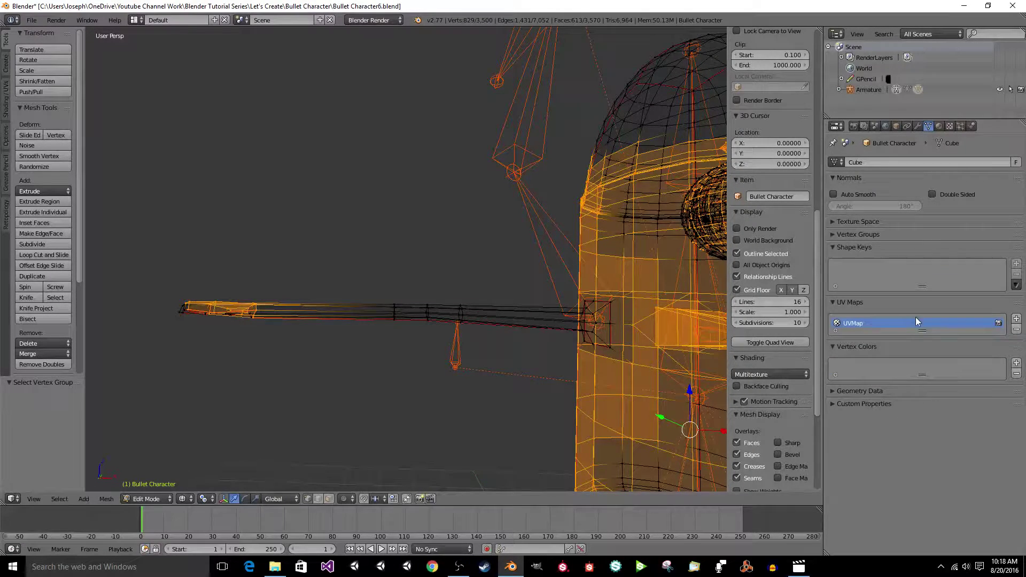
key("a")
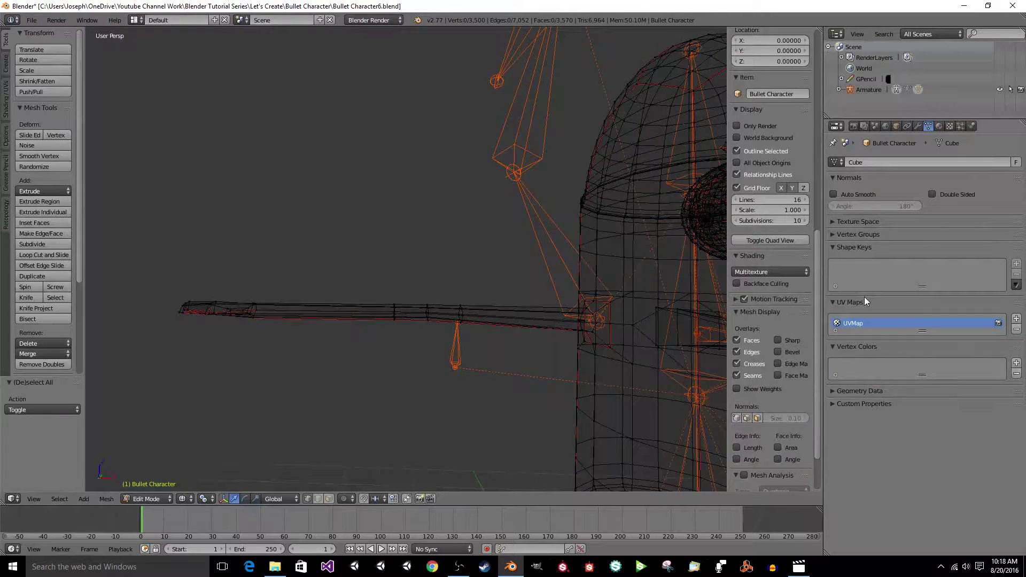
left_click(857, 236)
left_click(934, 319)
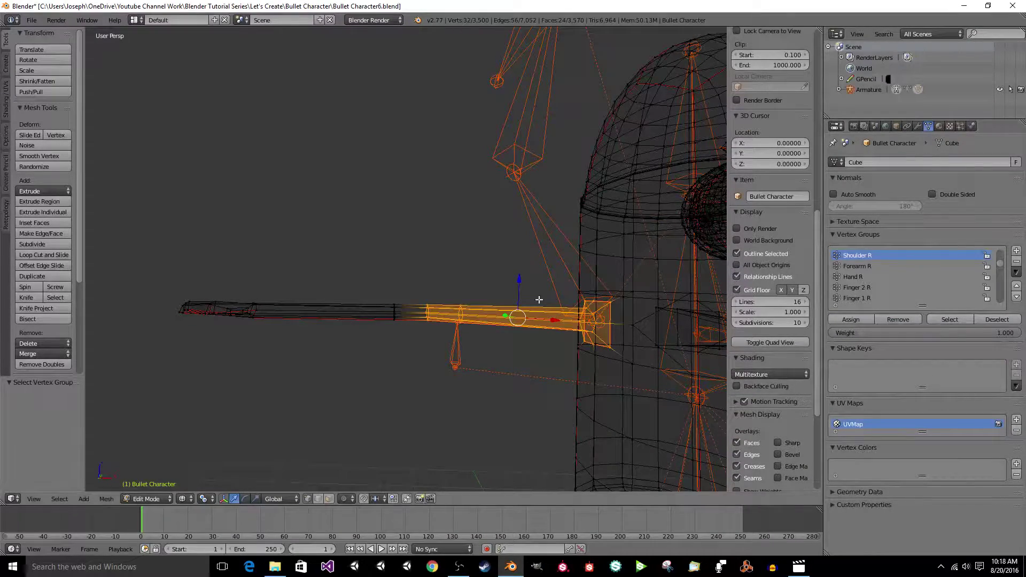
Make Shoulder L the active vertex group and select only the vertices assigned to it.
middle_click_drag(594, 329, 593, 328)
scroll(883, 280, "down", 5)
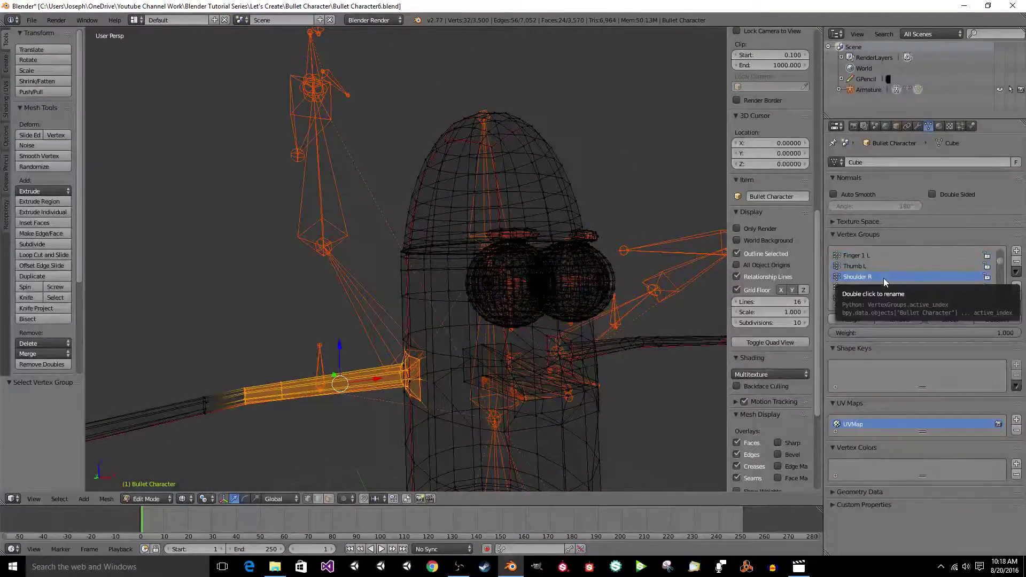
scroll(884, 274, "up", 1)
left_click(880, 265)
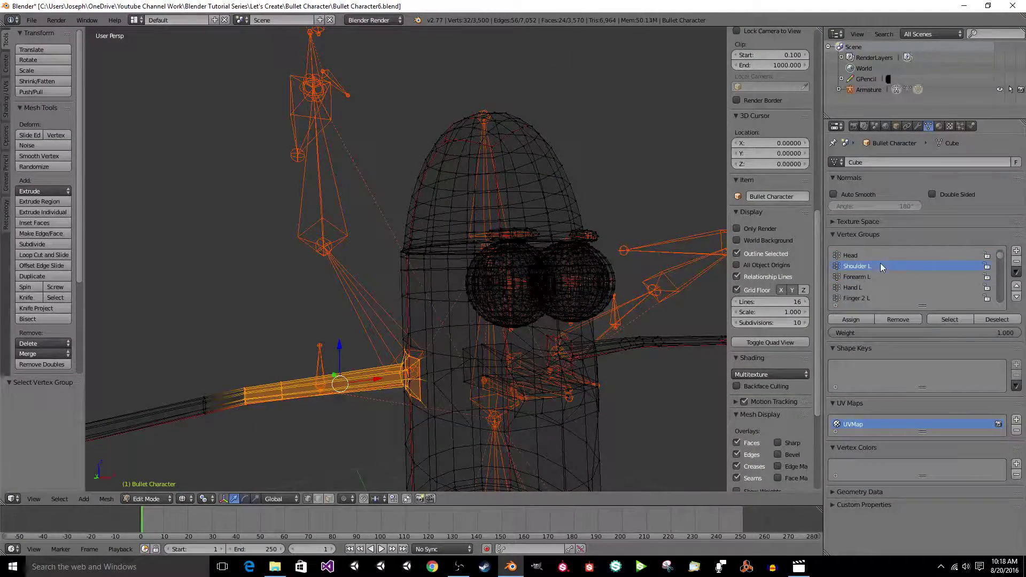
left_click(944, 319)
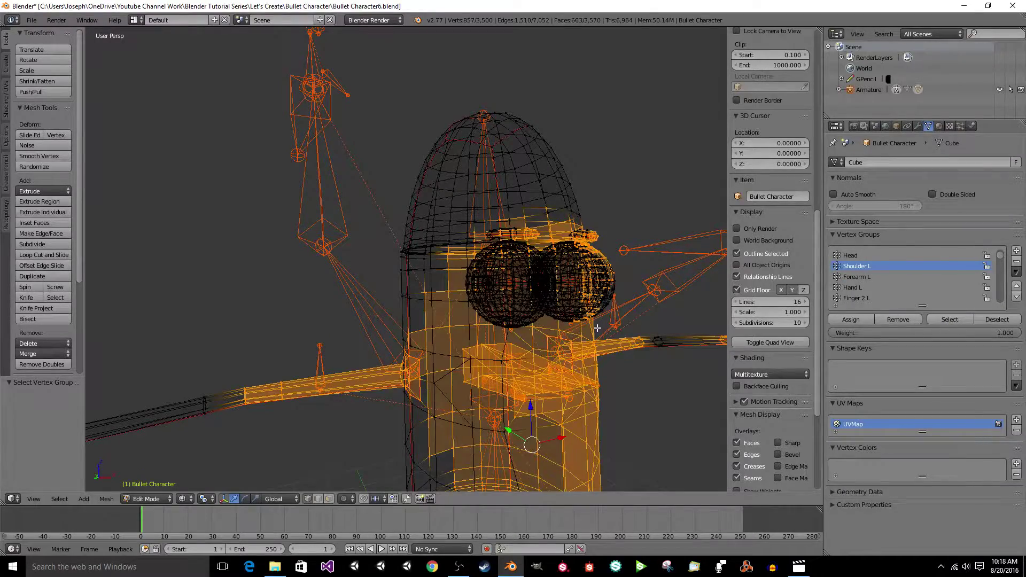
key("a")
left_click(933, 320)
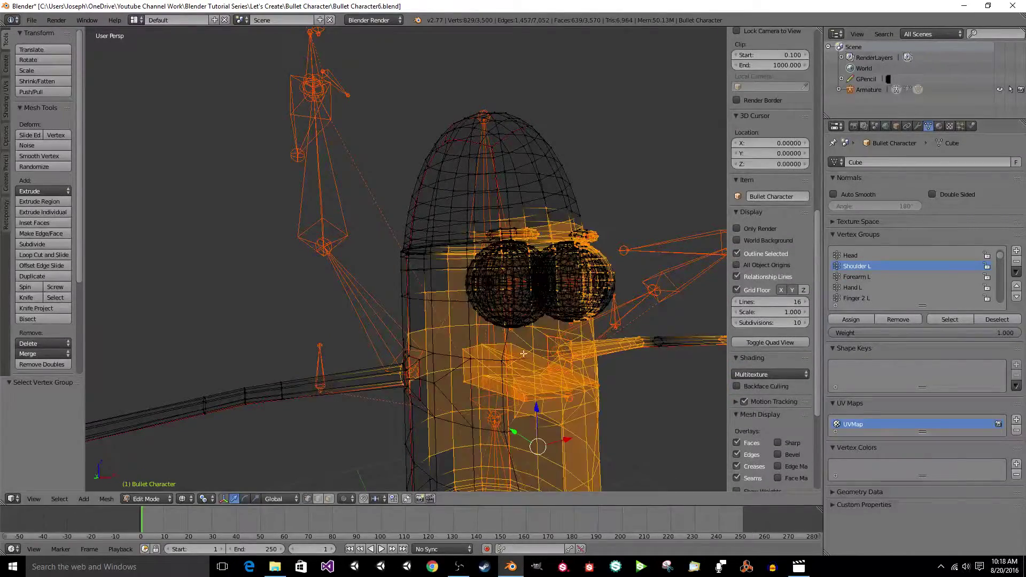
Deselect the left upper arm vertices out to the elbow in wireframe display, keeping the body vertices selected.
scroll(524, 354, "up", 10)
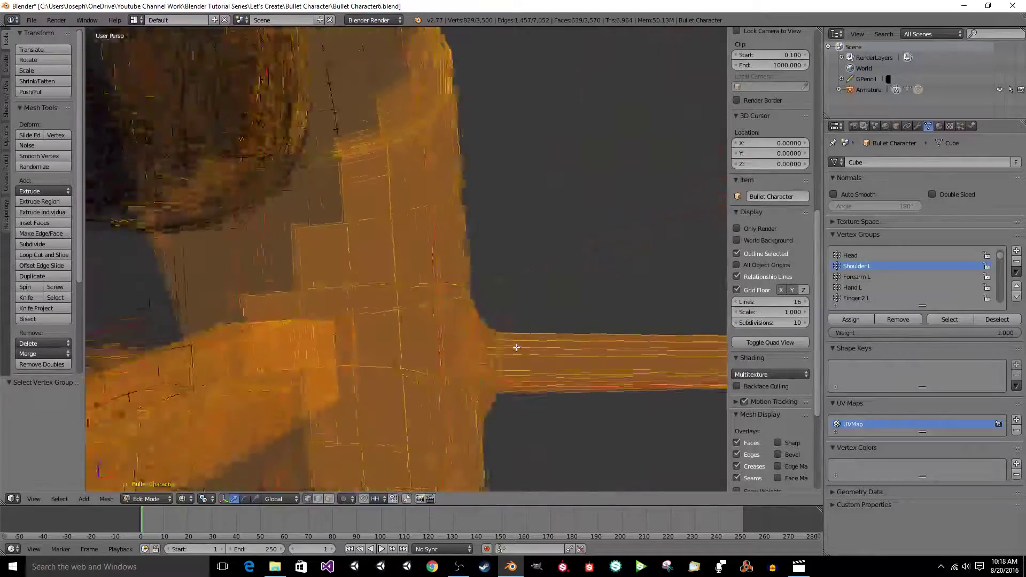
scroll(517, 347, "down", 8)
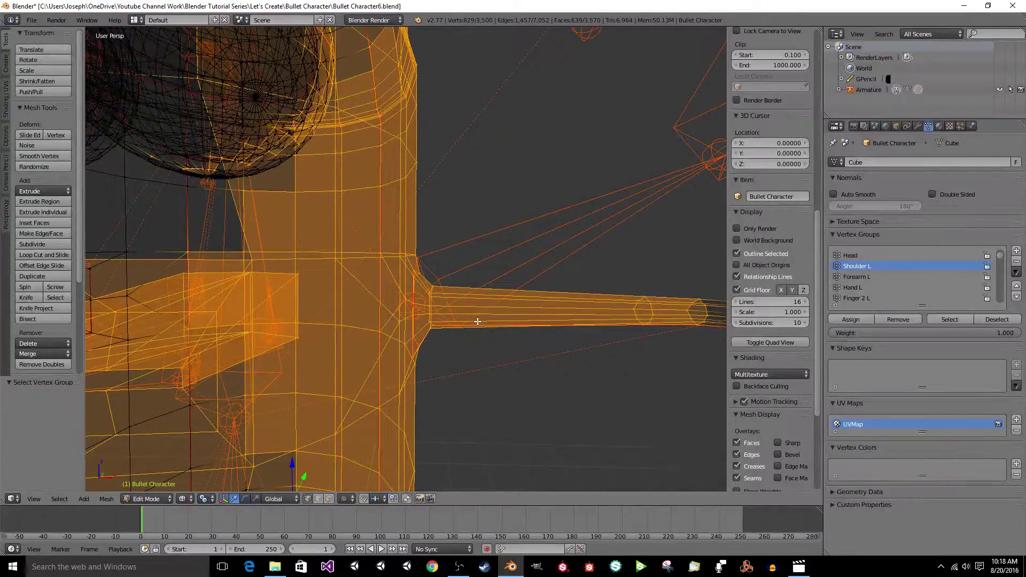
middle_click_drag(468, 315, 447, 301)
middle_click_drag(515, 319, 687, 313)
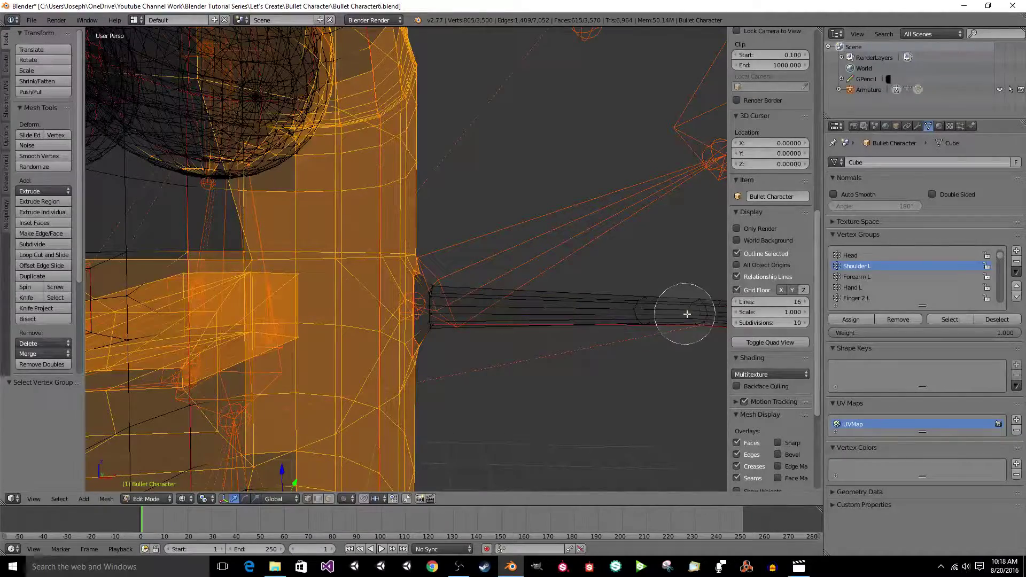
right_click(531, 325)
Deselect the vertices around the left shoulder socket in solid display and return to wireframe.
scroll(499, 324, "up", 6)
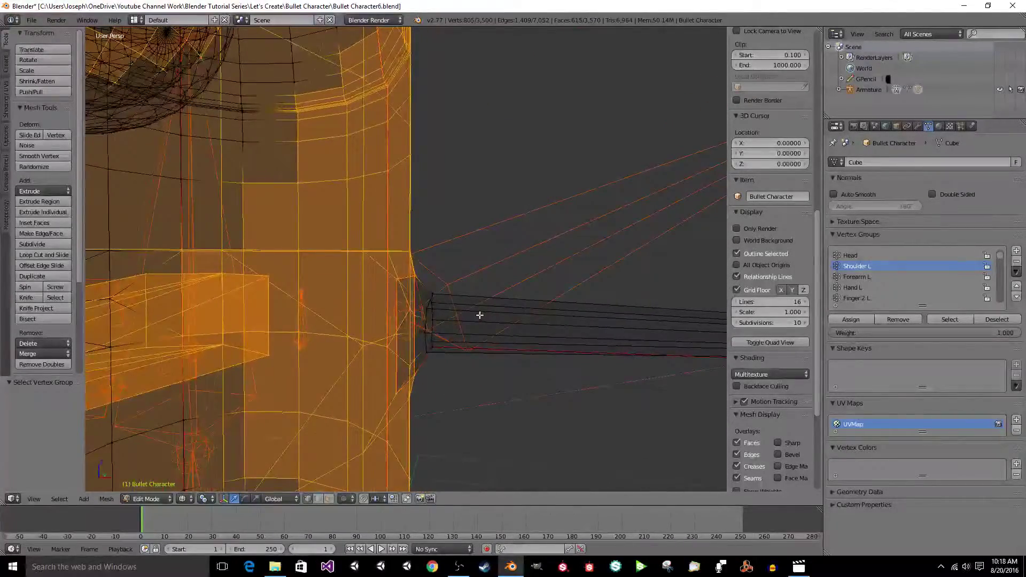
key("z")
key("c")
mouse_move(424, 296)
middle_mouse_down()
mouse_move(397, 357)
mouse_move(394, 327)
mouse_move(364, 320)
middle_mouse_up()
right_click(396, 357)
key("z")
Check the remaining body, leg and hand selection and remove those vertices from the Shoulder L vertex group.
scroll(364, 319, "down", 4)
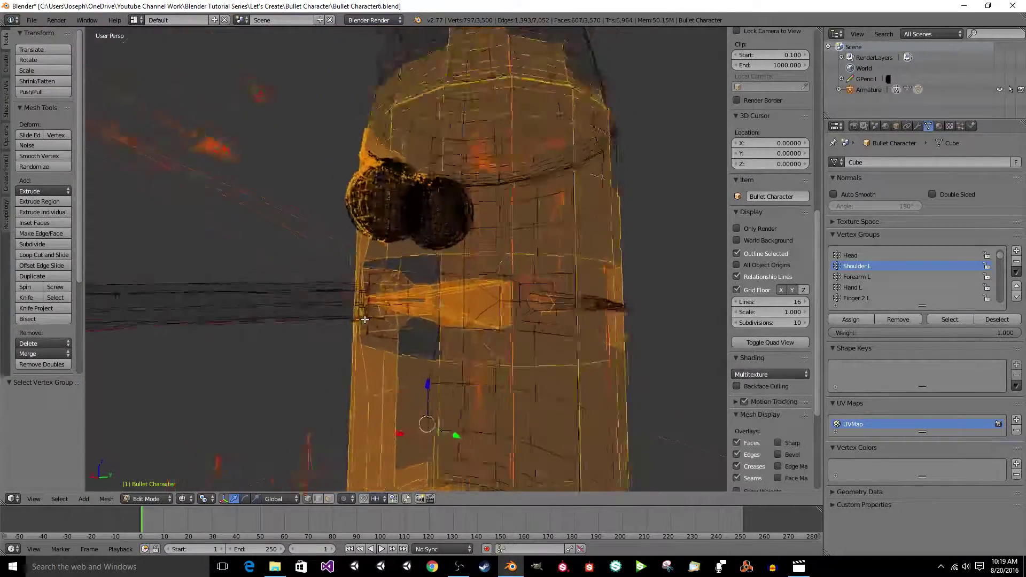
scroll(364, 319, "down", 6)
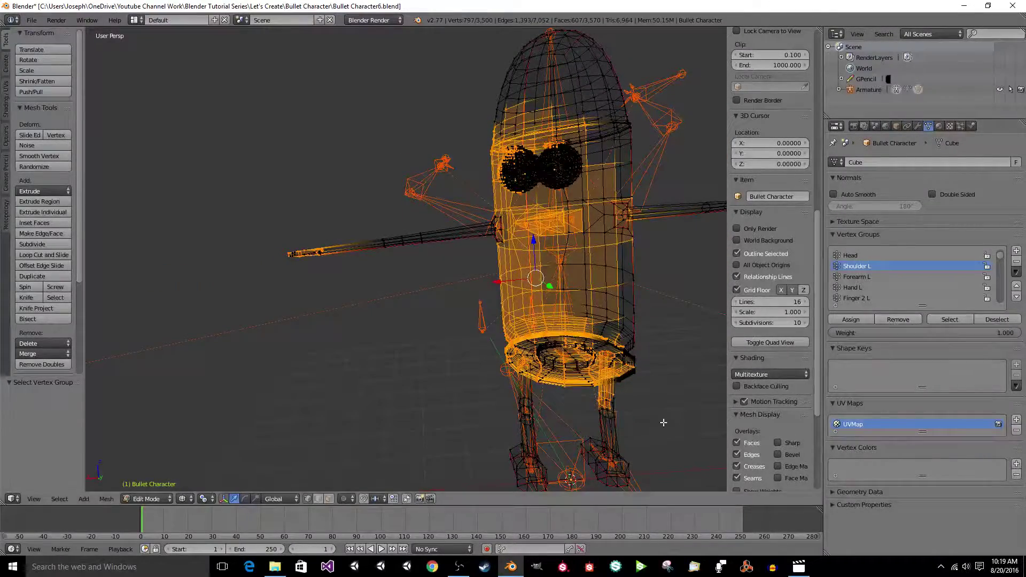
middle_click_drag(665, 419, 469, 186)
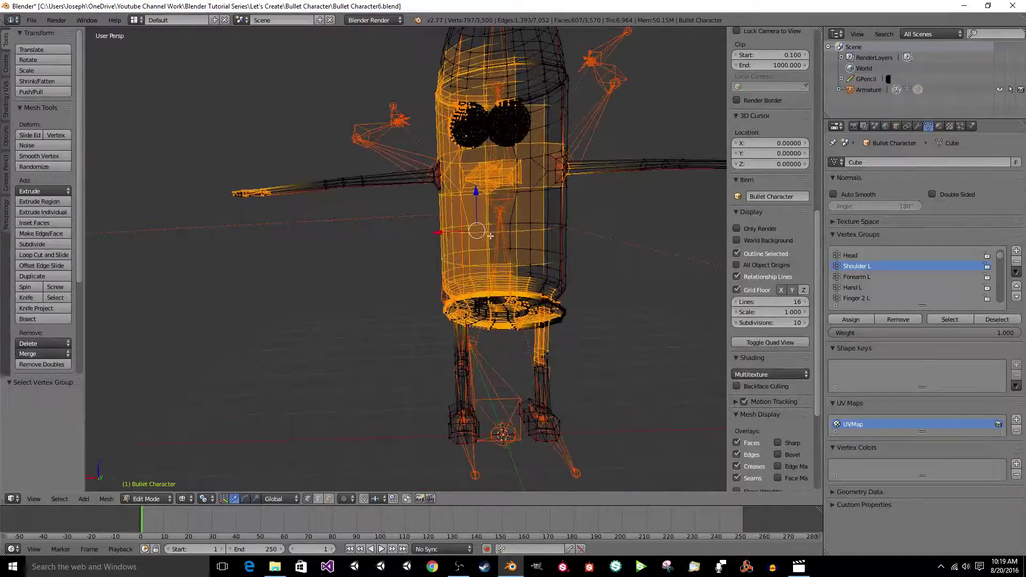
middle_click_drag(542, 362, 543, 245)
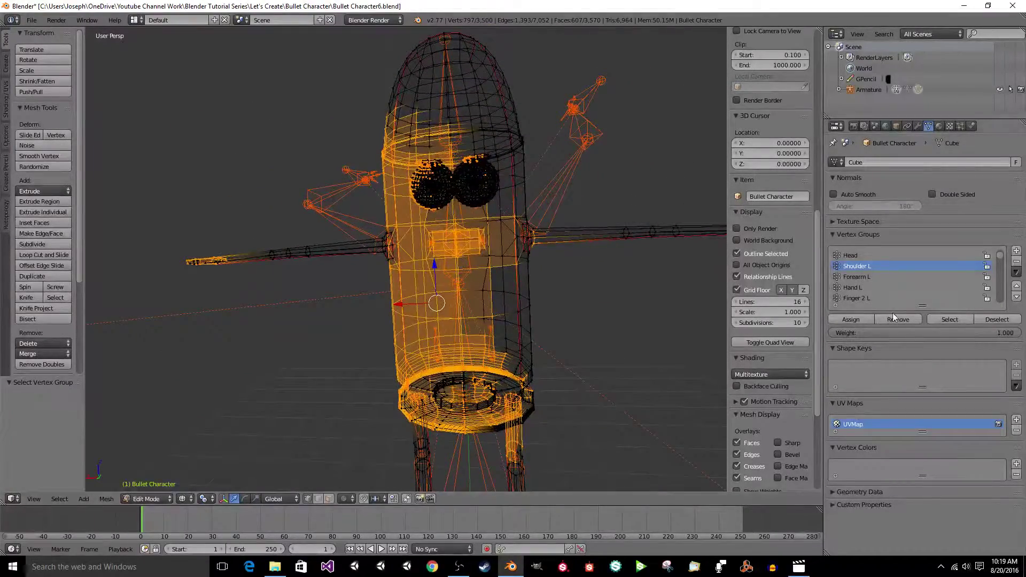
left_click(898, 320)
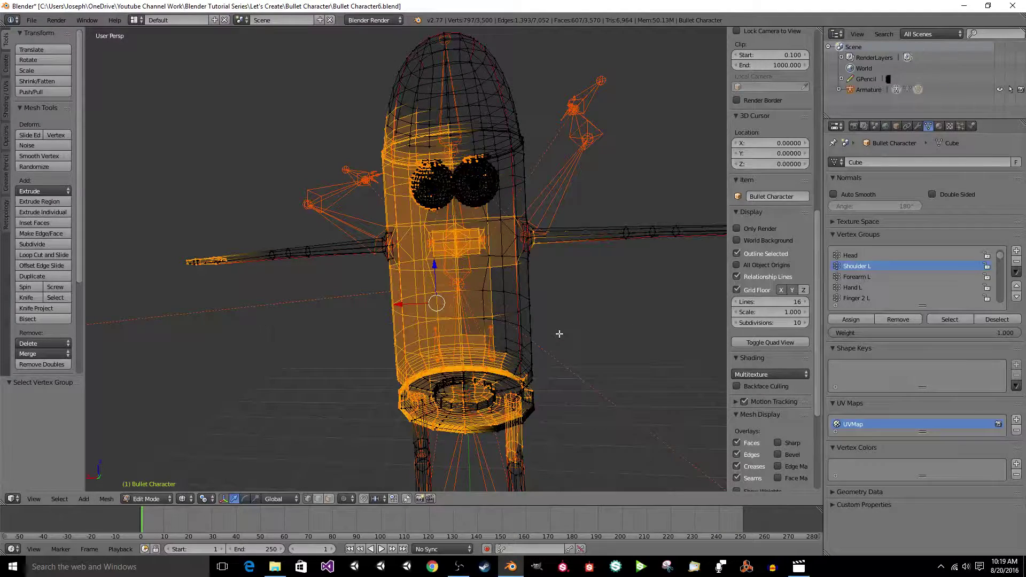
Deselect all vertices and return the bullet character to object mode in solid display.
key("a")
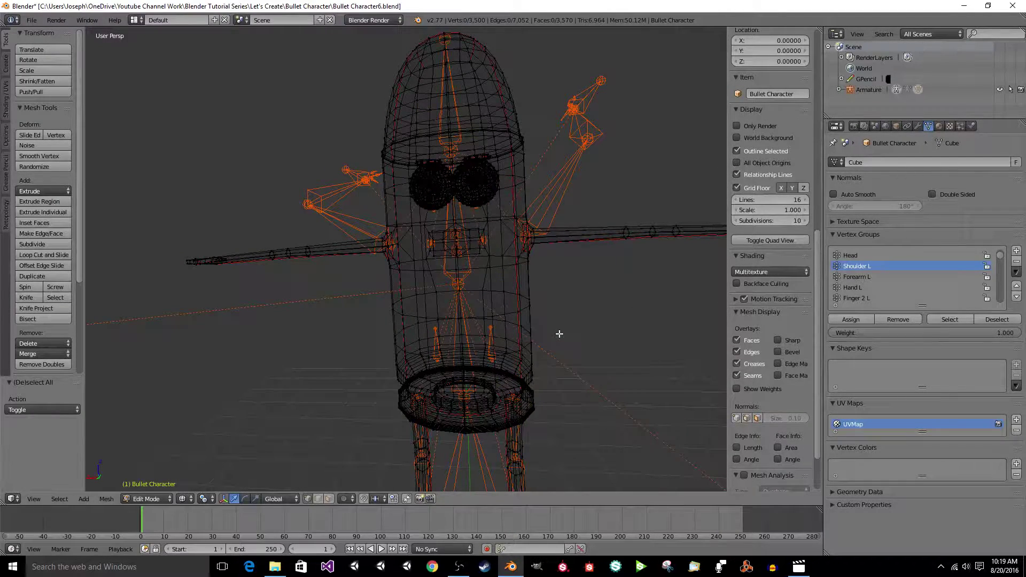
key("Tab")
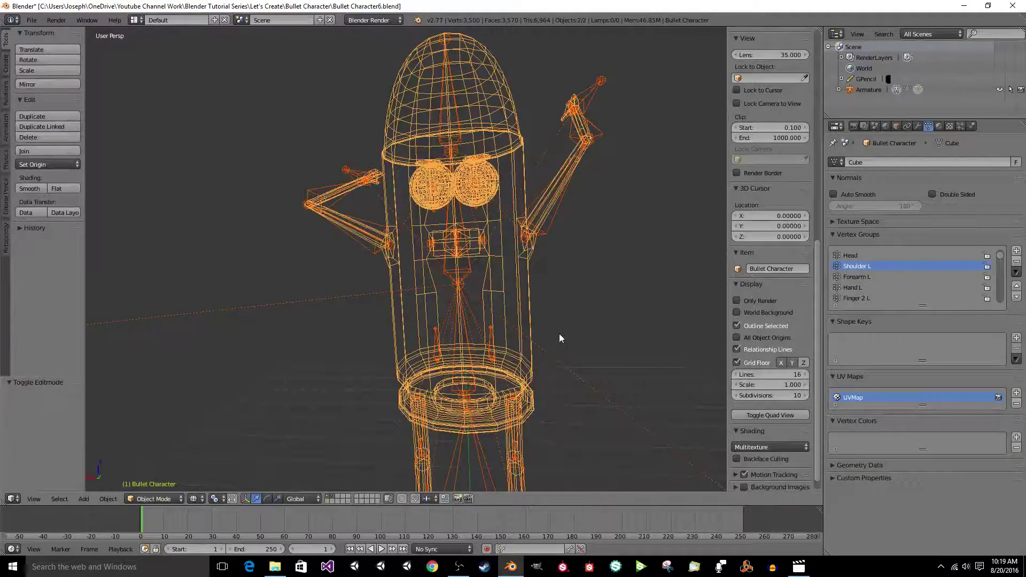
key("z")
scroll(559, 334, "up", 5)
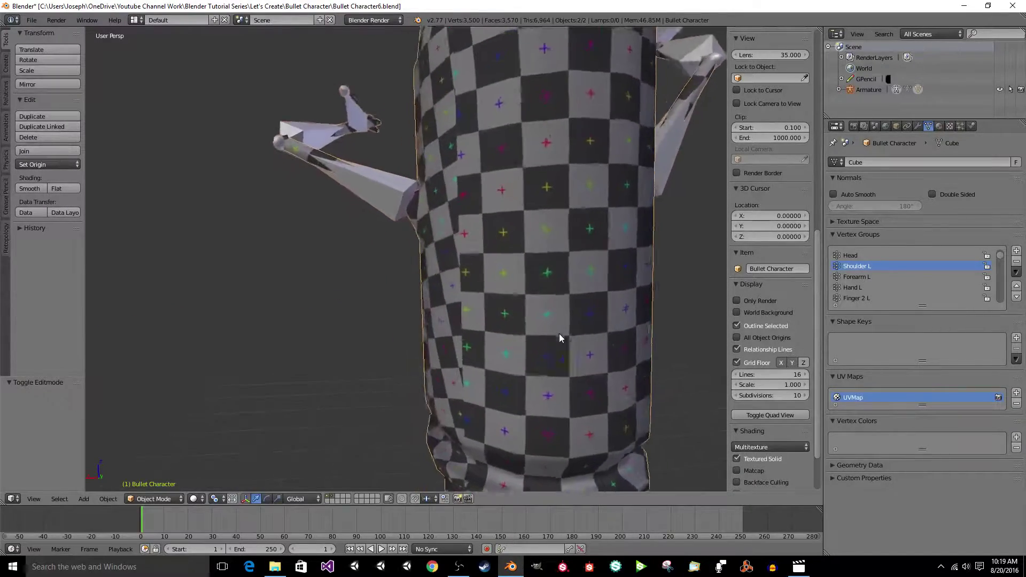
scroll(559, 338, "down", 3)
Lower the IK Arm L bone by about 3.1 units and reposition it beside the body, checking the left shoulder's deformation.
middle_click_drag(559, 338, 359, 185)
right_click(386, 194)
key("g")
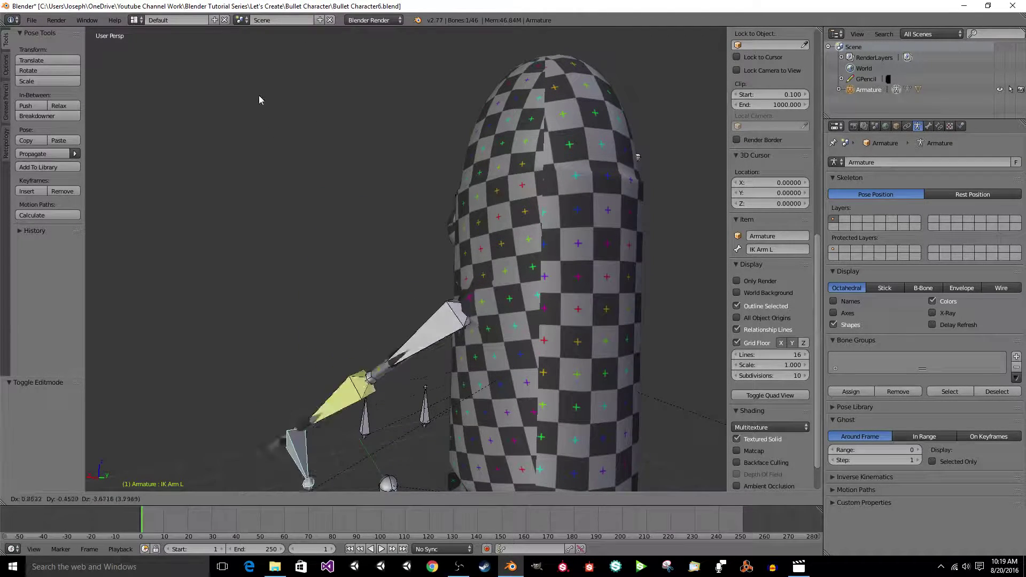
left_click(301, 100)
middle_click_drag(302, 96, 389, 193)
scroll(329, 126, "down", 4)
scroll(329, 134, "up", 3)
scroll(329, 134, "down", 4)
scroll(328, 134, "up", 5)
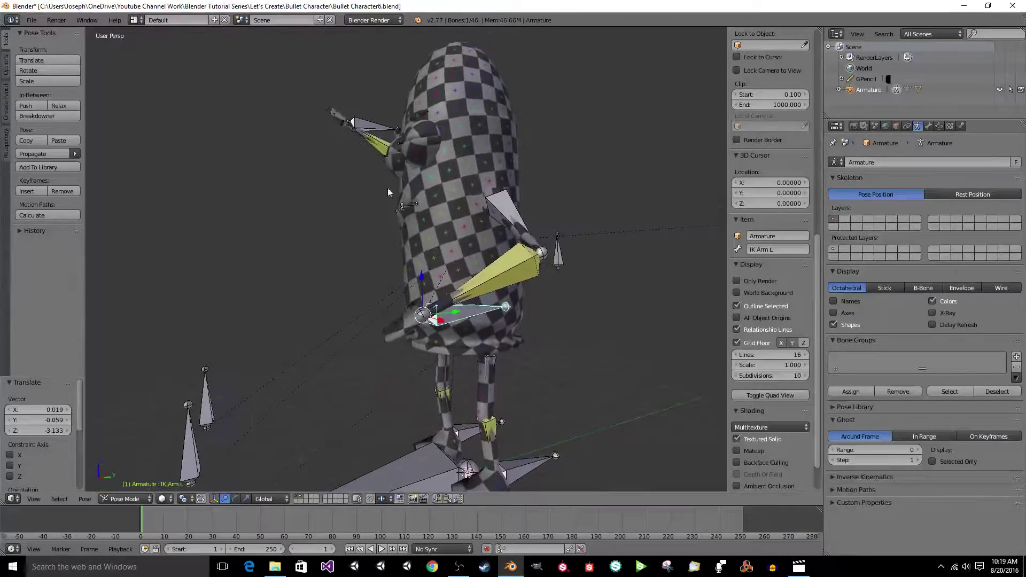
key("g")
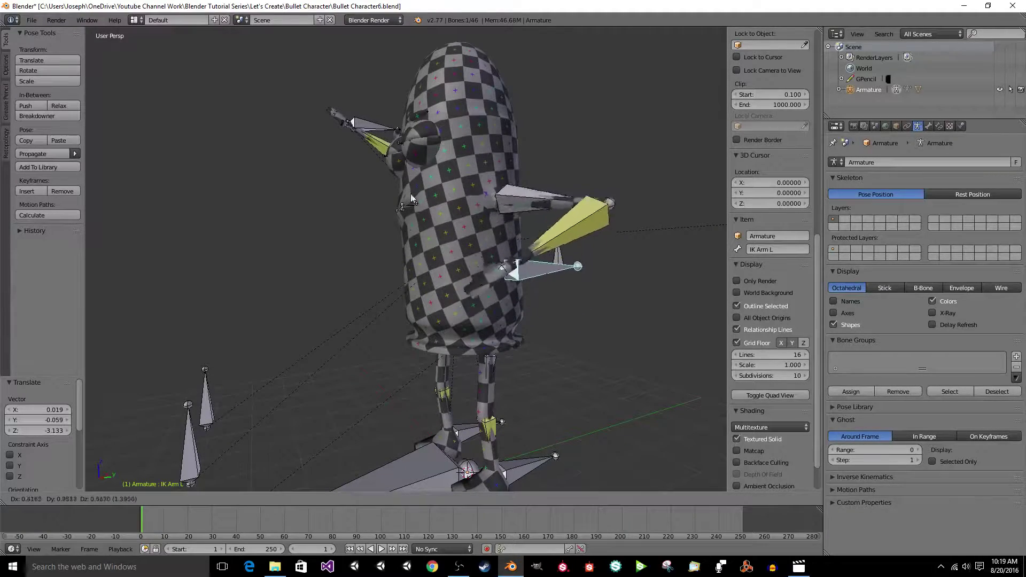
left_click(371, 237)
middle_click_drag(426, 248, 426, 201)
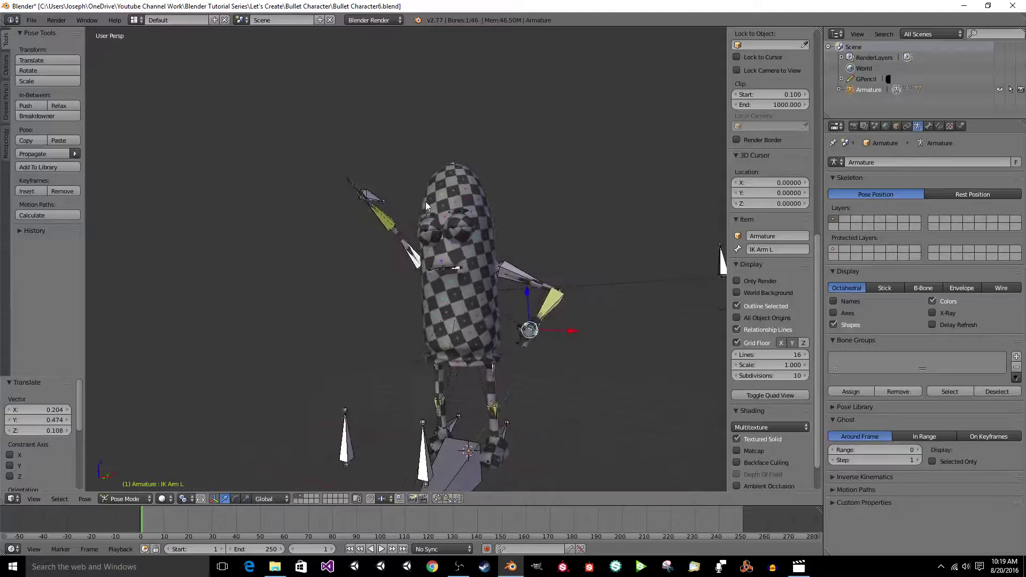
Lower the IK Arm R bone by about 4.2 units and bring the IK Arm L bone in against the left hip.
right_click(374, 193)
key("g")
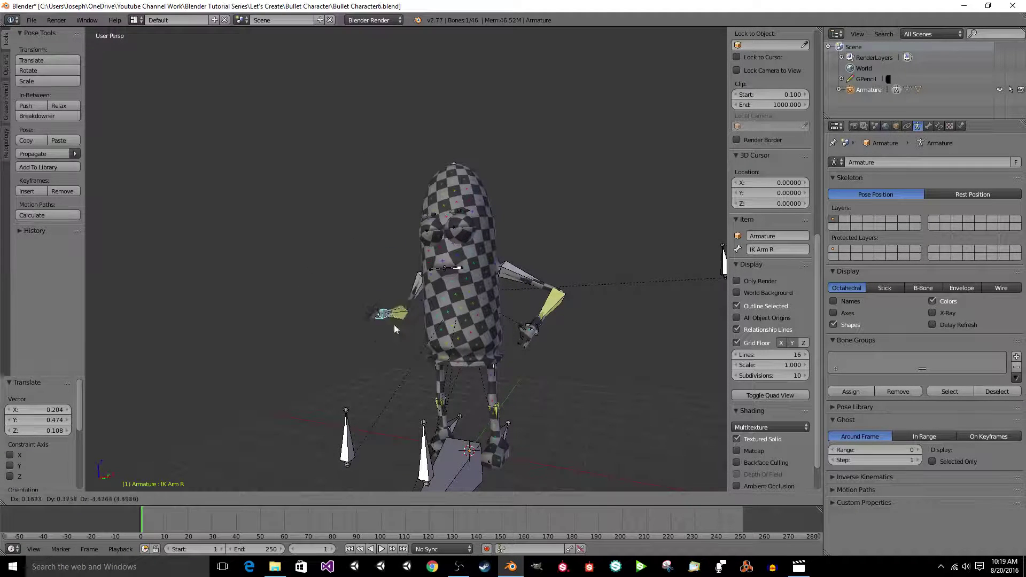
left_click(391, 332)
right_click(539, 338)
key("g")
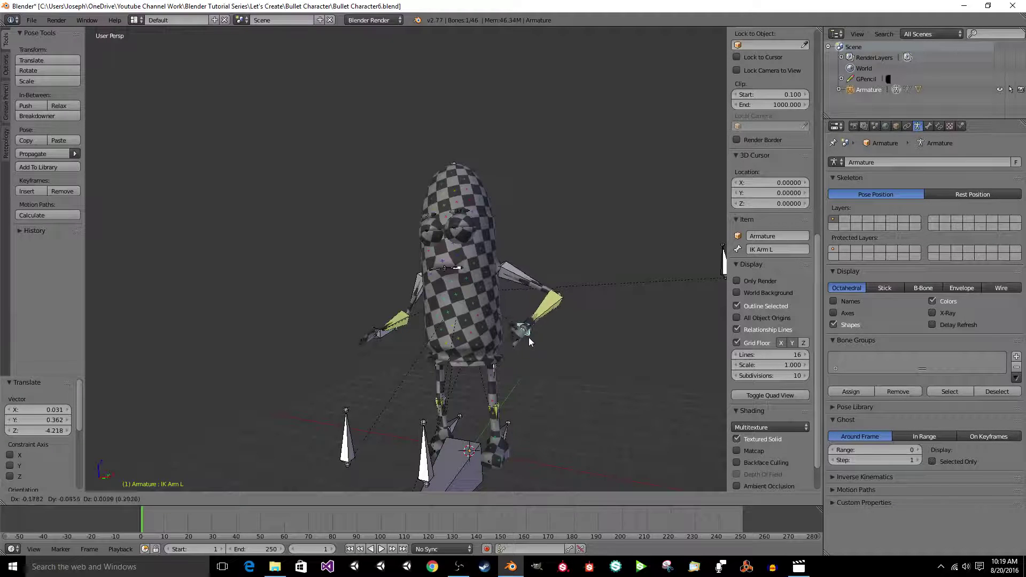
left_click(498, 341)
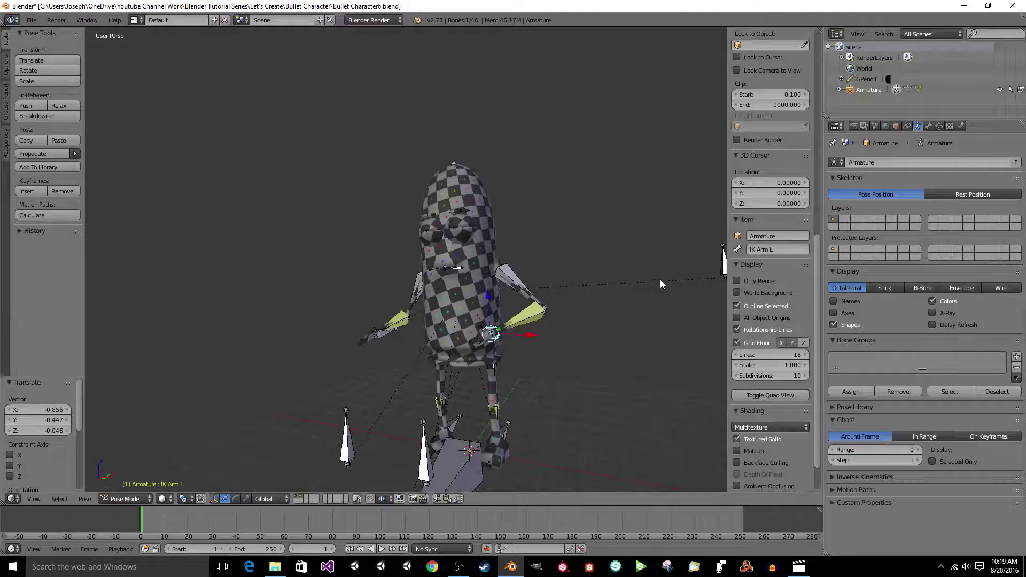
Move the IK Pole Arm L bone in close to the left elbow.
right_click(723, 262)
key("g")
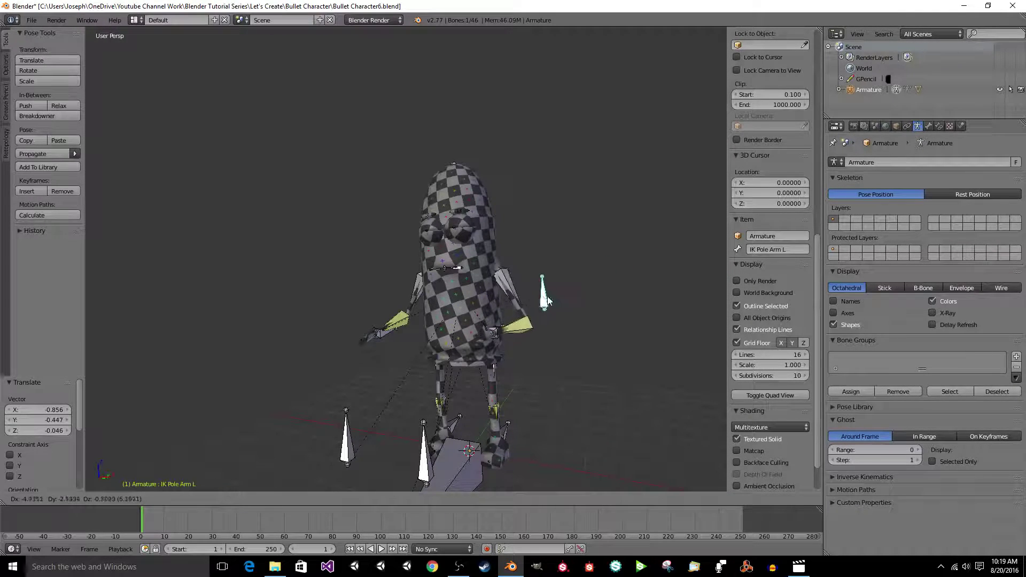
left_click(541, 308)
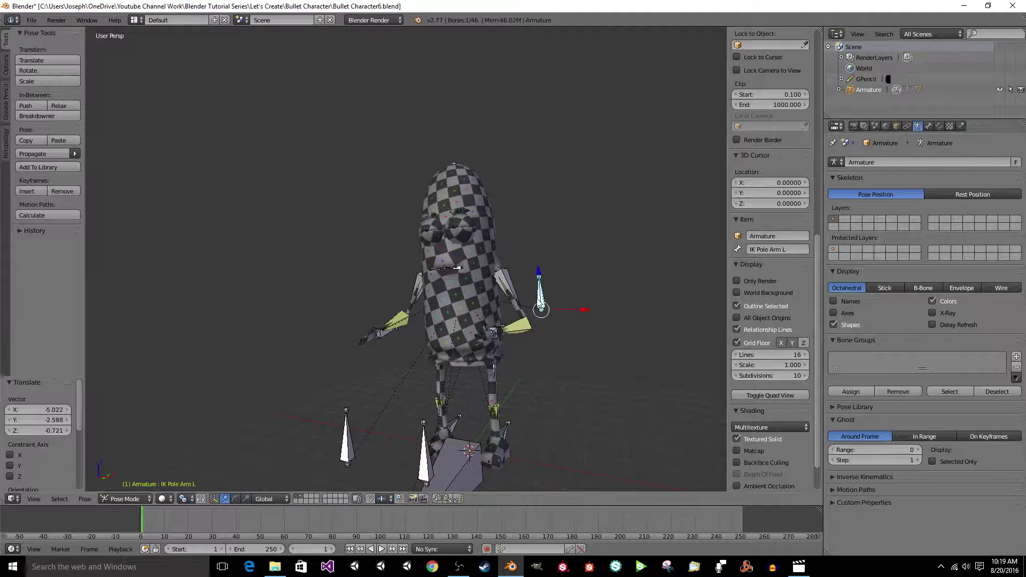
Move the IK Leg R bone outward and up by about 0.5 units to test the leg deformation, and make the character mesh active.
middle_click_drag(475, 308, 438, 396)
right_click(437, 398)
key("g")
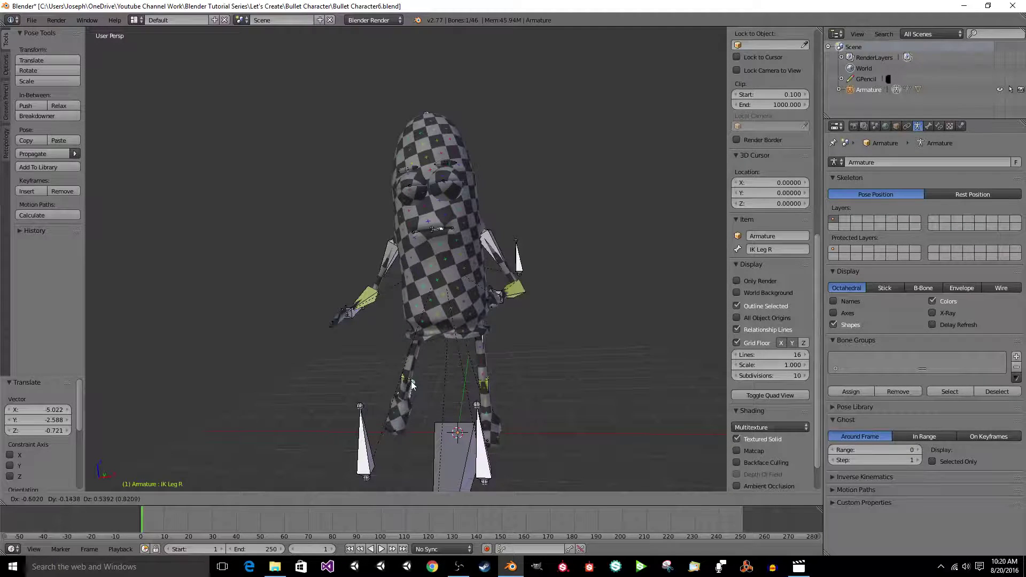
left_click(412, 385)
scroll(417, 348, "up", 5)
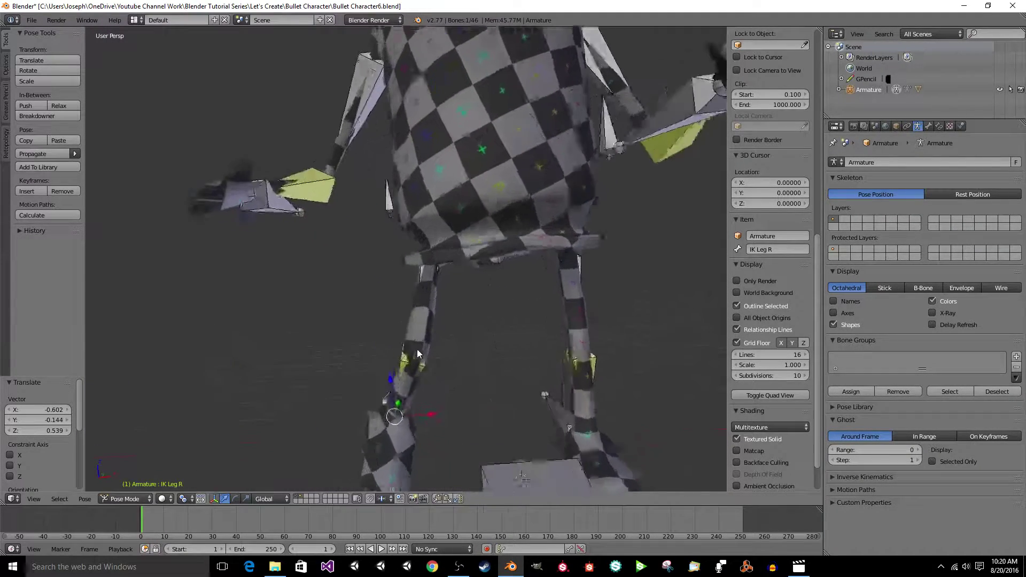
key("ctrl+z")
key("ctrl+z")
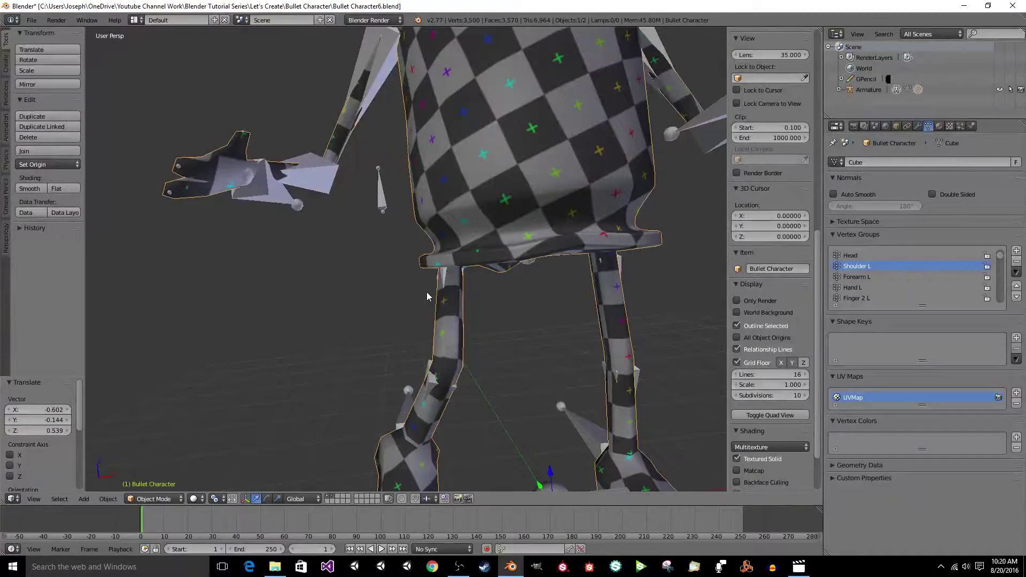
Enter edit mode on the character mesh, make Thigh L the active vertex group in the enlarged list and select only its vertices.
key("Tab")
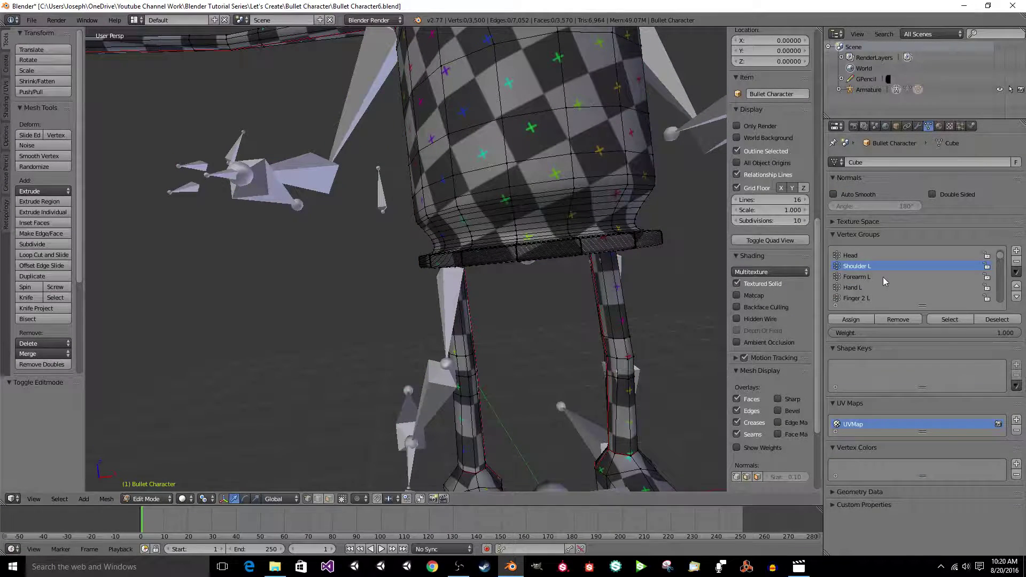
scroll(884, 278, "down", 5)
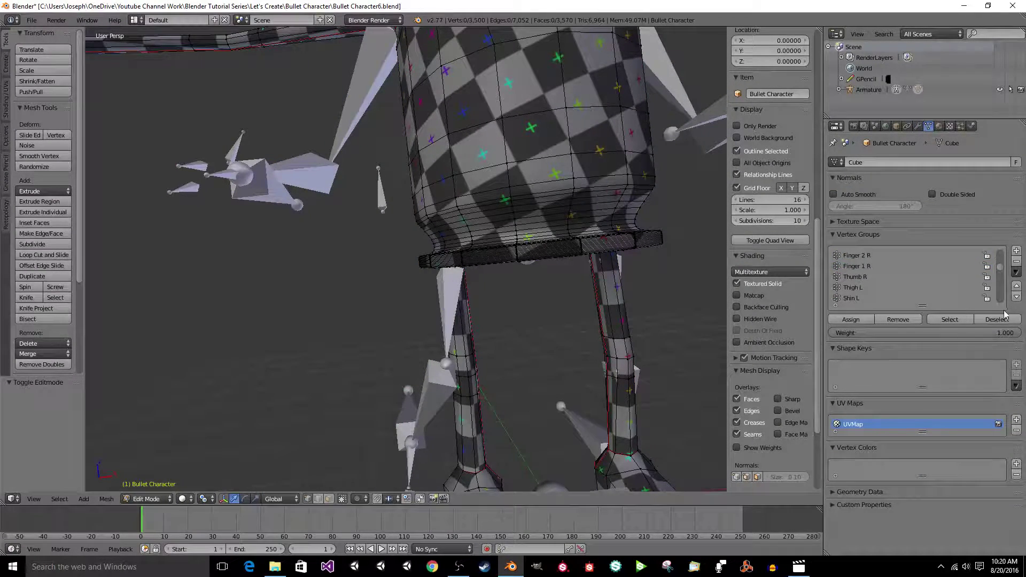
left_click_drag(923, 305, 892, 485)
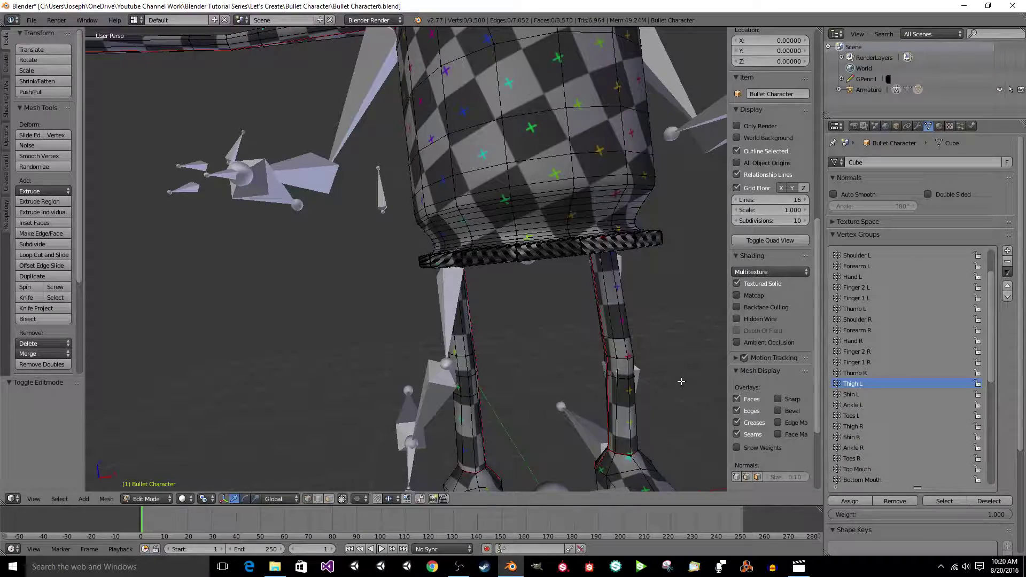
key("a")
key("a")
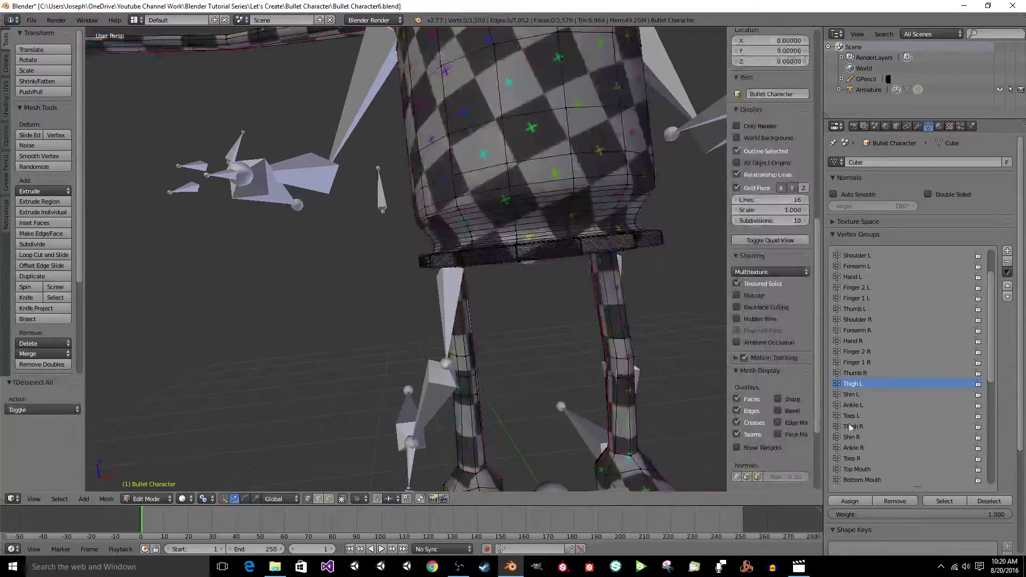
left_click(944, 502)
Circle-deselect the left thigh vertices from the hip down to the knee, using solid and wireframe display.
middle_click_drag(504, 322, 504, 322)
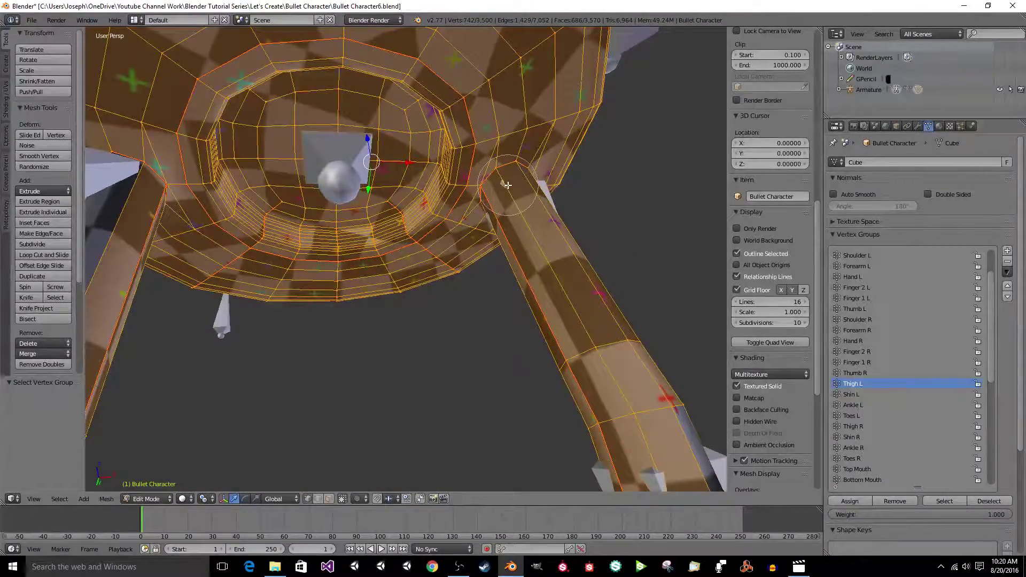
mouse_move(507, 180)
middle_mouse_down()
mouse_move(510, 208)
mouse_move(572, 328)
mouse_move(665, 369)
mouse_move(649, 407)
mouse_move(552, 422)
middle_mouse_up()
key("z")
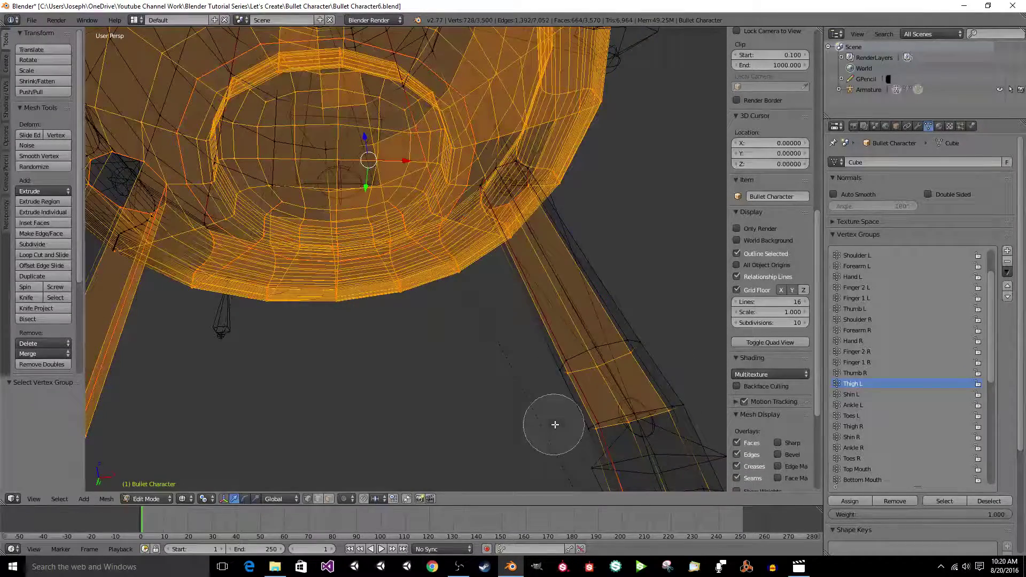
middle_click_drag(645, 407, 553, 360)
key("Escape")
Deselect the vertices around the left hip joint in solid display and the stray ones below the left knee in wireframe.
key("z")
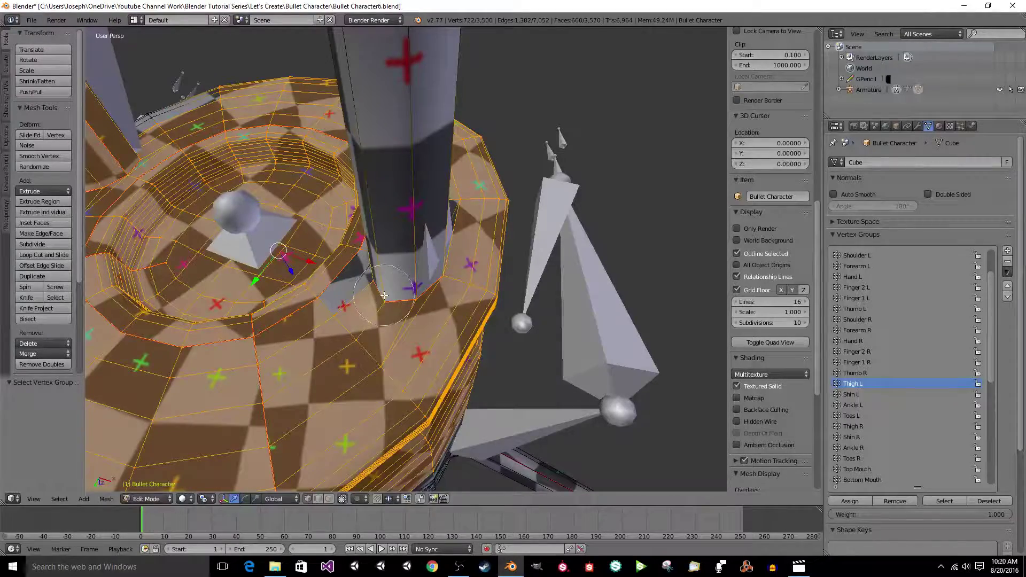
middle_click_drag(384, 295, 422, 270)
key("z")
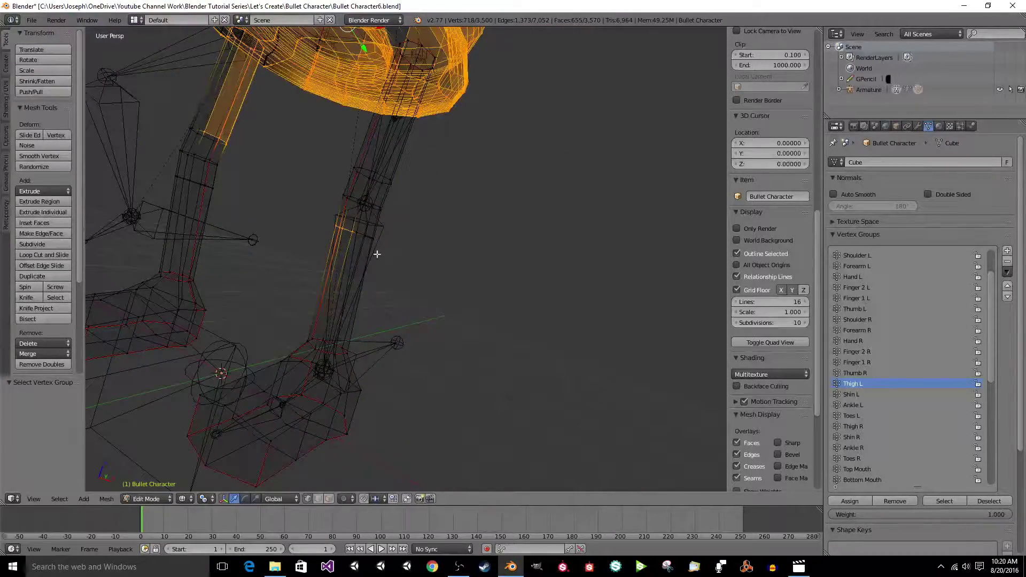
key("c")
middle_click_drag(343, 229, 367, 238)
key("Escape")
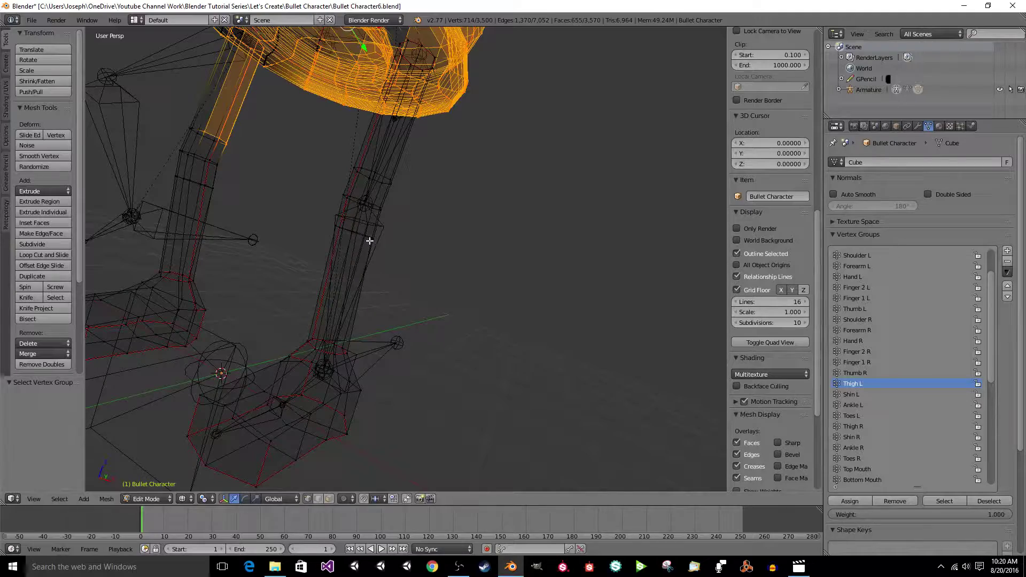
Save over Bullet Character6.blend and remove the remaining body and right leg vertices from the Thigh L vertex group.
key("a")
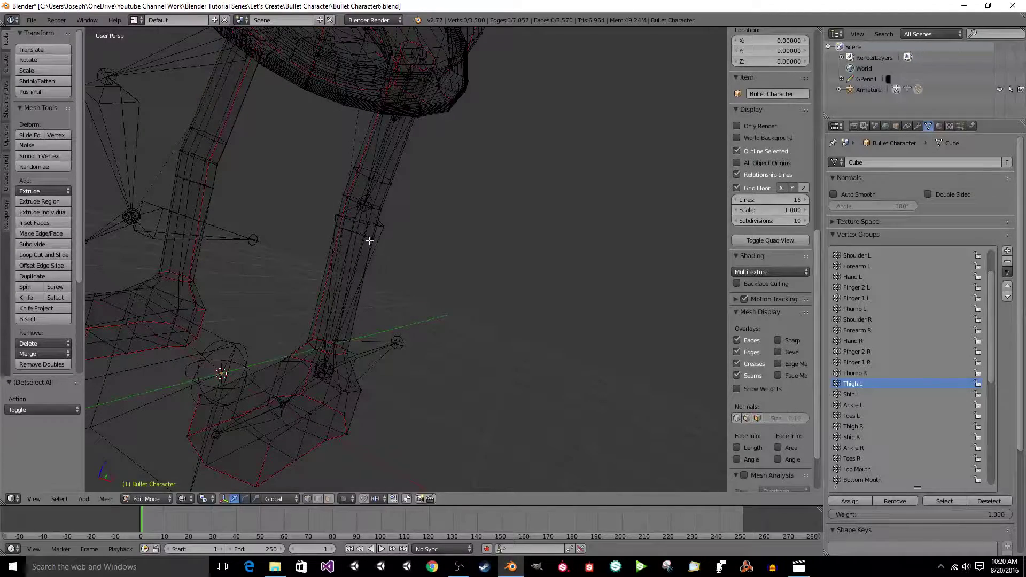
key("ctrl+z")
key("ctrl+s")
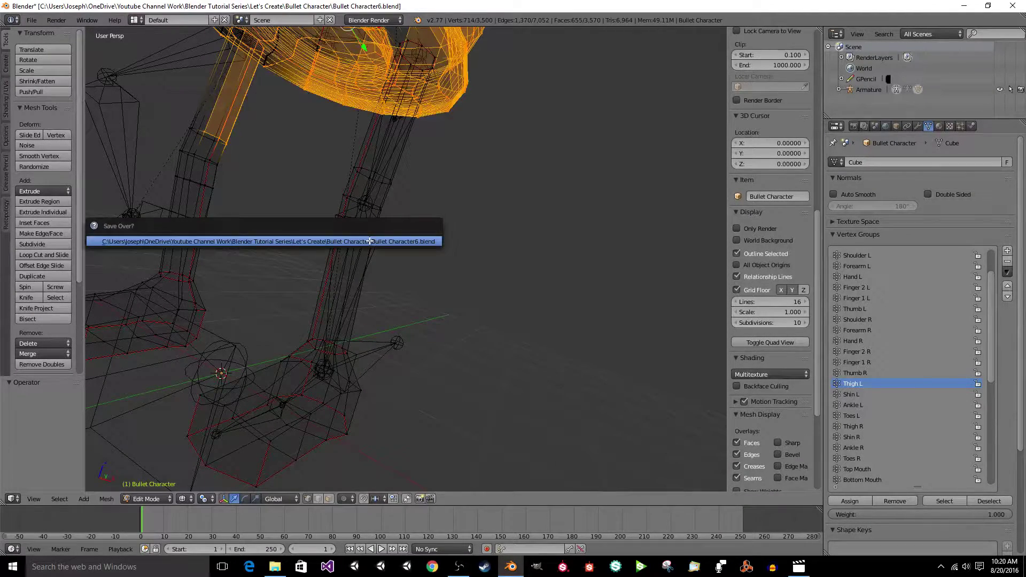
left_click(370, 241)
key("z")
key("KP_Decimal")
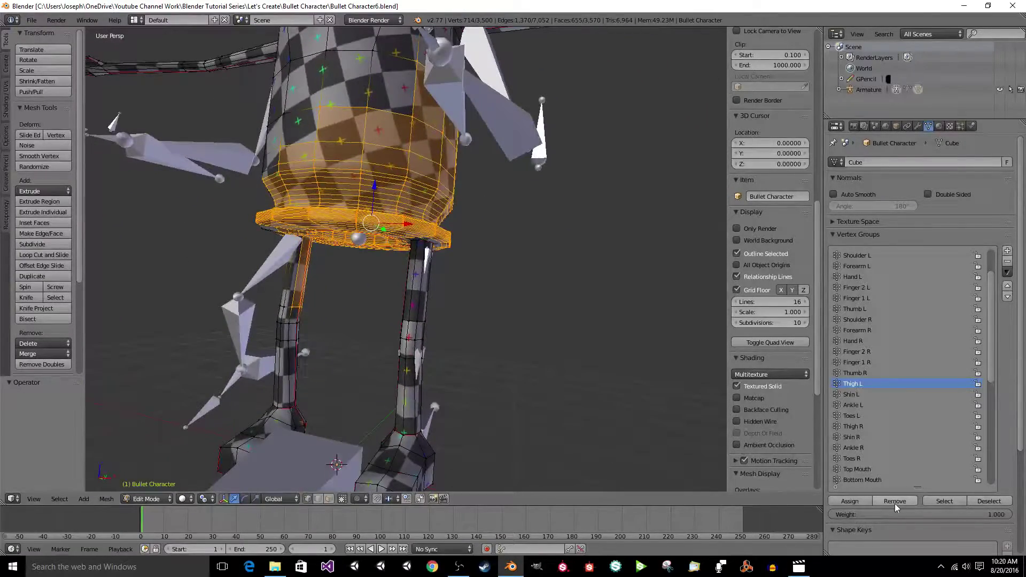
left_click(894, 501)
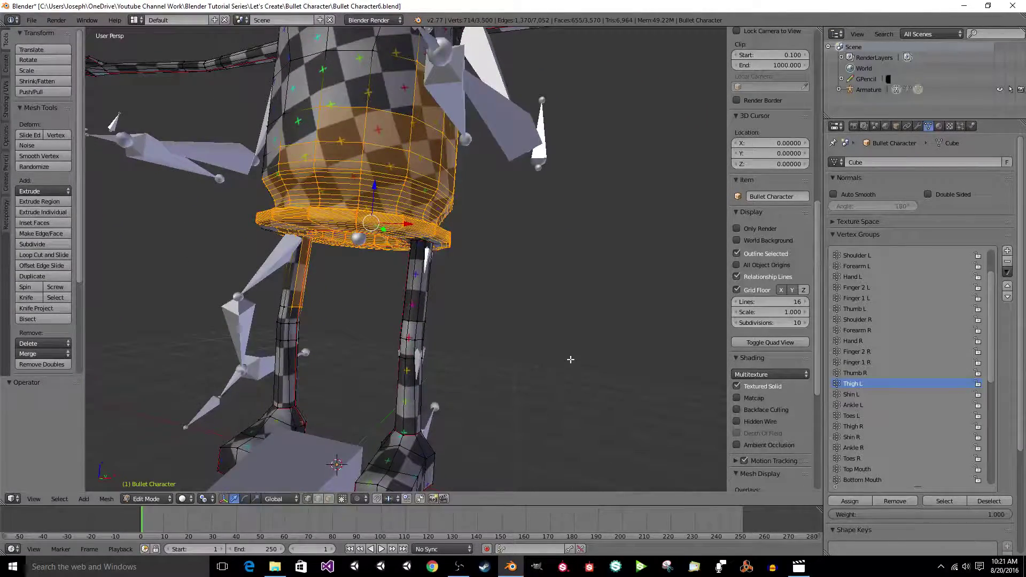
Save the file and reselect only the vertices assigned to Thigh L to check them in wireframe display.
key("a")
key("ctrl+s")
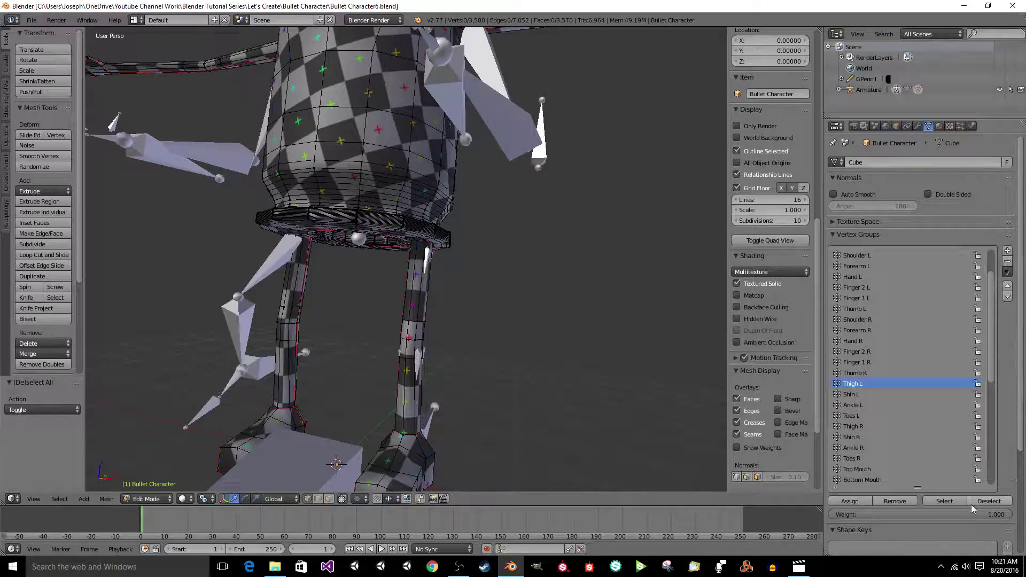
left_click(953, 503)
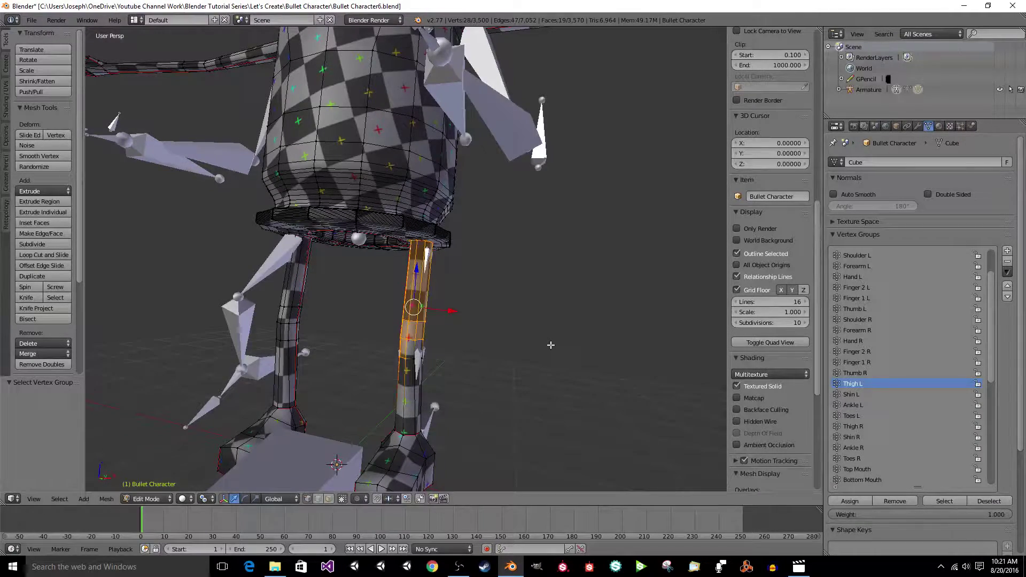
key("z")
middle_click_drag(551, 346, 551, 345)
key("ctrl+s")
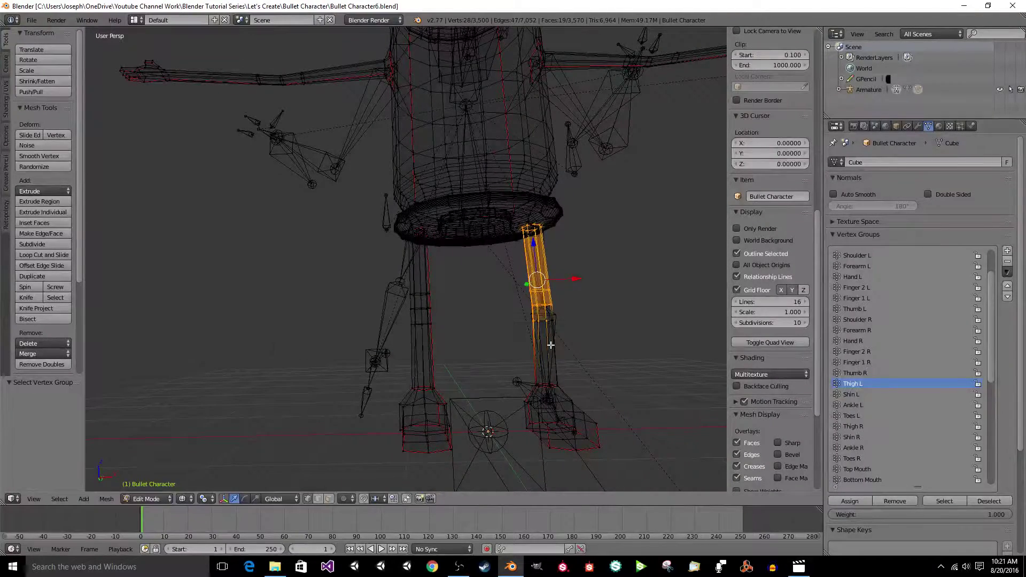
Deselect all vertices and save over Bullet Character6.blend.
key("a")
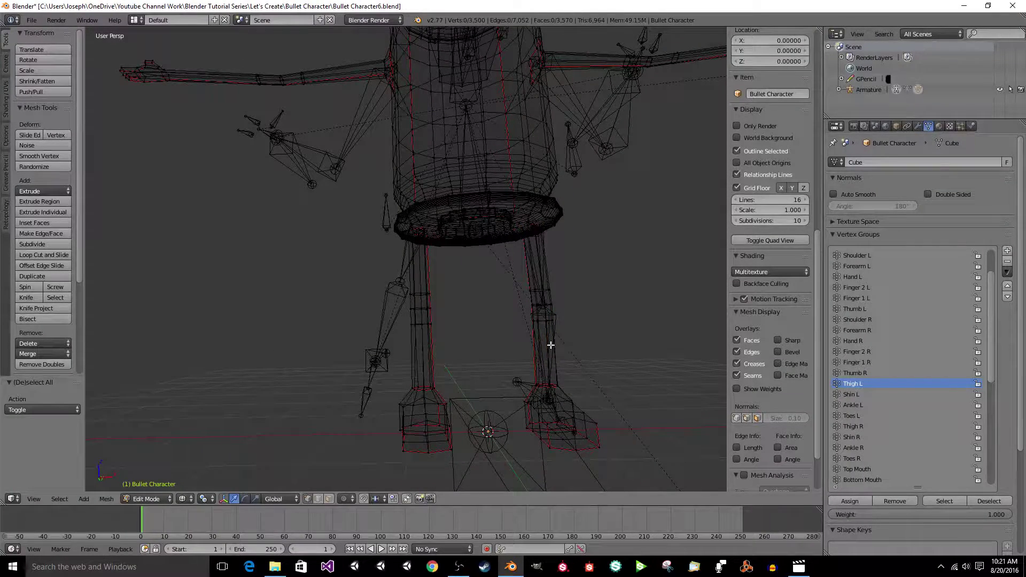
key("ctrl+s")
left_click(551, 345)
Return to solid display, make Thigh R the active vertex group and select its assigned vertices.
key("z")
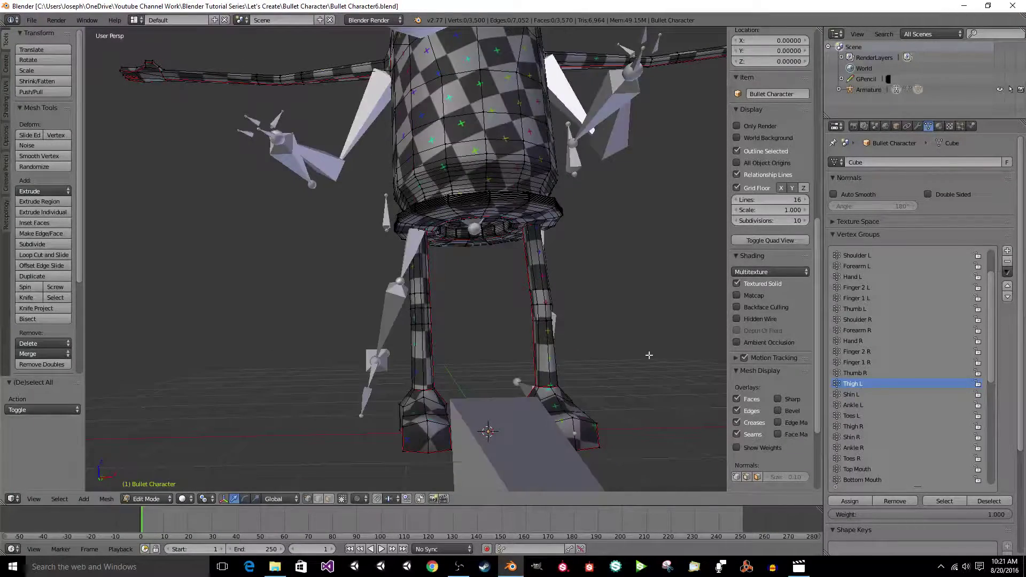
left_click(873, 426)
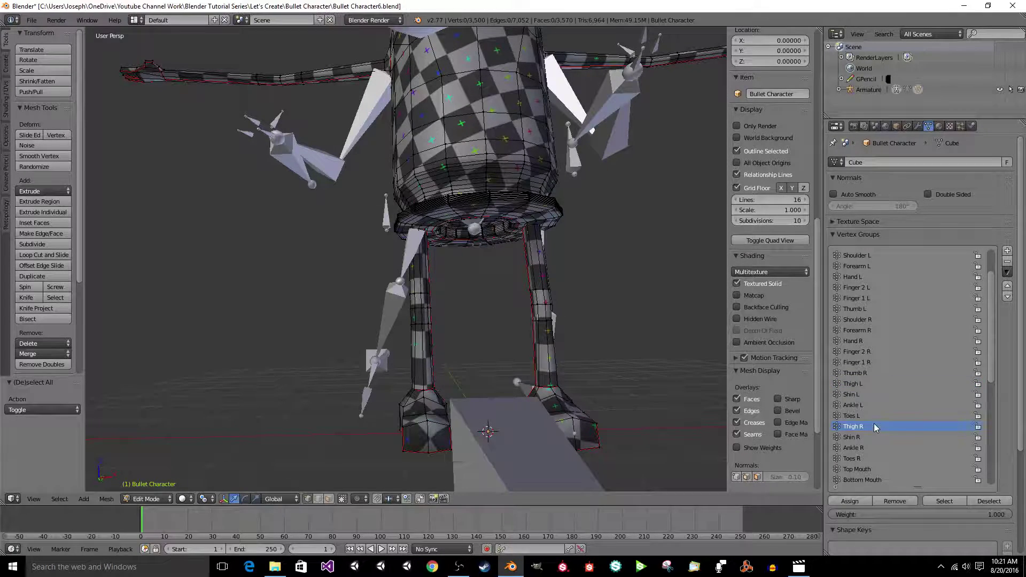
left_click(932, 502)
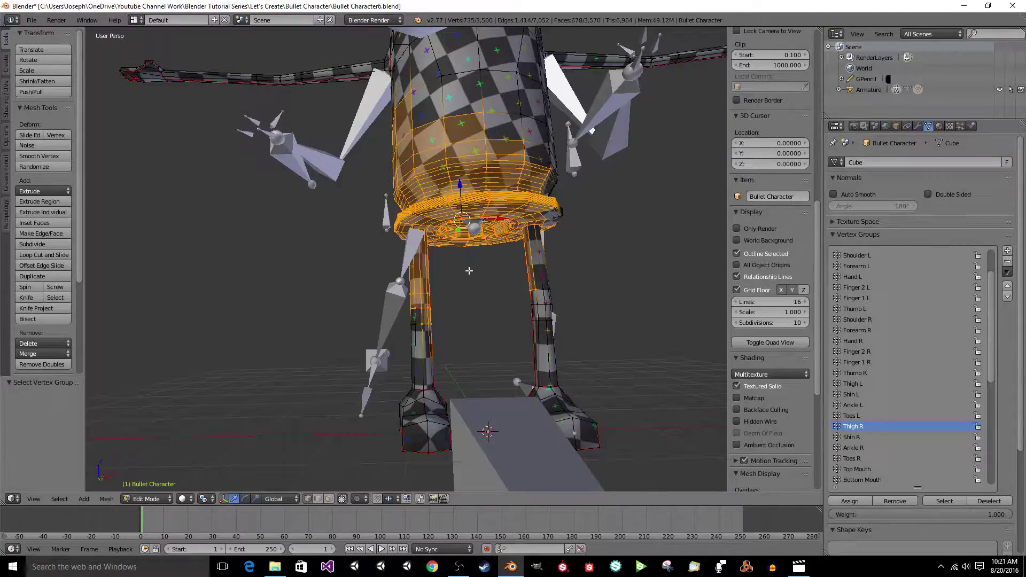
Circle-deselect the right thigh's vertices, including those where it meets the body, keeping the stray body and left leg vertices selected.
key("z")
key("c")
middle_click_drag(440, 306, 426, 308)
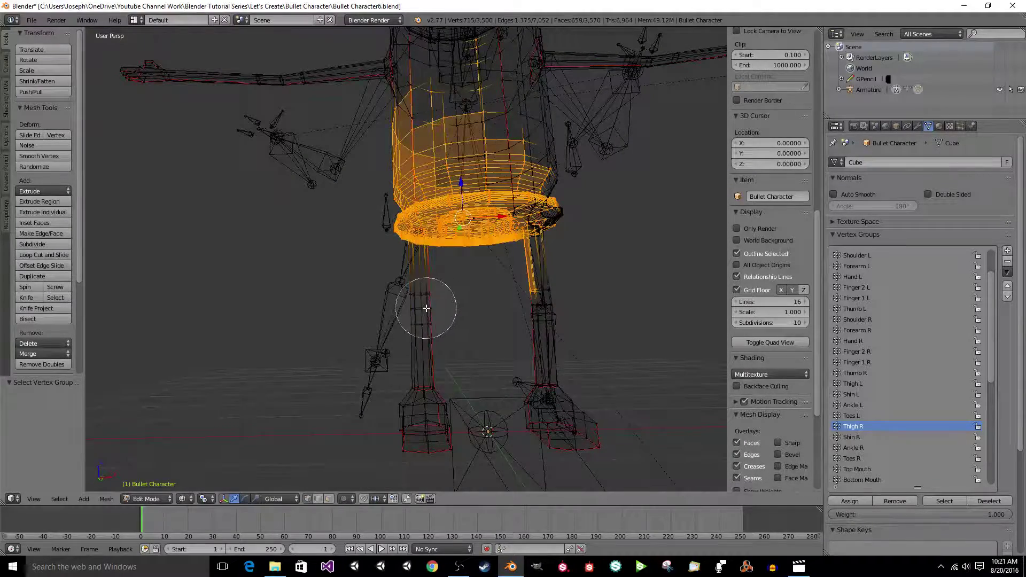
right_click(422, 309)
scroll(422, 309, "up", 8)
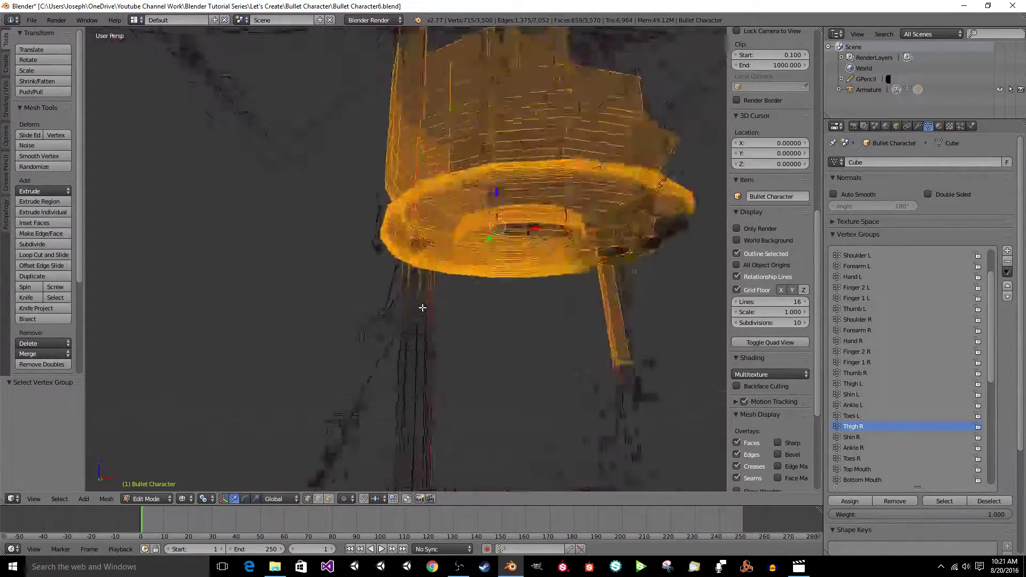
key("z")
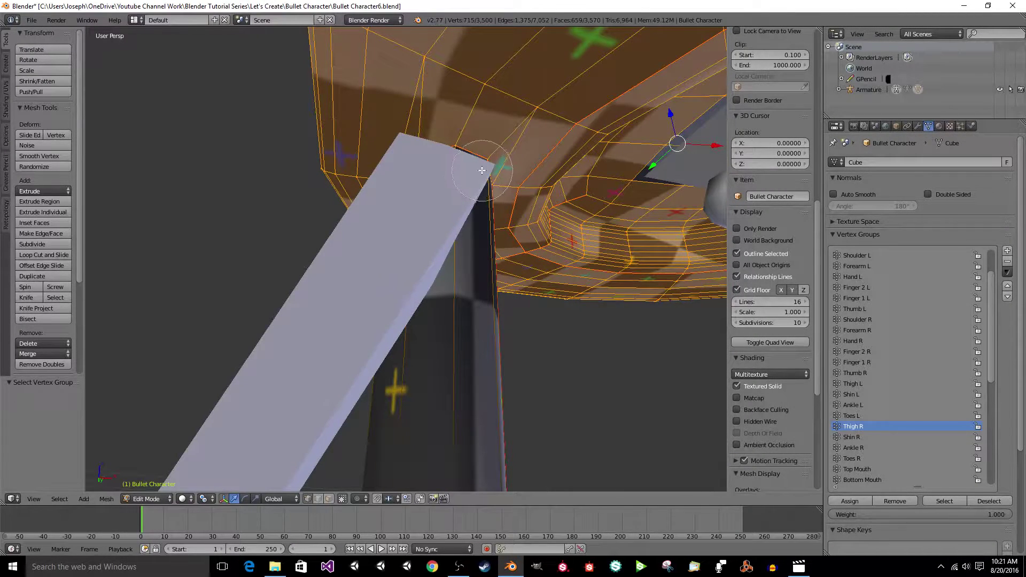
middle_click_drag(482, 170, 413, 180)
scroll(413, 181, "down", 5)
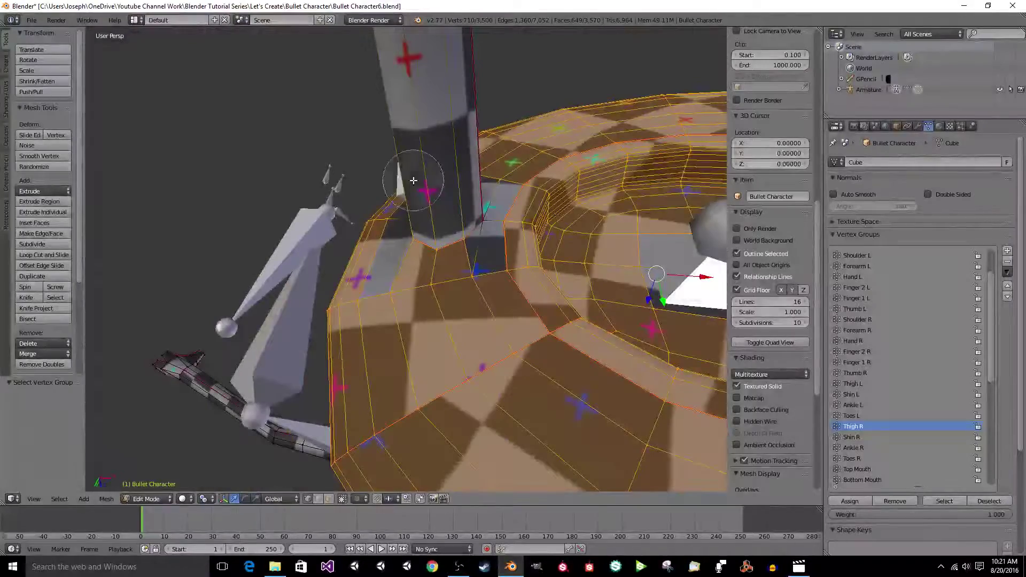
key("z")
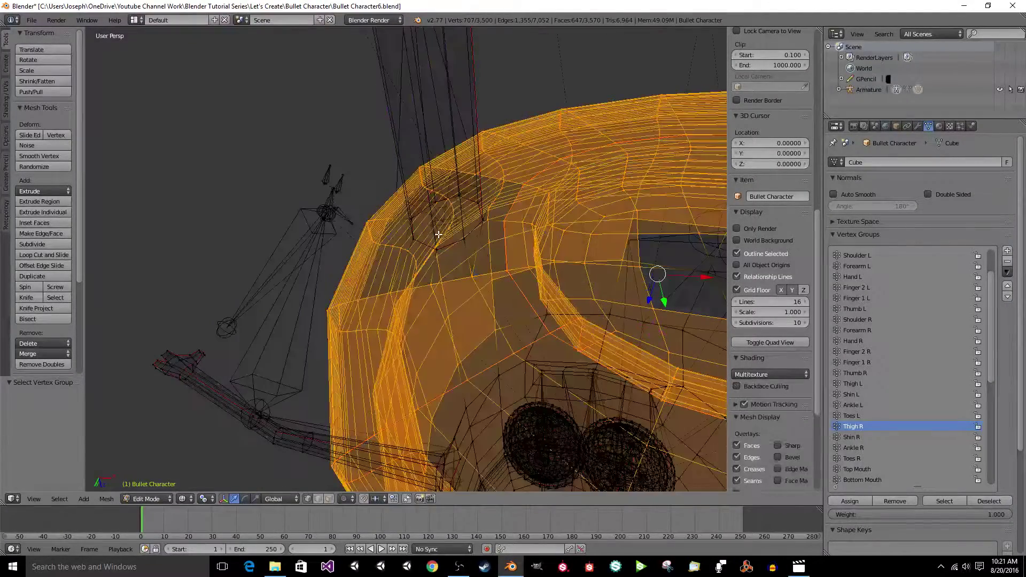
middle_click_drag(438, 233, 465, 234)
scroll(438, 234, "down", 6)
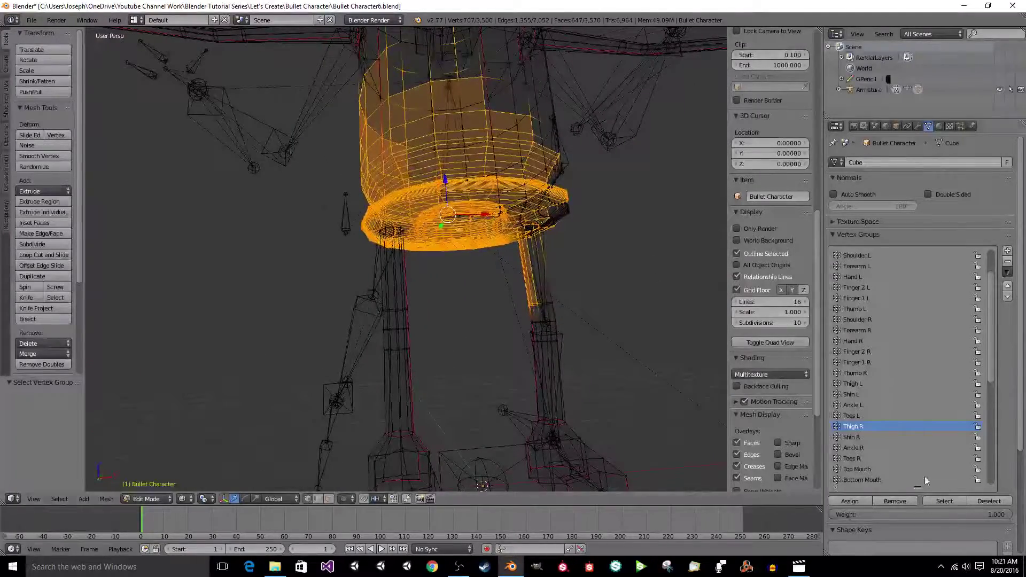
Remove the selected body and left leg vertices from Thigh R, deselect everything and save over Bullet Character6.blend.
left_click(911, 502)
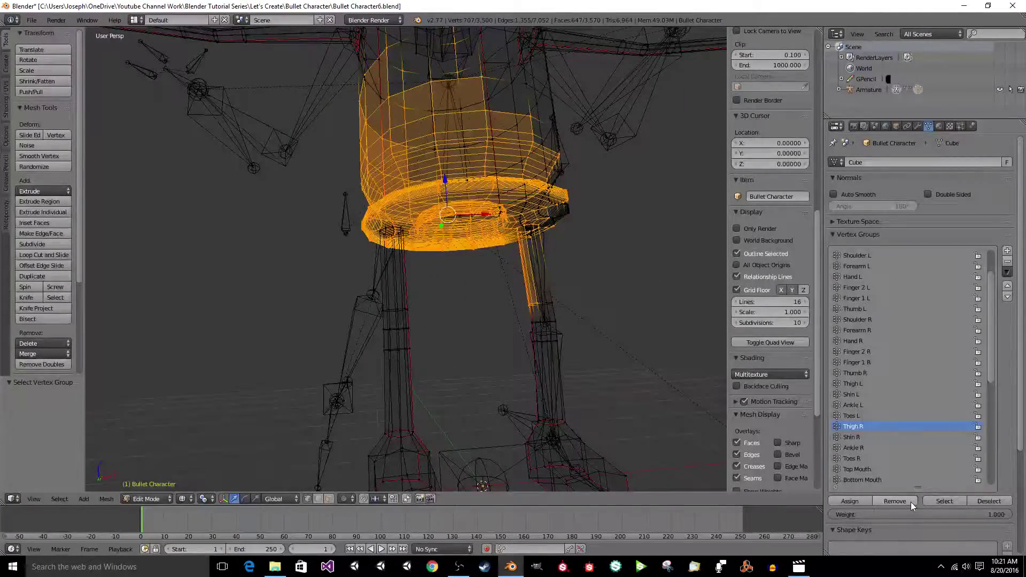
key("a")
key("ctrl+s")
left_click(622, 353)
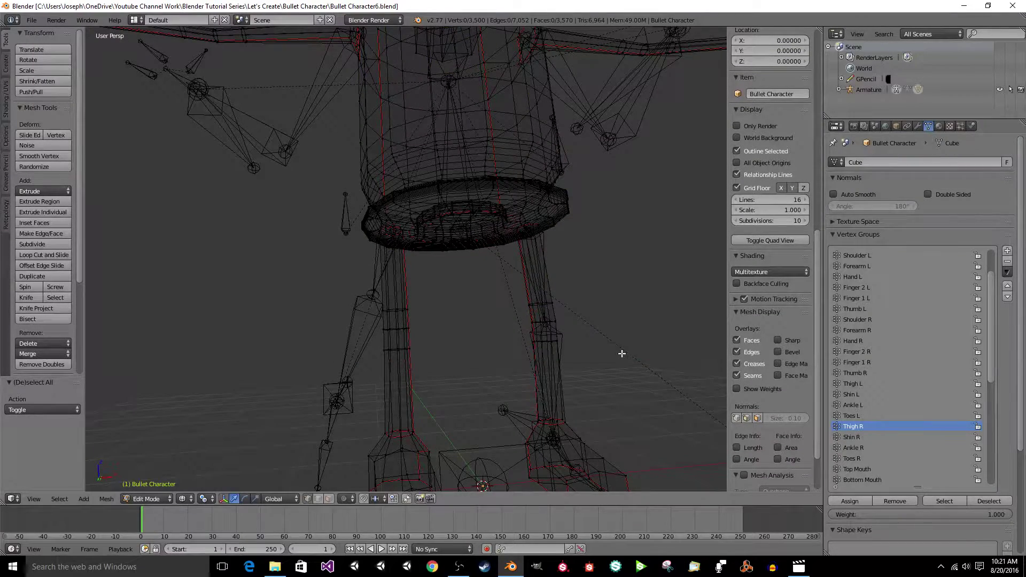
Select the vertices assigned to the Shin R group, check them for strays and deselect them.
left_click(868, 437)
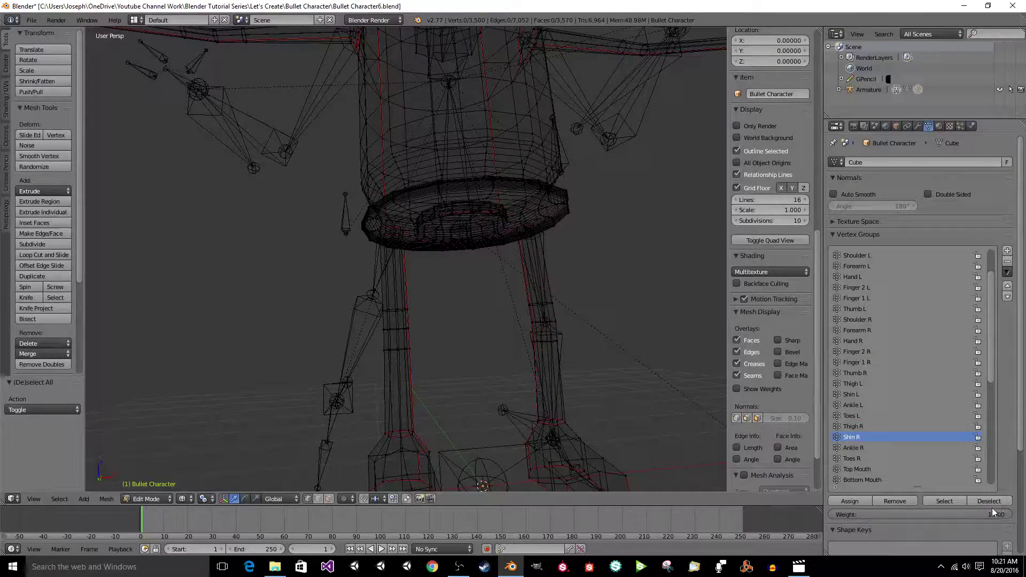
left_click(948, 502)
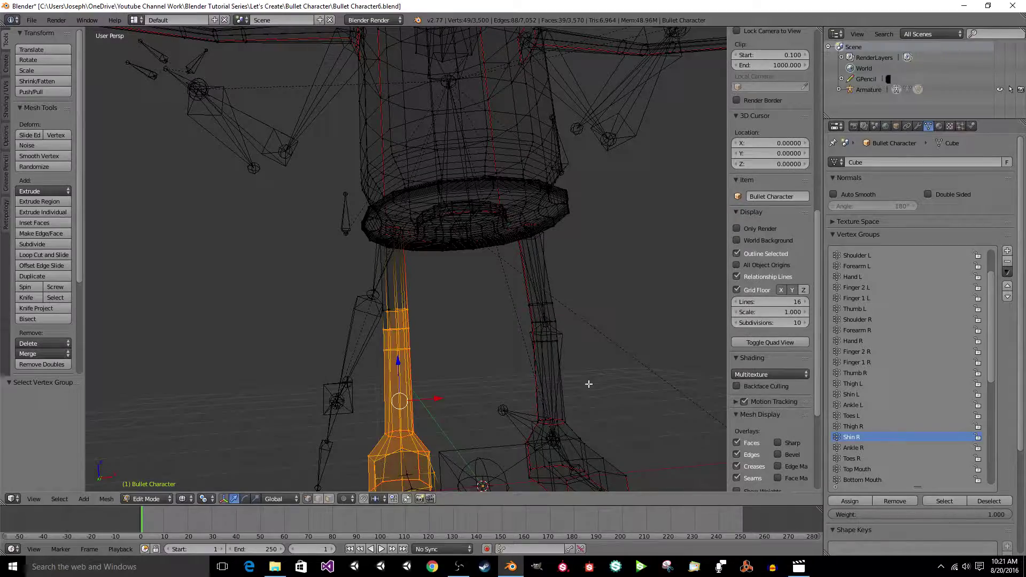
middle_click_drag(589, 383, 602, 419)
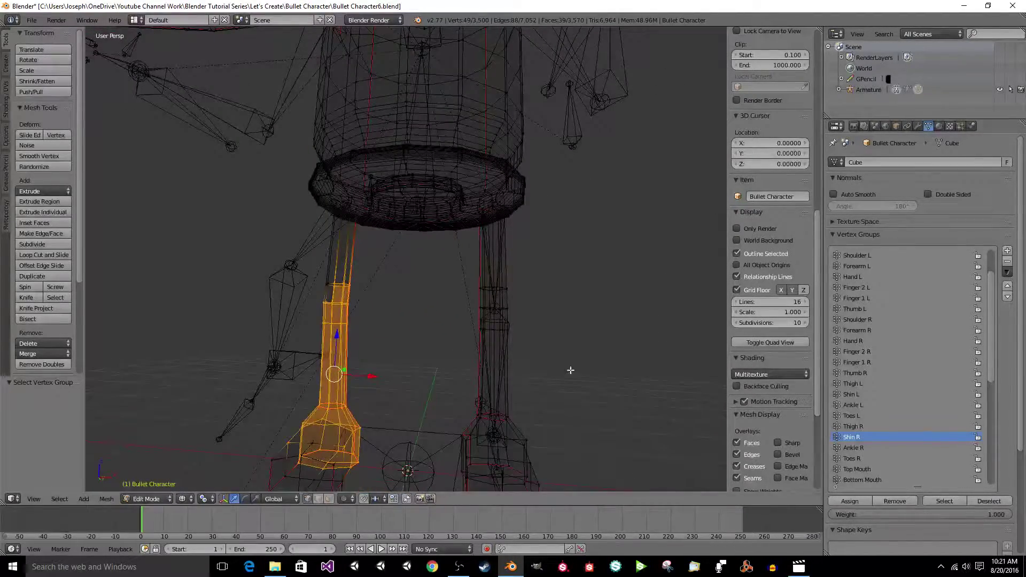
key("a")
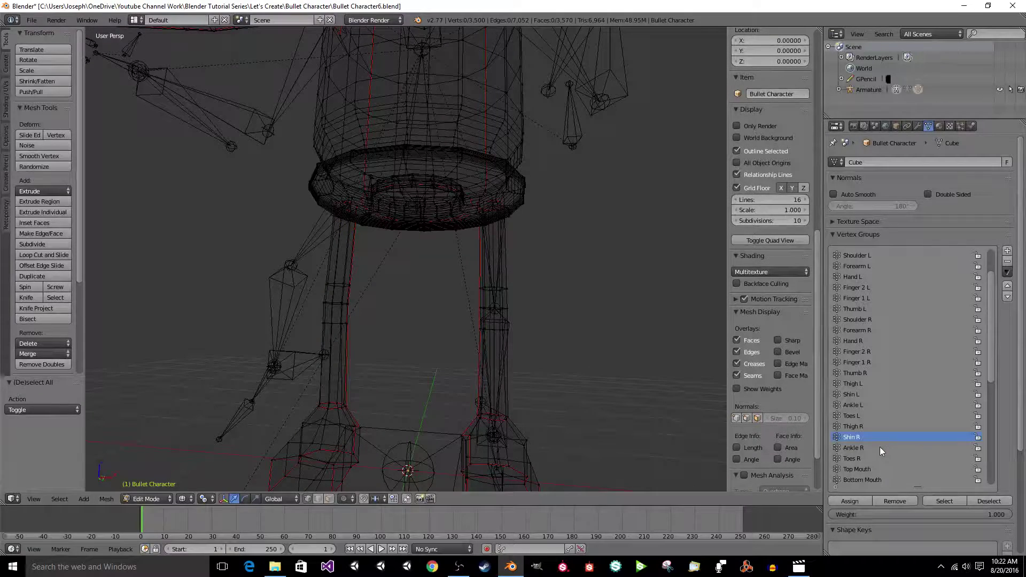
Select the vertices assigned to the Shin L group and inspect the leg and body for stray vertices.
left_click(861, 394)
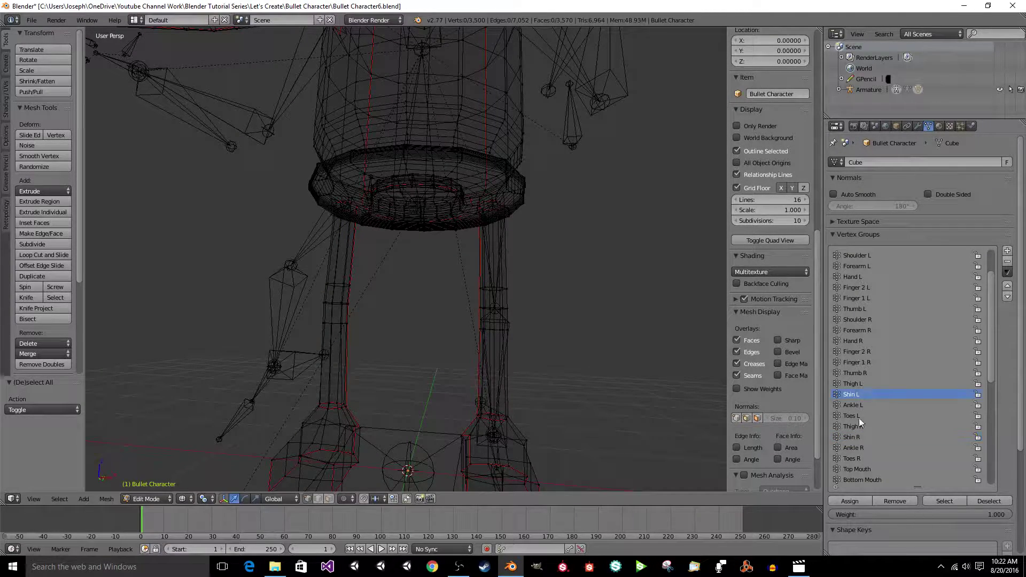
left_click(945, 501)
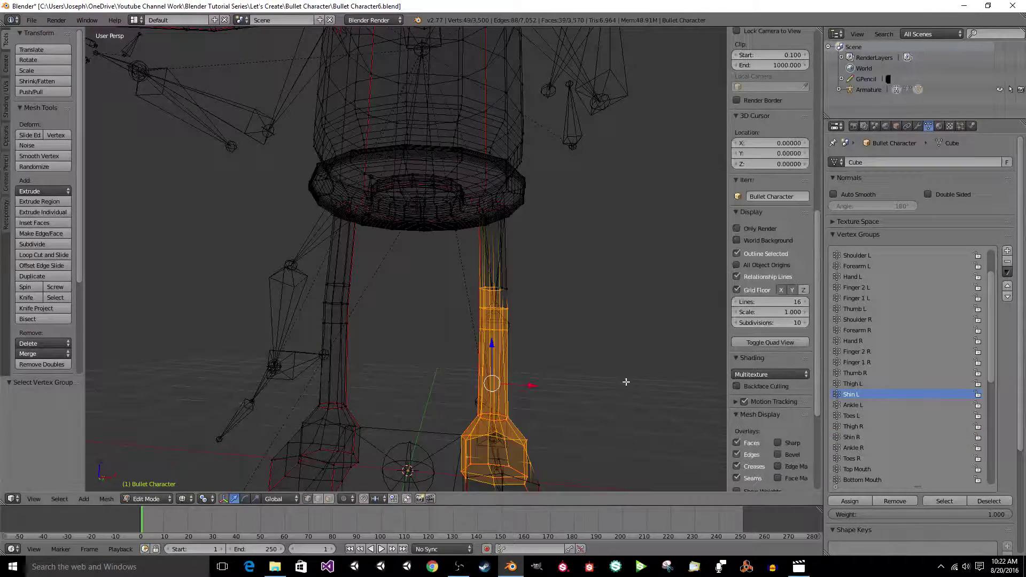
middle_click_drag(453, 417, 492, 344)
scroll(492, 343, "up", 5)
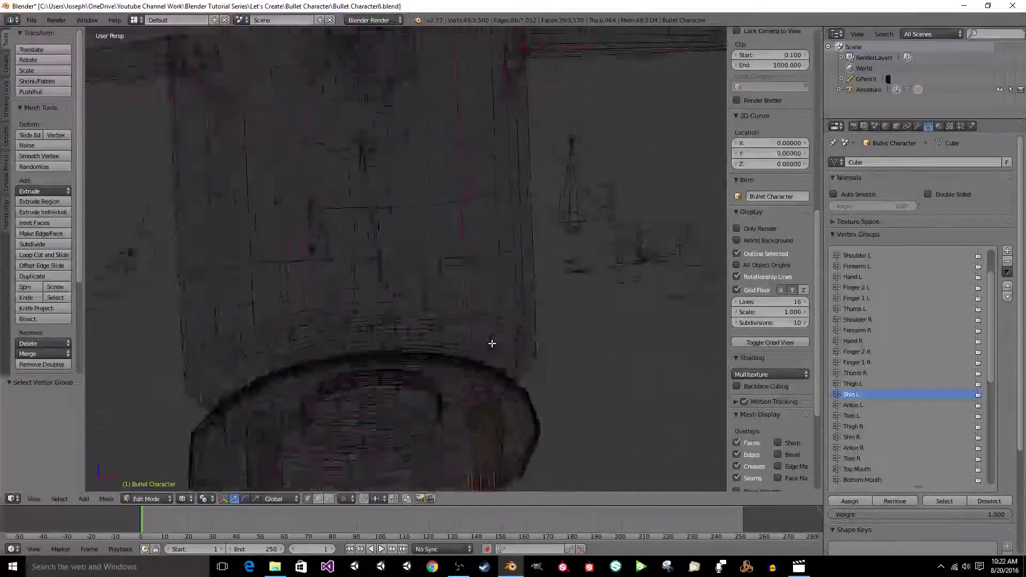
middle_click_drag(522, 436, 464, 381)
middle_click_drag(246, 415, 360, 275)
scroll(360, 274, "down", 8)
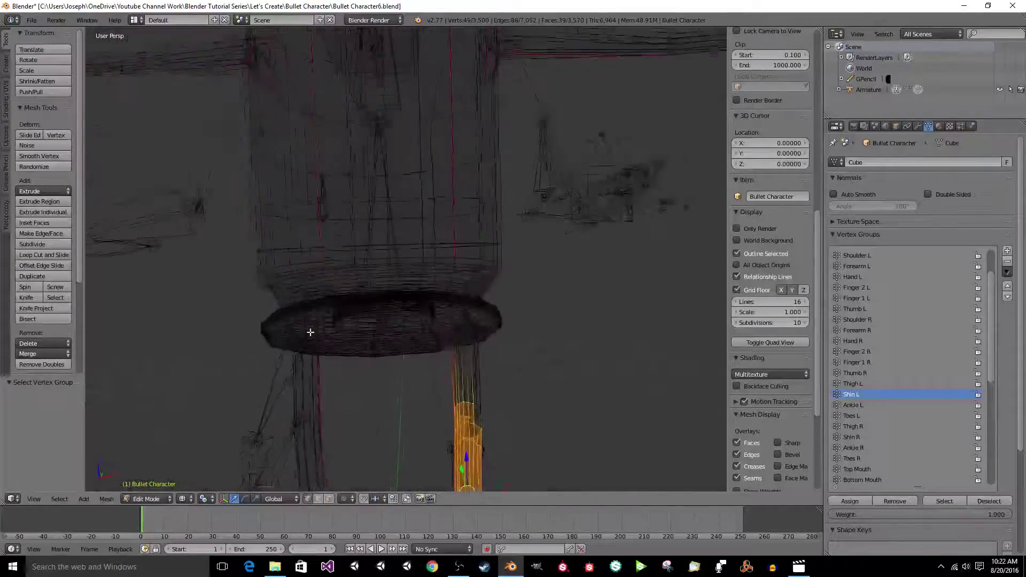
Save over Bullet Character6.blend and return to Object Mode with solid display.
key("ctrl+s")
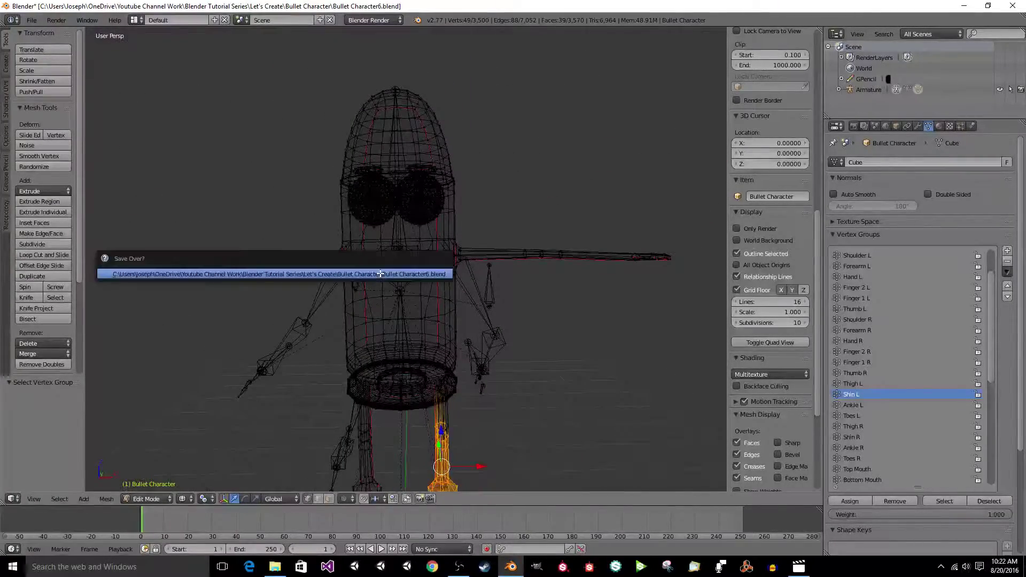
key("Tab")
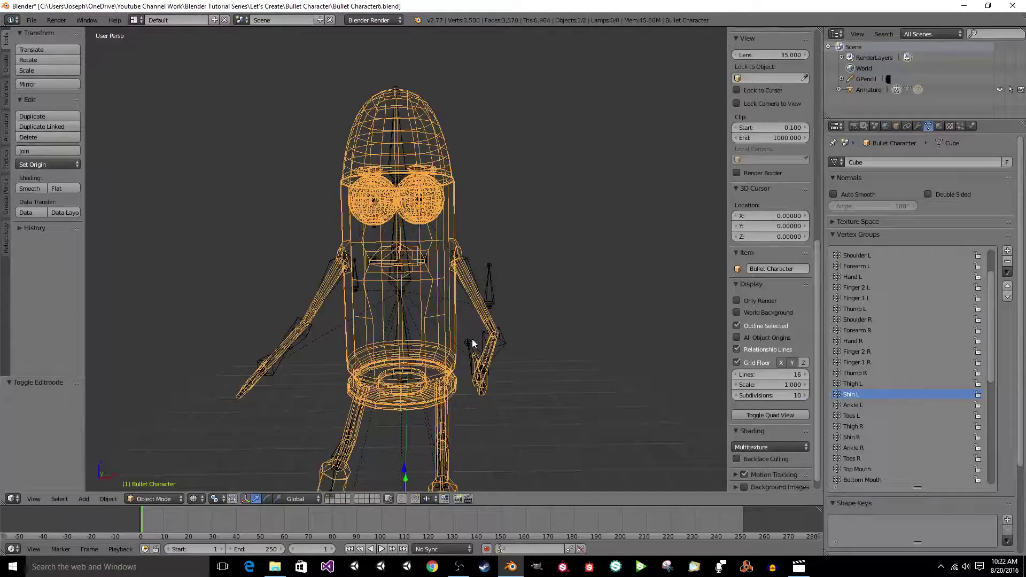
key("z")
mouse_move(479, 393)
middle_mouse_down()
mouse_move(472, 364)
mouse_move(469, 375)
middle_mouse_up()
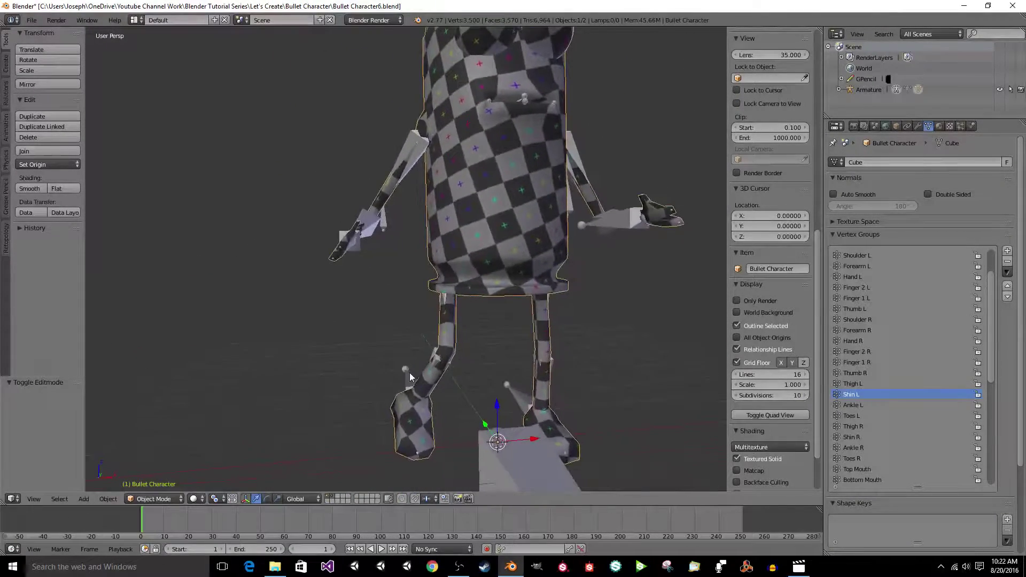
Pose the right leg by raising the IK Leg R bone about 0.87, then moving it about 0.89 along Y and 0.25 down.
right_click(410, 373)
key("g")
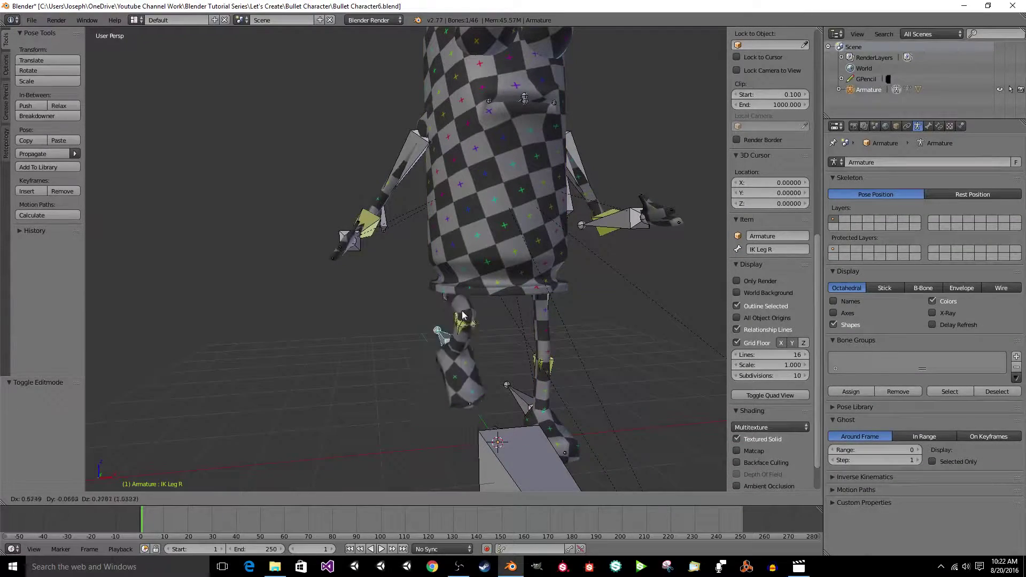
left_click(460, 315)
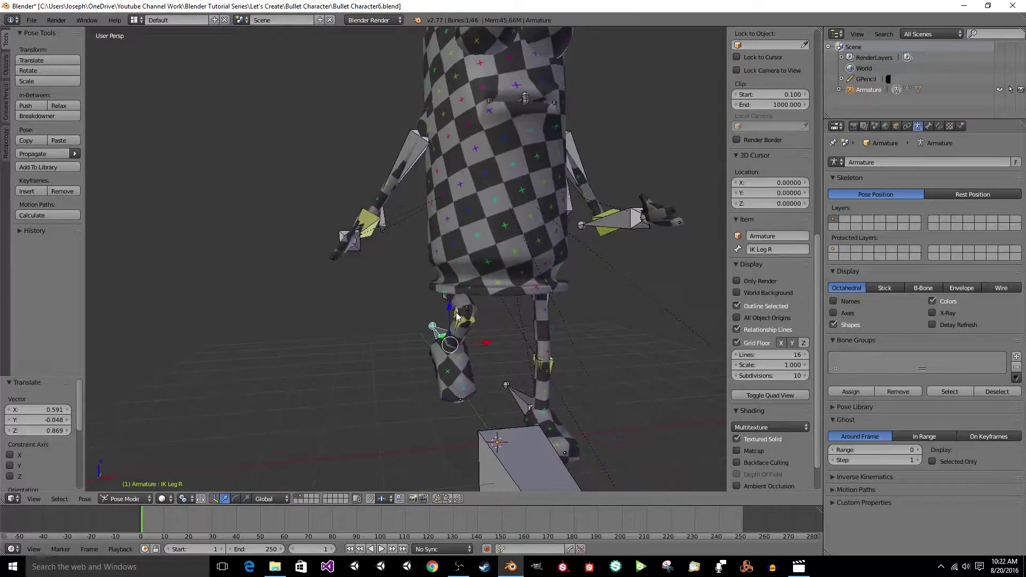
middle_click_drag(460, 314, 458, 315)
key("g")
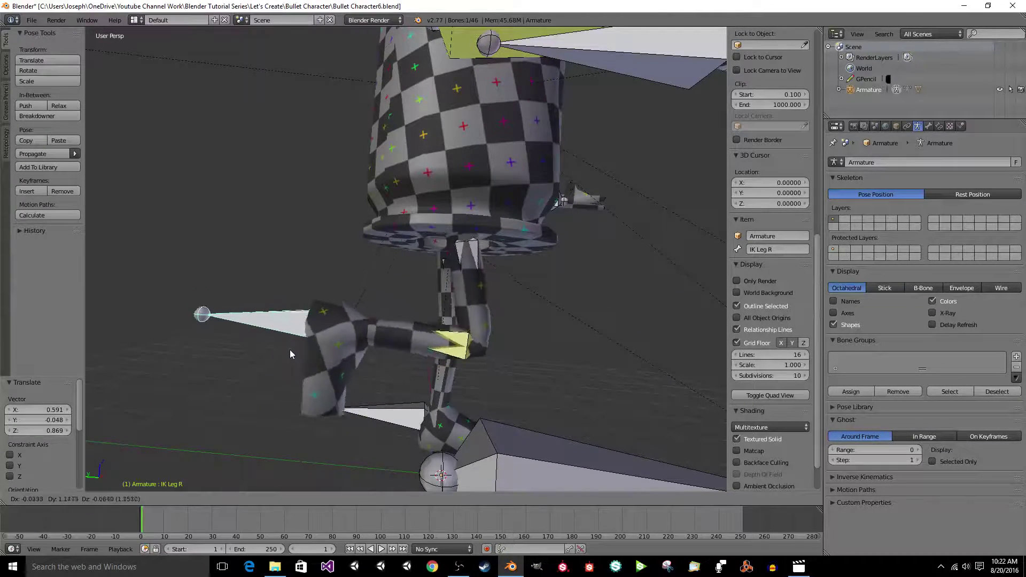
left_click(309, 363)
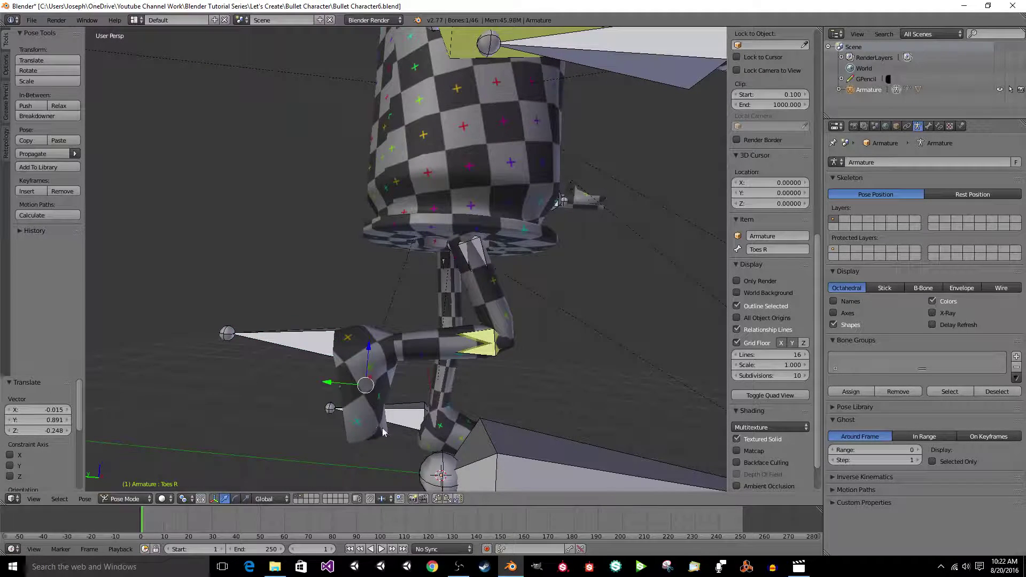
Rotate the Toes R bone by about -67° and move IK Leg R about 0.3 along Y and 0.25 down.
key("r")
left_click(415, 390)
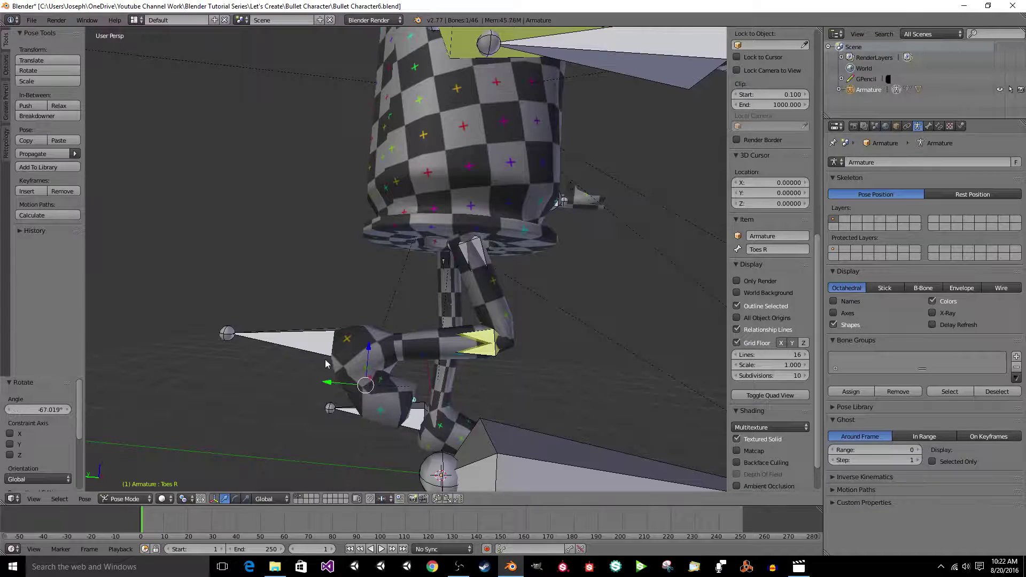
key("g")
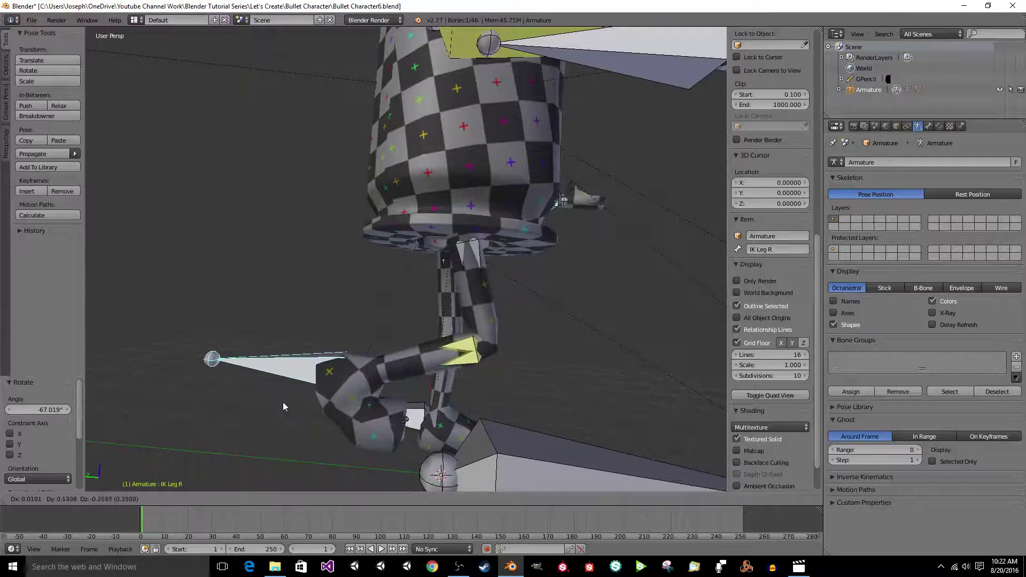
left_click(268, 400)
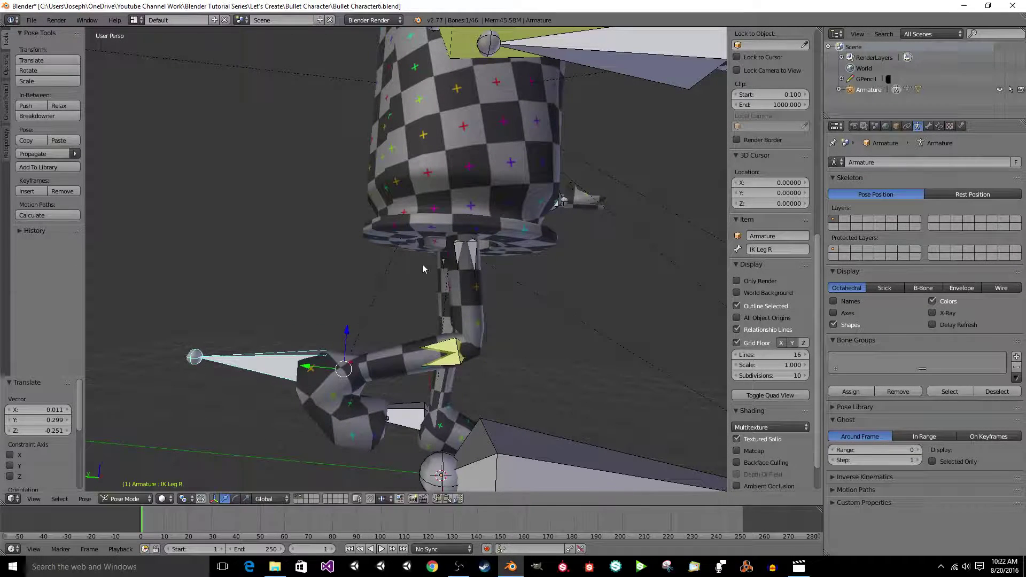
Test the leg deformation by moving the Stomach bone up and down along global Z, and cancel the move.
middle_click_drag(426, 259, 595, 253)
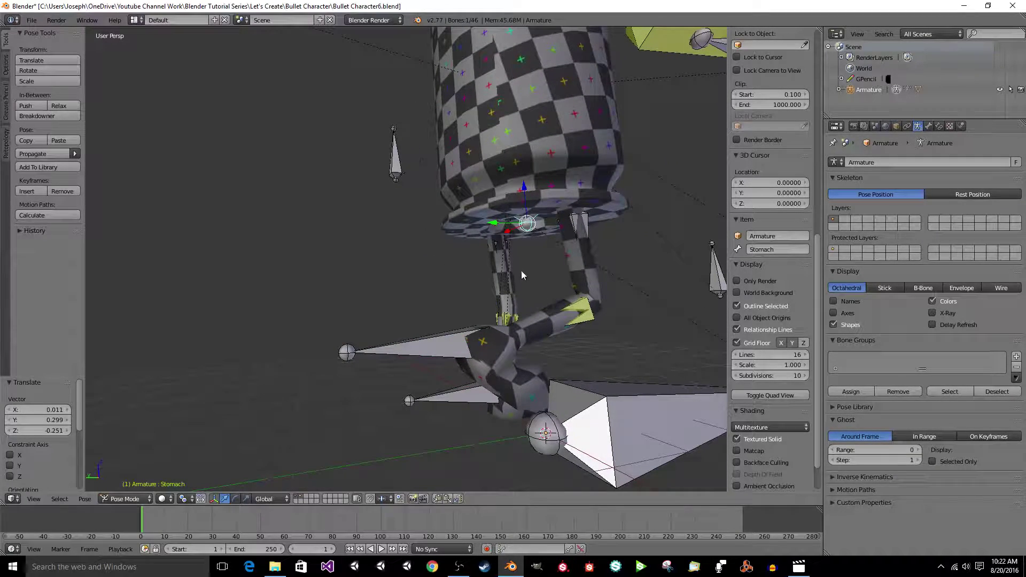
key("g")
key("z")
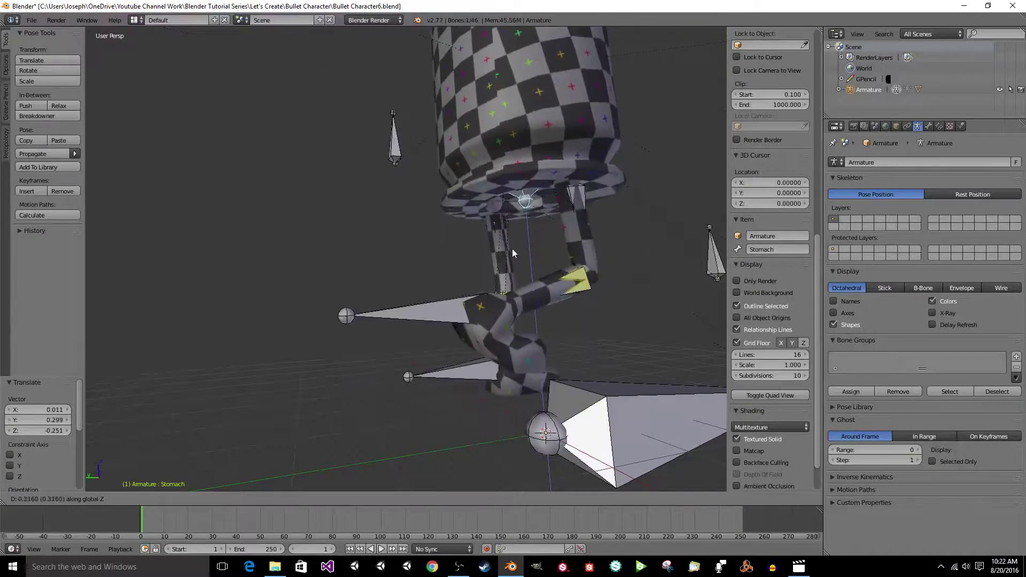
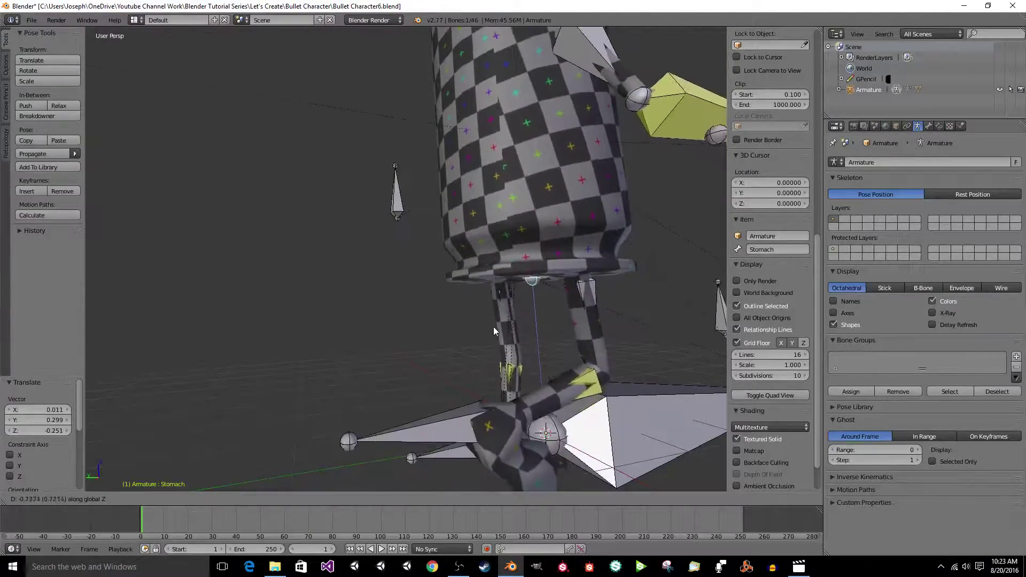
key("Escape")
Examine the posed character's body, arms and legs from several angles.
key("KP_4")
key("KP_4")
key("KP_4")
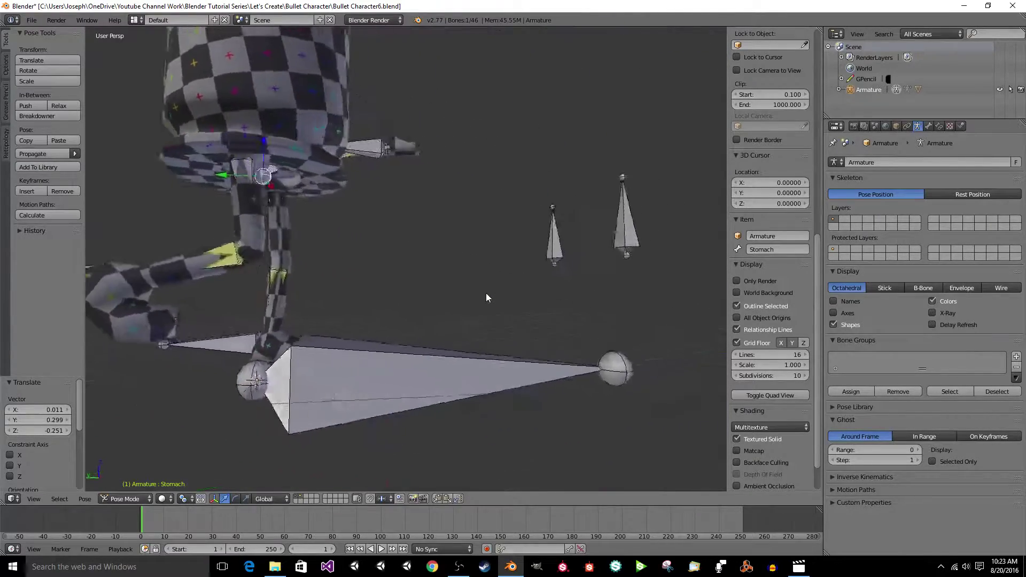
key("KP_2")
key("KP_2")
key("KP_8")
key("KP_8")
key("KP_8")
key("KP_8")
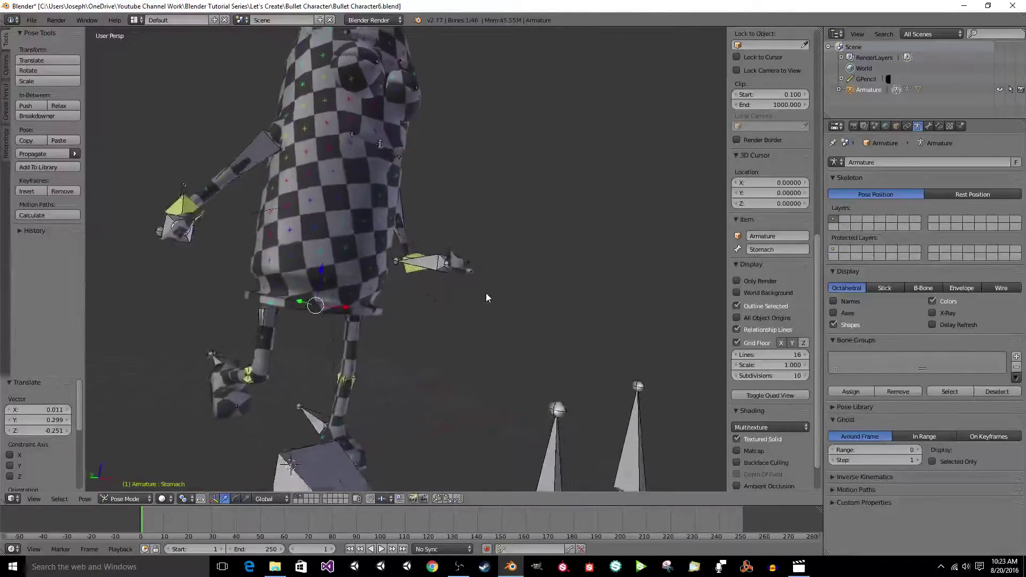
key("KP_8")
key("KP_8")
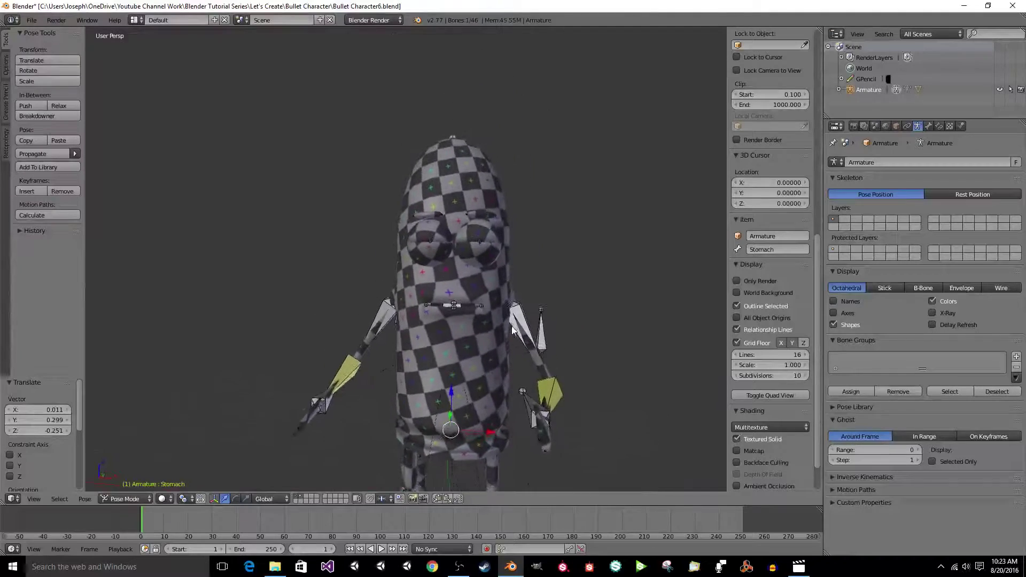
Raise the left eyebrow bones about 0.29, rotate them about 33°, and shift them about 0.08 along X and 0.08 down.
scroll(505, 328, "up", 4)
scroll(494, 329, "up", 3)
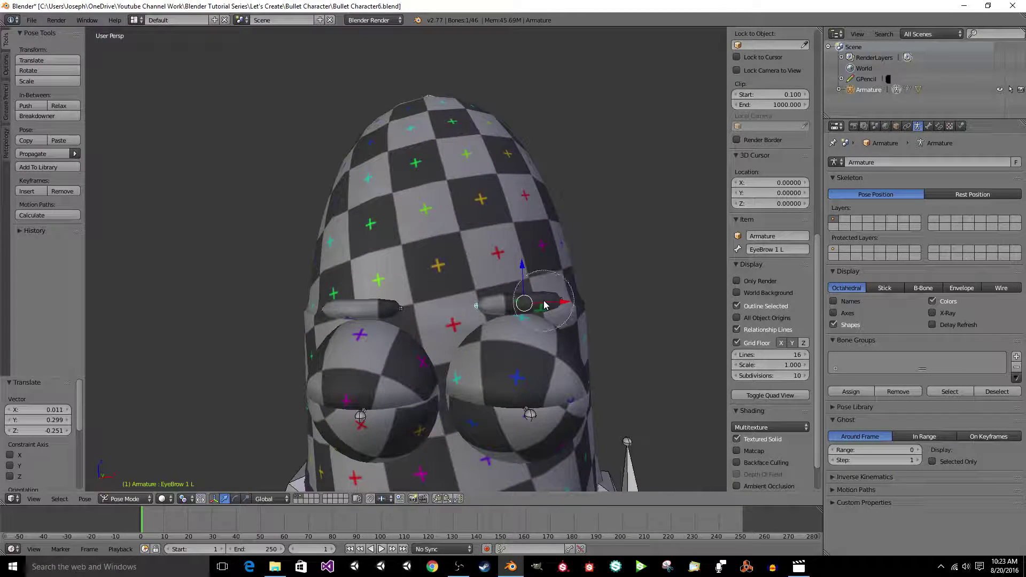
key("g")
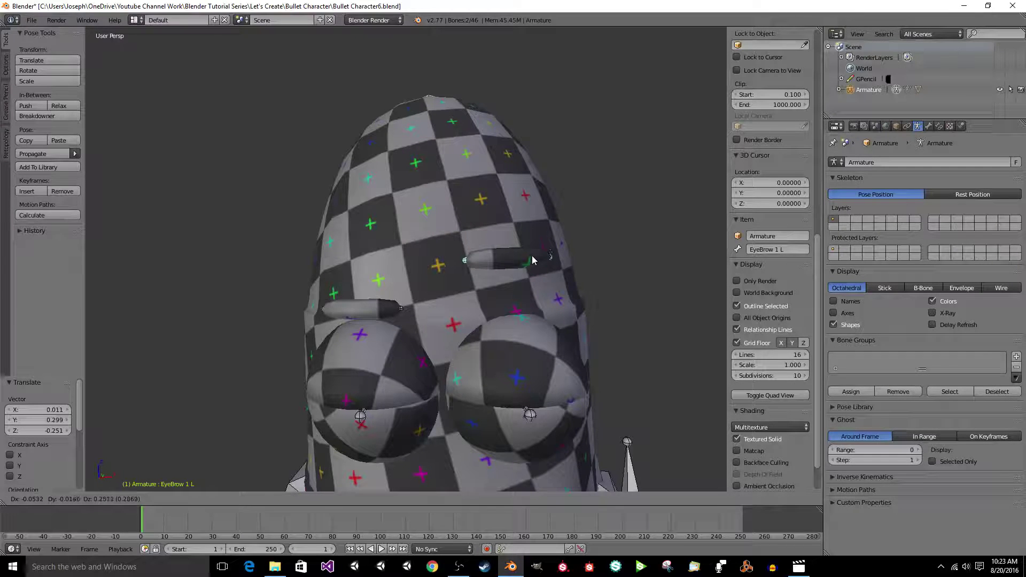
key("r")
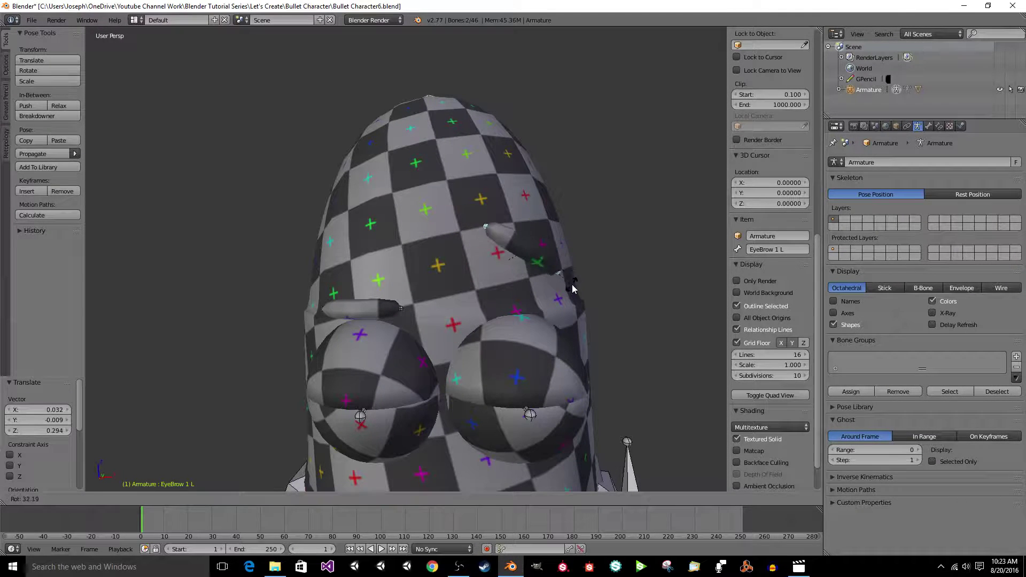
left_click(572, 287)
key("g")
left_click(585, 298)
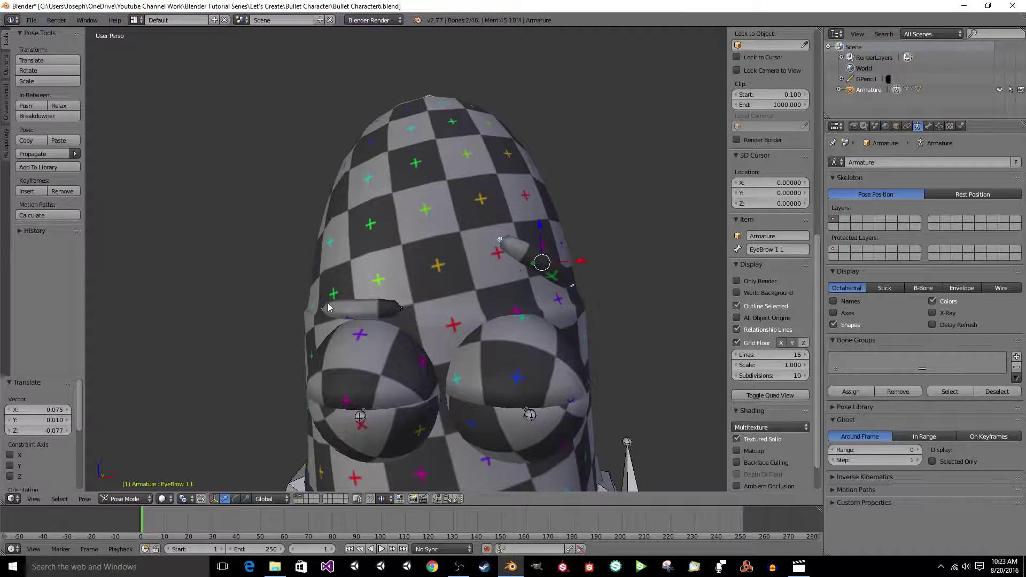
key("a")
key("c")
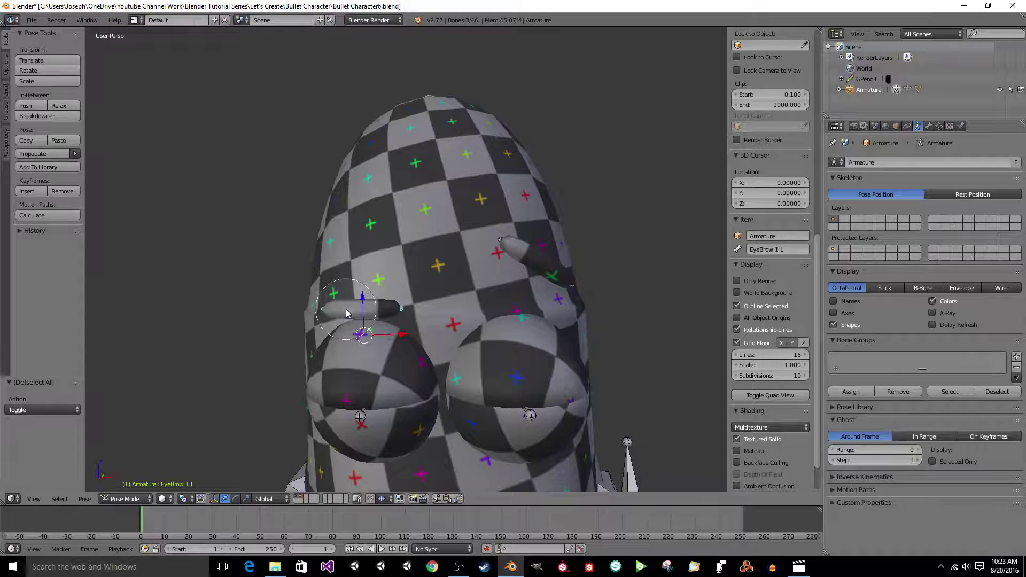
right_click(346, 314)
key("g")
right_click(378, 284)
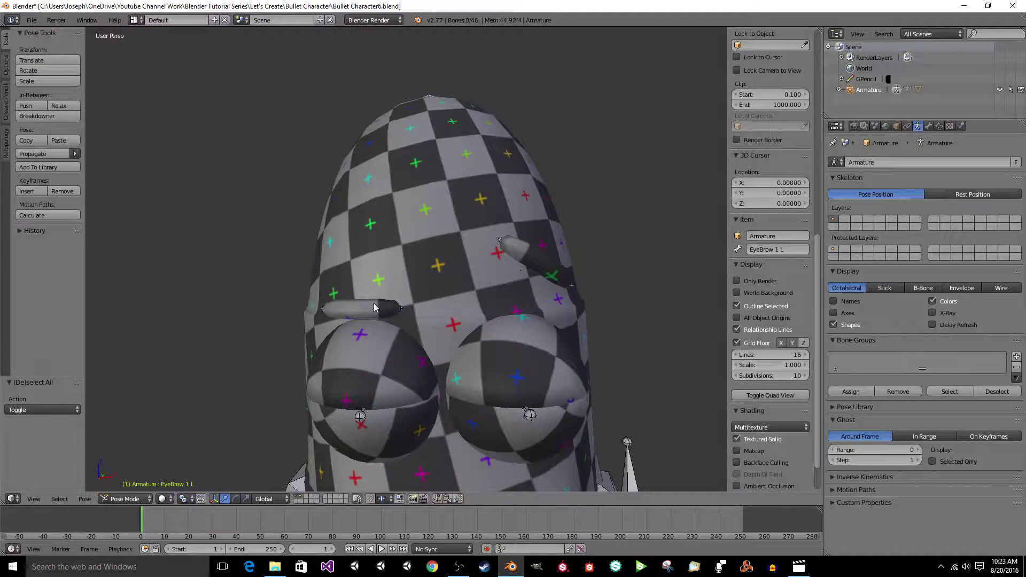
key("g")
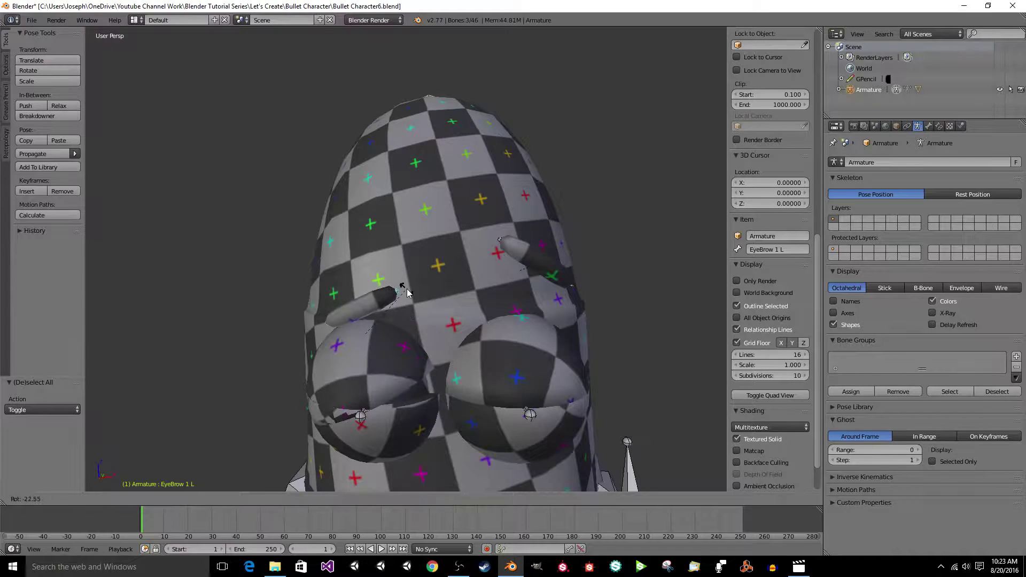
right_click(402, 323)
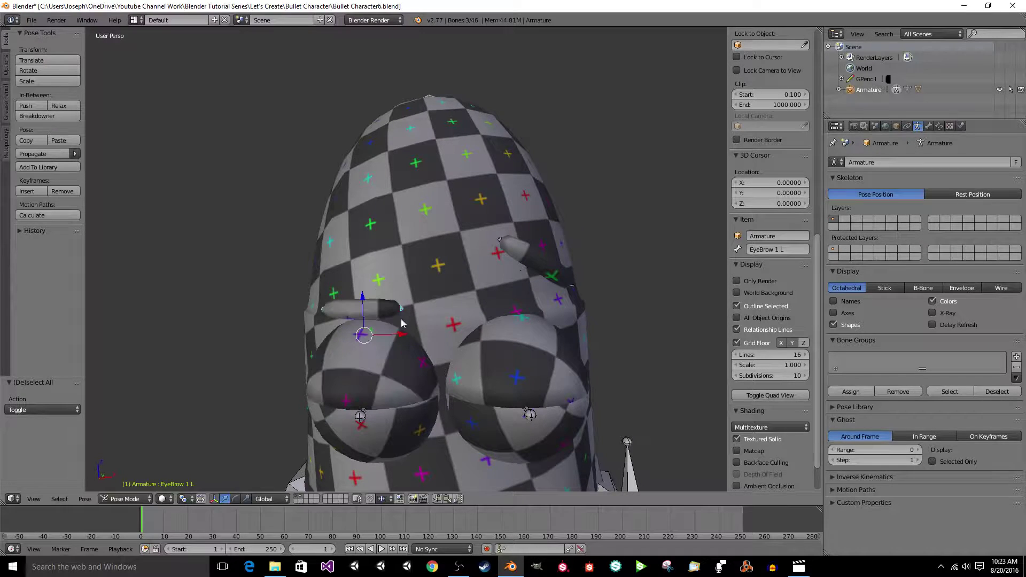
key("g")
left_click(369, 350)
Rotate the right eyebrow bones to mirror the left eyebrow's tilt, and move them about 0.25 up and -0.09 along X.
key("a")
key("r")
left_click(416, 267)
key("g")
left_click(399, 225)
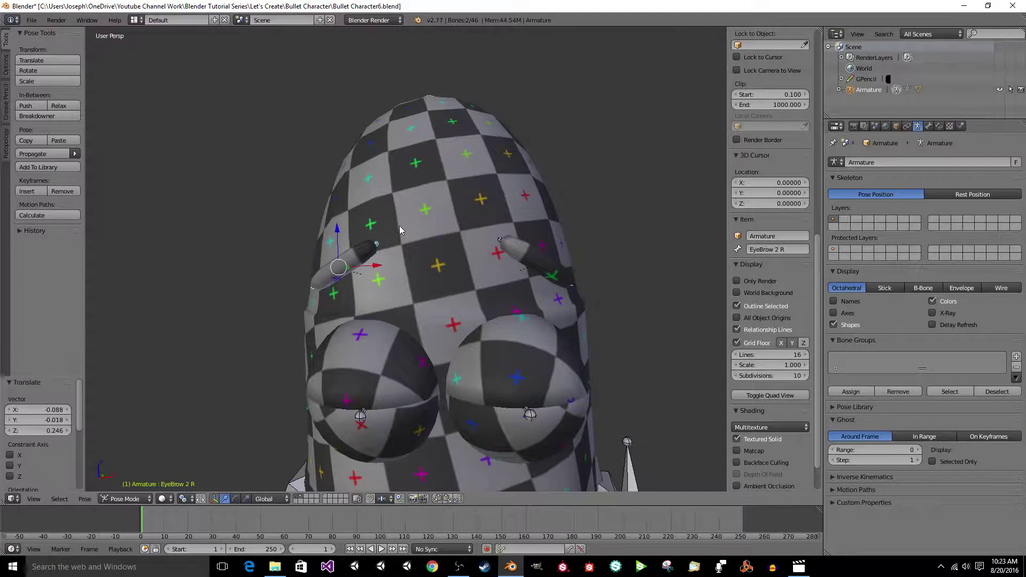
Open both upper eyelids by rotating the Eyelid Top L and Eyelid Top R bones about -46° around global X.
scroll(431, 243, "down", 3)
middle_click_drag(432, 240, 430, 241)
key("z")
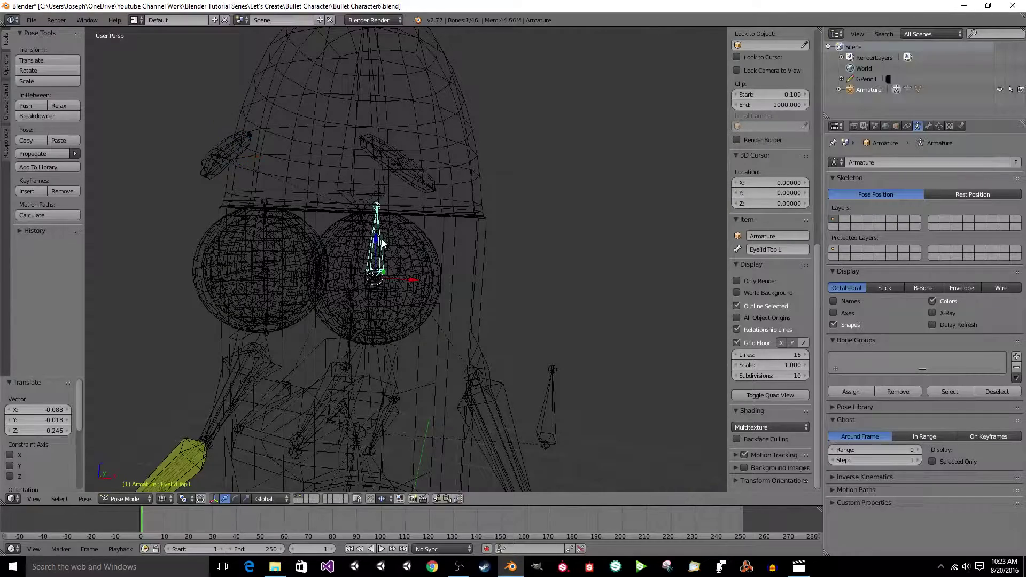
key("z")
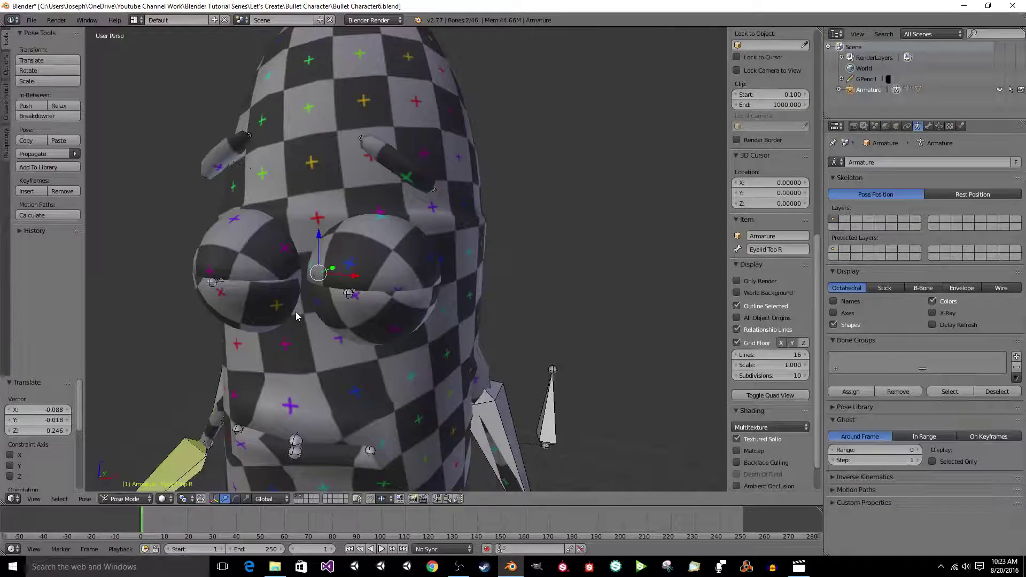
key("r")
key("x")
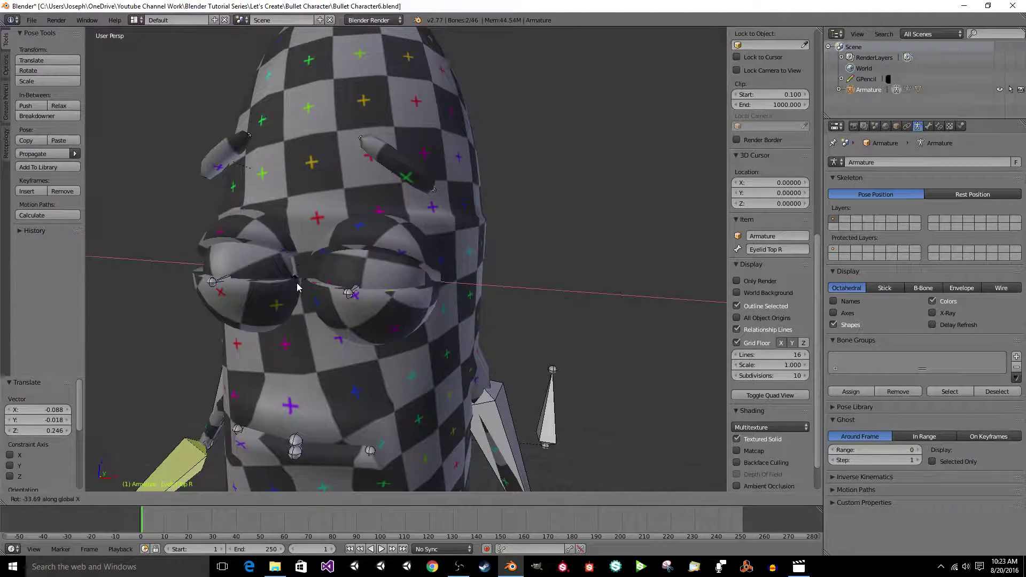
left_click(297, 282)
Open both lower eyelids by rotating the Eyelid Bottom L and Eyelid Bottom R bones about 46° around global X.
key("z")
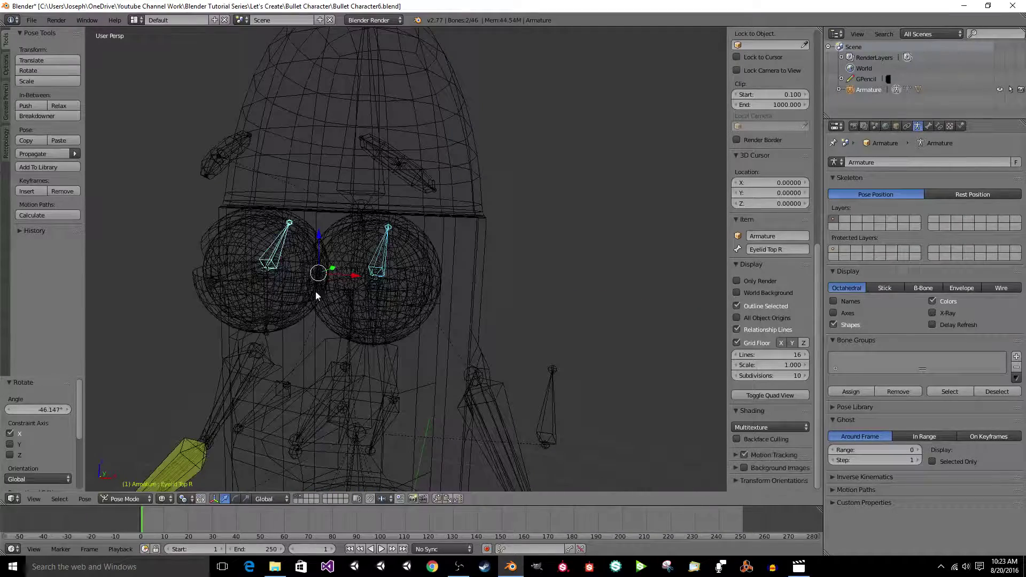
right_click(361, 309)
right_click(374, 309)
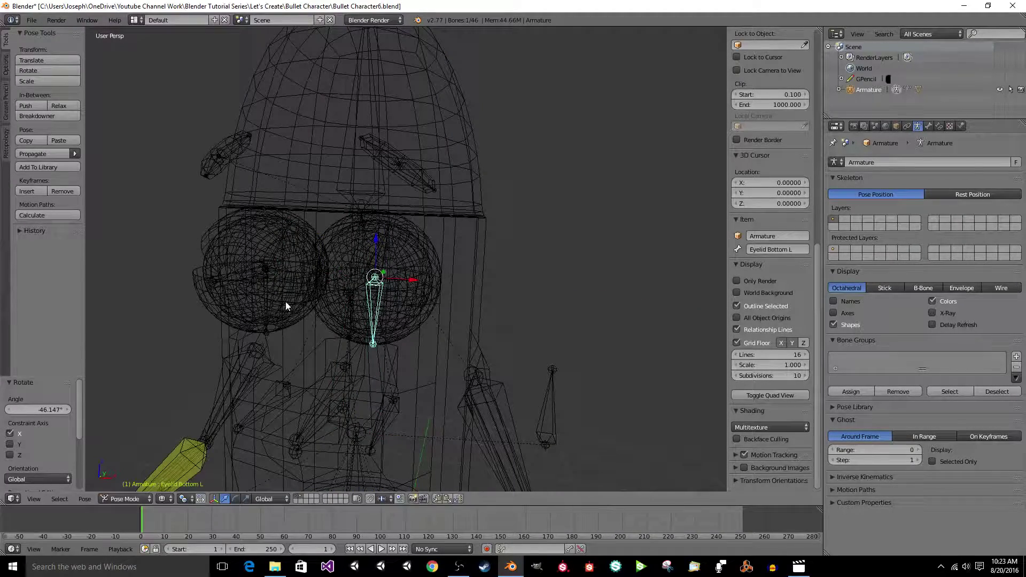
right_click(272, 303, "shift")
key("z")
key("z")
key("z")
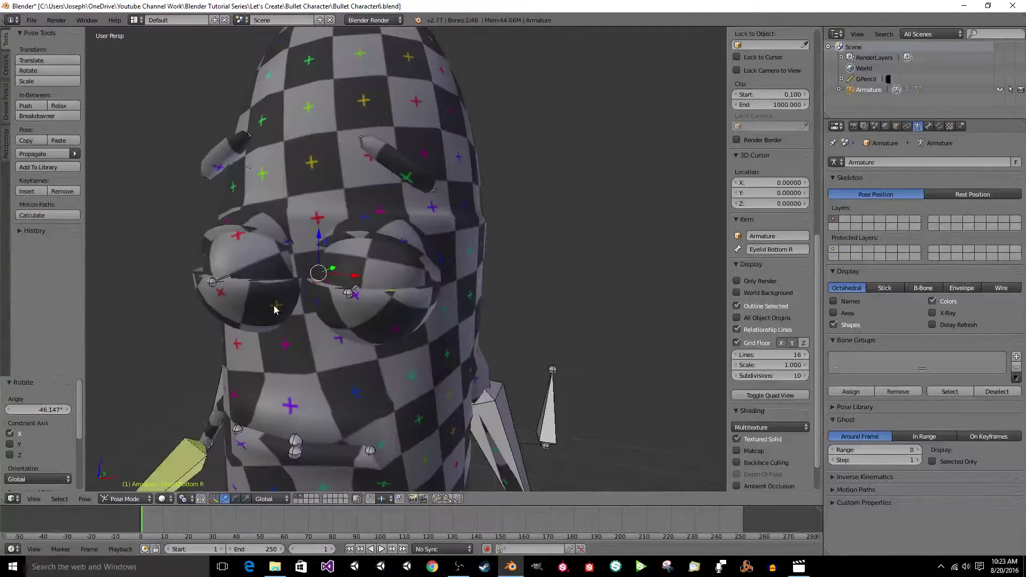
key("r")
key("x")
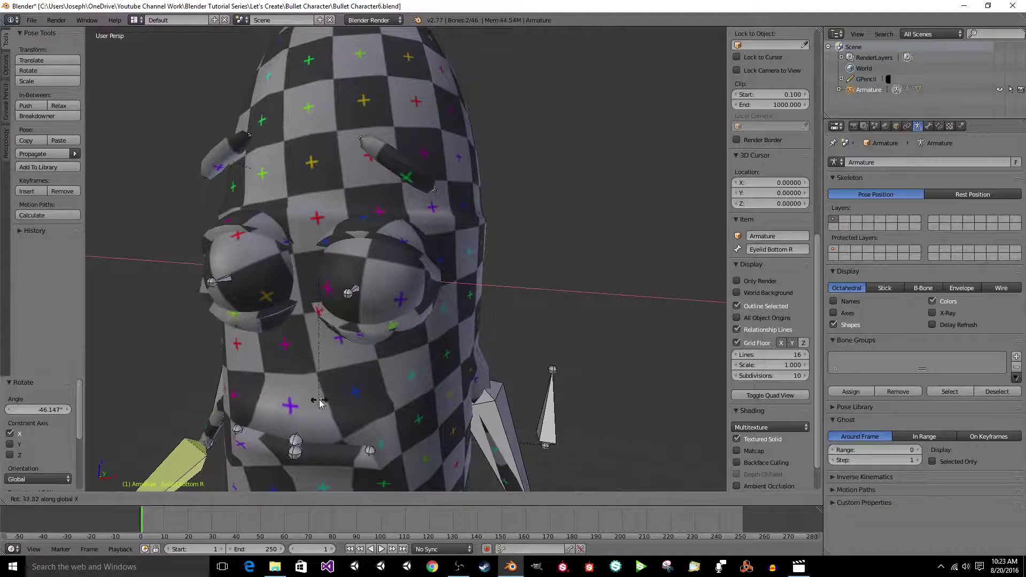
left_click(337, 399)
Deselect all bones and save over the existing Bullet Character6.blend file.
scroll(332, 394, "down", 6)
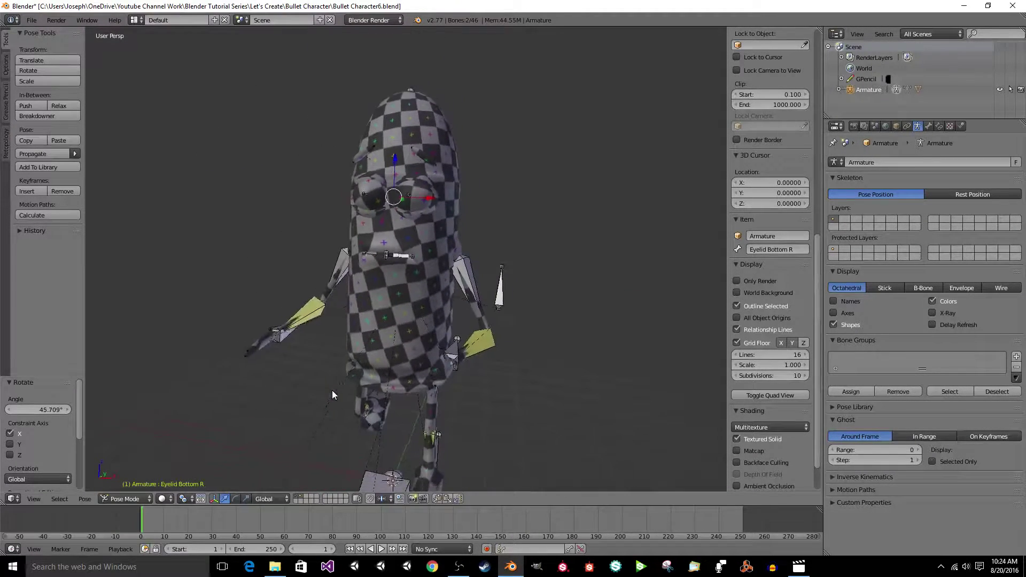
key("a")
key("space")
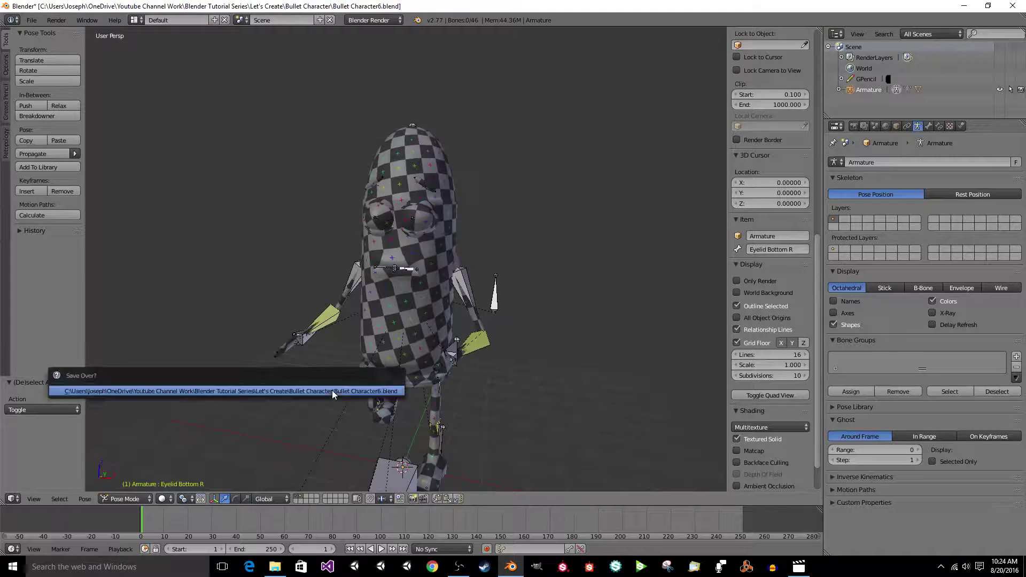
key("Return")
Move the IK Arm L bone about 0.34 along X, and the IK Arm R bone about 0.64 along X and 0.6 down.
middle_click_drag(396, 384, 415, 369)
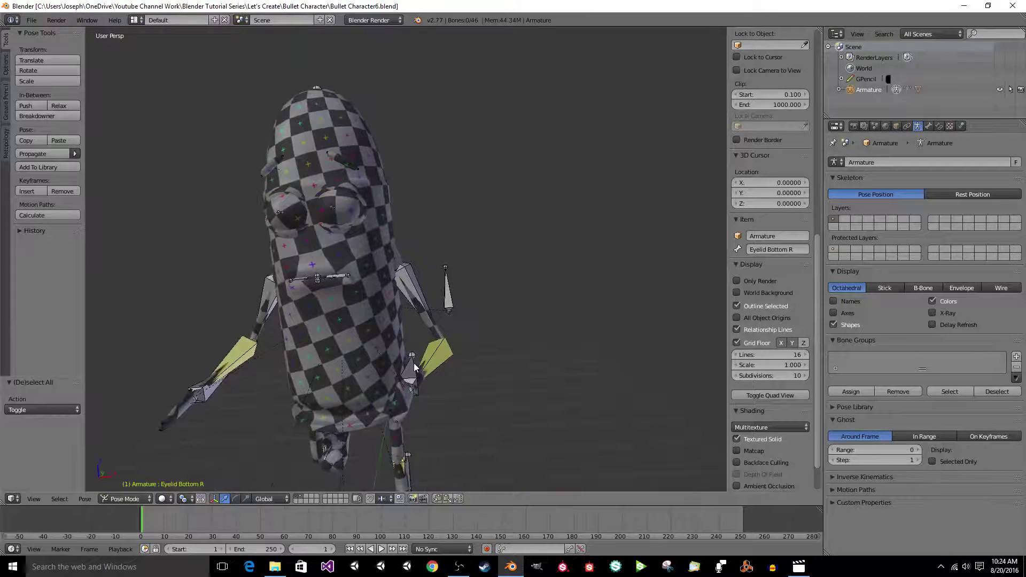
key("g")
left_click(438, 369)
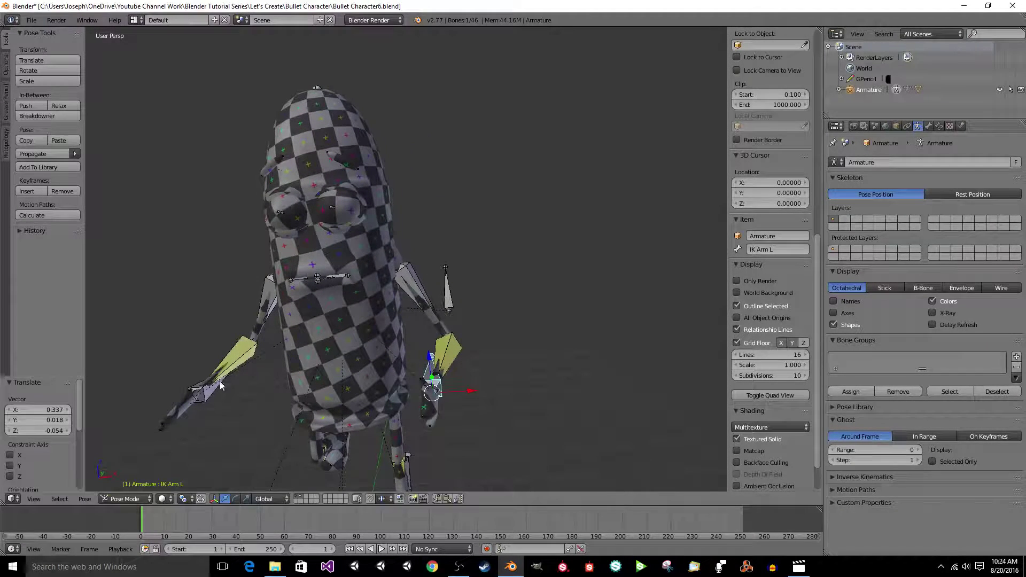
key("g")
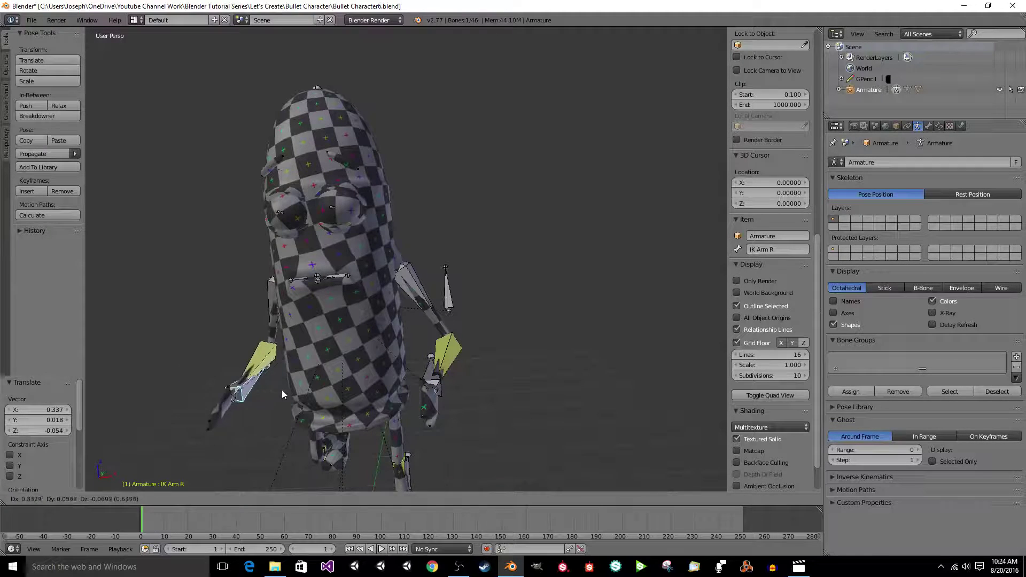
left_click(287, 406)
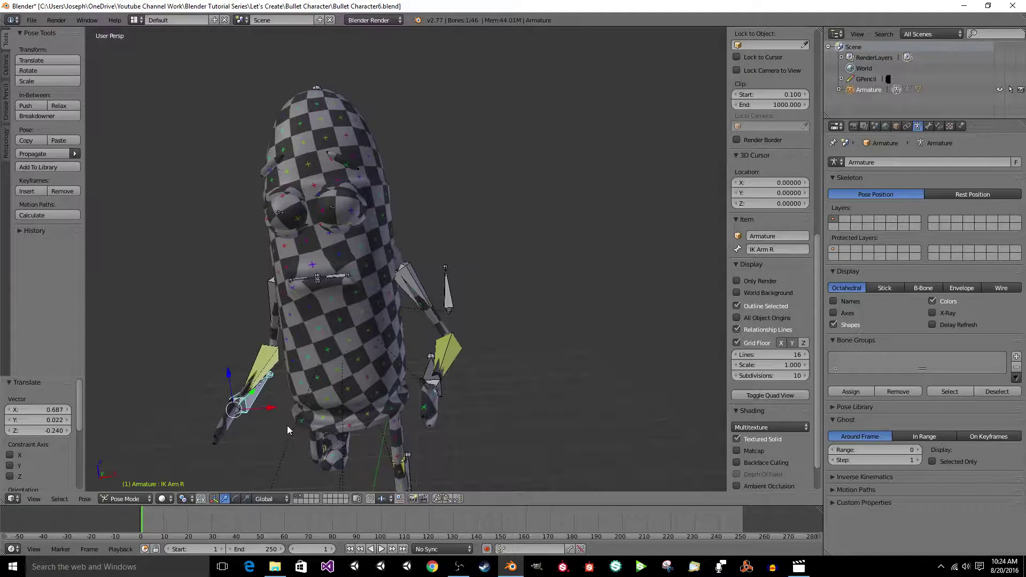
key("KP_6")
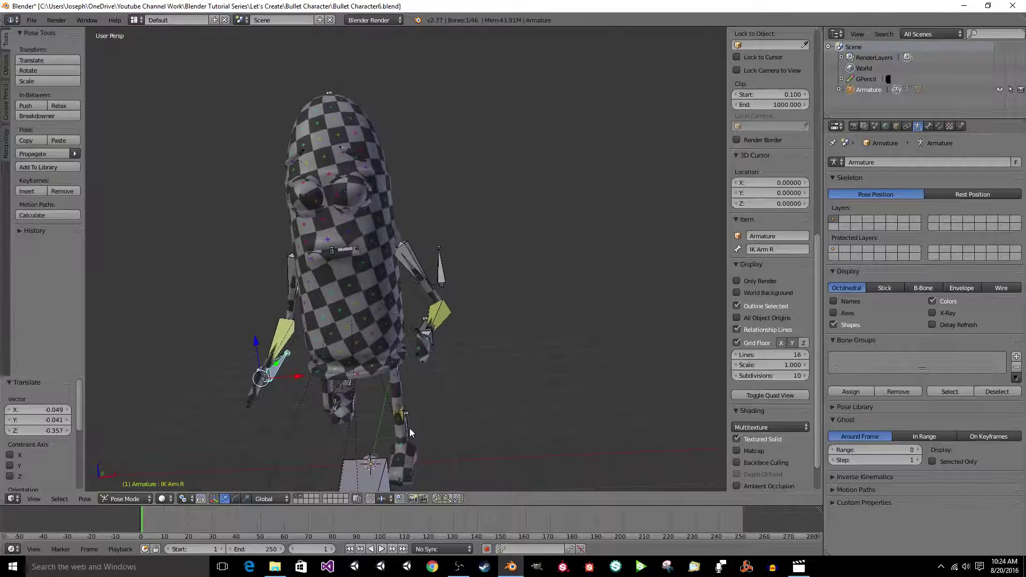
Pose the left leg by raising the IK Leg L bone about 0.29, then moving it about -0.95 along Y and -0.24 along X.
right_click(413, 432)
key("g")
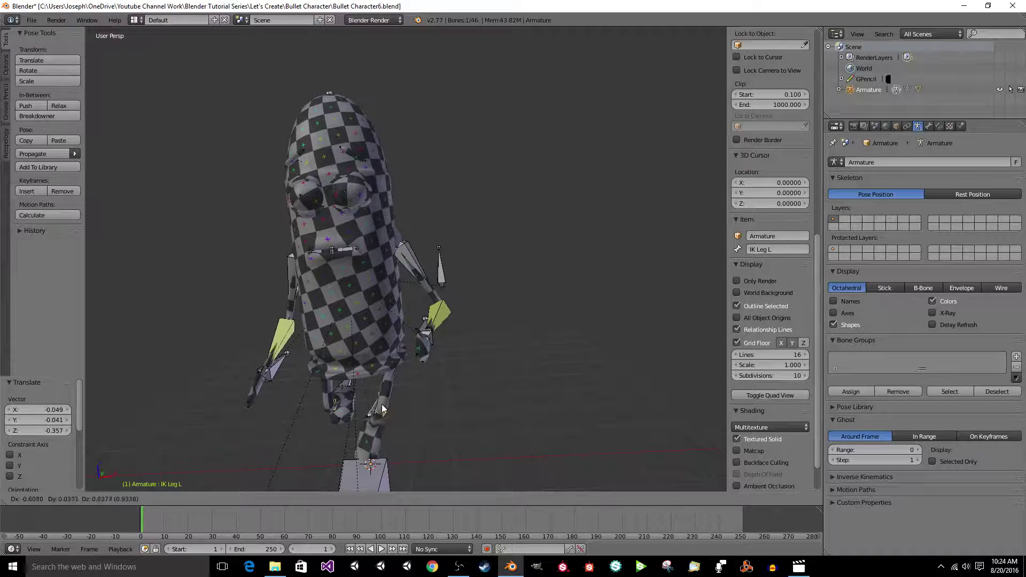
left_click(411, 419)
key("KP_6")
key("KP_6")
key("KP_6")
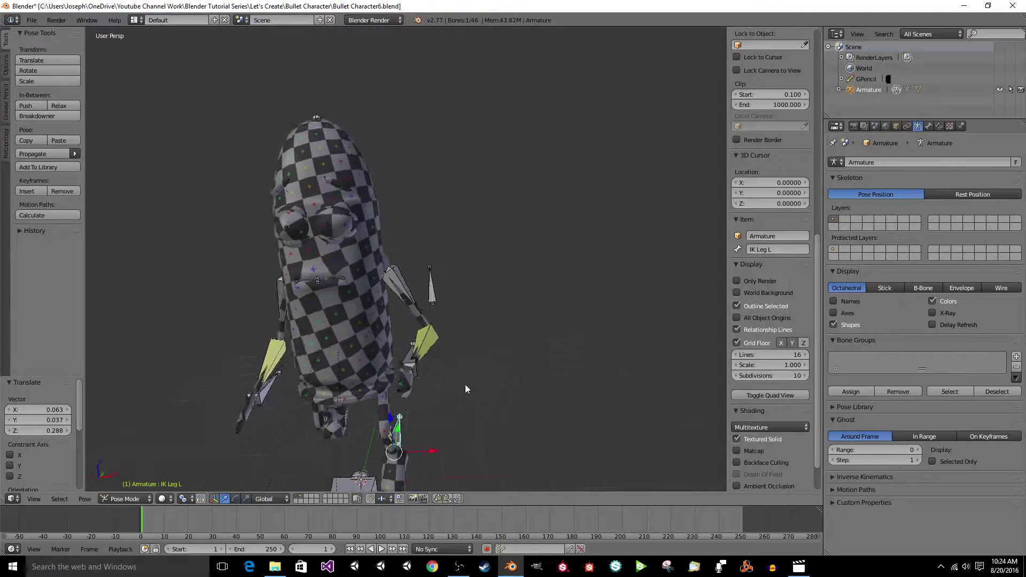
key("KP_6")
scroll(437, 390, "up", 5)
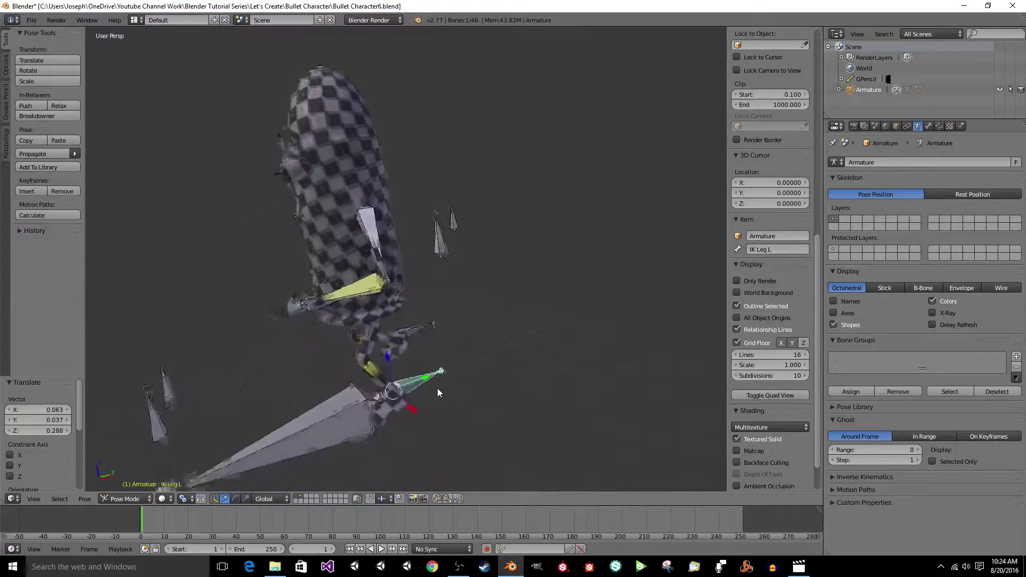
key("g")
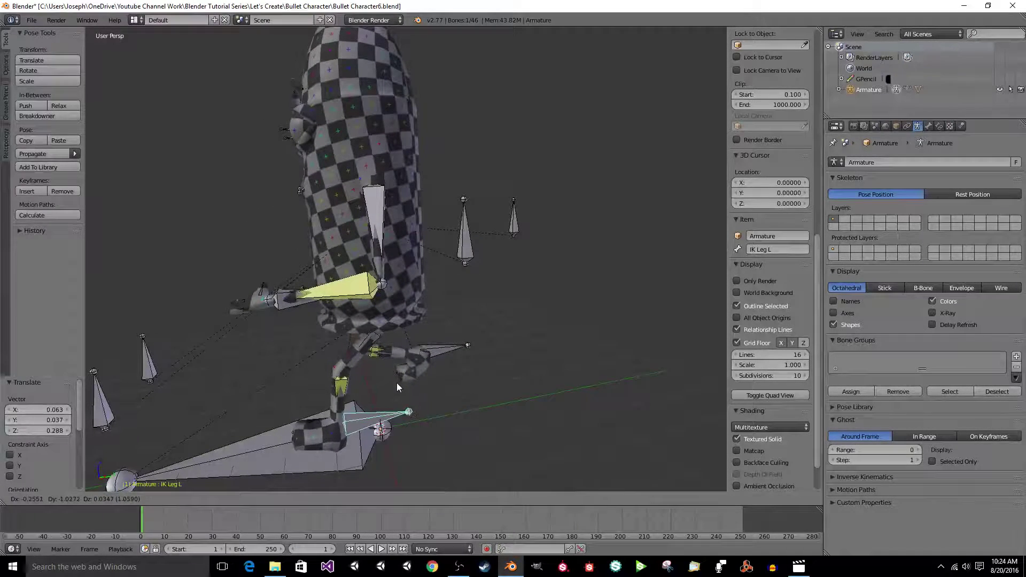
left_click(399, 381)
Bend the left foot by rotating the Ankle L bone about -55° and the Toes L bone about 57°.
key("r")
right_click(453, 369)
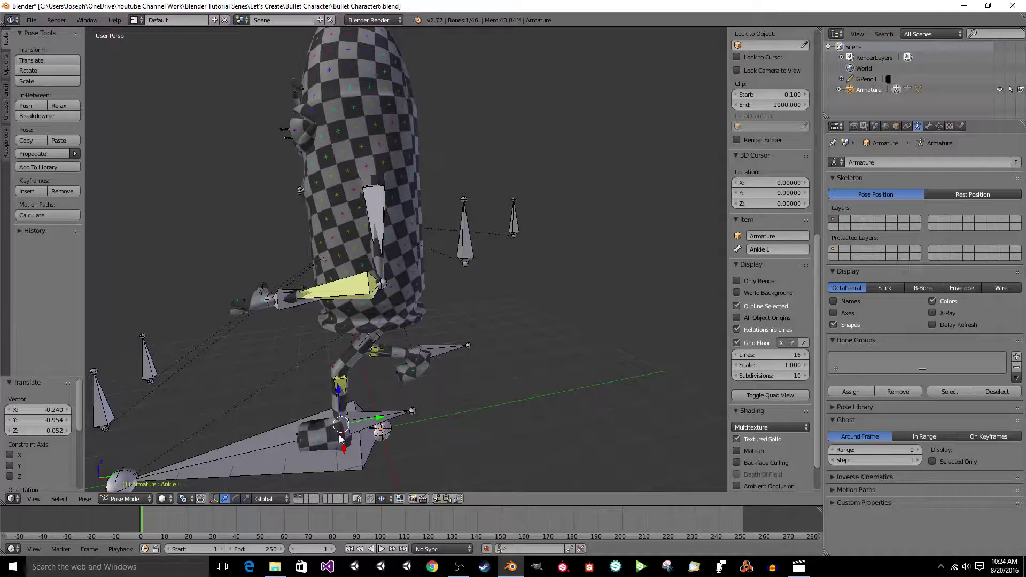
key("r")
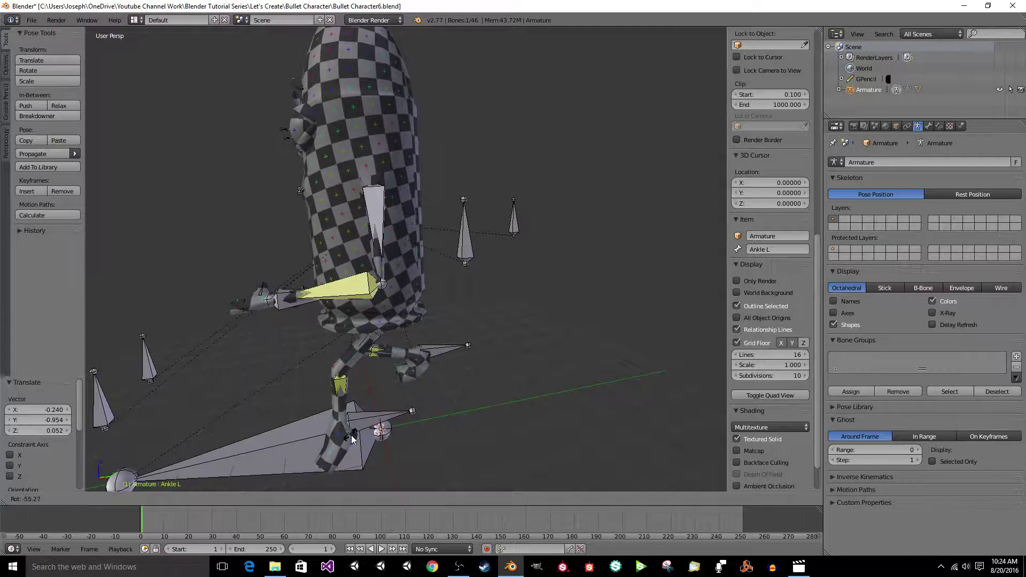
left_click(351, 435)
right_click(319, 454)
key("r")
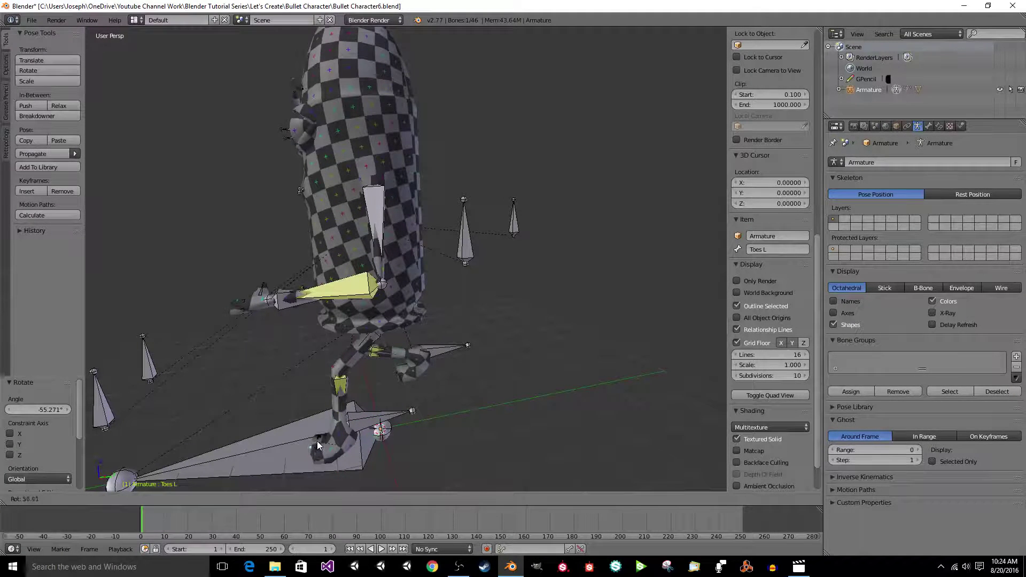
left_click(318, 445)
Move the IK Leg L bone about 0.31 along Y and lower the Stomach bone about 0.38 along global Z.
key("g")
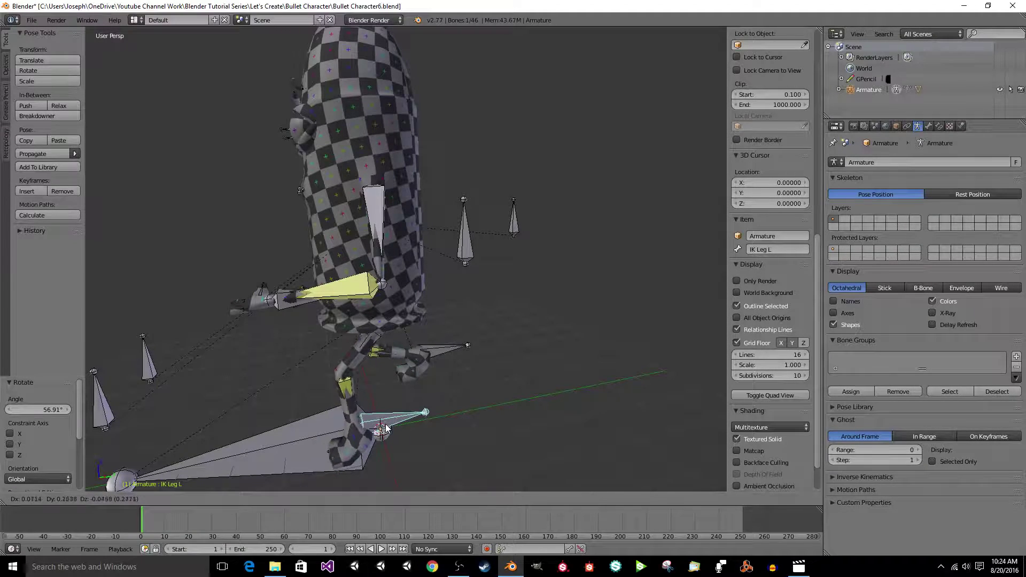
left_click(399, 390)
middle_click_drag(398, 390, 402, 234)
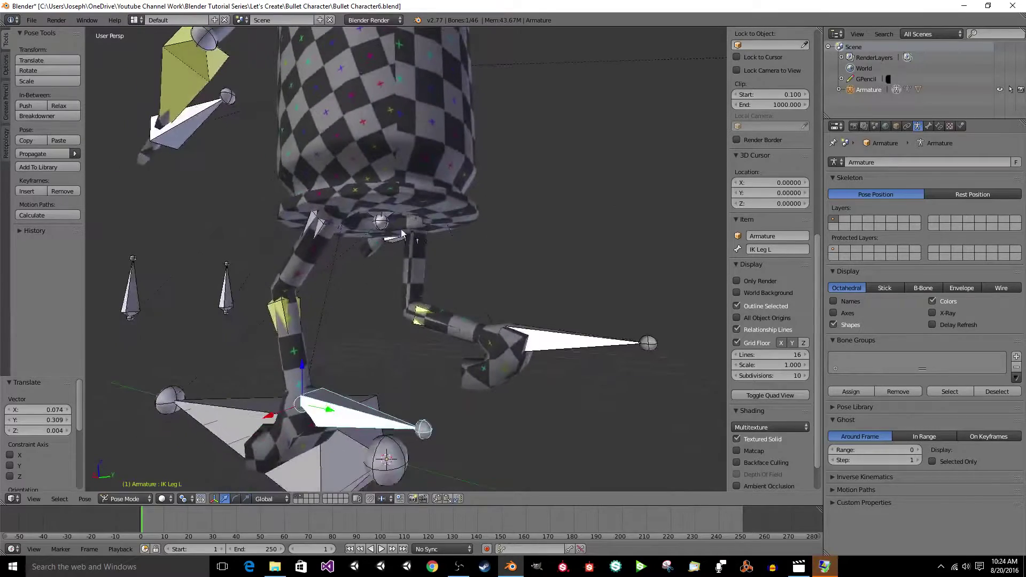
key("g")
key("z")
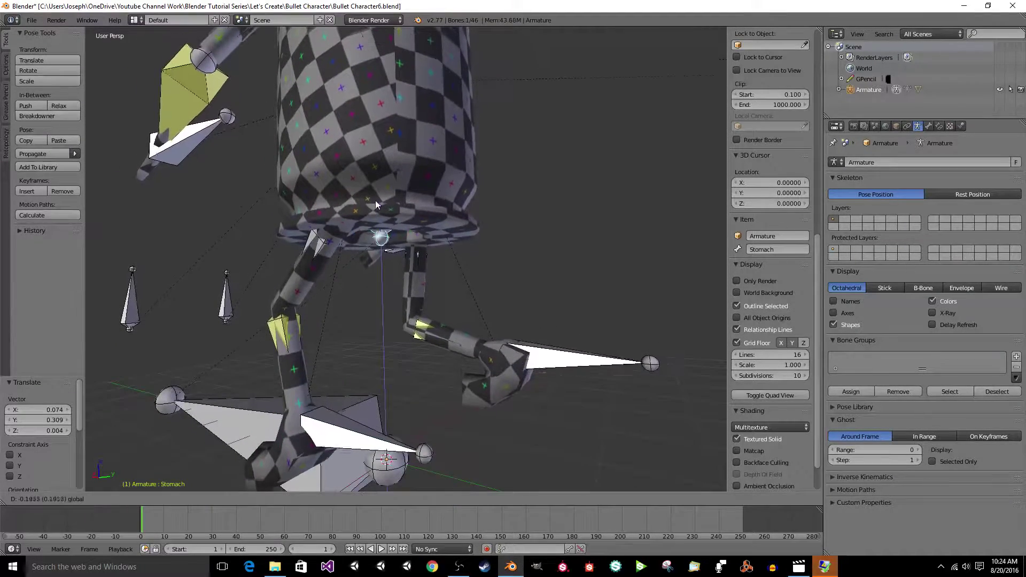
left_click(373, 253)
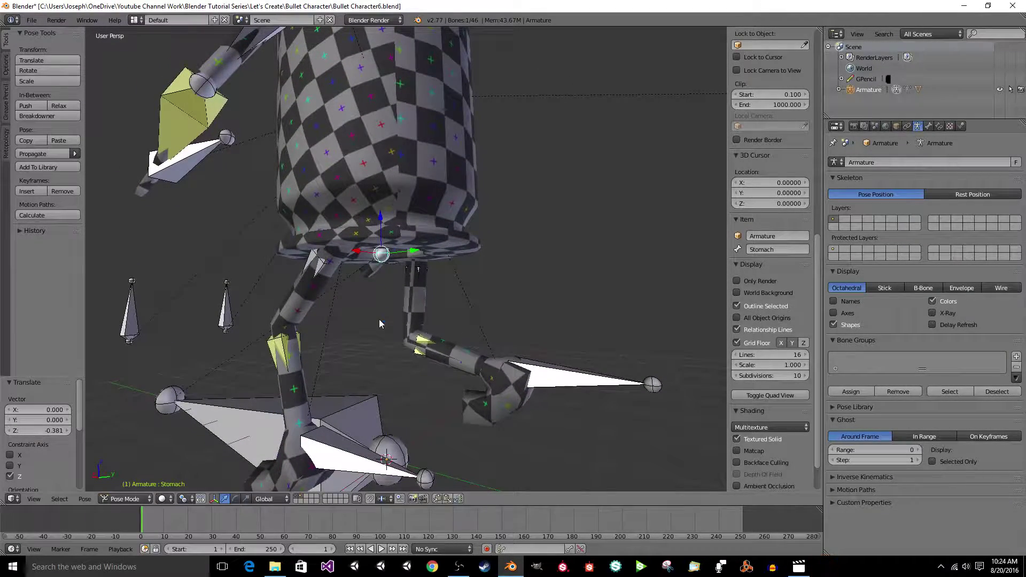
key("KP_3")
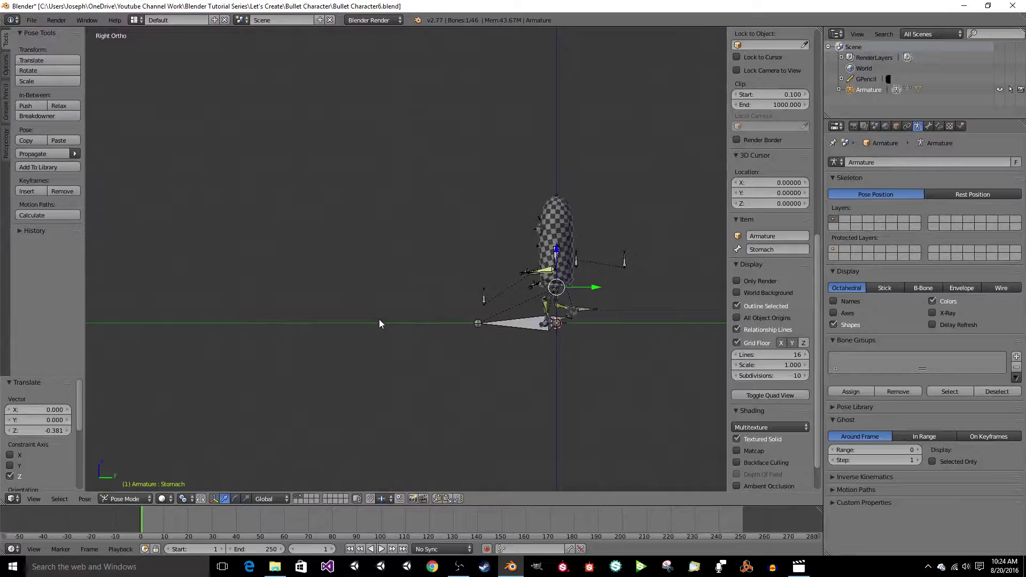
Move the IK Leg L bone about -0.13 along Y and 0.2 up, and the IK Leg R bone about 0.37 along Y and 0.85 up.
key("KP_Decimal")
middle_click_drag(471, 353, 470, 300, "shift")
key("g")
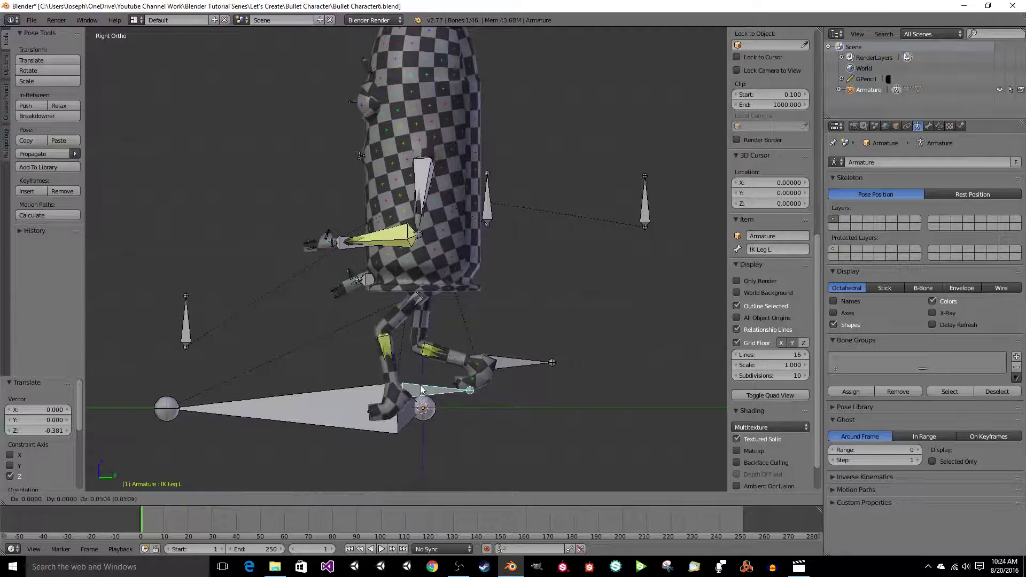
left_click(414, 381)
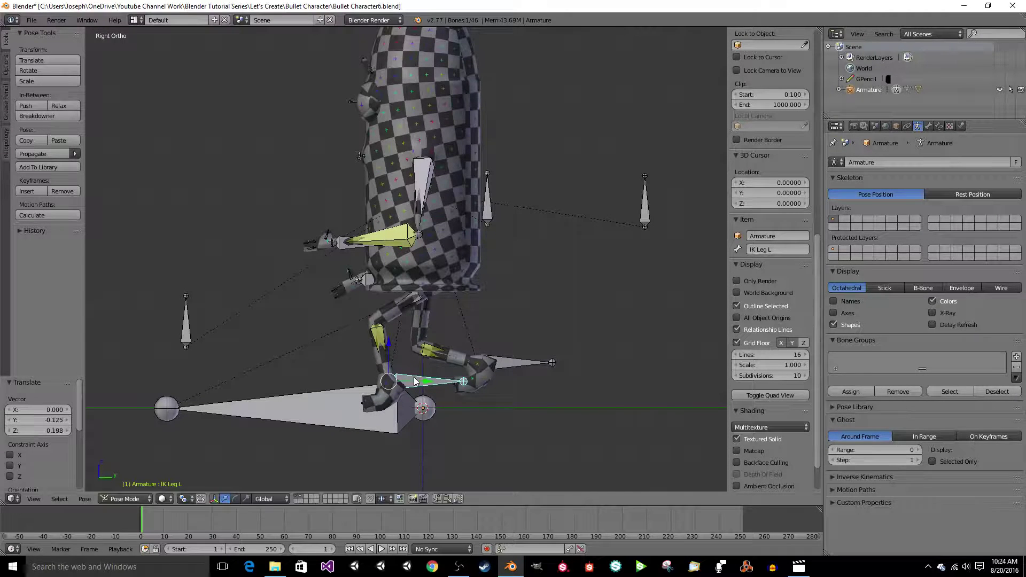
right_click(512, 361)
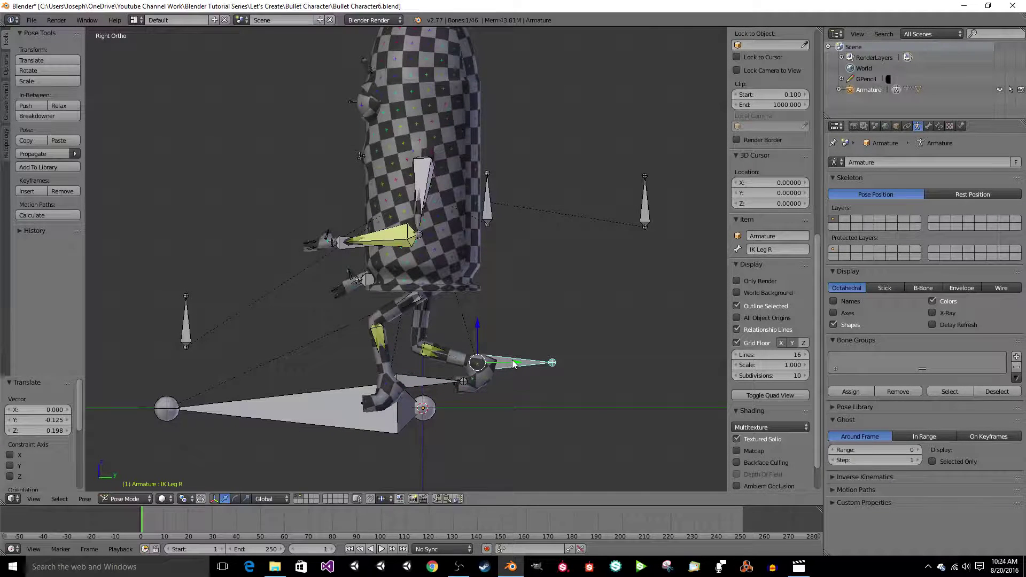
key("g")
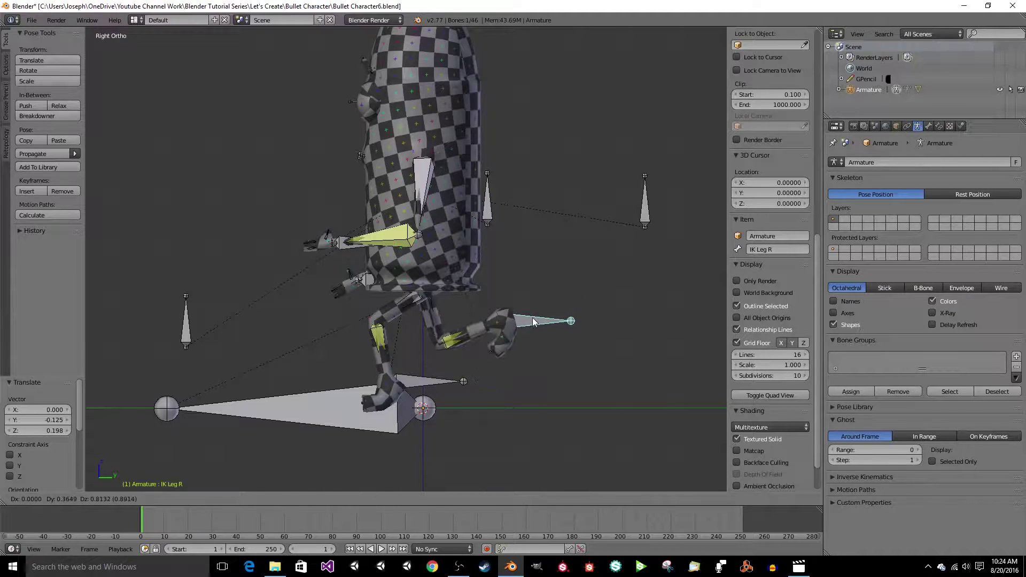
left_click(533, 319)
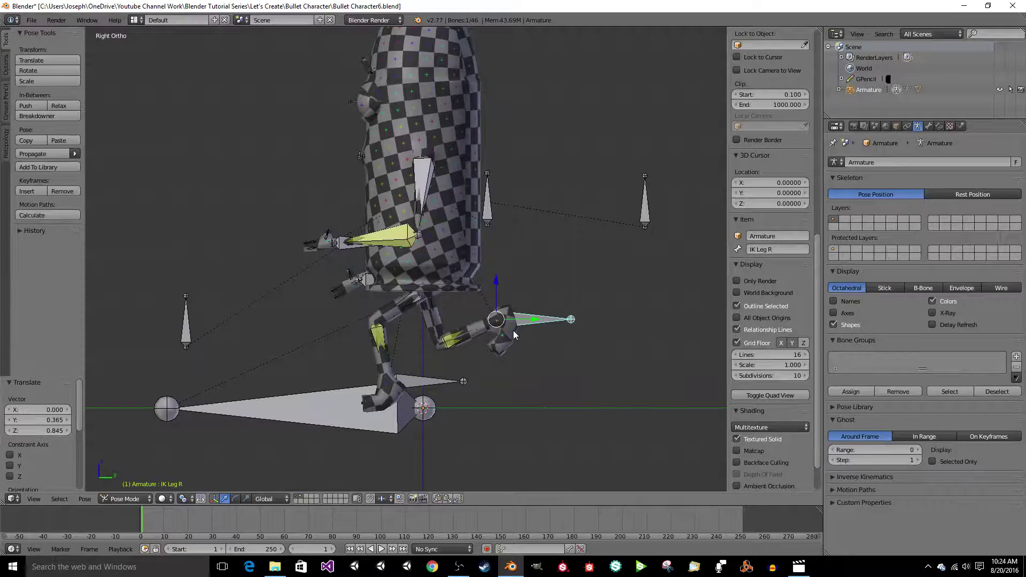
Check the posed character in perspective from the front and save over the Bullet Character6.blend file.
key("KP_5")
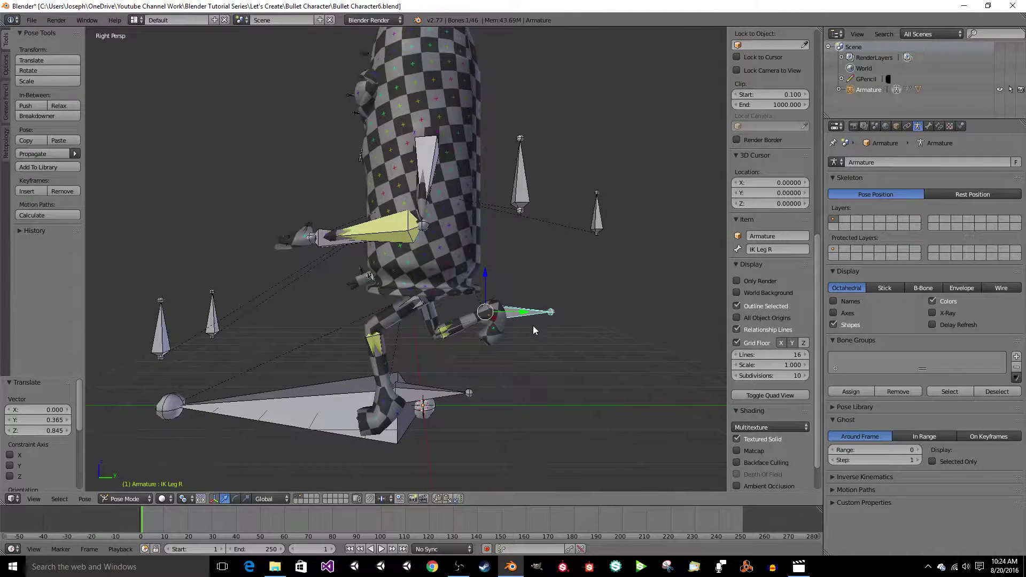
key("KP_2")
key("KP_2")
key("KP_2")
scroll(532, 326, "up", 6)
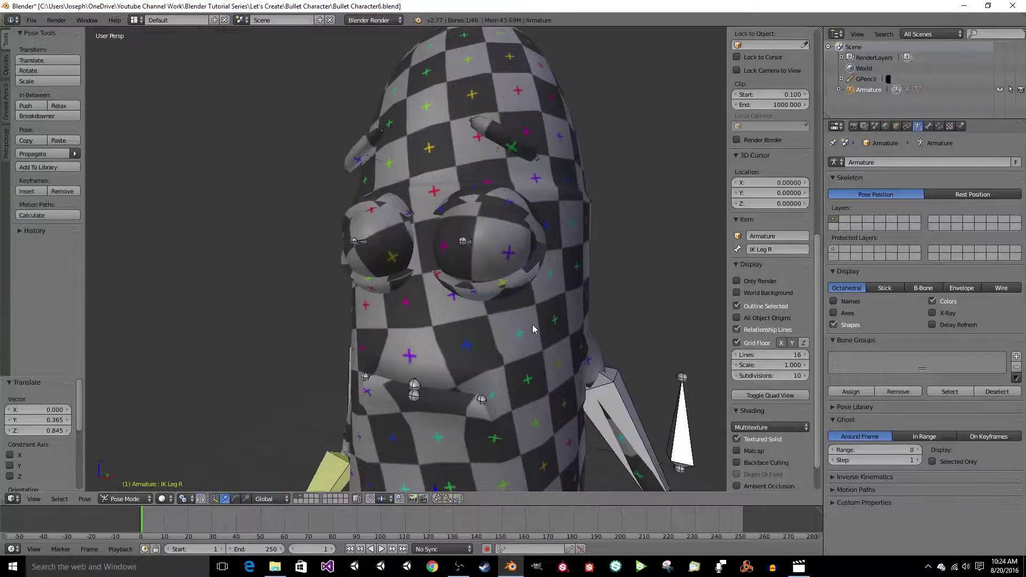
scroll(533, 329, "down", 6)
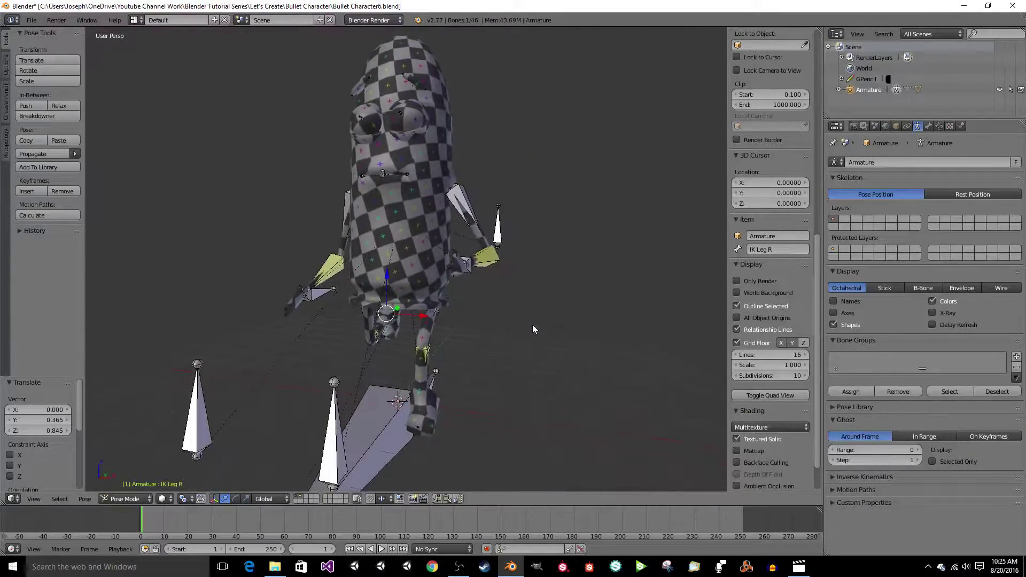
key("ctrl+s")
left_click(533, 328)
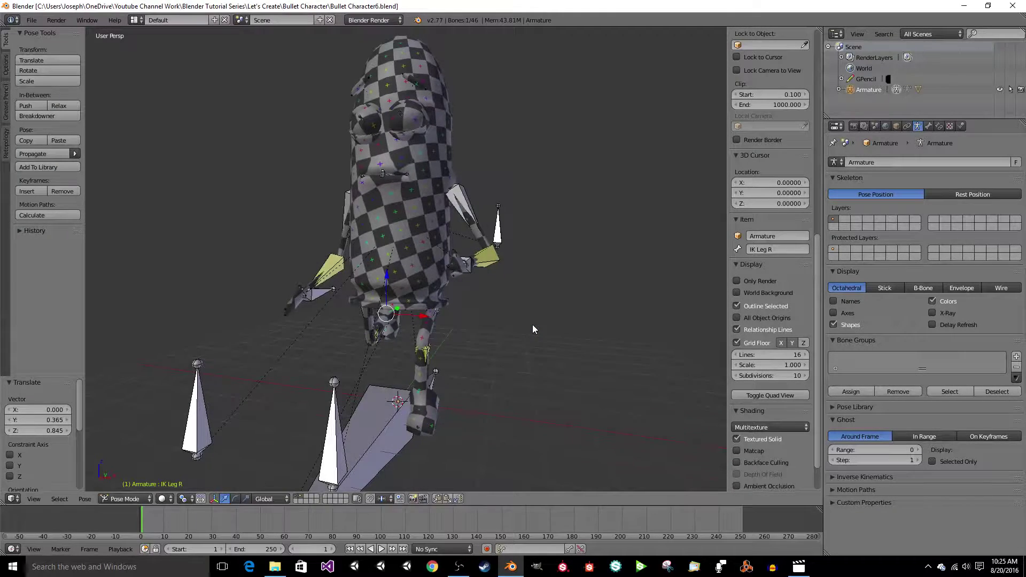
Open the mouth by raising the Top Mouth bone about 0.59 and lowering the Bottom Mouth bone about 0.57.
scroll(533, 329, "up", 7)
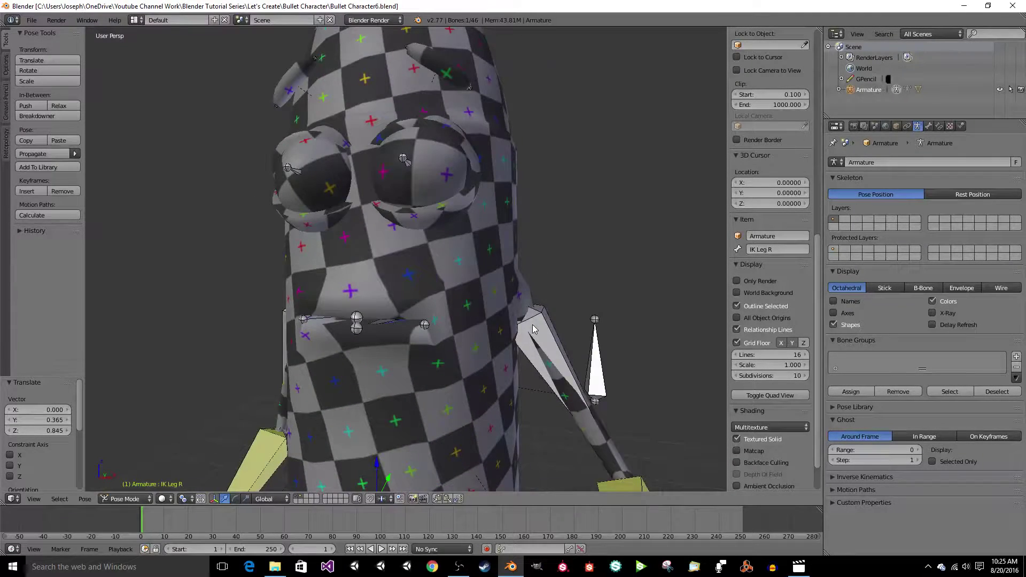
right_click(413, 258)
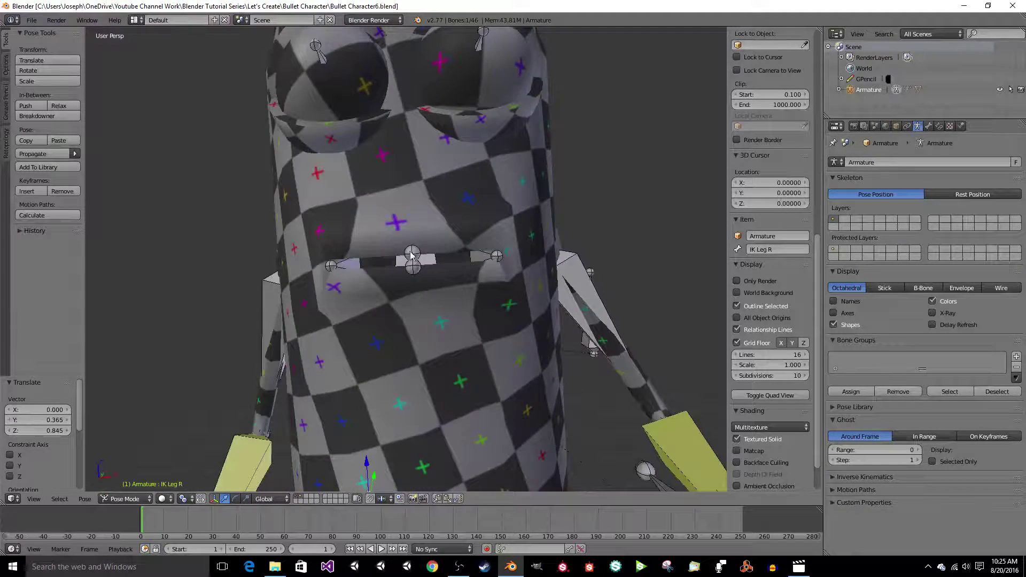
key("g")
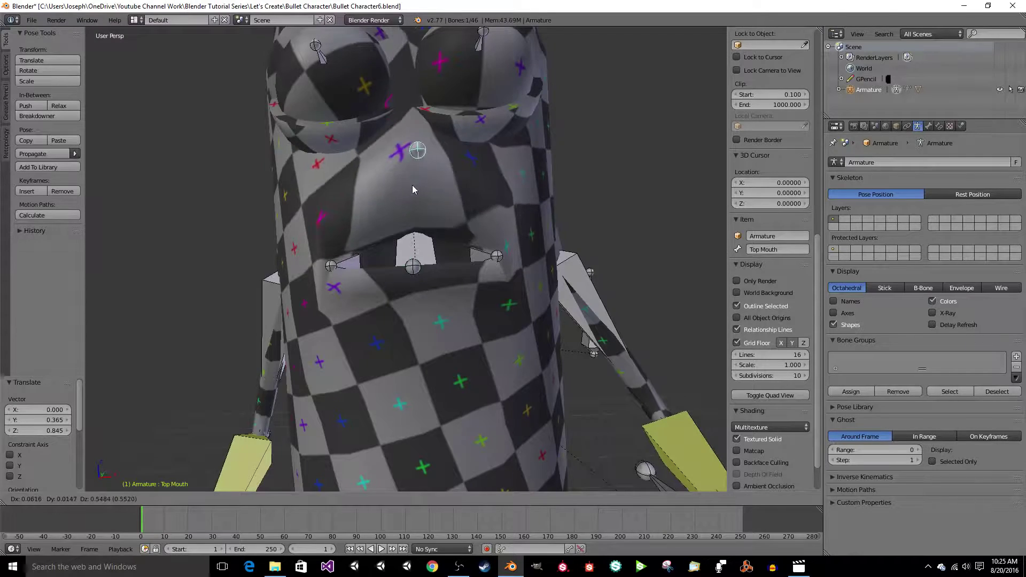
left_click(414, 181)
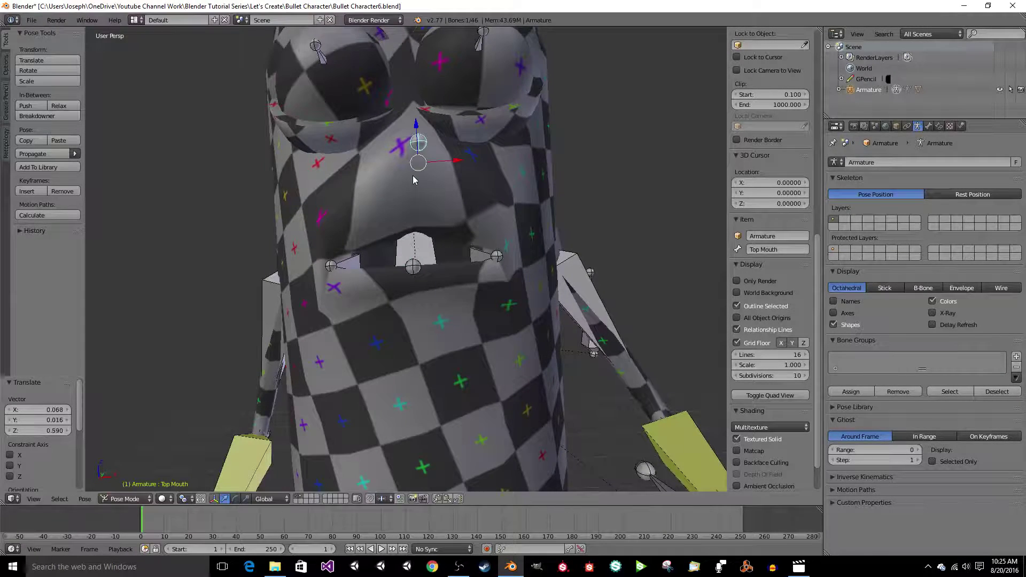
right_click(413, 273)
key("g")
left_click(420, 353)
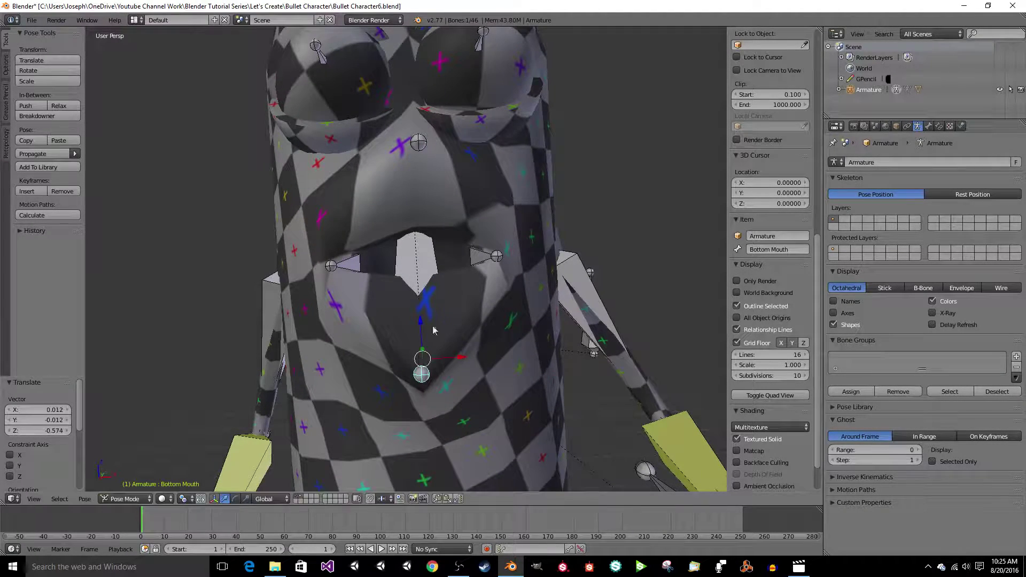
Stretch the mouth corners by moving the Mouth L bone about 0.45 along X and lowering the Mouth R bone about 0.6.
right_click(496, 258)
key("g")
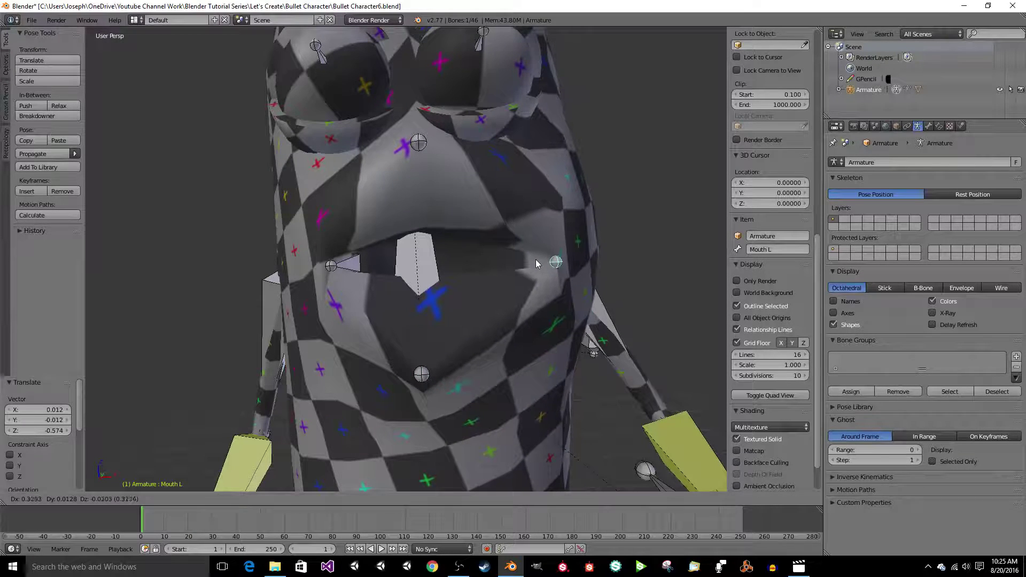
left_click(553, 259)
right_click(330, 265)
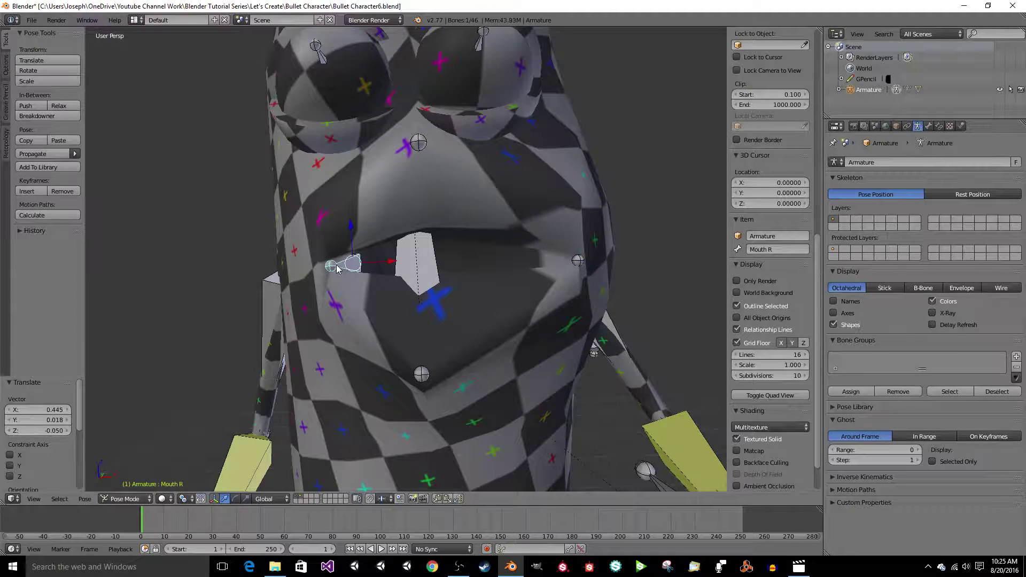
key("g")
left_click(327, 371)
Form a frown by moving the Mouth L bone about -0.42 along X and 0.65 down, and raising the Bottom Mouth bone about 0.36.
right_click(579, 260)
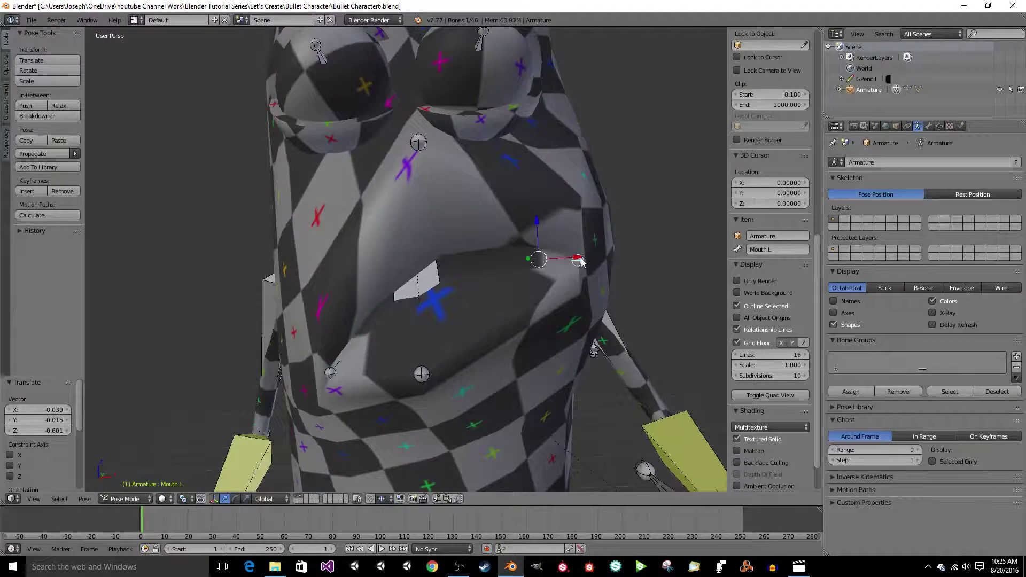
key("g")
left_click(468, 364)
right_click(423, 375)
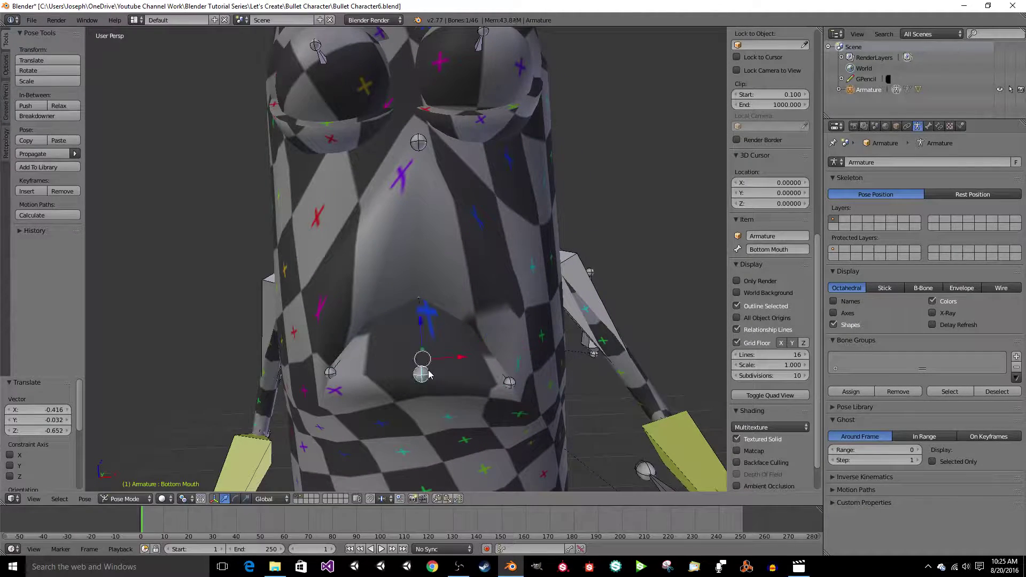
key("g")
left_click(427, 314)
scroll(450, 305, "down", 8)
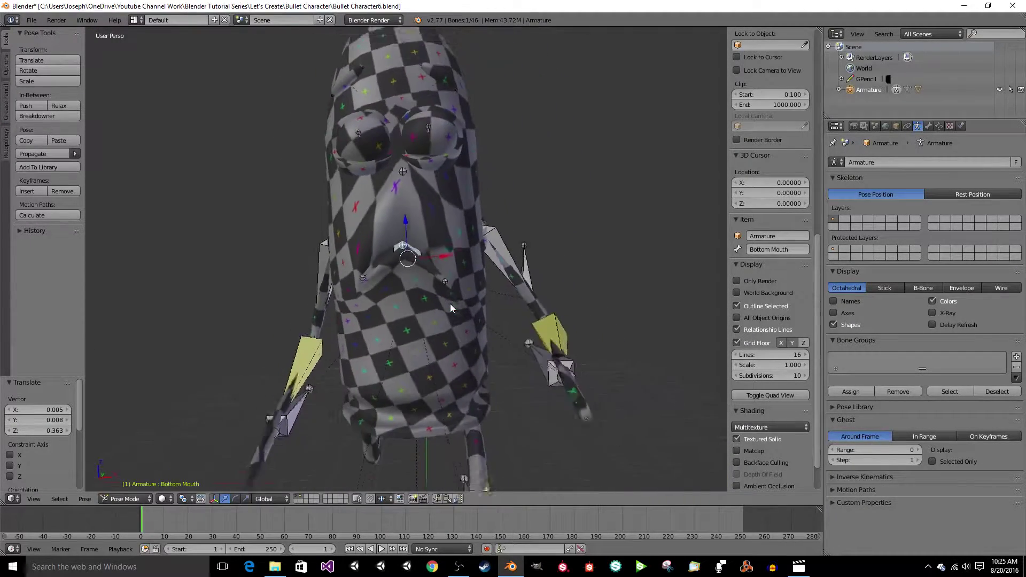
scroll(450, 304, "up", 5)
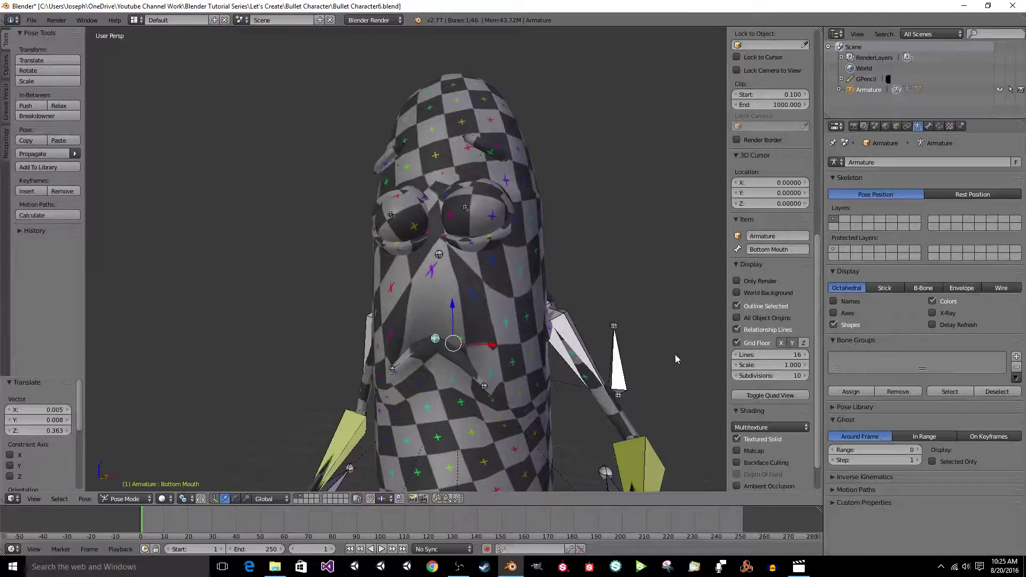
Enter Edit Mode on the Bullet Character mesh and select only the vertices of the Top Mouth vertex group.
right_click(544, 227)
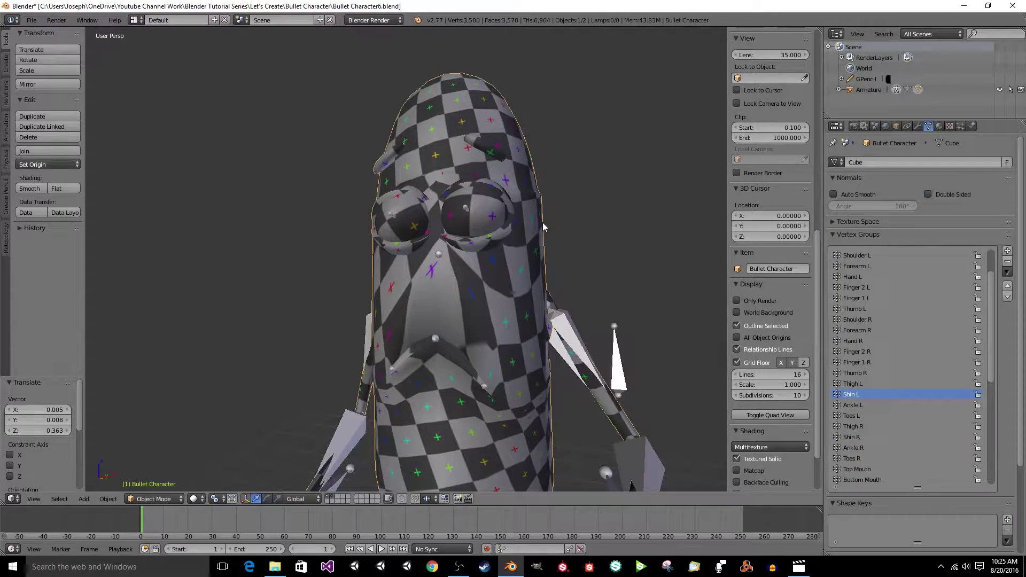
key("Tab")
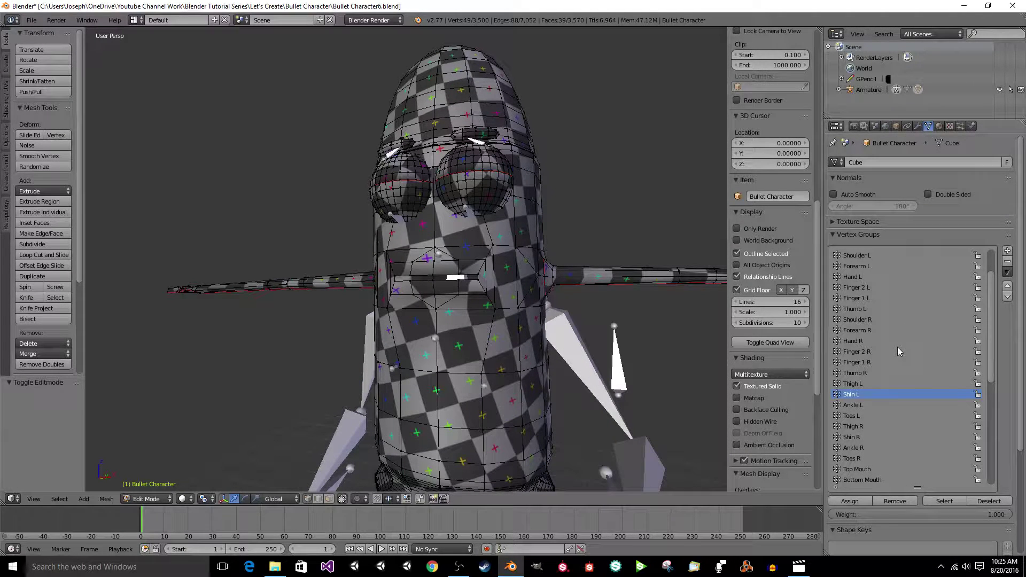
scroll(886, 414, "down", 5)
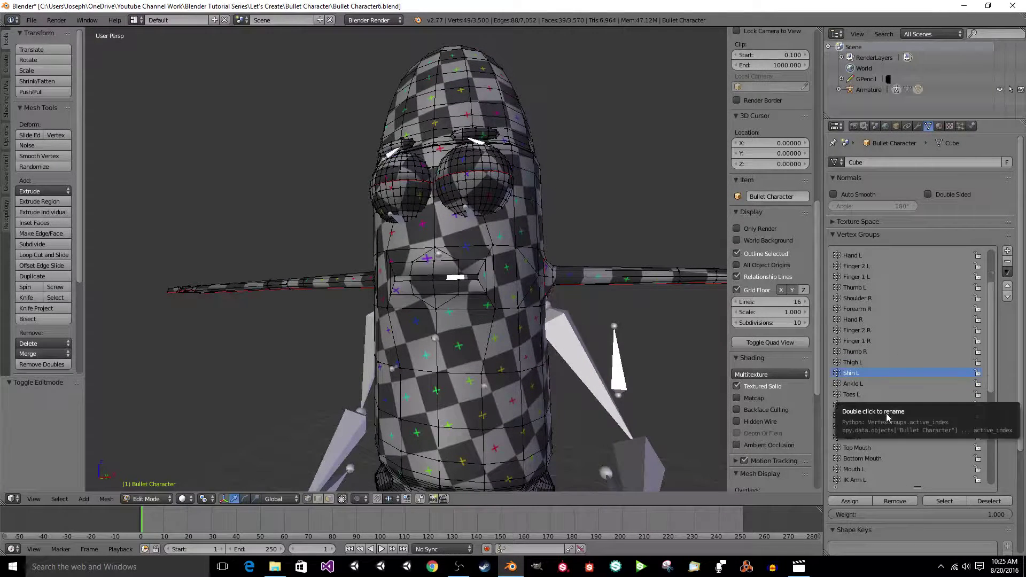
left_click(876, 417)
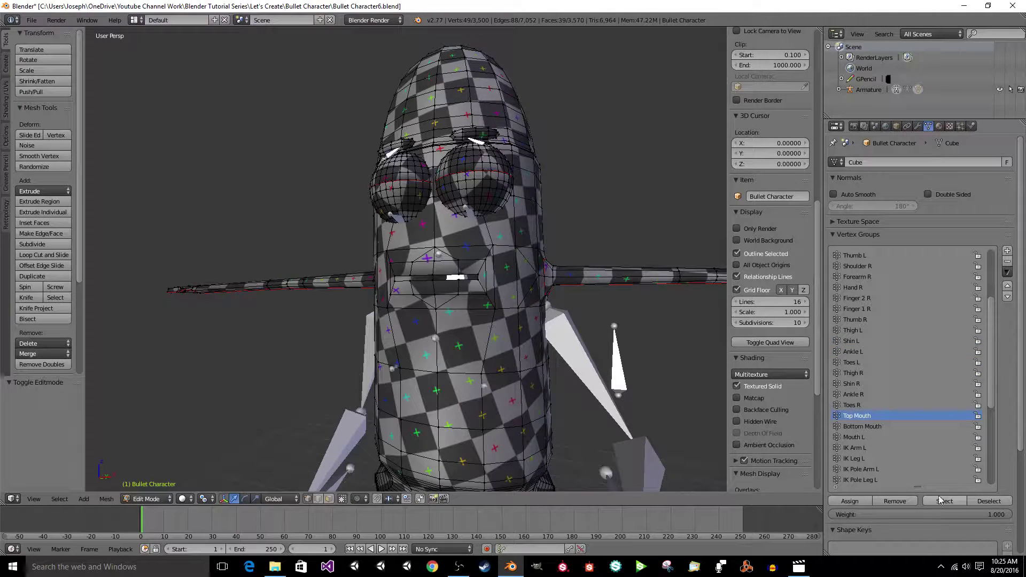
key("a")
key("a")
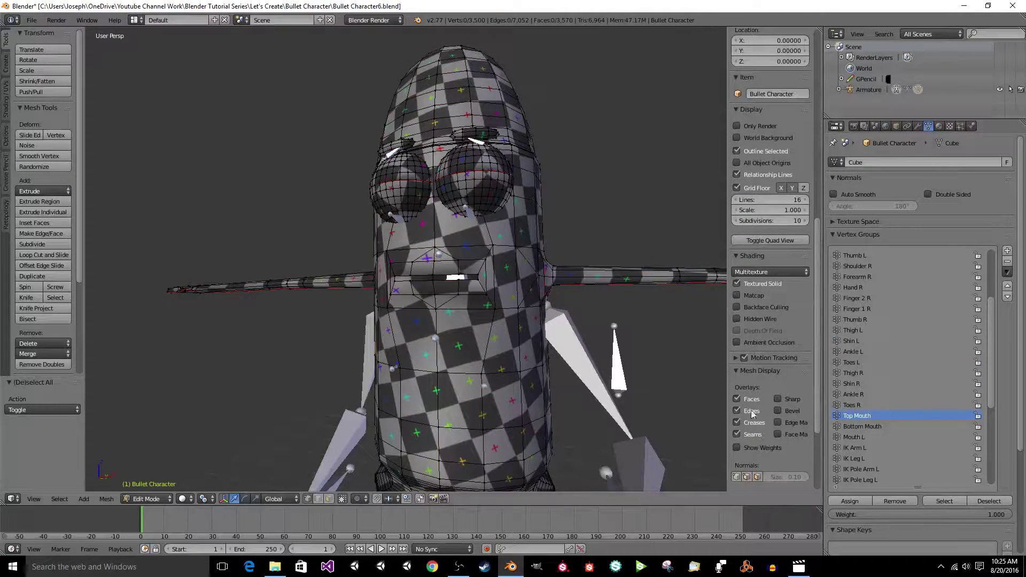
left_click(944, 502)
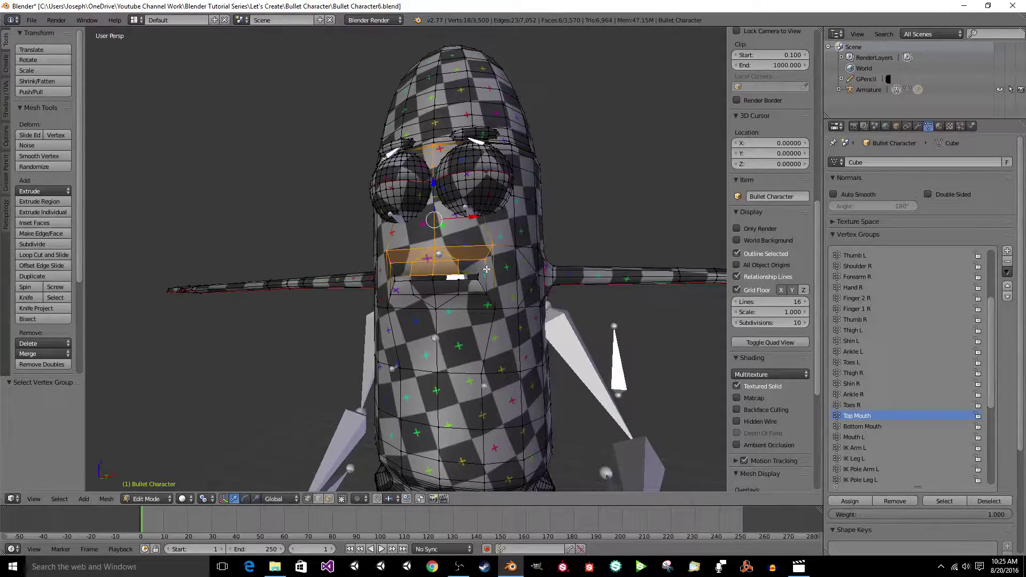
Deselect the upper lip vertices in wireframe and remove the remaining stray vertices between the eyes from the Top Mouth group.
scroll(486, 269, "up", 5)
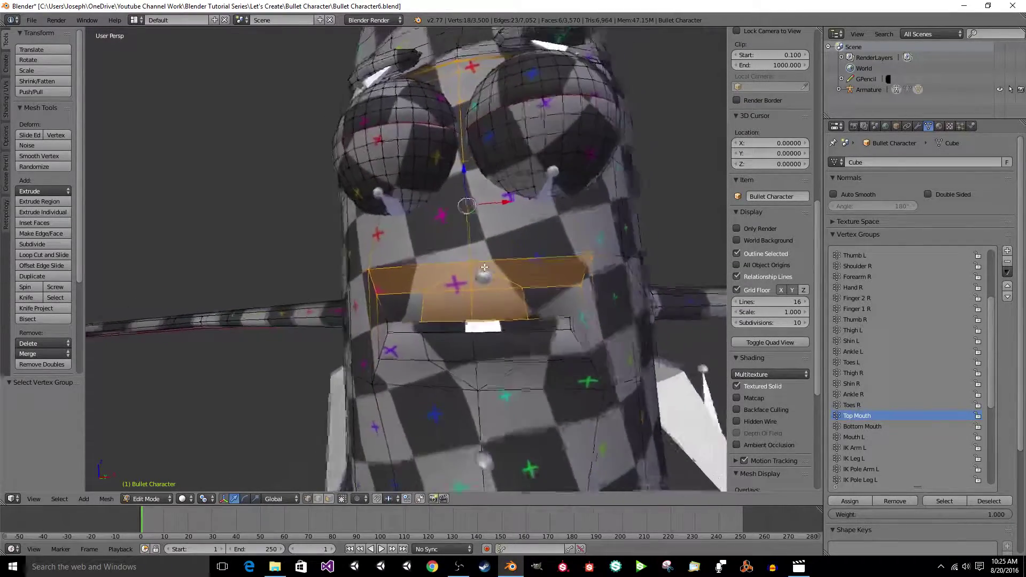
scroll(485, 267, "down", 4)
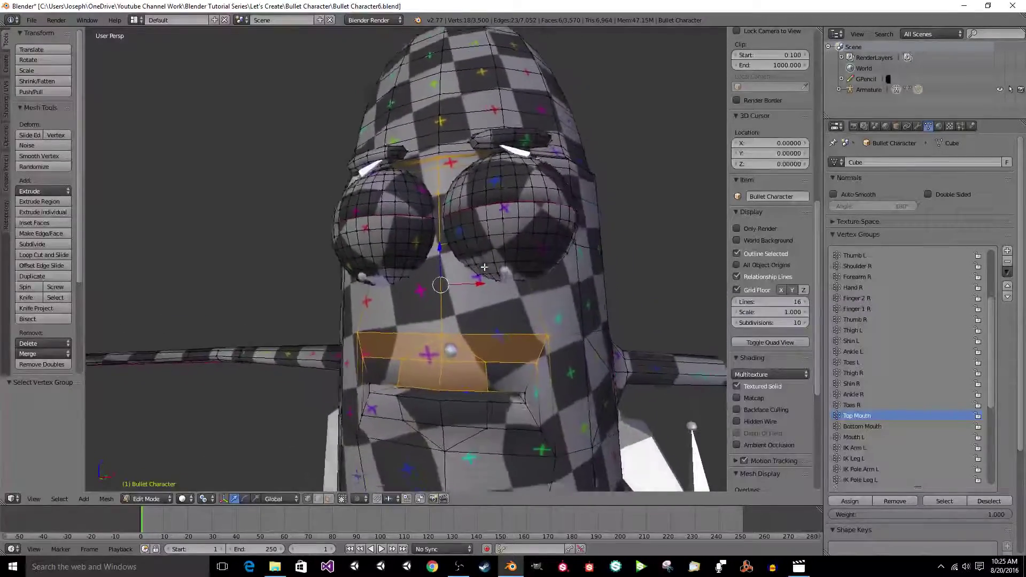
middle_click_drag(484, 267, 488, 305)
key("z")
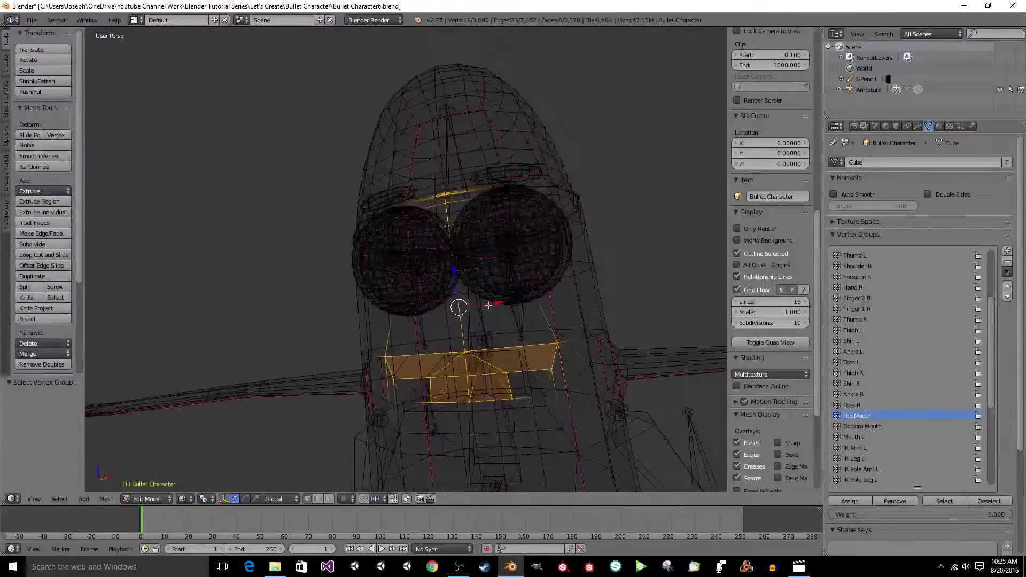
key("c")
mouse_move(544, 352)
middle_mouse_down()
mouse_move(465, 378)
mouse_move(401, 366)
middle_mouse_up()
right_click(398, 372)
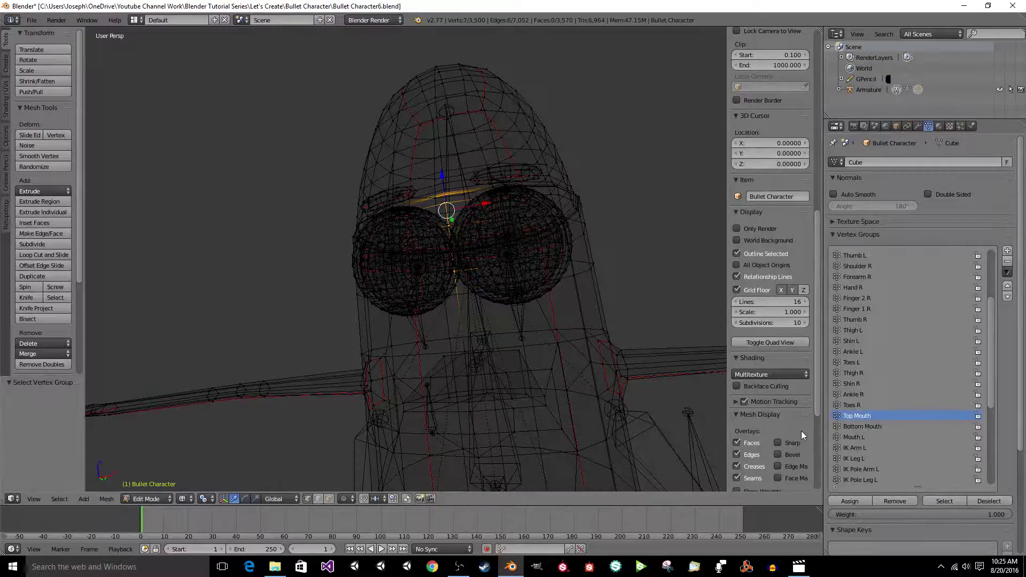
key("a")
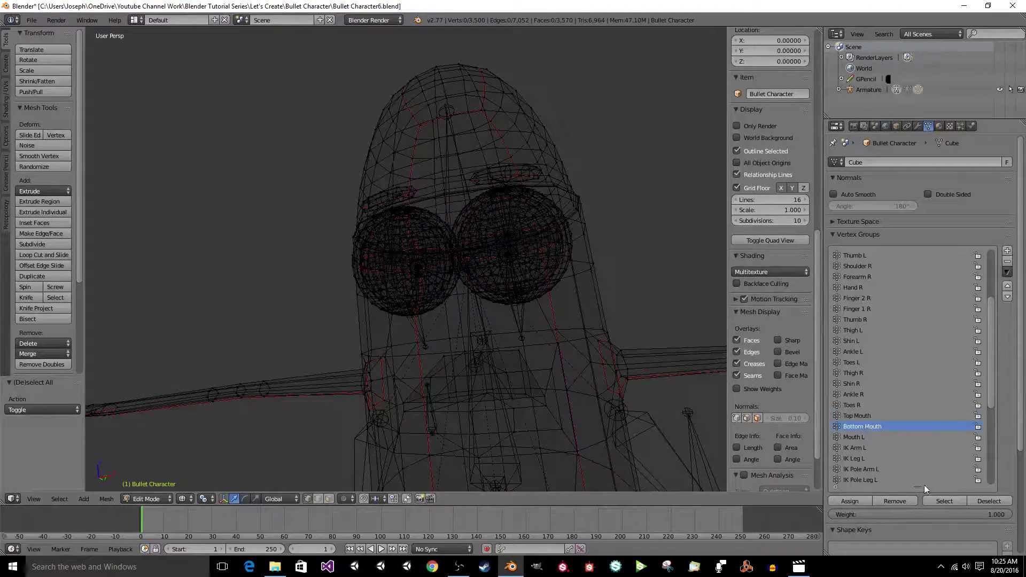
Select only the vertices belonging to the Bottom Mouth vertex group.
left_click(945, 501)
key("a")
key("a")
key("a")
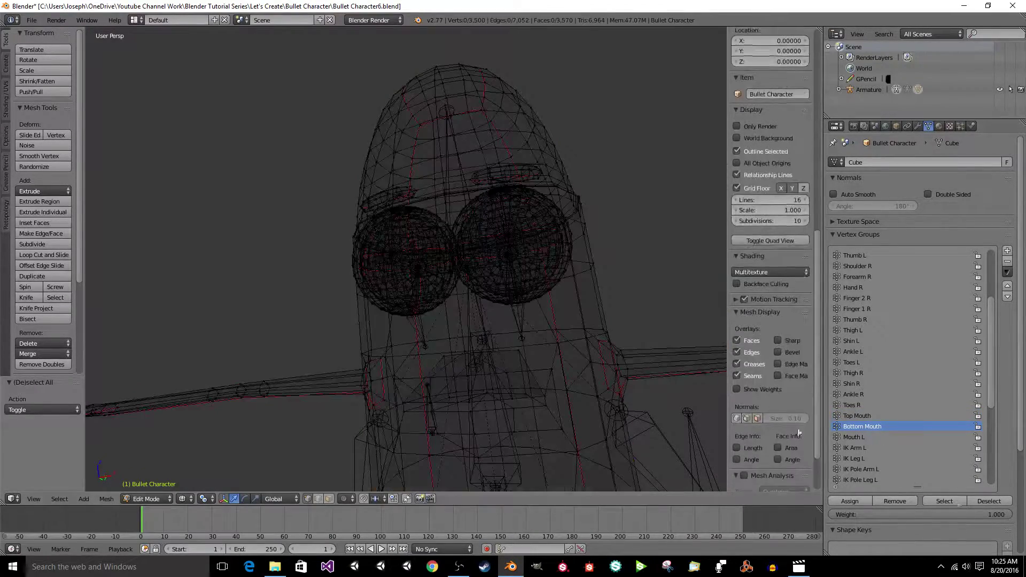
left_click(944, 501)
Deselect the lower lip vertices and remove the remaining stray body vertices below the mouth from the Bottom Mouth group.
middle_click_drag(565, 375, 565, 376)
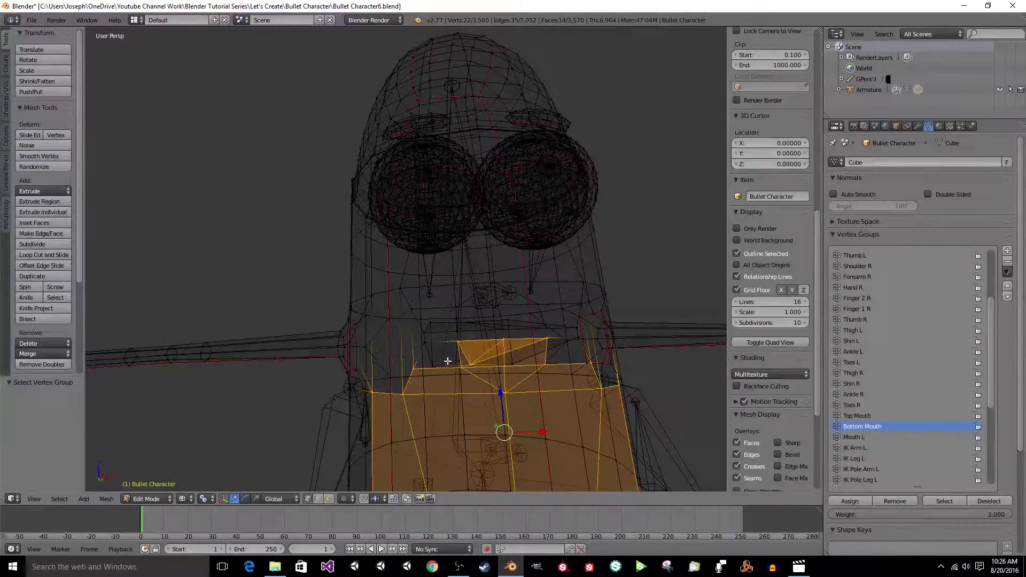
key("c")
middle_click_drag(428, 355, 584, 353)
right_click(585, 353)
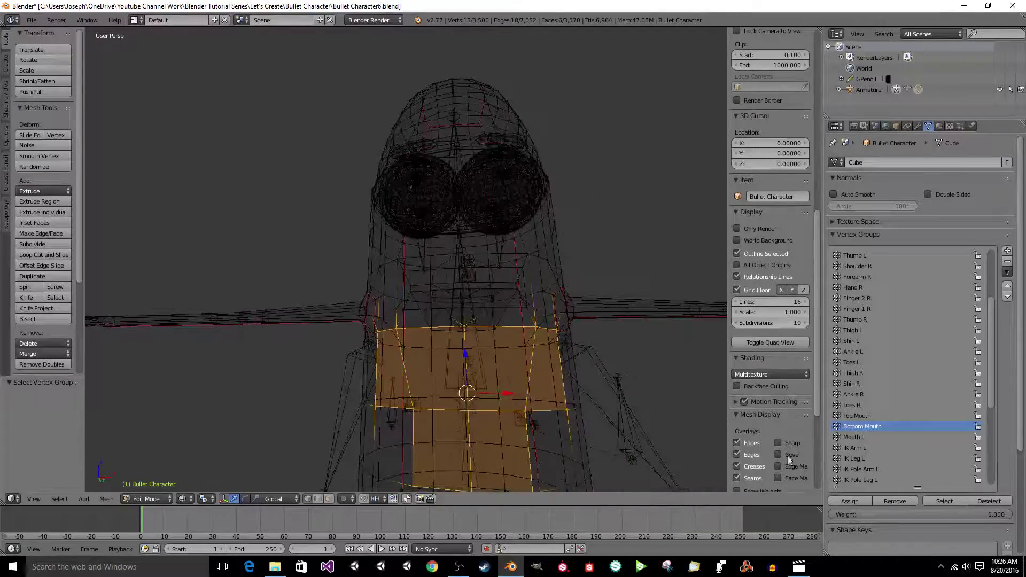
key("a")
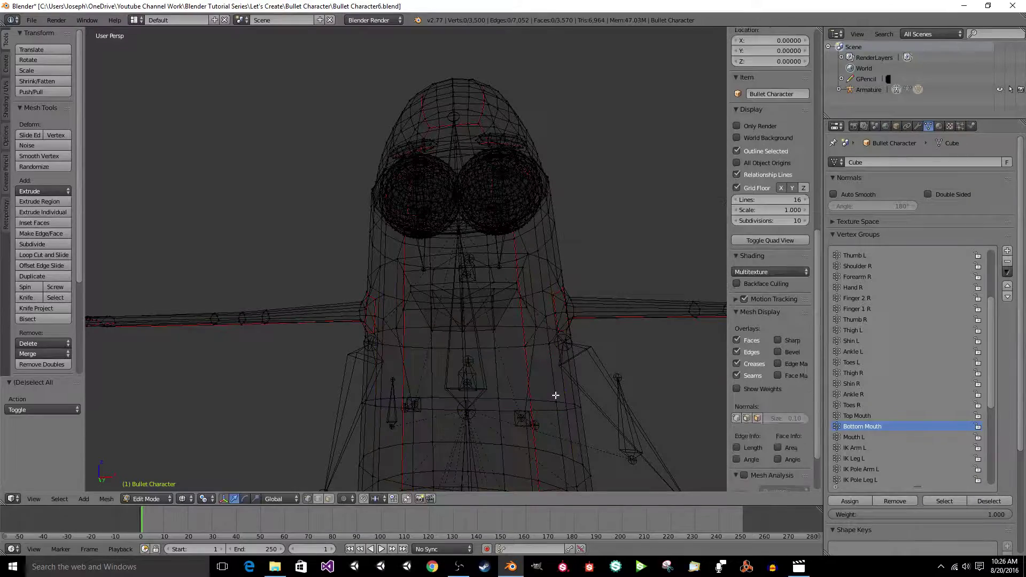
Move the Mouth R vertex group up the list so it sits directly below Mouth L.
middle_click_drag(556, 396, 604, 389)
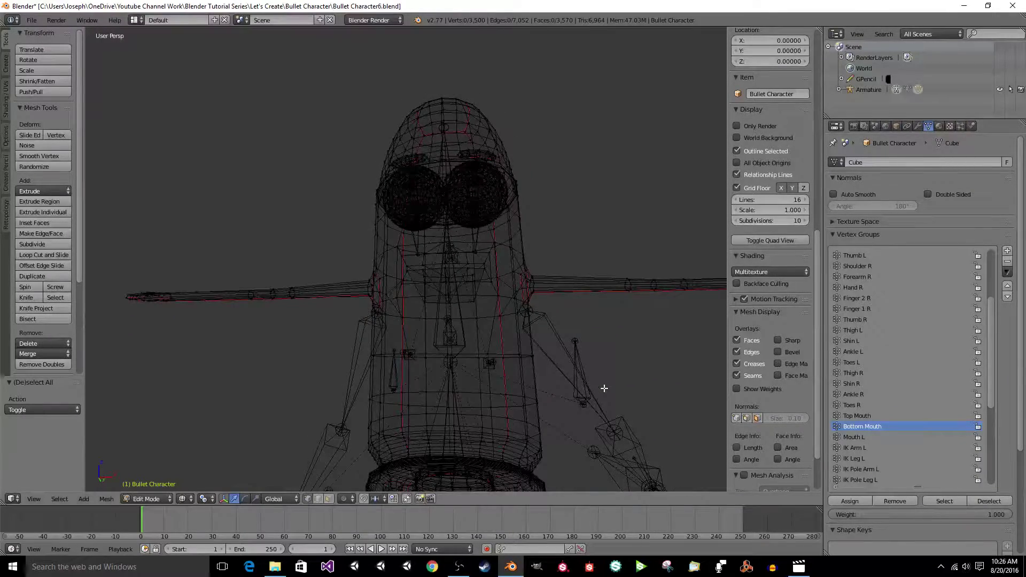
key("a")
key("a")
scroll(606, 388, "up", 3)
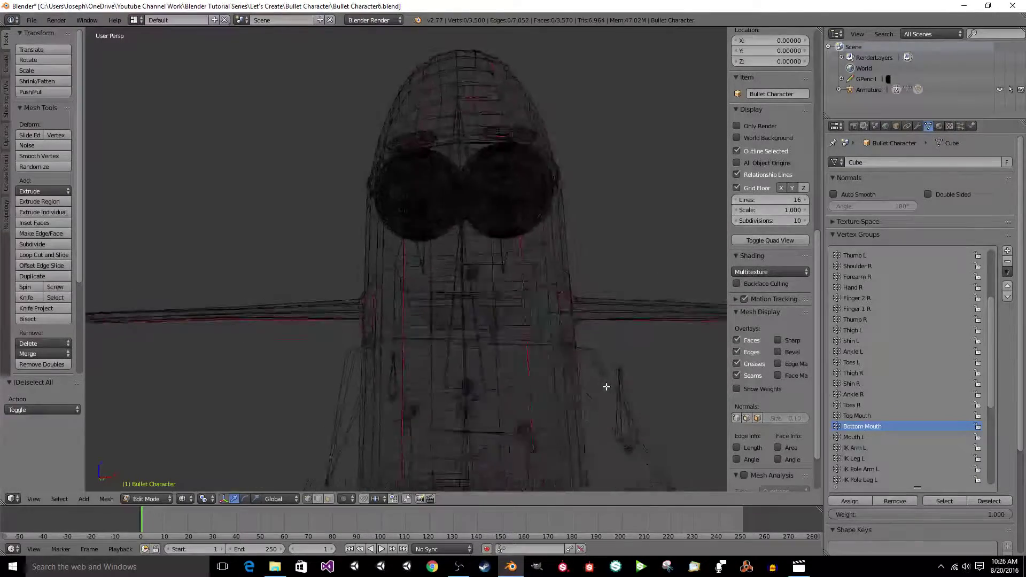
left_click(863, 438)
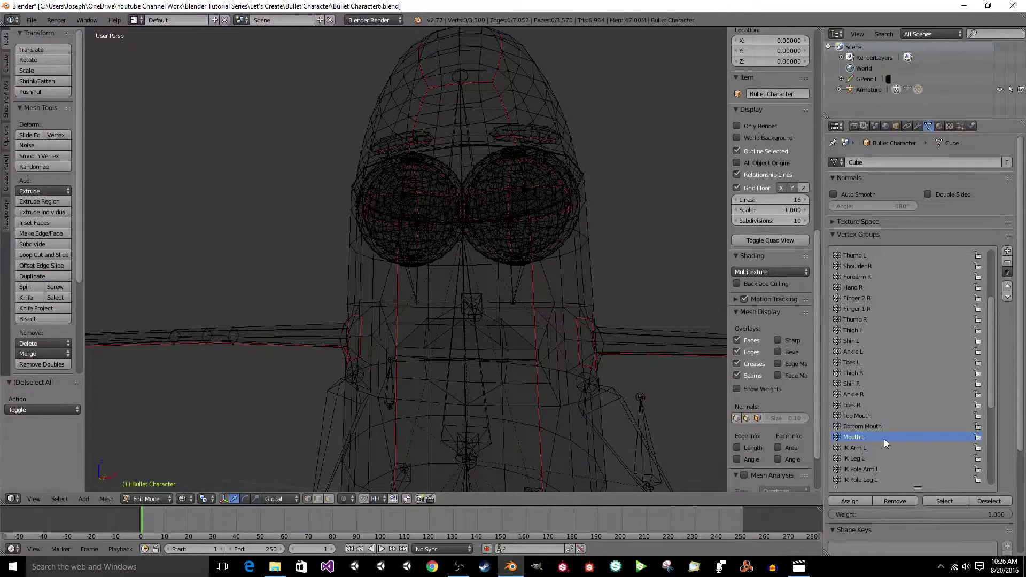
scroll(884, 442, "down", 3)
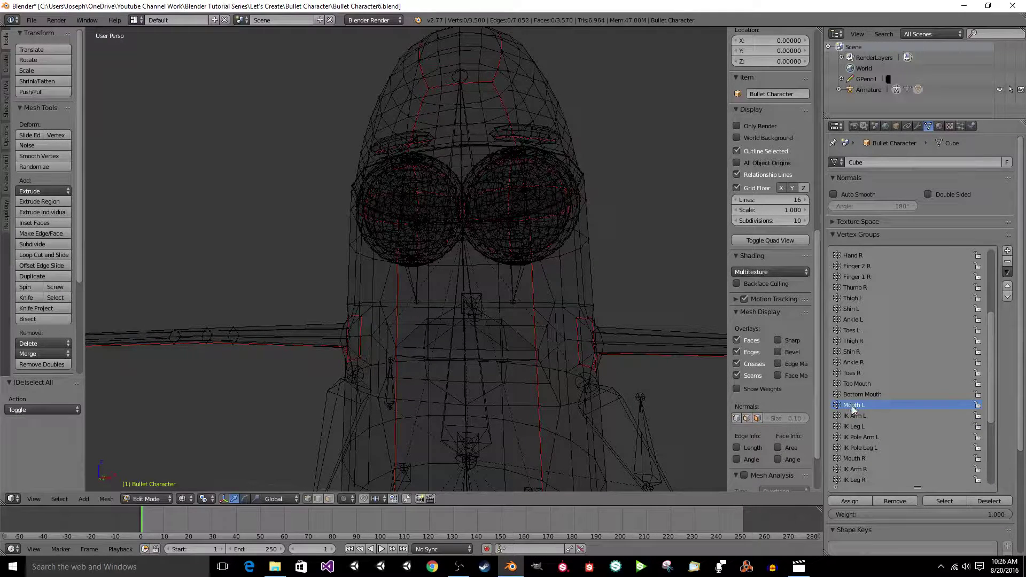
left_click(864, 459)
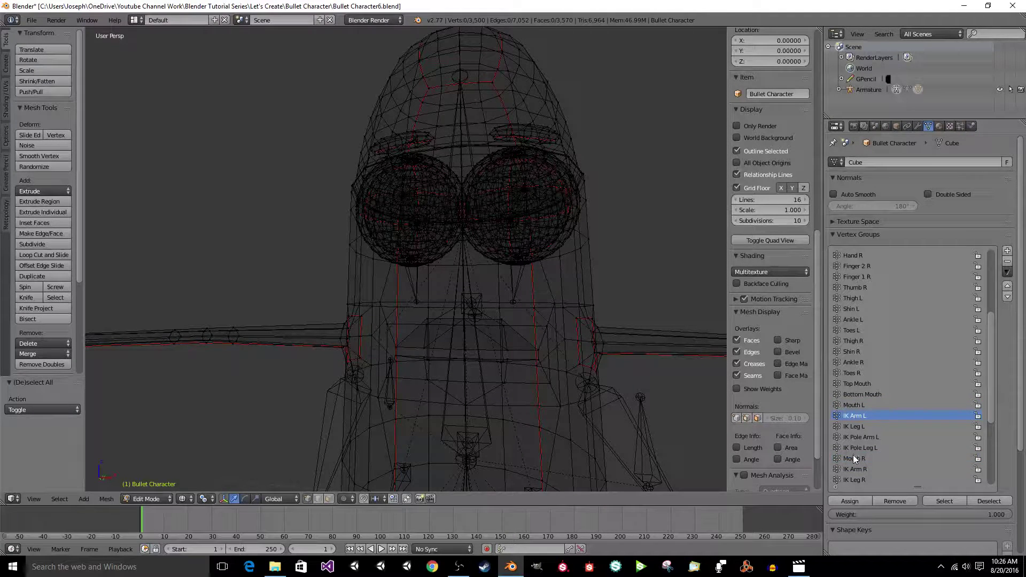
left_click(1010, 291)
left_click(1009, 291)
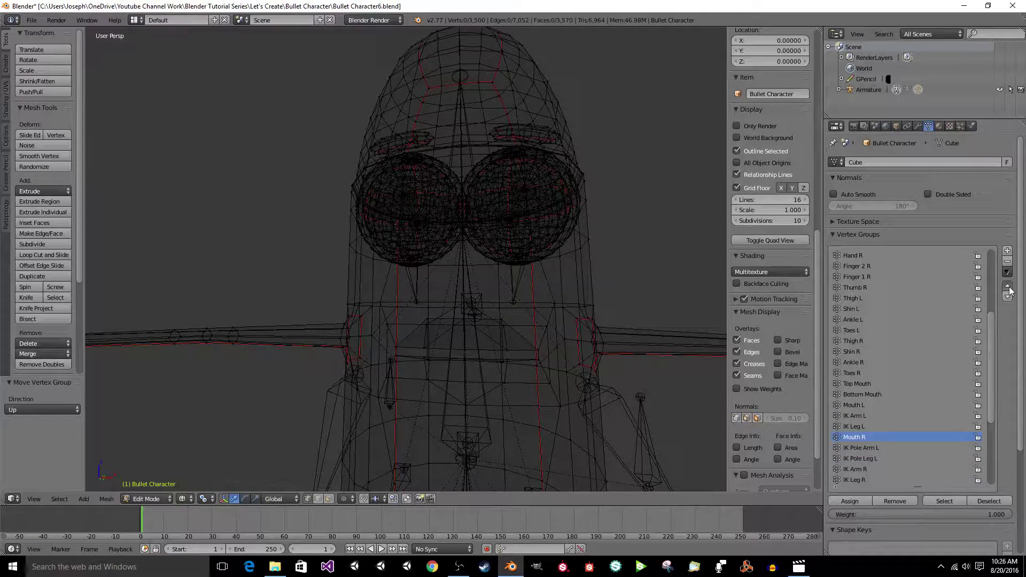
left_click(1009, 290)
left_click(1010, 290)
Select only the vertices belonging to the Mouth L vertex group.
left_click(879, 405)
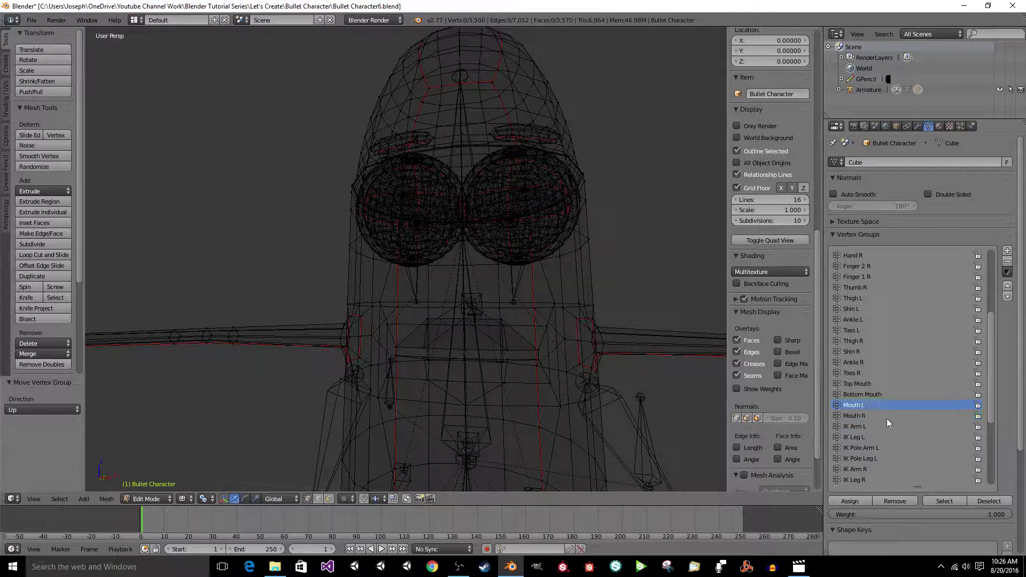
key("a")
key("a")
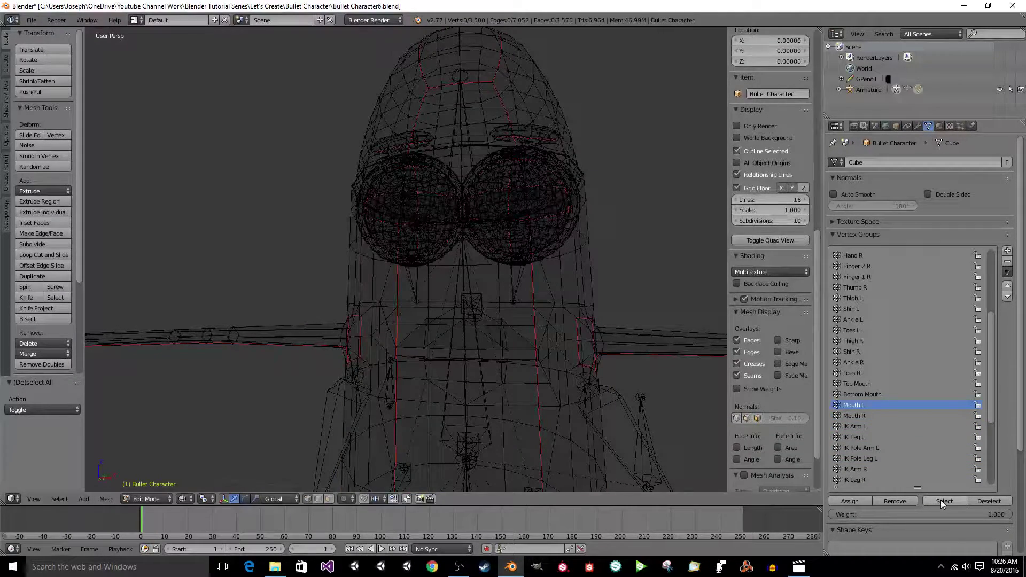
left_click(944, 501)
Deselect the mouth vertices and remove the remaining stray head and body vertices from the Mouth L group.
middle_click_drag(567, 330, 566, 329)
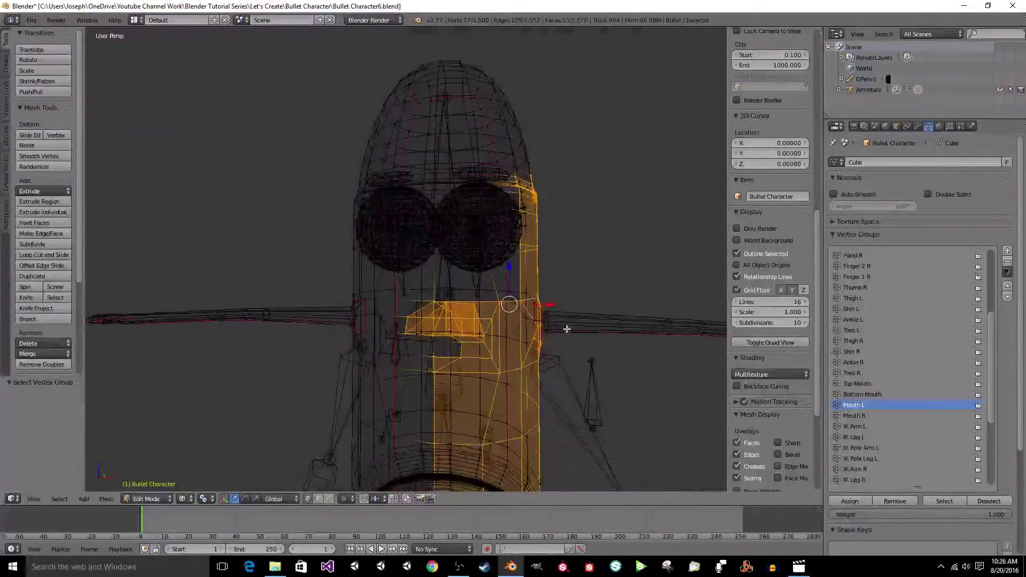
middle_click_drag(455, 312, 455, 312)
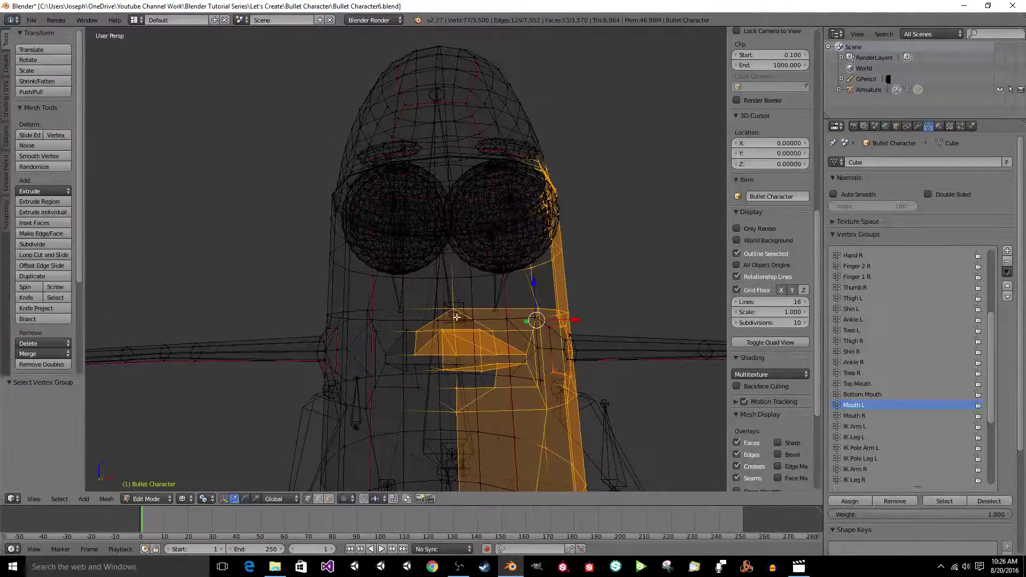
key("c")
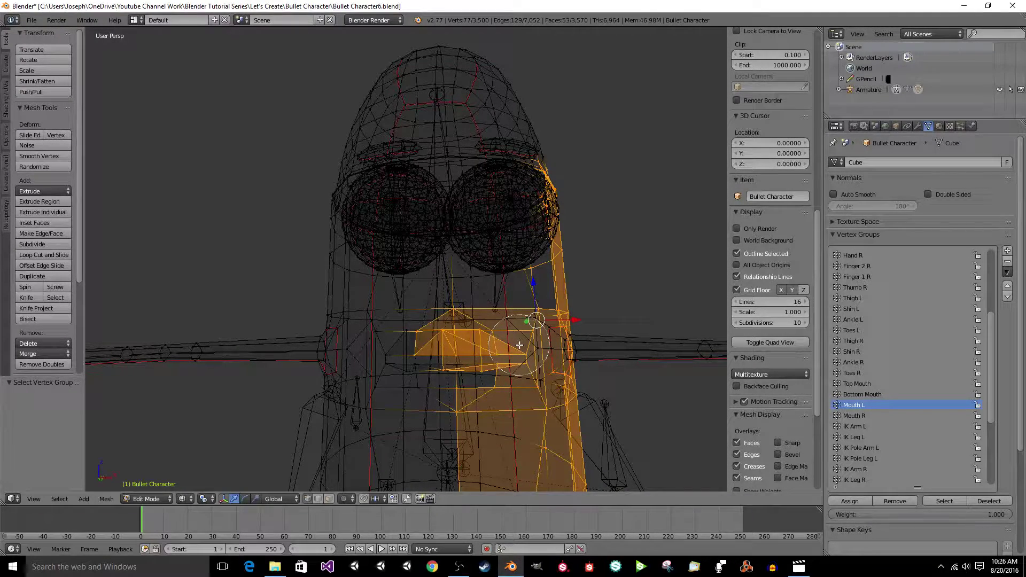
mouse_move(519, 345)
middle_mouse_down()
mouse_move(435, 335)
mouse_move(435, 367)
mouse_move(497, 375)
mouse_move(506, 367)
mouse_move(390, 342)
mouse_move(432, 347)
mouse_move(433, 326)
mouse_move(425, 404)
mouse_move(431, 378)
mouse_move(471, 345)
mouse_move(489, 361)
middle_mouse_up()
key("Escape")
key("c")
key("Escape")
key("ctrl+z")
key("ctrl+s")
left_click(431, 377)
left_click(895, 502)
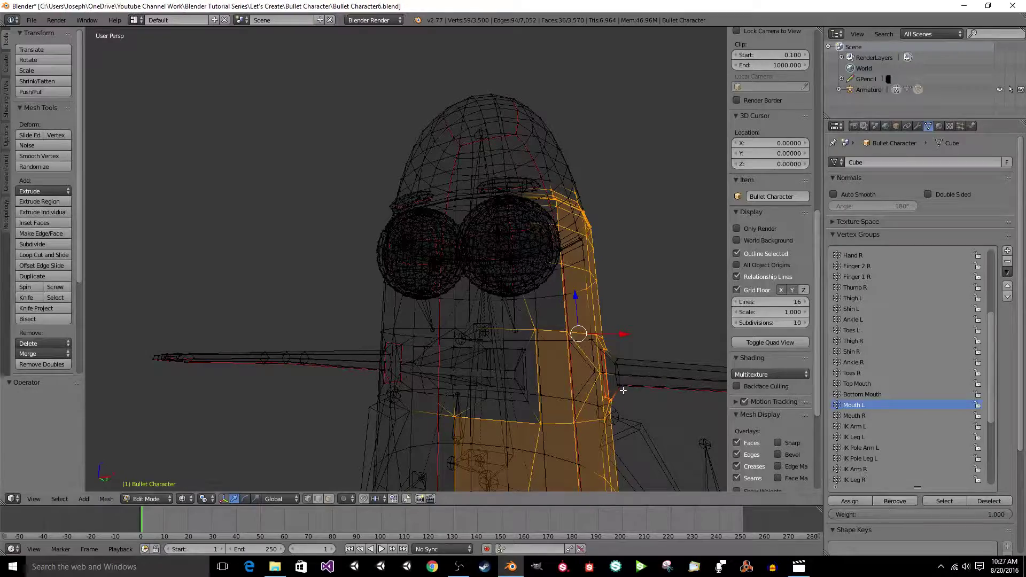
middle_click_drag(623, 390, 574, 377)
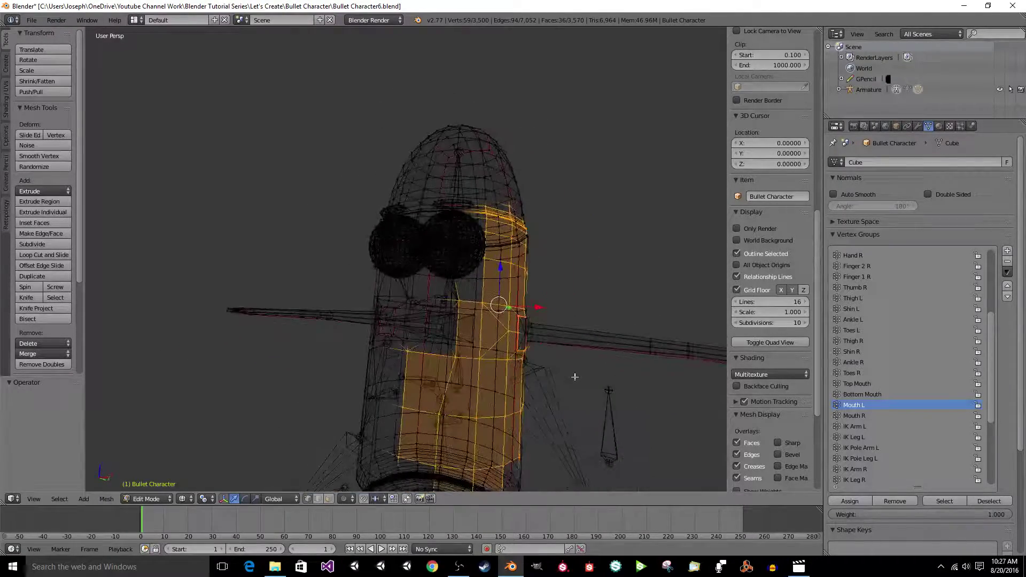
key("a")
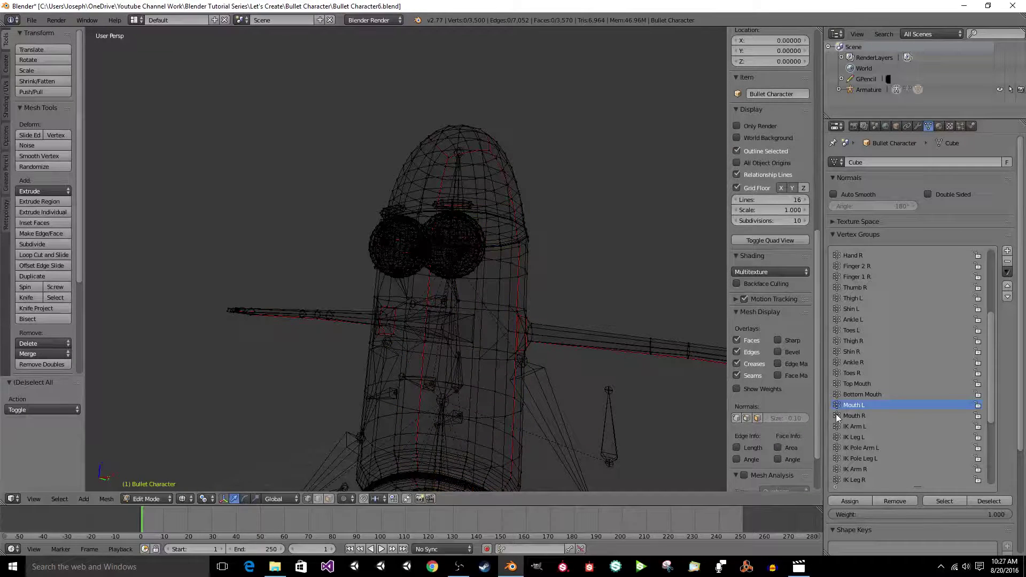
left_click(760, 311)
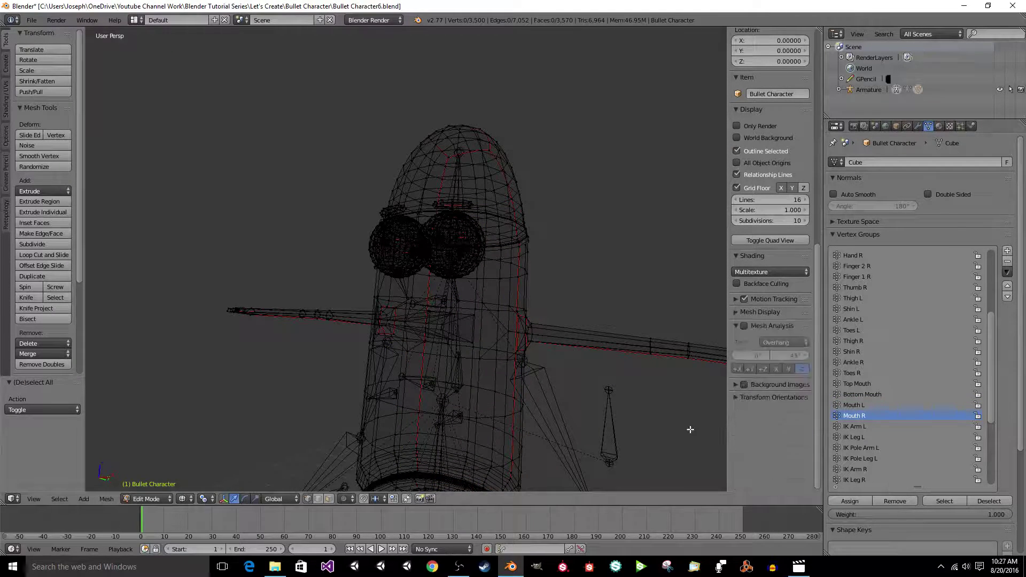
left_click(776, 396)
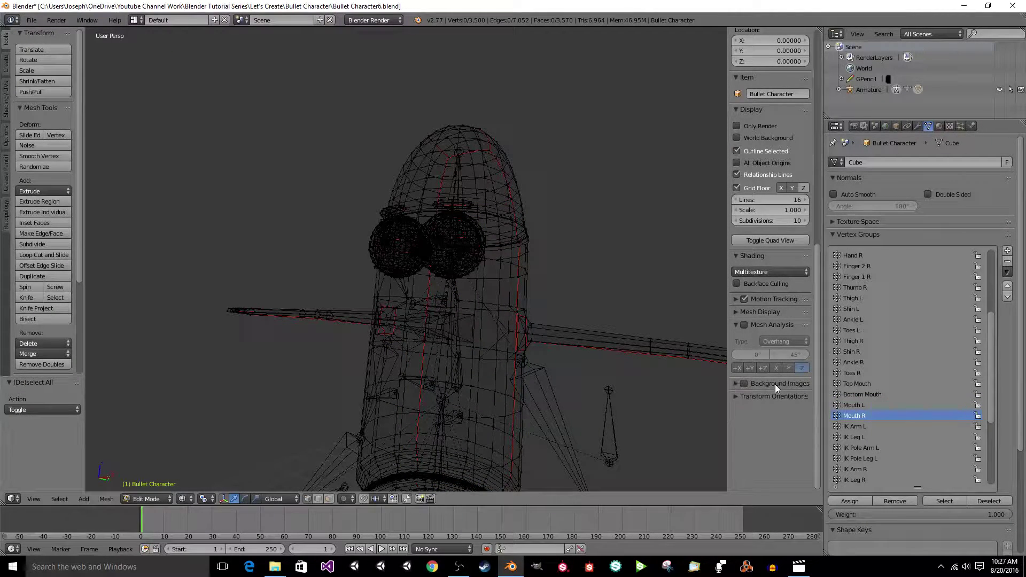
left_click(754, 311)
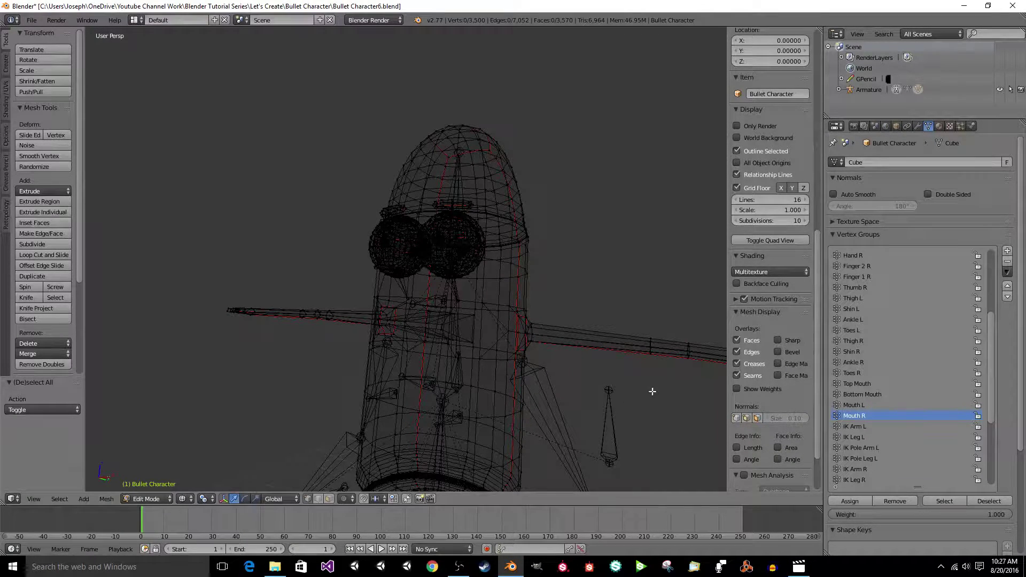
Enlarge the 3D viewport by hiding both of its side shelves and the timeline, and save the file.
key("a")
key("a")
key("n")
key("t")
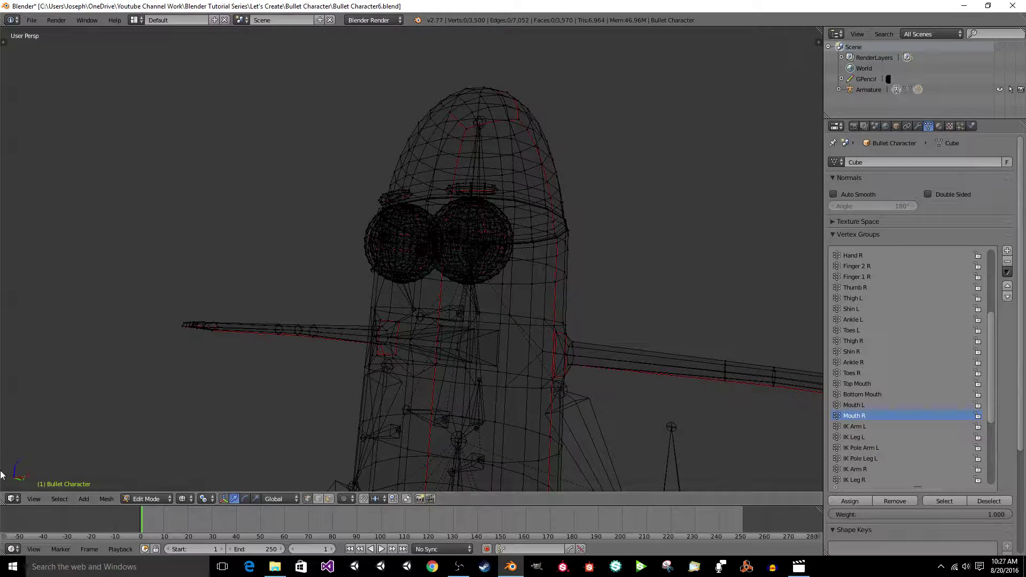
left_click_drag(7, 504, 8, 540)
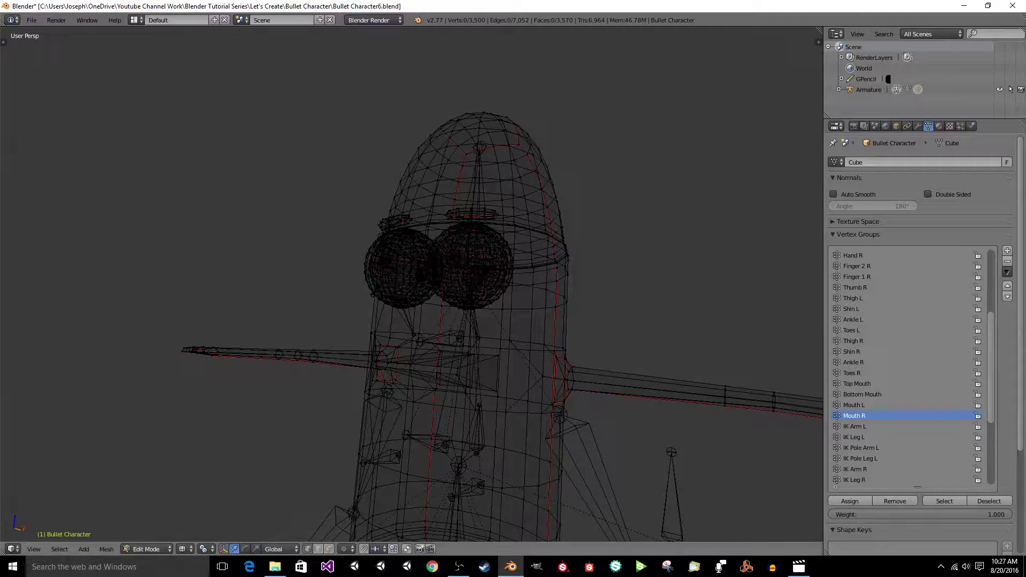
key("ctrl+s")
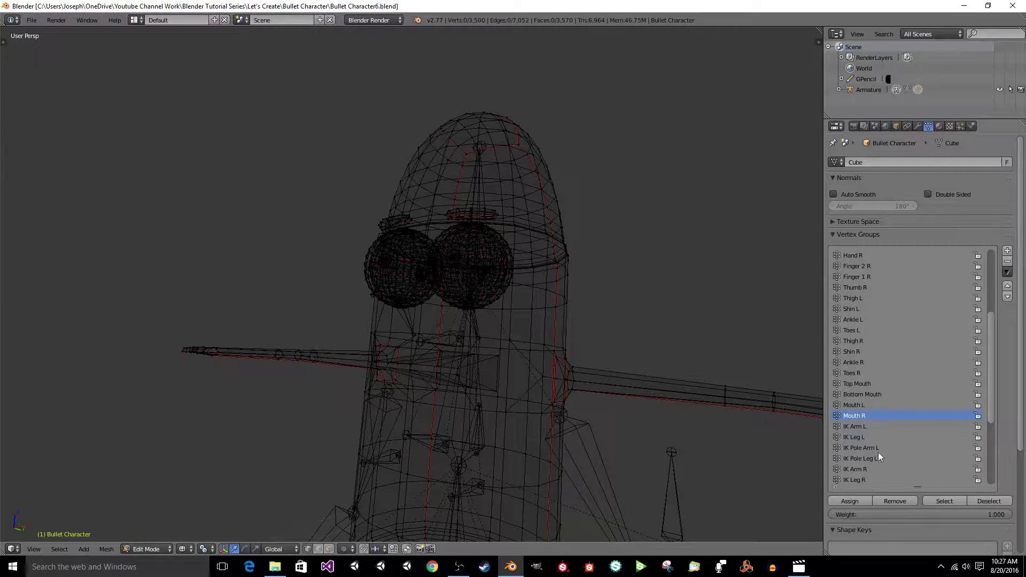
Select only the vertices belonging to the Mouth R vertex group.
key("a")
key("a")
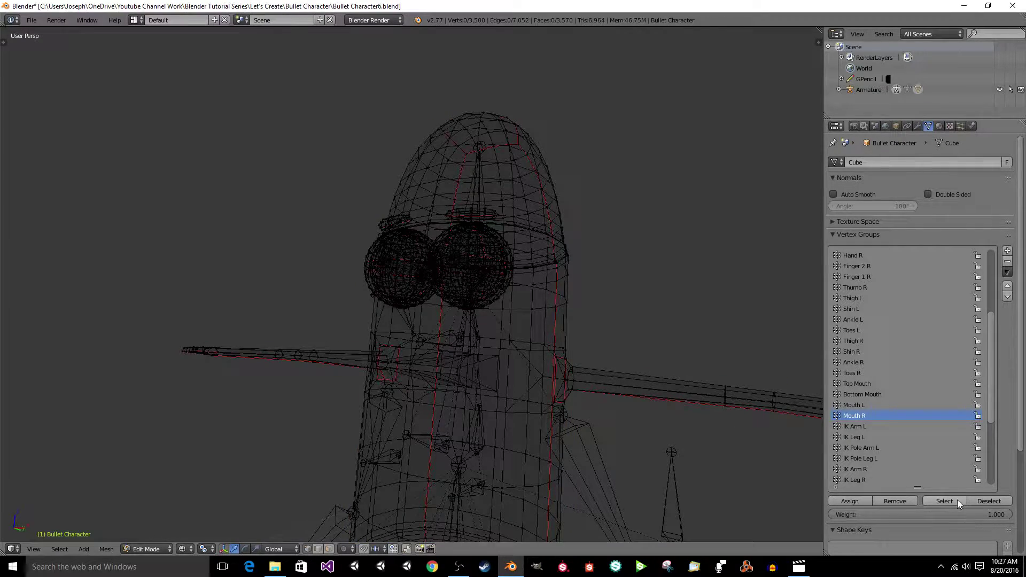
left_click(944, 501)
Deselect the mouth vertices, remove the remaining stray vertices from the Mouth R group and save the file.
scroll(556, 401, "up", 5)
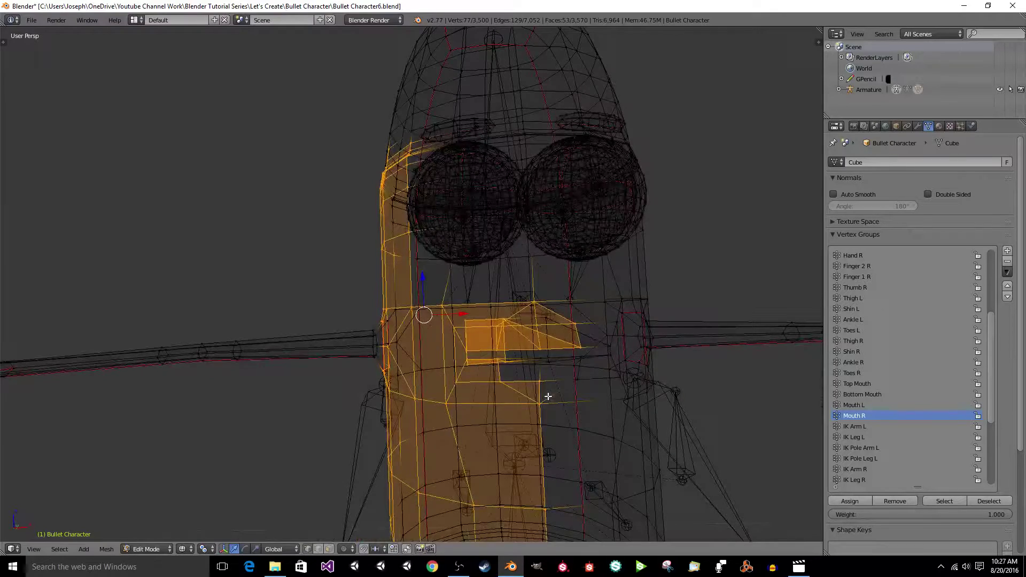
key("c")
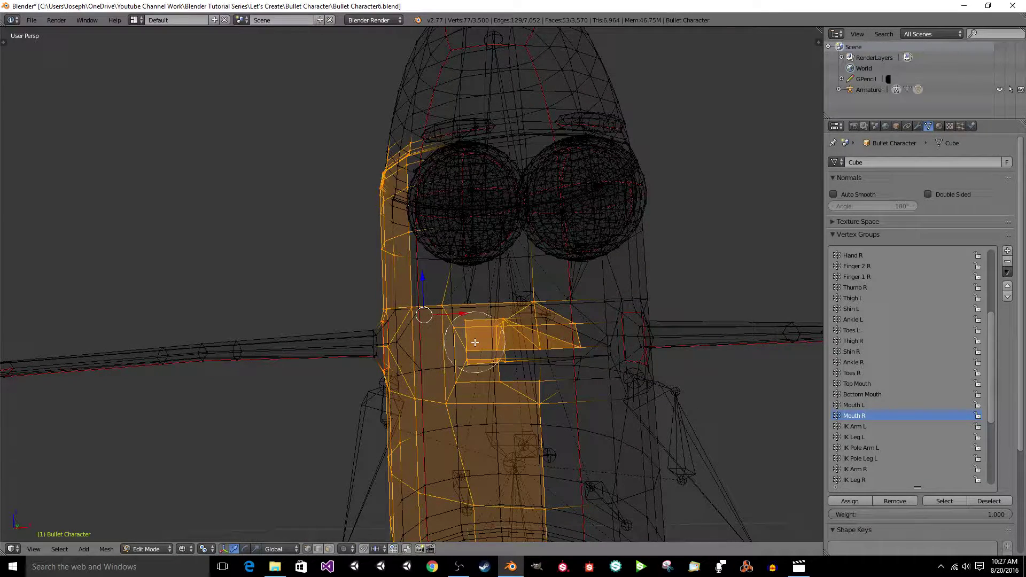
mouse_move(481, 337)
middle_mouse_down()
mouse_move(465, 318)
mouse_move(466, 374)
mouse_move(502, 396)
mouse_move(518, 348)
mouse_move(548, 323)
mouse_move(566, 355)
middle_mouse_up()
right_click(565, 355)
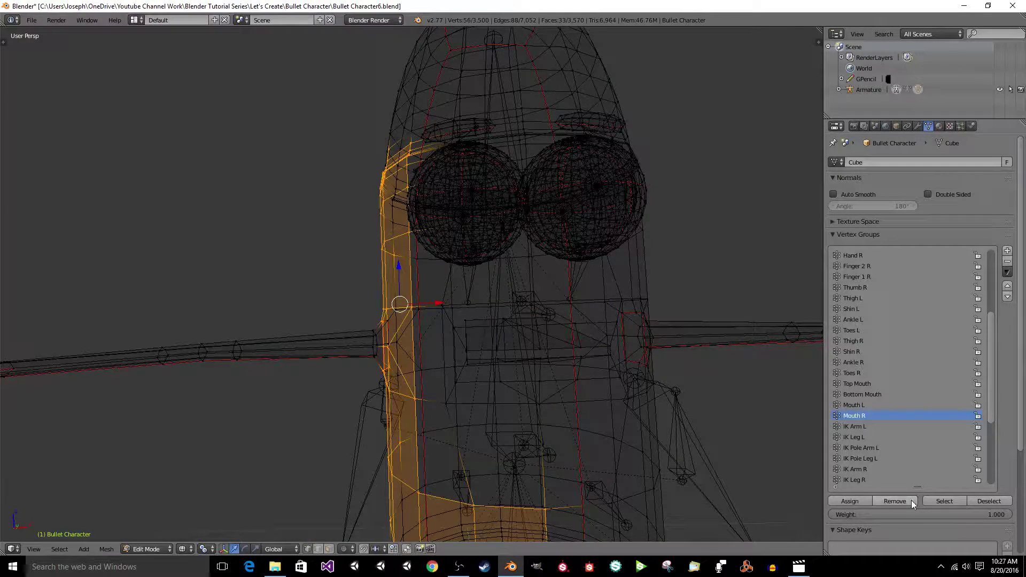
key("a")
key("ctrl+s")
left_click(604, 363)
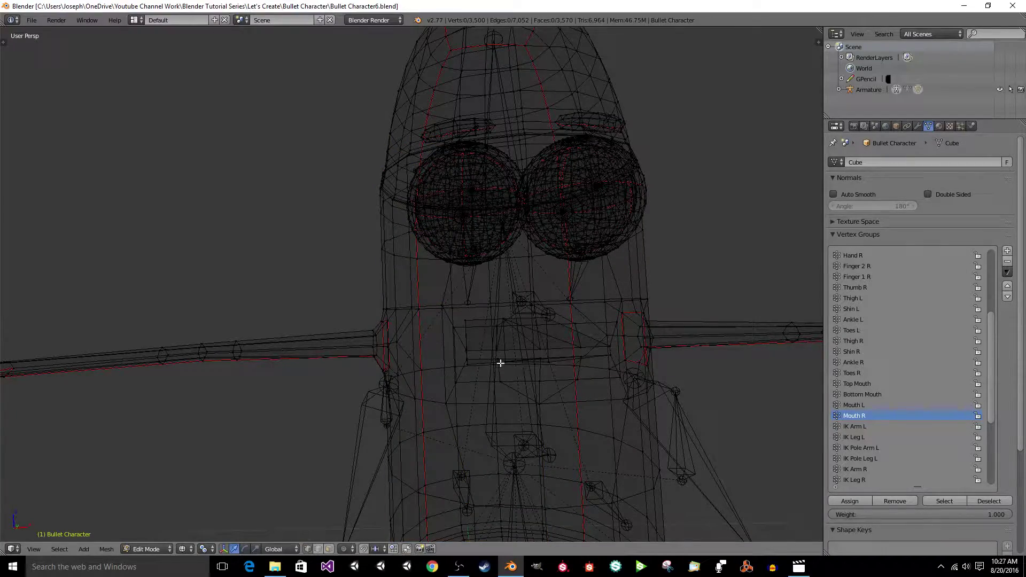
Return the Bullet Character to Object Mode and display it in solid shading with the mouth in close view.
key("Tab")
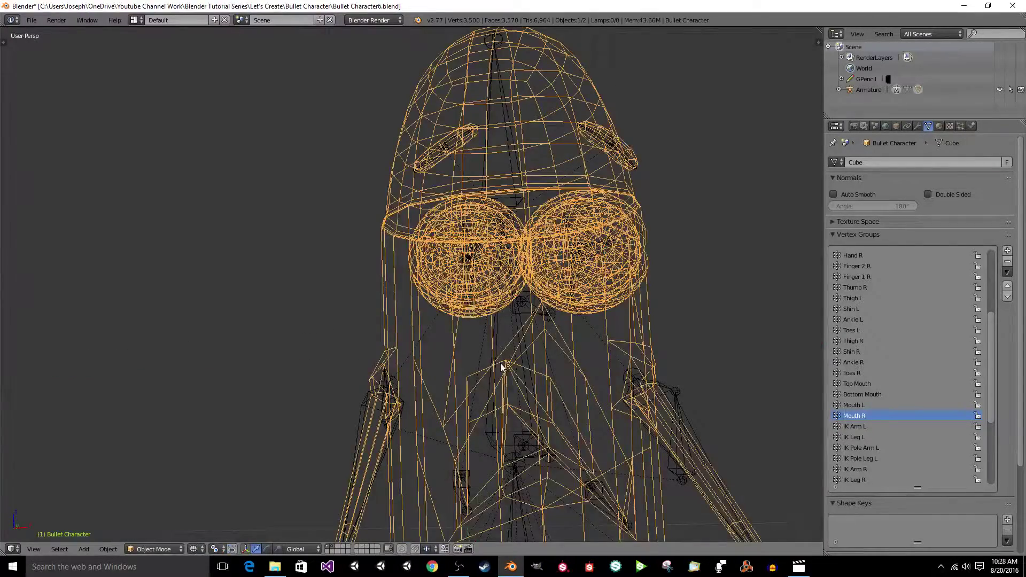
scroll(501, 367, "down", 5)
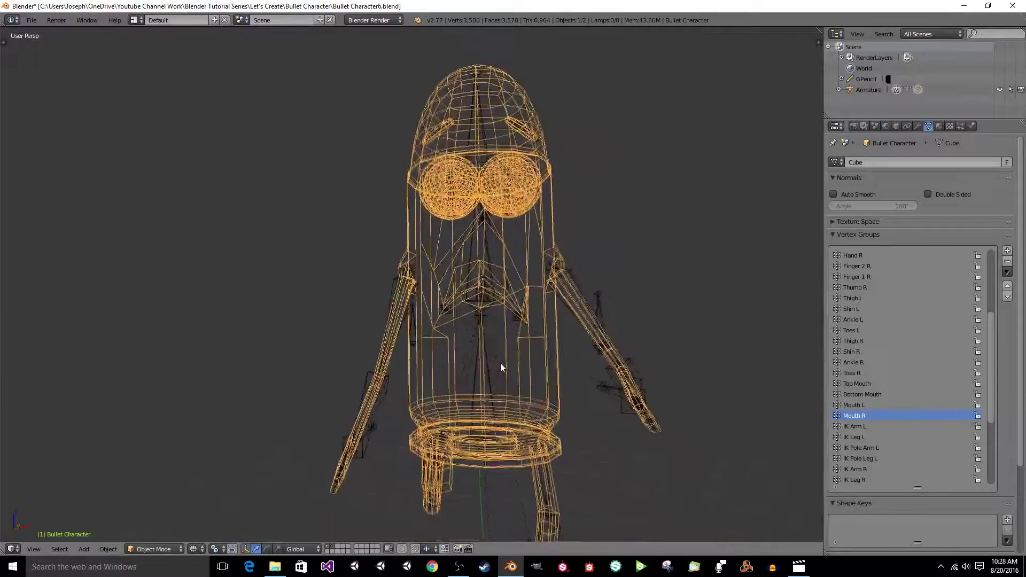
scroll(501, 367, "down", 1)
key("z")
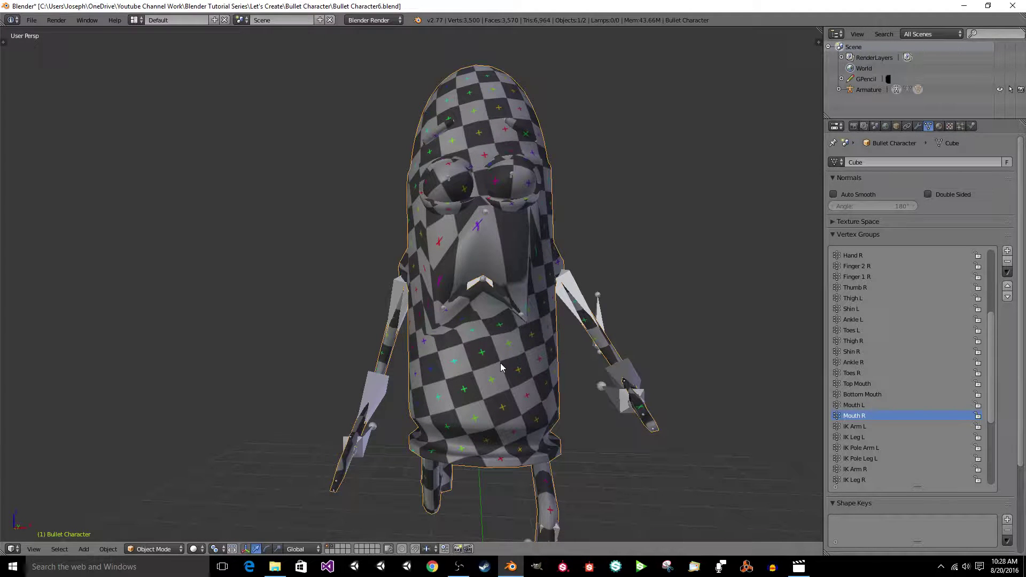
scroll(501, 366, "up", 5)
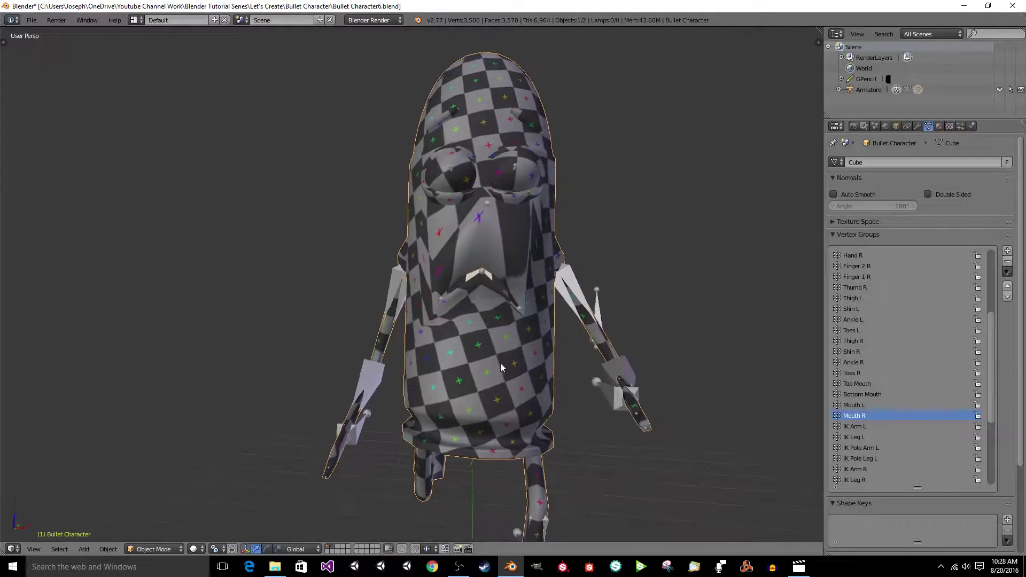
middle_click_drag(504, 329, 472, 239)
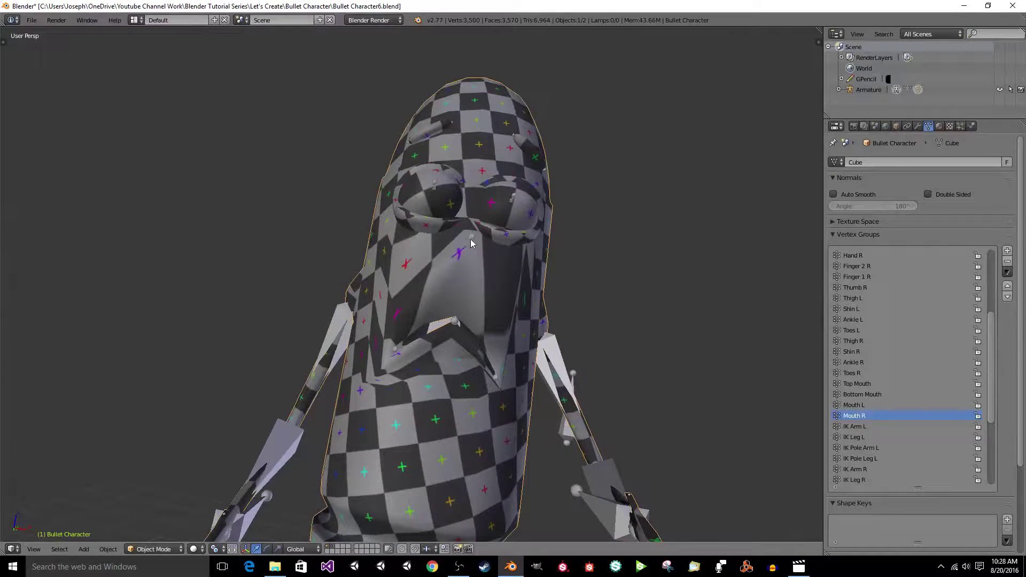
Test the upper lip deformation by moving the Top Mouth bone slightly below the eyes.
right_click(471, 239)
key("g")
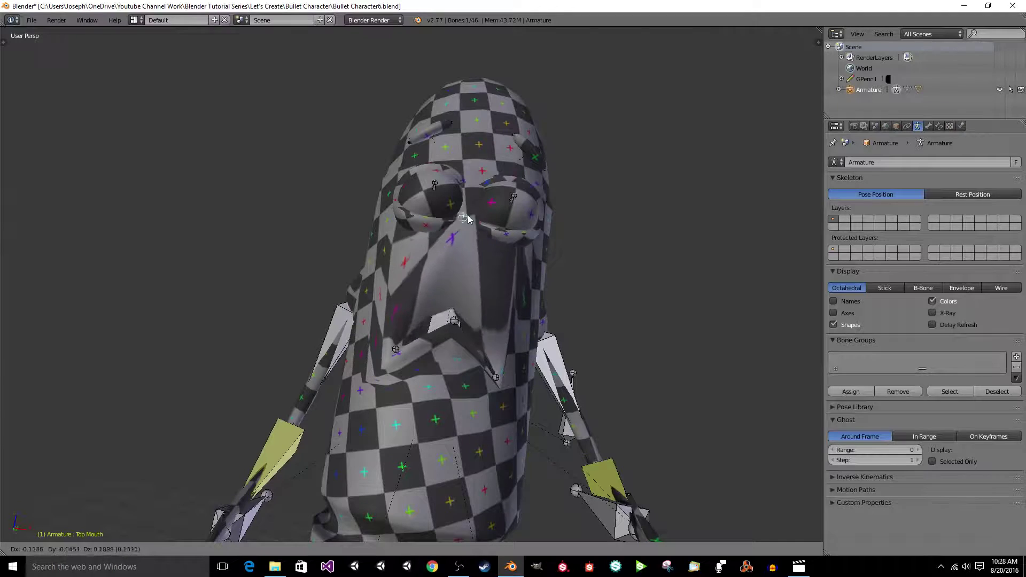
left_click(469, 241)
Clear the location and rotation of all the armature's bones and save the file.
key("a")
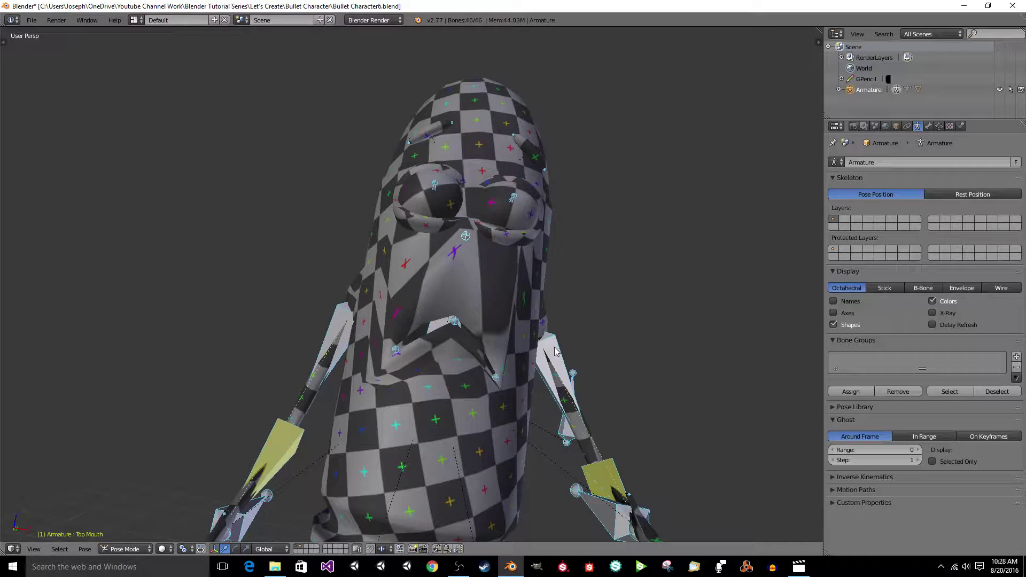
key("alt+g")
key("alt+r")
key("ctrl+s")
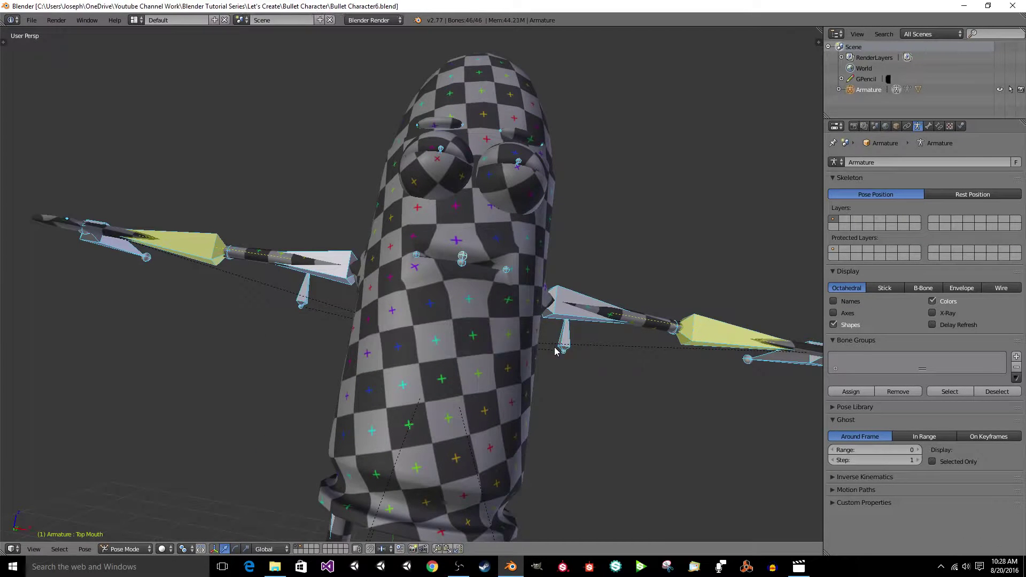
Open the mouth by moving the Top Mouth bone up about 0.39 units towards the eyes.
scroll(554, 343, "up", 6)
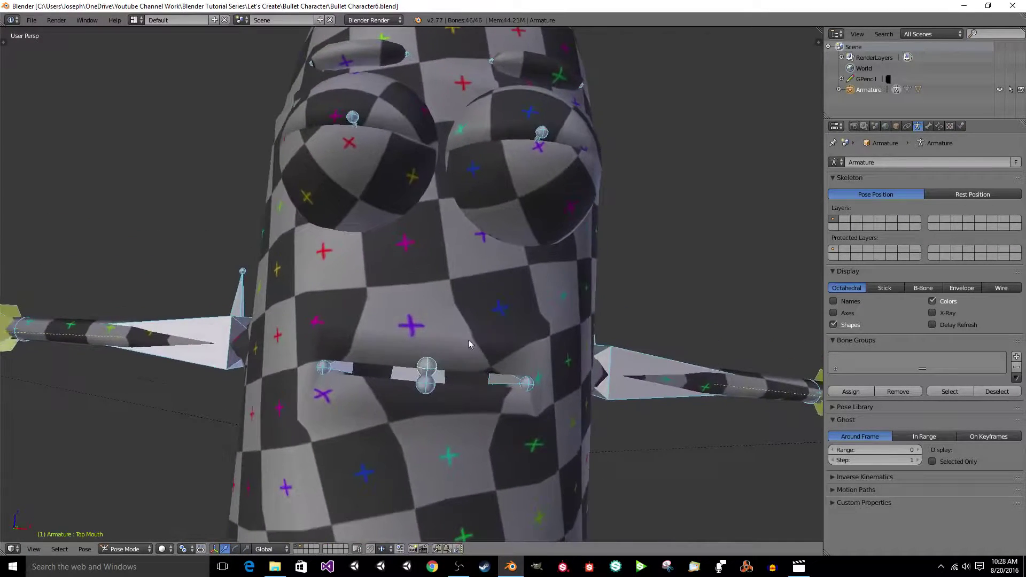
right_click(426, 367)
key("g")
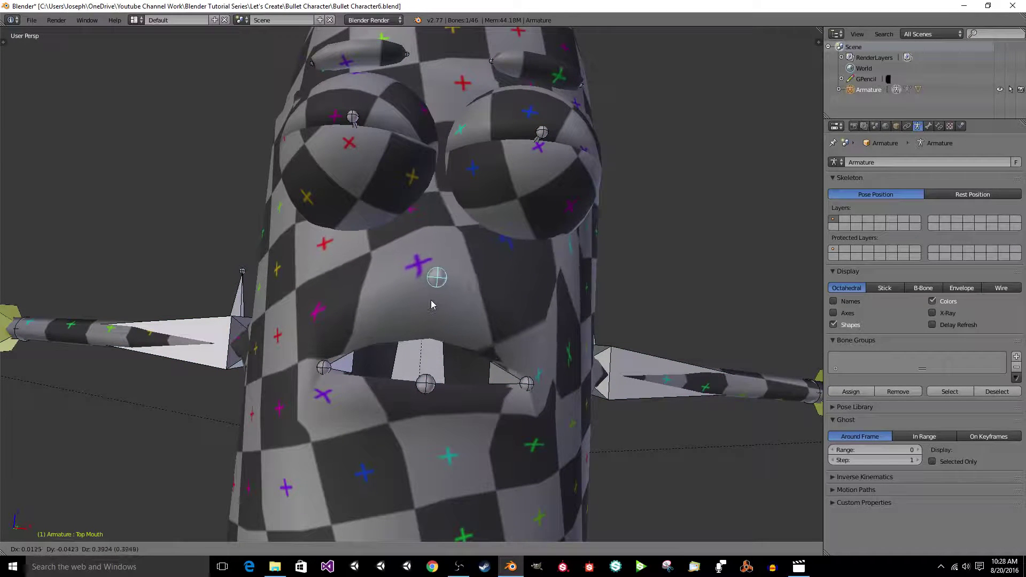
left_click(433, 305)
Select the Bullet Character mesh, switch it to Weight Paint mode and show the brush settings.
right_click(593, 270)
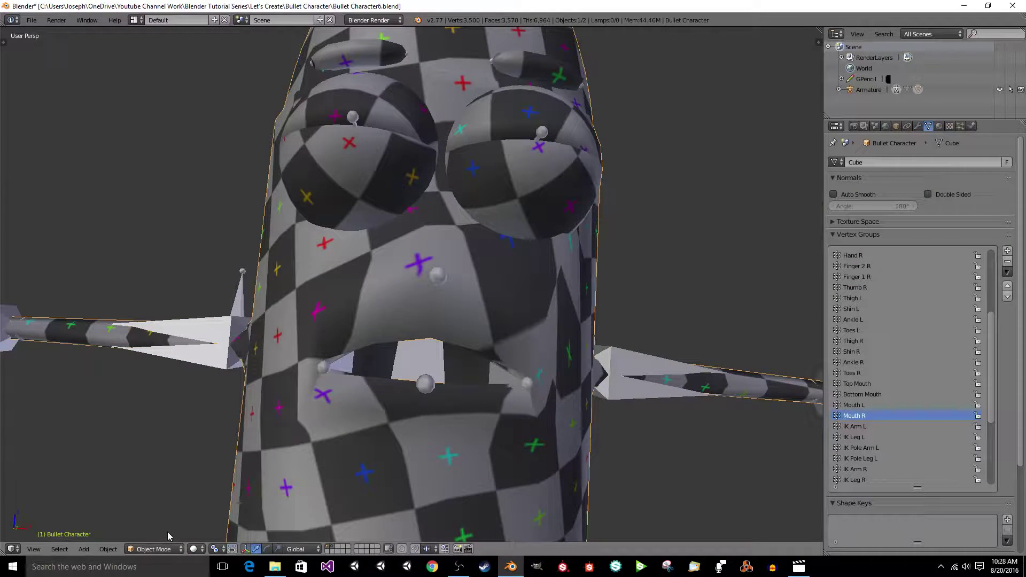
left_click(155, 549)
left_click(168, 494)
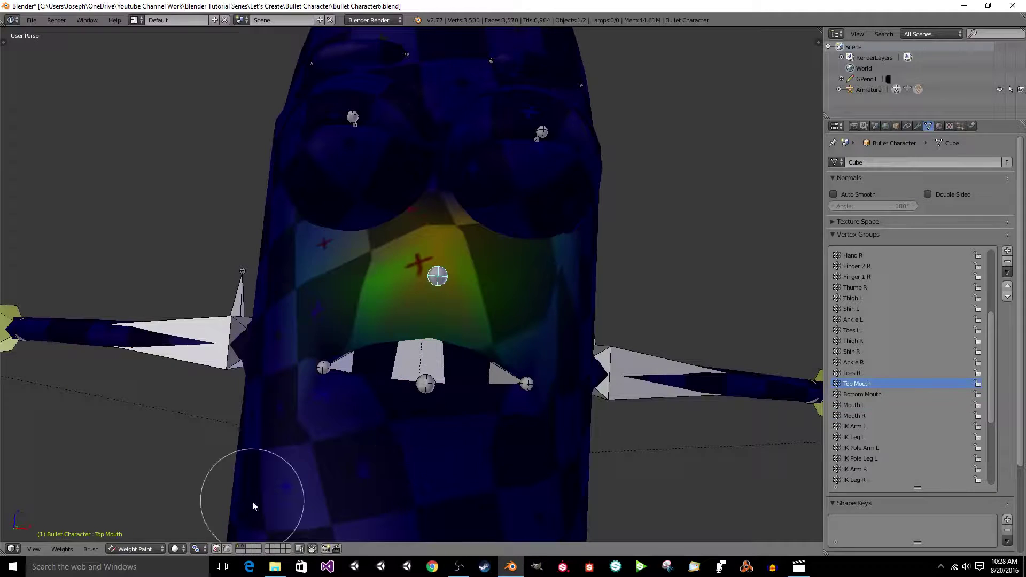
middle_click_drag(361, 390, 360, 390)
key("t")
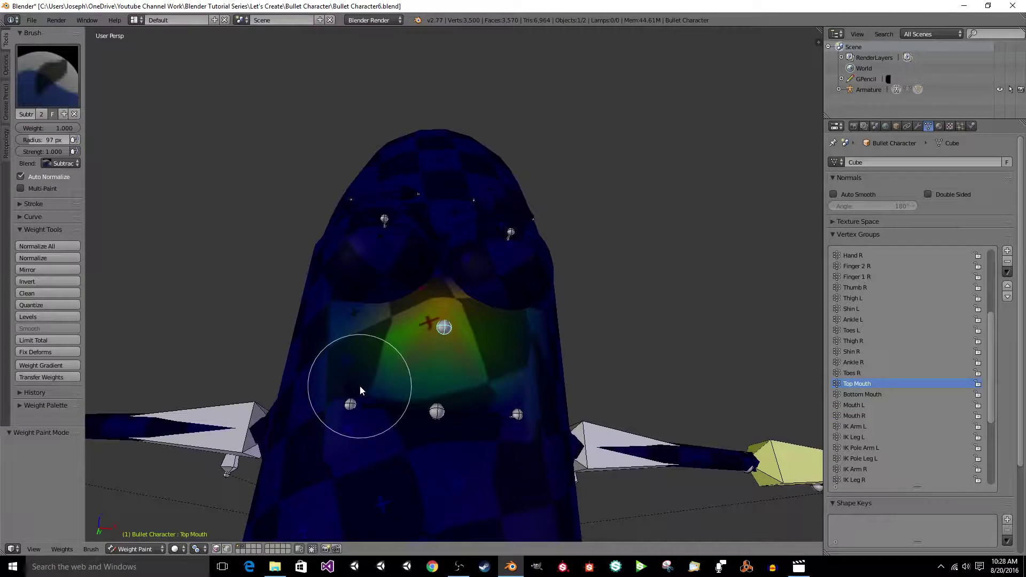
Choose the Draw brush for weight painting and set its radius to 45 px.
left_click(54, 101)
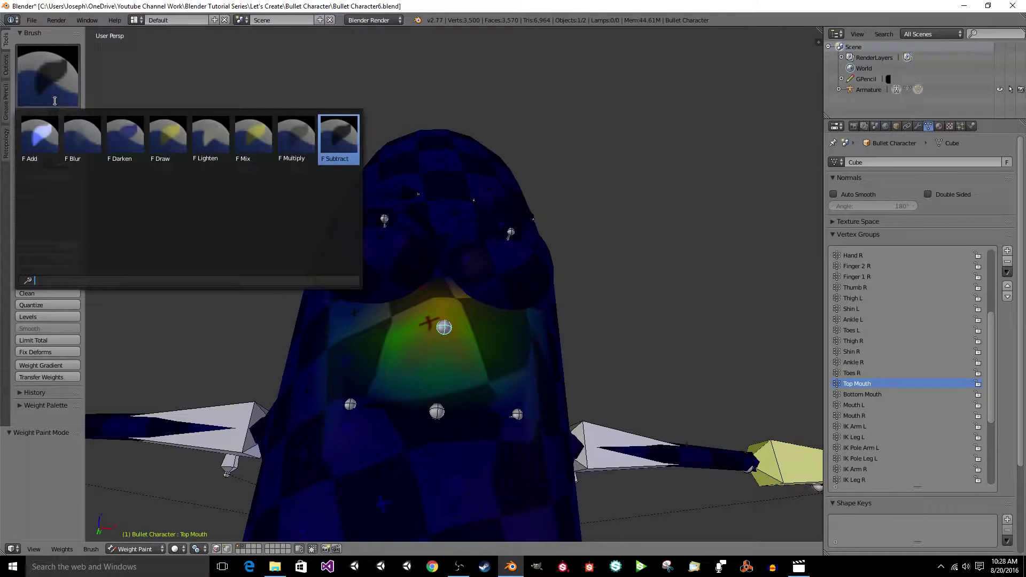
left_click(135, 137)
left_click(68, 81)
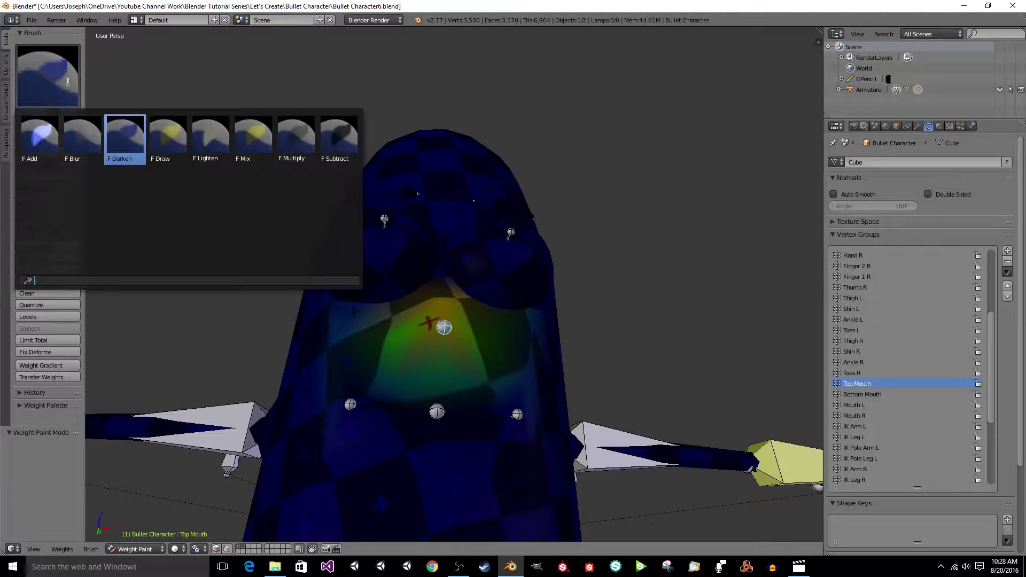
left_click(154, 129)
key("f")
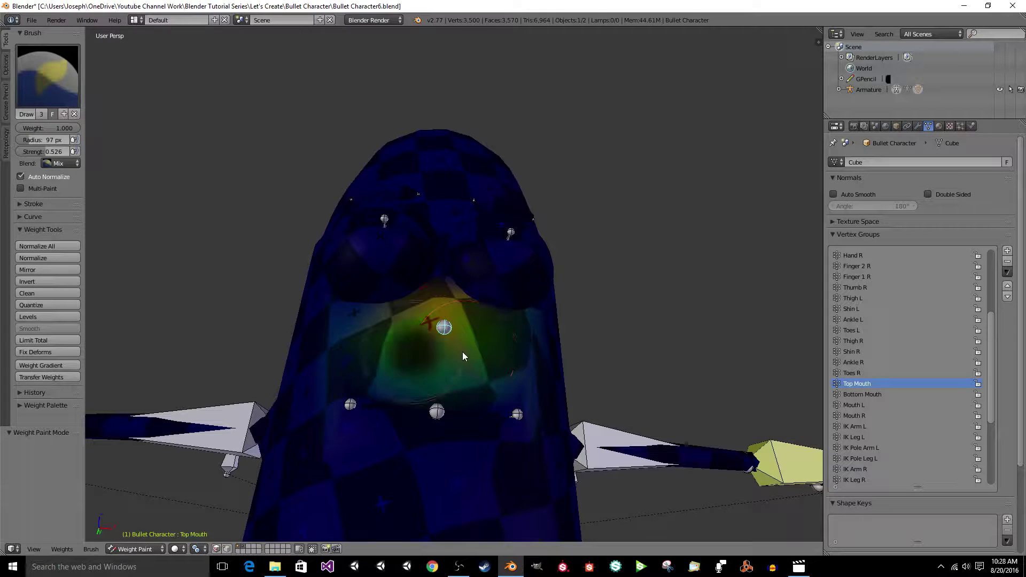
left_click(440, 354)
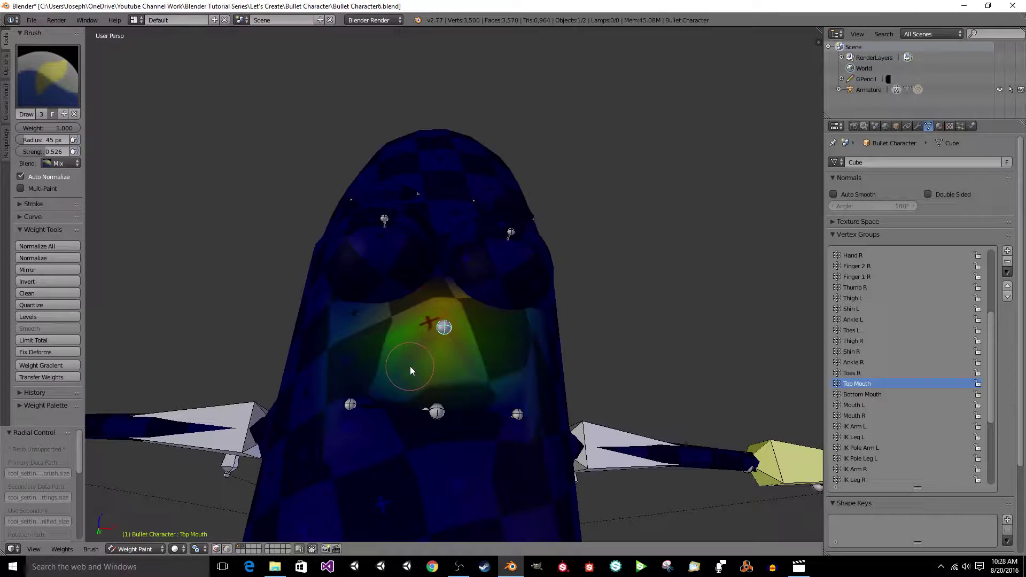
Paint heavy Top Mouth weight across the whole upper lip and display the mesh in wireframe.
left_click_drag(410, 366, 355, 375)
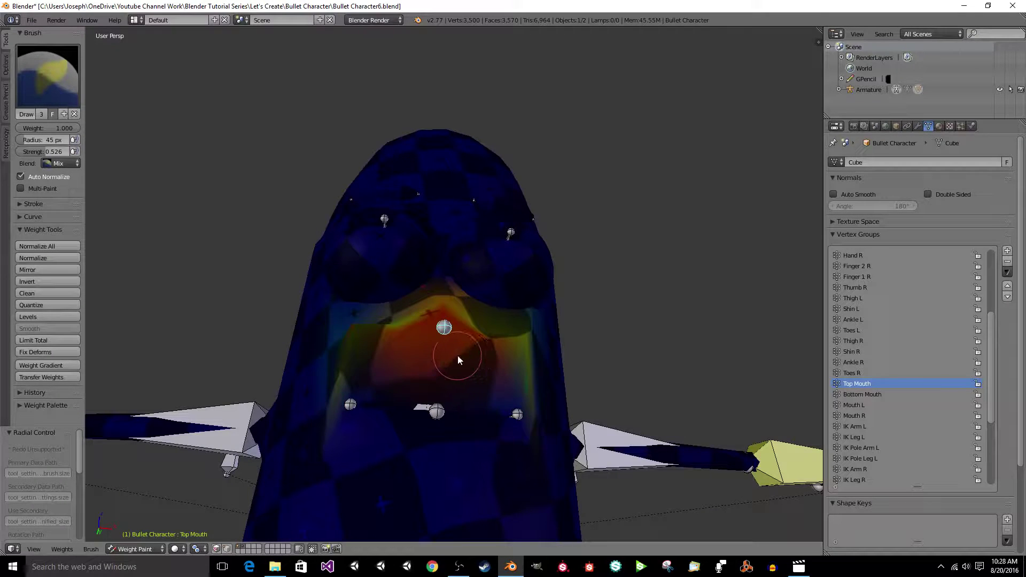
key("z")
left_click_drag(473, 345, 397, 335)
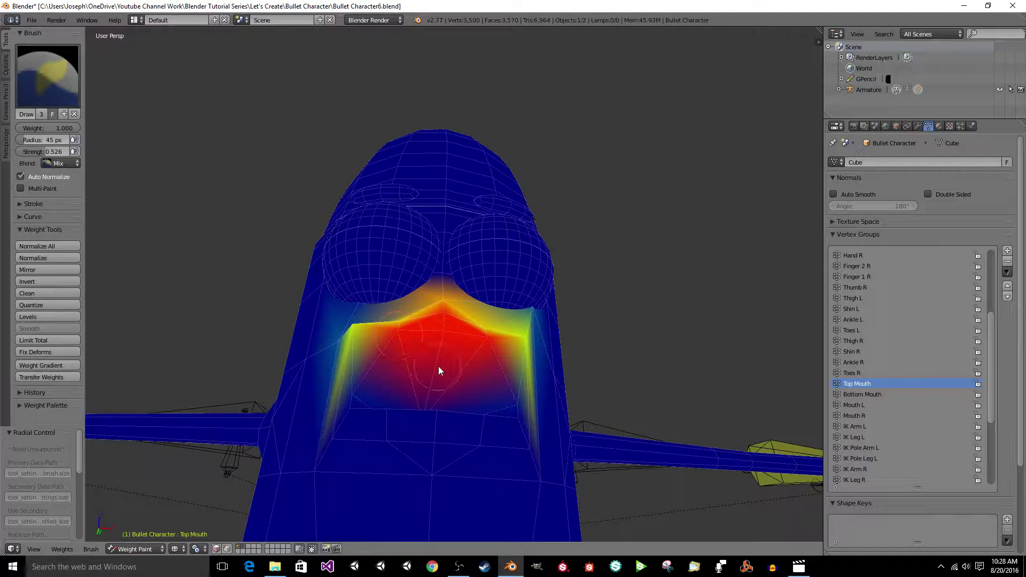
mouse_move(439, 367)
middle_mouse_down()
mouse_move(427, 335)
mouse_move(444, 379)
mouse_move(468, 400)
middle_mouse_up()
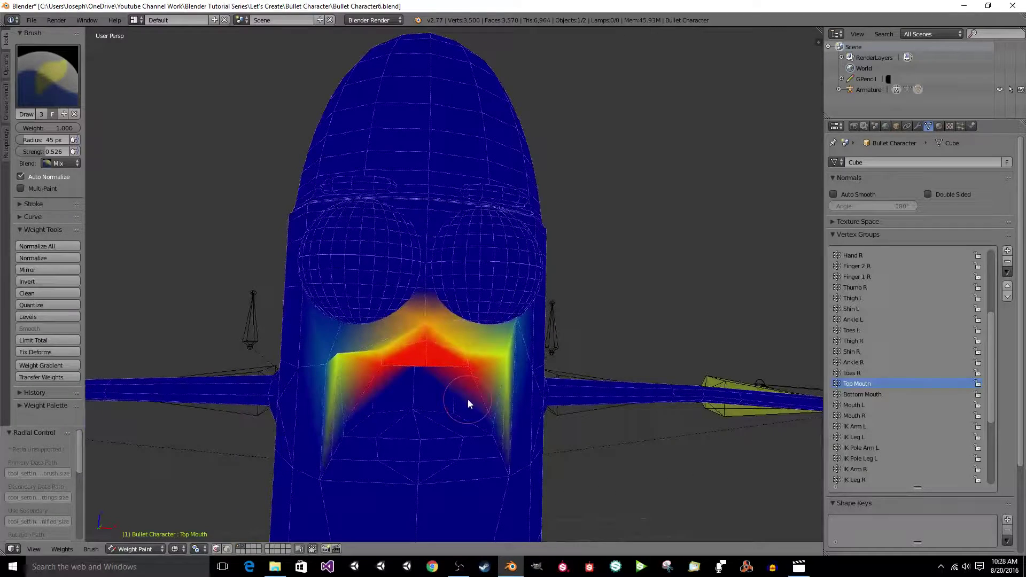
Undo the Draw brush strokes just painted across the upper lip.
key("ctrl+z")
key("ctrl+z")
key("ctrl+z")
key("ctrl+z")
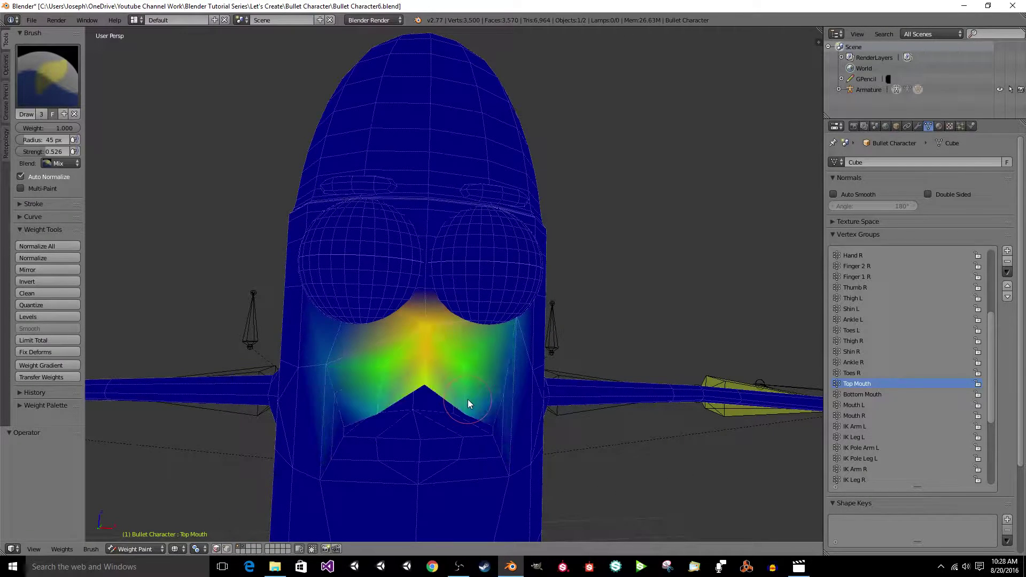
key("ctrl+z")
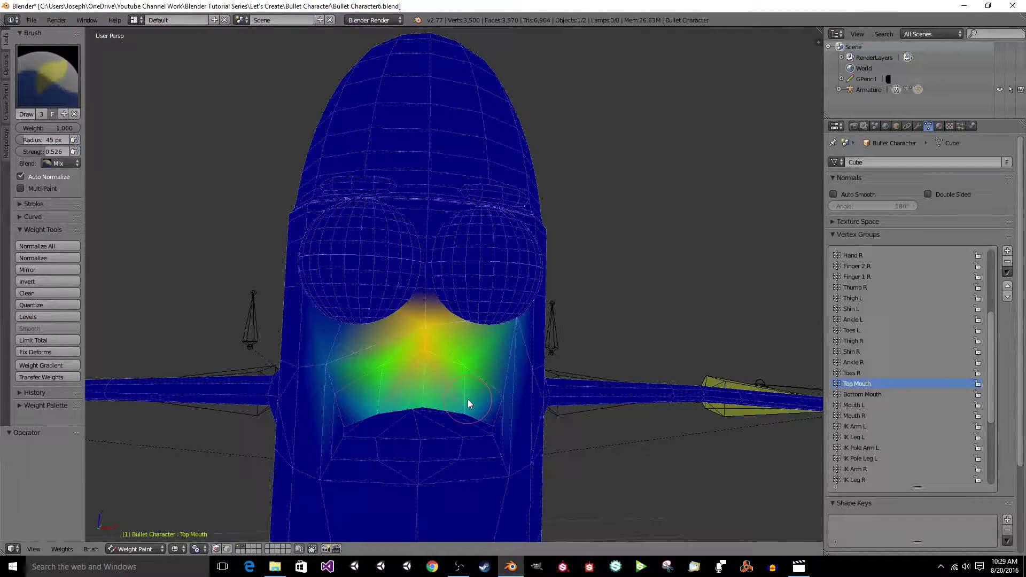
key("ctrl+z")
Set the brush radius to 52 px and paint Top Mouth weight along the centre of the upper lip.
key("f")
left_click(442, 404)
middle_click_drag(443, 401, 442, 401)
scroll(442, 401, "up", 3)
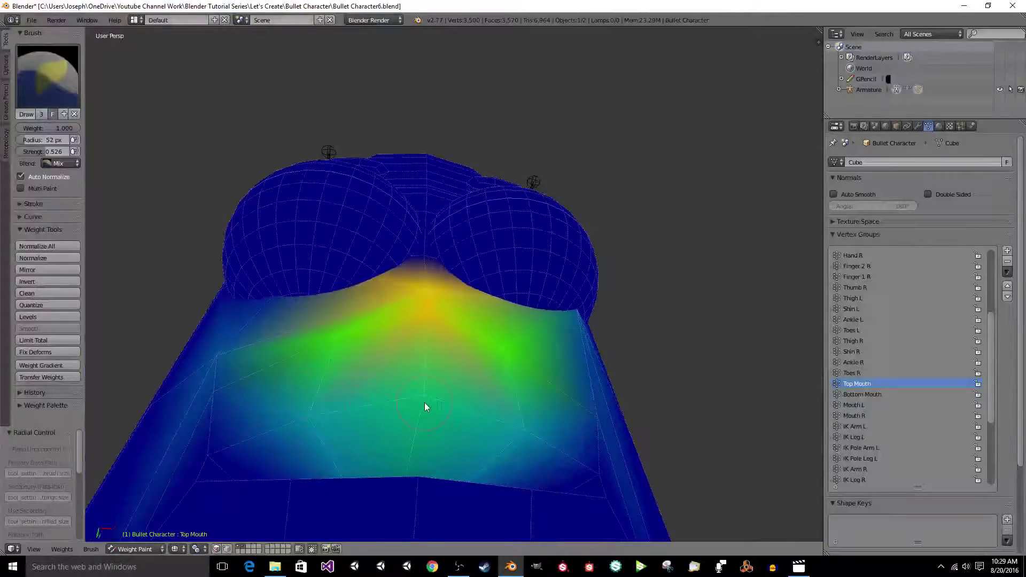
left_click_drag(426, 407, 425, 405)
left_click_drag(428, 364, 409, 395)
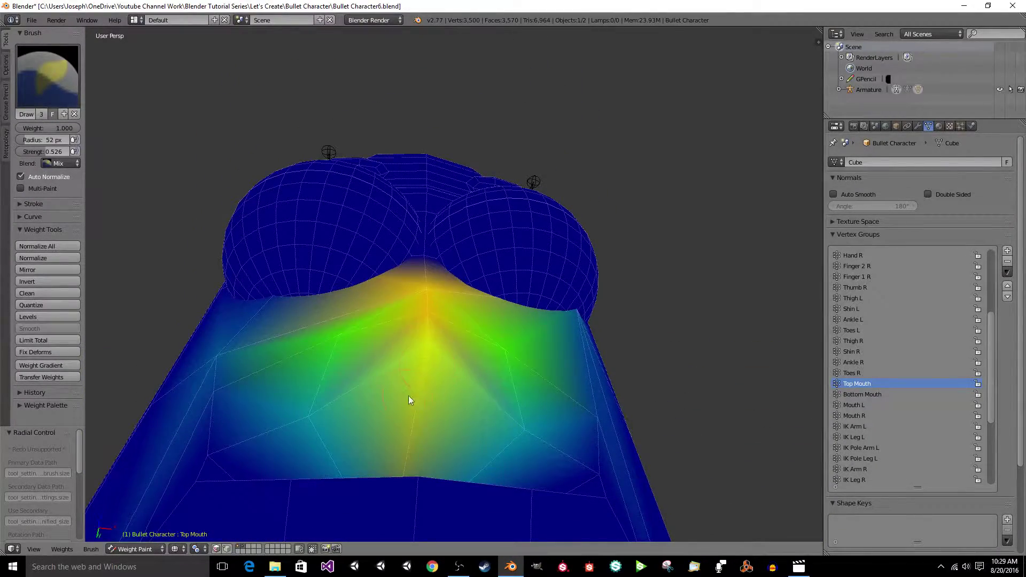
Paint more Top Mouth weight on both sides of the upper lip to even out the falloff.
mouse_move(408, 396)
middle_mouse_down()
mouse_move(405, 445)
mouse_move(422, 458)
mouse_move(415, 413)
middle_mouse_up()
left_click_drag(415, 413, 473, 441)
mouse_move(473, 441)
middle_mouse_down()
mouse_move(469, 453)
mouse_move(466, 408)
middle_mouse_up()
scroll(468, 472, "up", 4)
left_click_drag(466, 408, 466, 398)
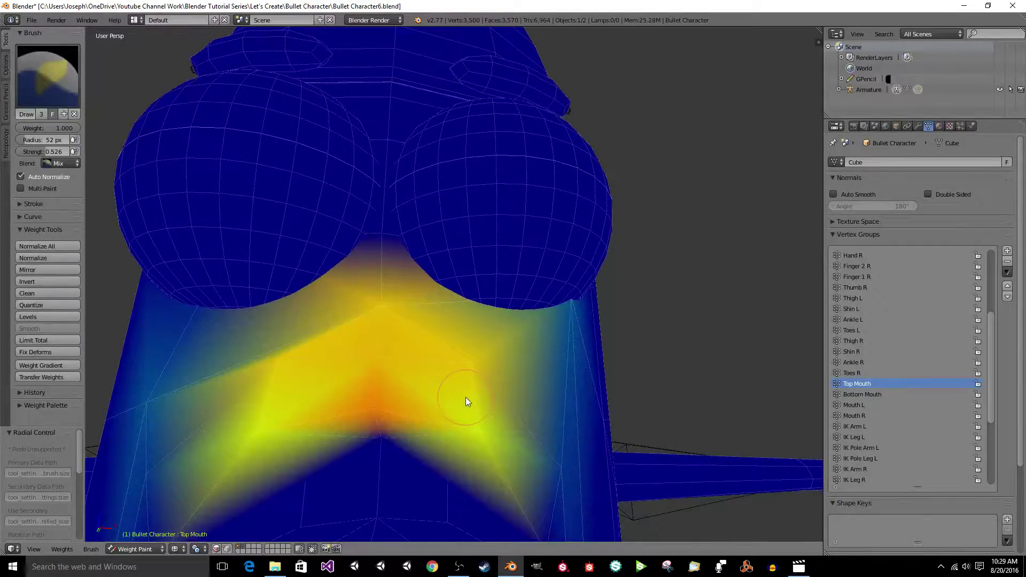
mouse_move(466, 397)
middle_mouse_down()
mouse_move(433, 355)
mouse_move(447, 406)
middle_mouse_up()
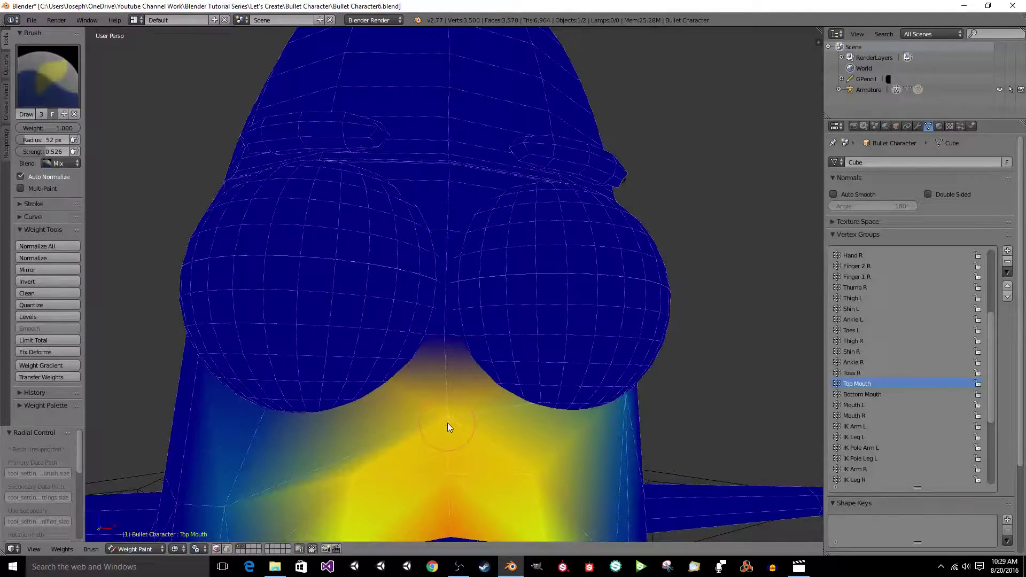
Switch to the Subtract brush, undo a trial stroke below the eyes and set the brush strength to 0.355.
left_click(62, 99)
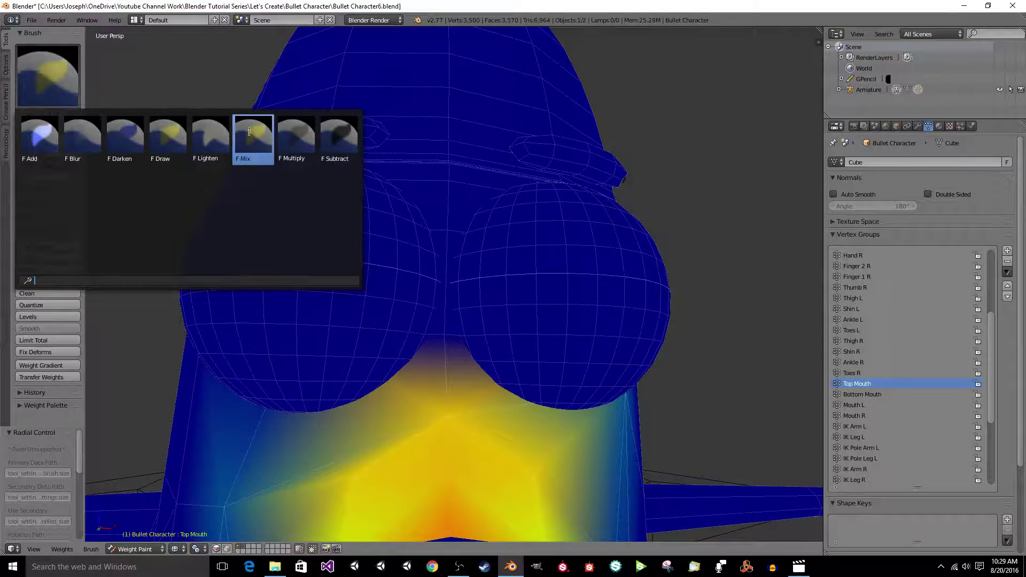
left_click(345, 134)
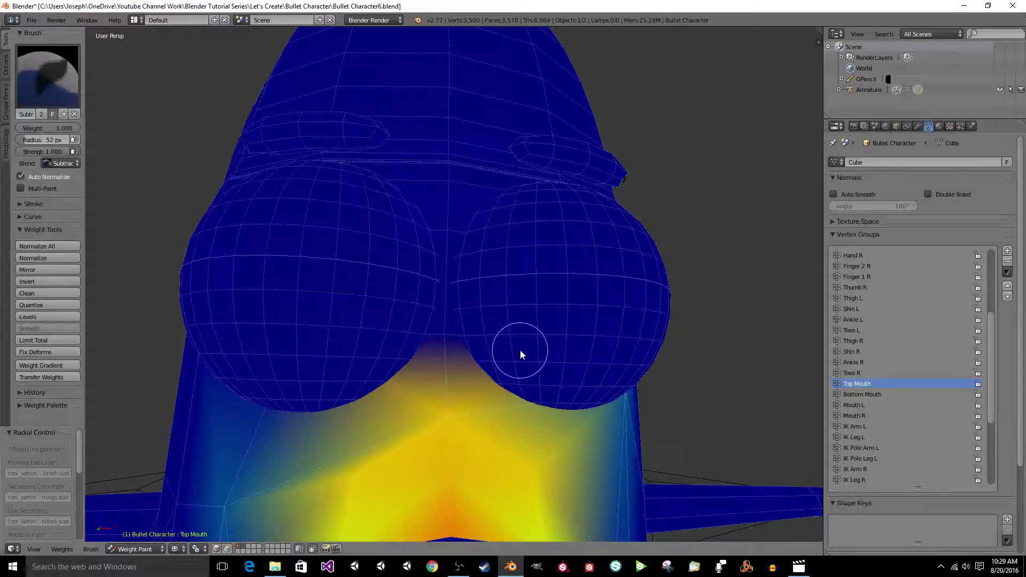
left_click(457, 417)
key("ctrl+z")
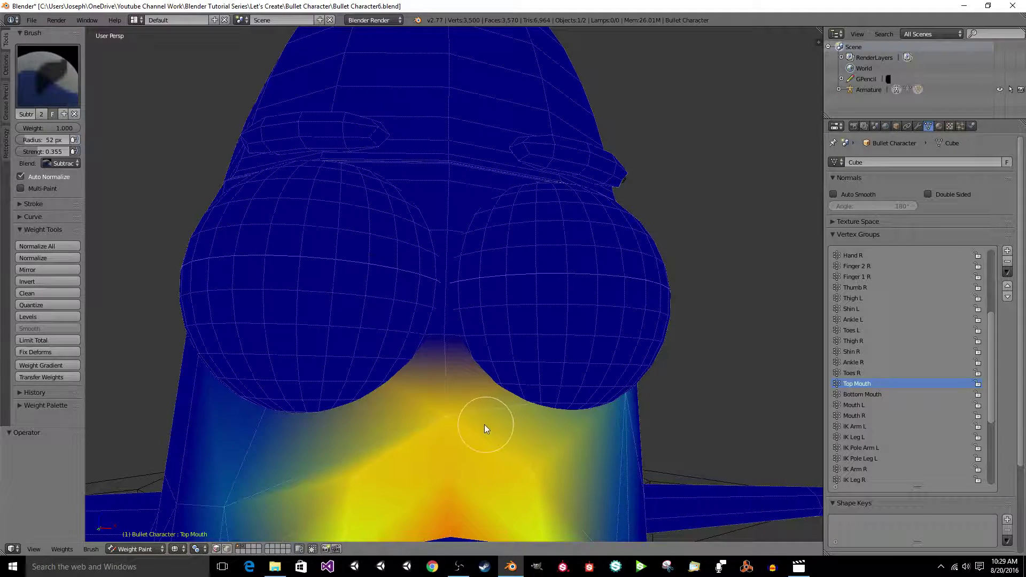
Try subtracting Top Mouth weight between the eyes and the upper lip, and undo the last stroke.
left_click_drag(463, 419, 447, 422)
middle_click_drag(445, 410, 434, 358)
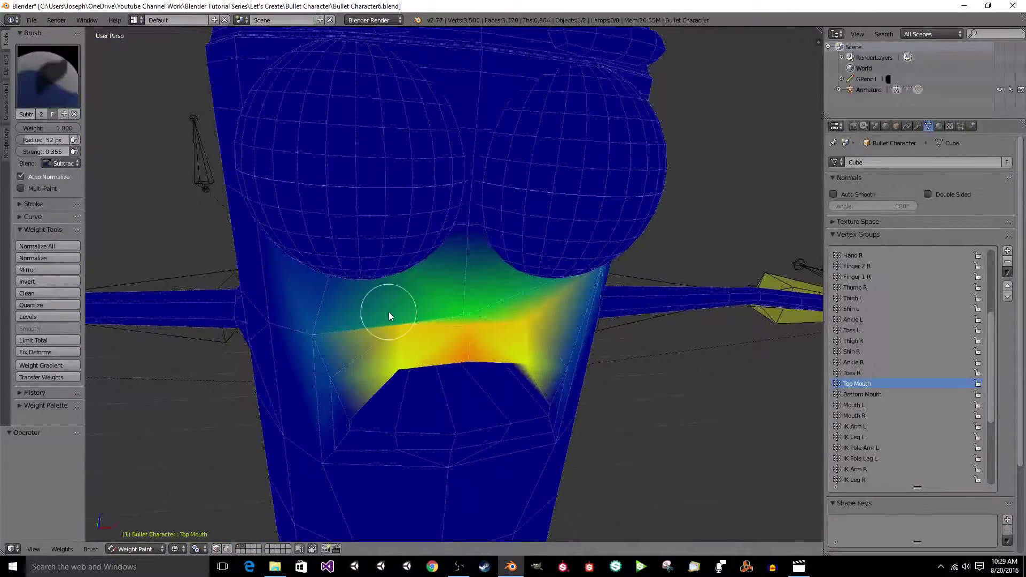
key("ctrl+z")
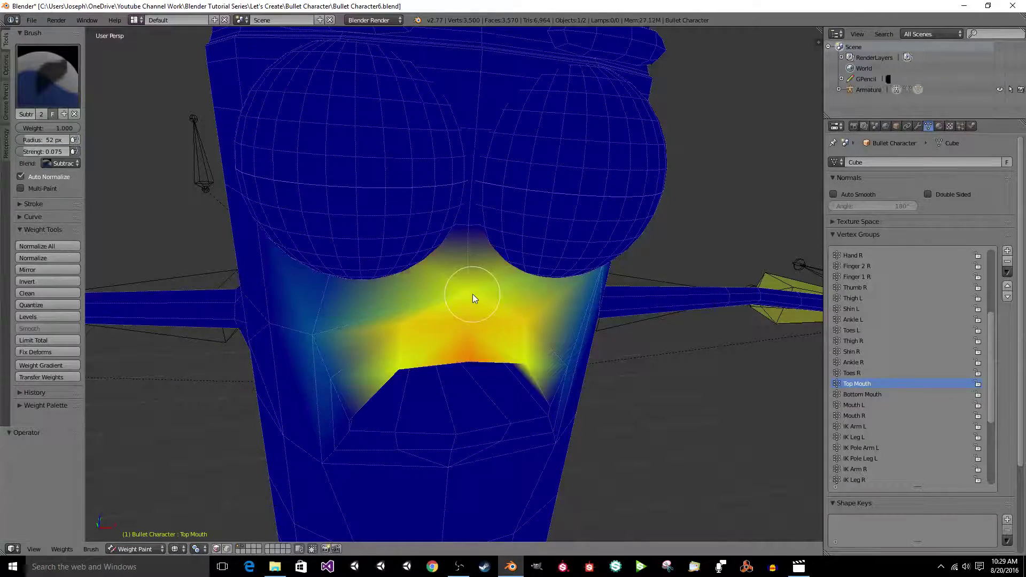
Lightly subtract Top Mouth weight just below the eyes at strength 0.075 and return to solid shading.
left_click_drag(472, 297, 479, 300)
key("KP_6")
key("KP_6")
key("KP_6")
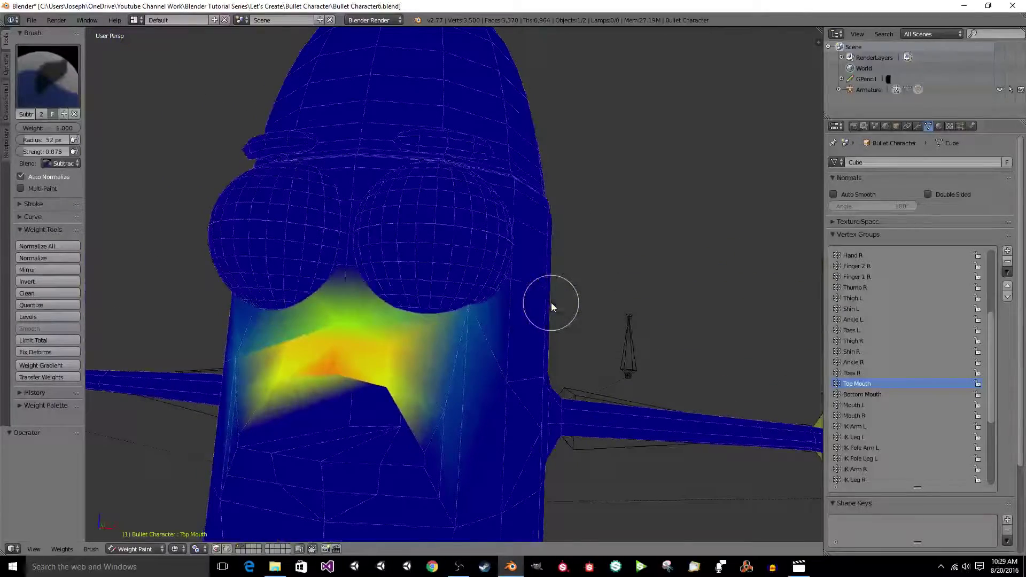
key("z")
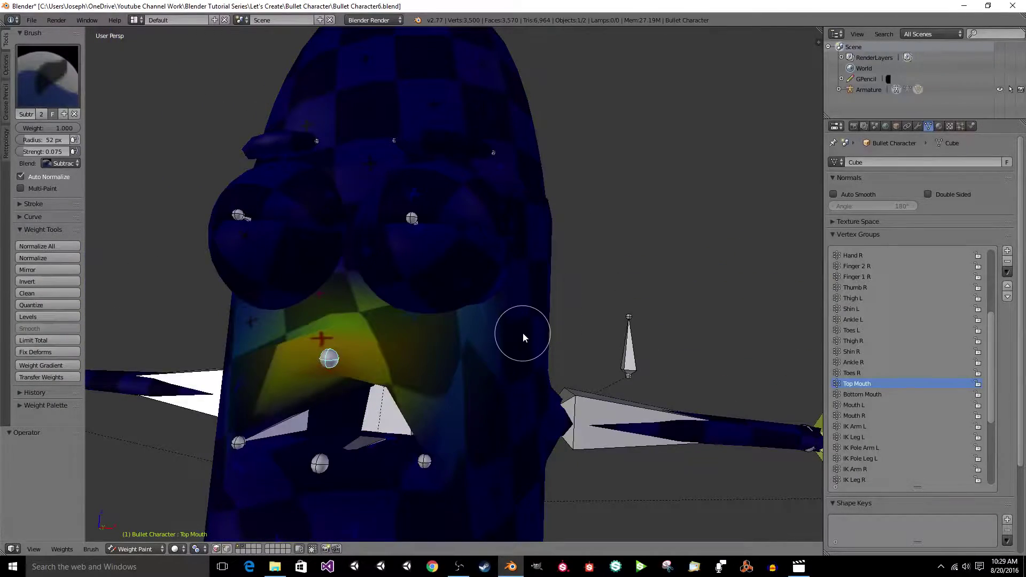
Examine the Top Mouth weights and the upper lip's deformation from below, above and the side.
key("KP_2")
key("KP_2")
key("KP_2")
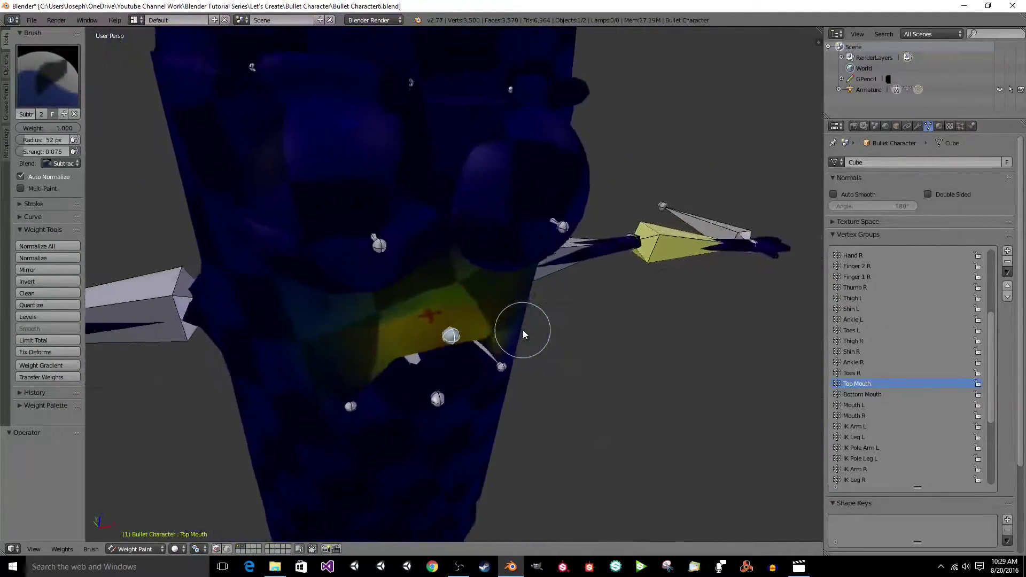
key("KP_8")
key("KP_8")
key("KP_8")
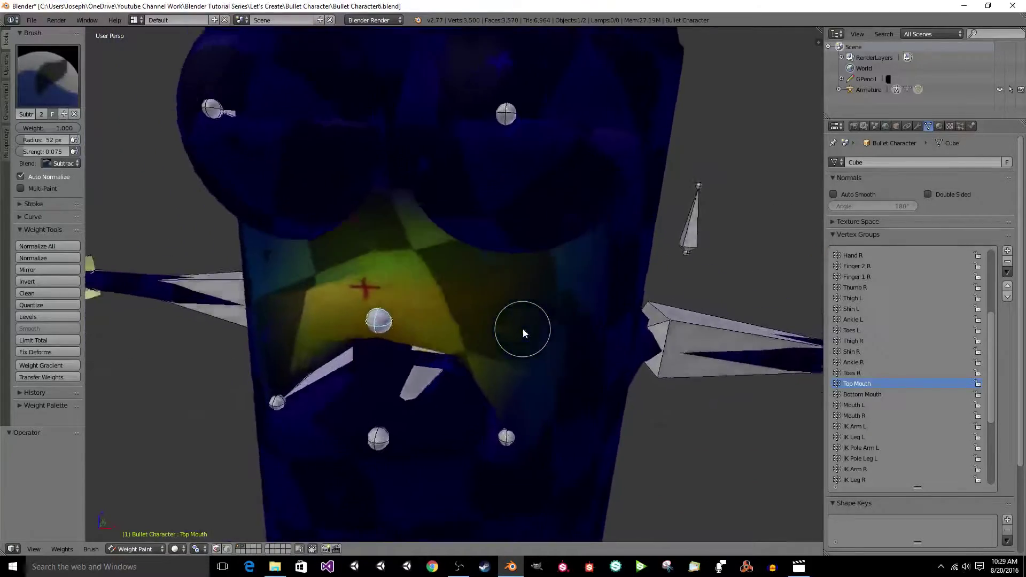
key("KP_6")
key("KP_6")
key("KP_6")
key("KP_6")
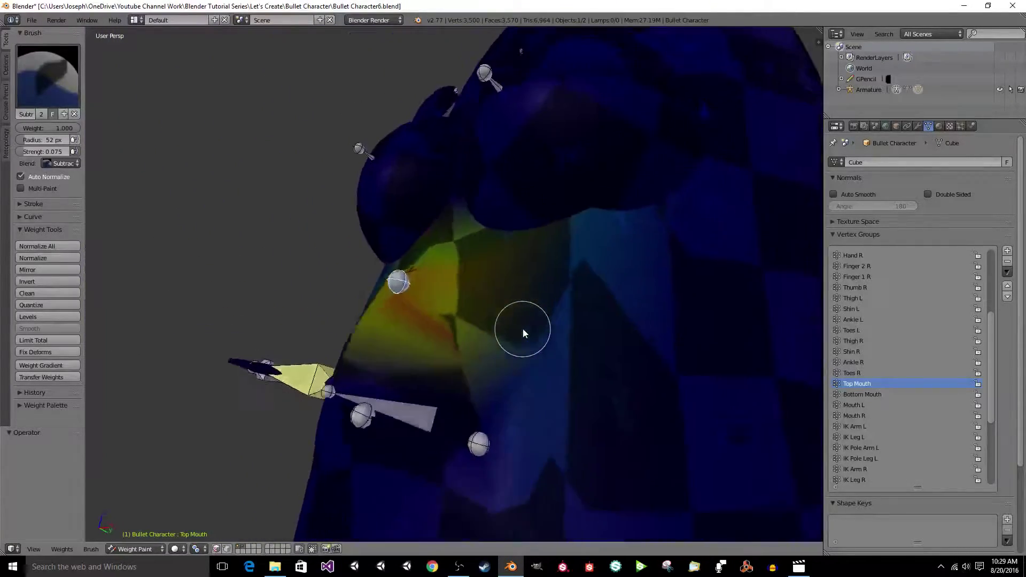
key("KP_6")
key("KP_6")
key("KP_4")
key("KP_4")
key("KP_4")
key("KP_4")
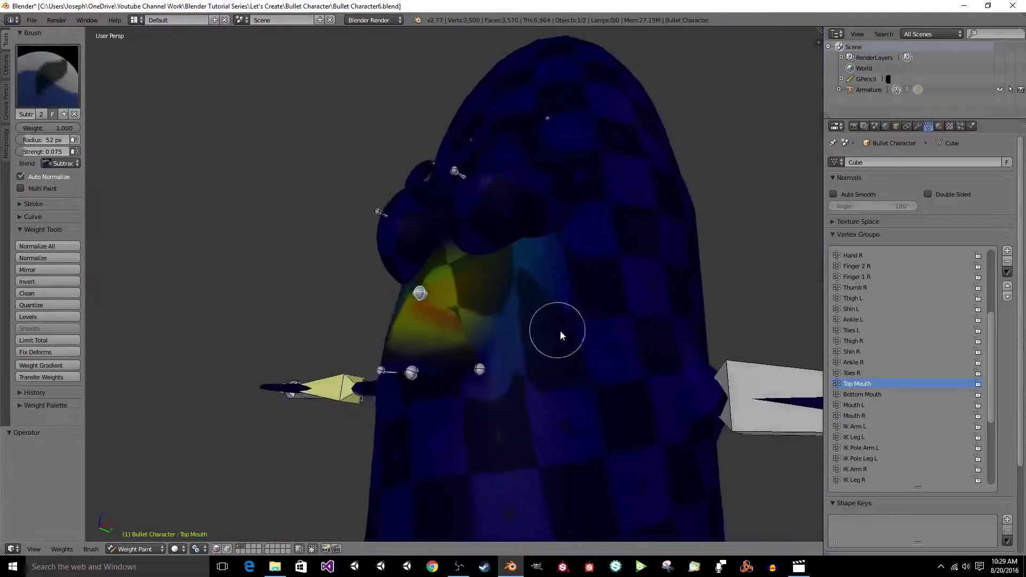
key("KP_8")
key("KP_8")
key("KP_8")
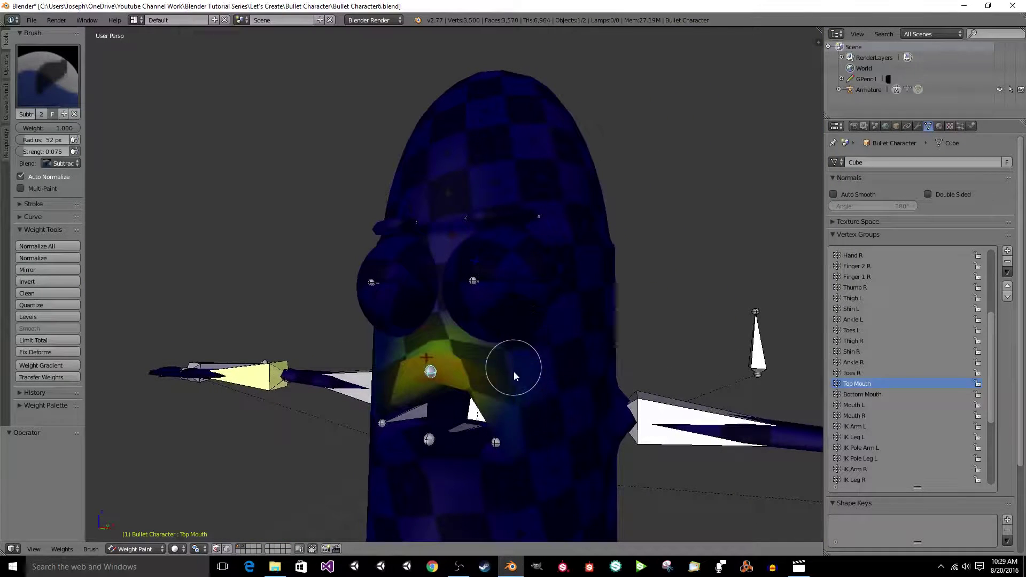
Subtract a little Top Mouth weight from the cheek beside the upper lip and save the file over itself.
left_click_drag(544, 360, 547, 357)
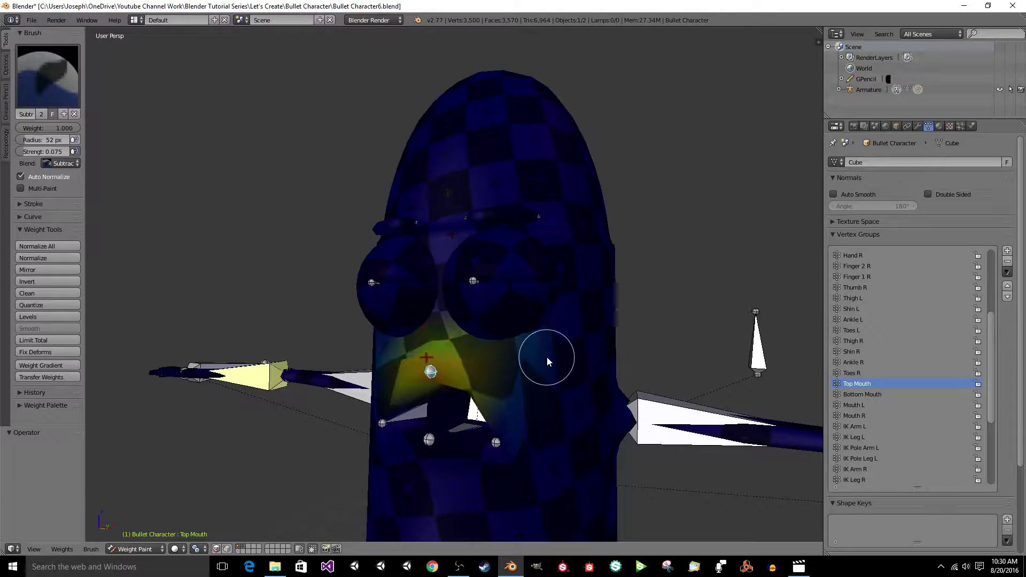
key("ctrl+s")
key("Return")
Test the upper lip weights by moving the Top Mouth bone about 0.185 in X, 0.042 in Y and -0.135 in Z.
key("KP_2")
key("KP_4")
key("KP_4")
key("KP_4")
key("KP_4")
scroll(547, 357, "up", 4)
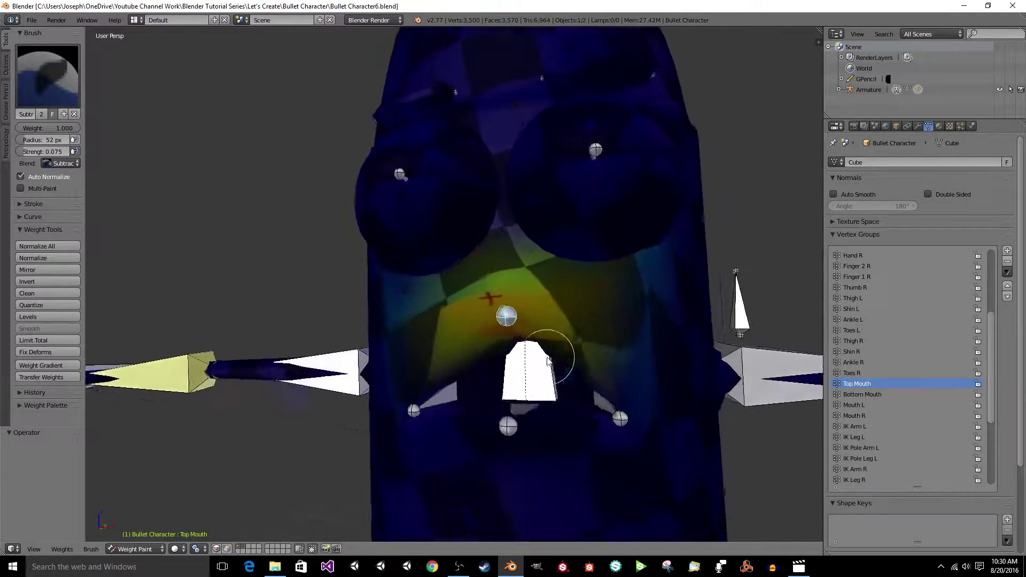
key("KP_6")
key("KP_6")
scroll(547, 357, "down", 4)
middle_click_drag(547, 357, 508, 361)
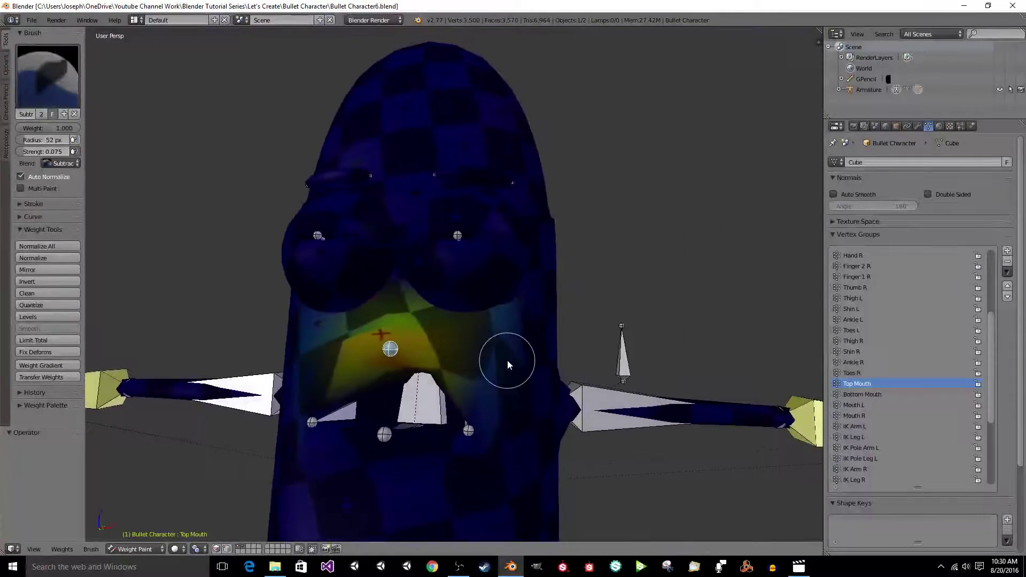
key("g")
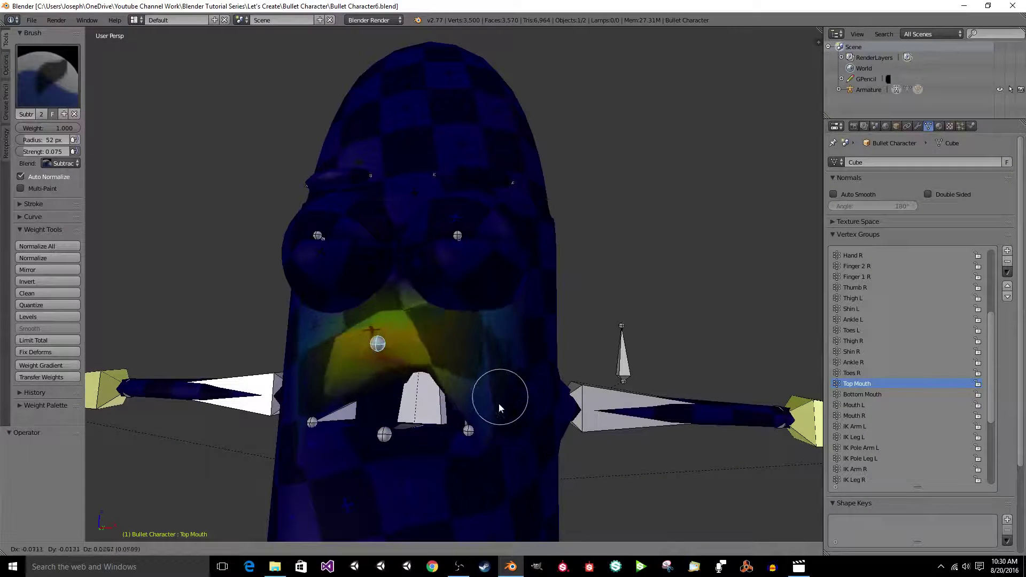
left_click(535, 396)
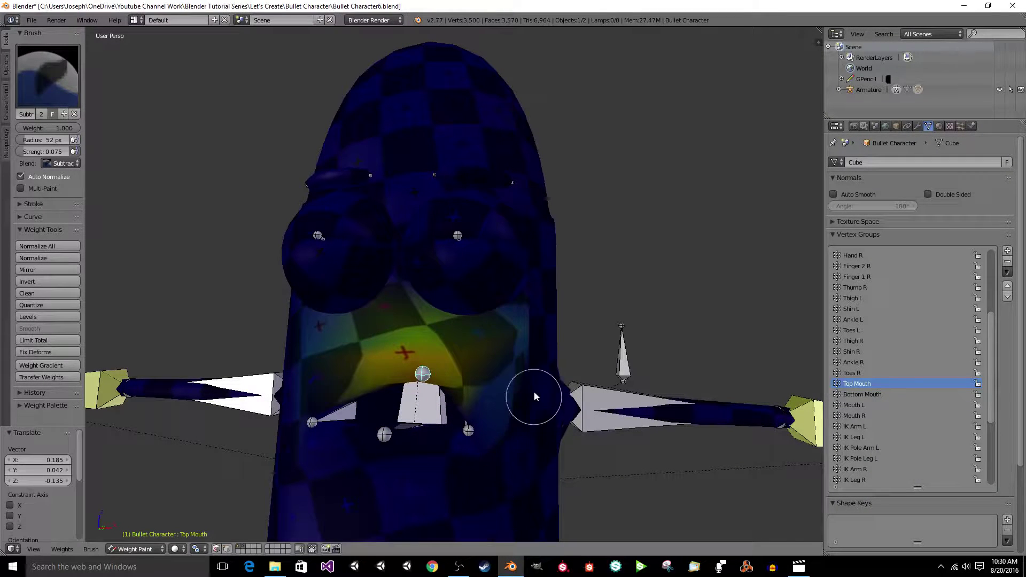
Subtract Top Mouth weight from the cheek between the eye and the mouth corner at strength 0.075.
left_click_drag(533, 335, 530, 331)
key("KP_8")
key("KP_8")
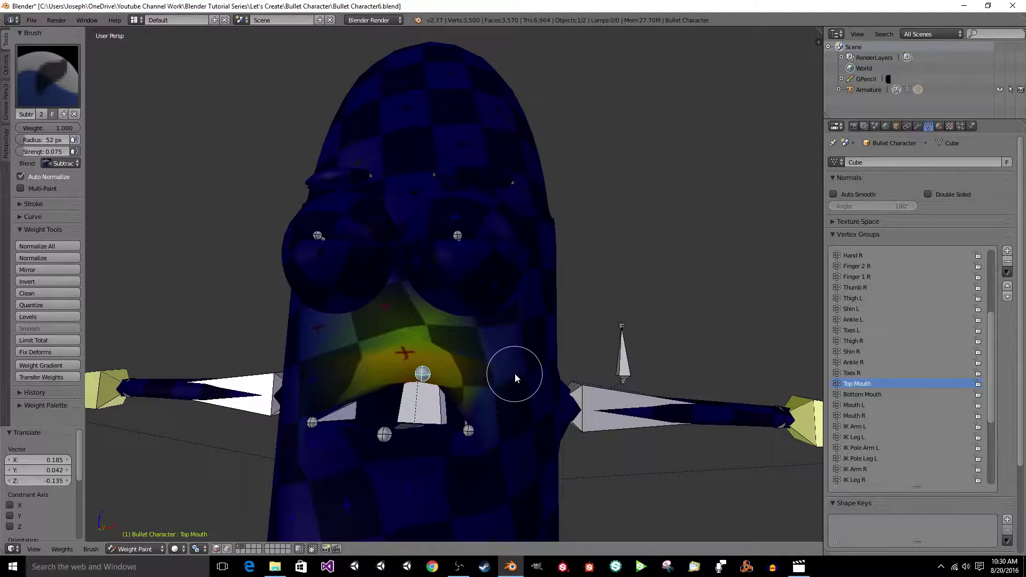
Move the Top Mouth bone about -0.267 in X, 0.010 in Y and 0.205 in Z to test the upper lip.
key("KP_4")
key("KP_4")
key("g")
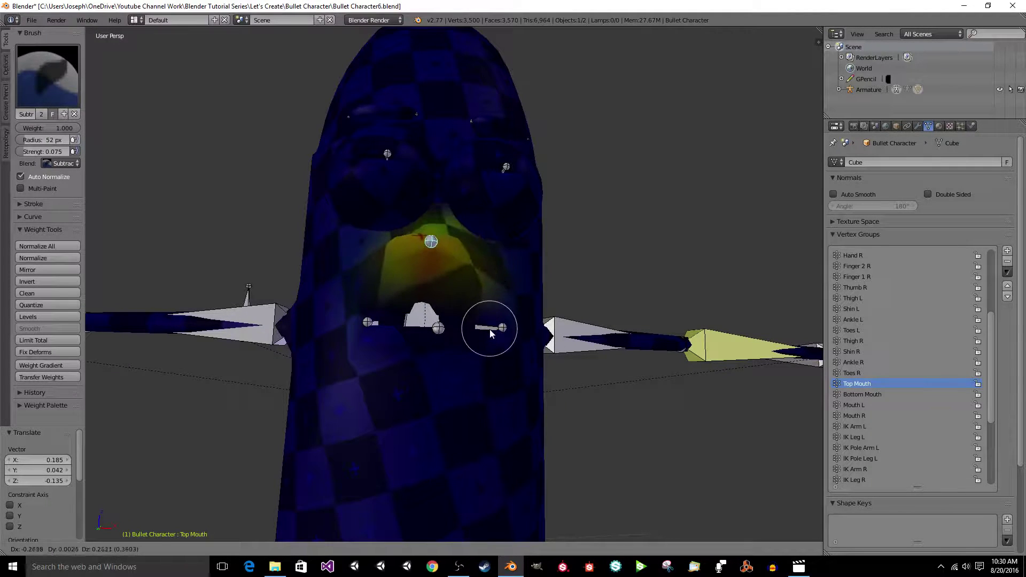
left_click(489, 331)
Push the Top Mouth bone forward along global Y by about -0.590.
key("KP_4")
middle_click_drag(490, 336, 464, 341)
scroll(464, 343, "down", 3)
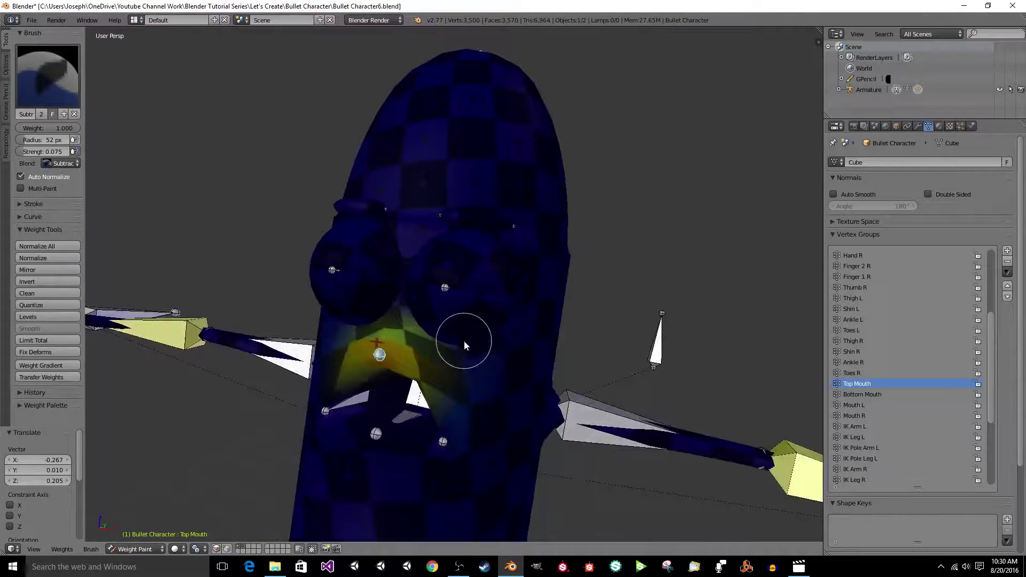
key("g")
key("y")
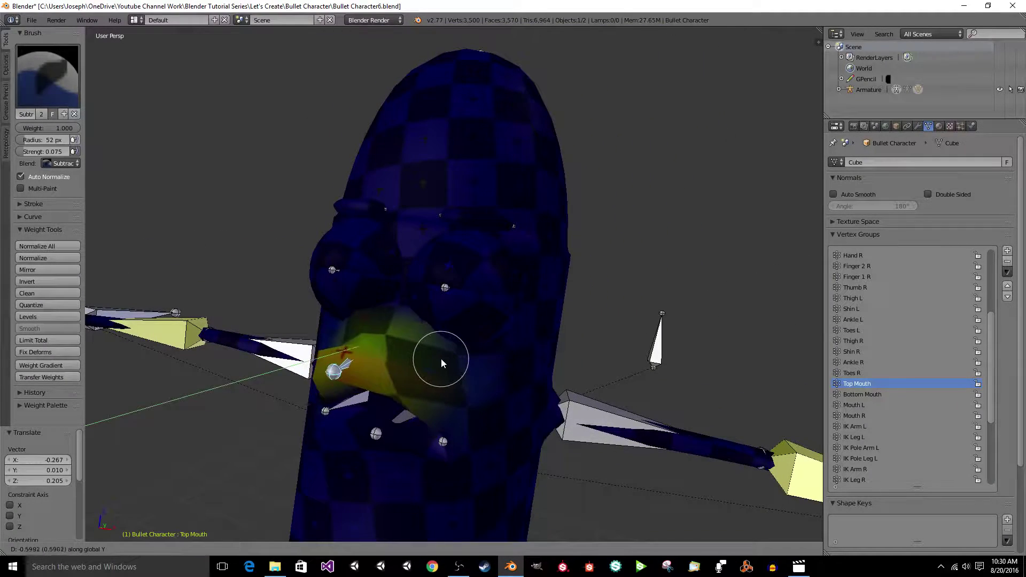
left_click(441, 358)
Pull the Top Mouth bone back along global Y by about 0.566.
key("alt+z")
key("alt+z")
middle_click_drag(441, 354, 437, 447)
key("g")
key("y")
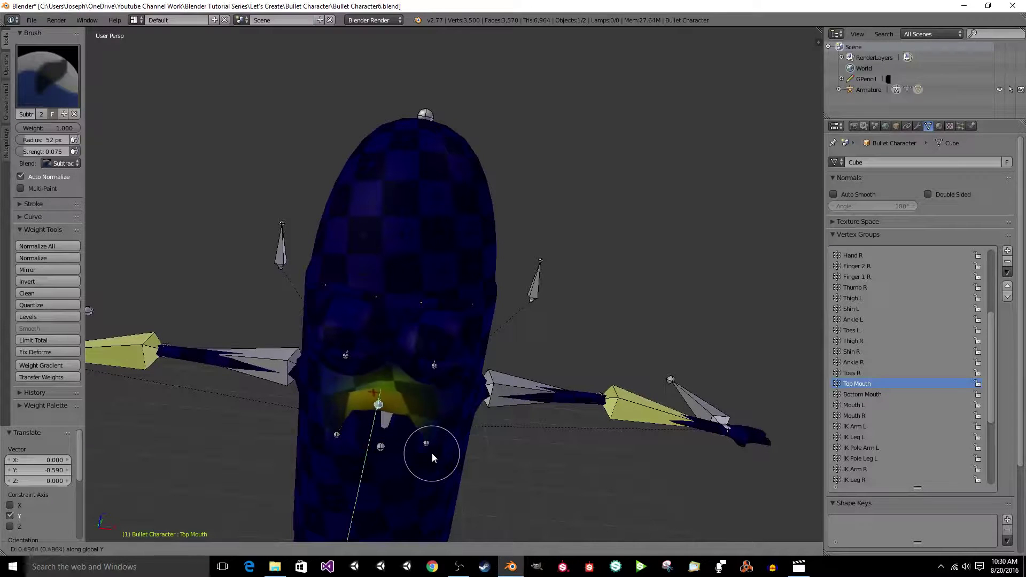
left_click(433, 450)
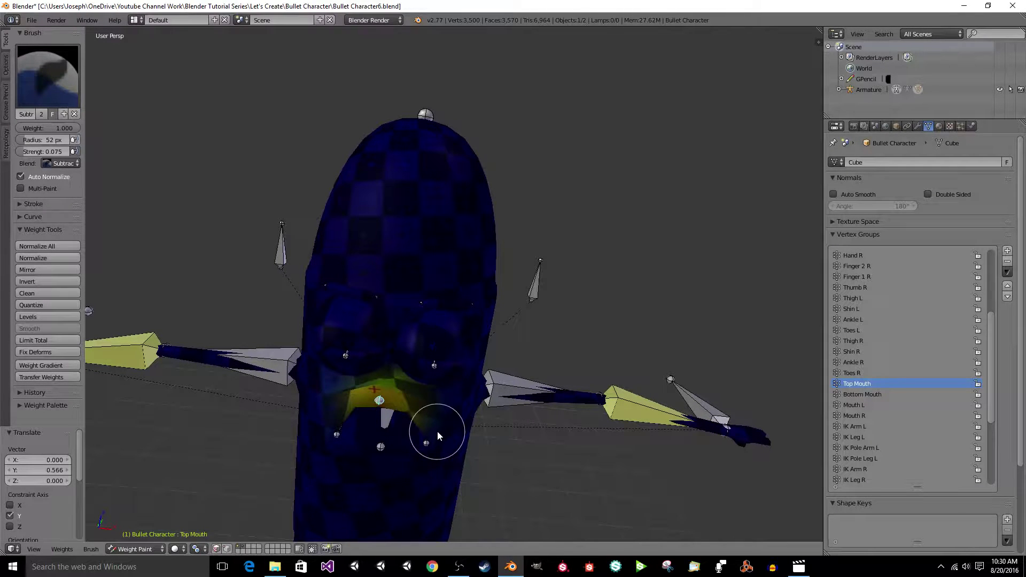
Lower the Top Mouth bone about 0.164 along global Z and rotate it about -14.054° around X.
key("g")
key("z")
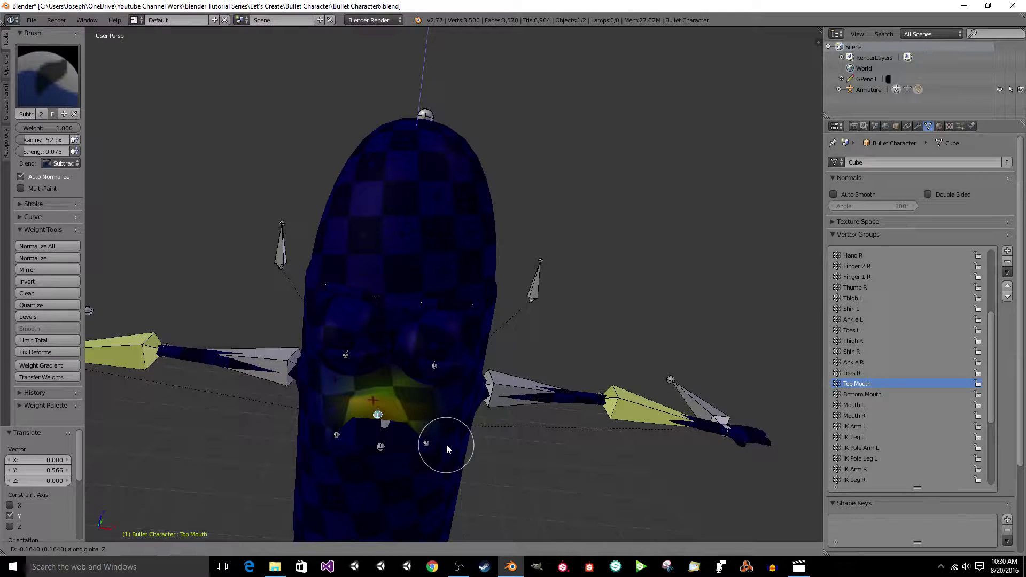
left_click(447, 444)
key("r")
key("x")
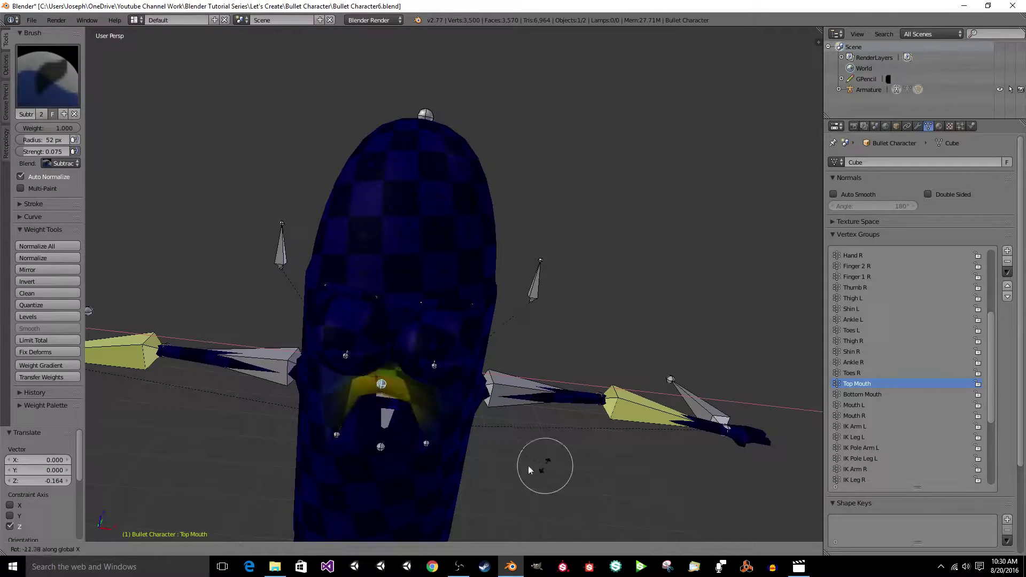
left_click(483, 444)
Select the Bottom Mouth bone and rotate it about 9.576° around global X to open the lower lip.
scroll(483, 444, "up", 5)
middle_click_drag(483, 445, 432, 468)
scroll(438, 440, "up", 1)
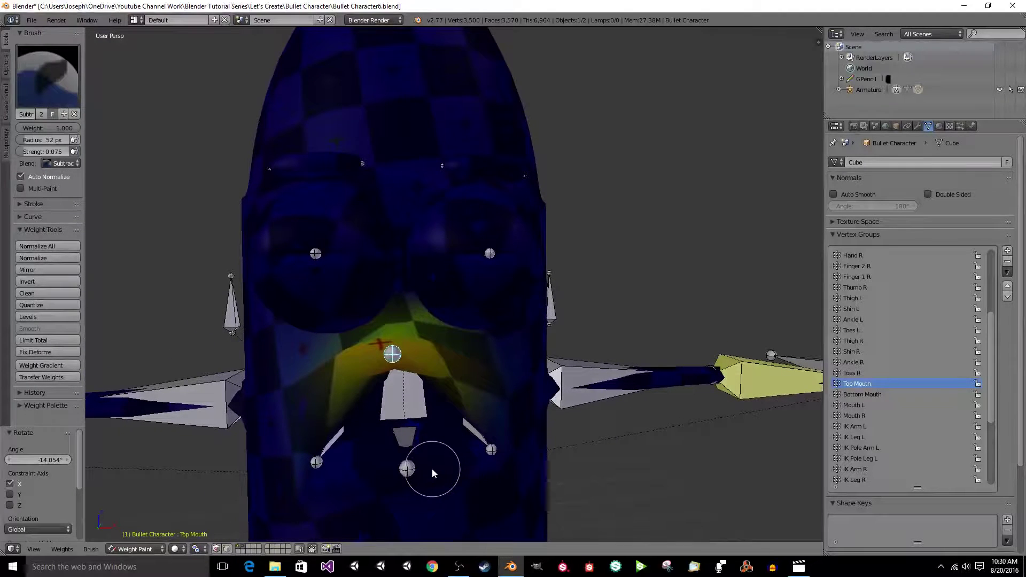
right_click(408, 469)
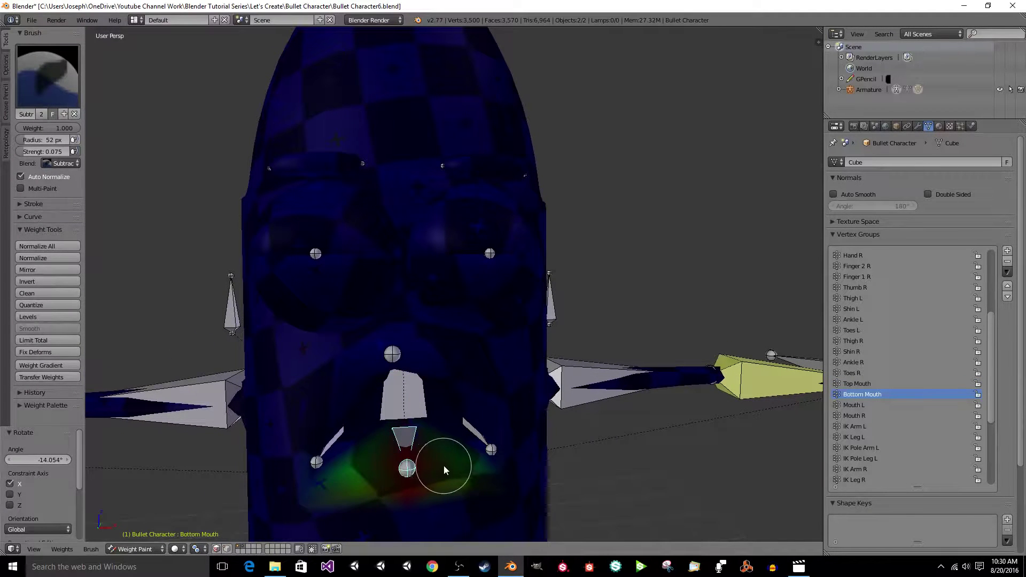
key("r")
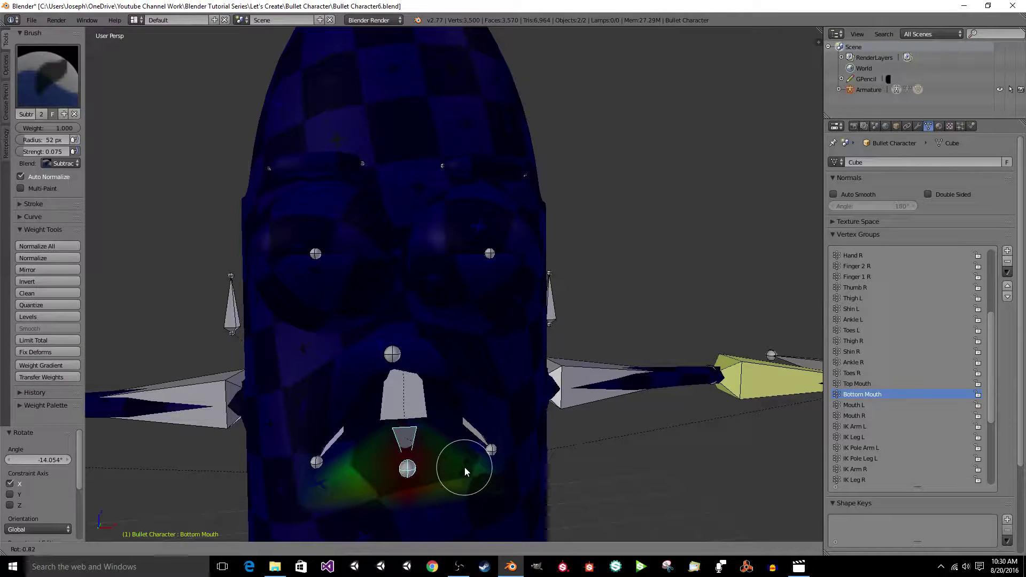
key("x")
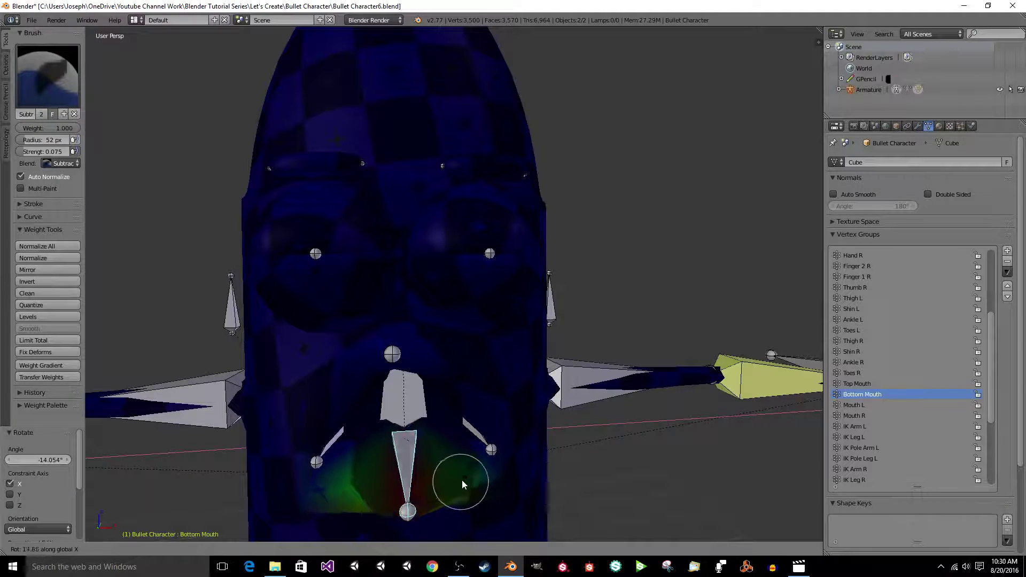
left_click(460, 476)
With the Draw brush at strength 0.171, paint Bottom Mouth weight below the lower lip in wireframe shading.
middle_click_drag(460, 477, 213, 230)
left_click(59, 95)
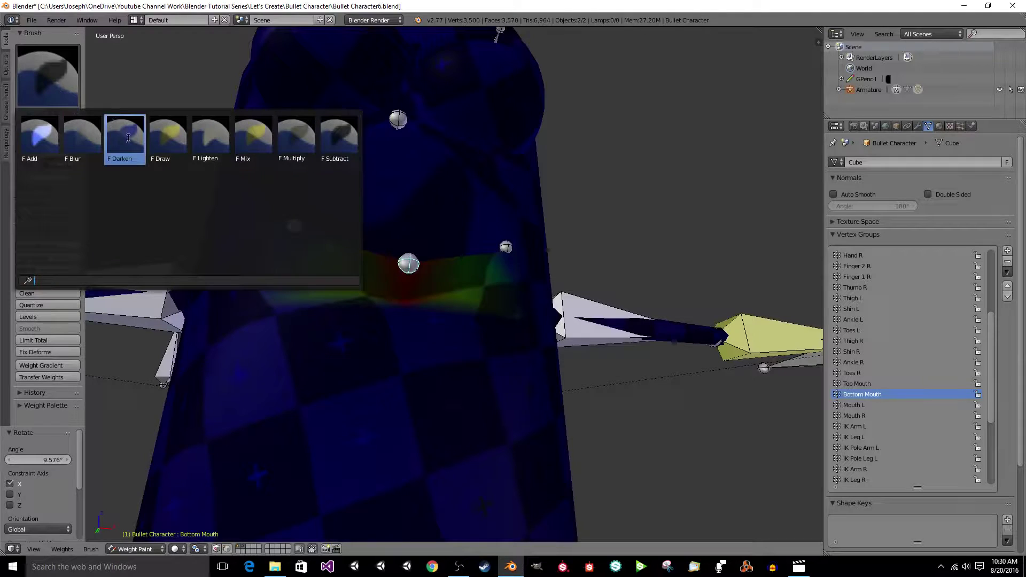
left_click(163, 141)
middle_click_drag(342, 277, 383, 314)
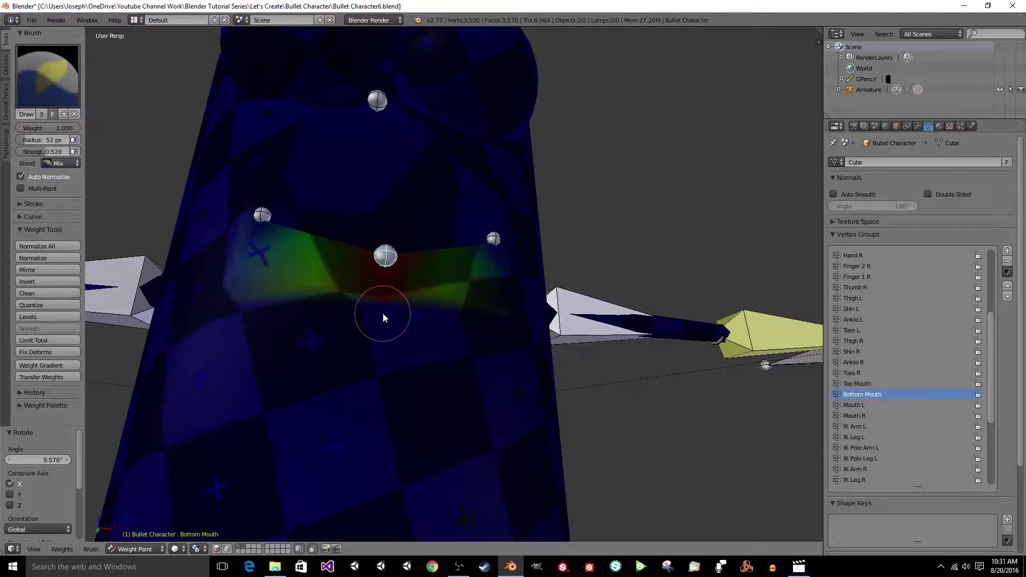
key("z")
left_click(383, 313)
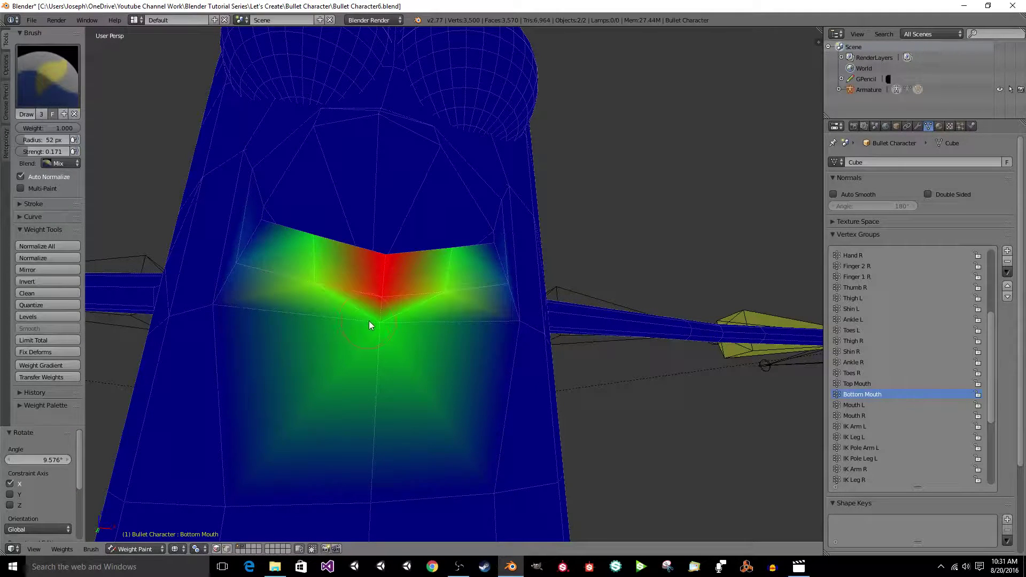
left_click_drag(370, 325, 386, 329)
left_click_drag(454, 326, 447, 298)
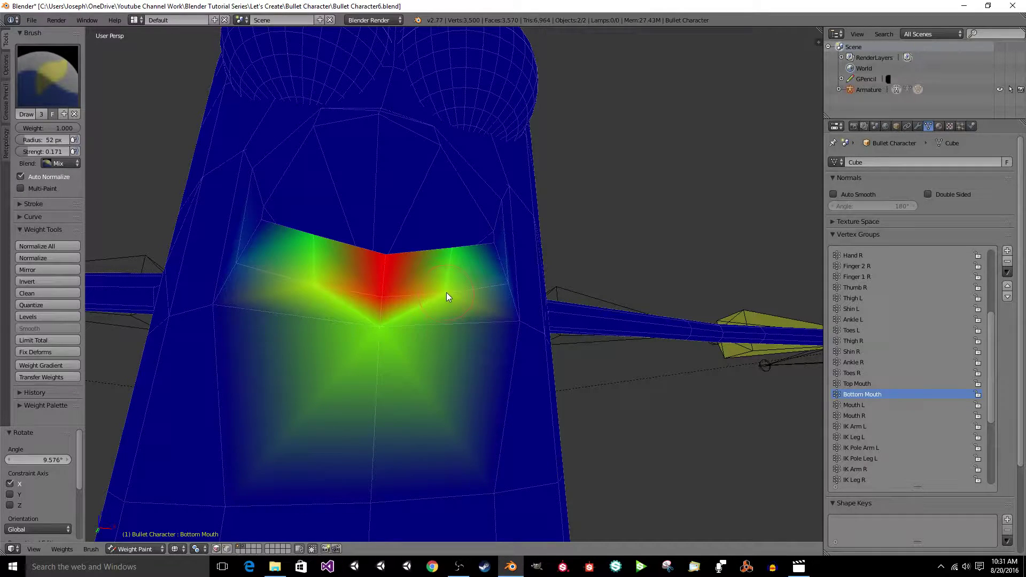
Paint more Bottom Mouth weight along the side and underside of the lower lip and return to solid shading.
scroll(447, 287, "up", 4)
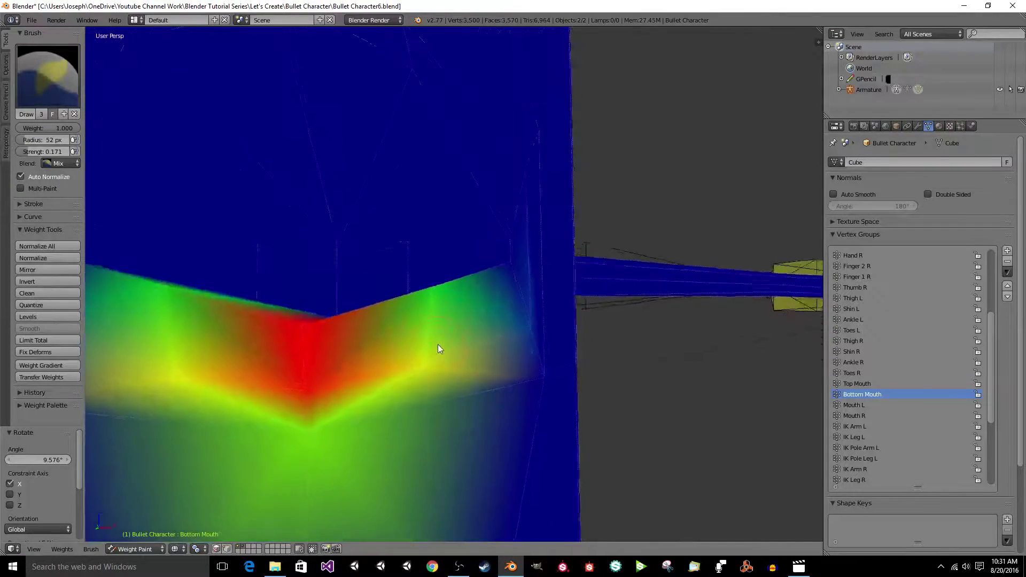
middle_click_drag(438, 344, 454, 367)
left_click_drag(454, 367, 454, 415)
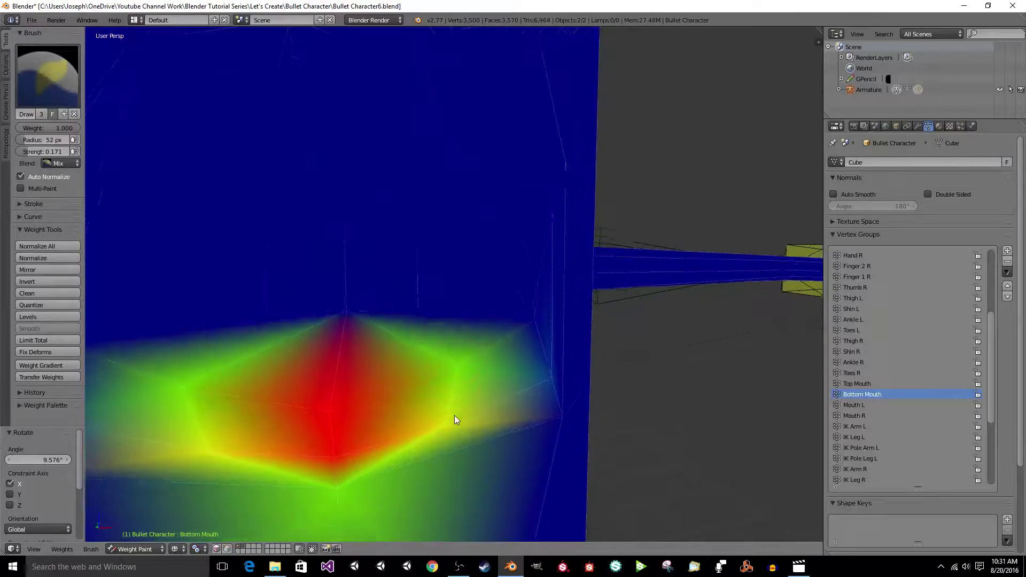
key("KP_1")
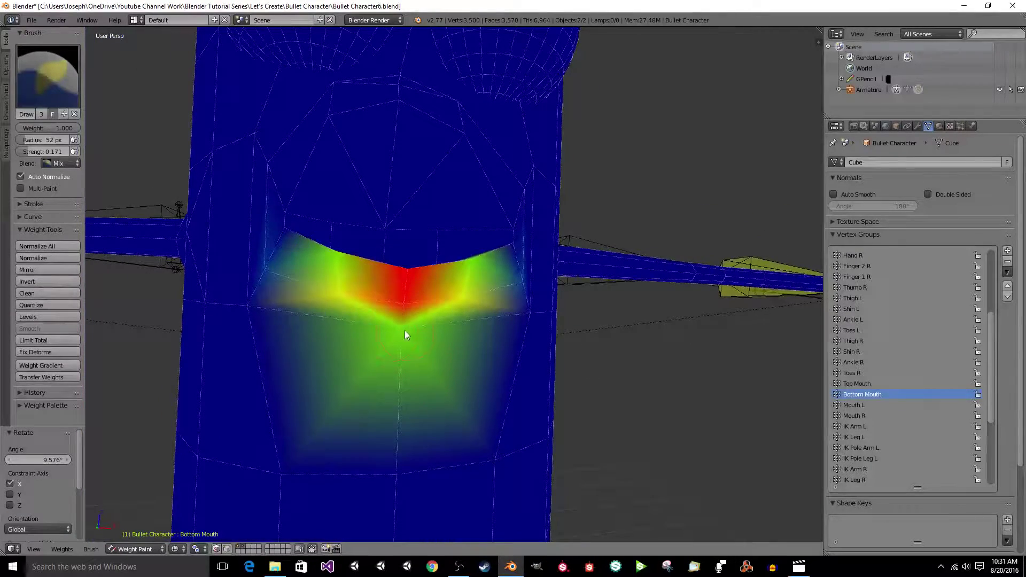
left_click_drag(405, 330, 412, 364)
key("alt+z")
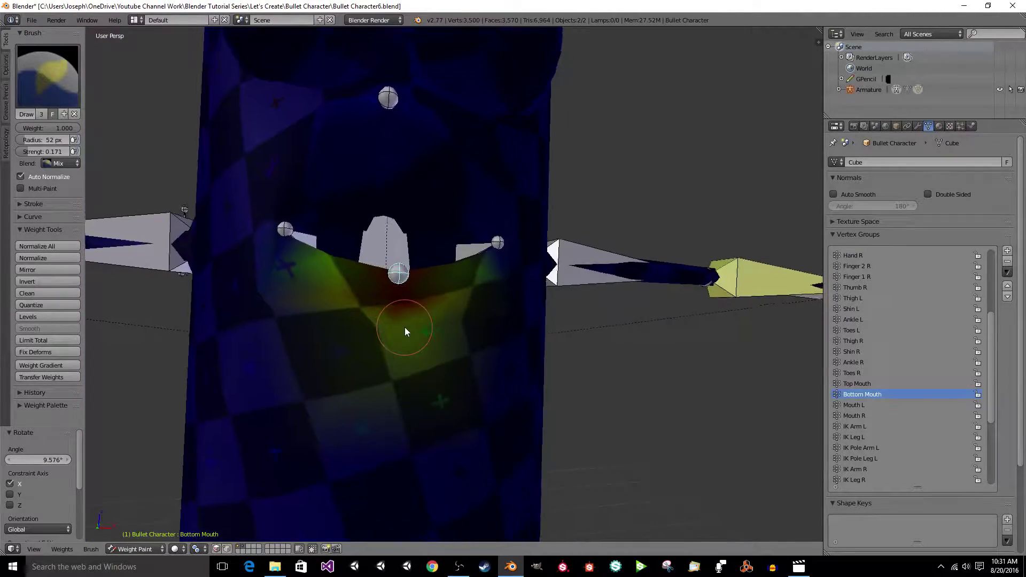
Test the lower lip weights by rotating the Bottom Mouth bone about 6.138° around global X.
scroll(405, 327, "down", 3)
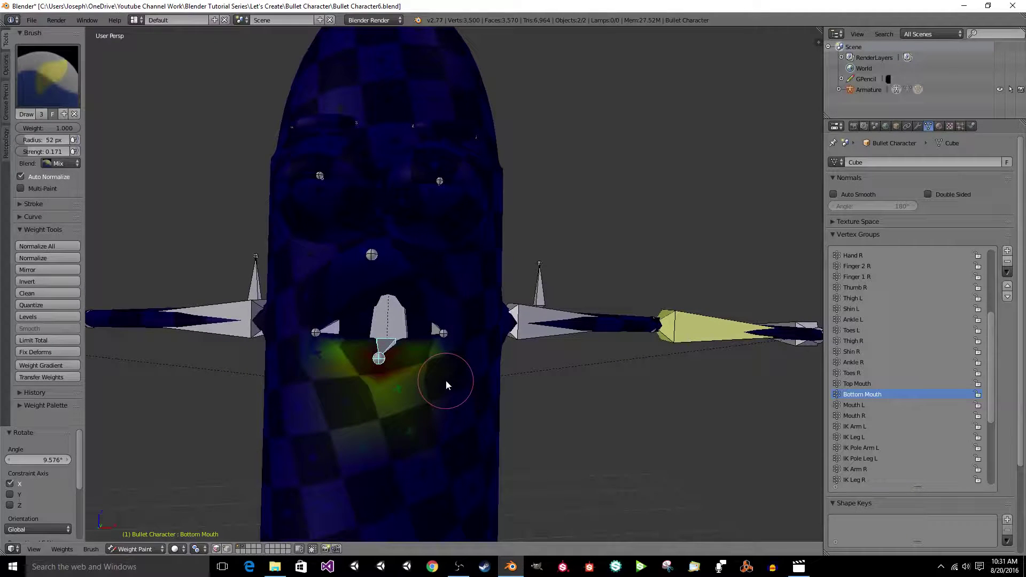
key("g")
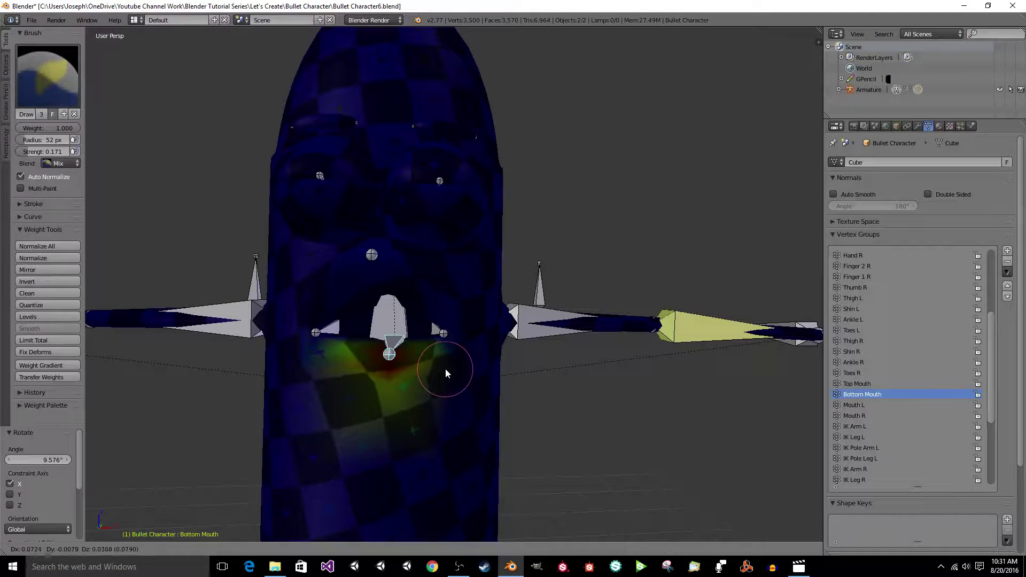
key("r")
key("x")
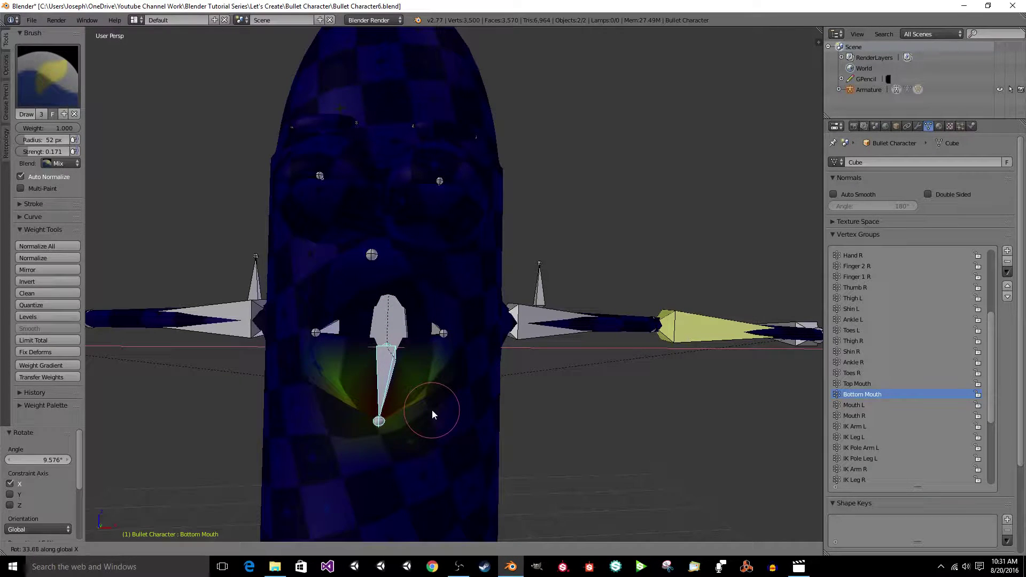
left_click(444, 386)
Paint Bottom Mouth weight at strength 0.171 across the vertices at the back of the inner mouth and check the blend.
middle_click_drag(448, 378, 545, 336)
scroll(419, 359, "down", 6)
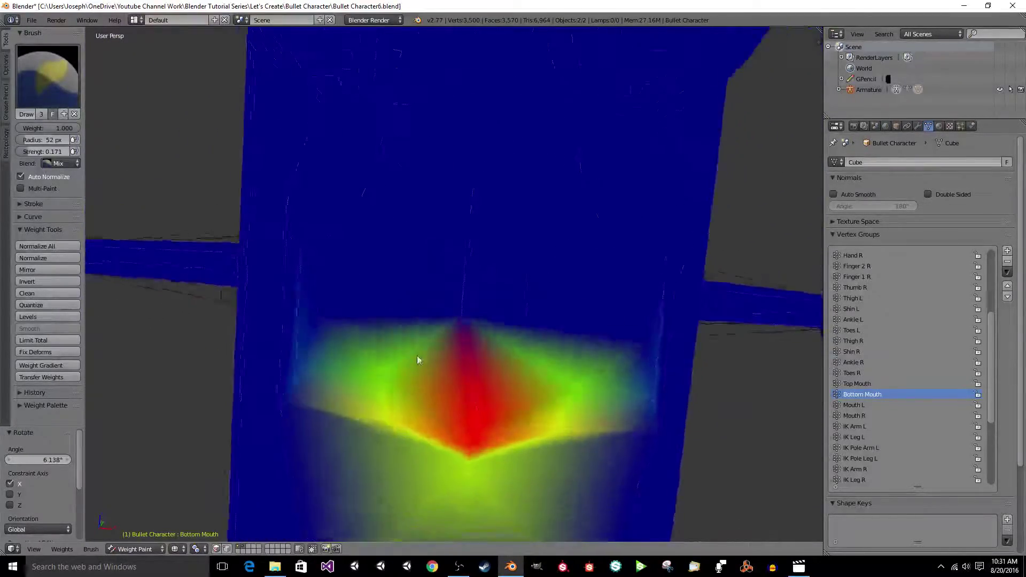
middle_click_drag(419, 368, 473, 279)
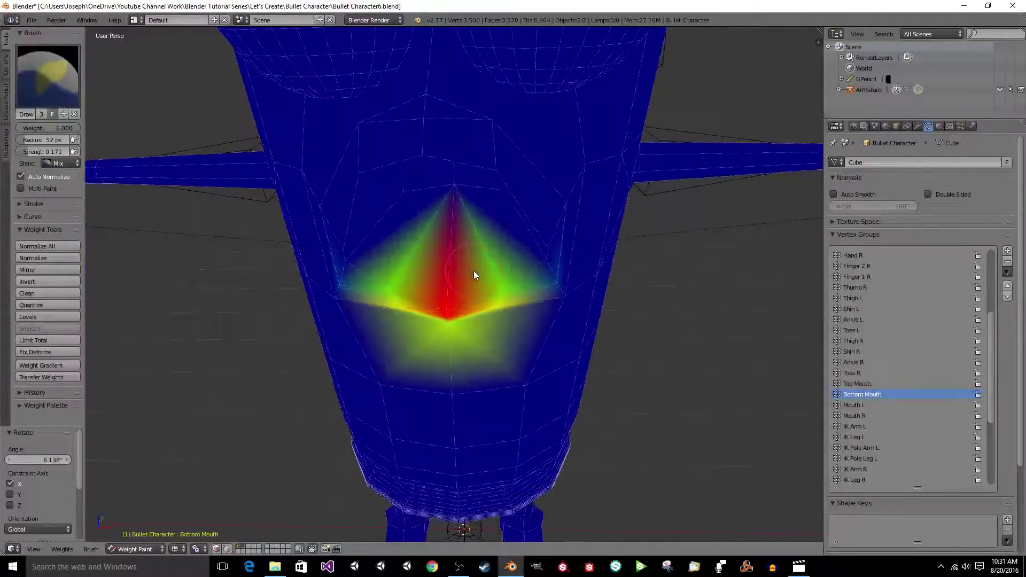
mouse_move(473, 270)
middle_mouse_down()
mouse_move(450, 302)
mouse_move(449, 282)
middle_mouse_up()
scroll(450, 302, "up", 3)
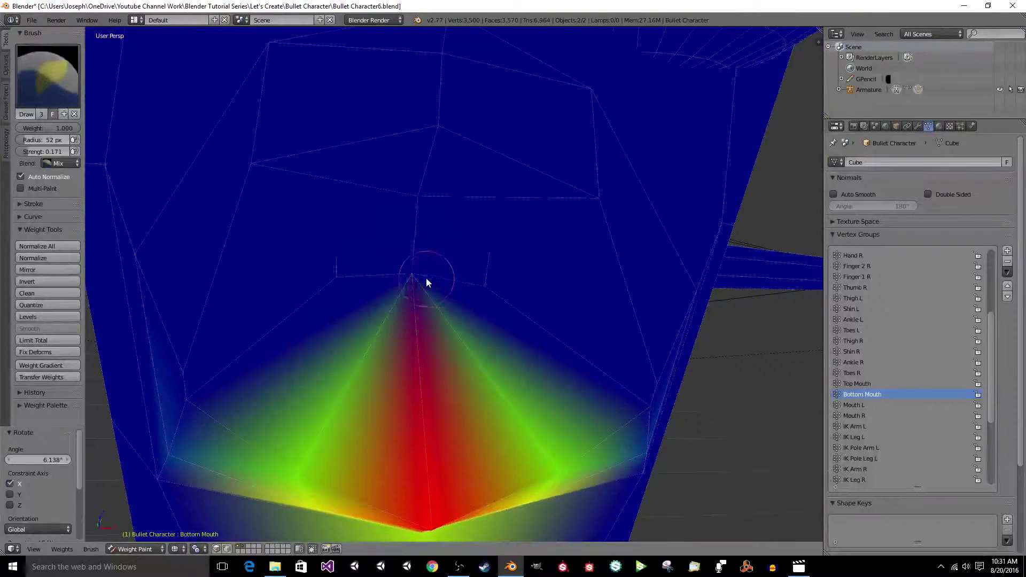
left_click_drag(425, 278, 411, 278)
mouse_move(348, 291)
left_mouse_down()
mouse_move(339, 289)
mouse_move(495, 287)
mouse_move(481, 317)
left_mouse_up()
middle_click_drag(485, 320, 485, 303)
scroll(484, 303, "up", 5)
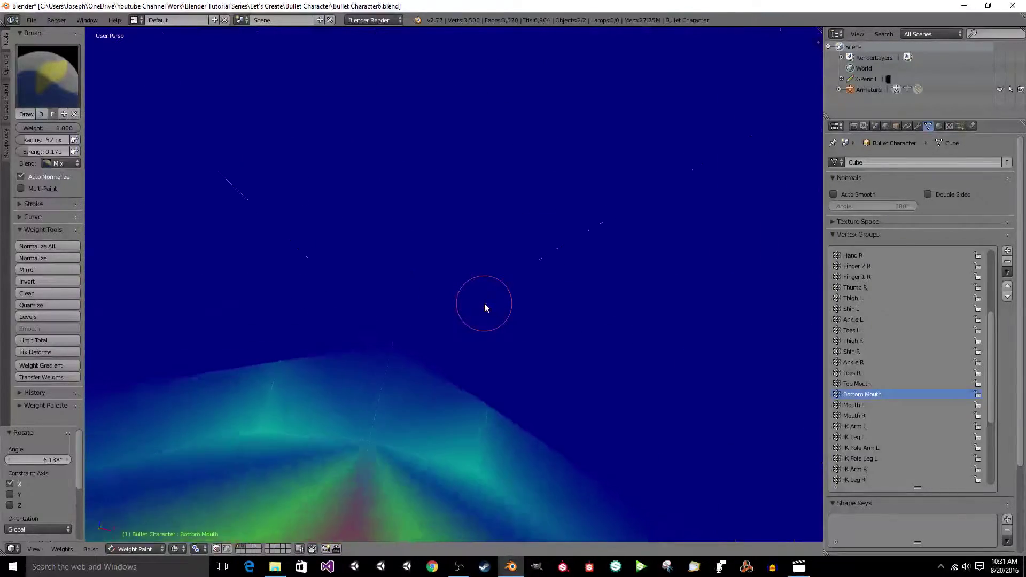
scroll(484, 303, "down", 6)
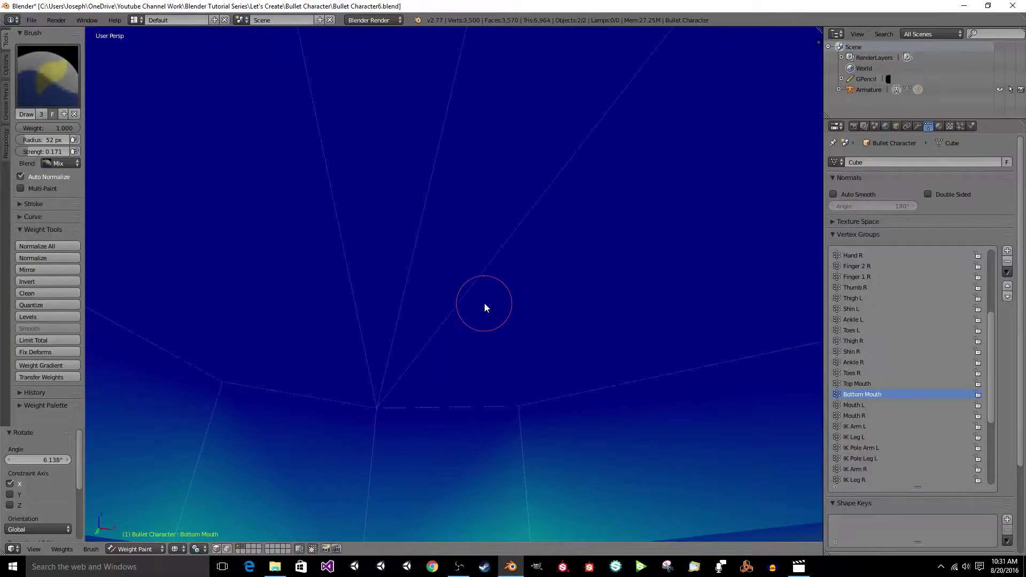
scroll(484, 302, "down", 3)
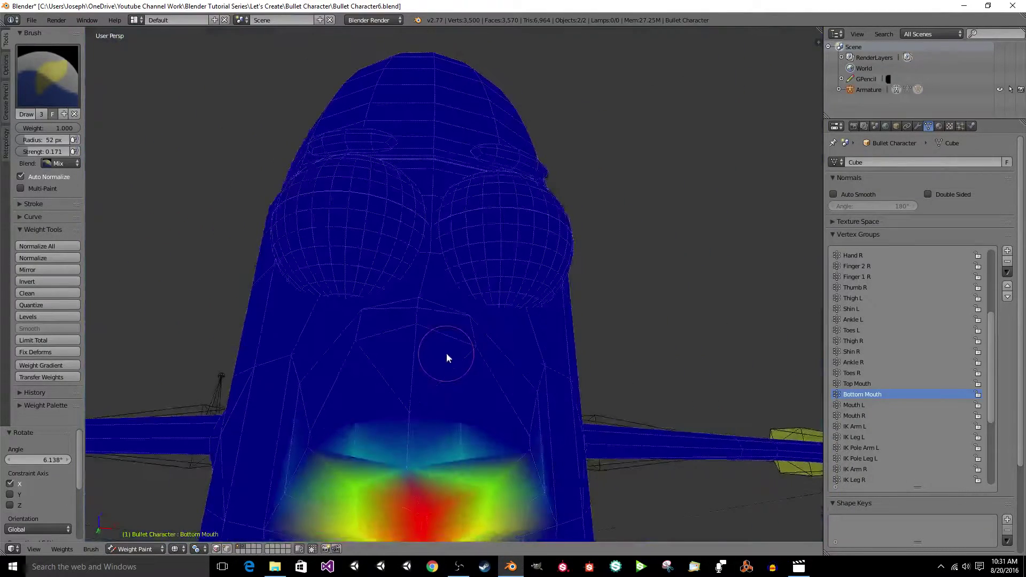
Select the Top Mouth bone and paint its weight at strength 0.171 across the vertices at the back of the inner mouth.
key("alt+z")
right_click(411, 317)
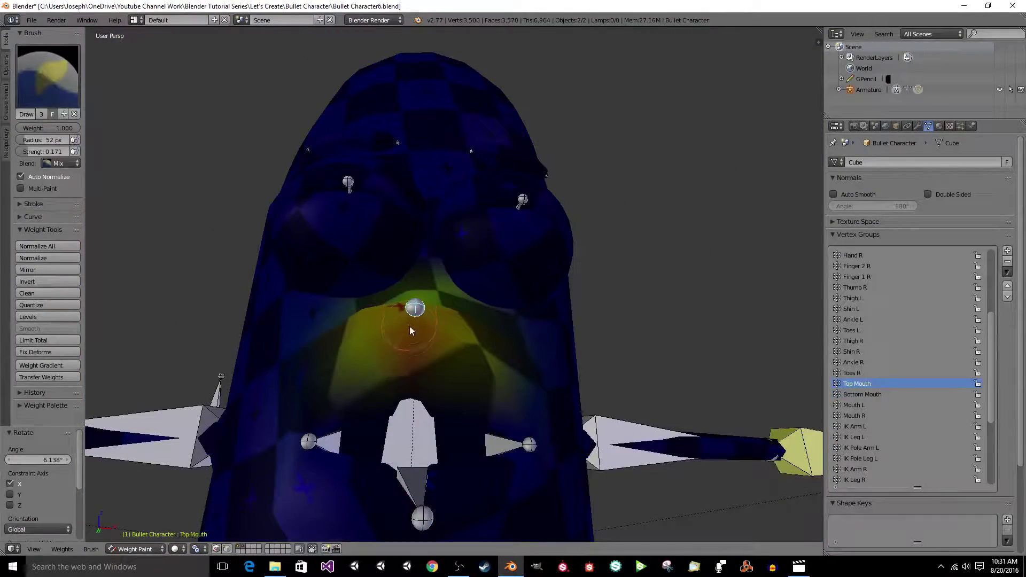
key("alt+z")
scroll(425, 348, "up", 5)
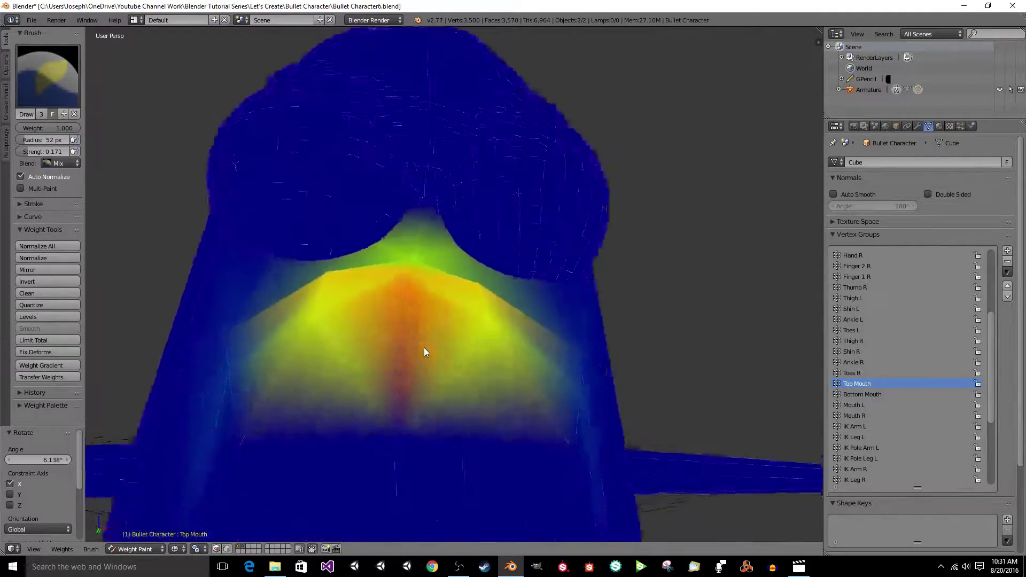
scroll(425, 347, "up", 5)
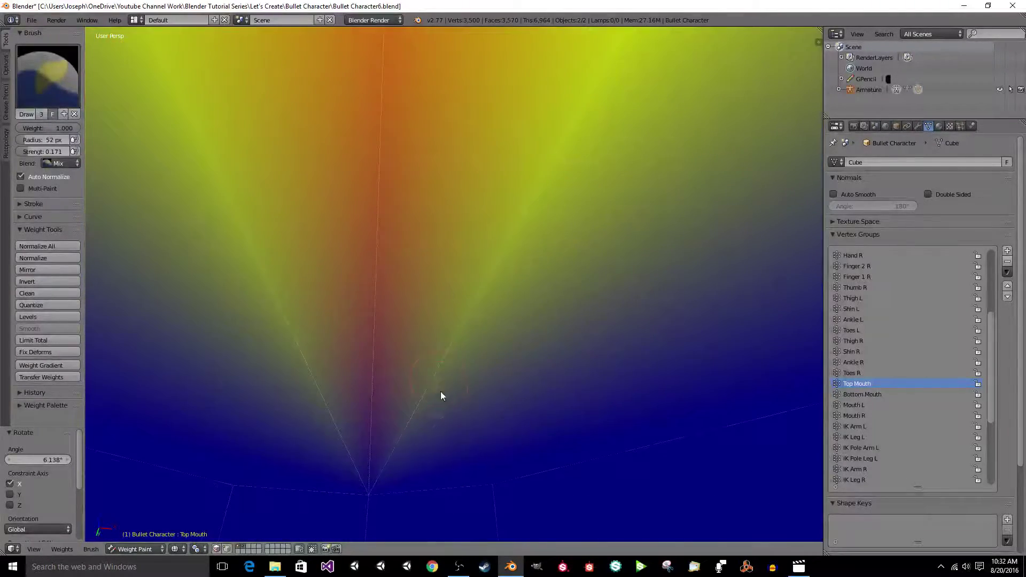
middle_click_drag(460, 449, 468, 444)
middle_click_drag(486, 480, 488, 476)
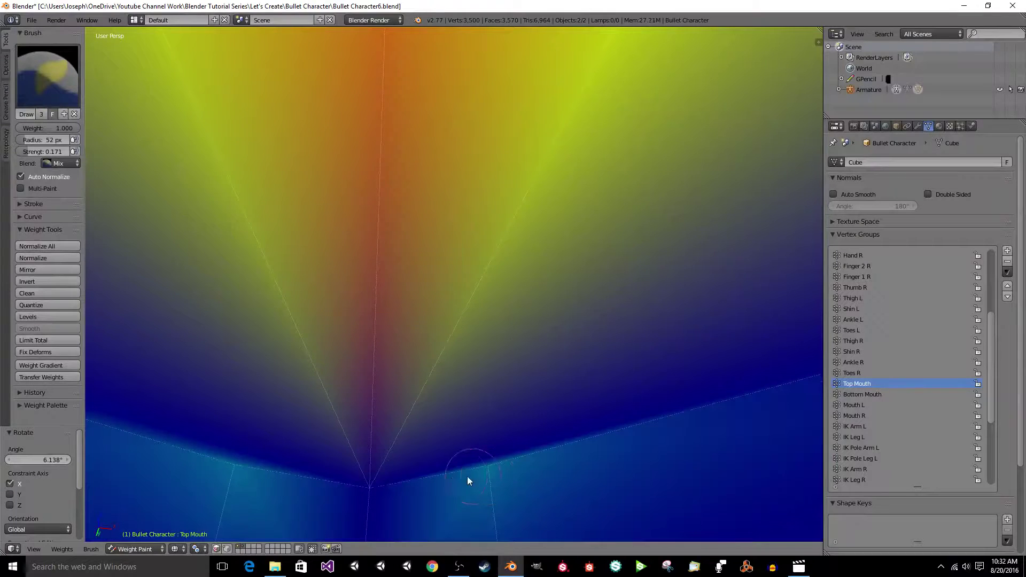
left_click(372, 483)
left_click_drag(247, 473, 242, 469)
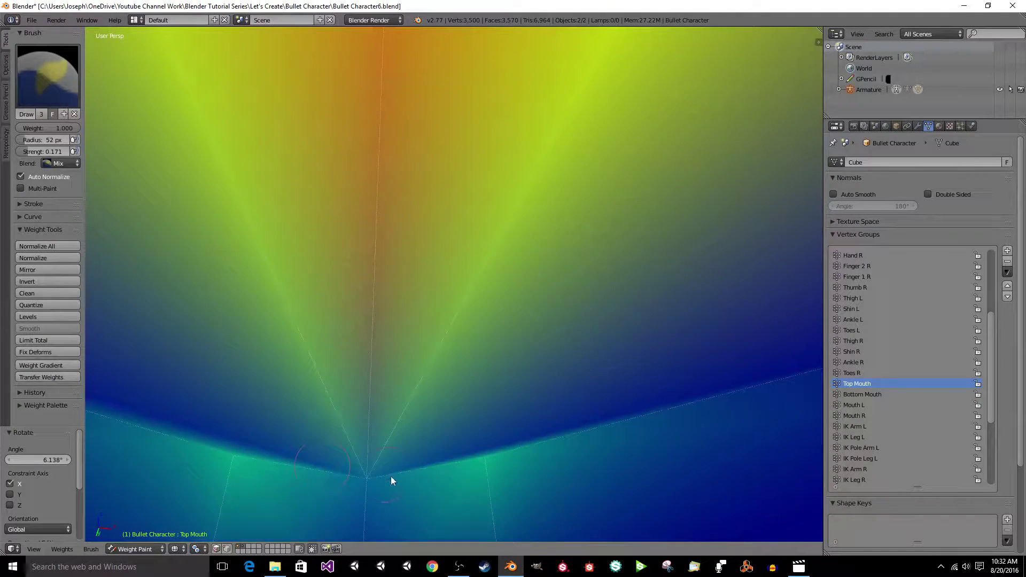
left_click_drag(391, 481, 369, 482)
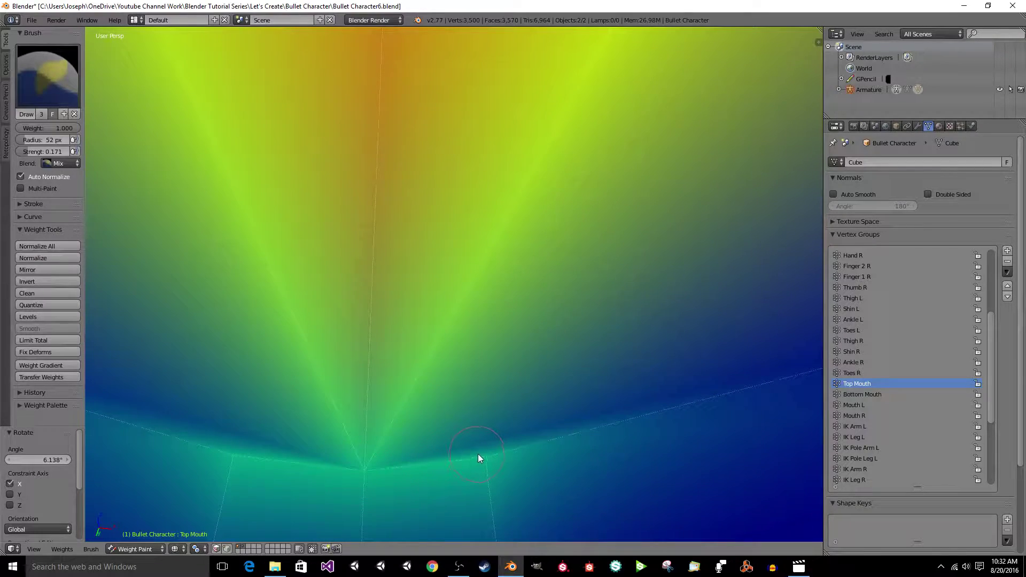
Examine the Top Mouth weights inside and around the mouth from several angles and return to solid shading.
scroll(435, 471, "down", 8)
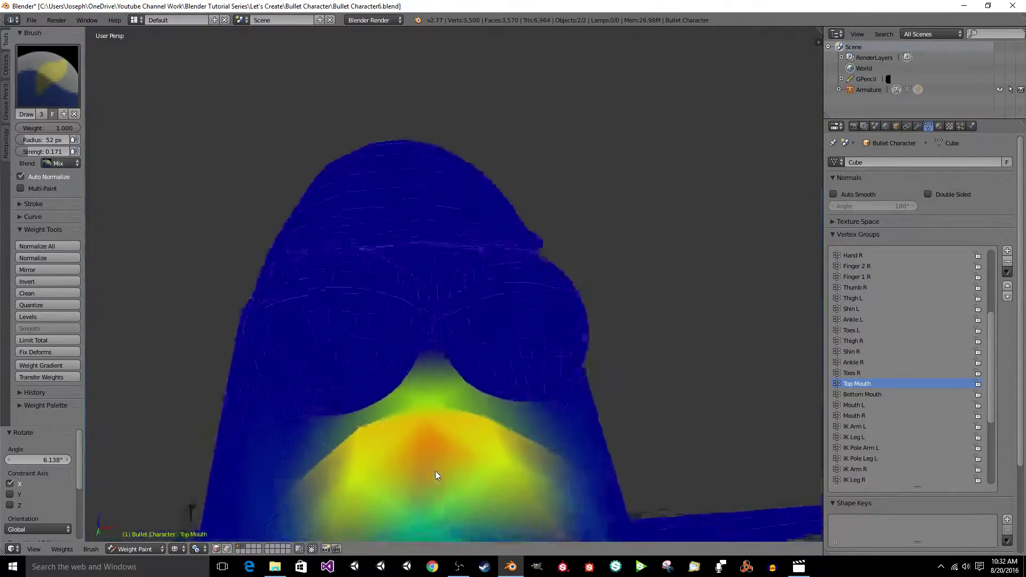
scroll(433, 474, "up", 10)
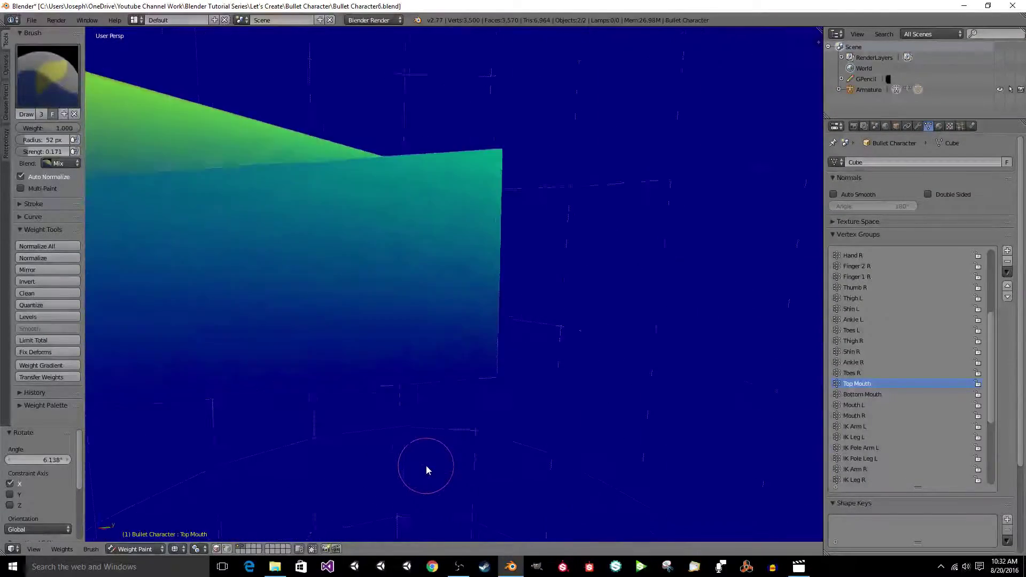
scroll(426, 468, "up", 6)
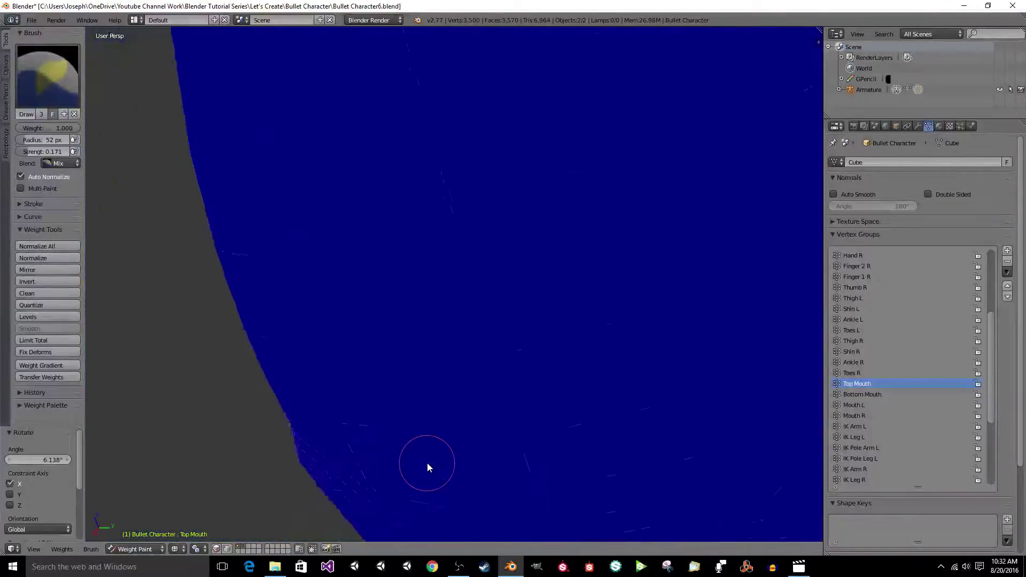
scroll(428, 463, "down", 4)
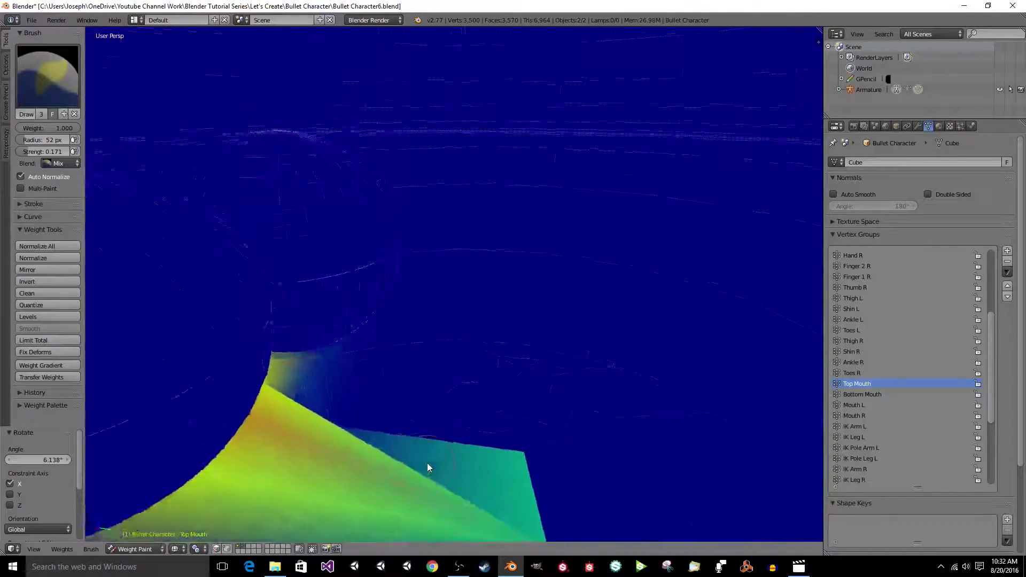
scroll(427, 463, "down", 5)
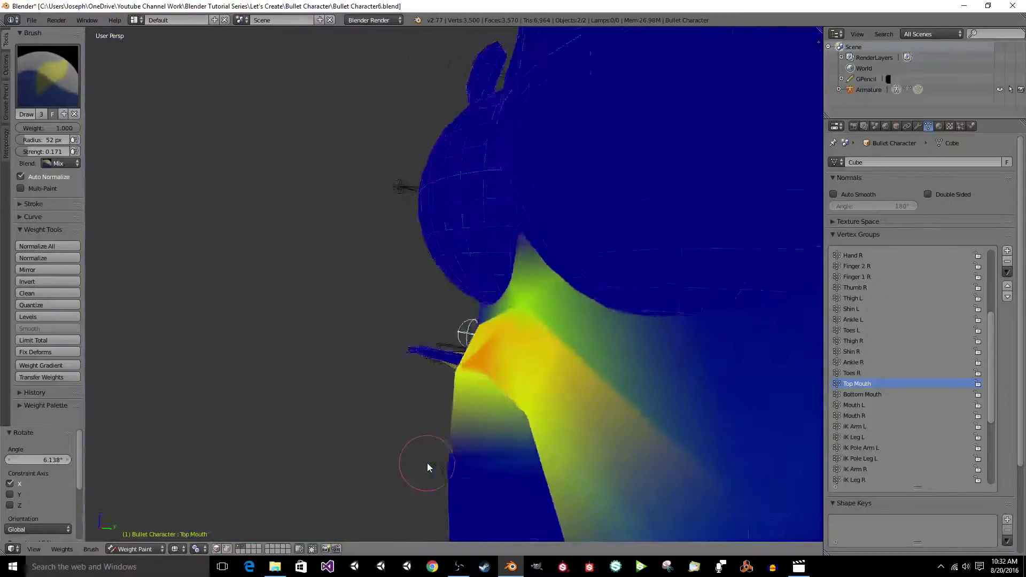
middle_click_drag(428, 462, 427, 463)
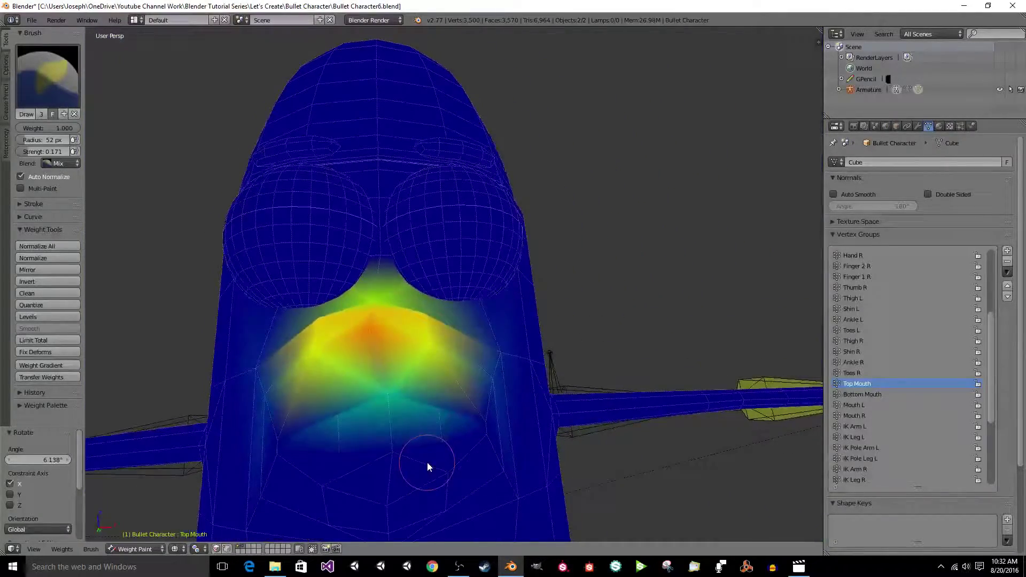
key("z")
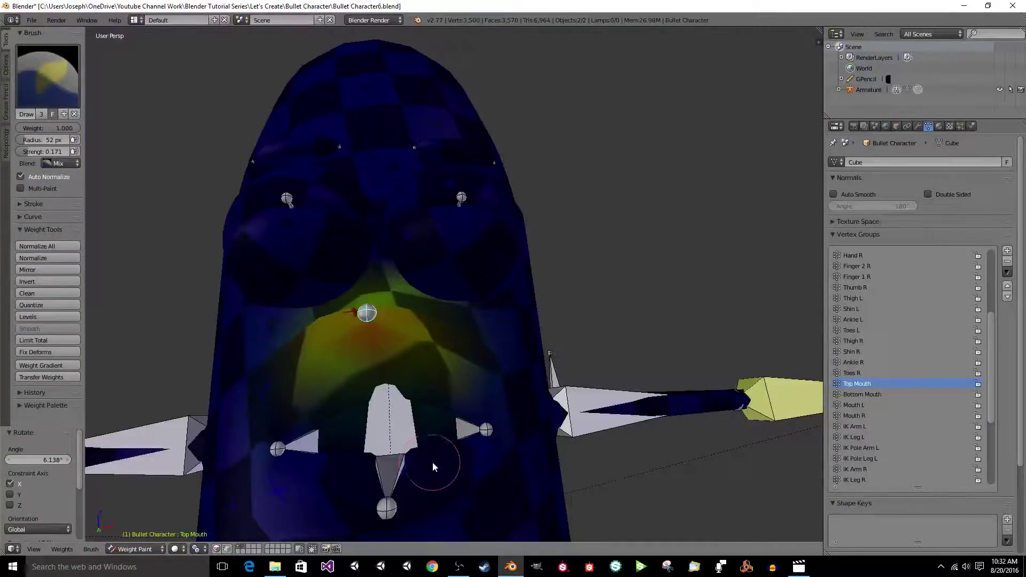
Select the Mouth L bone for weight painting, check the mirror options, and save the file.
right_click(472, 429)
middle_click_drag(471, 427, 471, 426)
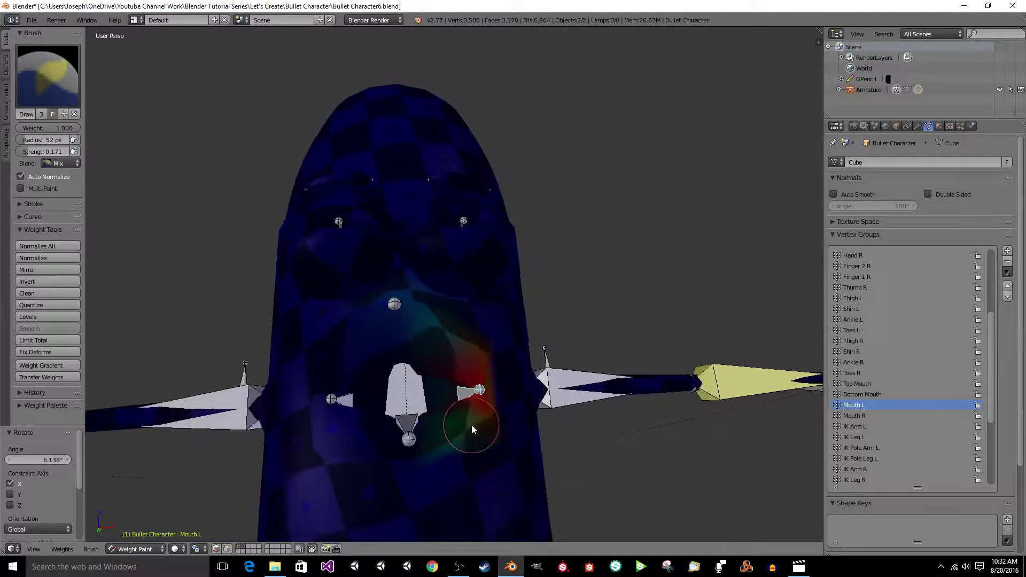
scroll(10, 157, "down", 1, "ctrl")
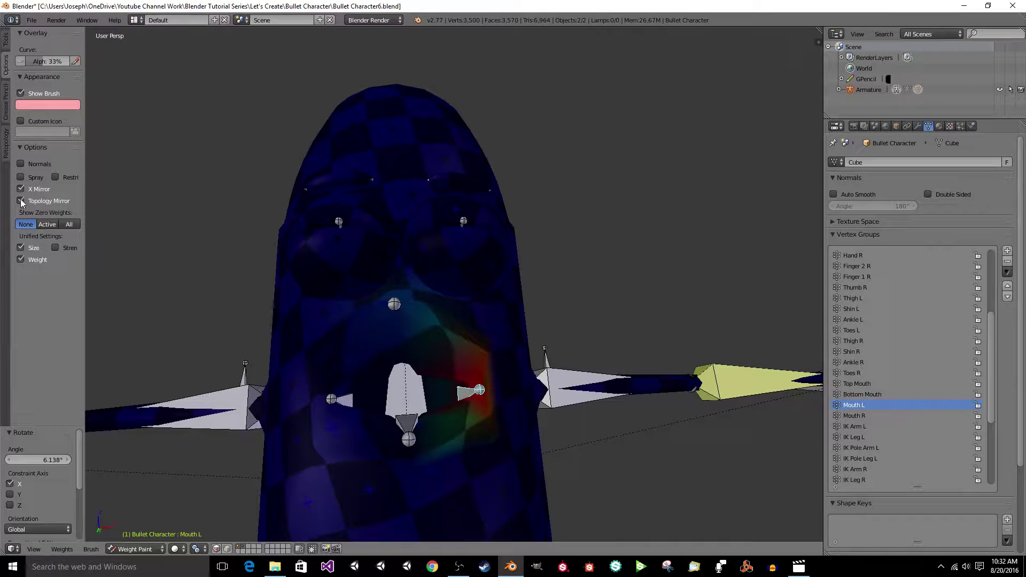
scroll(6, 206, "up", 1, "ctrl")
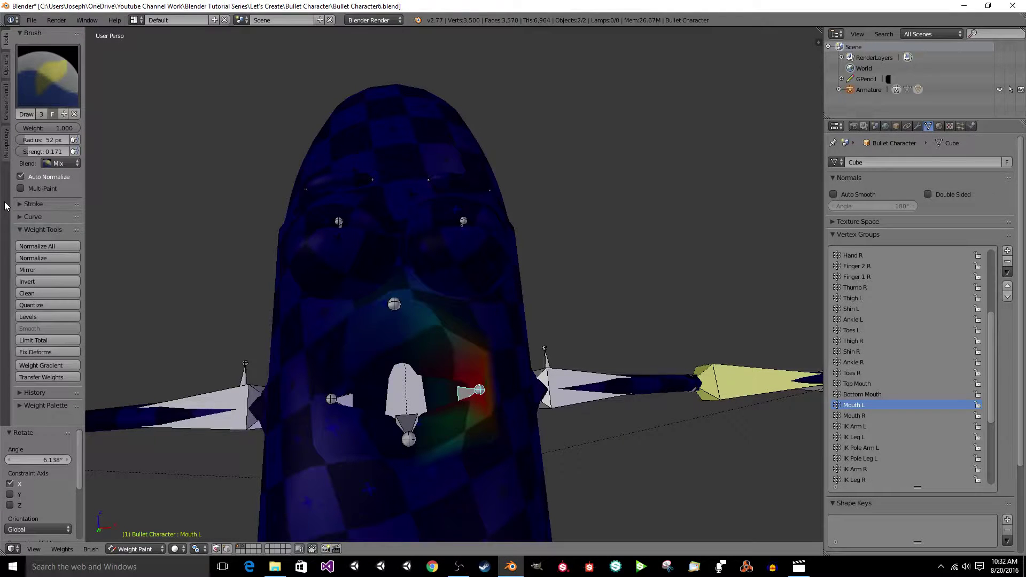
key("ctrl+s")
left_click(104, 201)
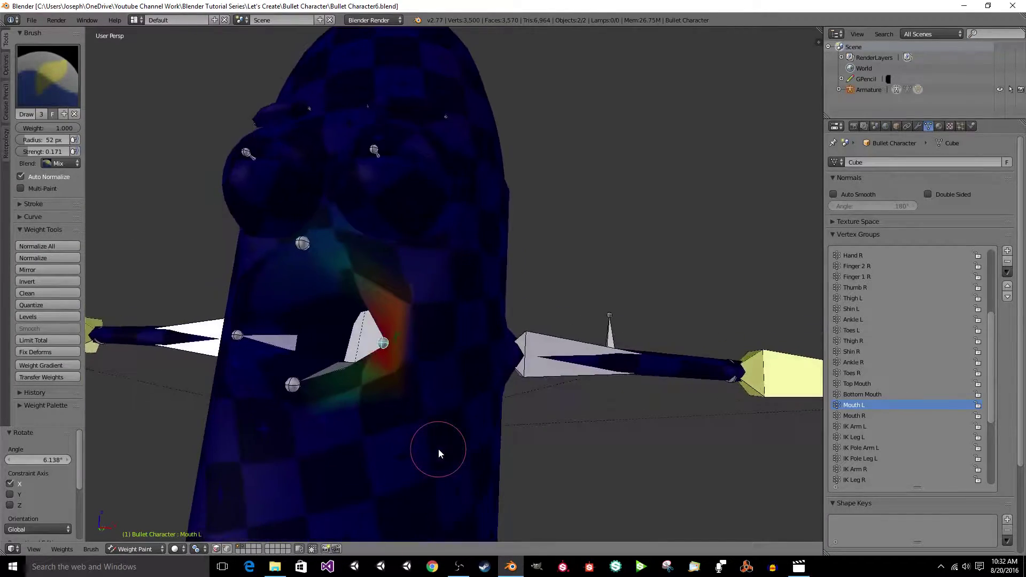
In wireframe shading, paint Mouth L weight at strength 0.171 onto the cheek vertices beside the upper and lower mouth corner.
key("z")
mouse_move(439, 449)
middle_mouse_down()
mouse_move(426, 375)
mouse_move(398, 371)
middle_mouse_up()
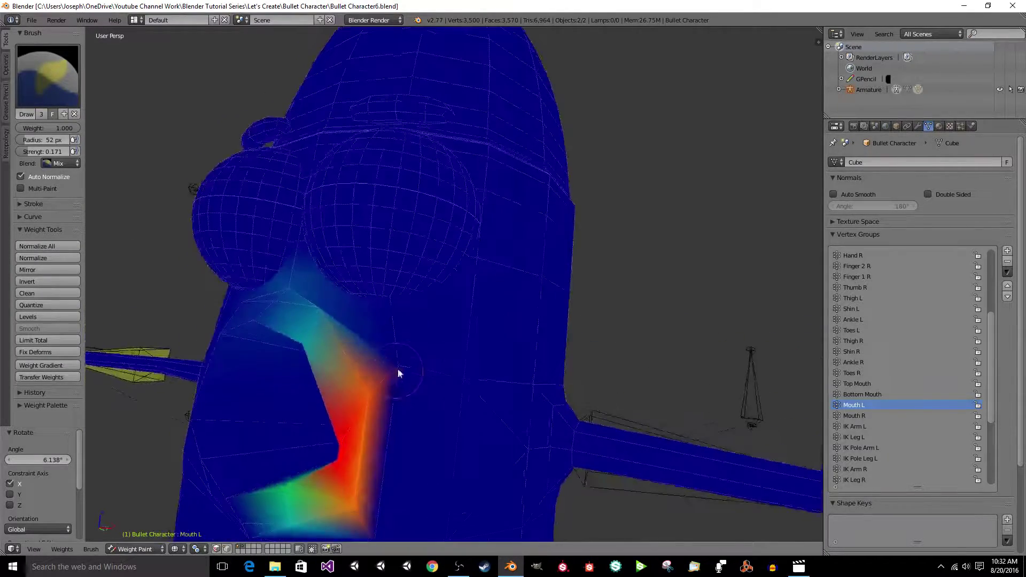
left_click(403, 369)
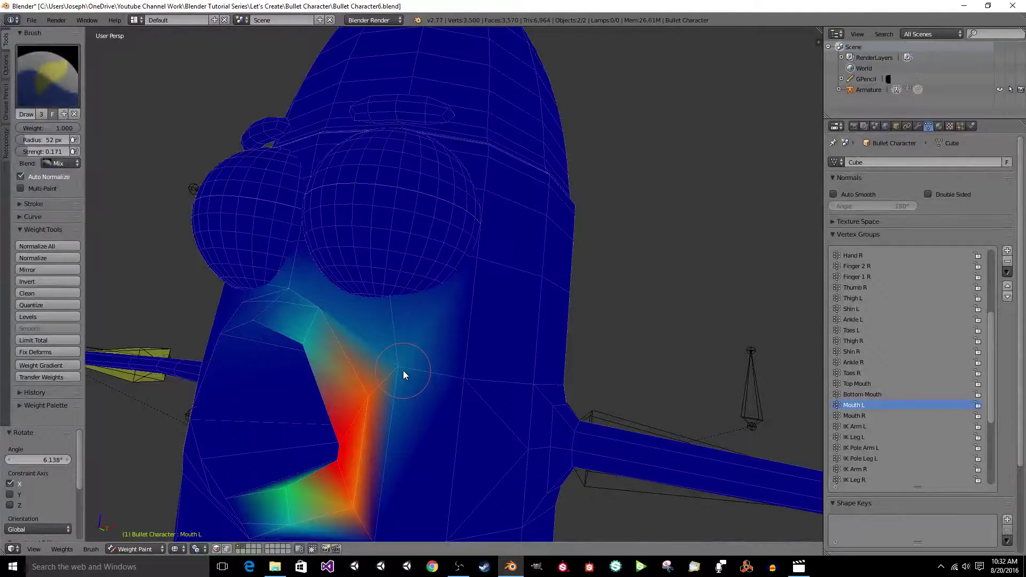
left_click(404, 377)
middle_click_drag(401, 444, 402, 441)
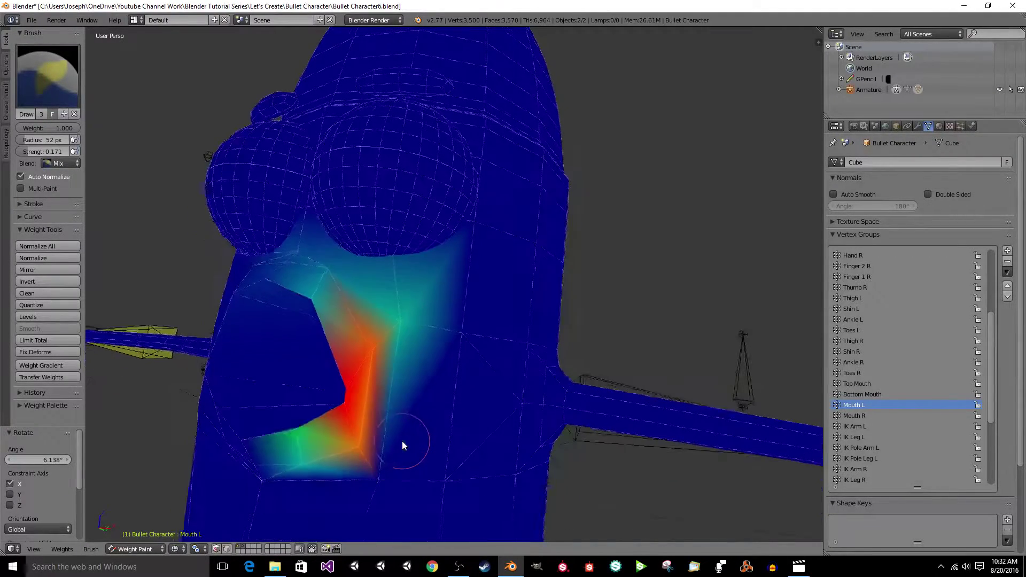
left_click_drag(391, 466, 386, 477)
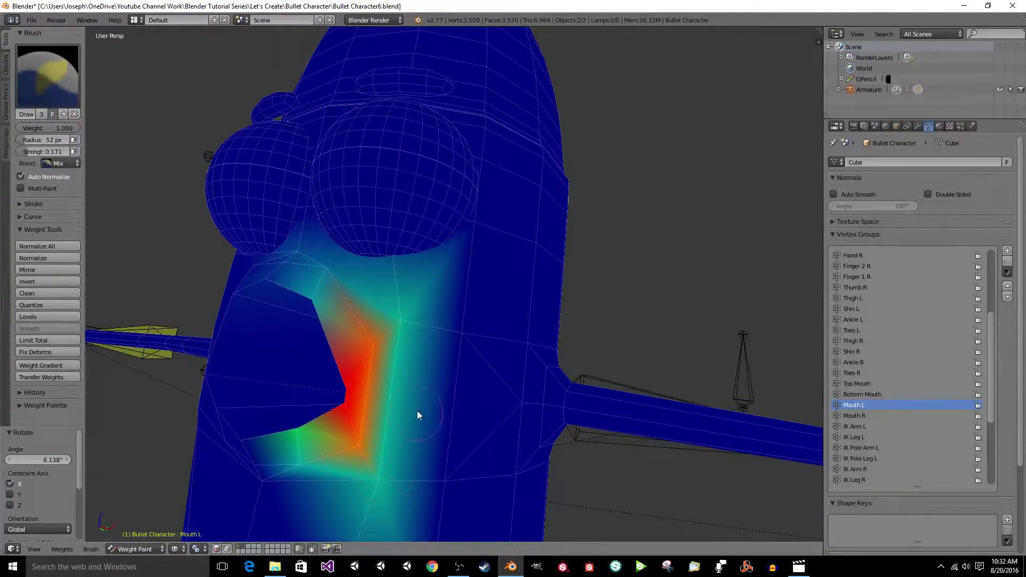
mouse_move(429, 368)
middle_mouse_down()
mouse_move(458, 362)
mouse_move(496, 404)
mouse_move(470, 490)
mouse_move(428, 428)
mouse_move(420, 434)
mouse_move(429, 511)
mouse_move(448, 485)
mouse_move(451, 456)
mouse_move(435, 465)
mouse_move(421, 392)
mouse_move(426, 516)
middle_mouse_up()
Test the cheek weights by moving the Mouth L bone about 0.132, -0.023, 0.020 and return to solid shading.
scroll(429, 480, "down", 6)
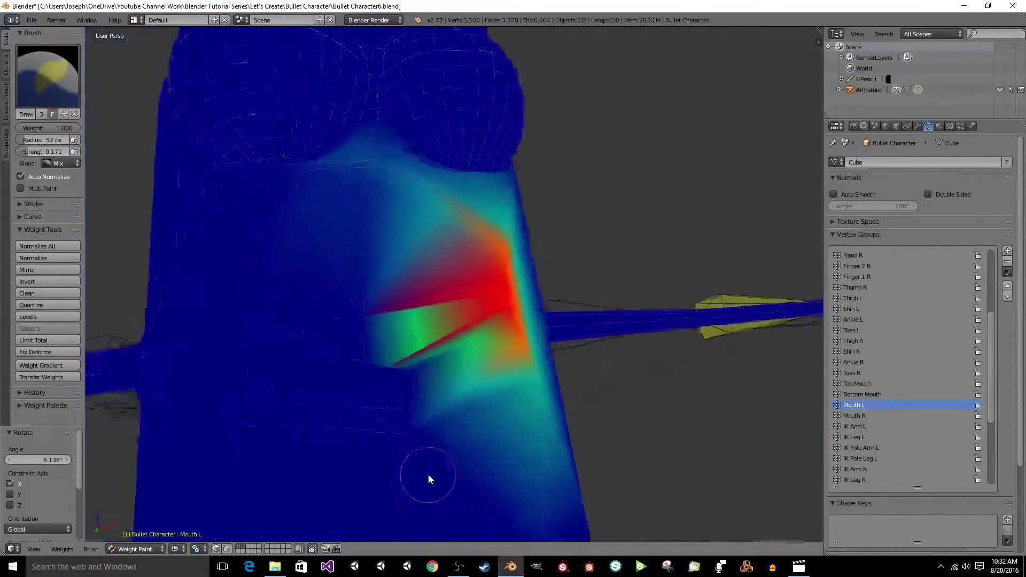
key("g")
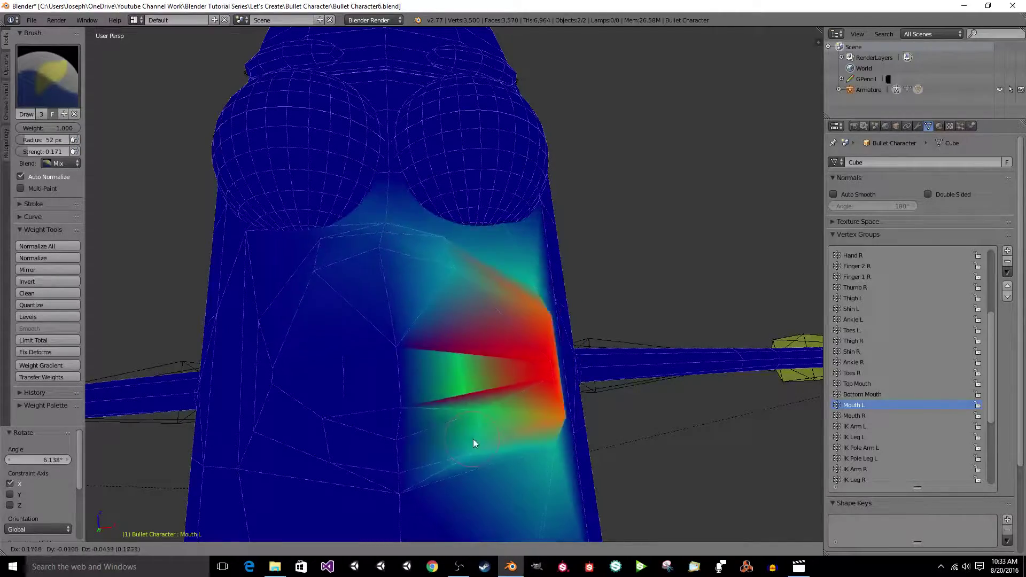
left_click(464, 427)
scroll(464, 422, "down", 2)
middle_click_drag(465, 417, 463, 425)
key("z")
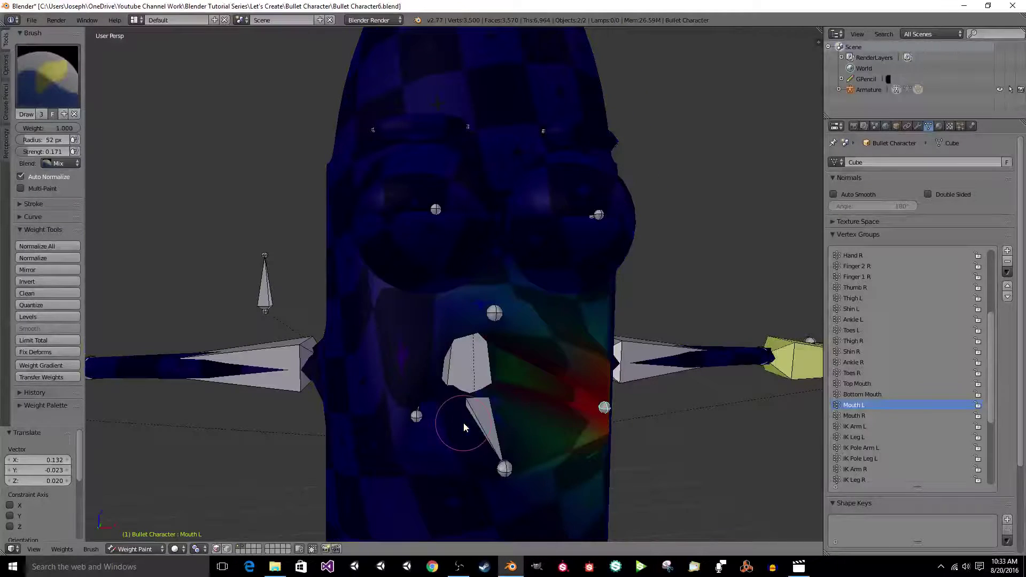
Select the Mouth R bone, move it outward by about -0.221, 0.032, 0.052, and check the weight blend in wireframe.
right_click(420, 418)
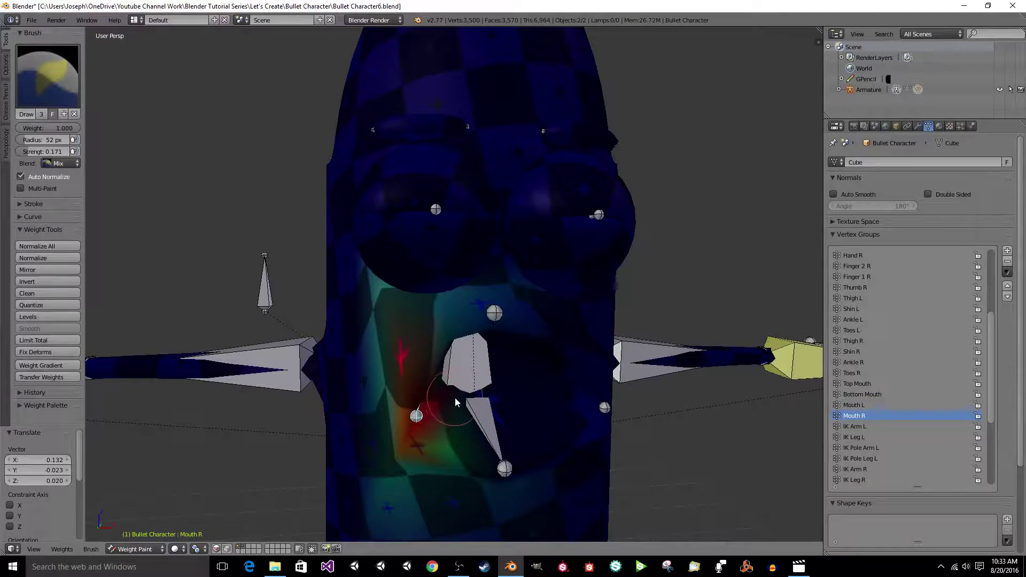
key("g")
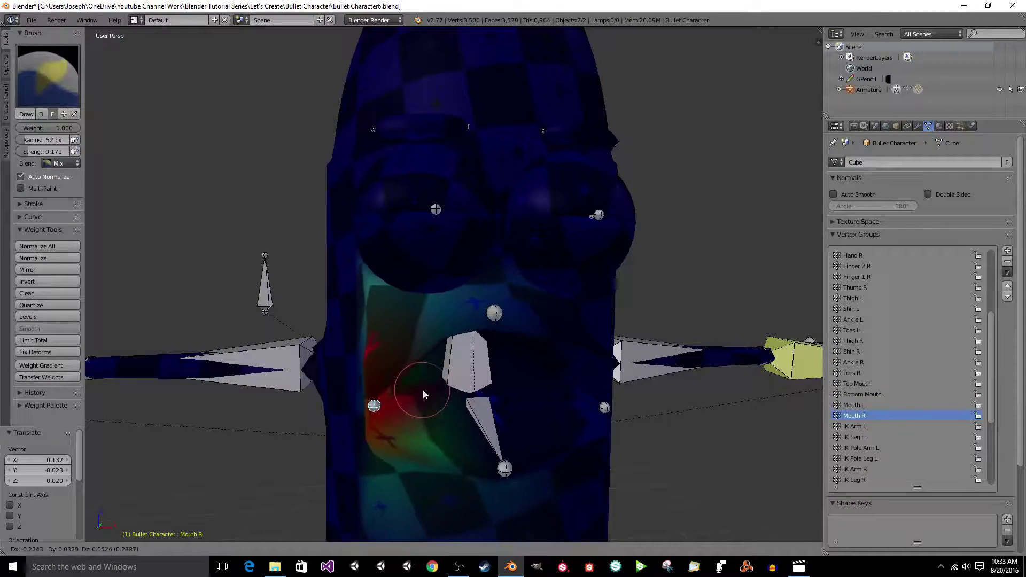
key("alt+z")
scroll(424, 387, "up", 6)
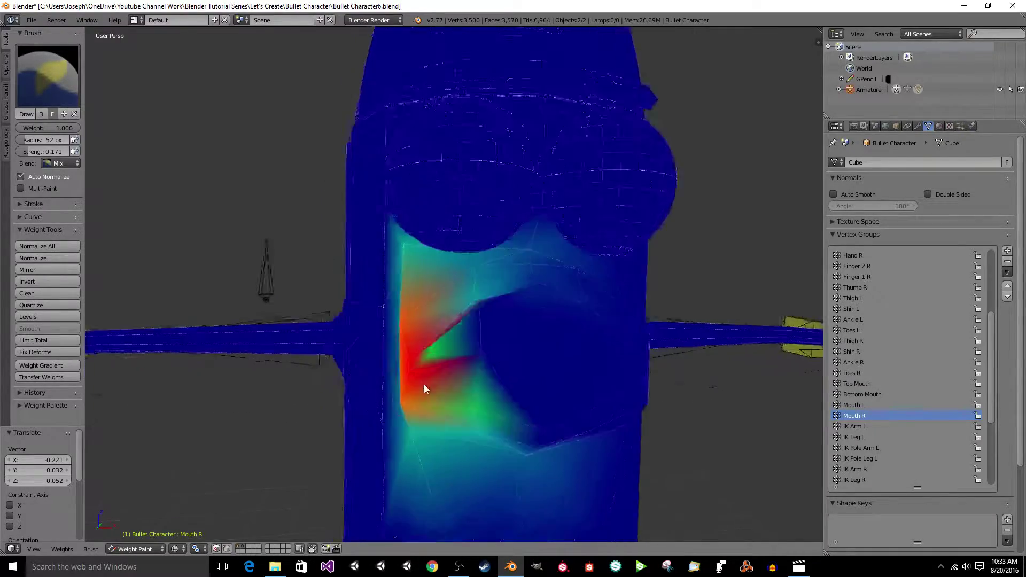
scroll(425, 389, "down", 3)
key("KP_4")
key("KP_4")
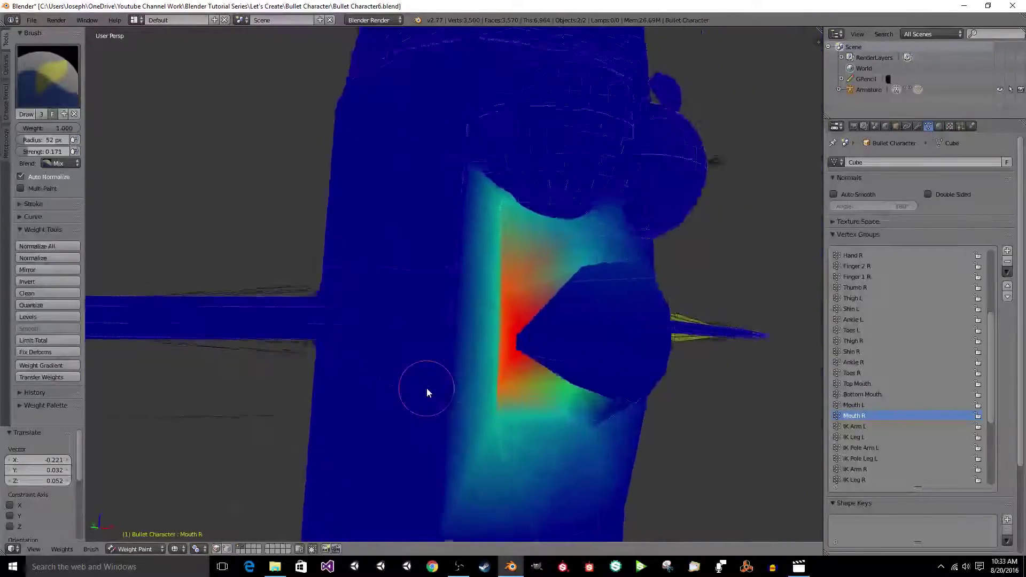
scroll(423, 390, "up", 4)
scroll(422, 390, "down", 3)
key("KP_4")
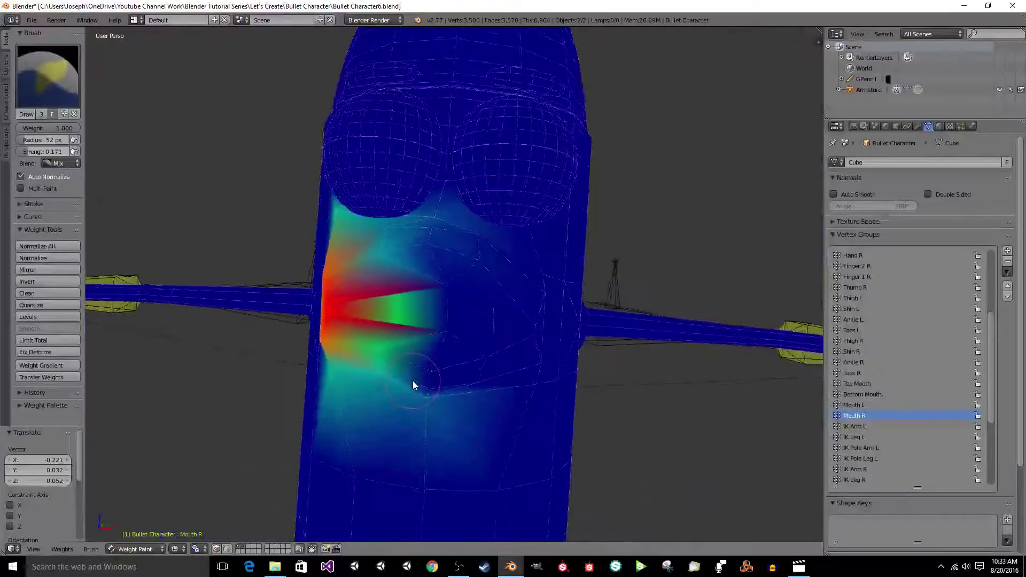
scroll(414, 381, "up", 1)
key("s")
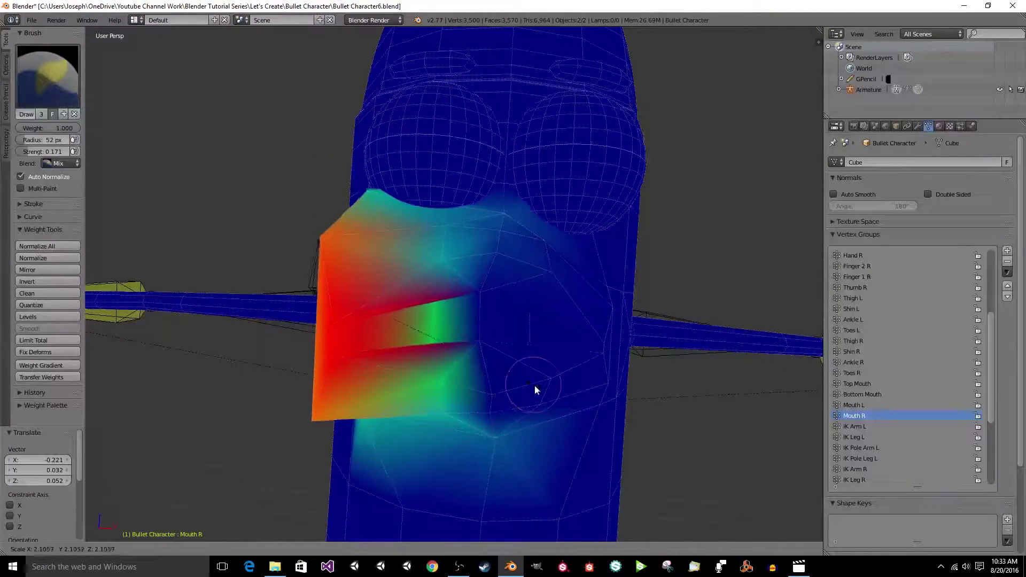
key("Escape")
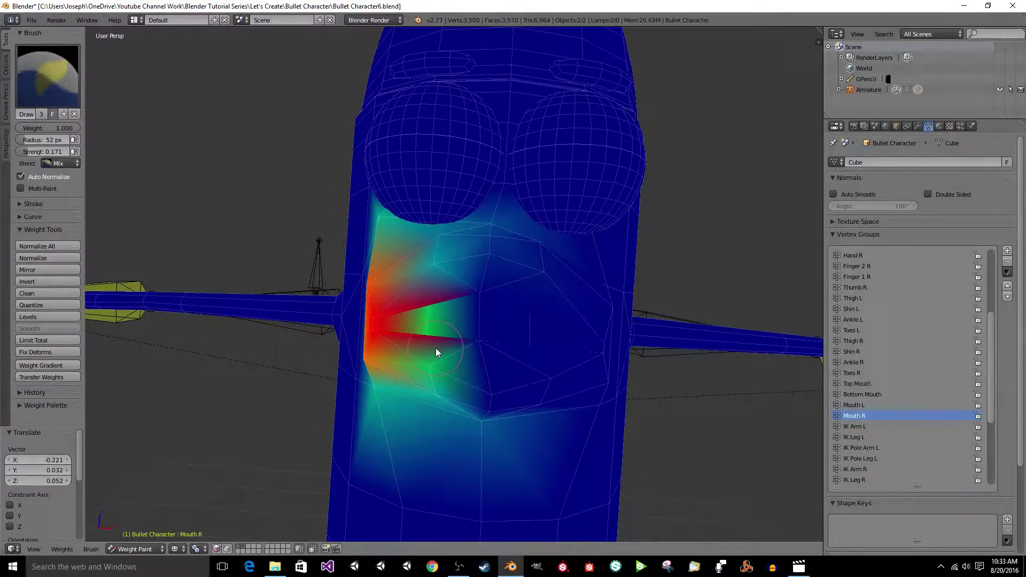
Move the Mouth R bone back inward by about 0.252, 0.003, -0.126 and return to solid shading.
key("g")
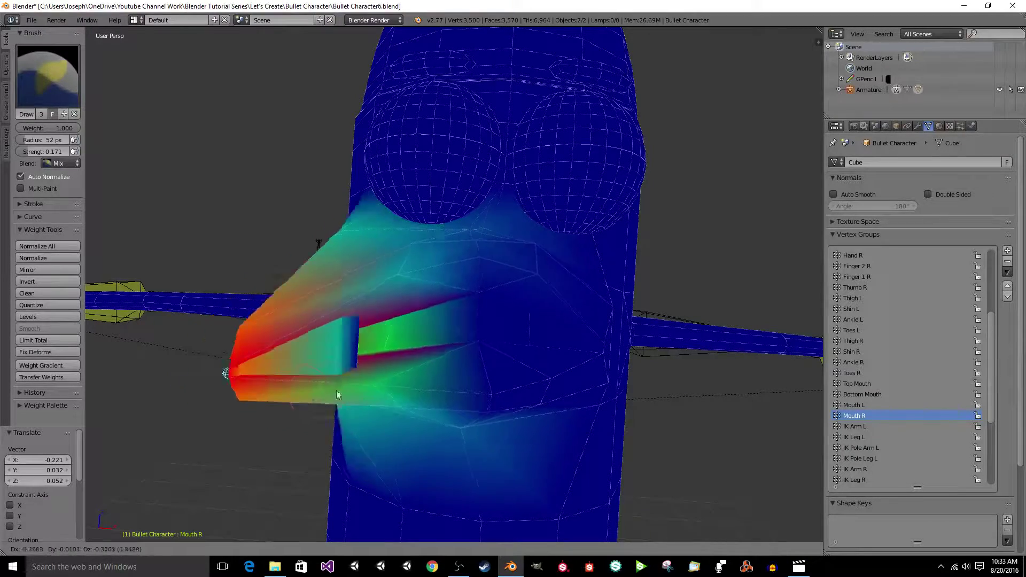
left_click(470, 376)
key("z")
Examine the posed mouth from the front and both sides for how the mouth corners and cheeks deform.
key("KP_4")
key("KP_4")
key("KP_4")
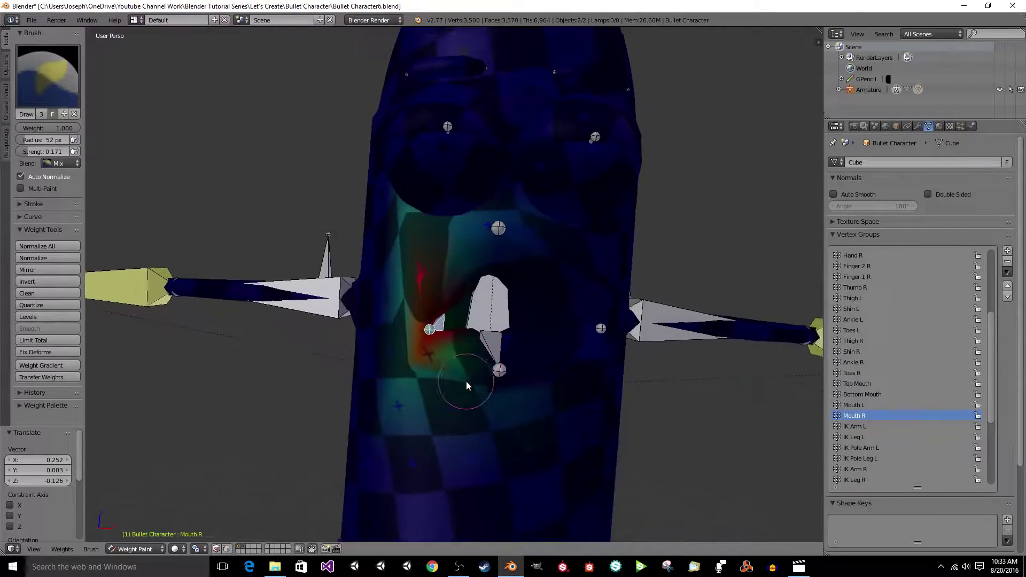
scroll(469, 381, "up", 2)
scroll(468, 380, "down", 3)
key("KP_6")
key("KP_6")
key("KP_6")
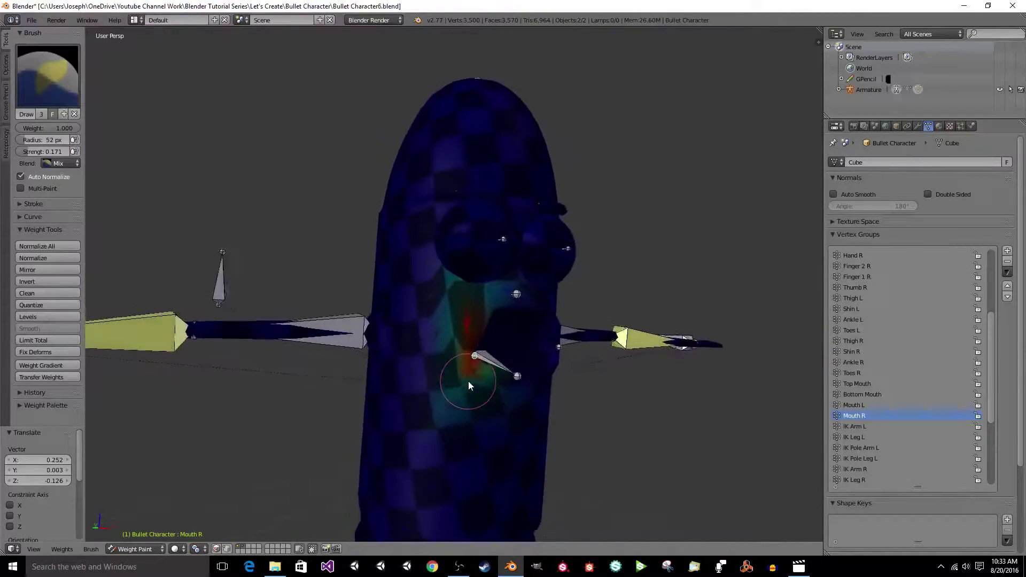
key("KP_6")
key("KP_6")
key("KP_6")
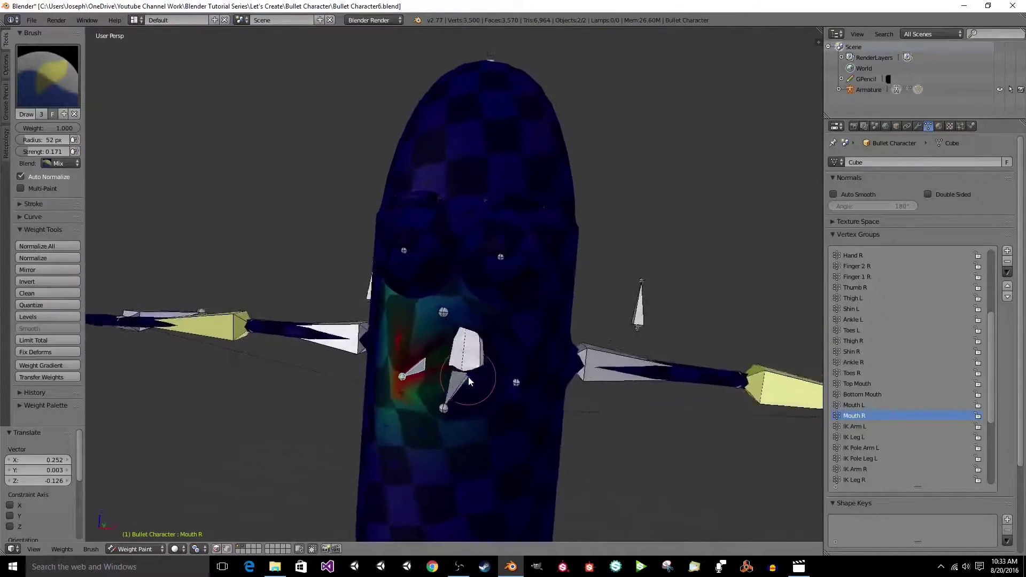
key("KP_4")
key("KP_4")
key("KP_4")
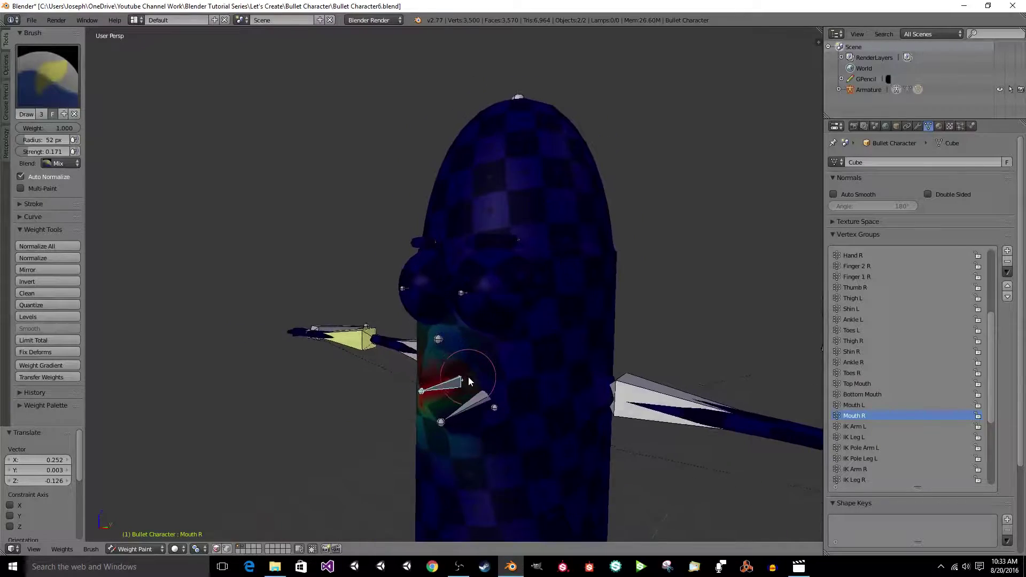
scroll(518, 407, "up", 2)
key("KP_4")
key("KP_6")
key("KP_6")
key("KP_6")
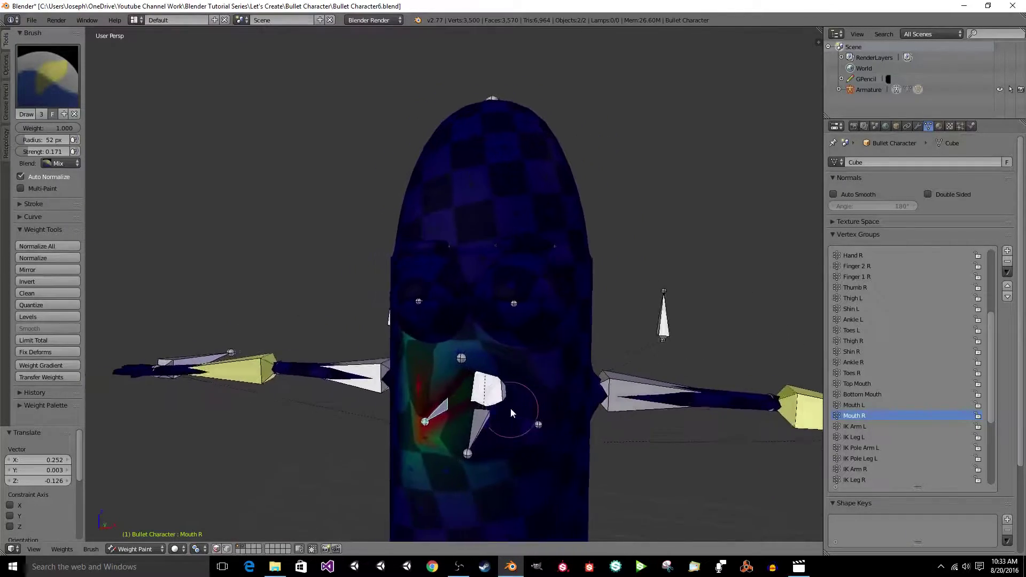
key("KP_6")
key("KP_6")
key("KP_6")
key("KP_6")
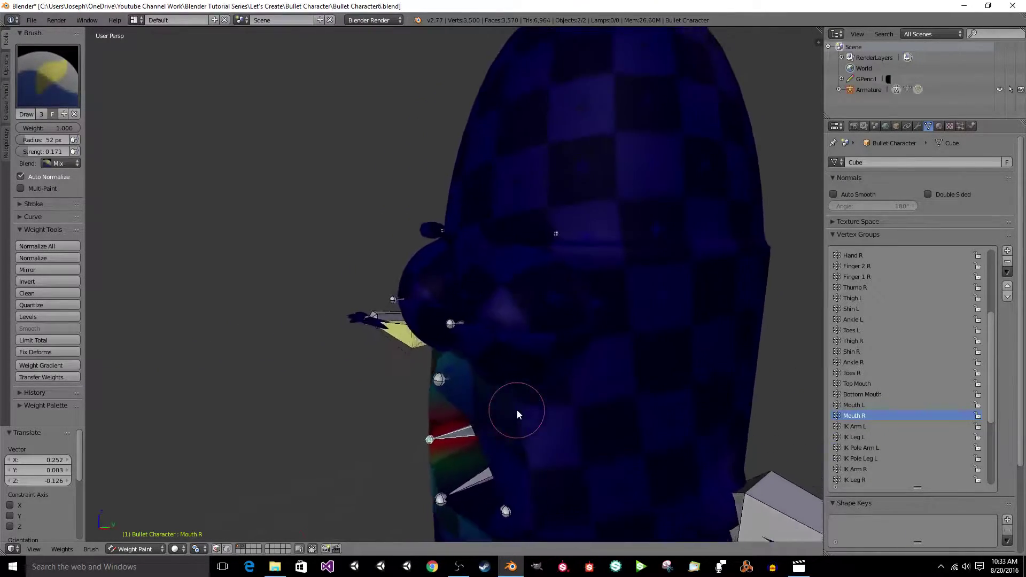
key("KP_4")
key("KP_4")
key("KP_4")
key("KP_4")
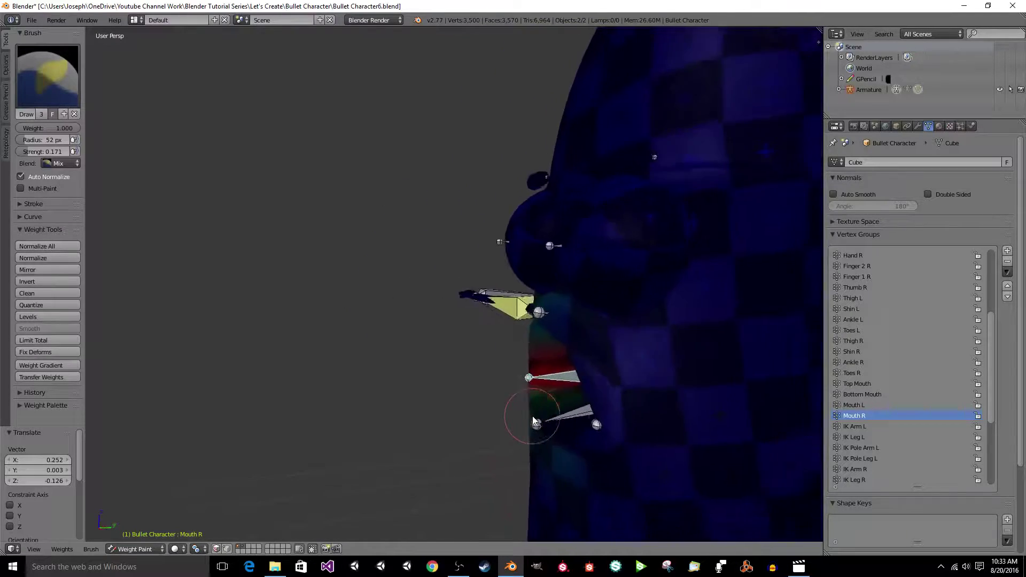
key("KP_4")
key("KP_4")
key("KP_4")
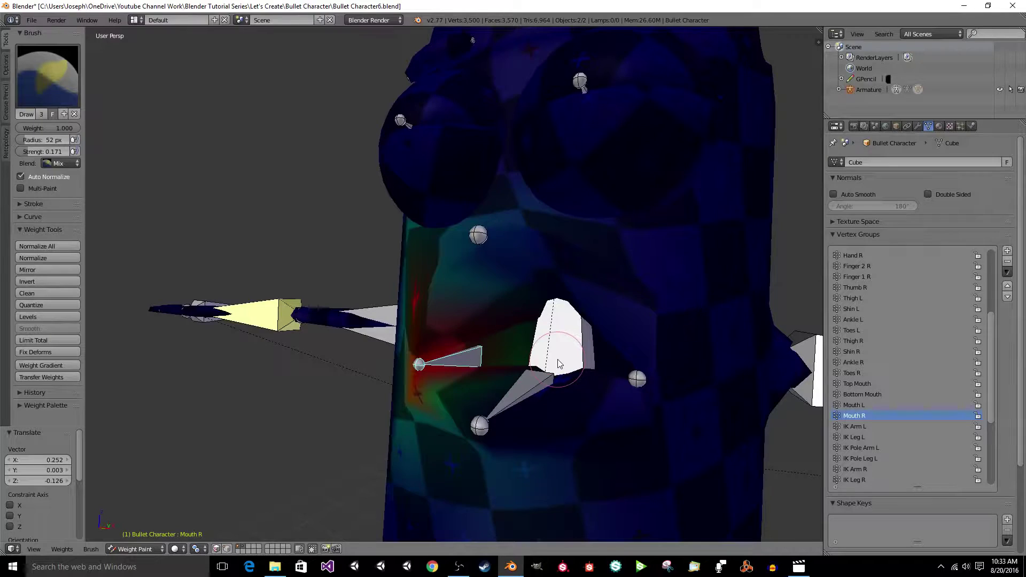
key("KP_4")
key("KP_4")
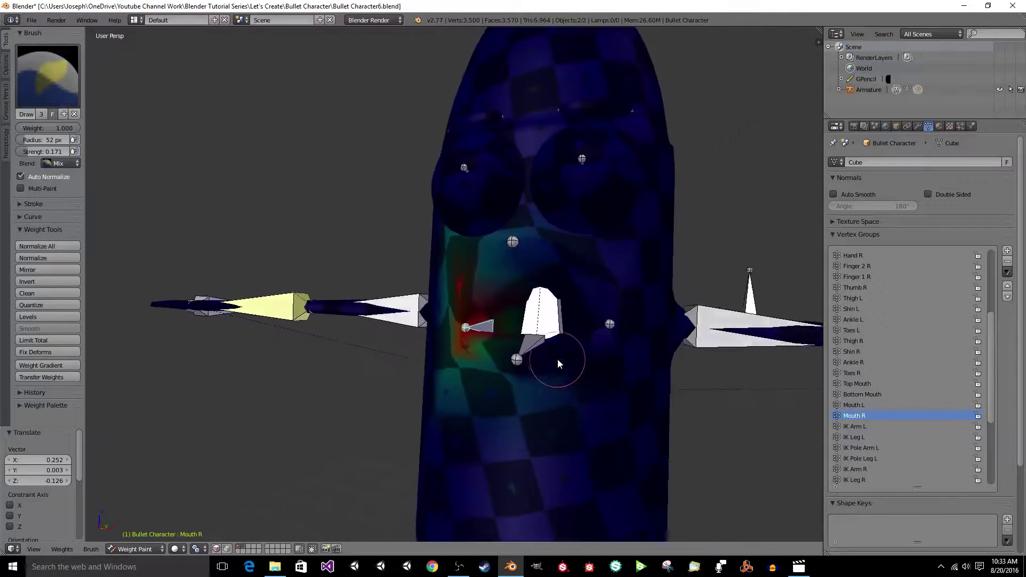
Inspect the Mouth R weights and the open mouth's deformation from several angles and distances.
key("KP_4")
key("KP_4")
key("KP_4")
key("KP_4")
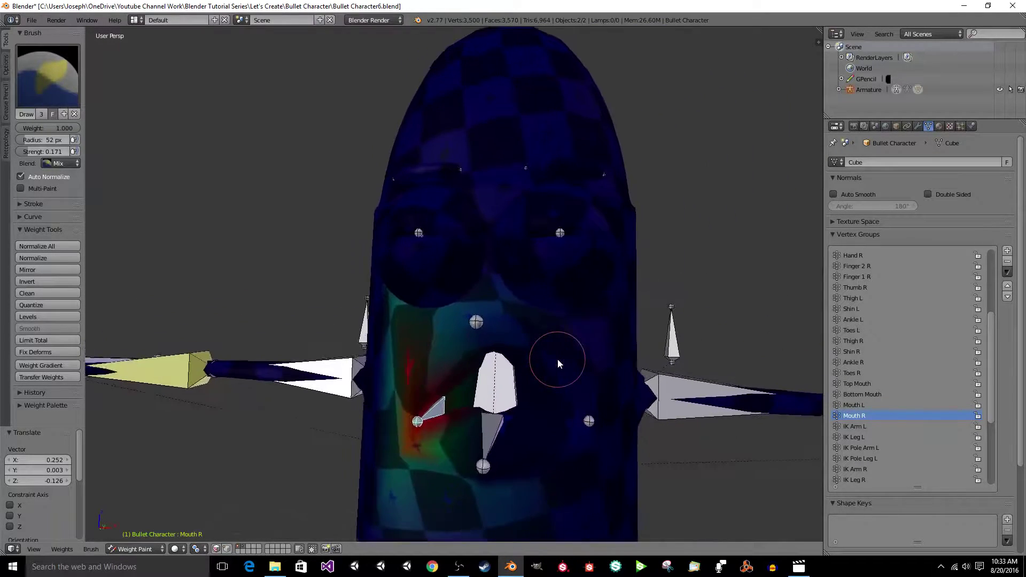
key("KP_4")
key("KP_4")
scroll(557, 359, "down", 2)
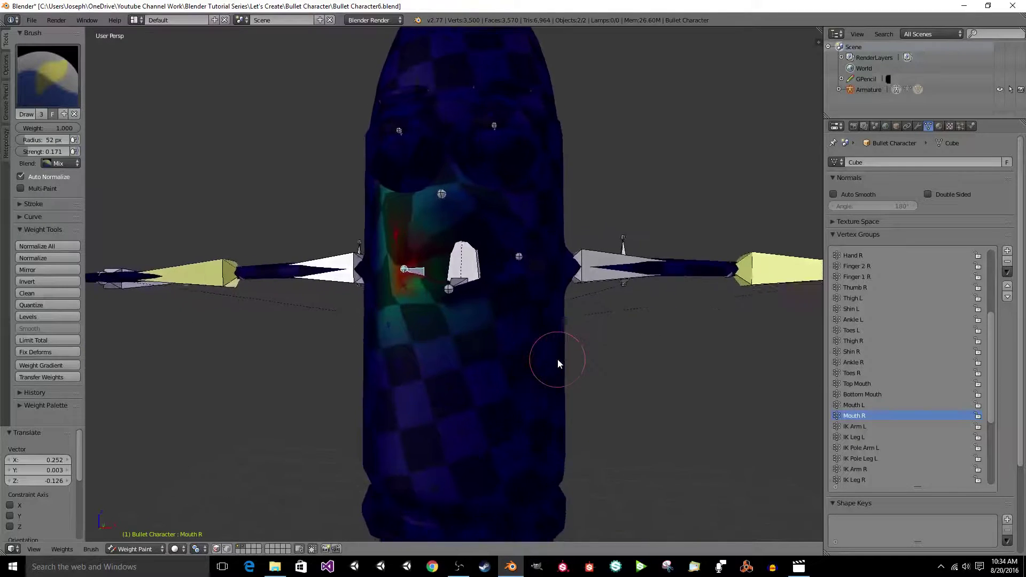
scroll(556, 359, "up", 2)
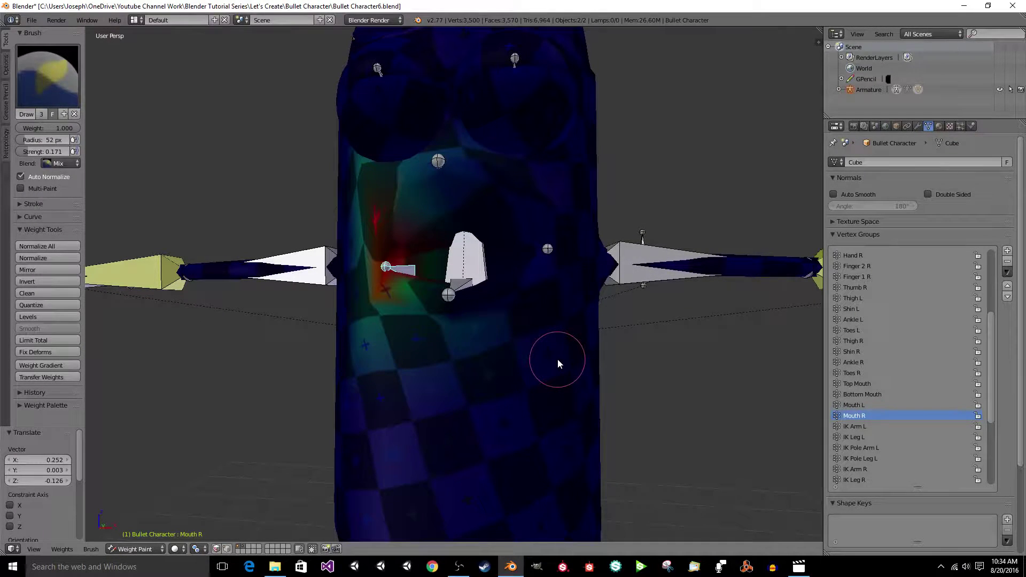
key("KP_8")
key("KP_8")
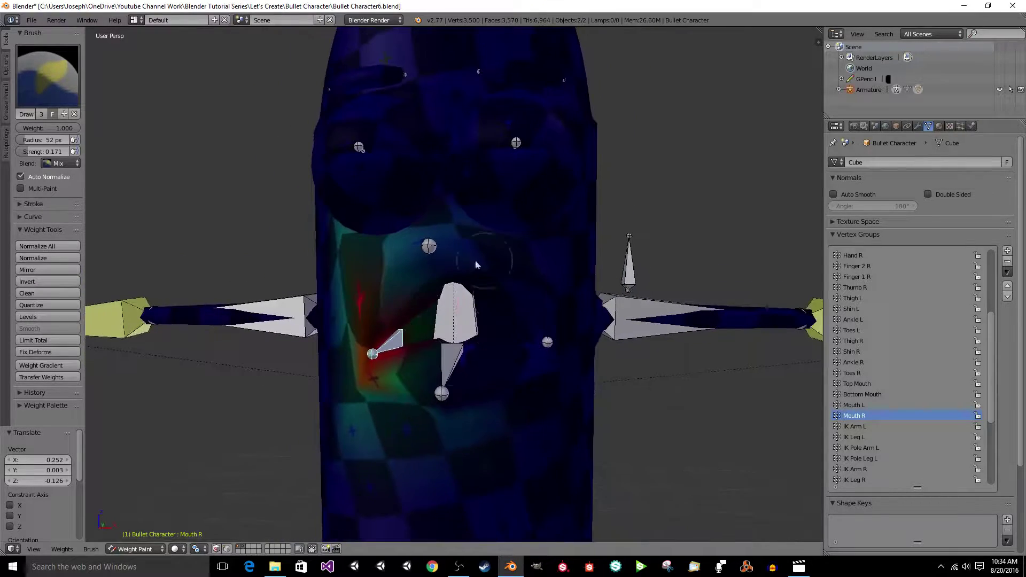
scroll(470, 281, "down", 2)
scroll(477, 277, "up", 1)
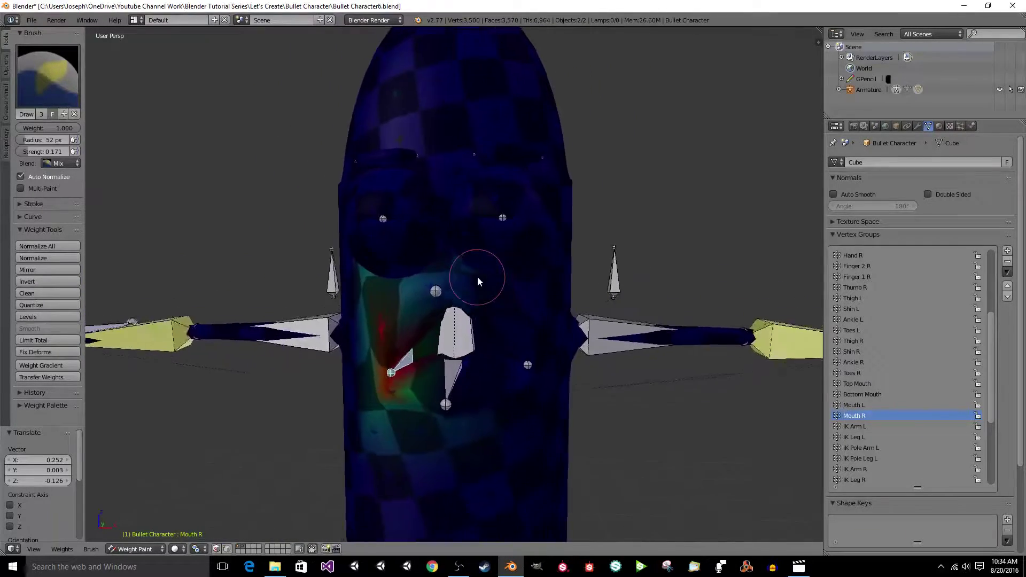
scroll(477, 277, "down", 2)
scroll(477, 277, "down", 2)
scroll(477, 276, "up", 3)
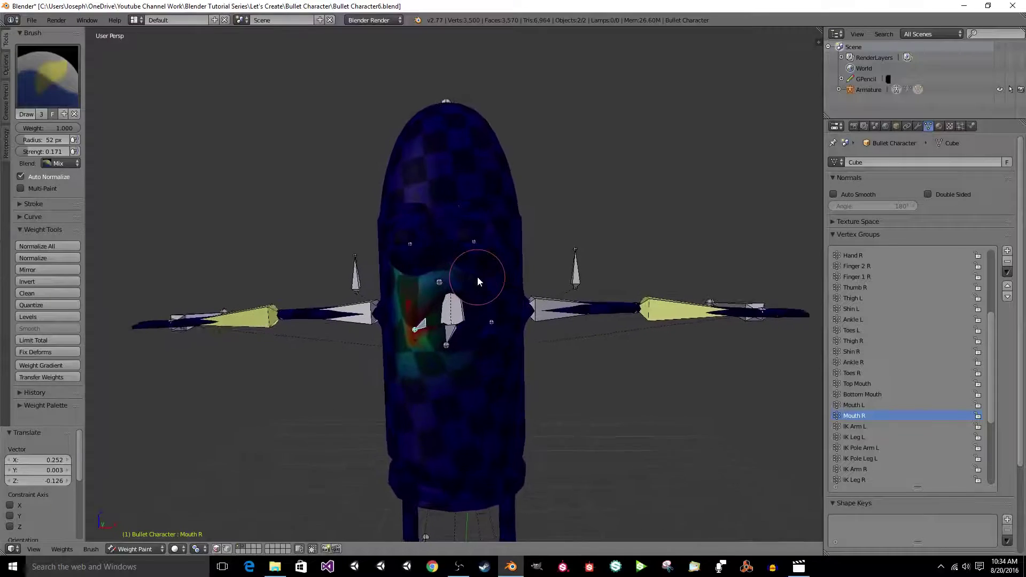
scroll(477, 281, "up", 4)
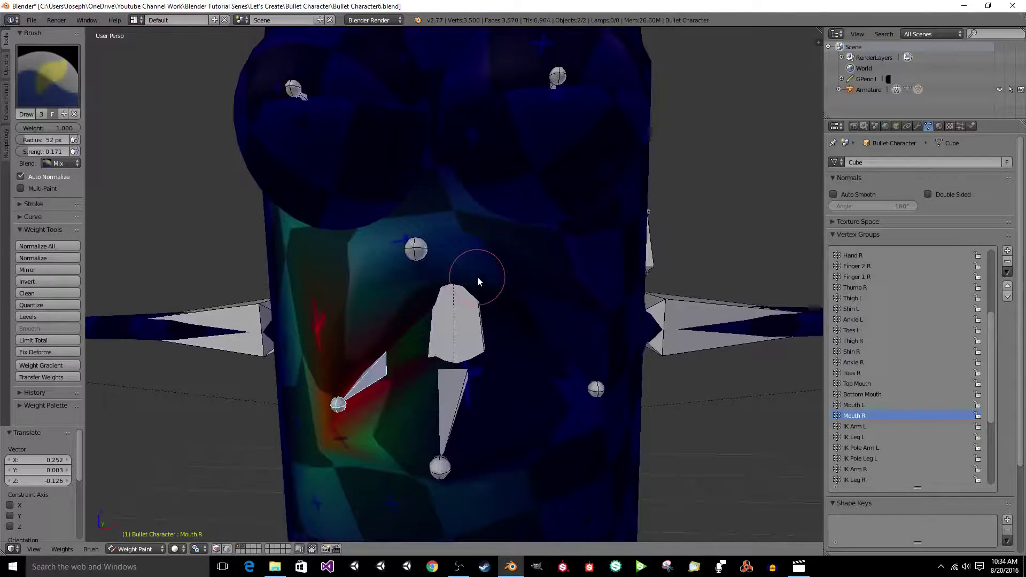
scroll(477, 277, "down", 2)
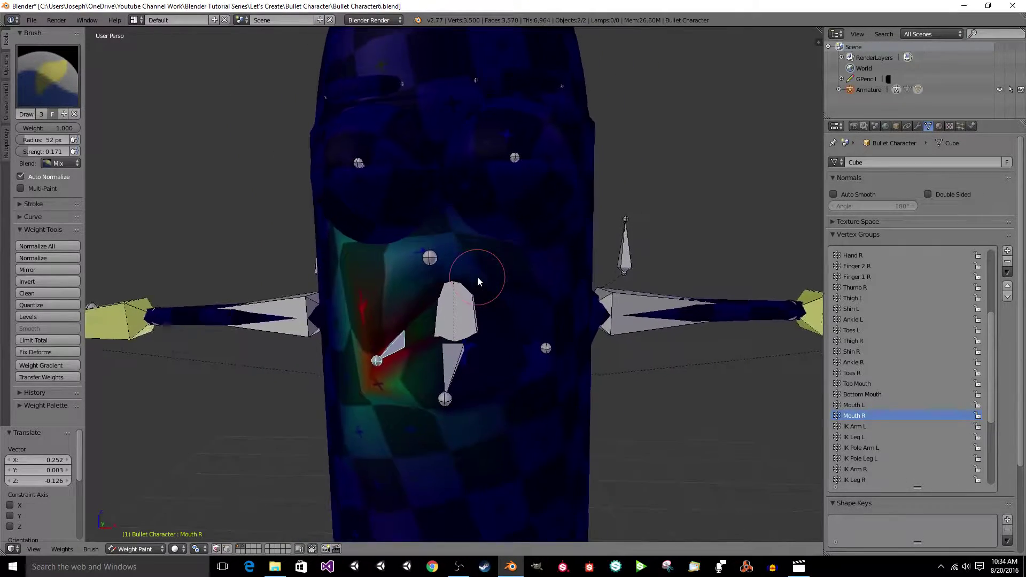
scroll(476, 277, "up", 1)
scroll(477, 277, "down", 1)
middle_click_drag(477, 277, 477, 284)
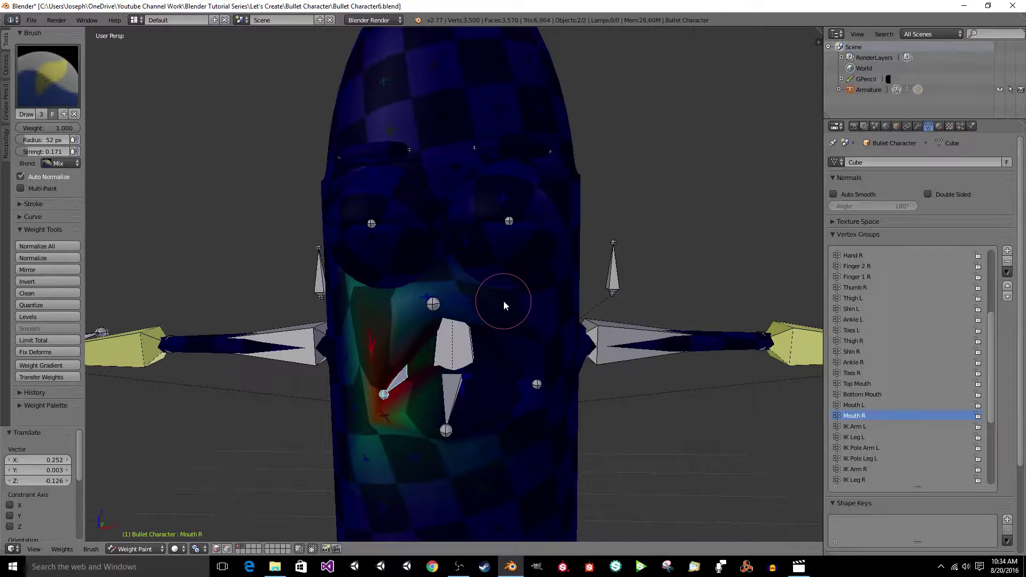
scroll(503, 300, "down", 3)
scroll(504, 306, "up", 5)
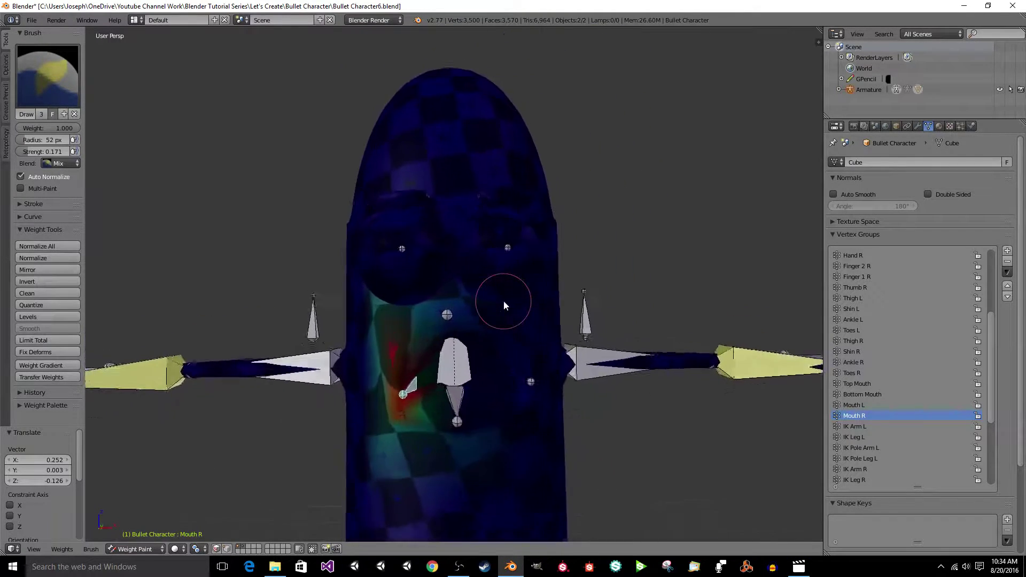
Try reducing the Mouth R weight on the upper cheek under the eye with the Subtract brush at strength 0.075.
key("z")
scroll(504, 301, "down", 2)
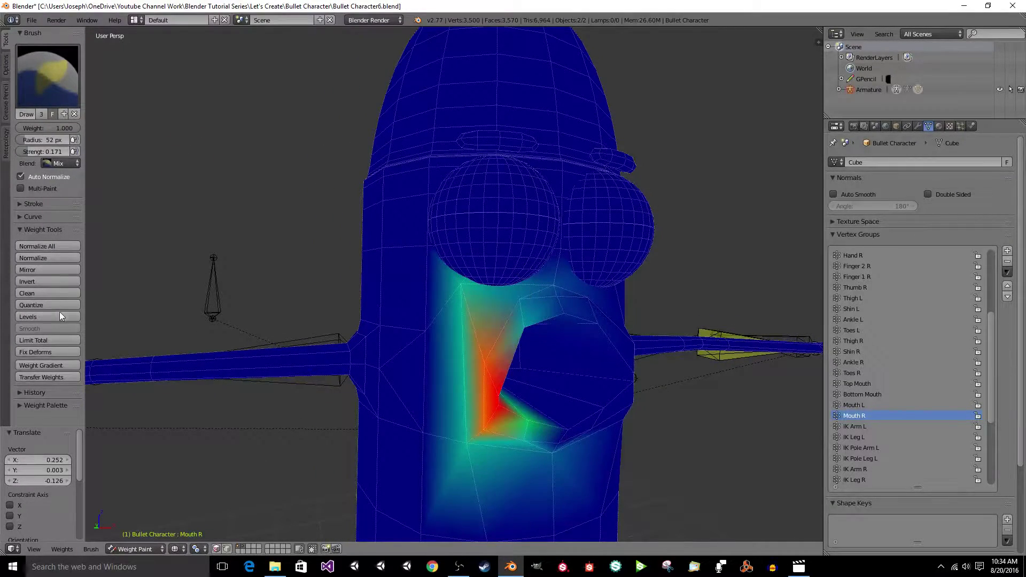
left_click(41, 84)
left_click(339, 133)
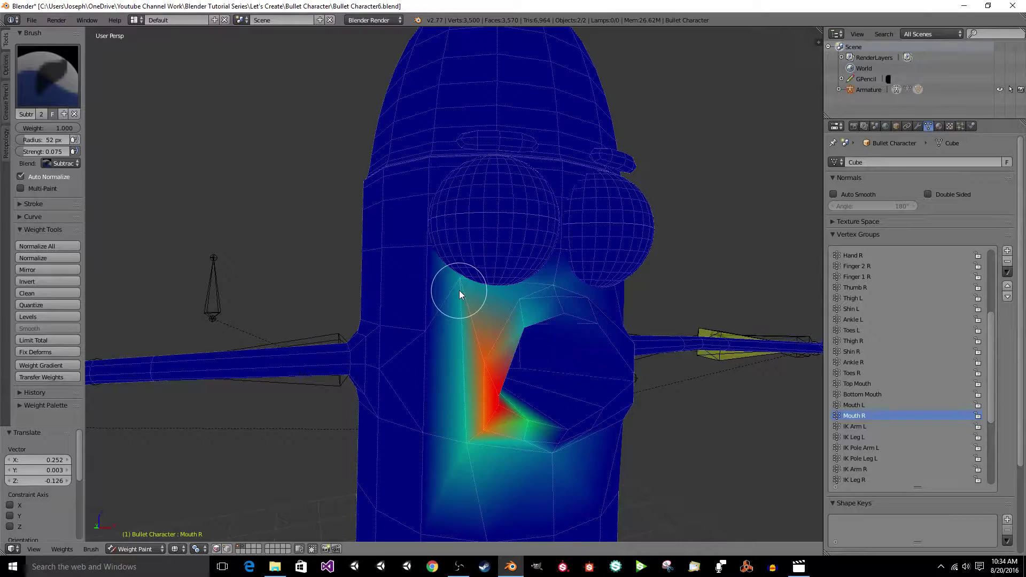
left_click_drag(460, 290, 482, 302)
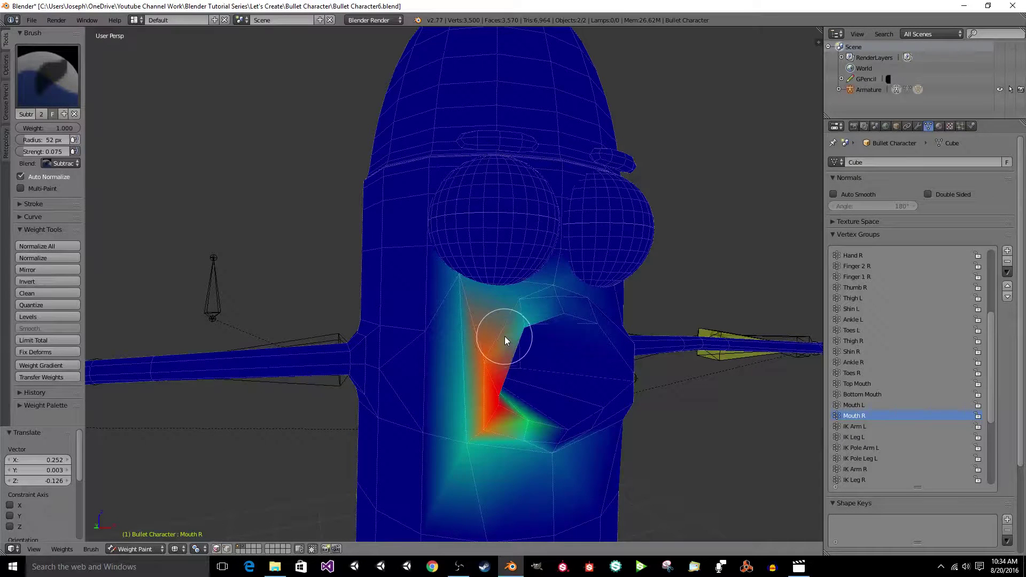
key("z")
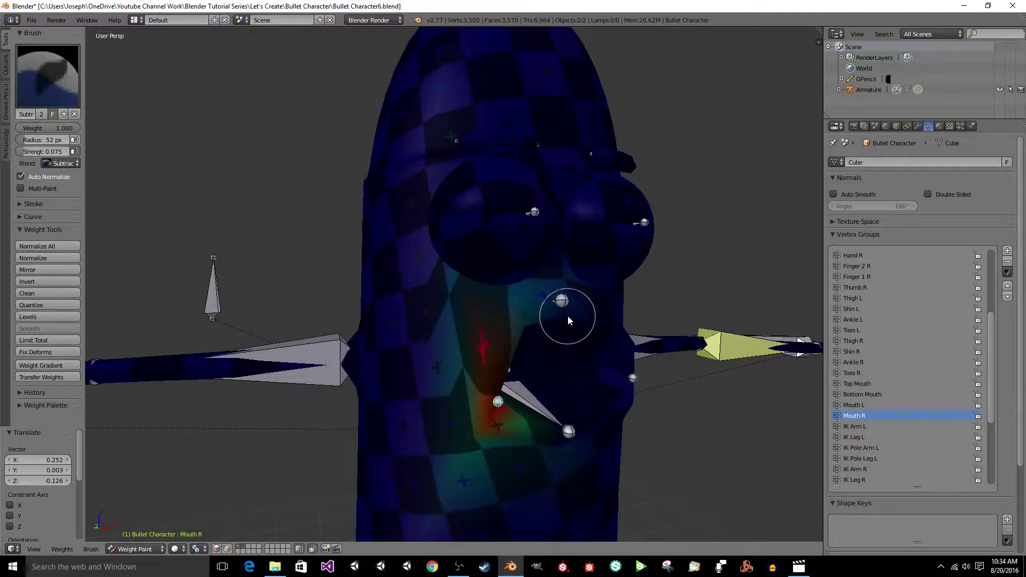
Try rotating the Top Mouth bone about the X axis, cancel it, and undo back to the Mouth R weights.
right_click(561, 301)
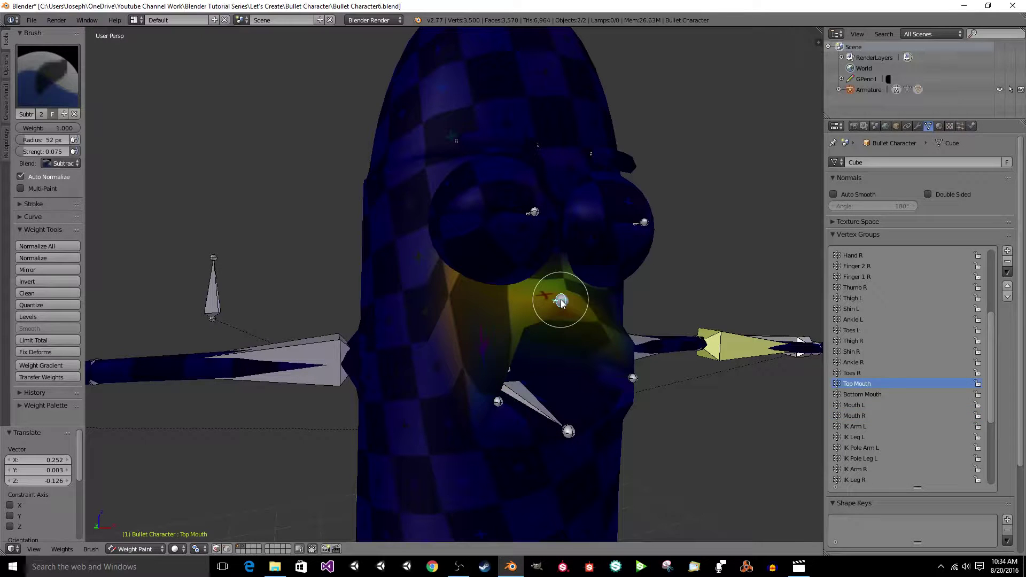
key("r")
key("x")
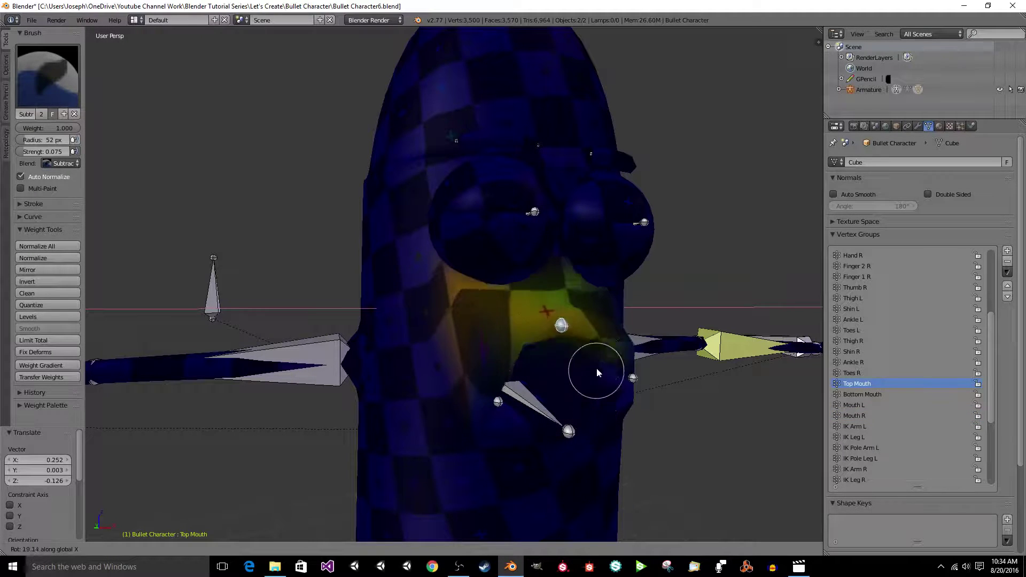
key("Escape")
key("ctrl+z")
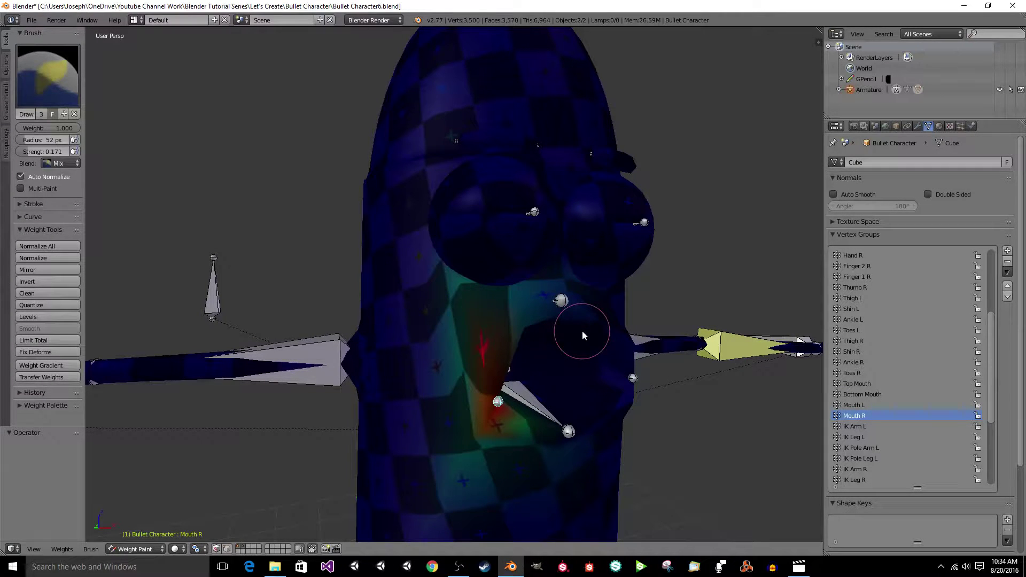
Save over Bullet Character6.blend and check the Mouth R weights in wireframe.
key("ctrl+s")
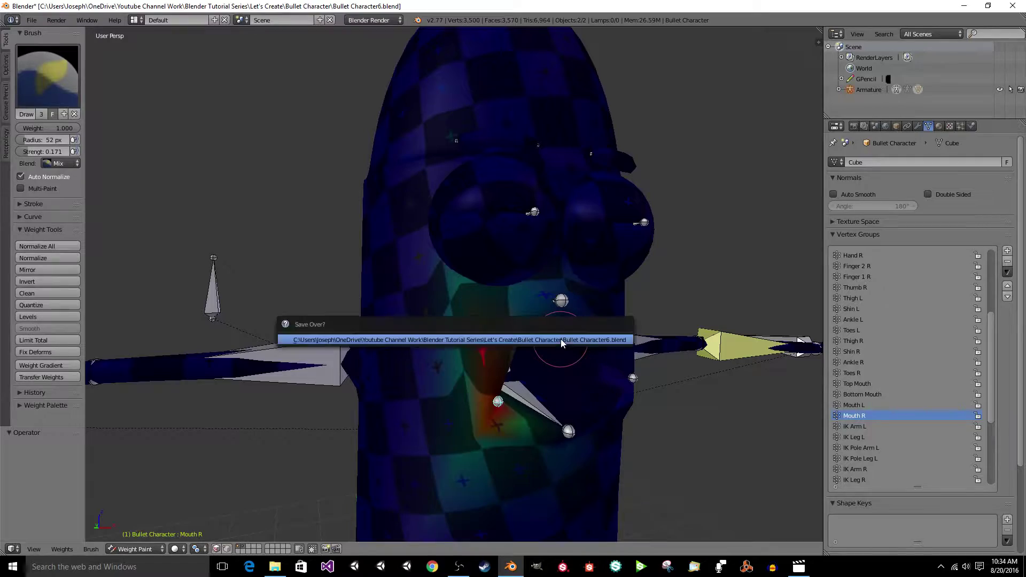
left_click(560, 339)
key("z")
mouse_move(547, 328)
middle_mouse_down()
mouse_move(474, 322)
mouse_move(440, 347)
mouse_move(515, 382)
mouse_move(516, 277)
mouse_move(412, 278)
mouse_move(495, 286)
middle_mouse_up()
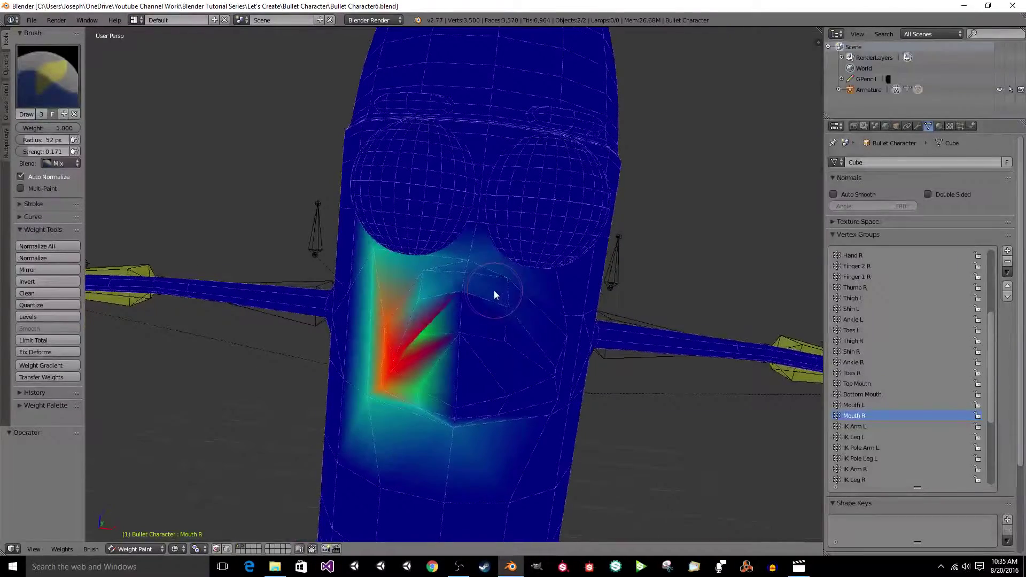
Select the Top Mouth bone and reduce its weight on the cheeks below the eyes with the Subtract brush at strength 0.075.
key("z")
right_click(461, 278)
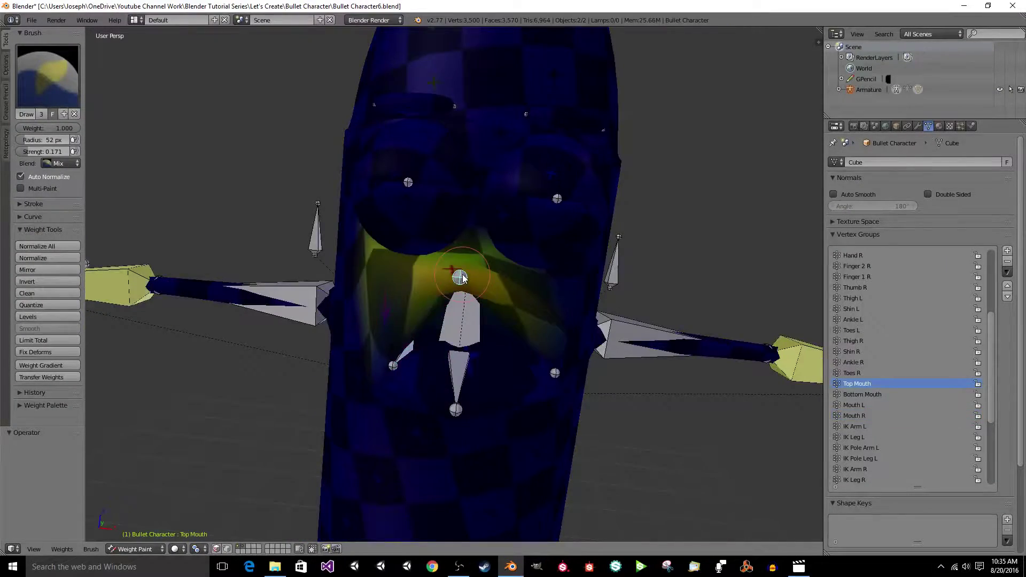
mouse_move(461, 277)
middle_mouse_down()
mouse_move(440, 287)
mouse_move(435, 268)
mouse_move(474, 251)
mouse_move(502, 207)
mouse_move(463, 218)
mouse_move(443, 243)
middle_mouse_up()
key("z")
scroll(444, 242, "down", 1)
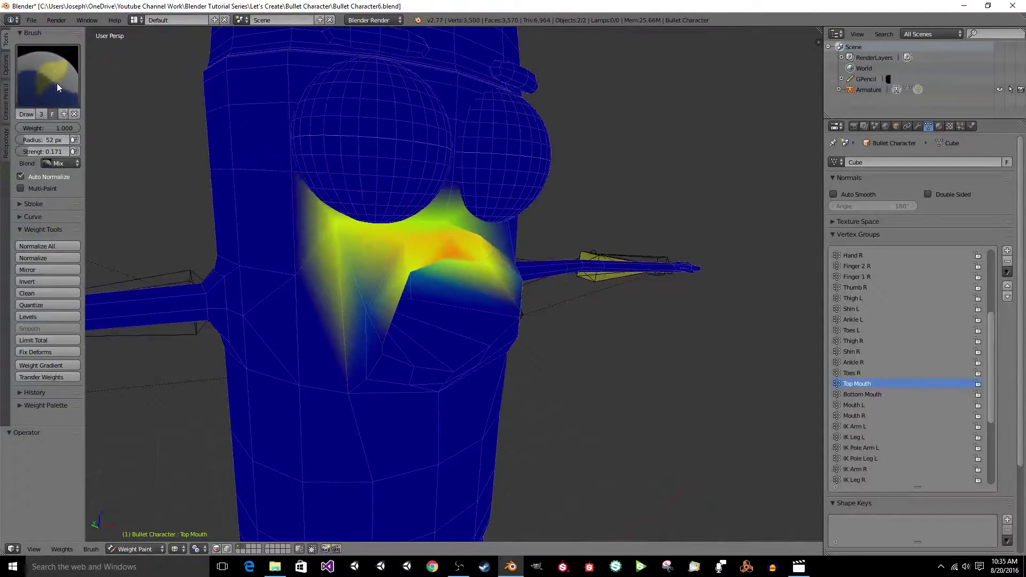
left_click(58, 88)
left_click(329, 126)
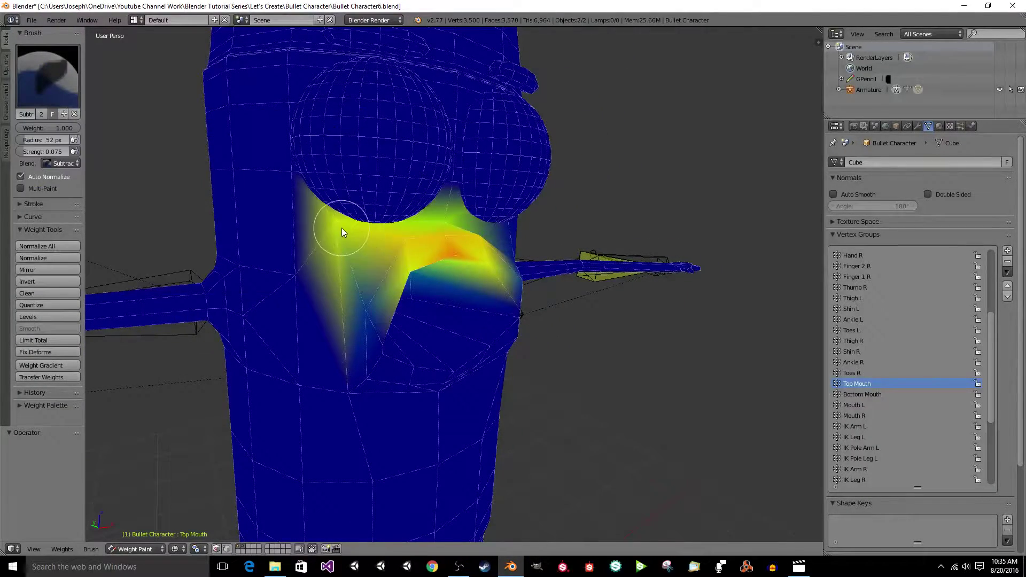
mouse_move(338, 229)
middle_mouse_down()
mouse_move(280, 234)
mouse_move(390, 268)
mouse_move(519, 263)
mouse_move(489, 218)
mouse_move(487, 329)
mouse_move(478, 300)
mouse_move(468, 311)
mouse_move(449, 293)
mouse_move(473, 309)
mouse_move(454, 312)
mouse_move(347, 297)
middle_mouse_up()
scroll(406, 277, "up", 3)
scroll(473, 310, "up", 2)
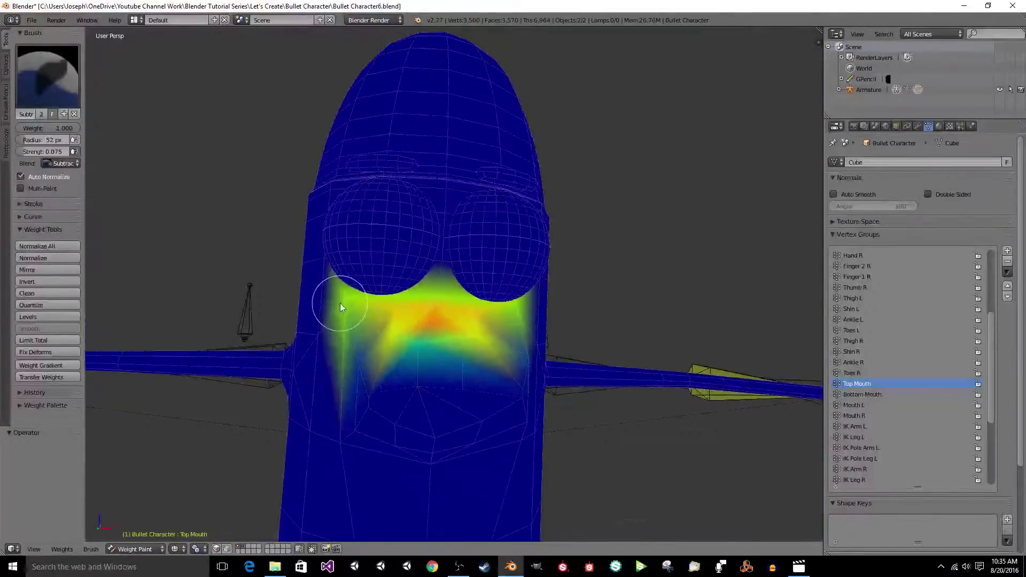
left_click_drag(339, 303, 349, 319)
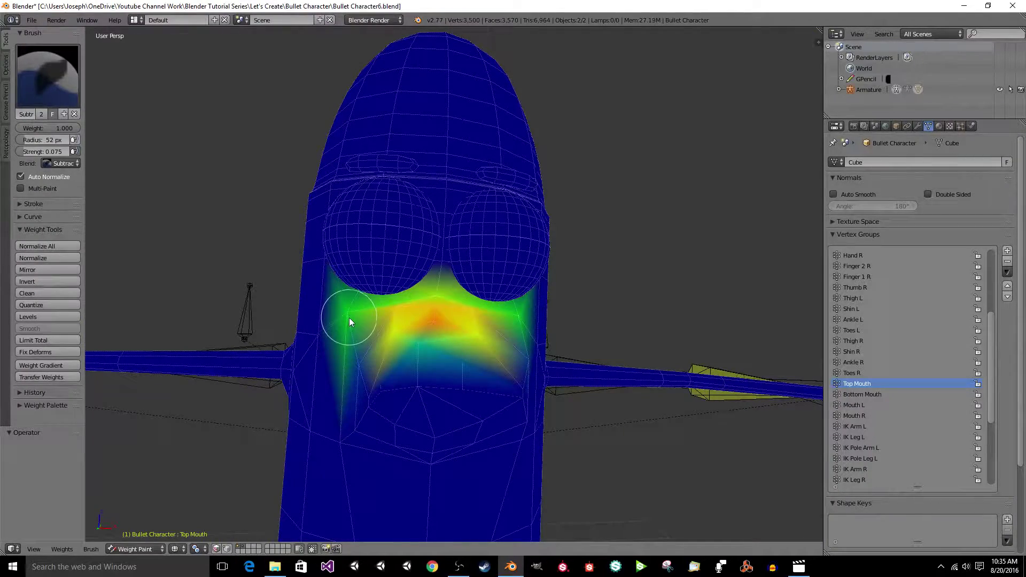
Return the view to solid shading and save the file with the reduced Top Mouth weights.
middle_click_drag(387, 327, 401, 366)
scroll(431, 348, "down", 3)
key("z")
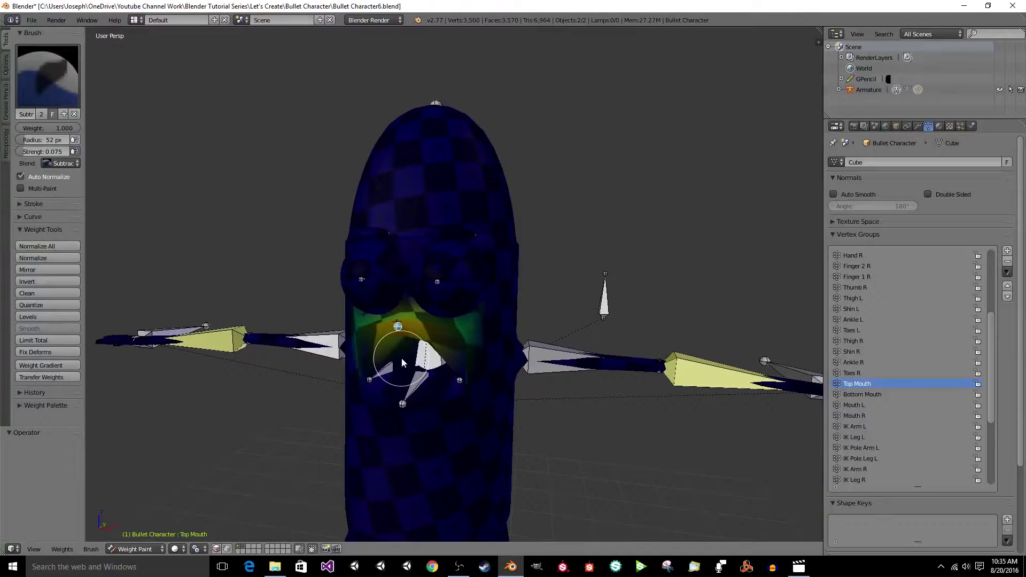
key("ctrl+s")
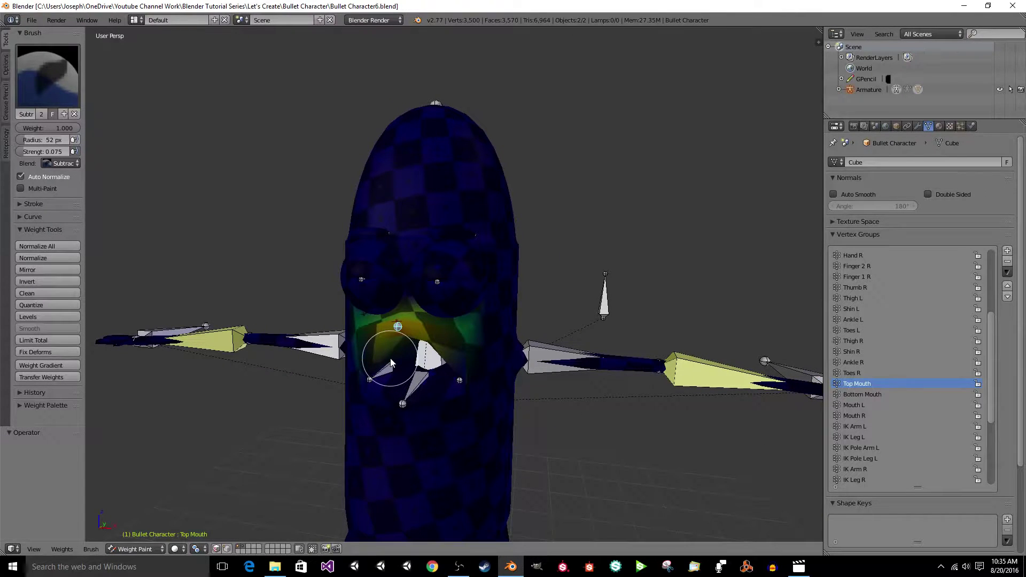
Leave weight painting and pose the mouth closed in a frown, moving the Mouth L bone by about -0.129, 0.001, 0.015.
left_click(130, 548)
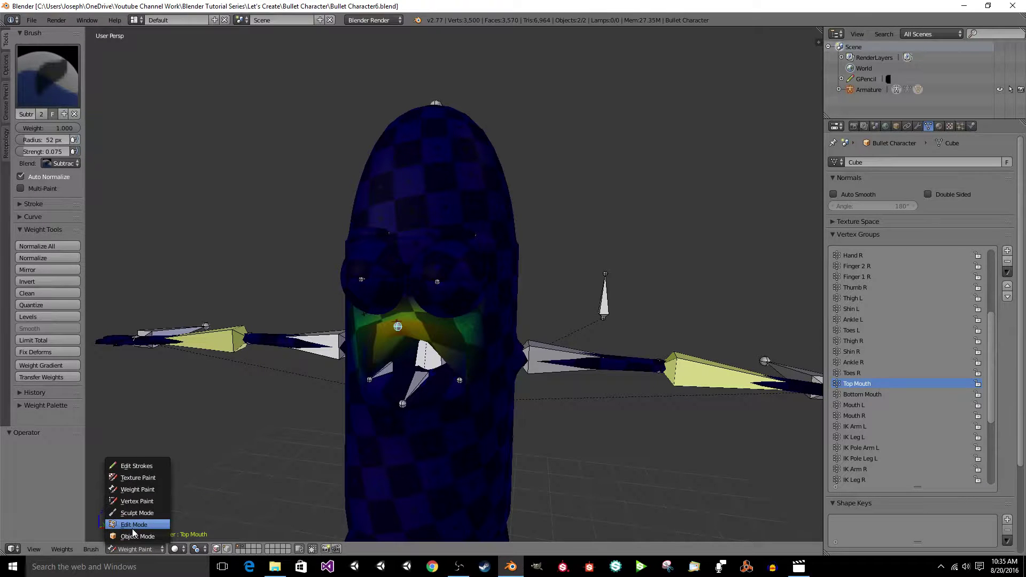
left_click(134, 536)
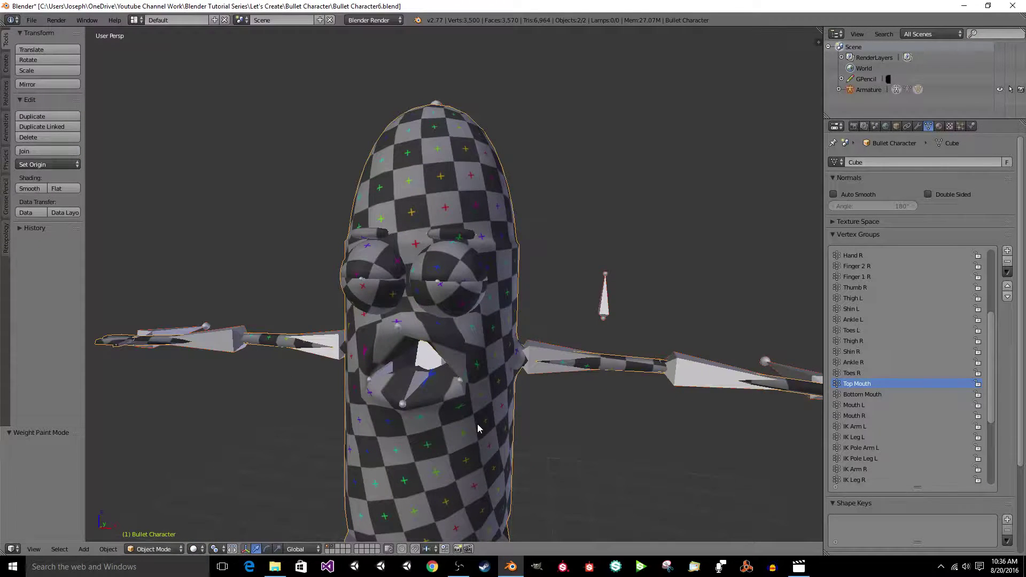
scroll(477, 424, "up", 5)
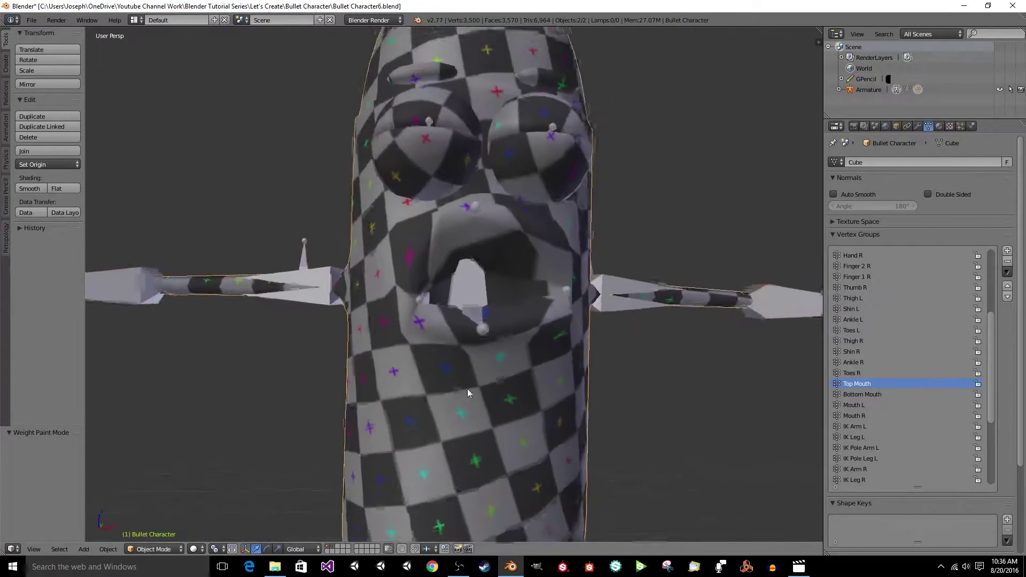
middle_click_drag(468, 393, 437, 319)
right_click(391, 318)
key("g")
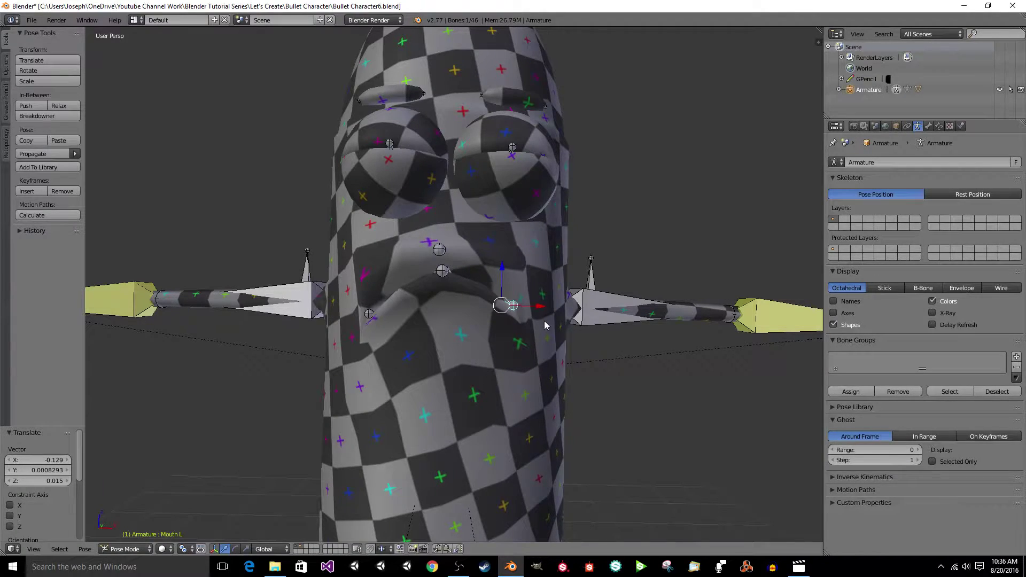
middle_click_drag(546, 324, 426, 329)
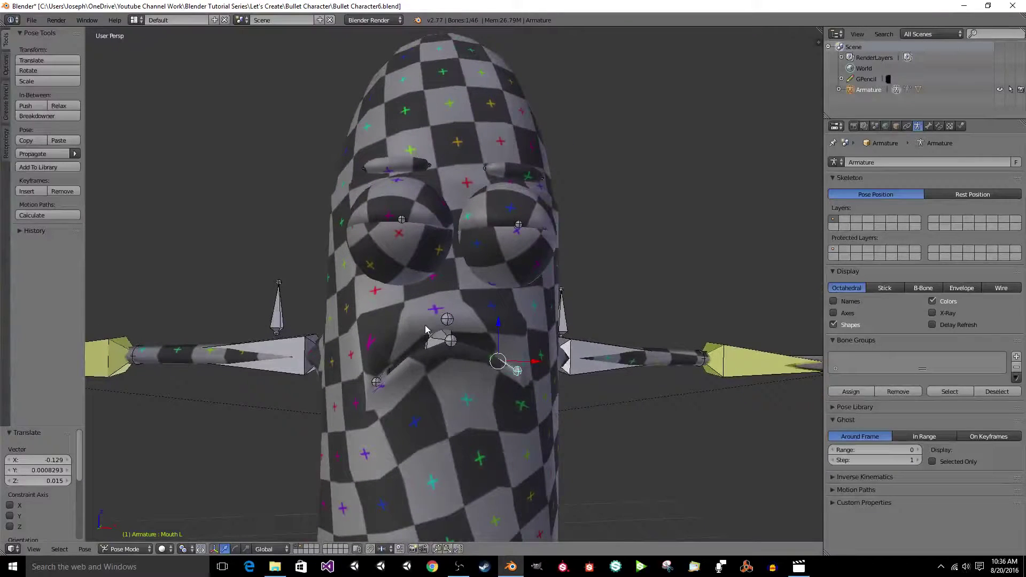
Turn on Matcap shading and examine the frowning mouth's surface from the front and side.
key("n")
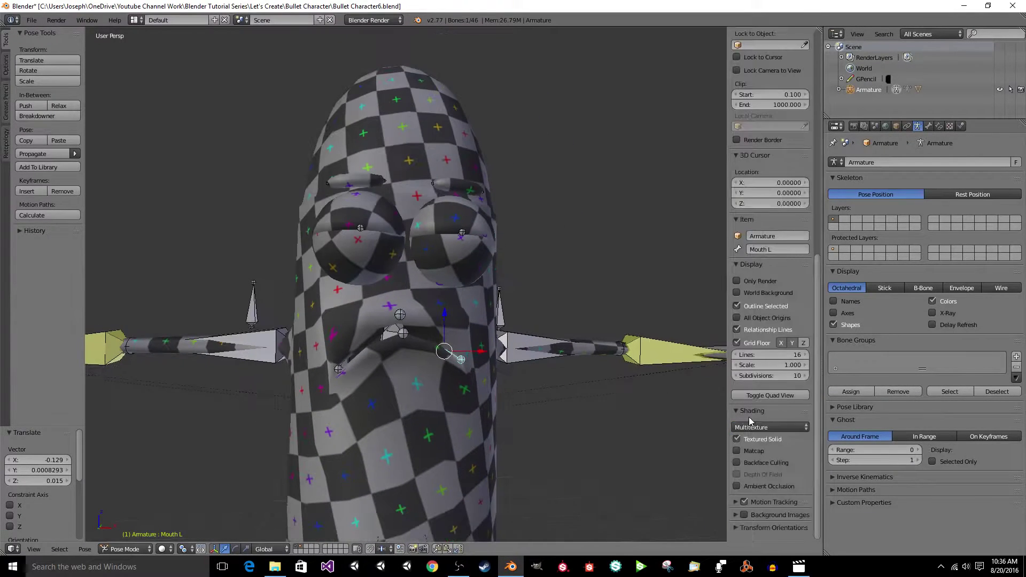
left_click(738, 451)
middle_click_drag(578, 379, 578, 379)
scroll(579, 377, "down", 3)
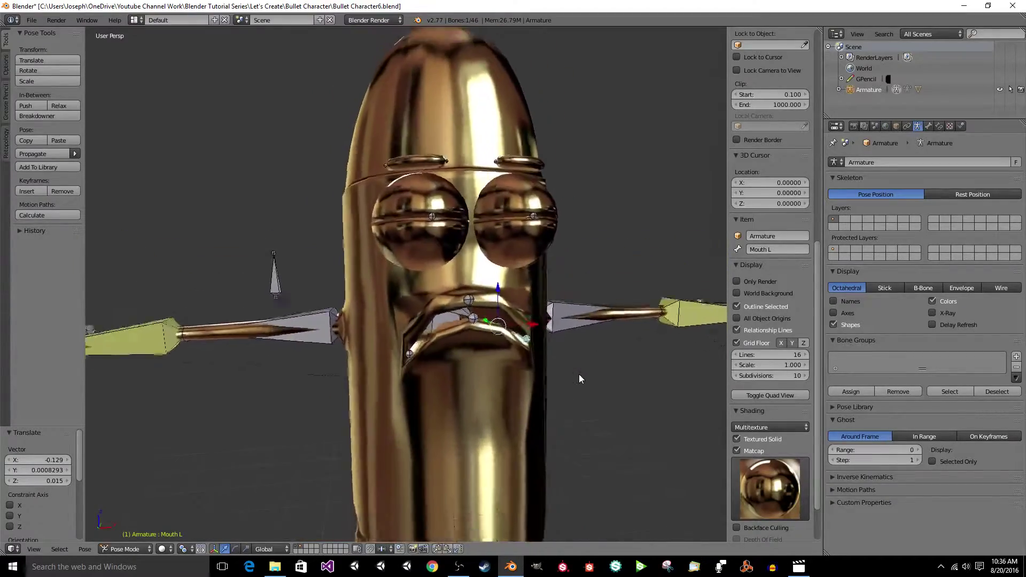
scroll(579, 377, "up", 6)
scroll(575, 379, "down", 6)
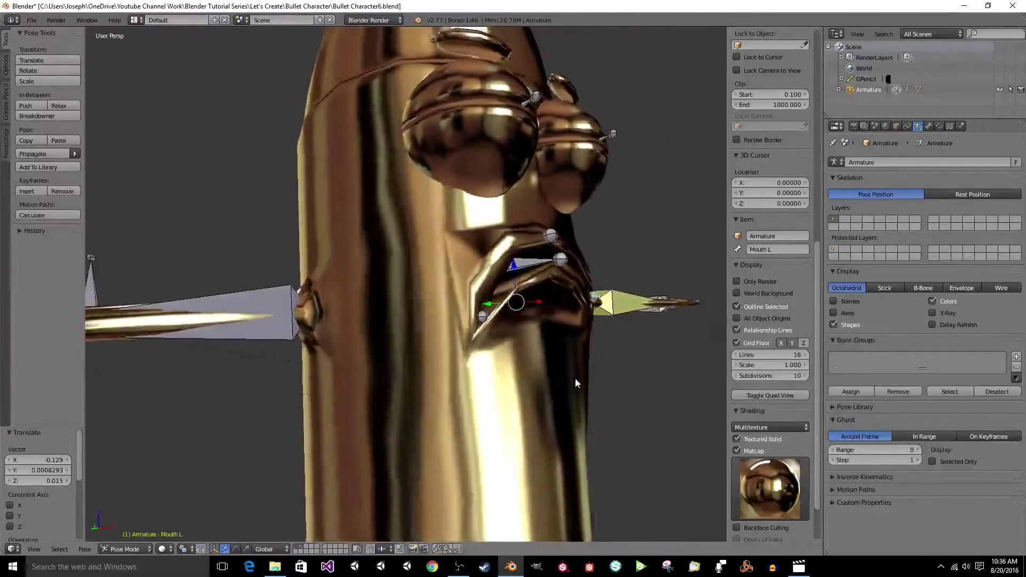
middle_click_drag(575, 379, 504, 362)
scroll(513, 357, "up", 3)
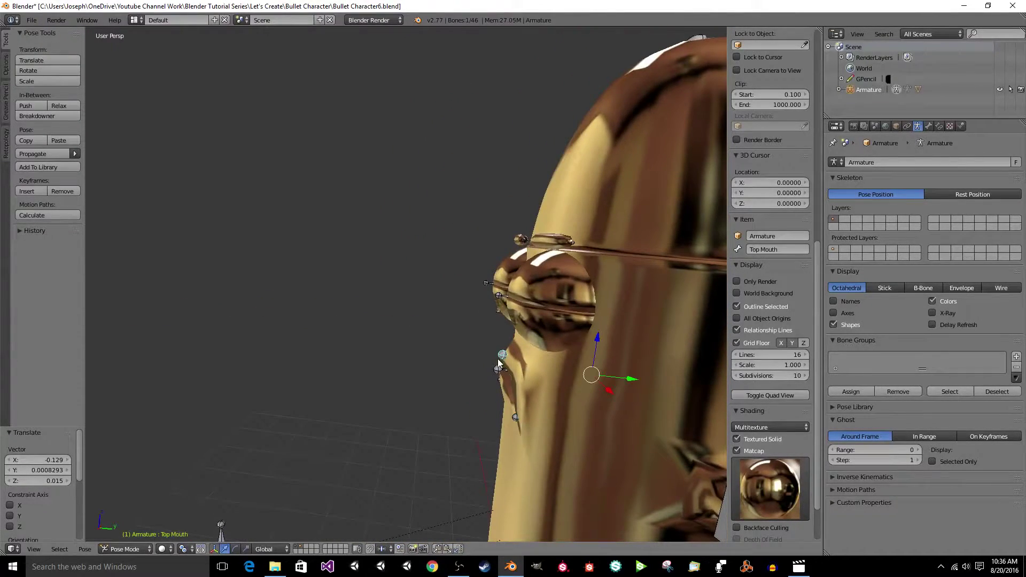
Move the Top Mouth and Bottom Mouth bones together by -0.177 along Y and 0.164 along Z.
left_click(473, 379)
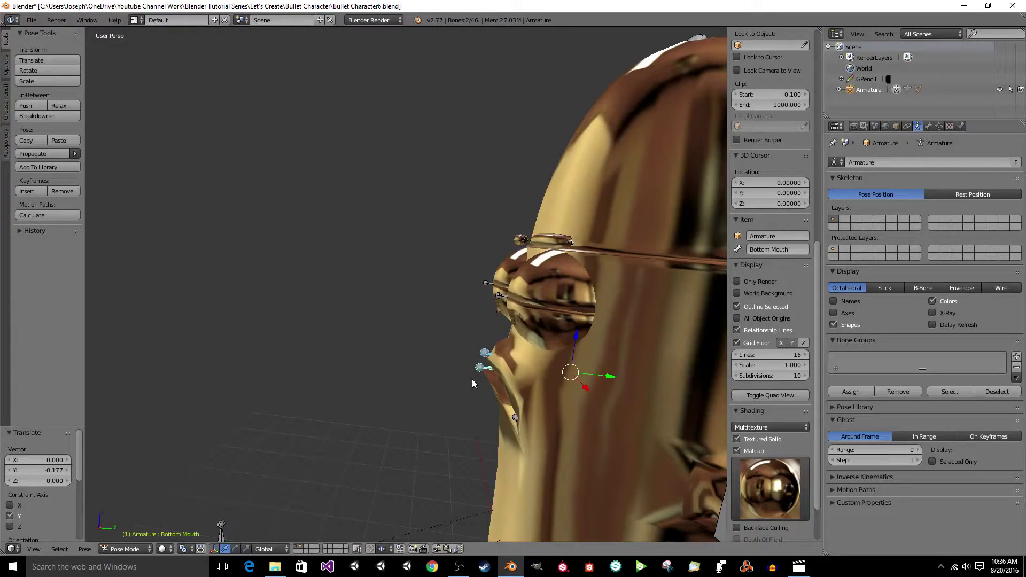
key("g")
key("z")
left_click(476, 367)
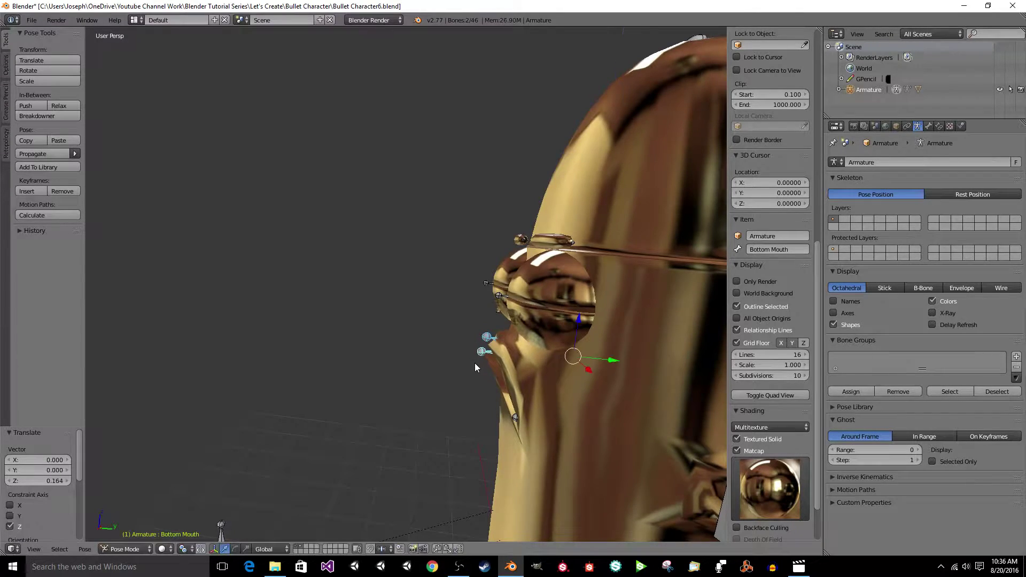
middle_click_drag(475, 364, 474, 364)
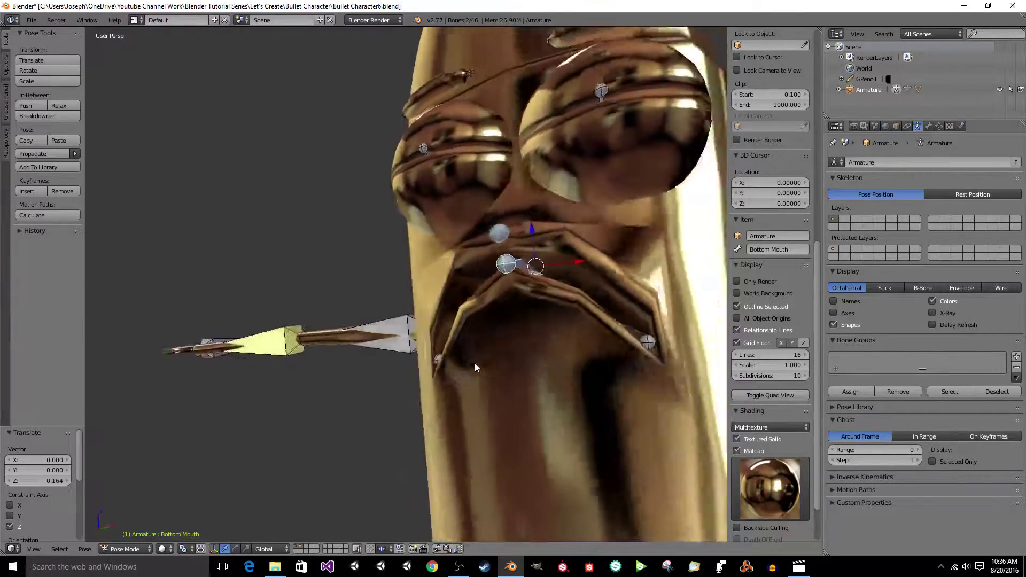
scroll(475, 363, "down", 10)
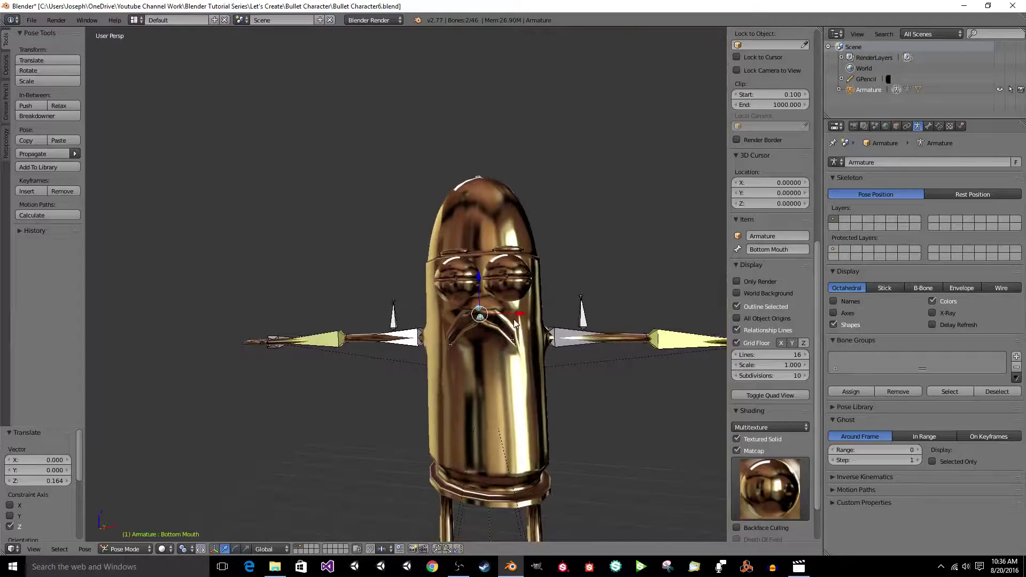
Deselect all bones and enable Only Render so the viewport hides the armature and grid.
scroll(511, 327, "up", 4)
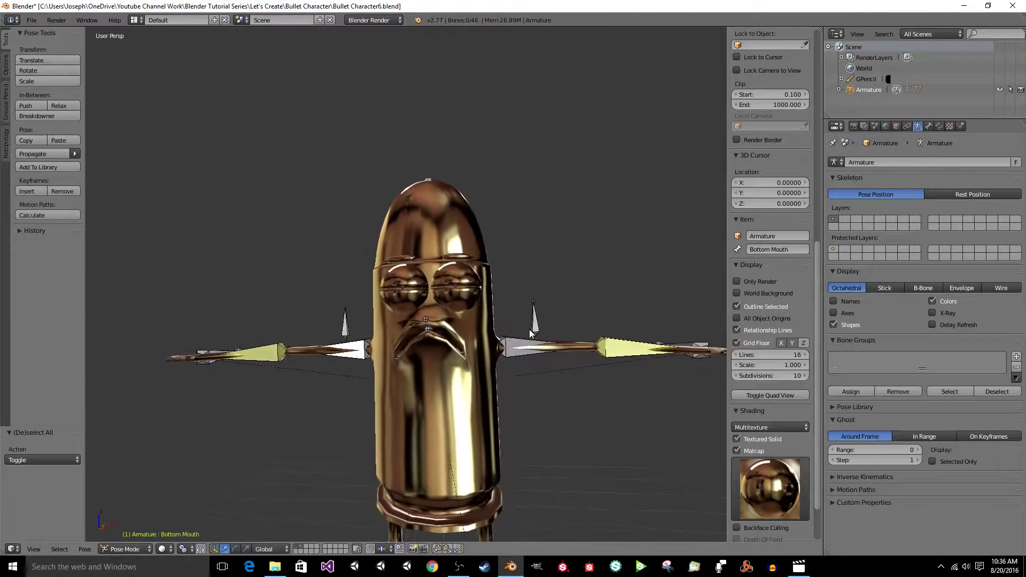
left_click(298, 549)
middle_click_drag(457, 431, 508, 411)
left_click(766, 236)
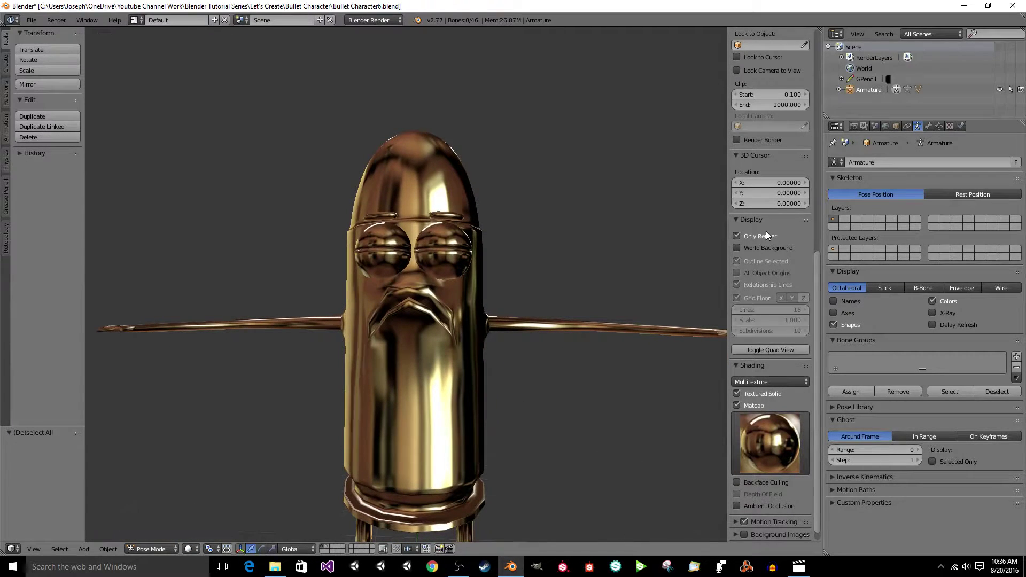
Examine the frowning mouth and the whole character from the front, side and below with the gold Matcap.
scroll(579, 325, "up", 8)
scroll(579, 325, "down", 5)
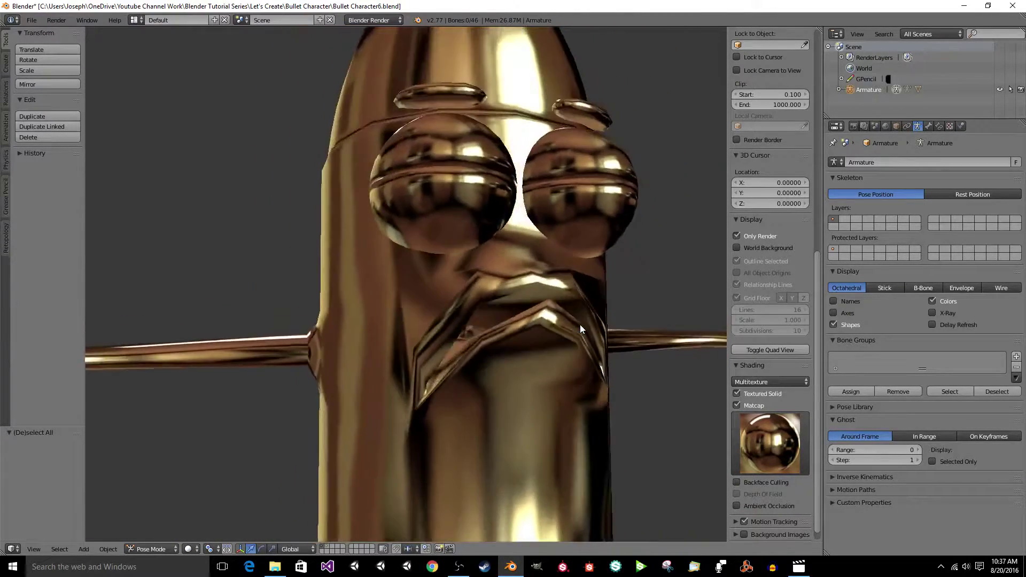
scroll(580, 325, "up", 4)
scroll(579, 325, "down", 1)
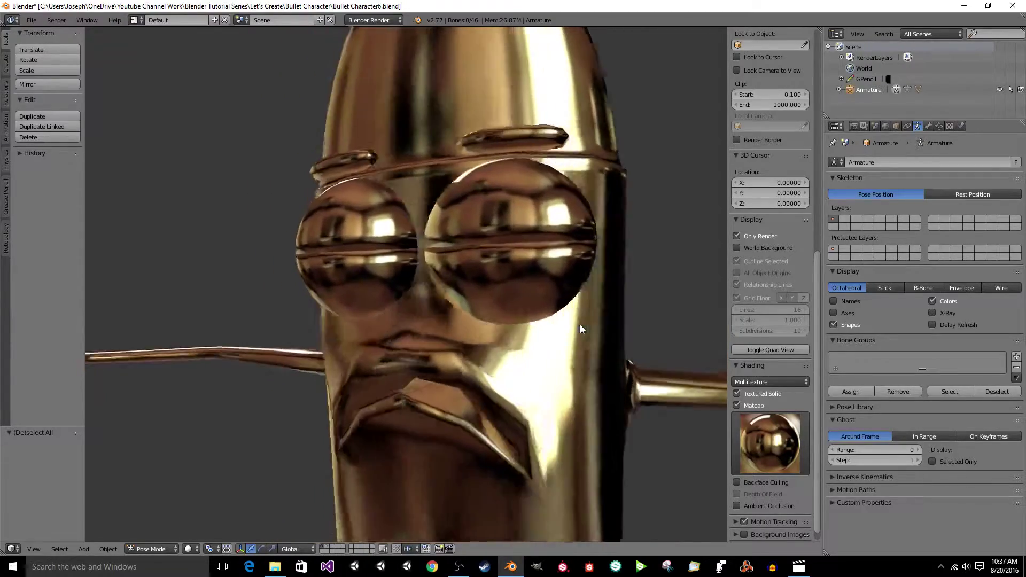
middle_click_drag(580, 325, 472, 395)
scroll(579, 325, "down", 4)
scroll(448, 323, "up", 6)
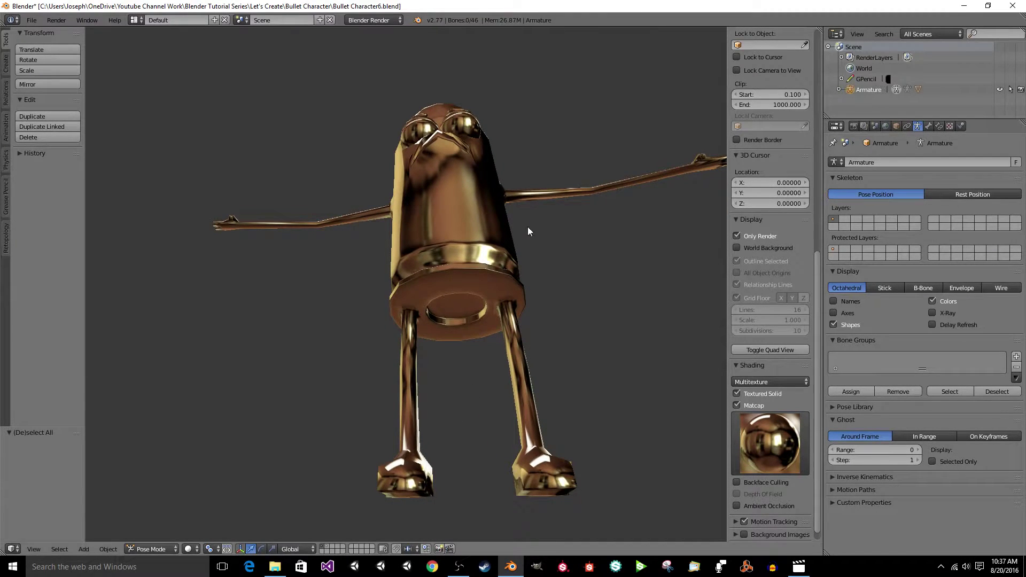
middle_click_drag(528, 227, 522, 249)
Select the Bullet Character mesh and change the viewport Matcap from gold to the soft red material.
right_click(523, 249)
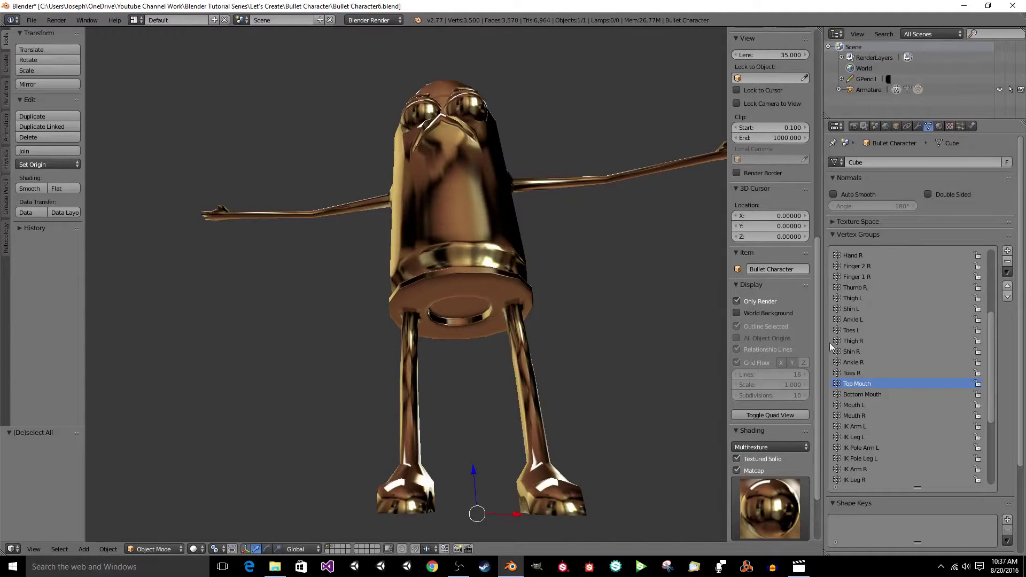
scroll(515, 232, "up", 1)
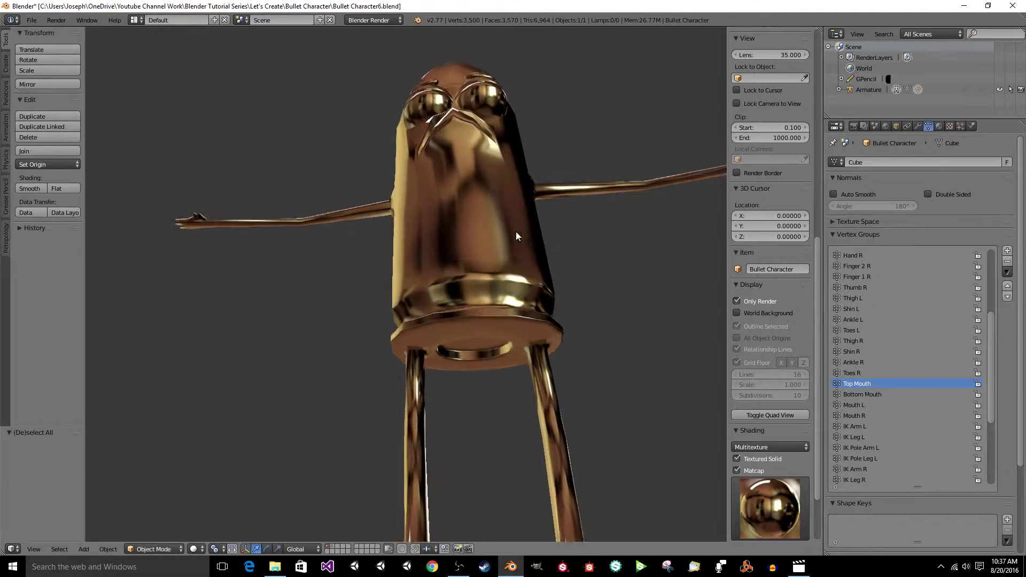
middle_click_drag(515, 232, 527, 262)
scroll(528, 255, "up", 4)
scroll(527, 262, "up", 3)
scroll(527, 261, "down", 7)
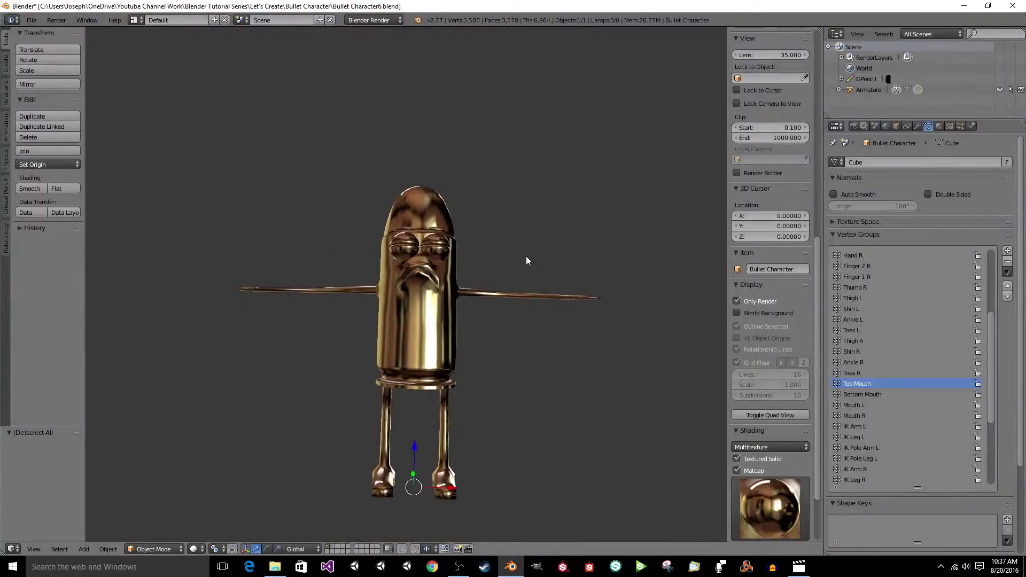
scroll(526, 256, "up", 3)
scroll(526, 256, "up", 4)
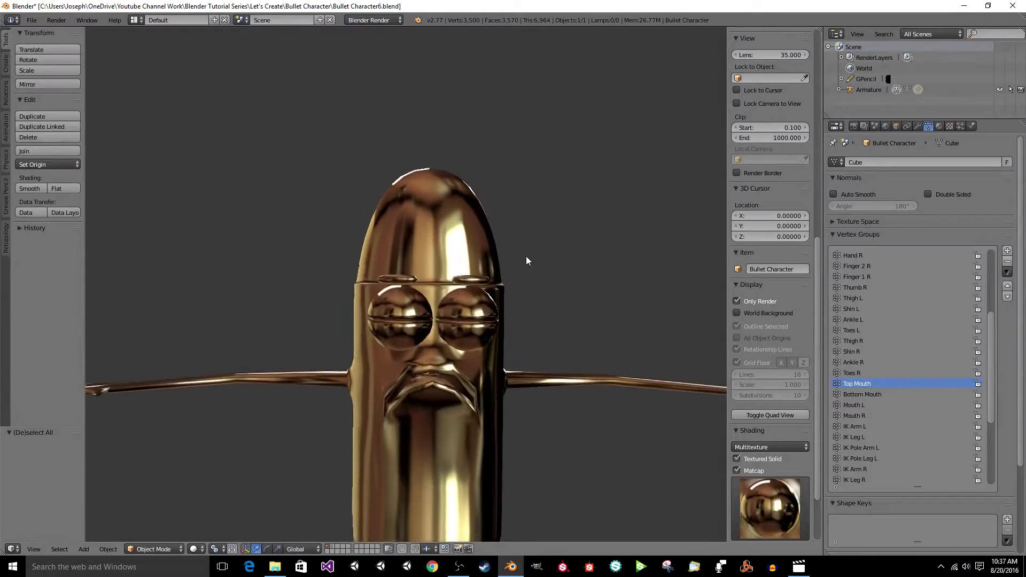
scroll(525, 255, "down", 4)
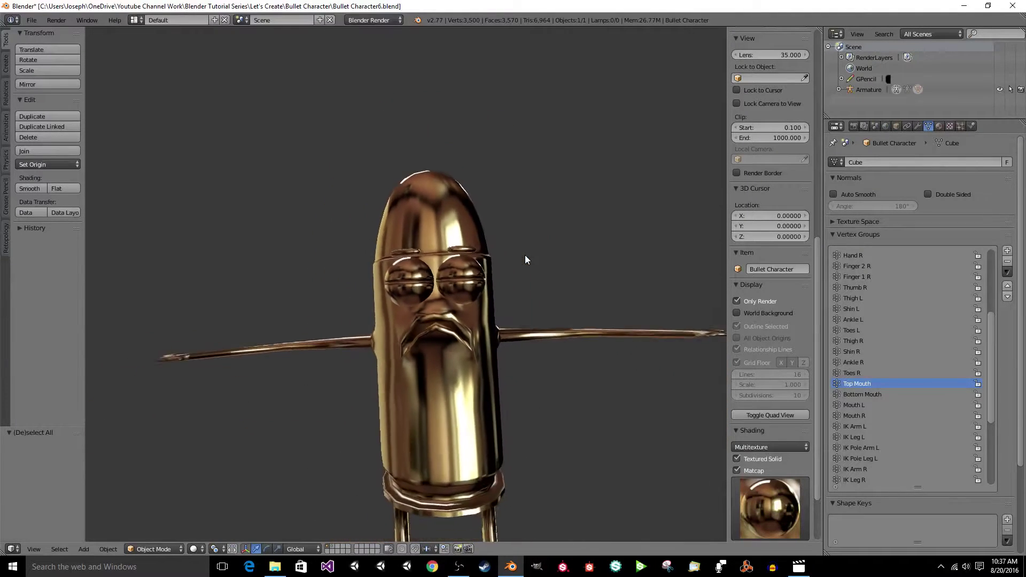
left_click(751, 499)
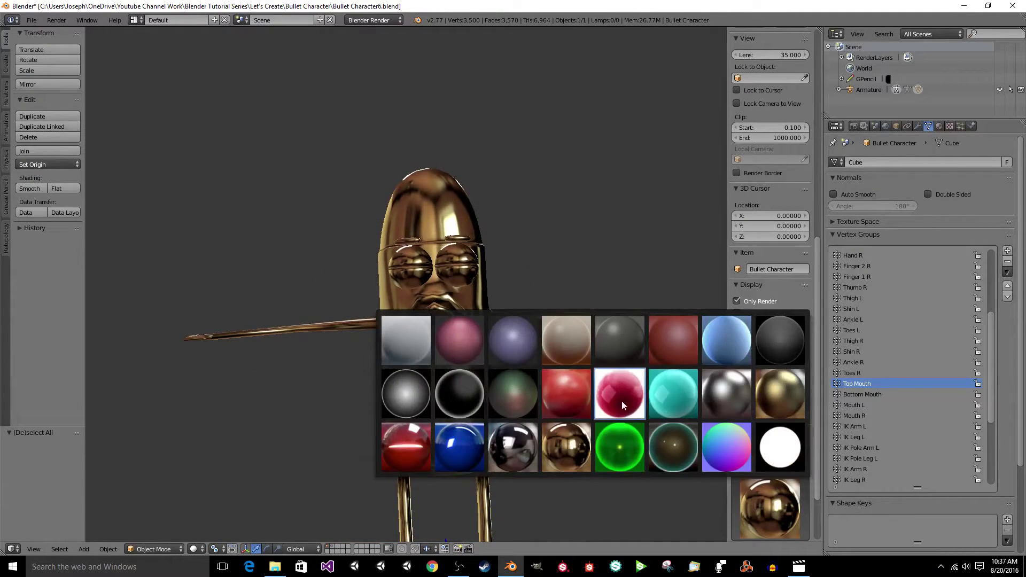
left_click(595, 395)
Examine the frowning face and full body with the red Matcap from several angles.
scroll(563, 373, "up", 5)
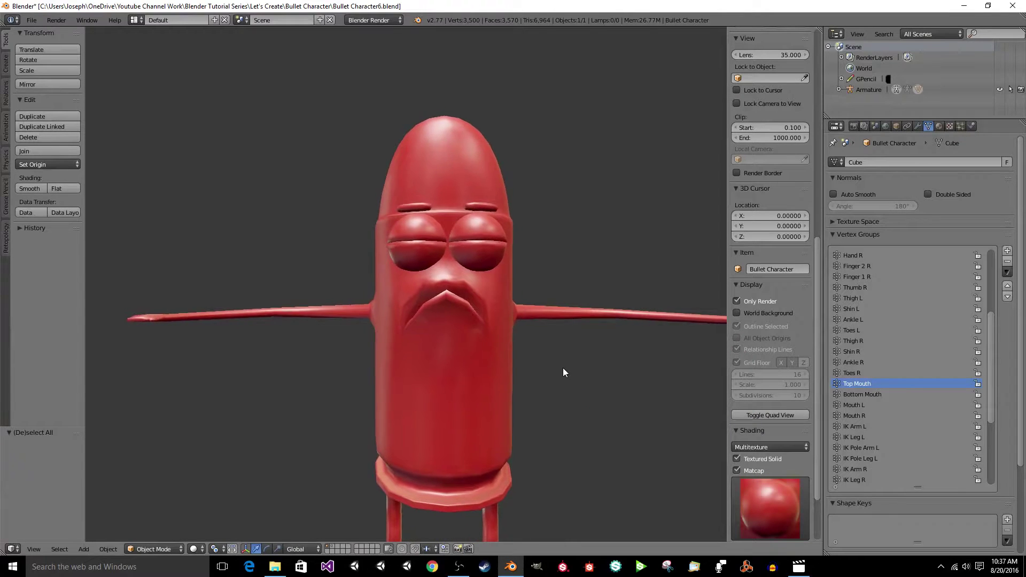
scroll(562, 367, "up", 5)
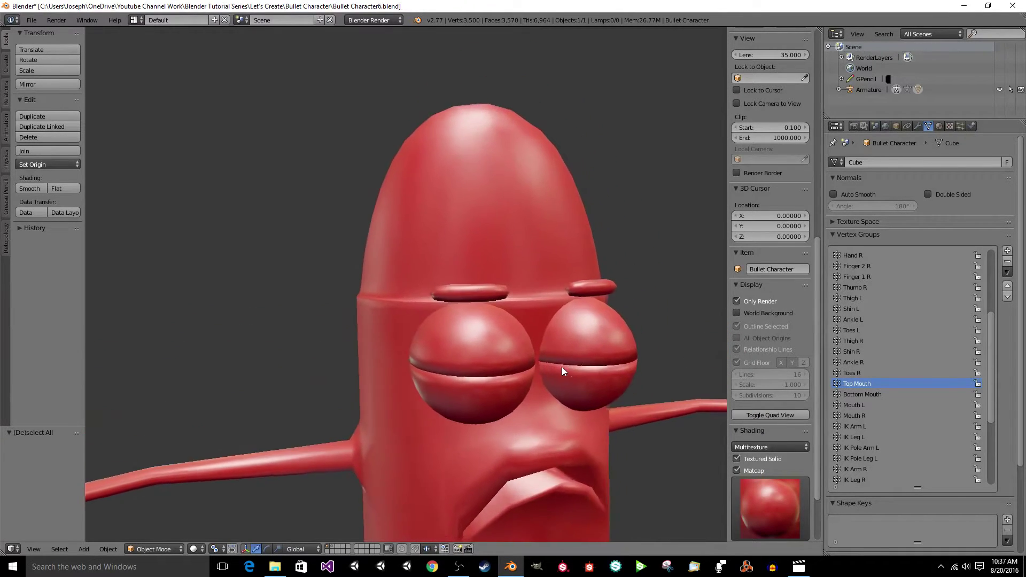
scroll(562, 367, "up", 4)
scroll(562, 367, "down", 7)
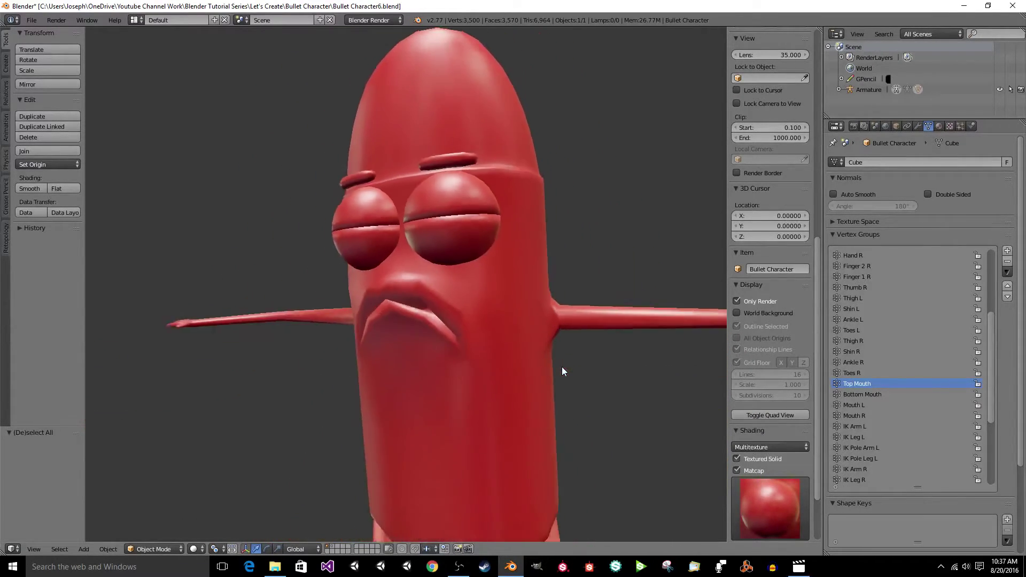
scroll(562, 367, "down", 4)
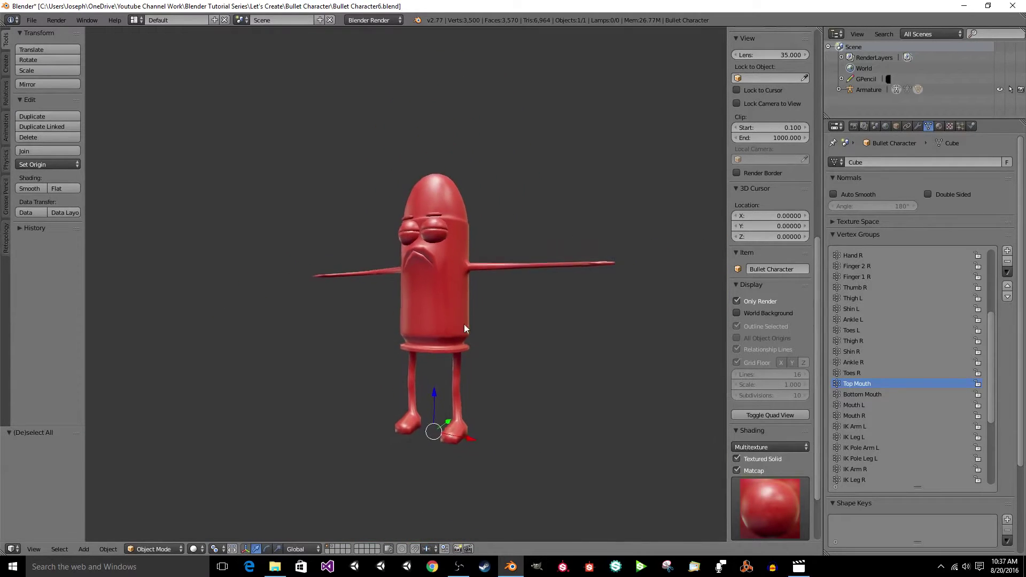
middle_click_drag(464, 328, 492, 344)
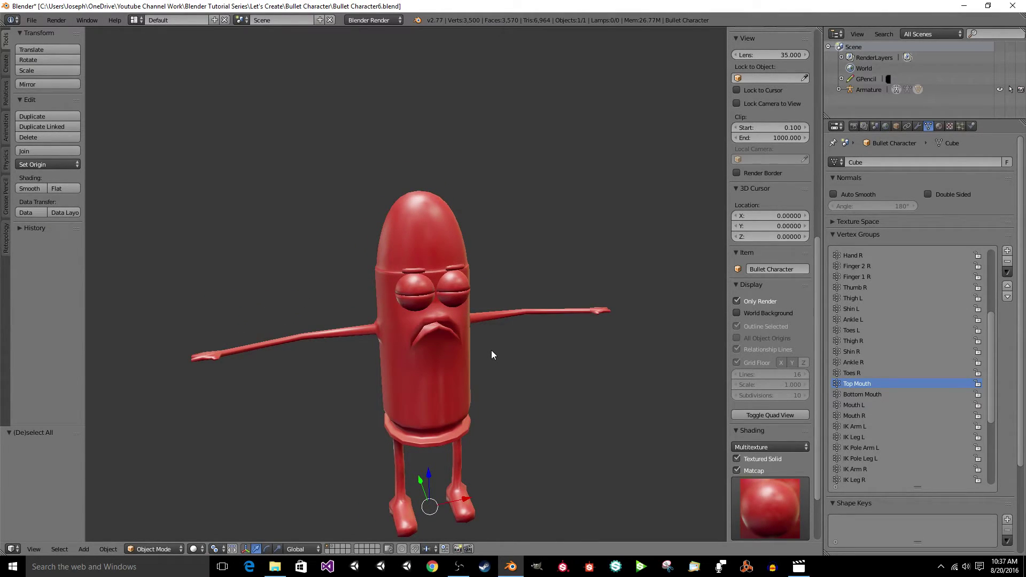
middle_click_drag(492, 351, 274, 444)
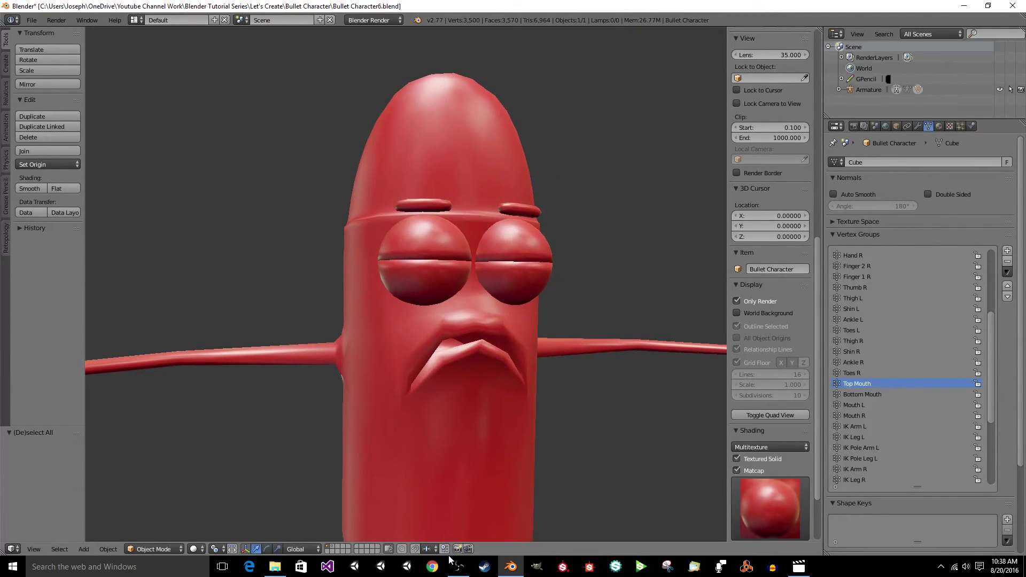
left_click(463, 570)
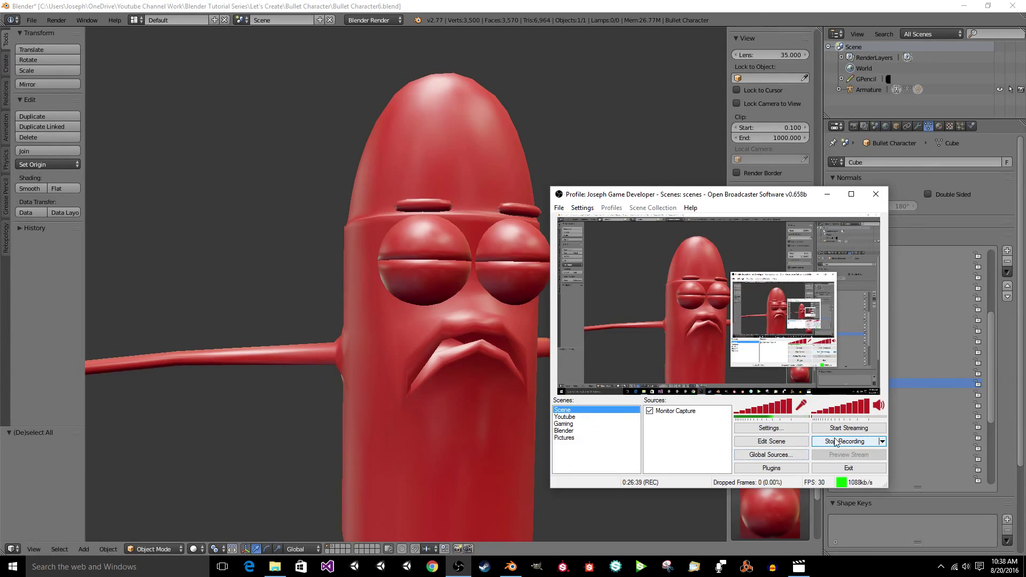